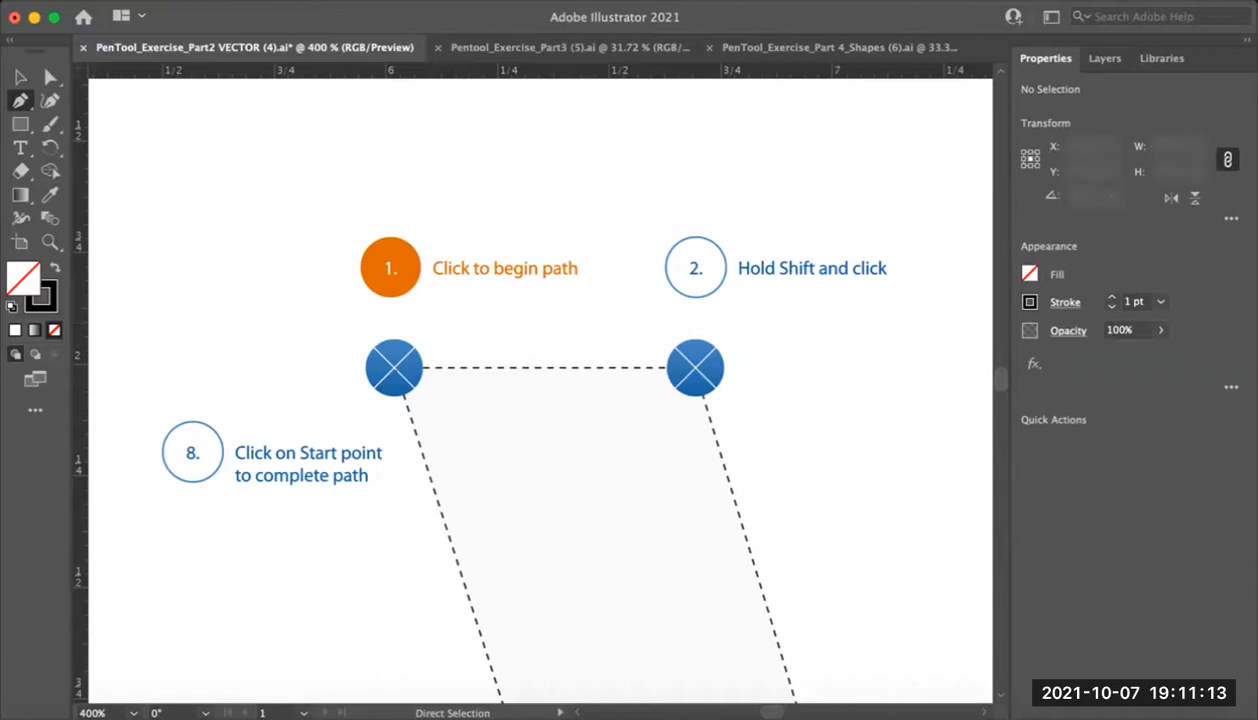
Draw a practice path of connected straight segments above the V template with the Pen tool and delete it
click(170, 80)
click(260, 140)
click(280, 228)
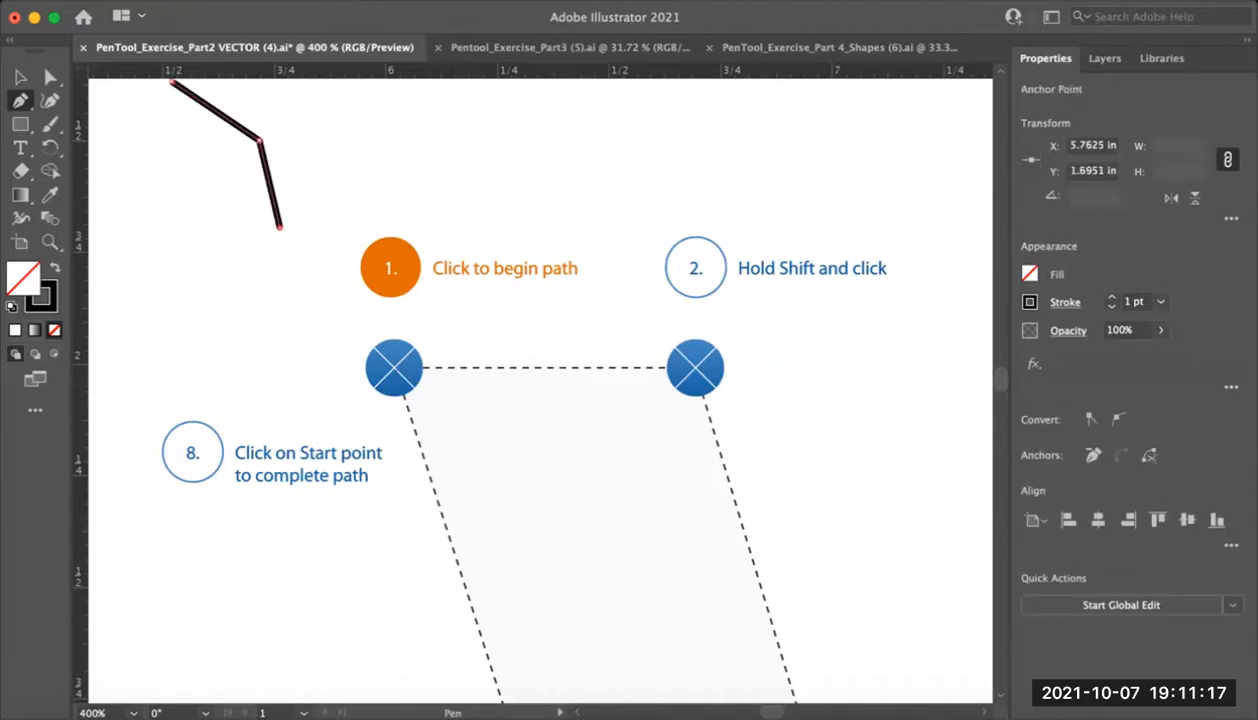
click(202, 188)
click(170, 80)
key(BackSpace)
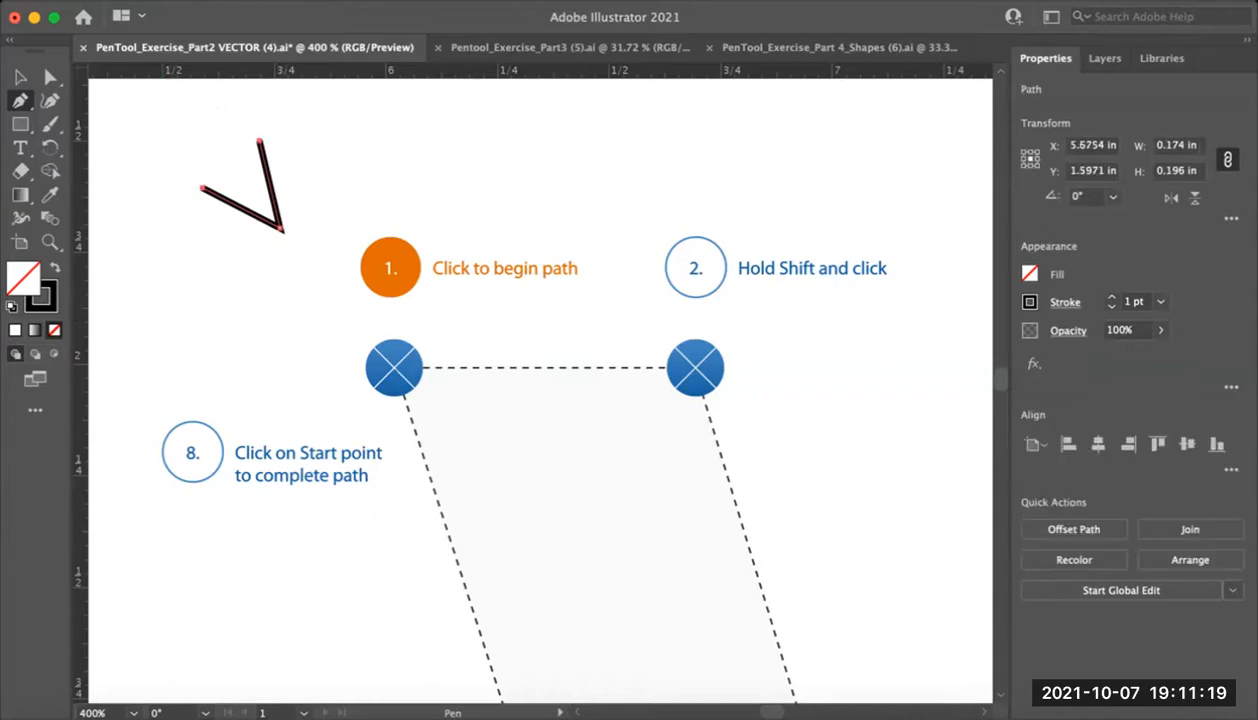
key(BackSpace)
Draw a closed four-sided practice shape around the "Click to begin path" label and give it a white fill
click(367, 189)
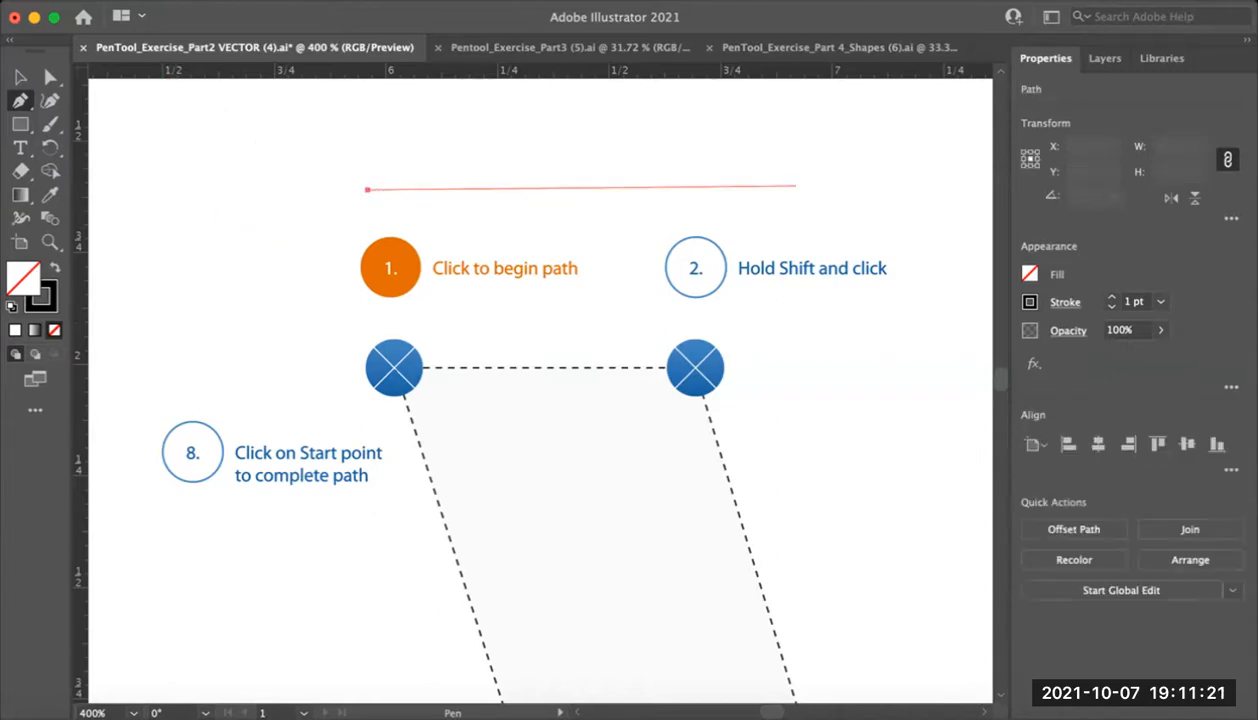
click(617, 204)
click(549, 440)
click(307, 397)
click(367, 189)
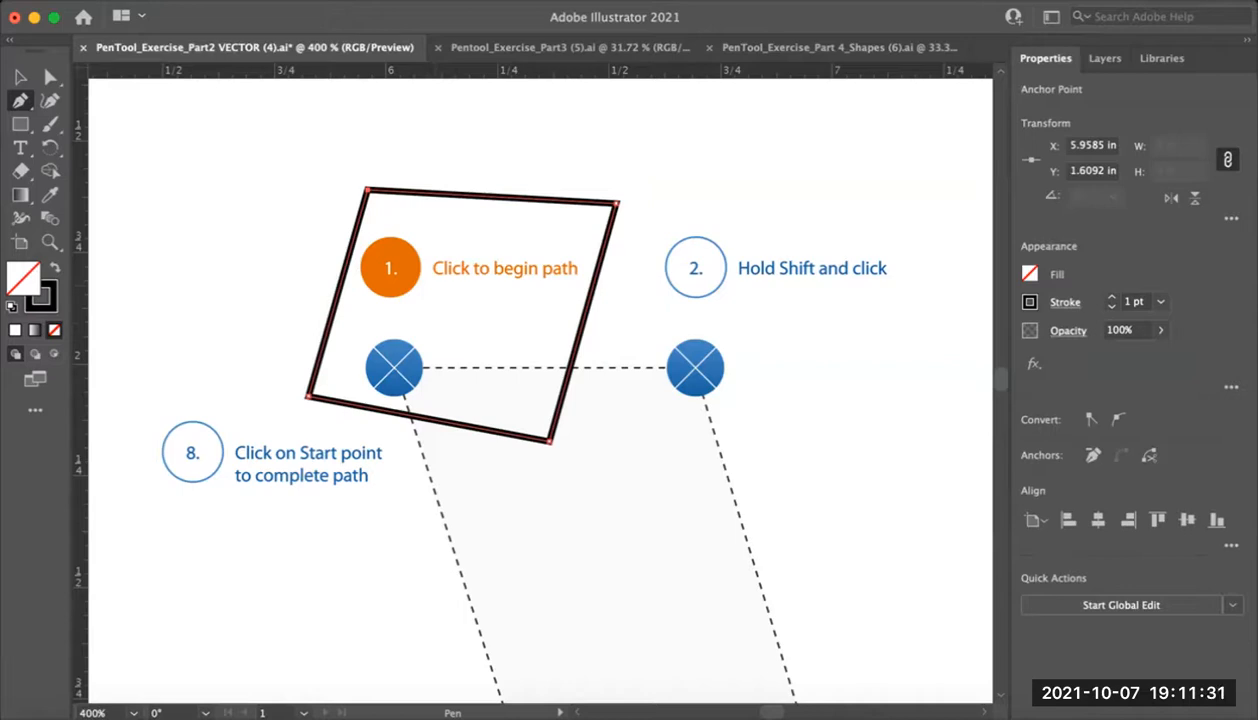
key(super)
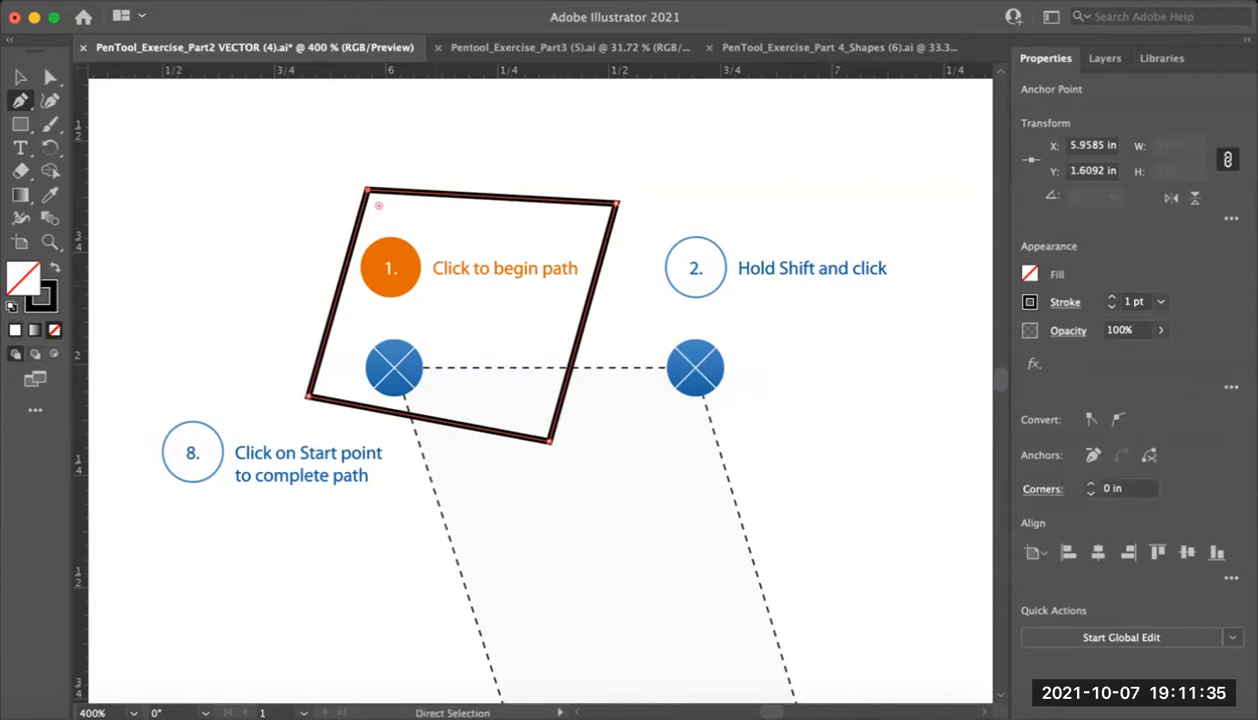
key(super+z)
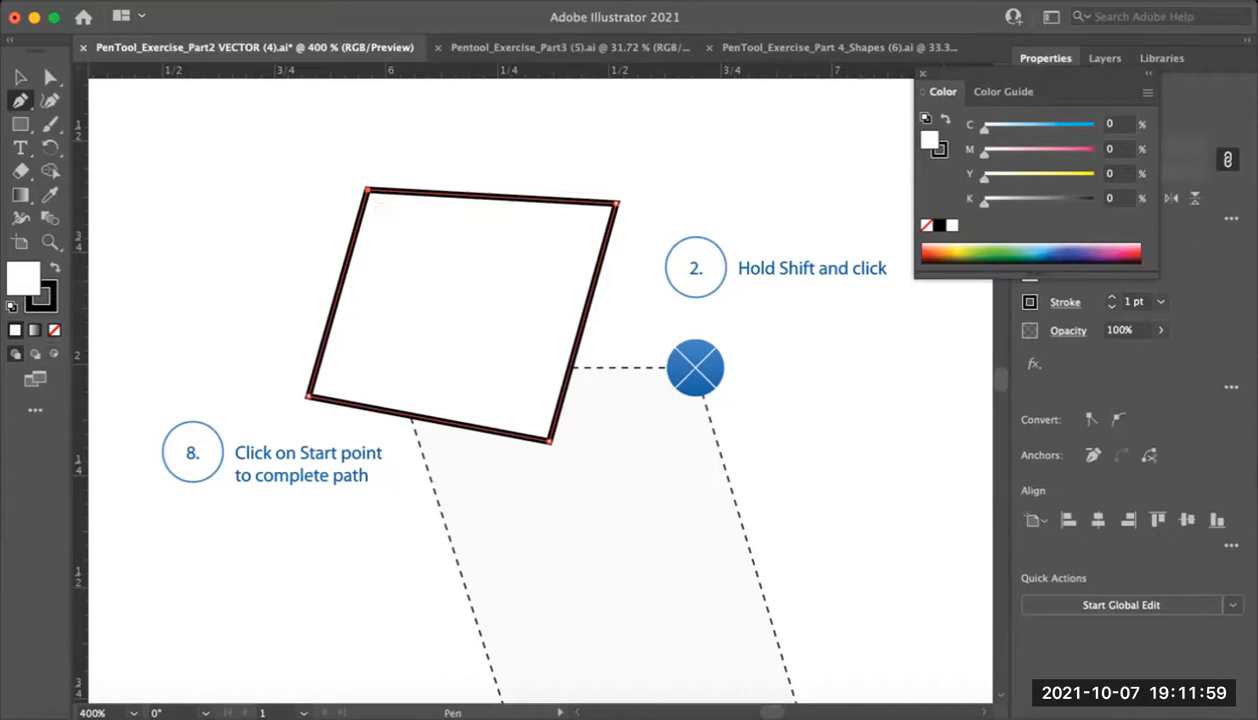
Undo the four-sided practice shape completely and close the Color panel
key(super+Tab)
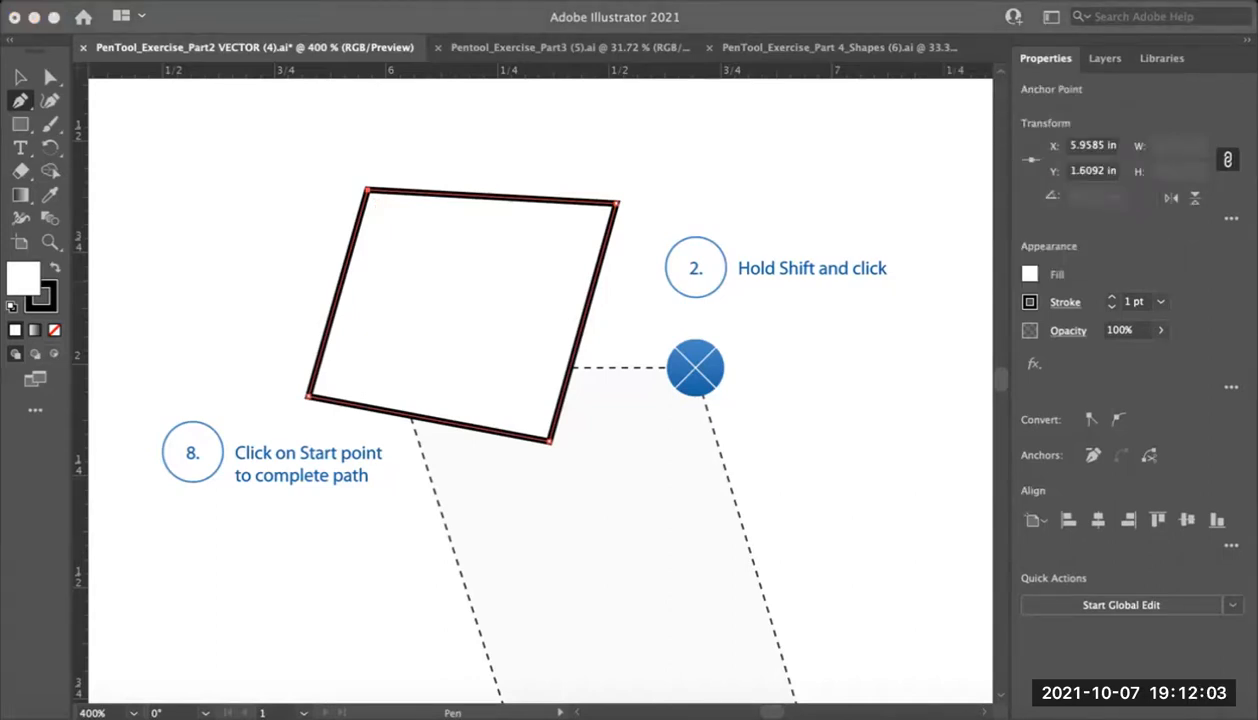
key(super+Tab)
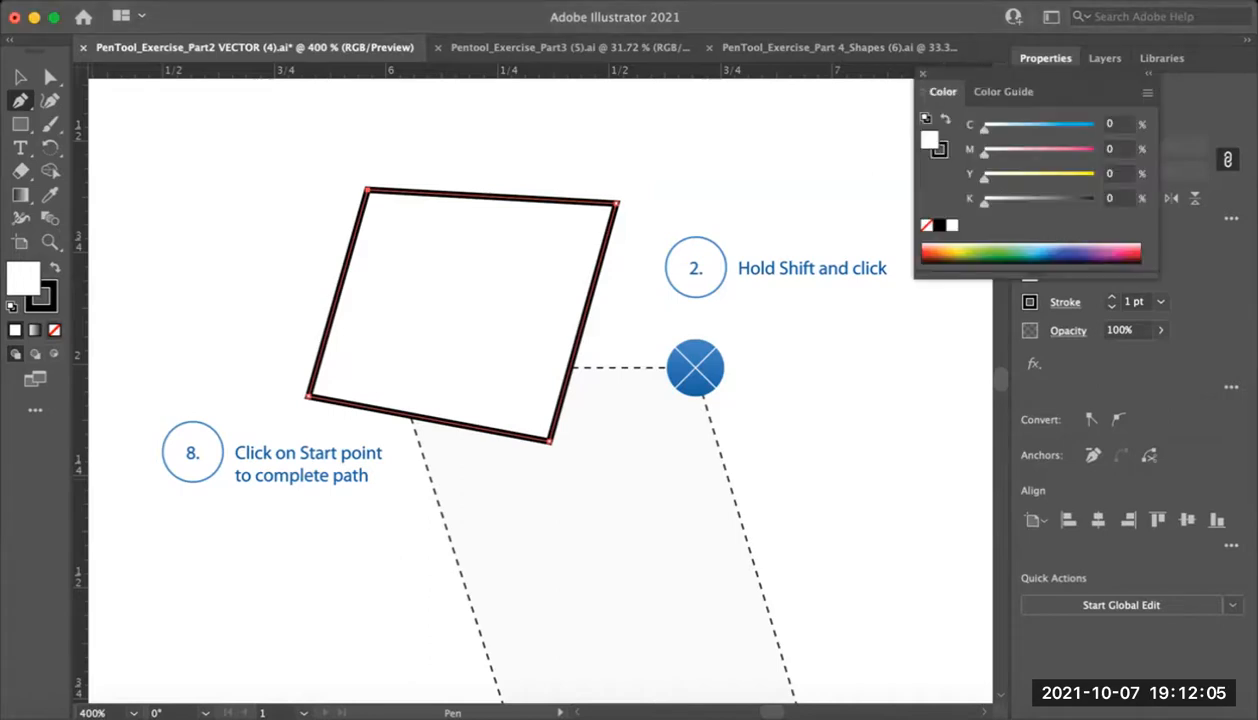
key(super+z)
key(super+z)
key(super+z)
key(super+z)
key(super+z)
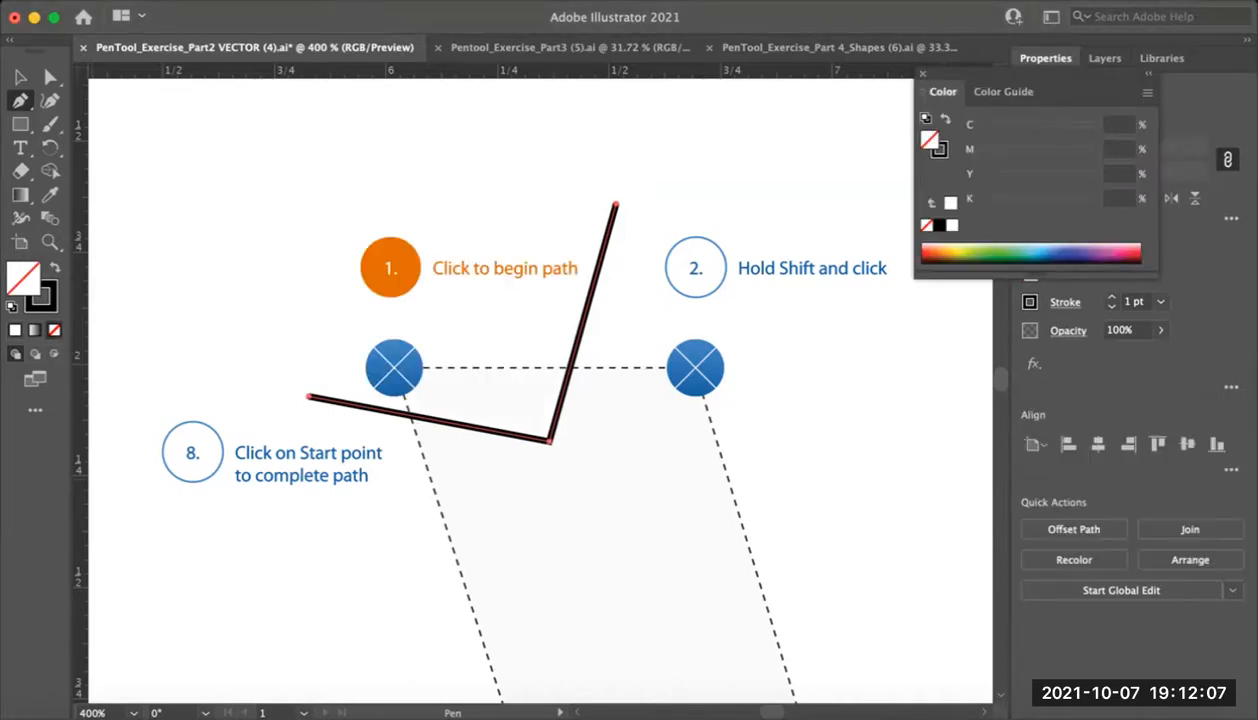
key(super+minus)
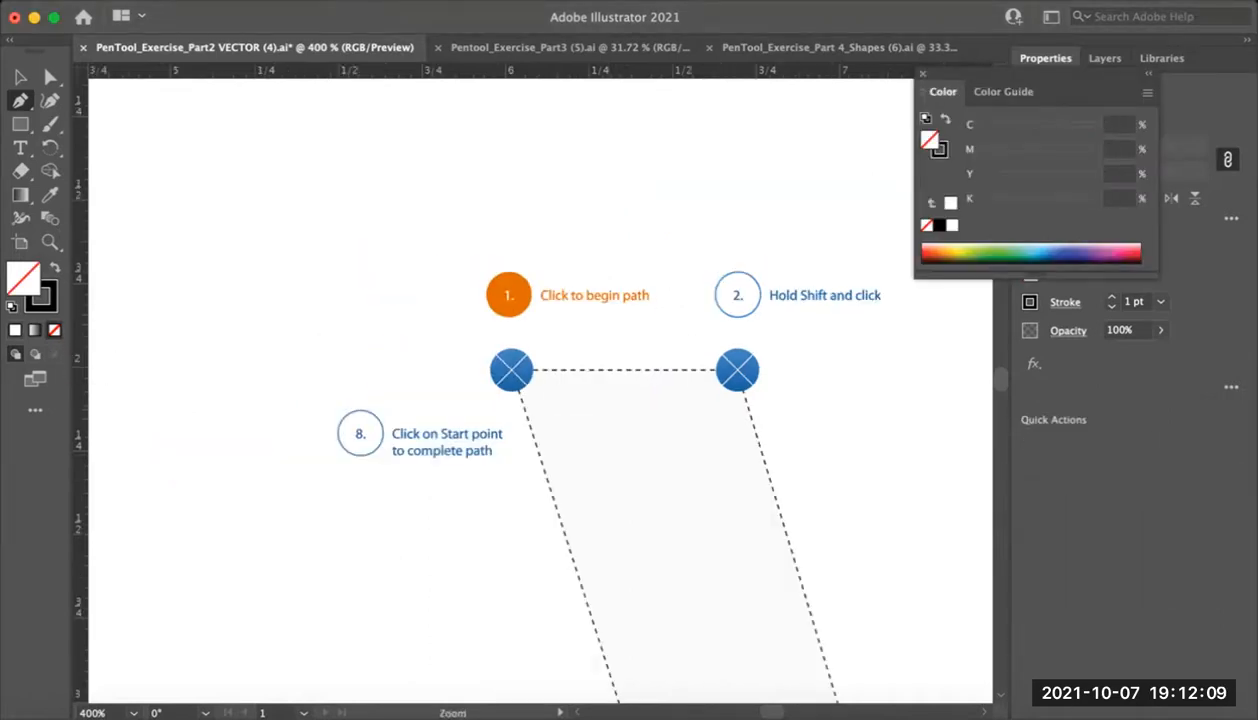
scroll(540, 390, right, 3)
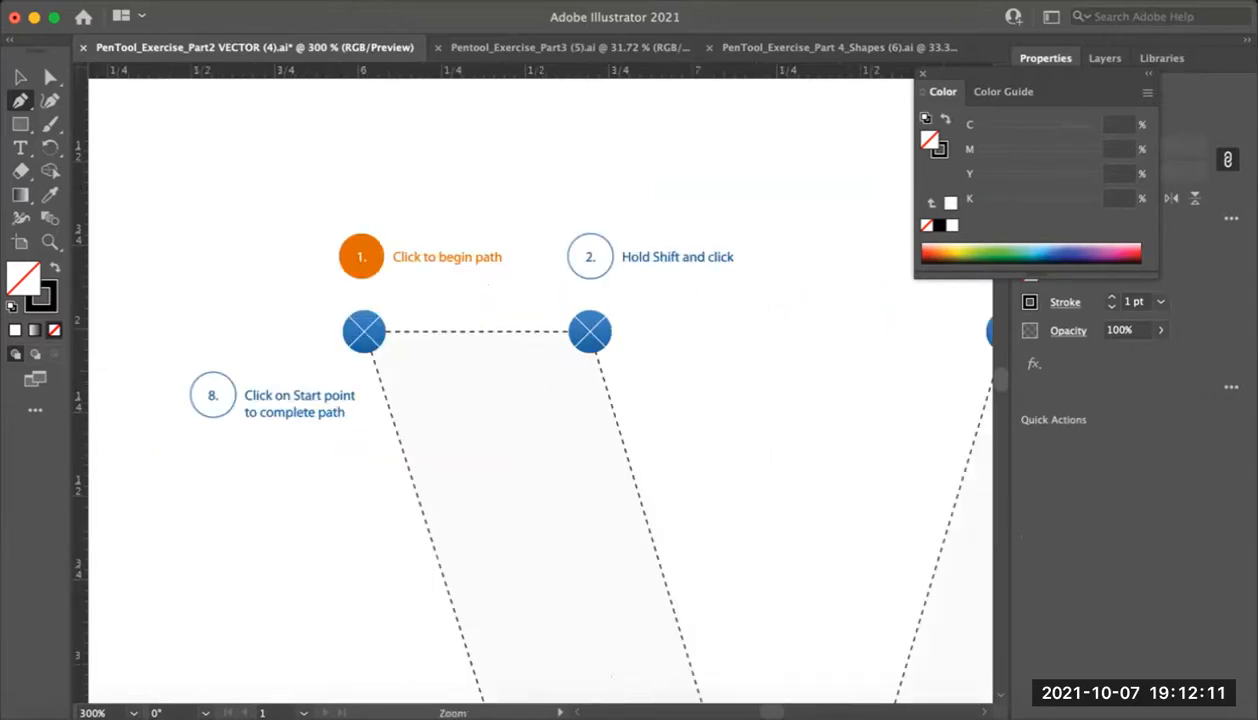
key(super+equal)
click(923, 74)
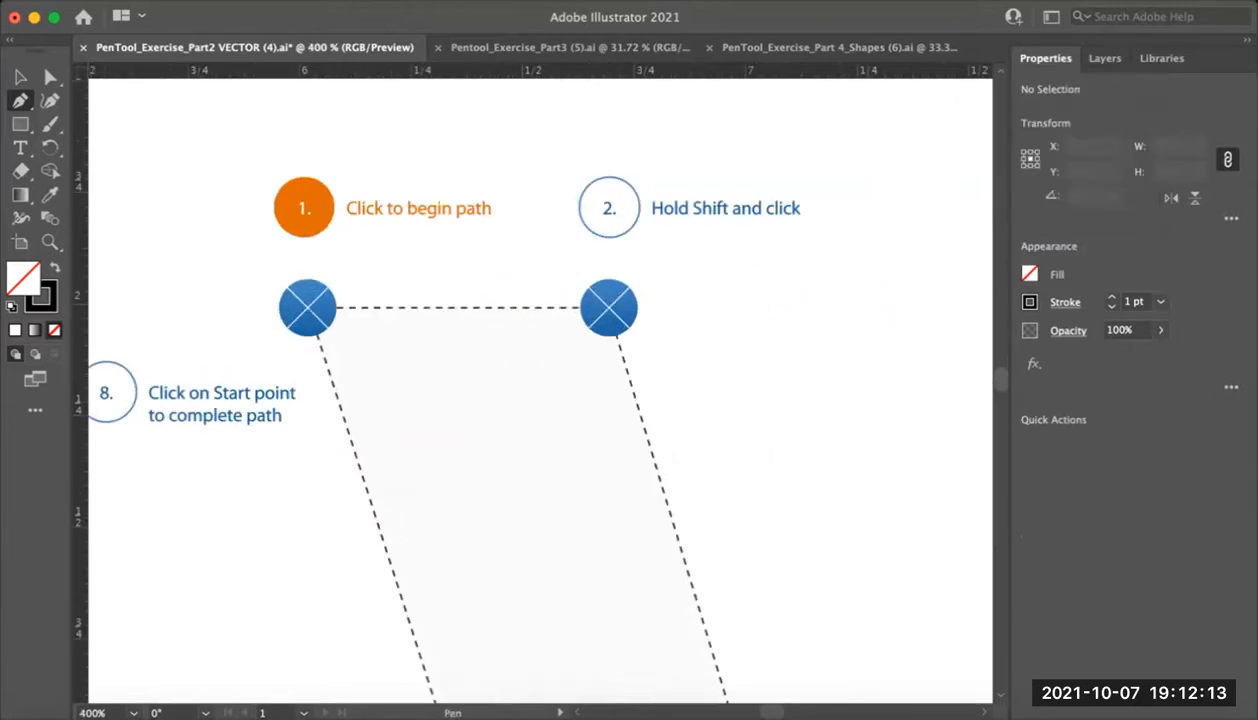
Start the V outline with the Pen tool at marker 1, adding straight segments to marker 2 and down to marker 3
drag(540, 390, 555, 366)
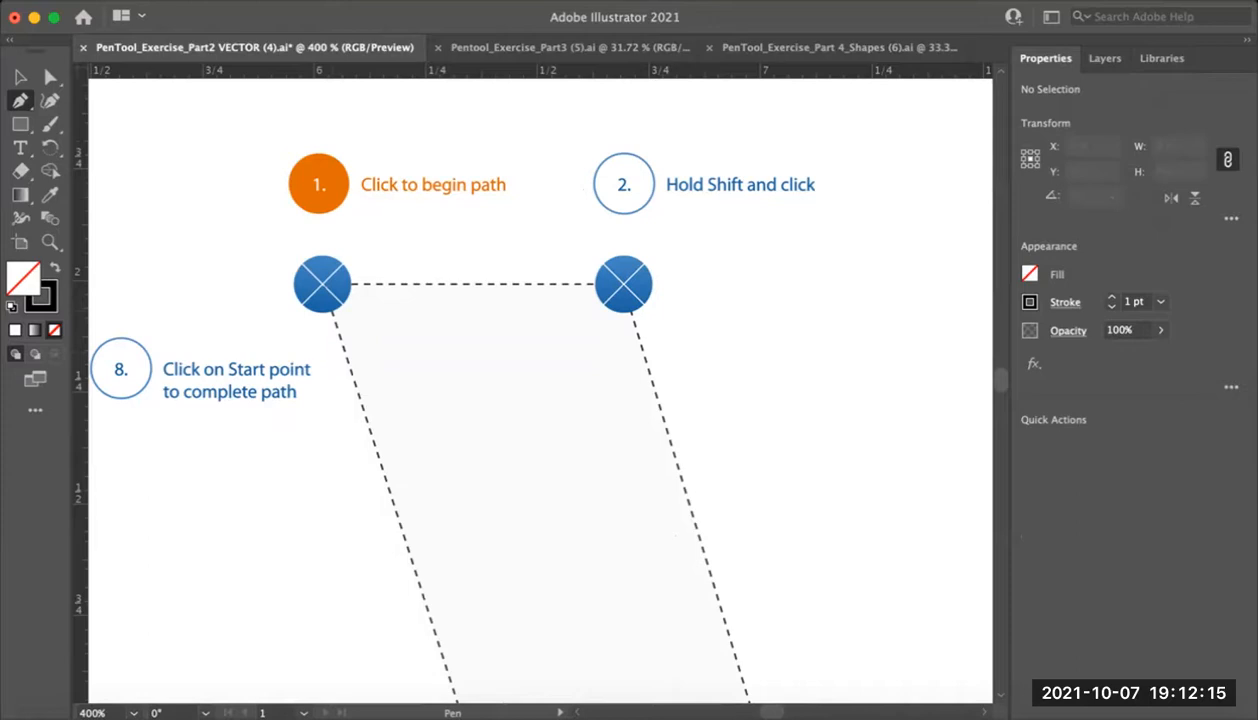
click(318, 283)
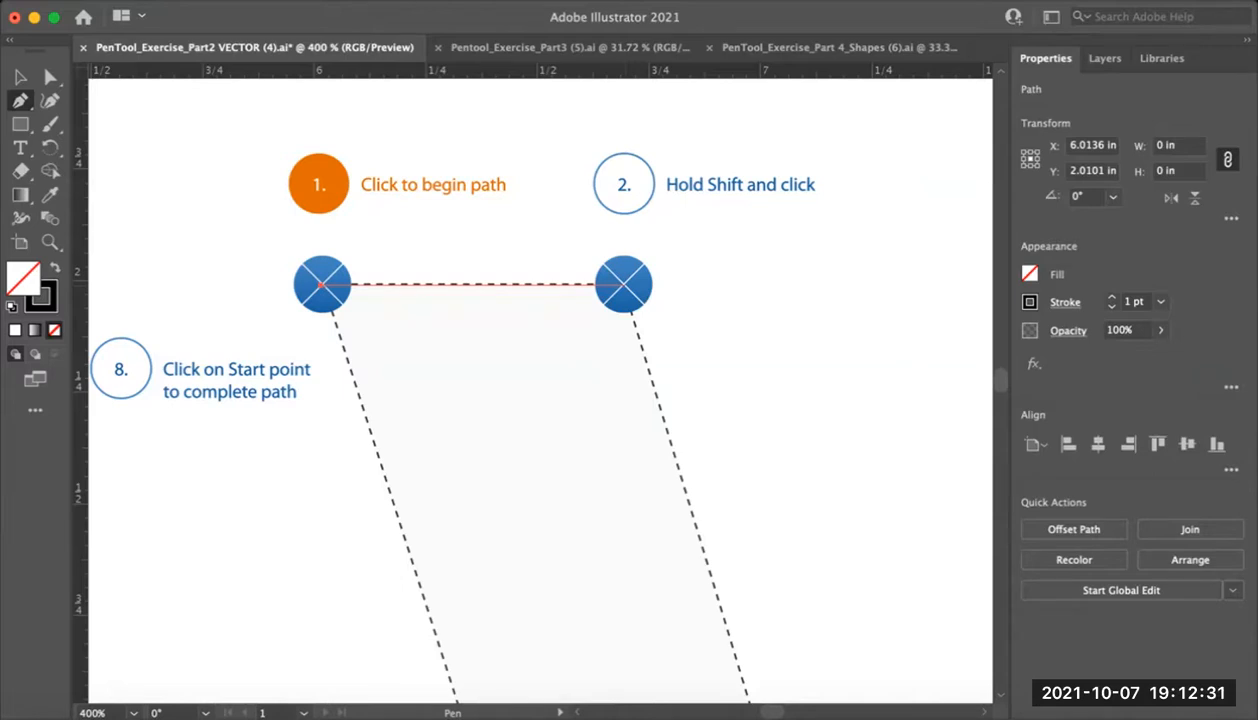
shift+click(624, 285)
key(super+minus)
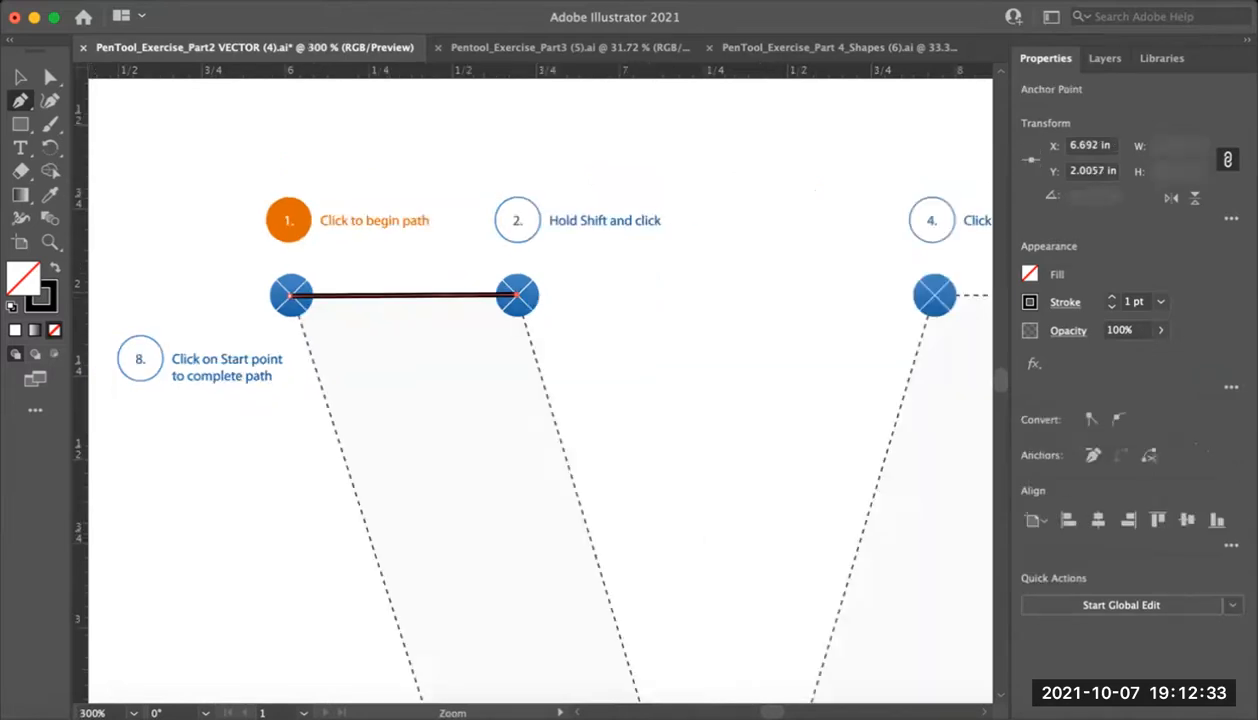
drag(645, 600, 616, 389)
drag(622, 512, 556, 508)
drag(577, 552, 539, 637)
alt+super+click(563, 527)
click(583, 568)
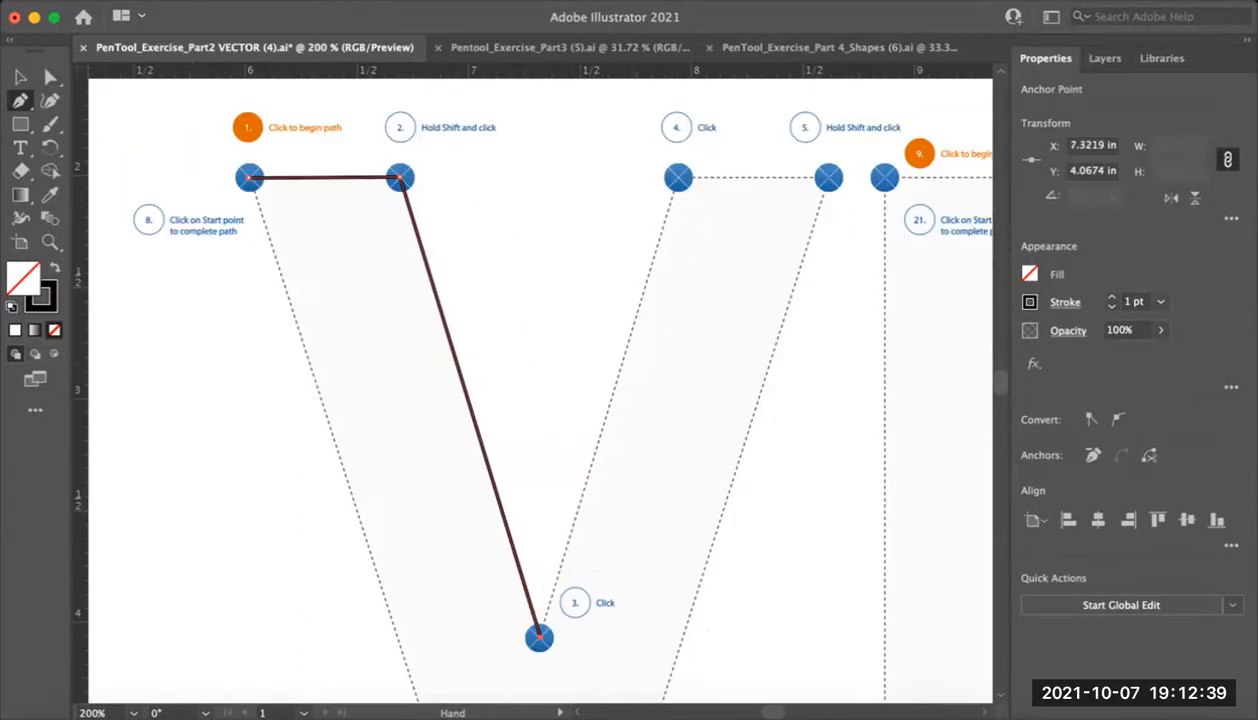
click(678, 177)
click(829, 177)
key(super+z)
key(z)
key(super+z)
key(super+z)
key(p)
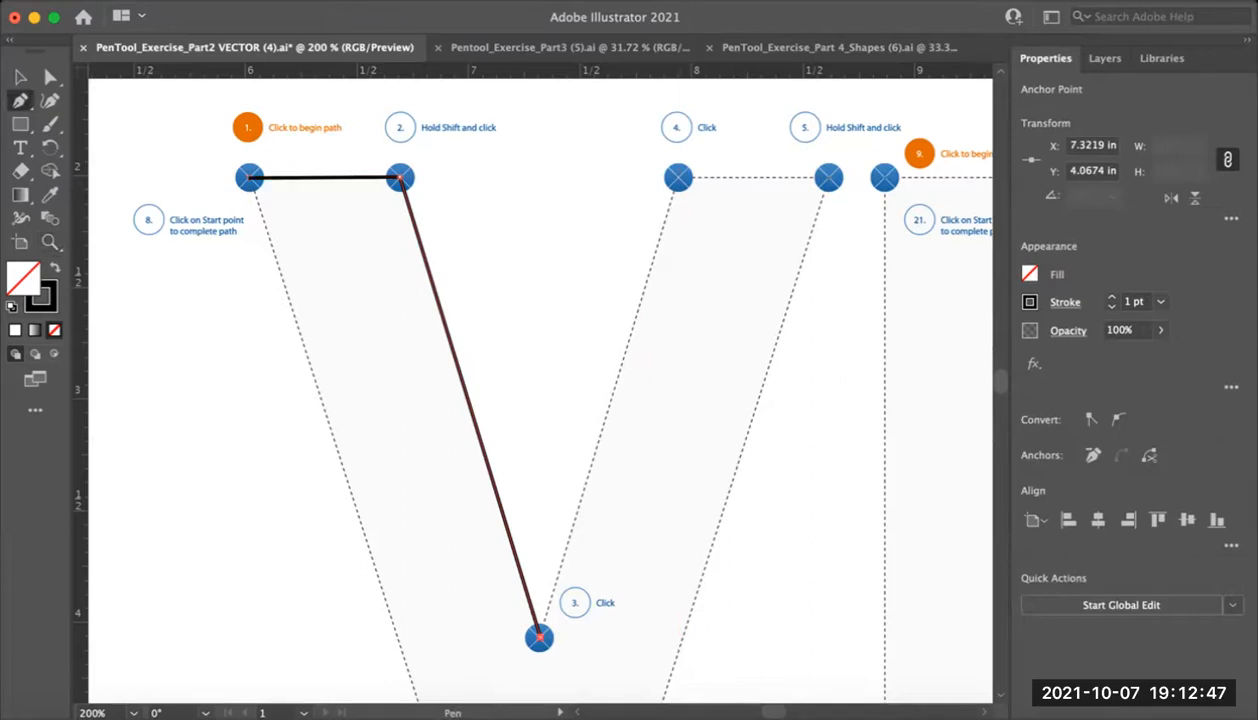
Continue the V outline with straight segments from marker 3 through markers 4, 5, 6 and 7
click(678, 177)
click(829, 178)
key(super+minus)
key(space)
drag(556, 471, 559, 450)
click(447, 672)
click(324, 672)
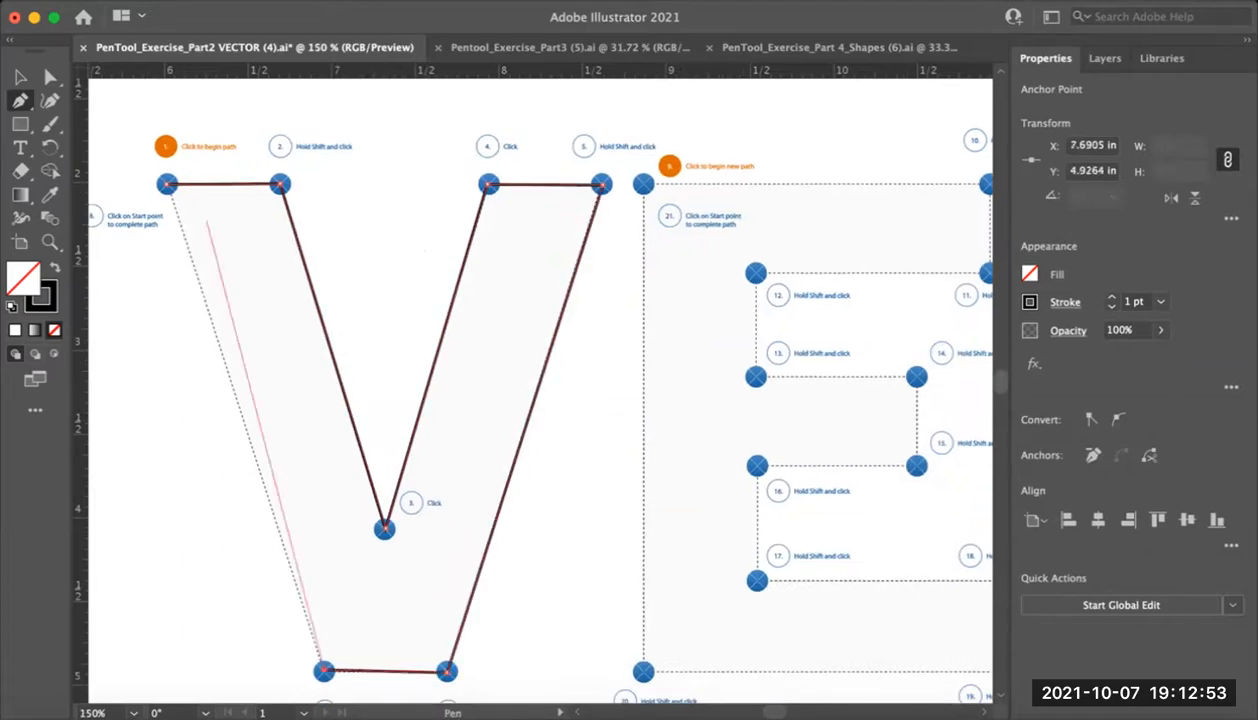
Close the V outline by joining marker 7 to the path's start point at marker 1
key(super+space)
click(173, 218)
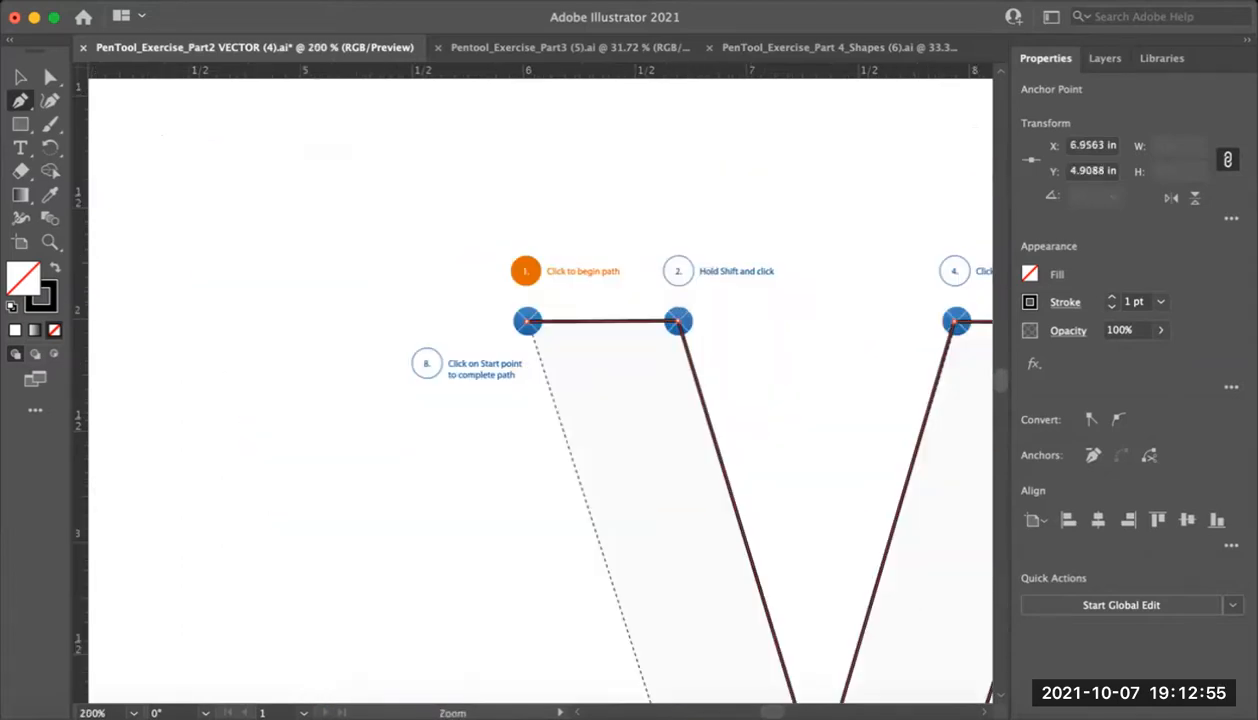
click(518, 360)
click(561, 330)
click(578, 430)
drag(578, 430, 578, 422)
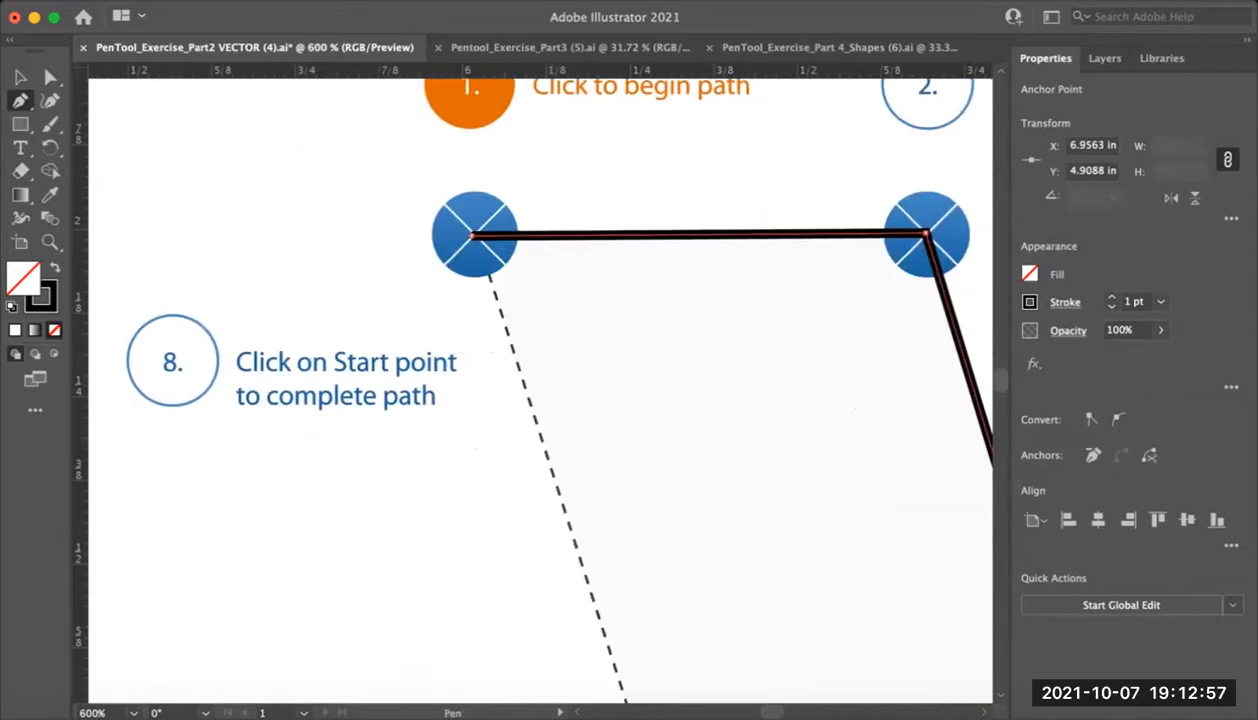
click(471, 236)
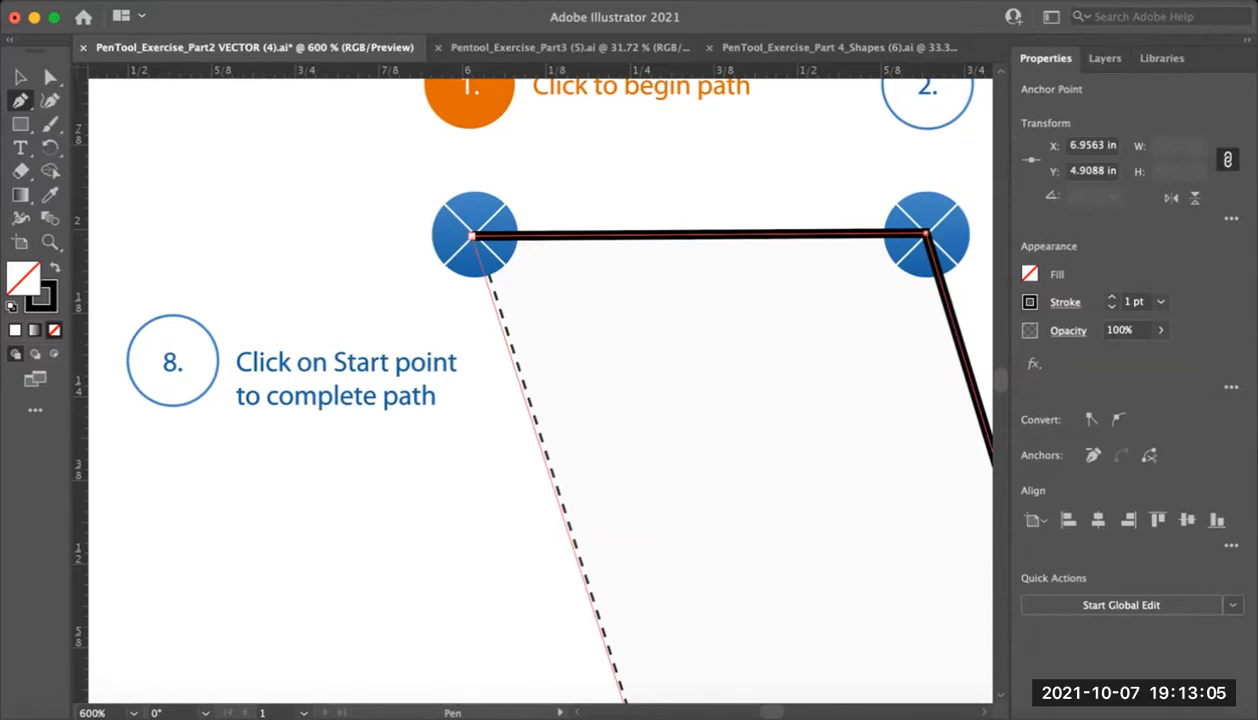
click(472, 236)
Fill the closed V shape with a dark yellow colour and deselect it
alt+super+click(630, 420)
alt+super+click(630, 420)
alt+super+click(562, 470)
drag(562, 470, 489, 403)
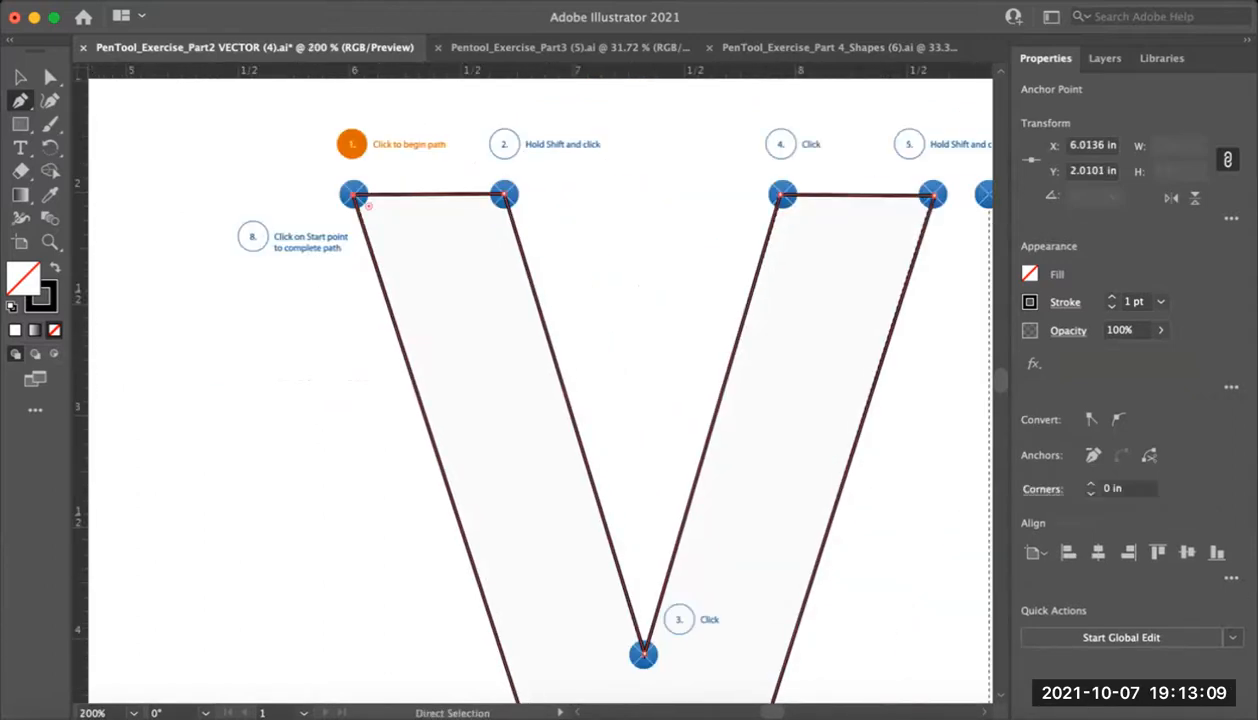
double_click(23, 278)
click(556, 306)
click(836, 242)
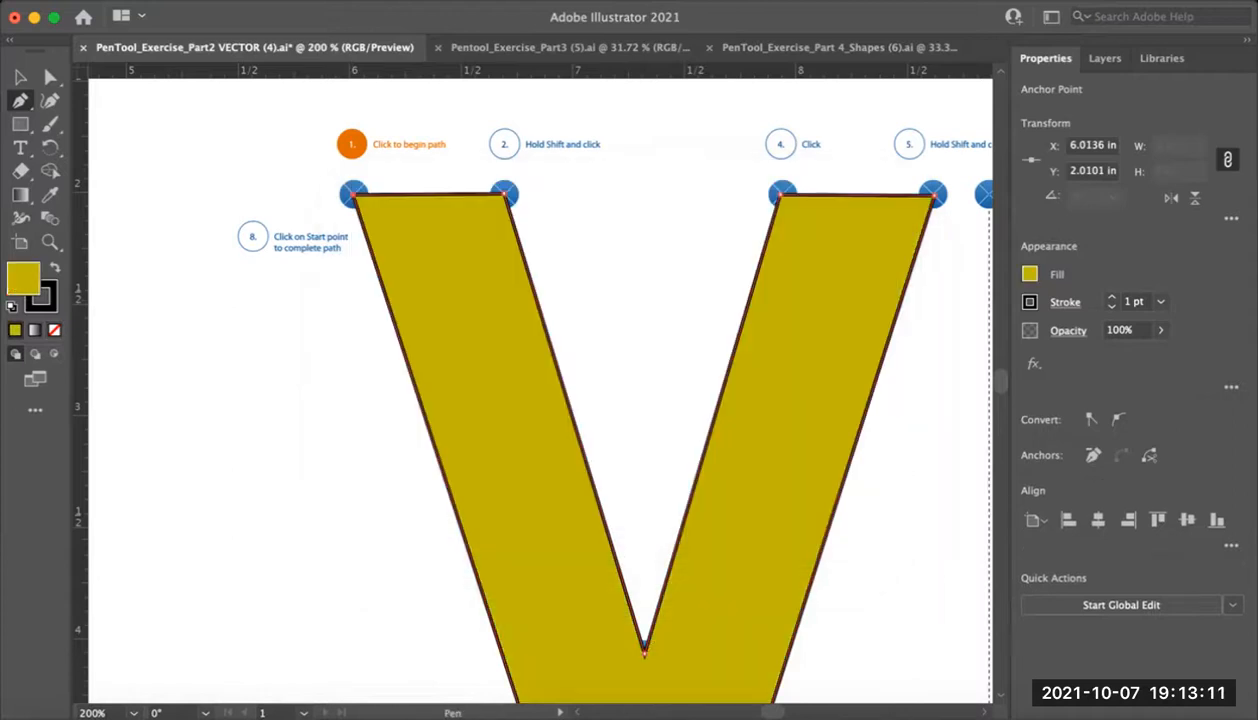
key(v)
click(650, 474)
alt+super+click(650, 474)
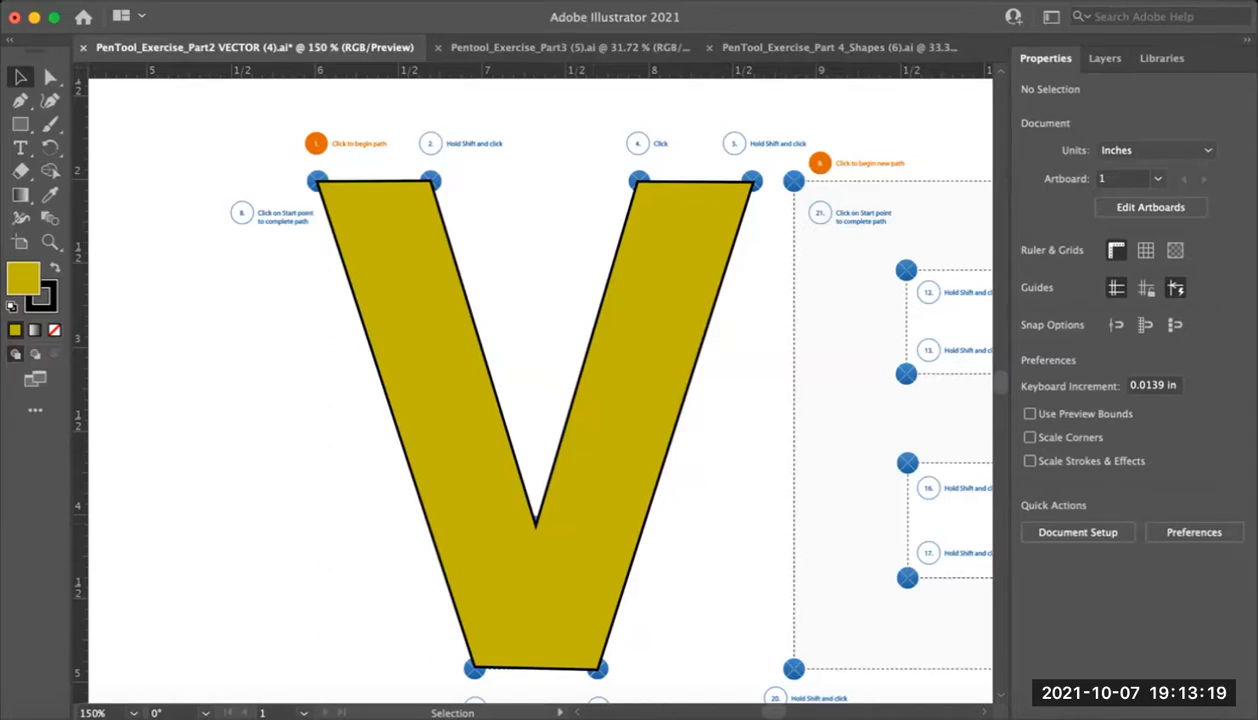
Undo the V shape's yellow fill
key(space)
drag(700, 380, 497, 363)
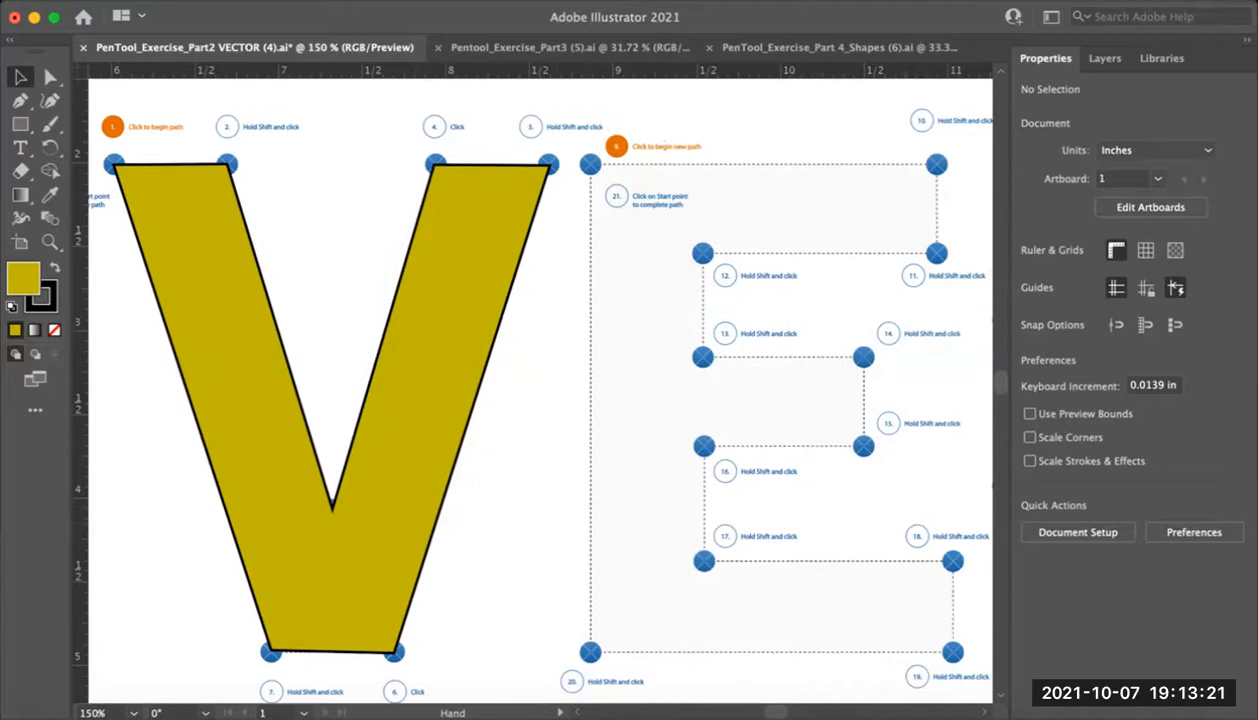
key(super+z)
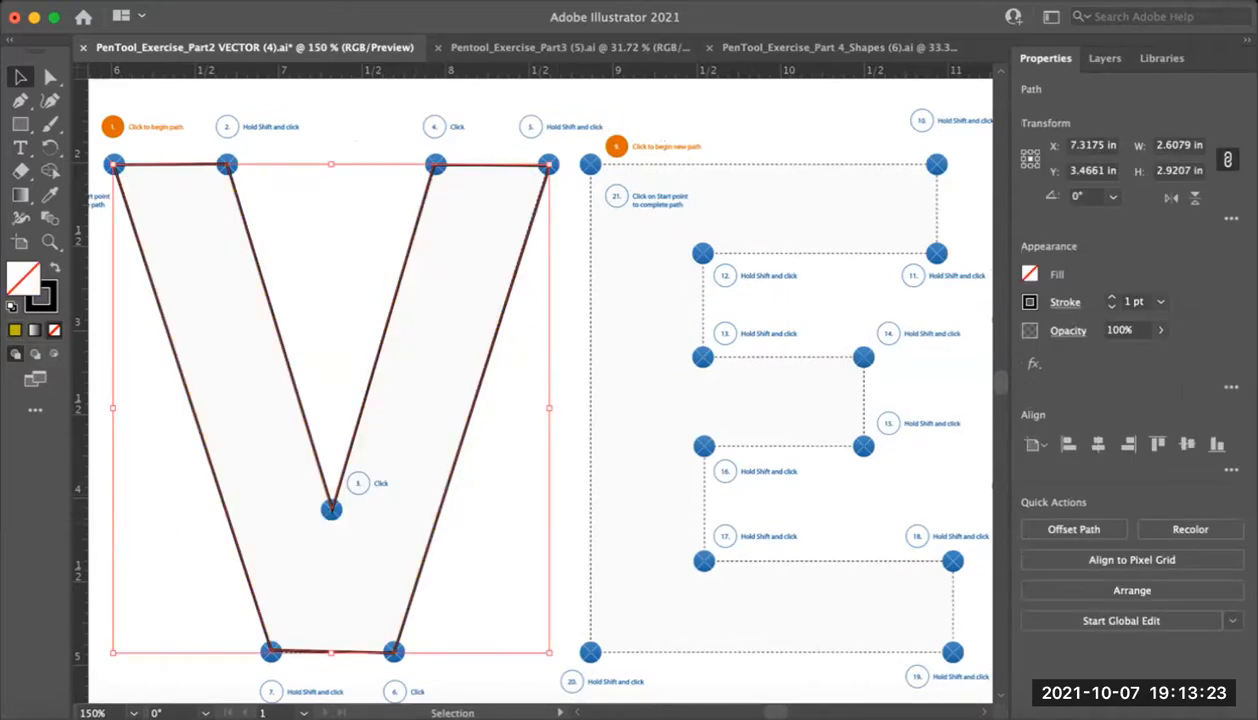
Unlock Layer 1 and expand its list of objects to examine the guide artwork around the letter O
alt+super+click(390, 358)
alt+super+click(390, 358)
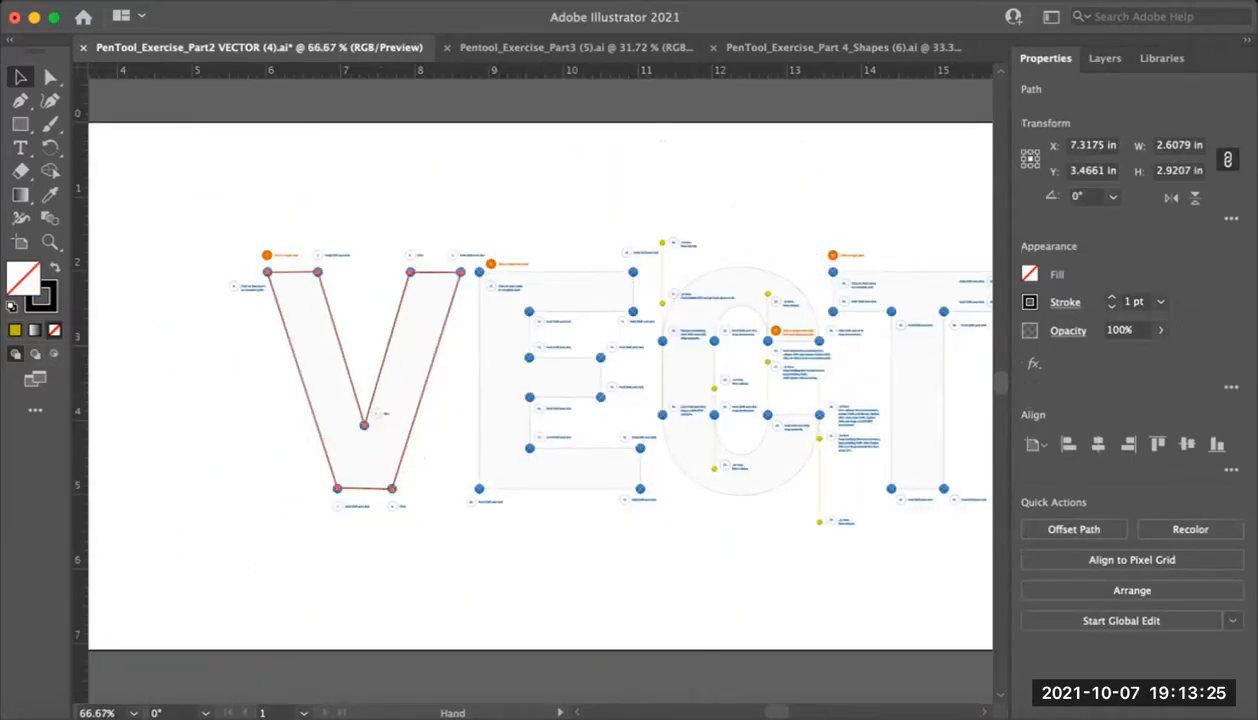
super+click(681, 342)
super+click(681, 342)
drag(681, 342, 763, 200)
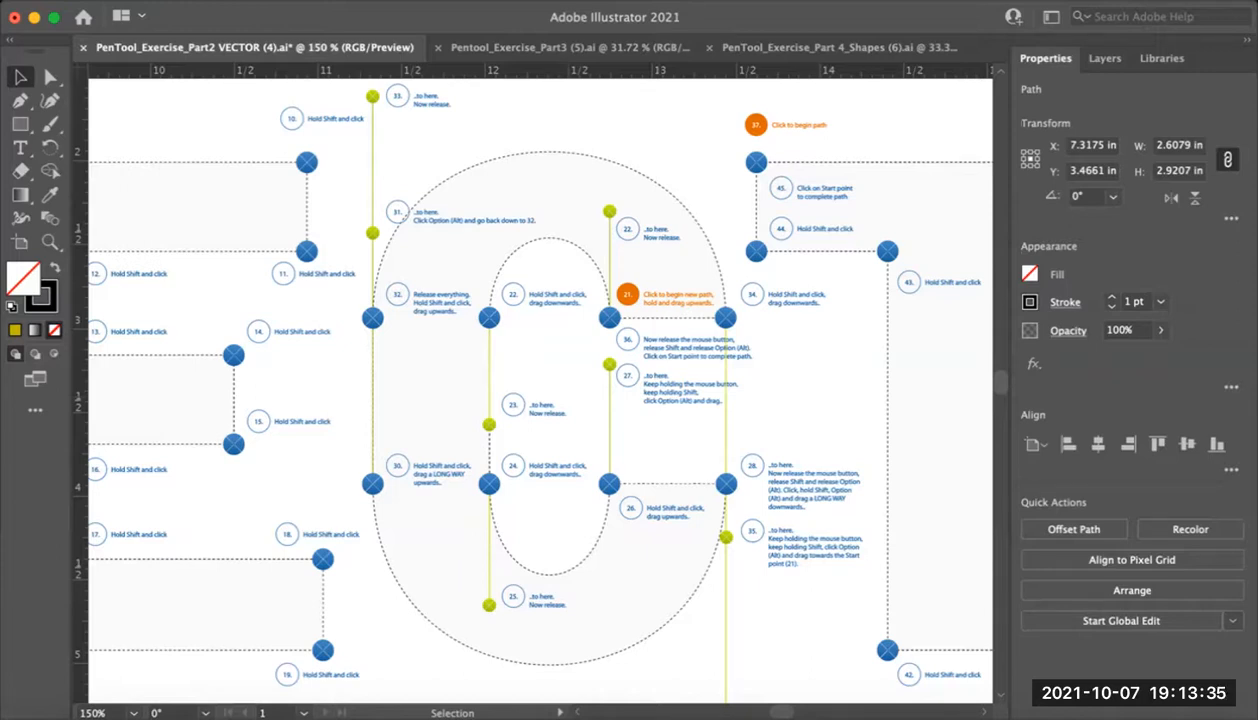
click(1105, 58)
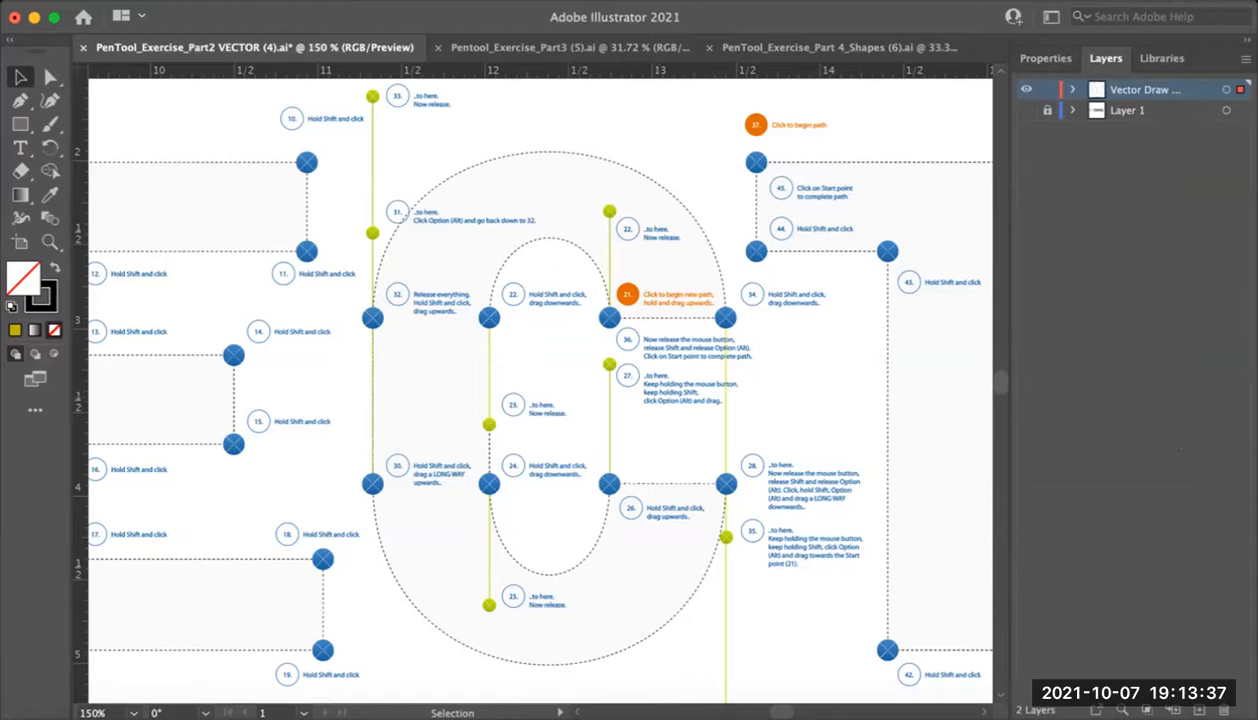
click(1026, 111)
click(1026, 110)
click(1073, 111)
scroll(1130, 380, down, 15)
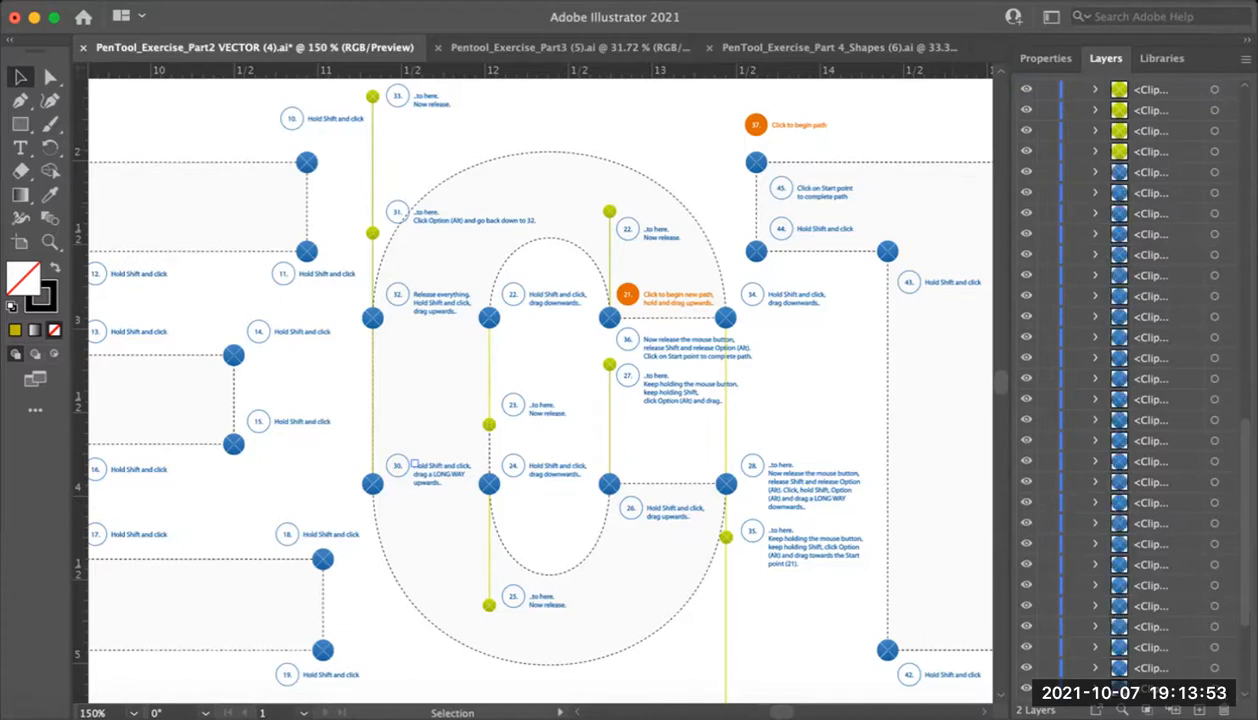
scroll(1130, 380, down, 5)
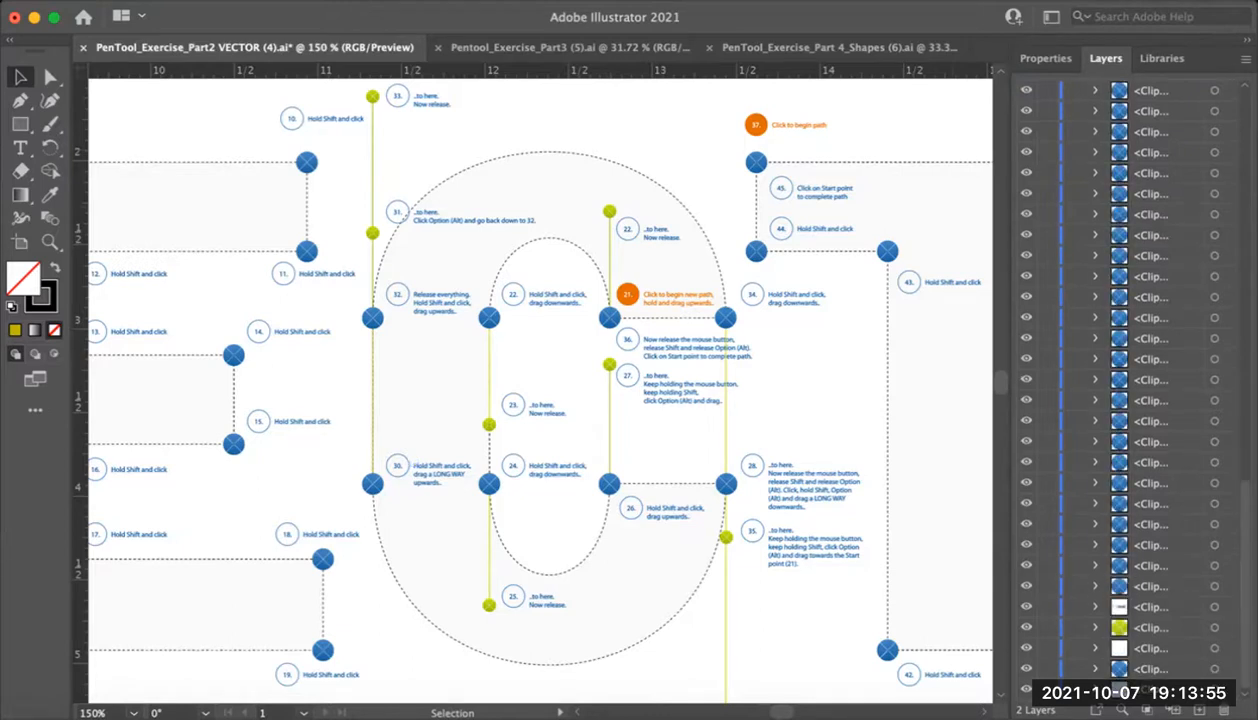
Try to move the green handle marker above the O's start point on Layer 1, and undo the change
drag(610, 211, 642, 254)
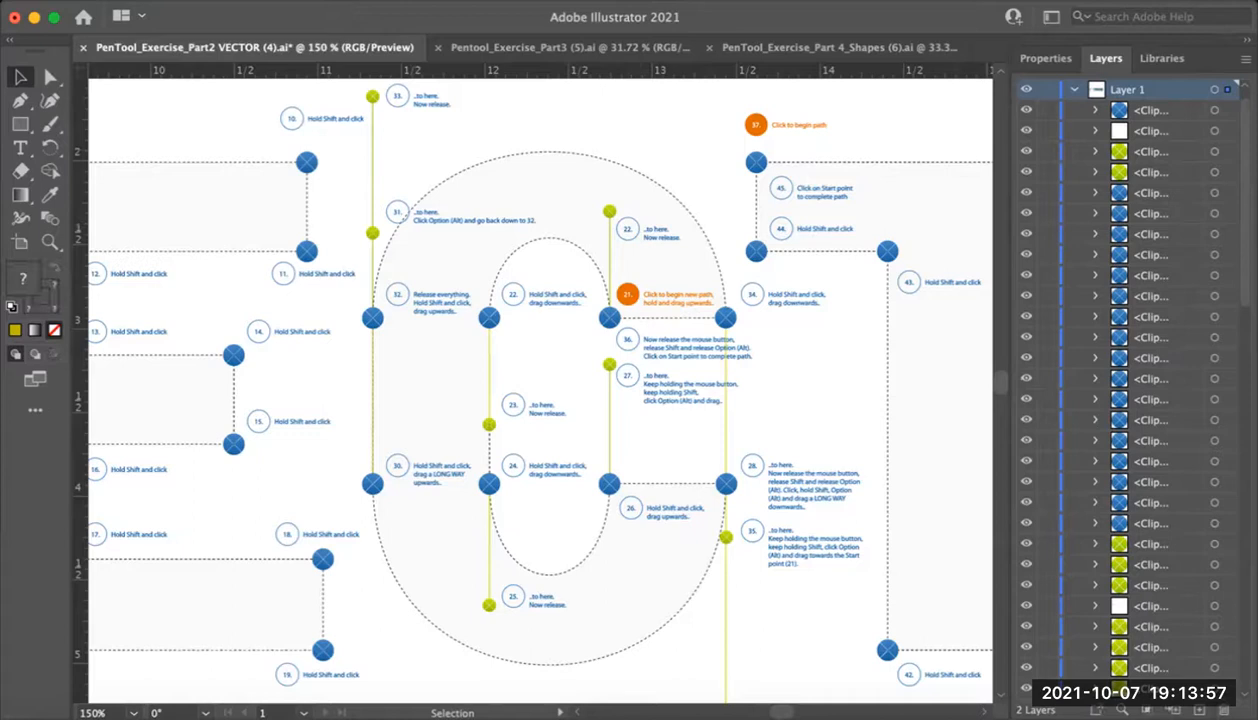
key(super+z)
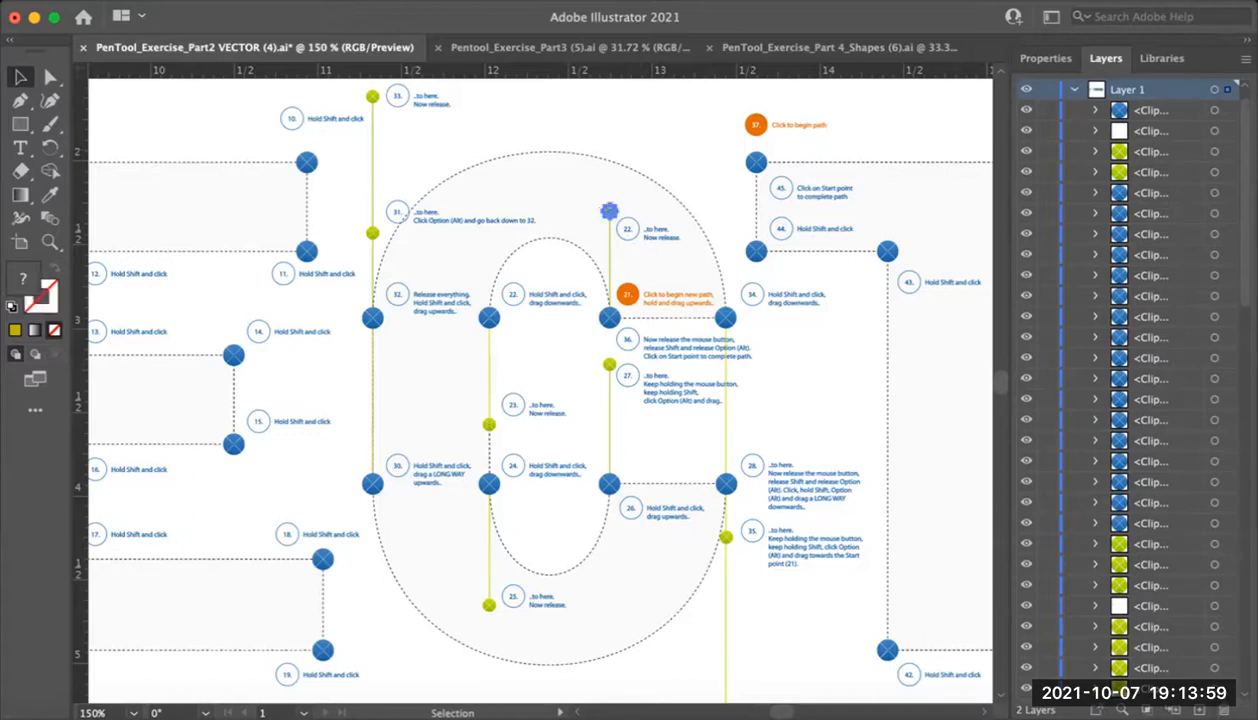
key(super+shift+a)
key(super+z)
key(a)
key(super+shift+z)
key(v)
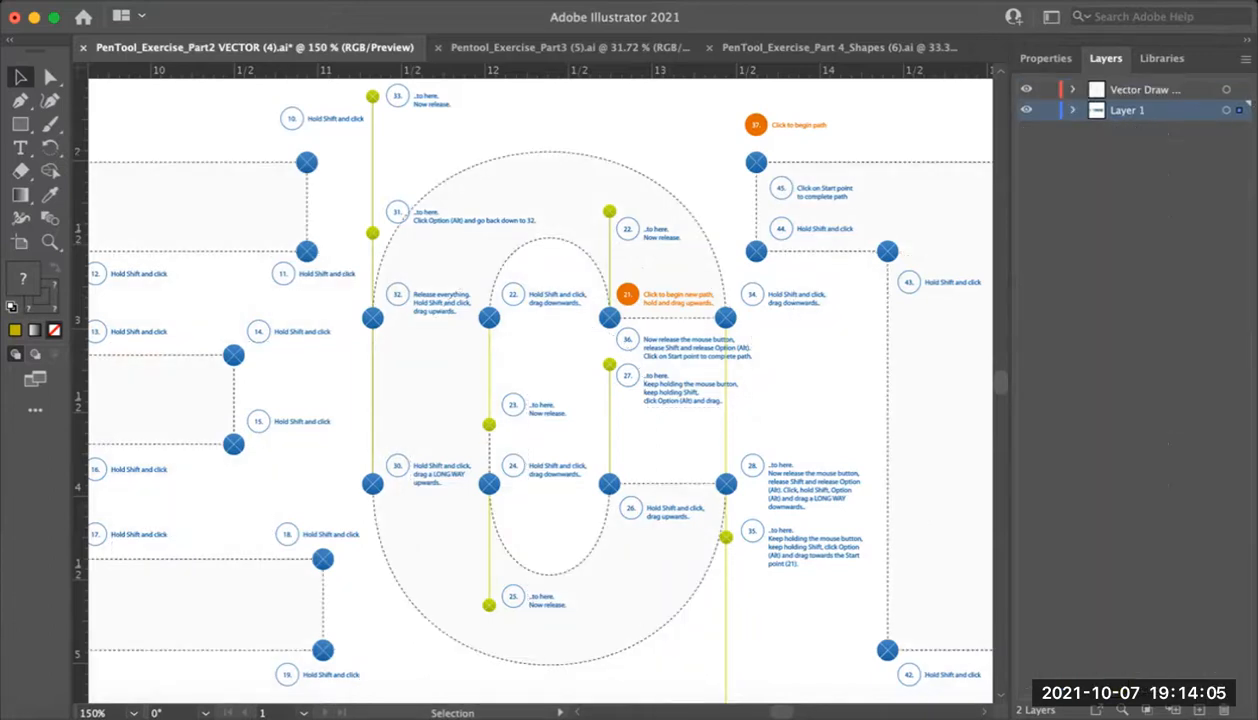
Hide the Vector Draw layer and expand Layer 1's contents
click(1026, 89)
key(super+y)
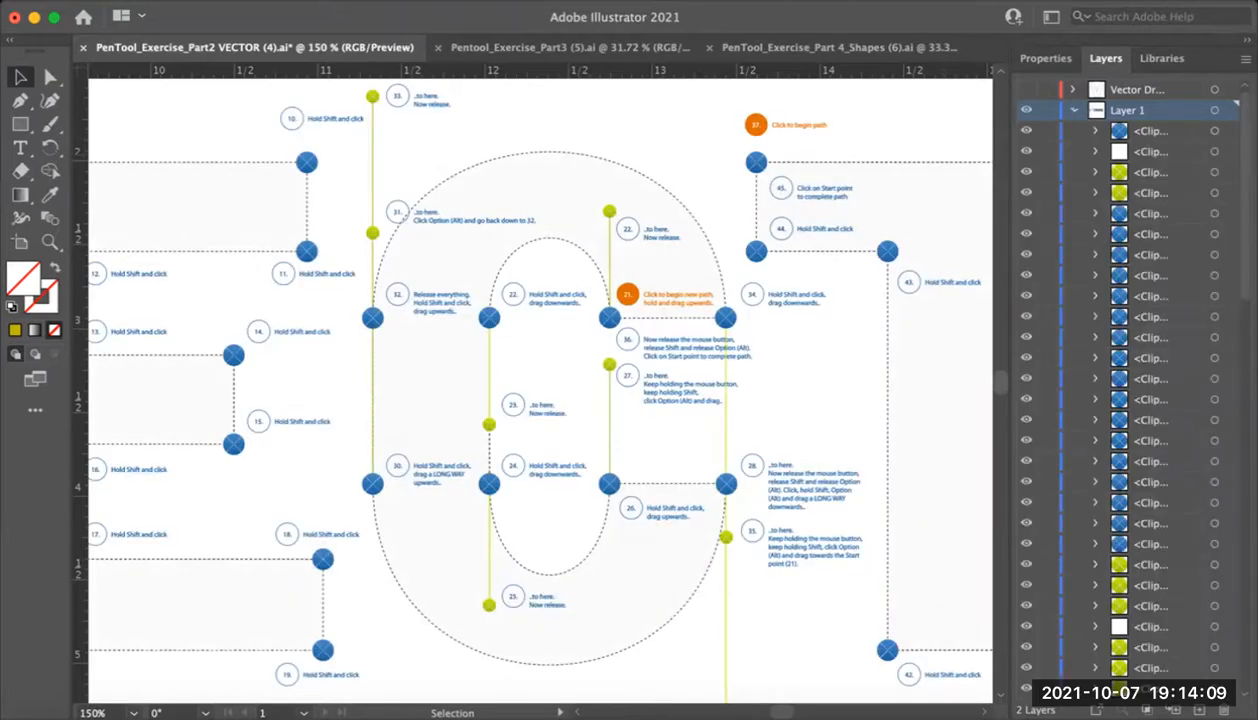
Hide the Layer 1 clip group that holds the instruction labels and handle lines around the C, and collapse the layer
scroll(1130, 380, down, 10)
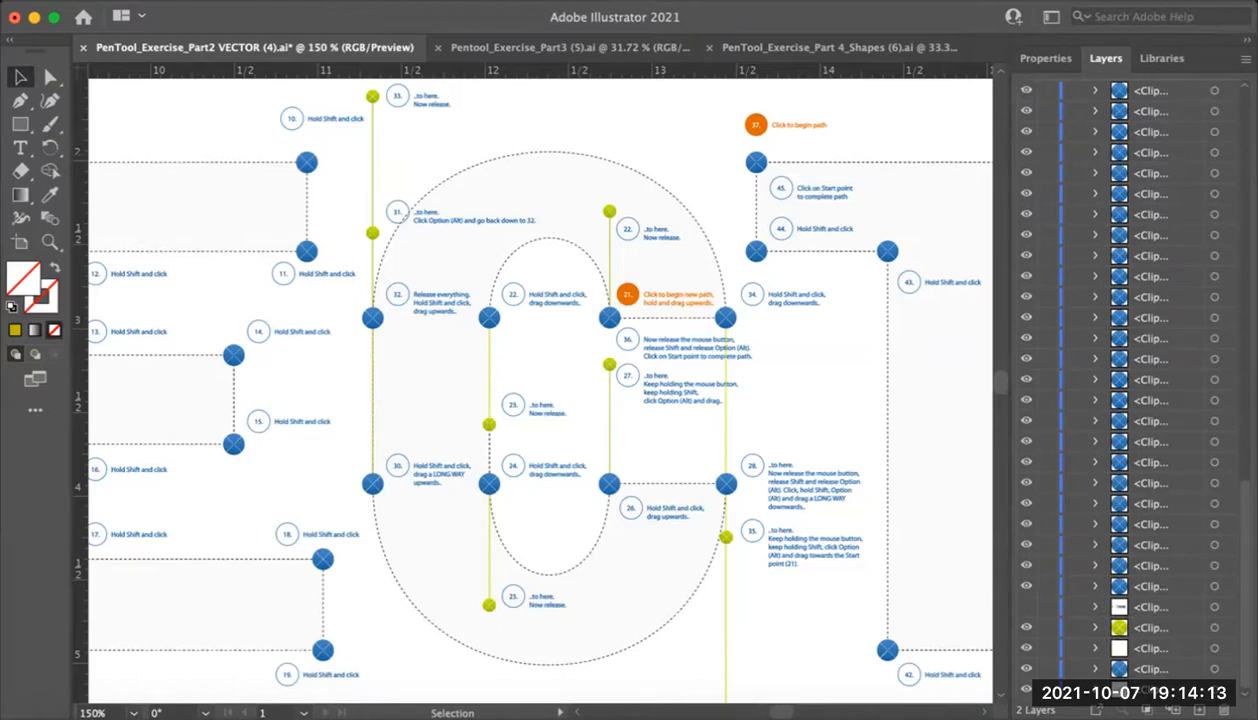
click(1026, 606)
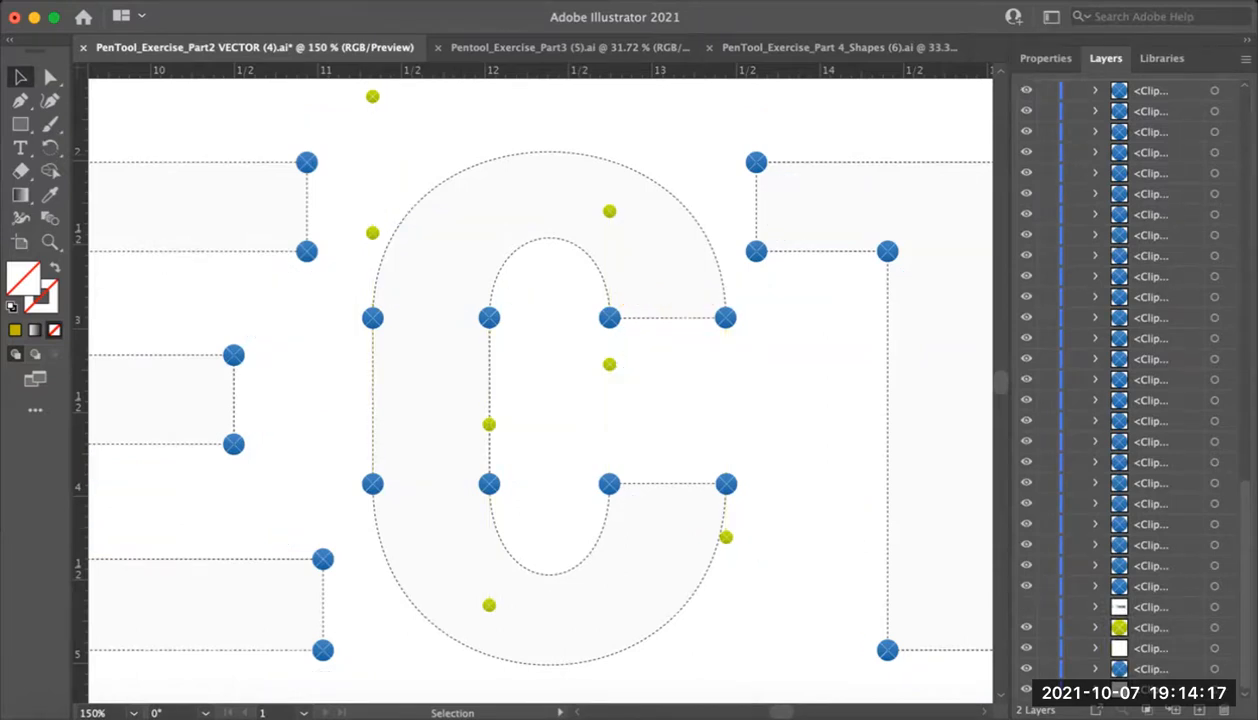
scroll(1120, 380, up, 10)
click(1073, 110)
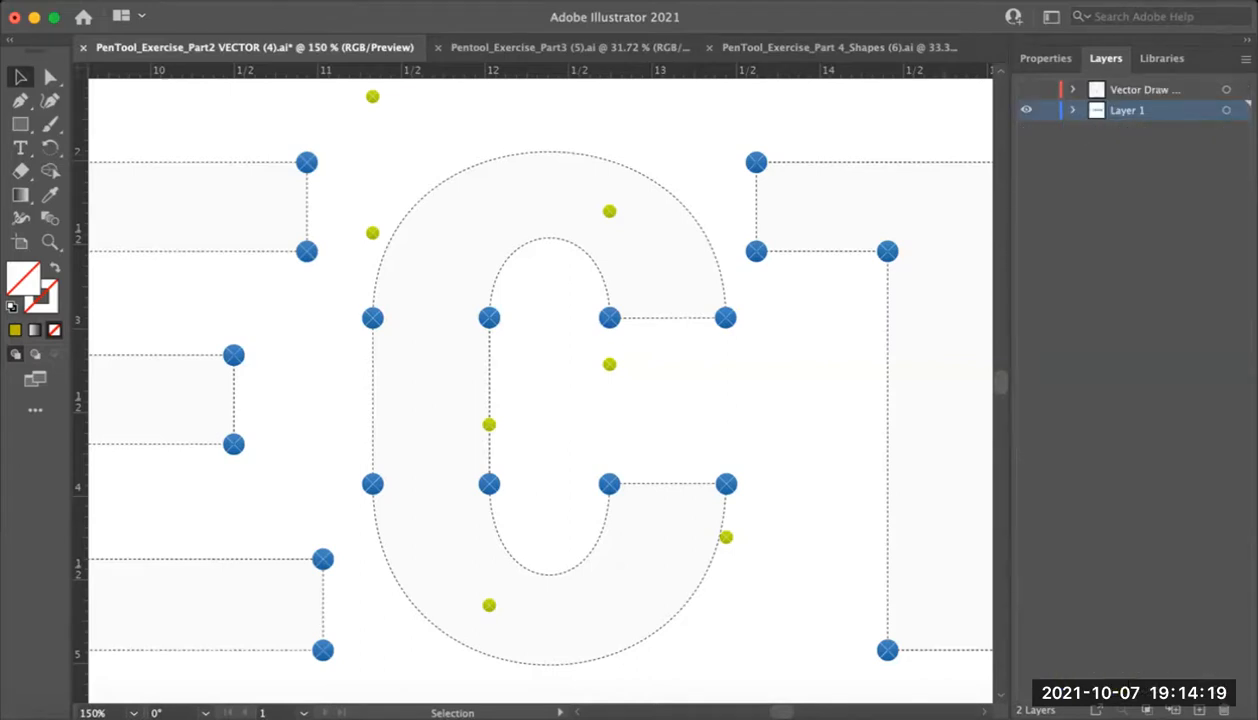
Lock Layer 1, and make the Vector Draw layer visible and active
click(1047, 110)
click(1145, 90)
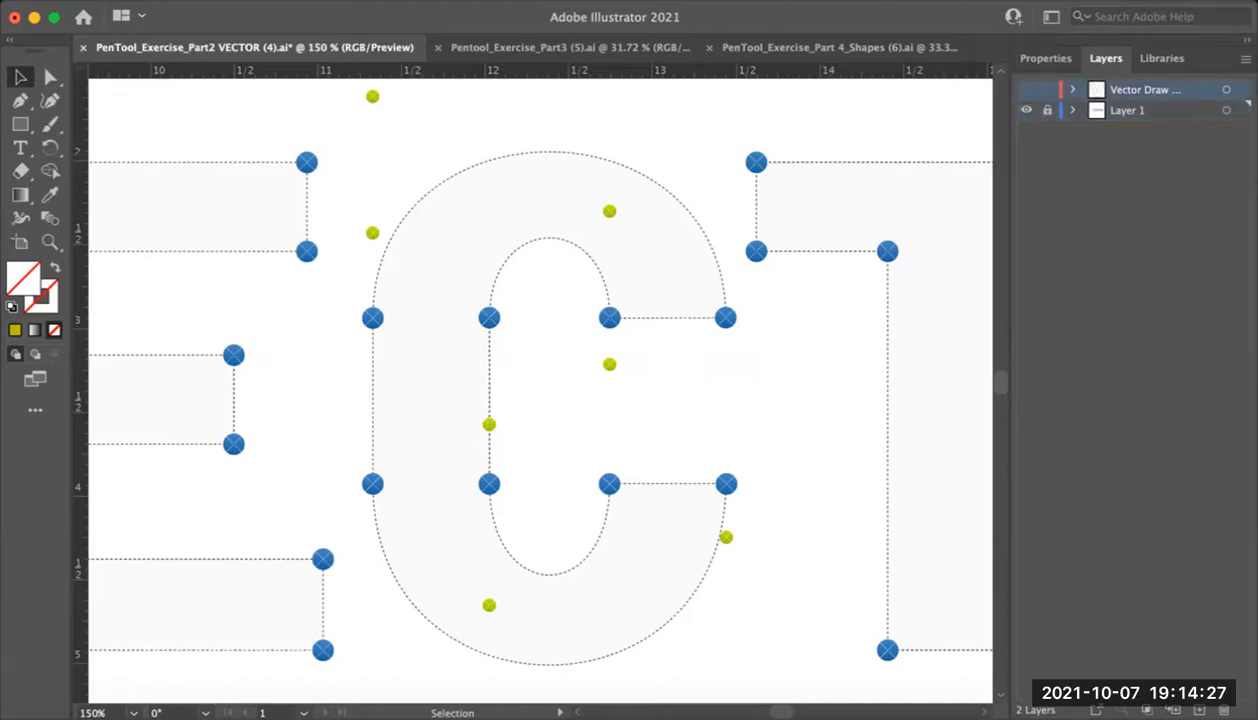
click(1026, 90)
Trace the C's upper inner curve with the Pen tool from right to left, pulling the direction handles to the green markers
key(p)
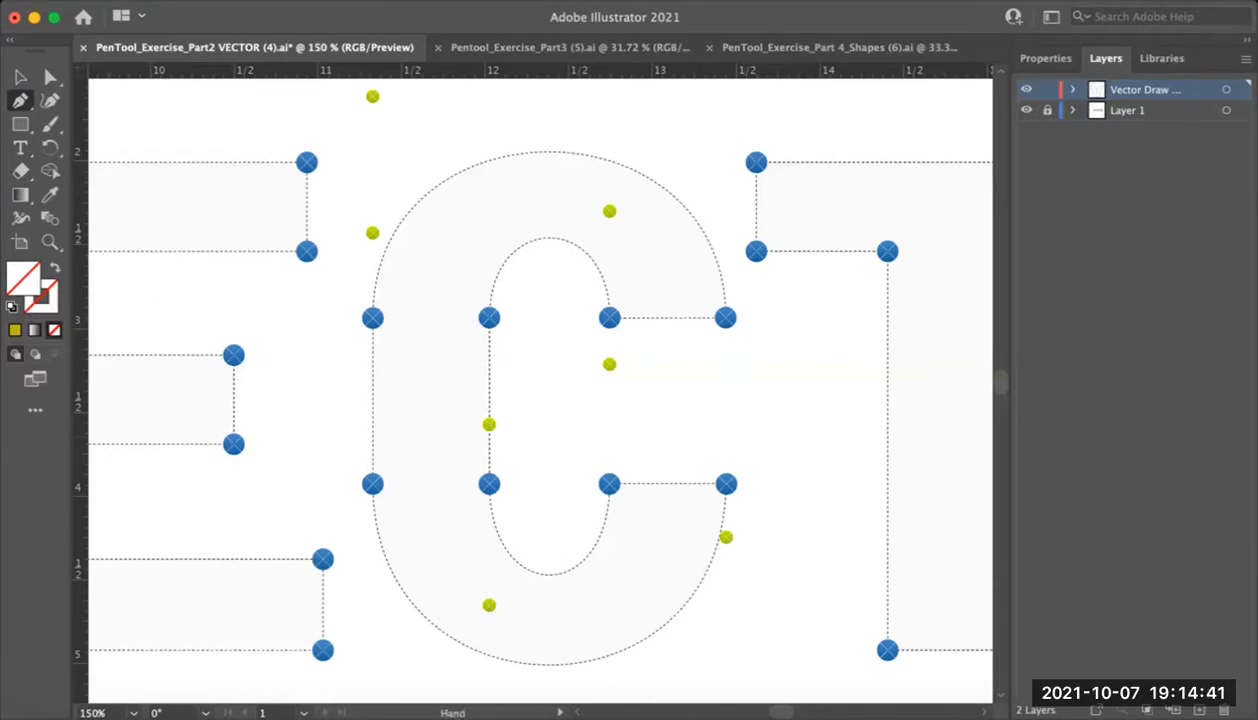
super+click(626, 399)
super+click(489, 331)
drag(539, 304, 617, 512)
super+click(568, 436)
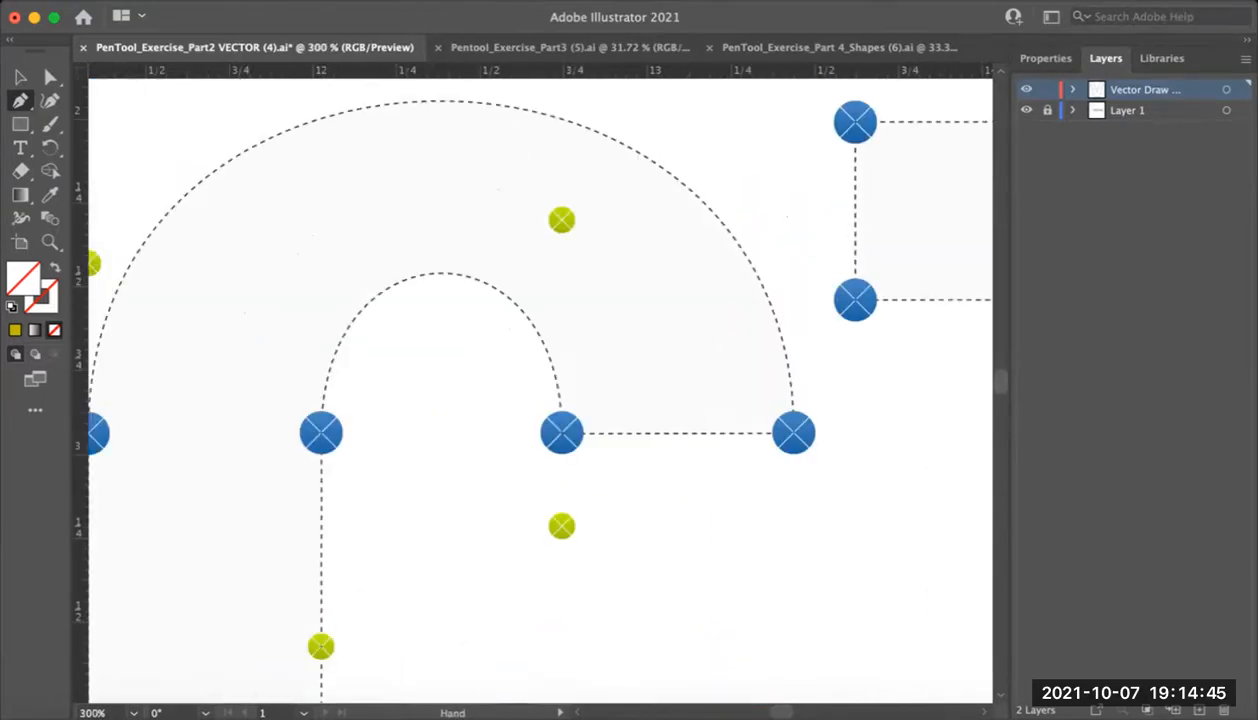
alt+super+click(586, 432)
drag(586, 432, 668, 435)
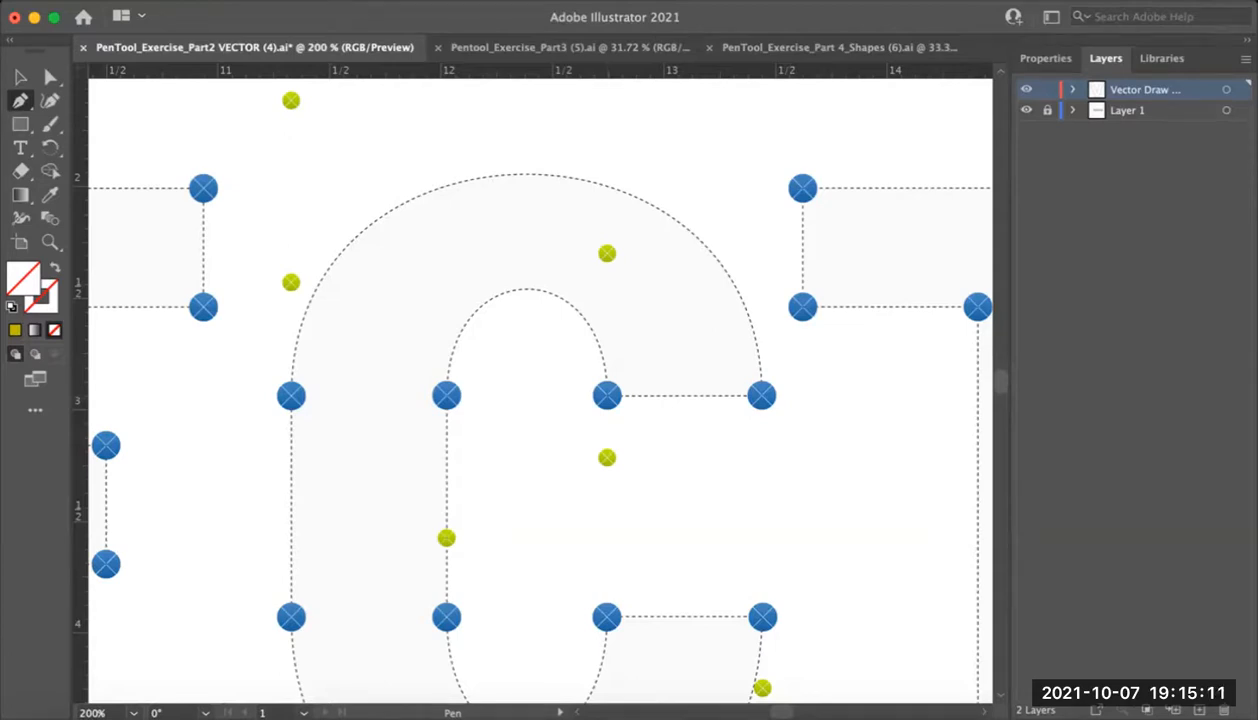
drag(607, 395, 612, 535)
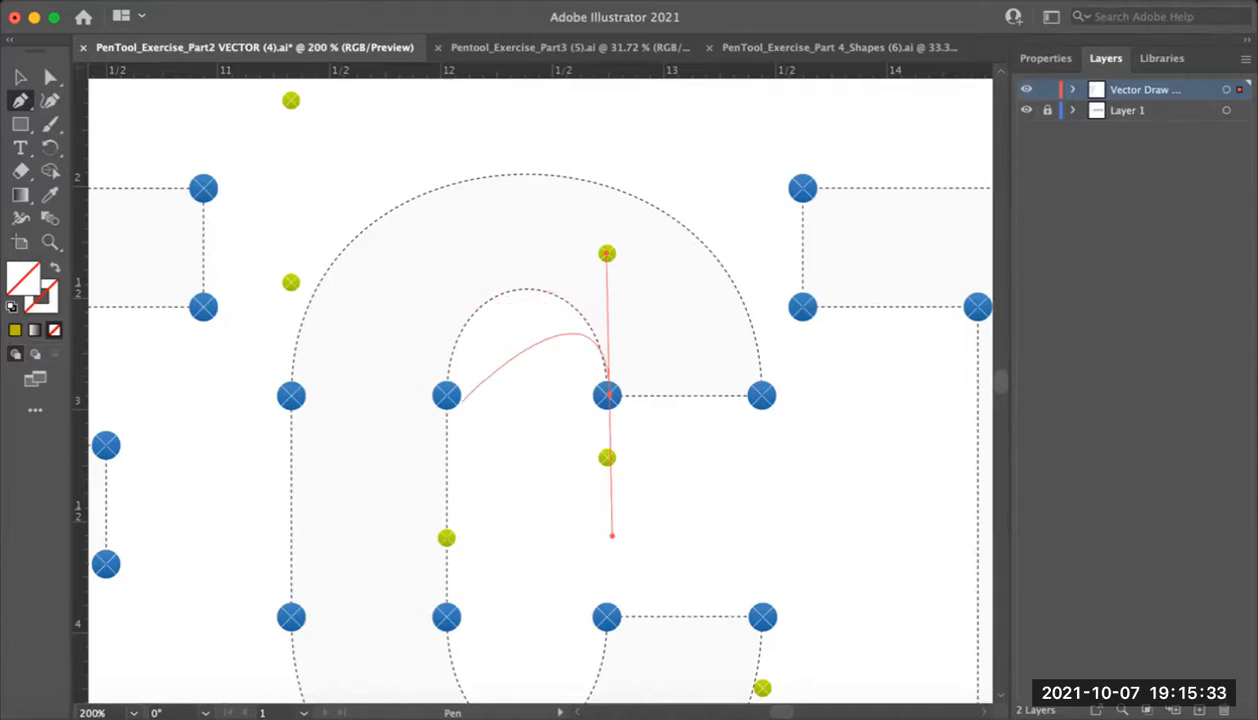
scroll(460, 407, down, 2)
scroll(460, 407, right, 1)
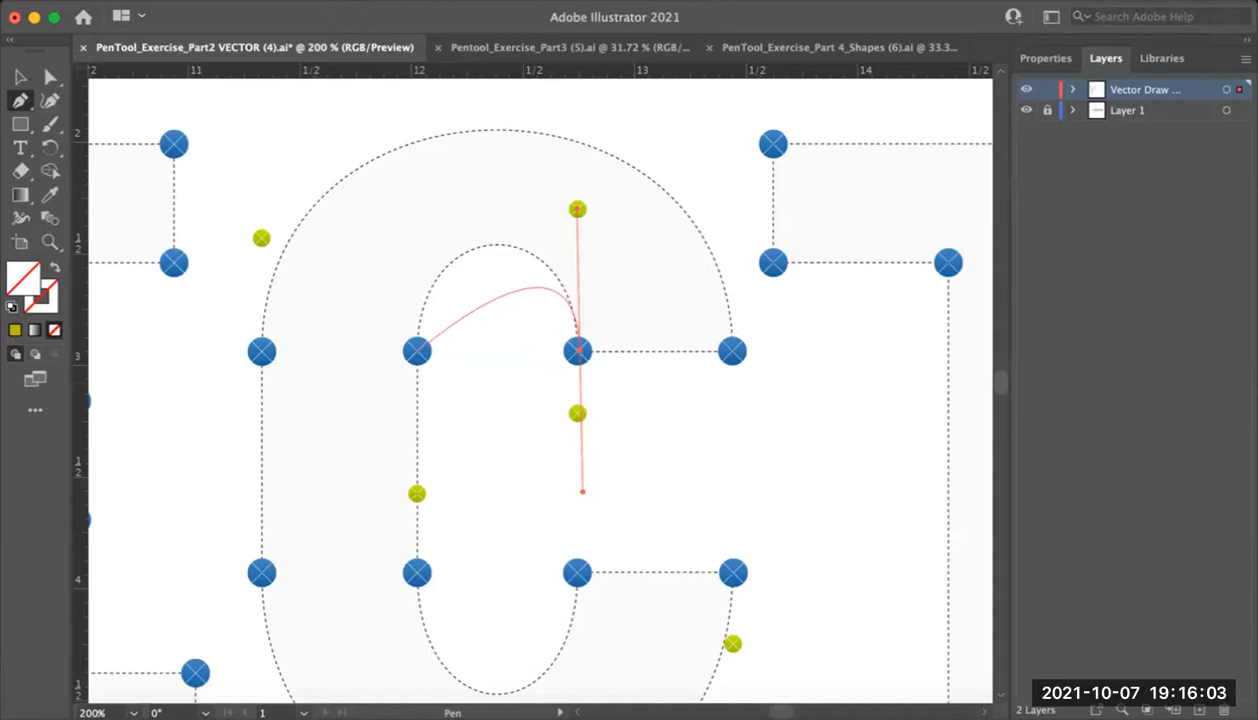
drag(417, 351, 417, 493)
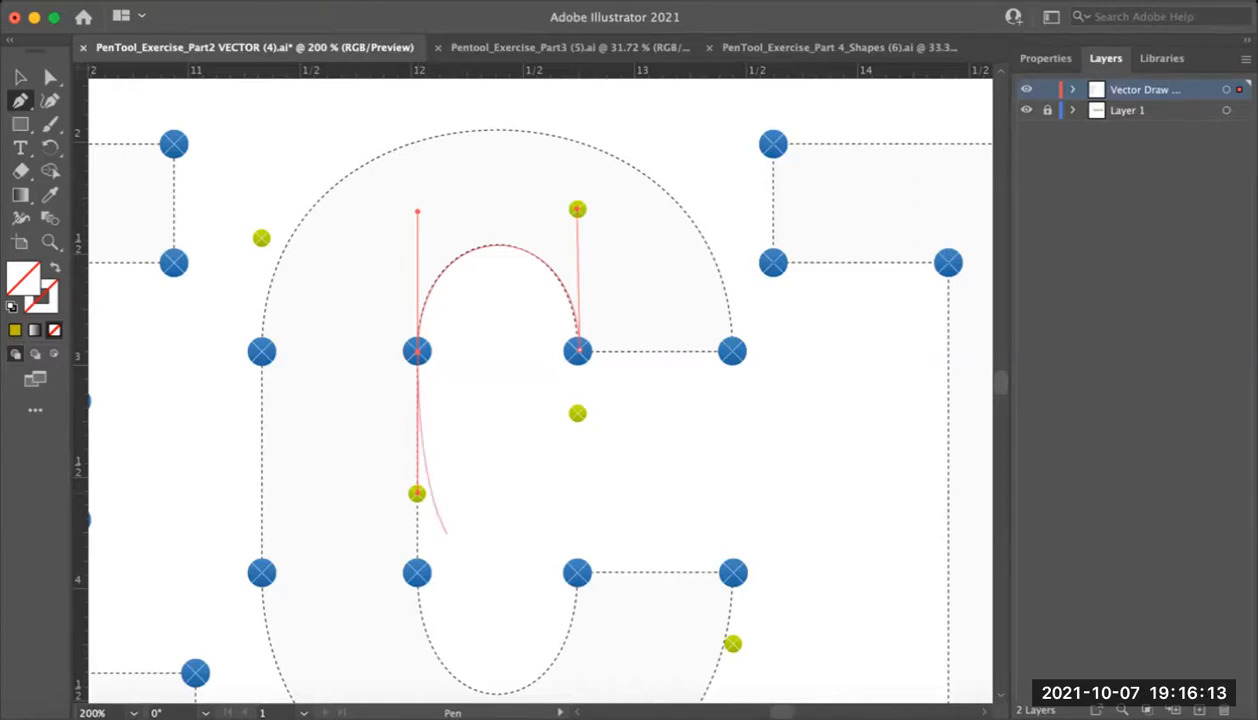
Give the traced curve a red stroke of C 0, M 100, Y 100, K 0
drag(447, 533, 429, 436)
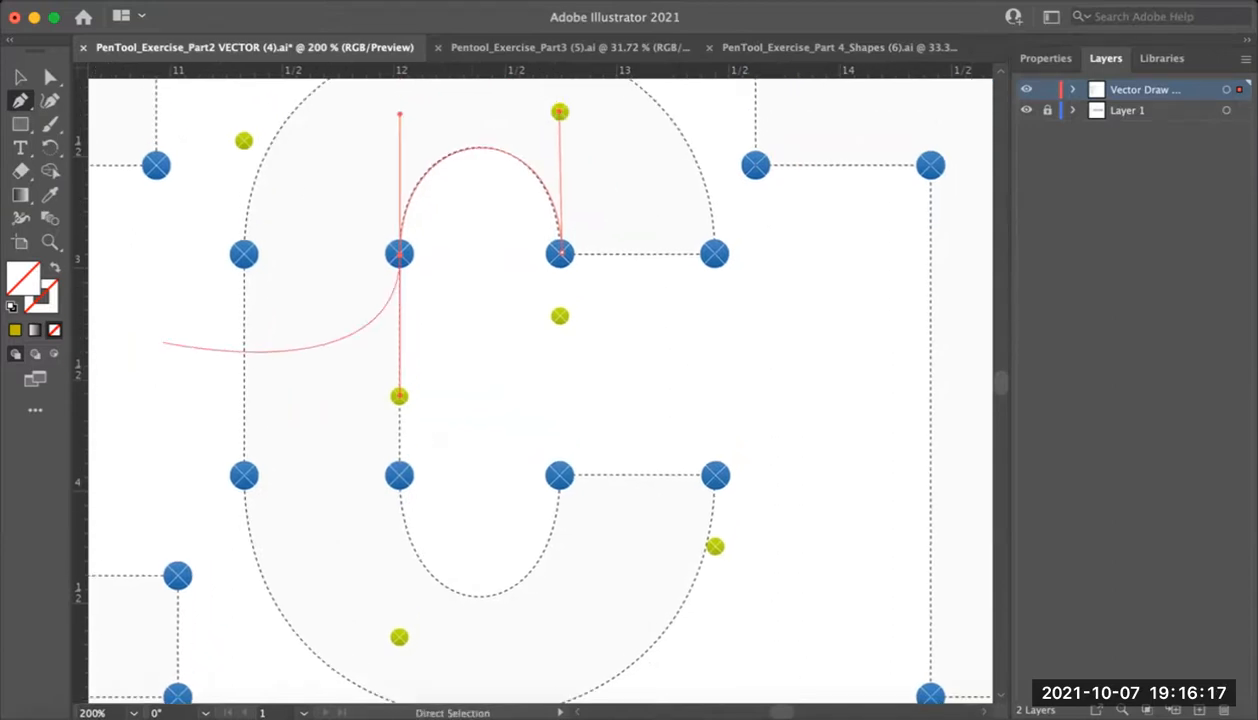
double_click(43, 300)
click(608, 481)
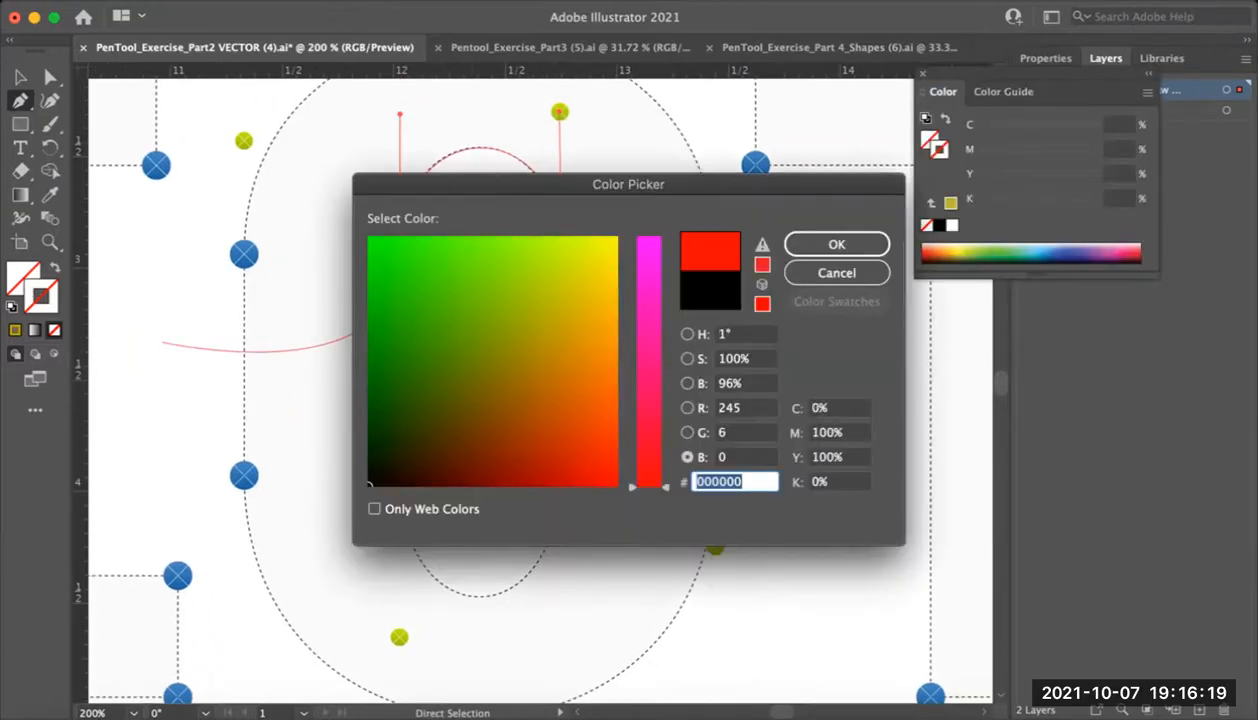
click(836, 244)
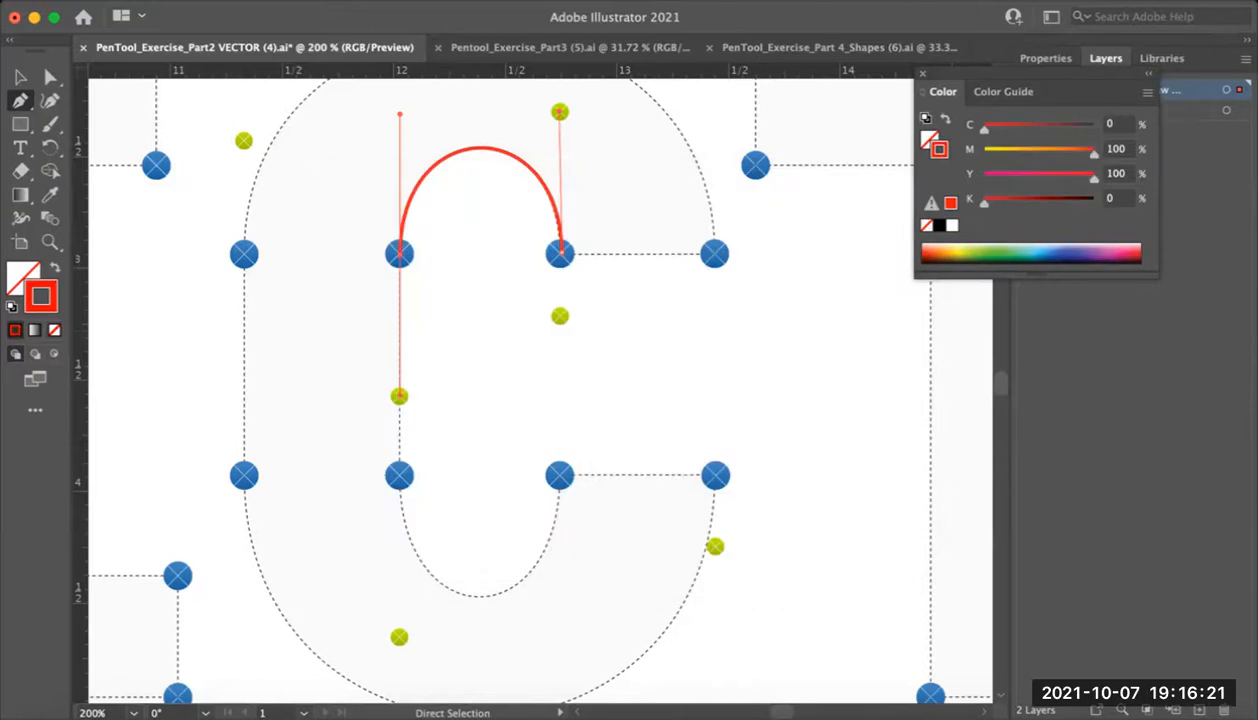
click(922, 74)
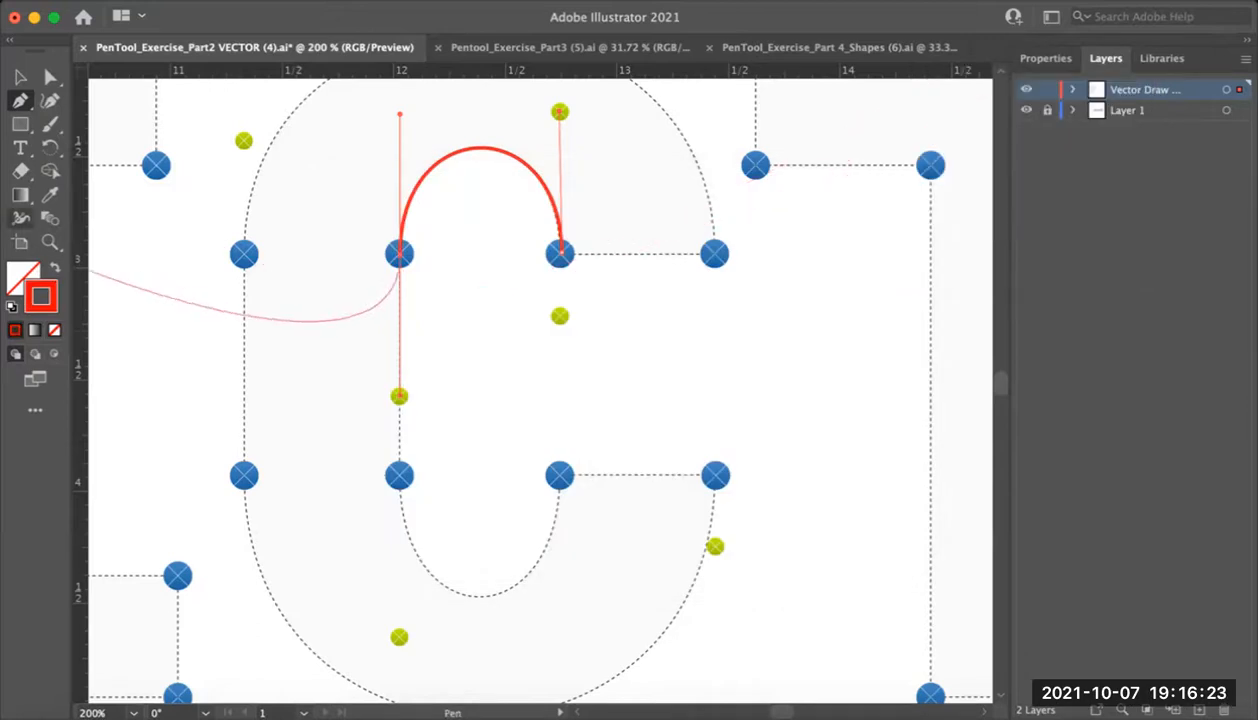
Set the path's stroke weight to 3 pt
click(50, 77)
click(1045, 58)
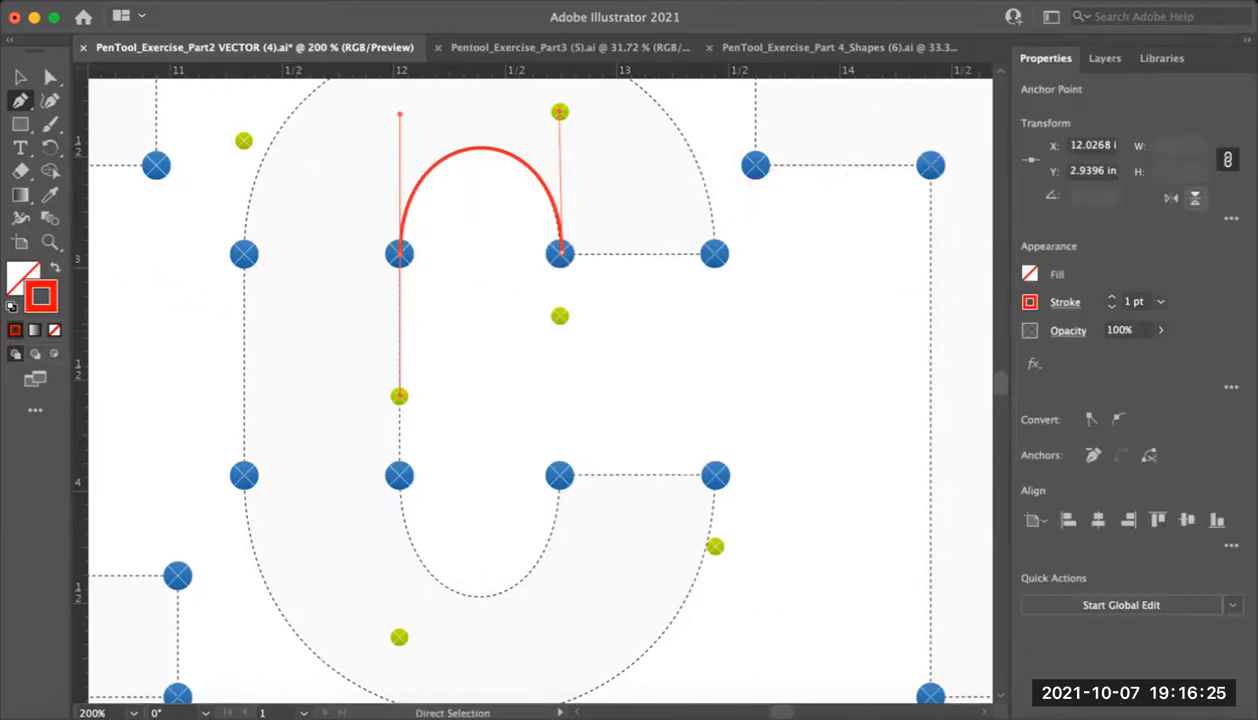
click(1111, 297)
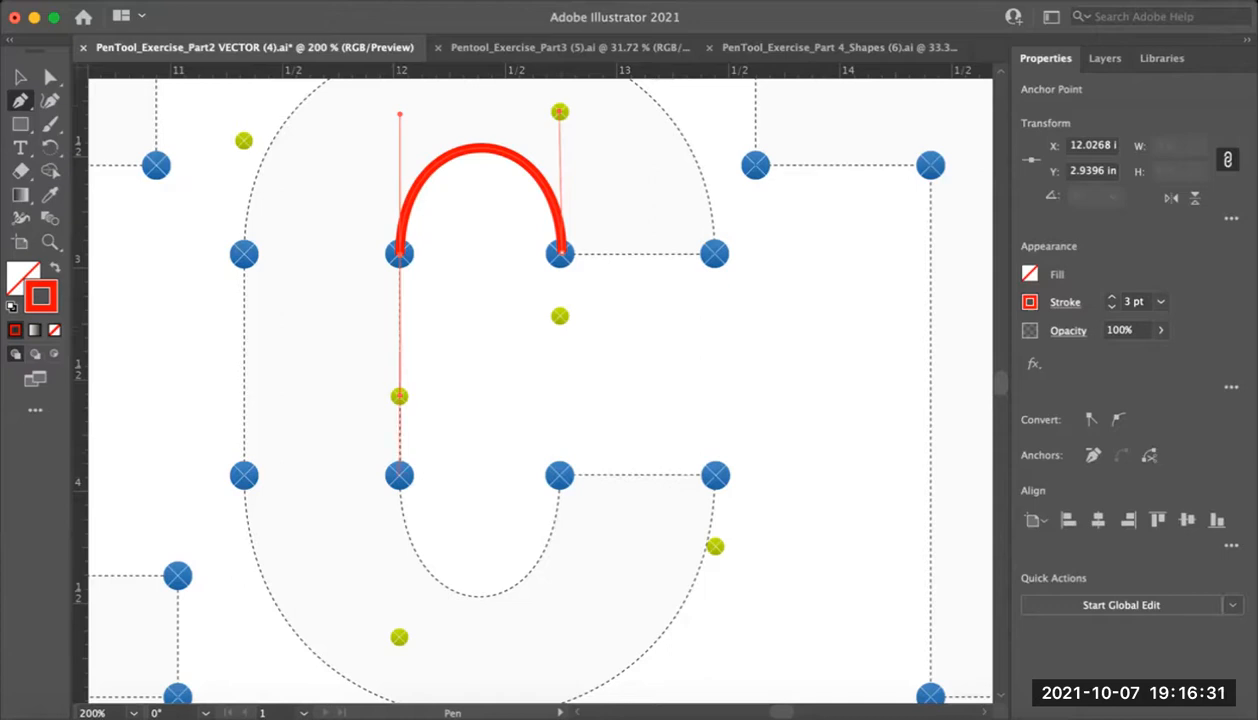
Continue the C's path down its straight inner left side and around the lower inner curve
click(399, 476)
drag(399, 476, 399, 637)
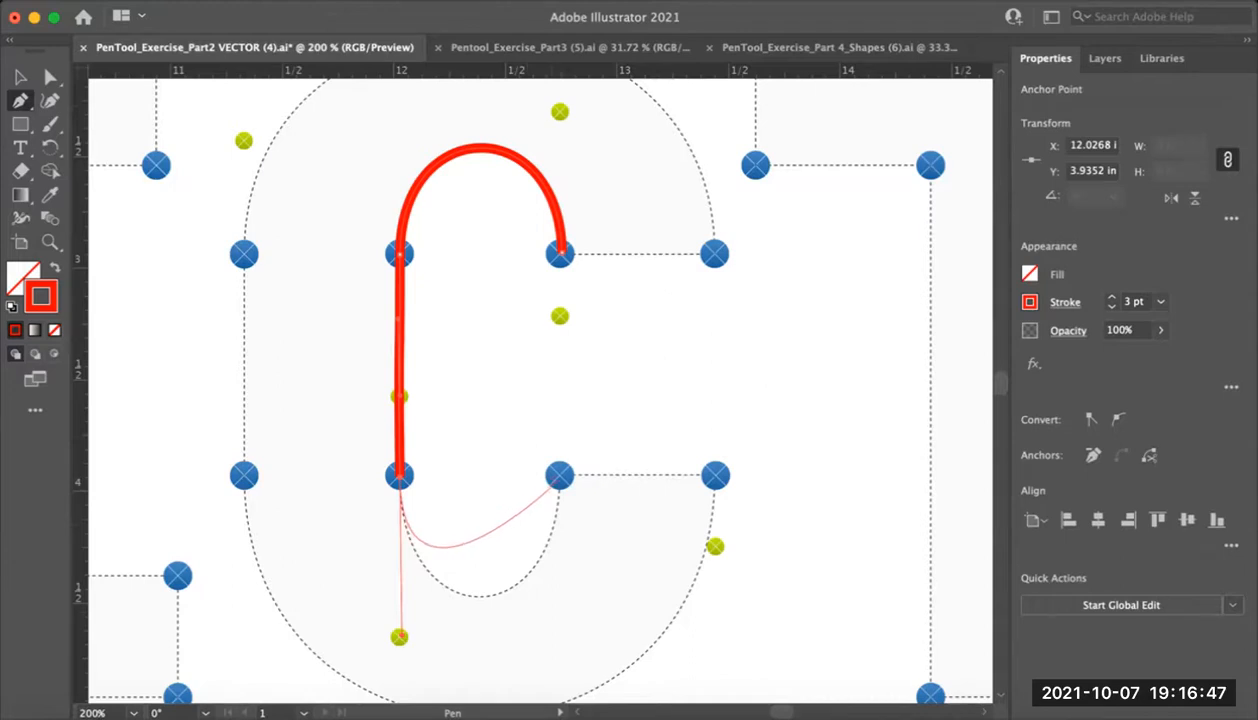
scroll(555, 480, down, 1)
drag(559, 471, 559, 631)
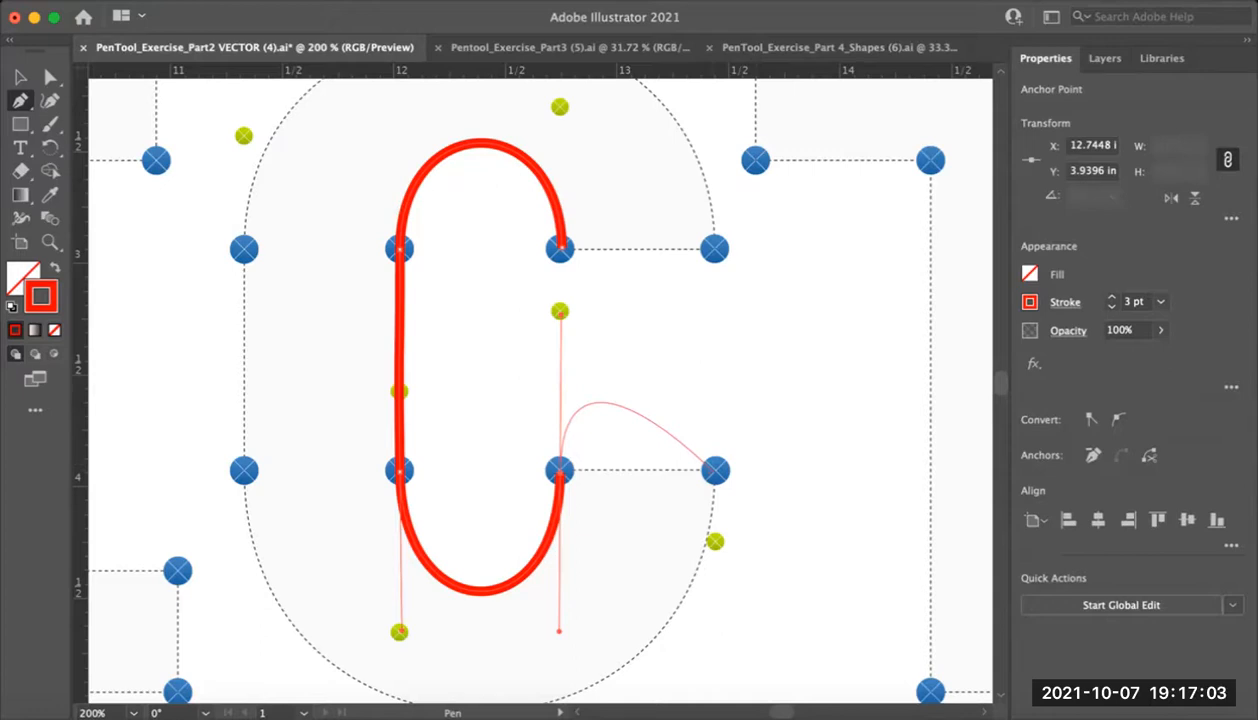
Remove the outgoing handle at the end of the C's lower inner curve and add a straight segment to the lower outer right anchor
click(714, 470)
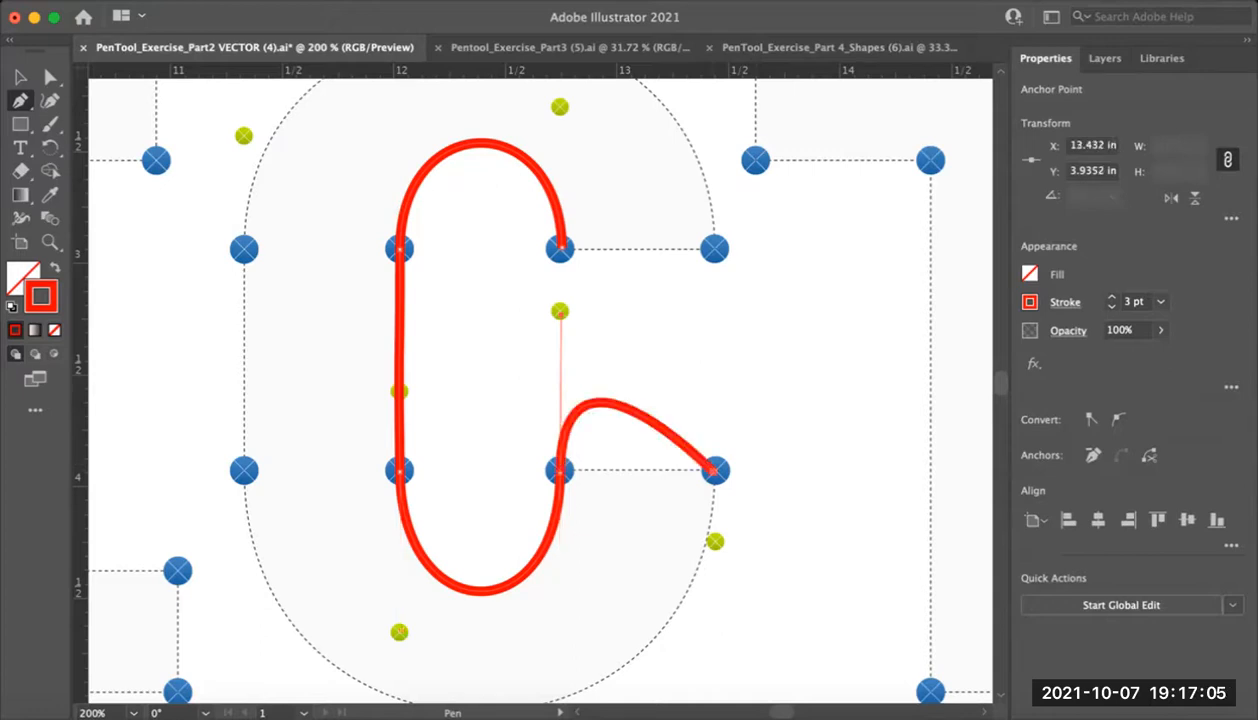
key(super+z)
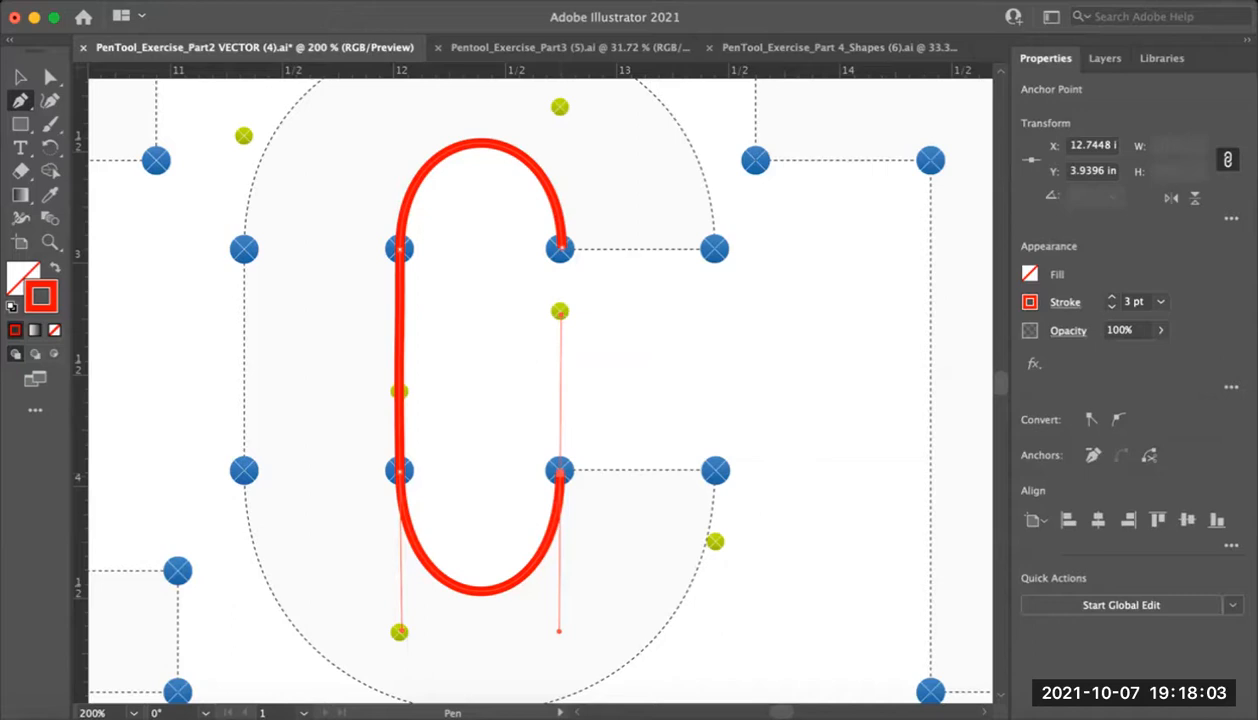
click(560, 471)
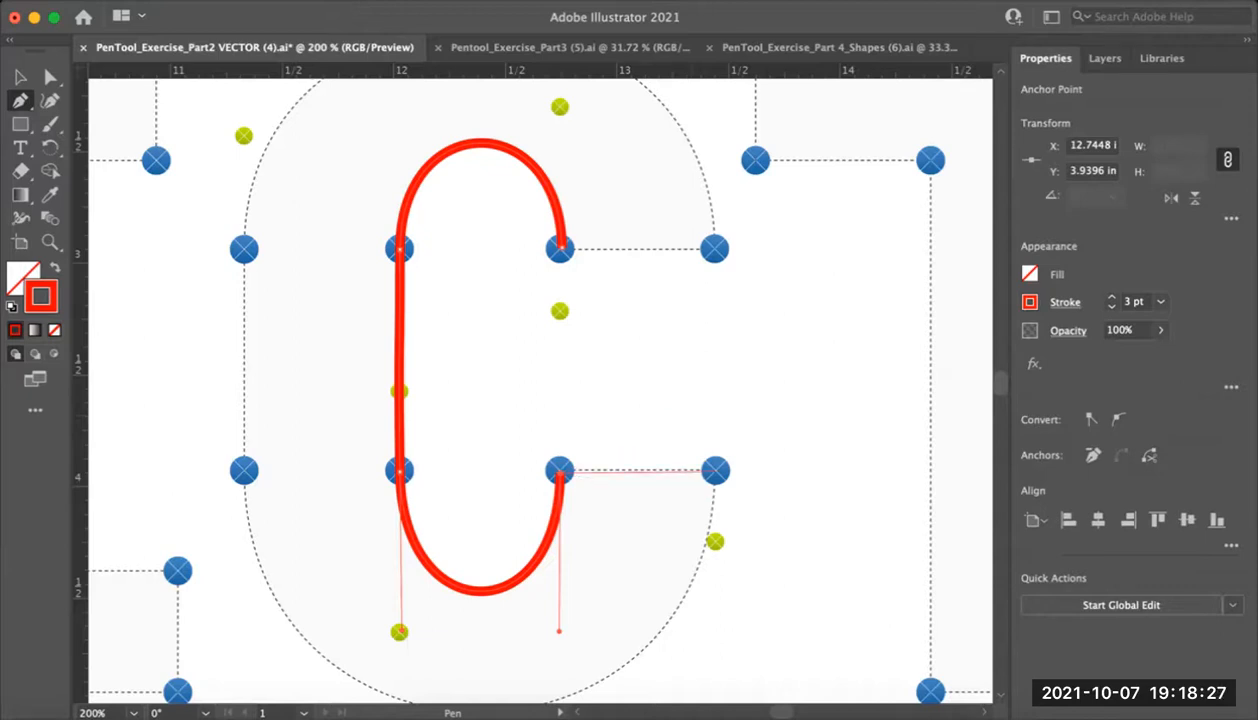
click(715, 470)
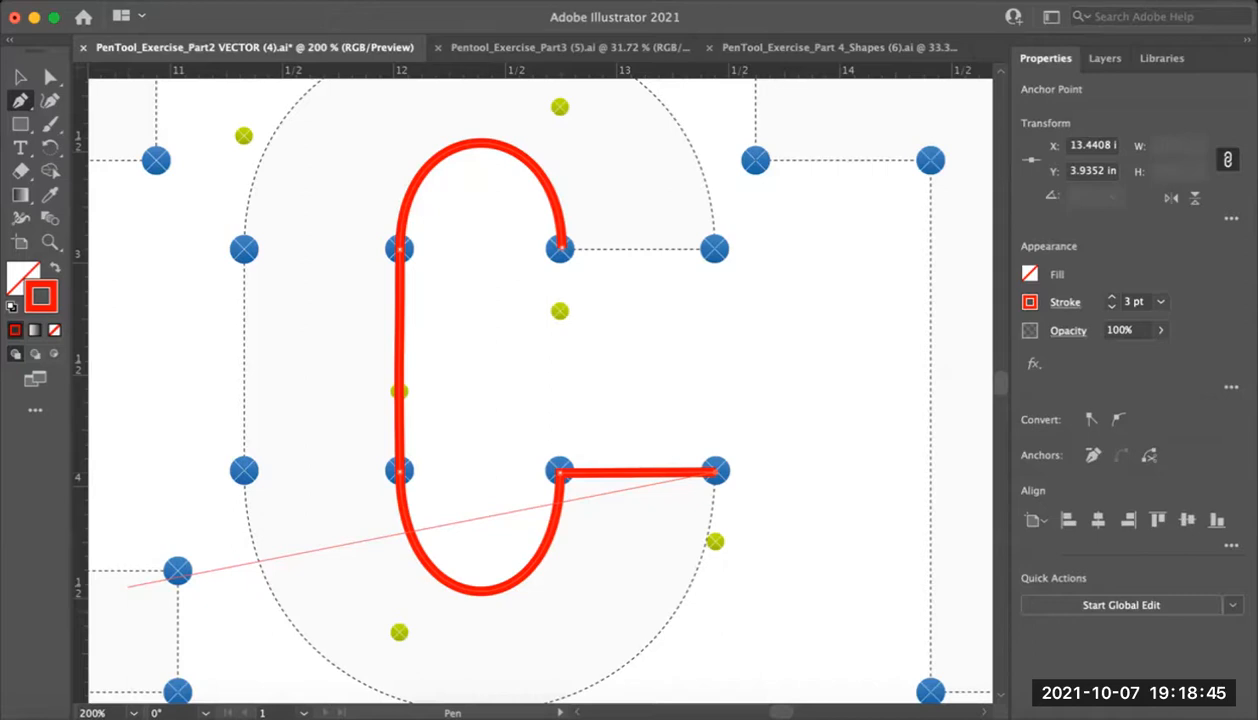
Pull a handle down from the C's lower outer right anchor to the green marker and trace the lower outer curve to the left anchor
scroll(737, 490, down, 1)
scroll(739, 484, down, 3)
scroll(740, 464, down, 2)
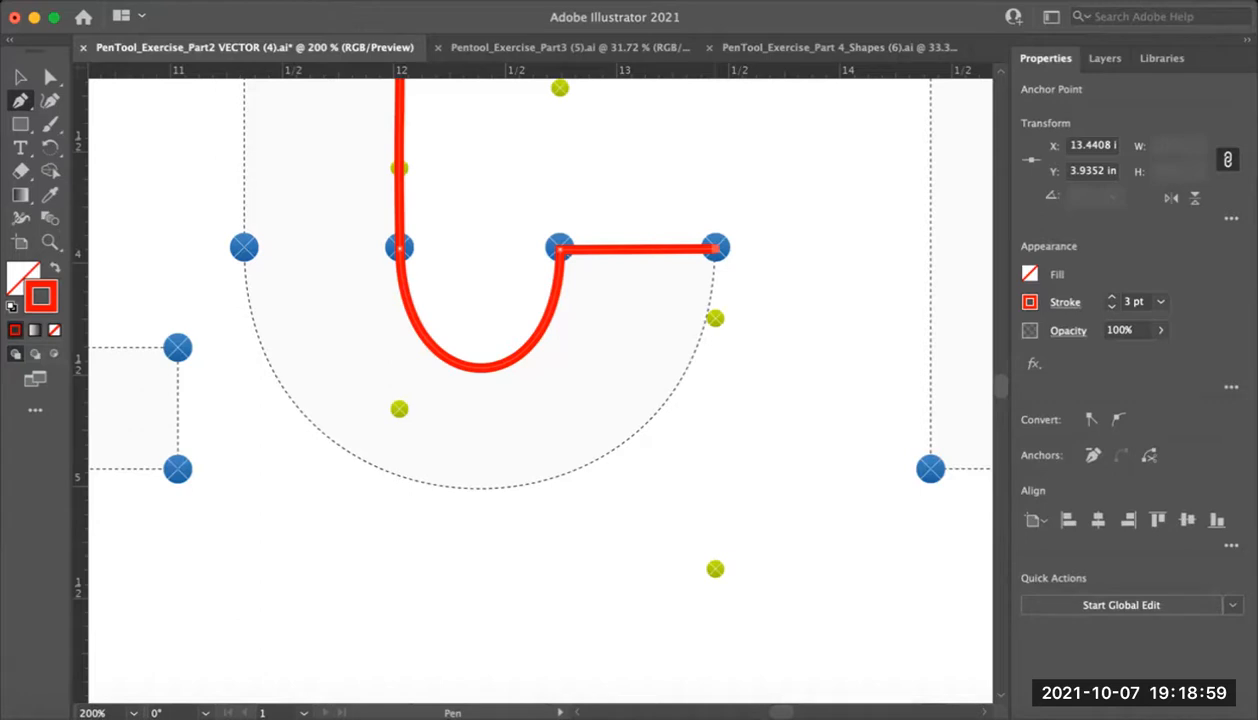
drag(715, 248, 715, 568)
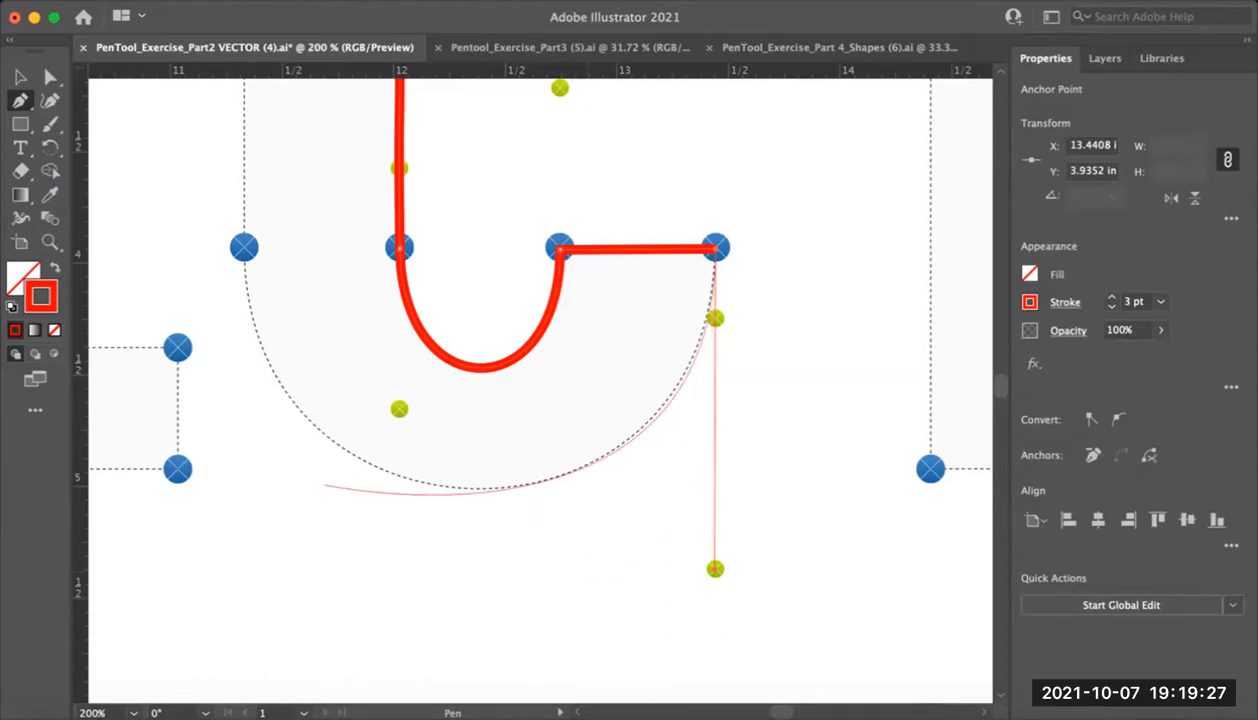
scroll(337, 492, up, 4)
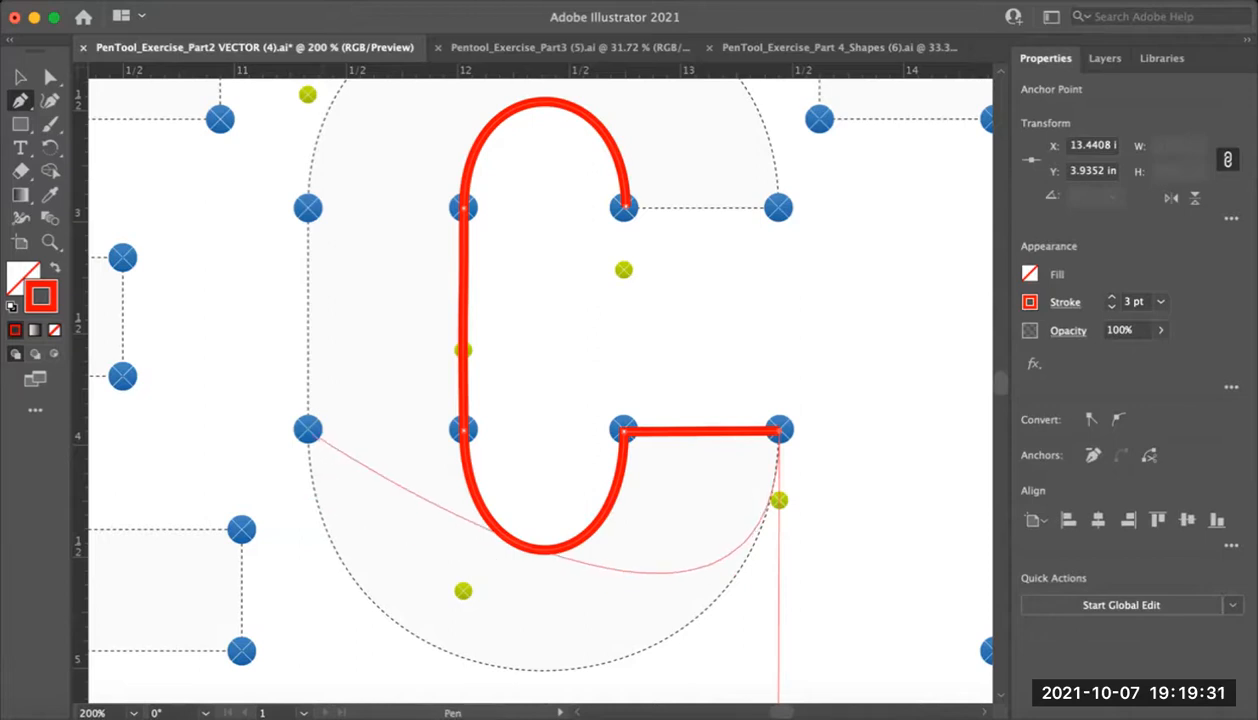
key(super+minus)
drag(308, 429, 463, 487)
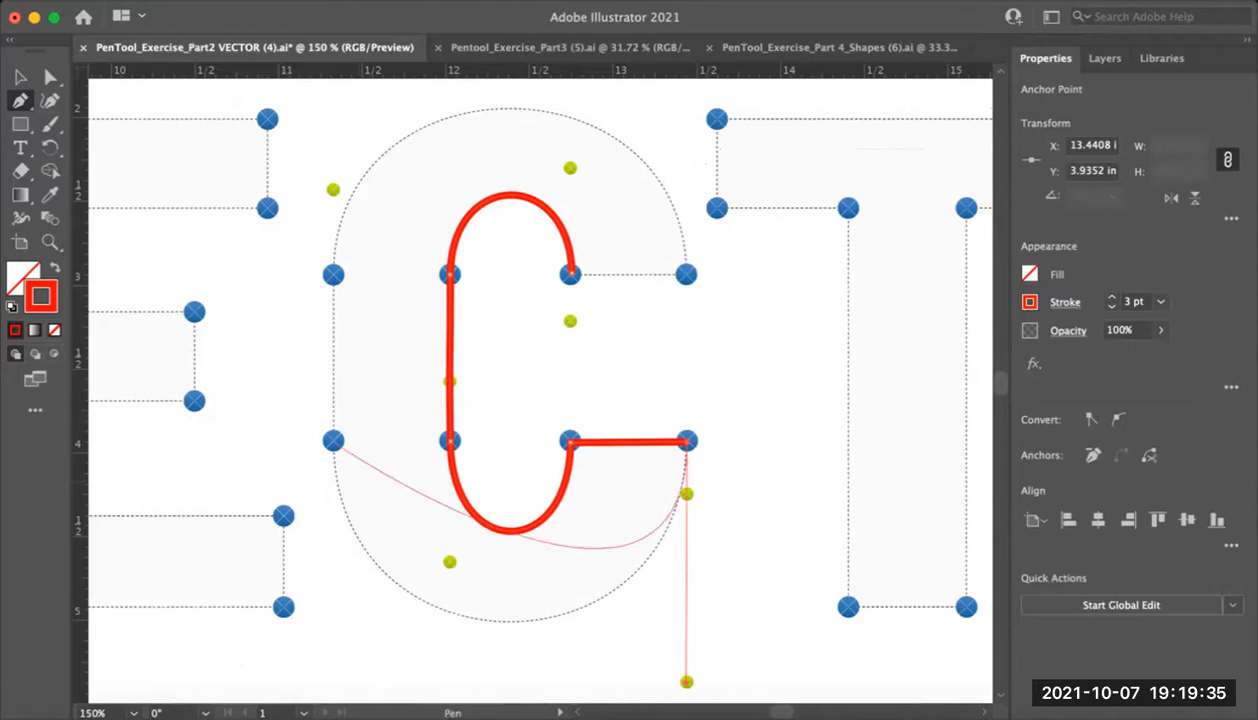
drag(333, 440, 330, 690)
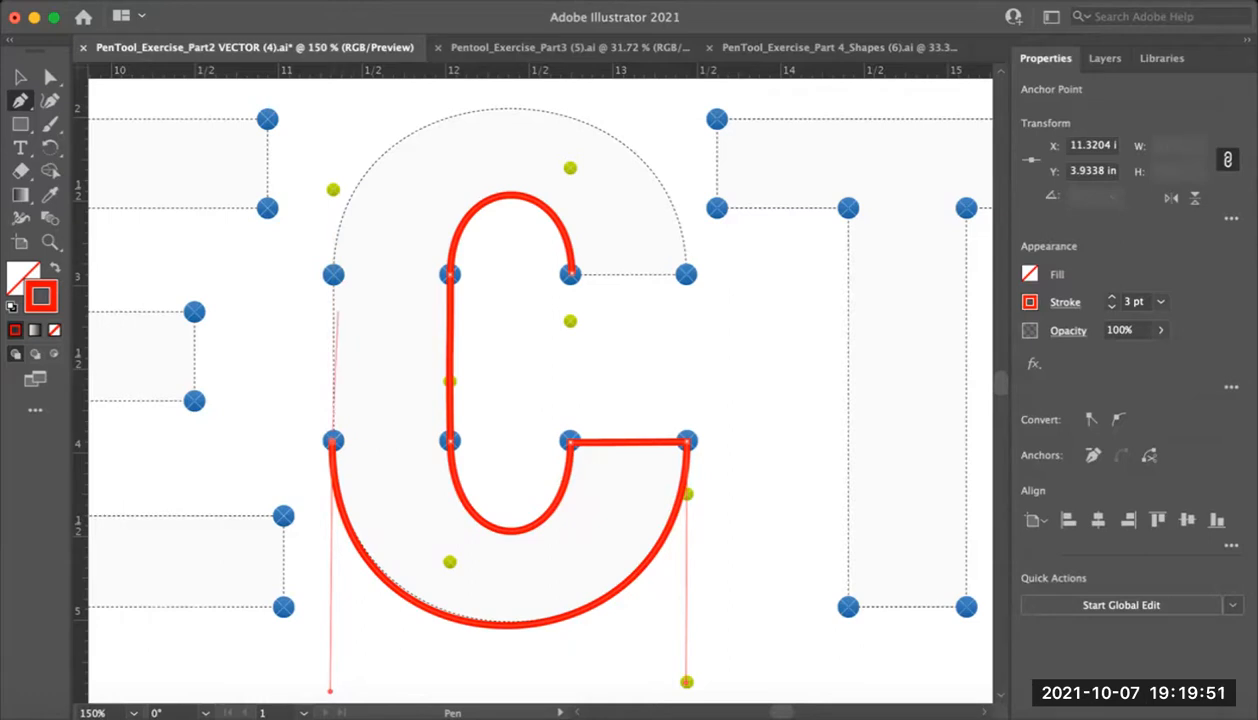
Complete the C outline along its outer left side and upper outer curve, closing the path at its start point
scroll(540, 390, up, 2)
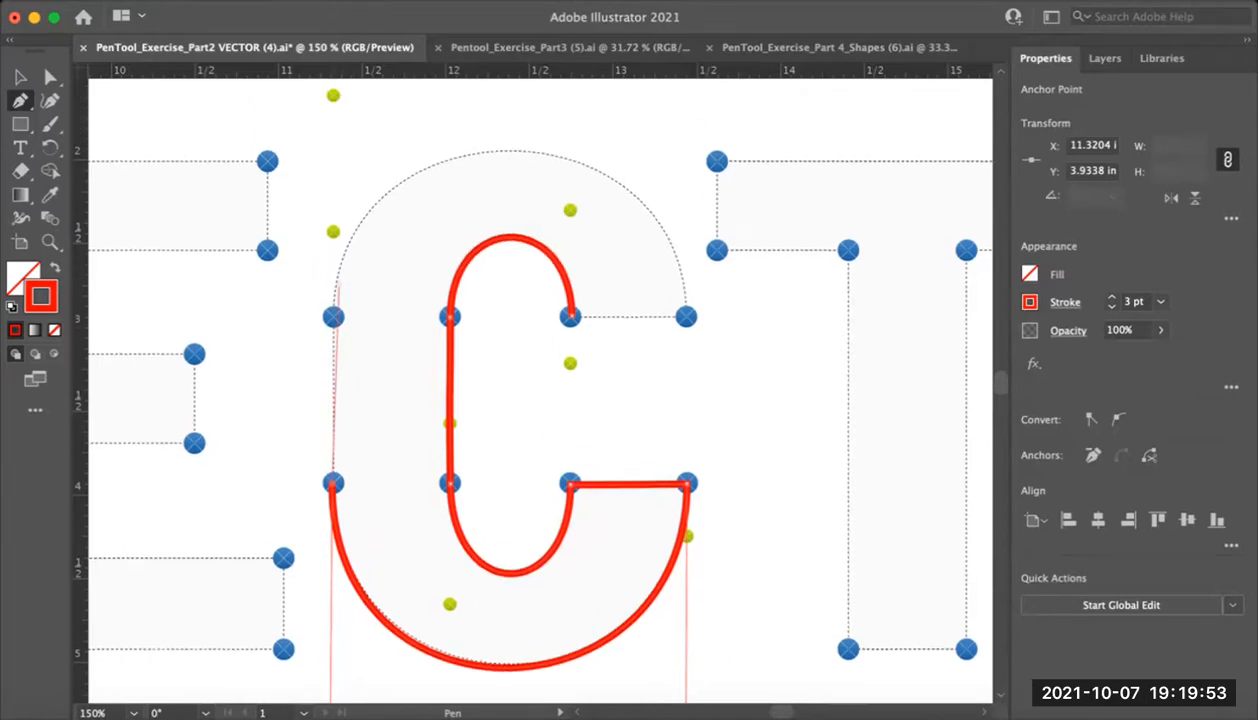
scroll(540, 390, up, 3)
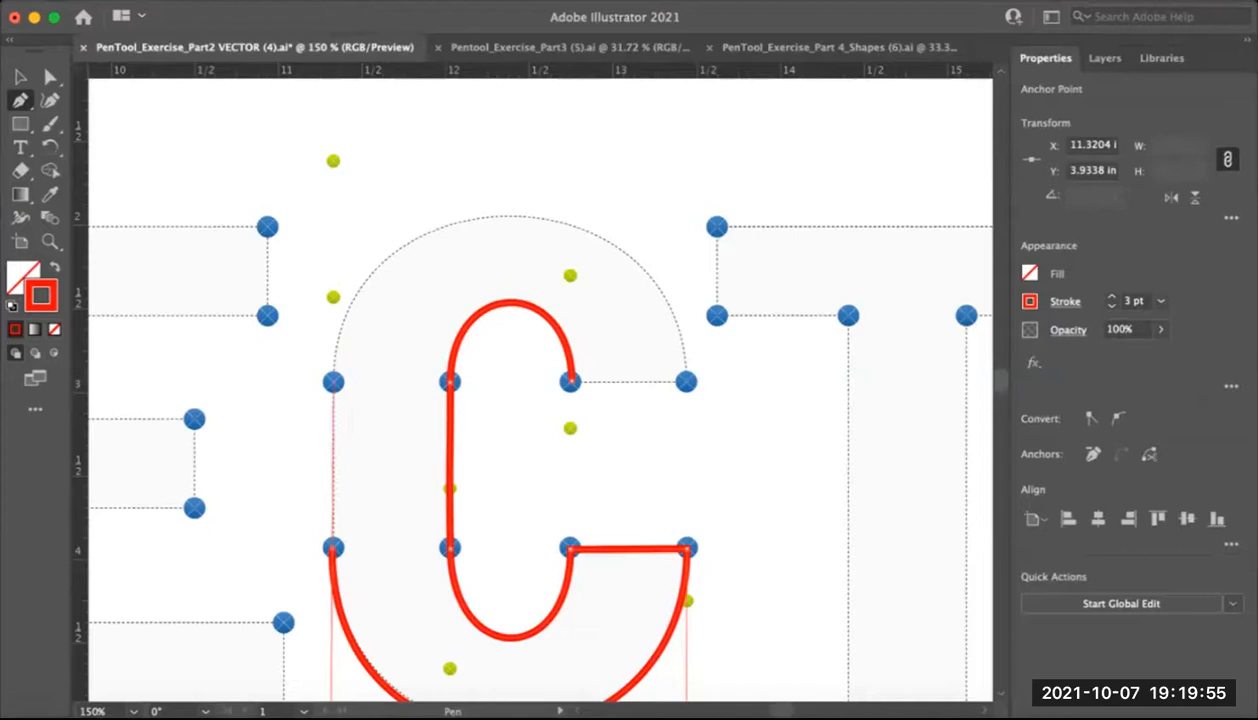
drag(333, 382, 333, 160)
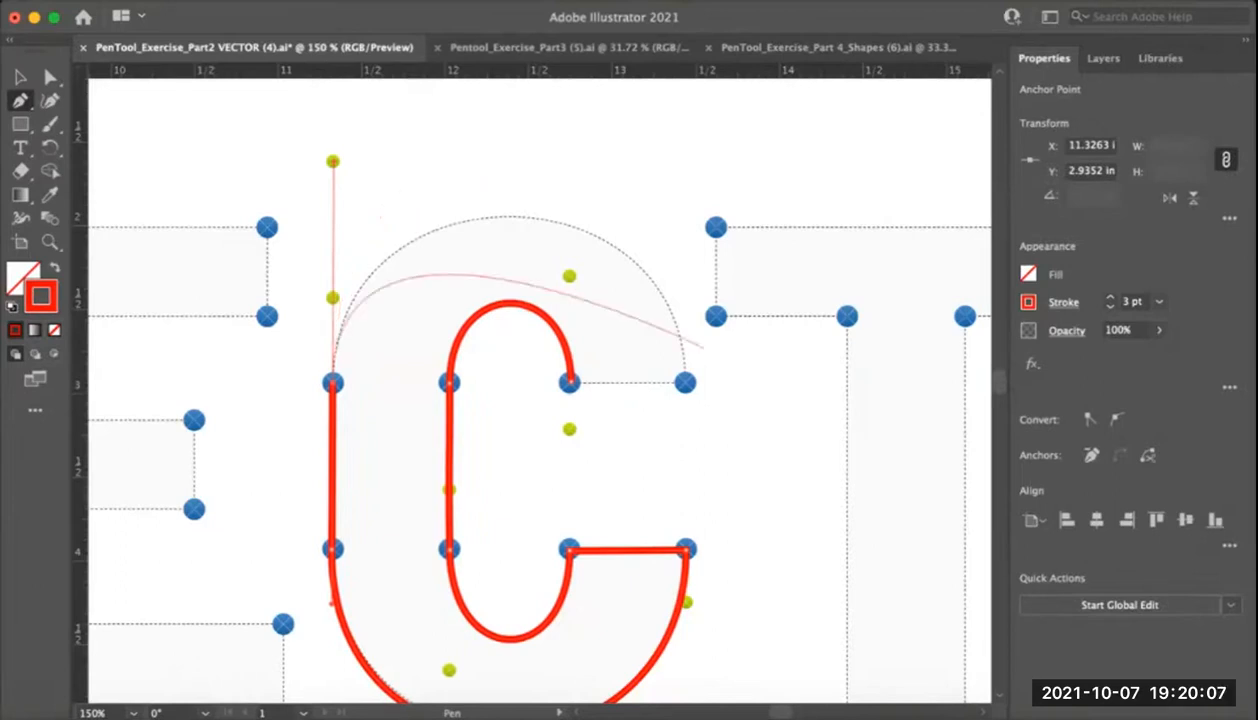
drag(685, 383, 688, 606)
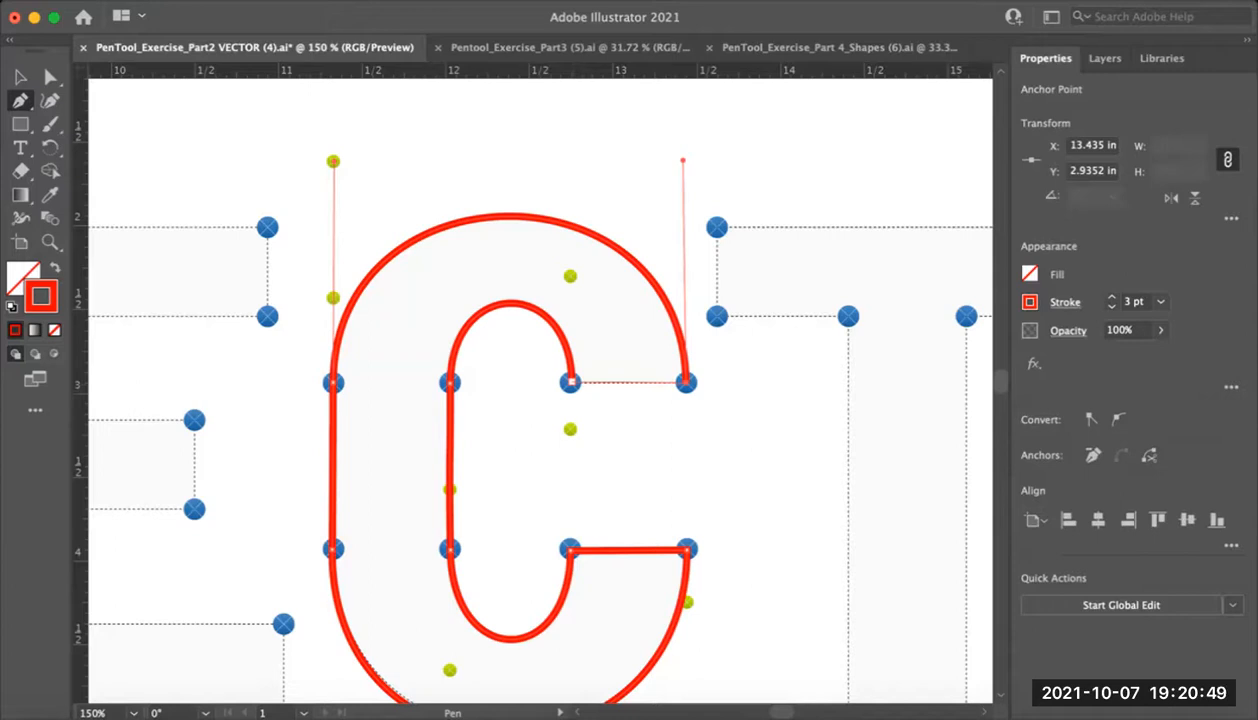
click(570, 382)
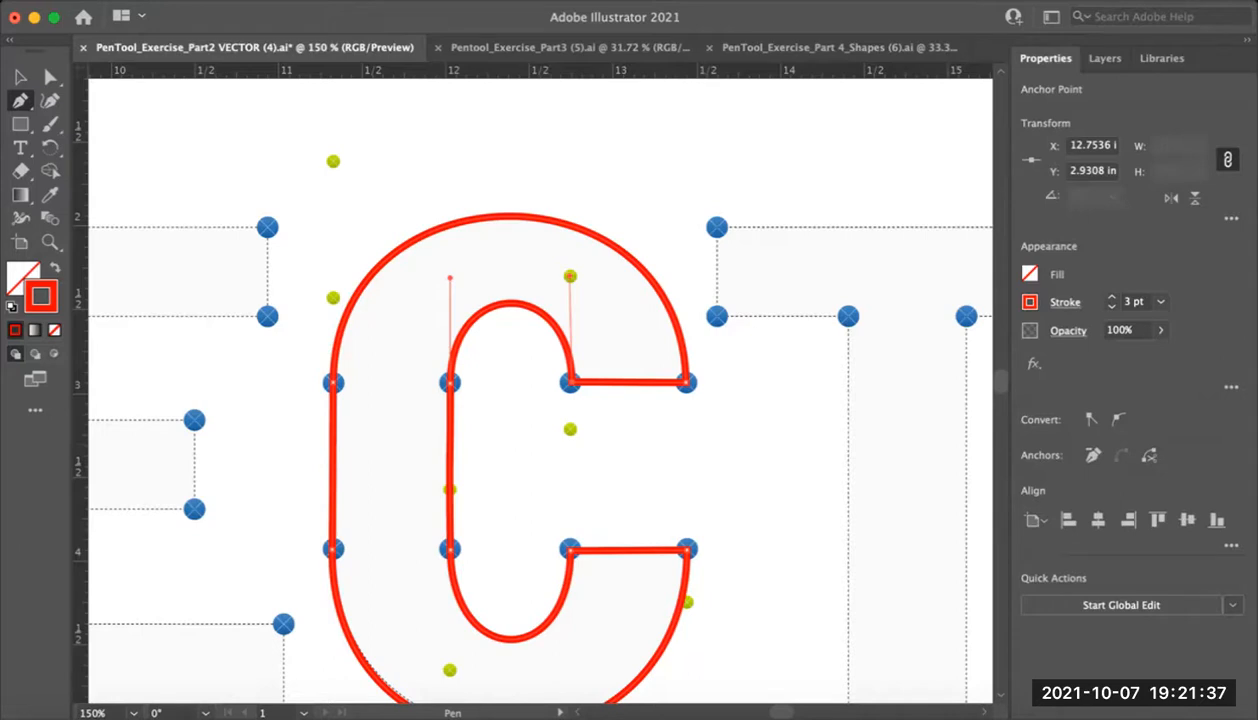
Start the O's inner outline at its upper inner right anchor and trace the upper inner curve to the left anchor
key(space)
drag(720, 430, 434, 371)
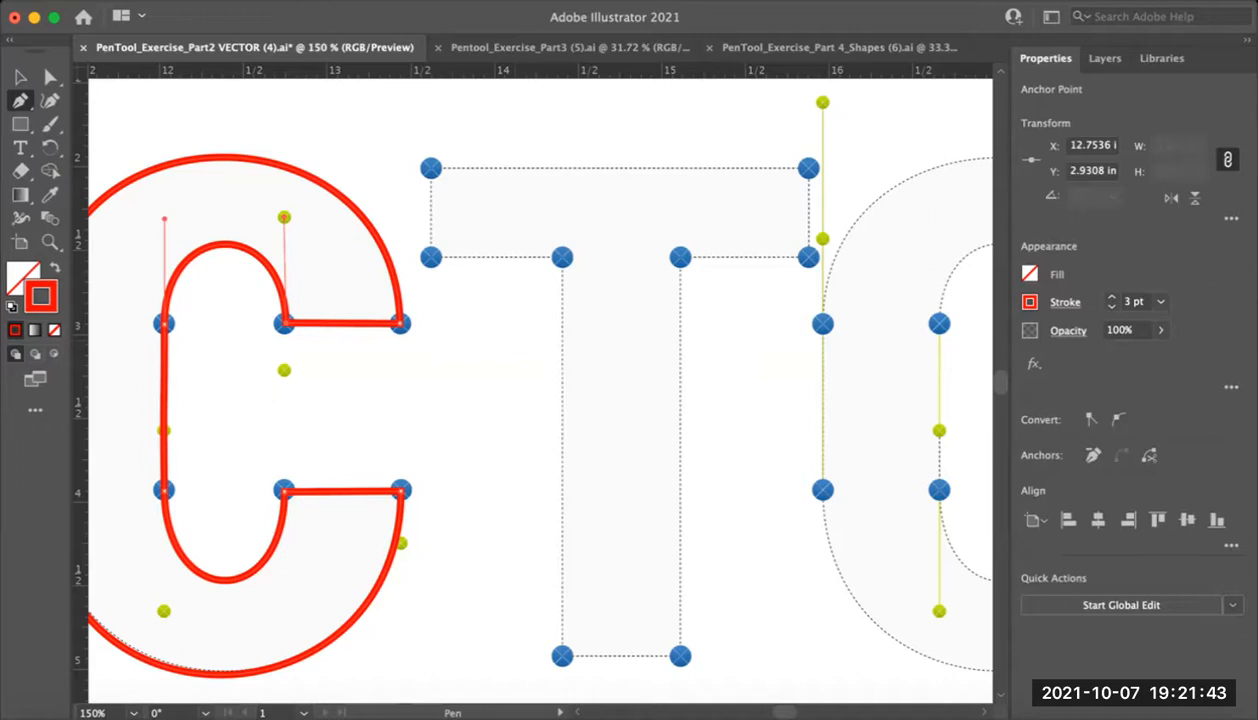
drag(434, 371, 102, 371)
drag(640, 390, 514, 374)
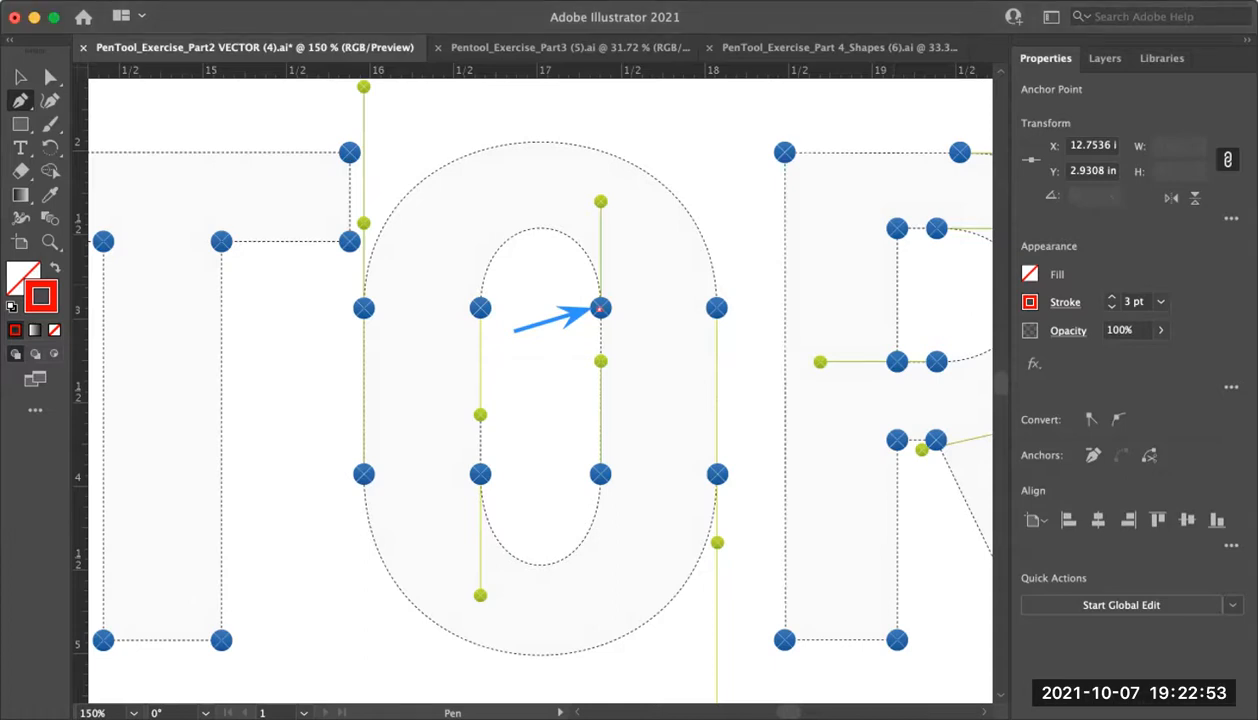
drag(599, 310, 598, 418)
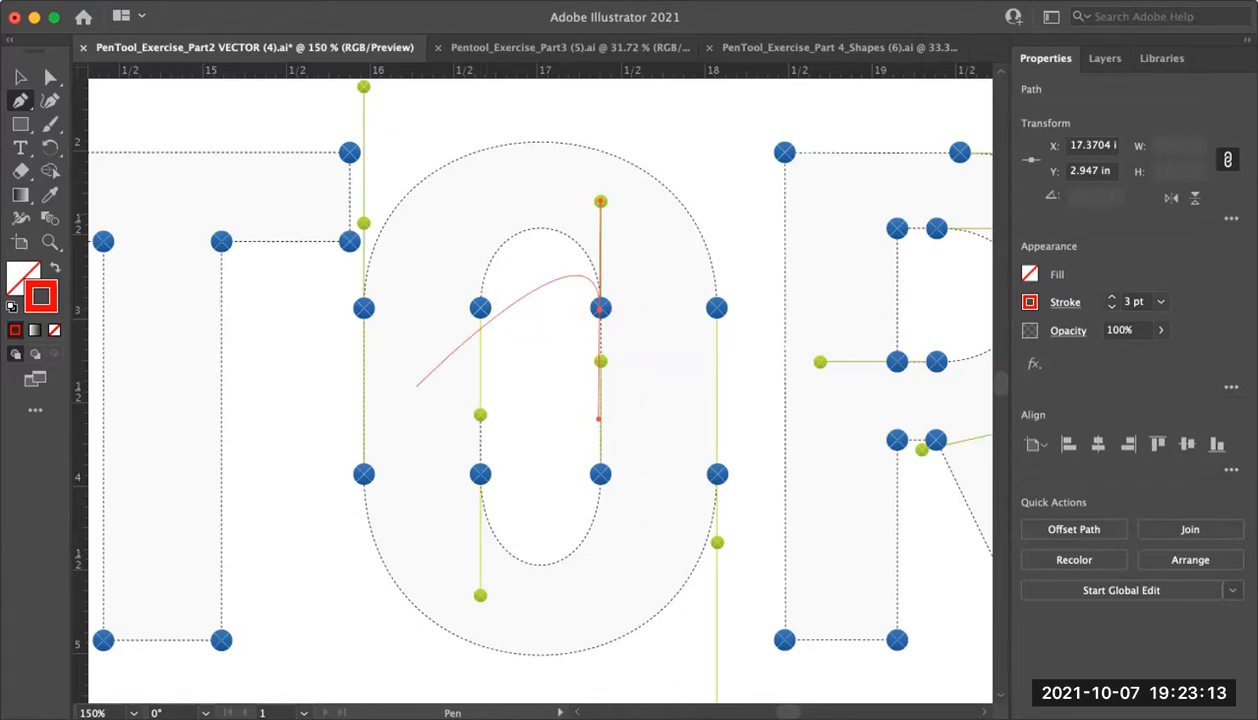
drag(480, 308, 480, 412)
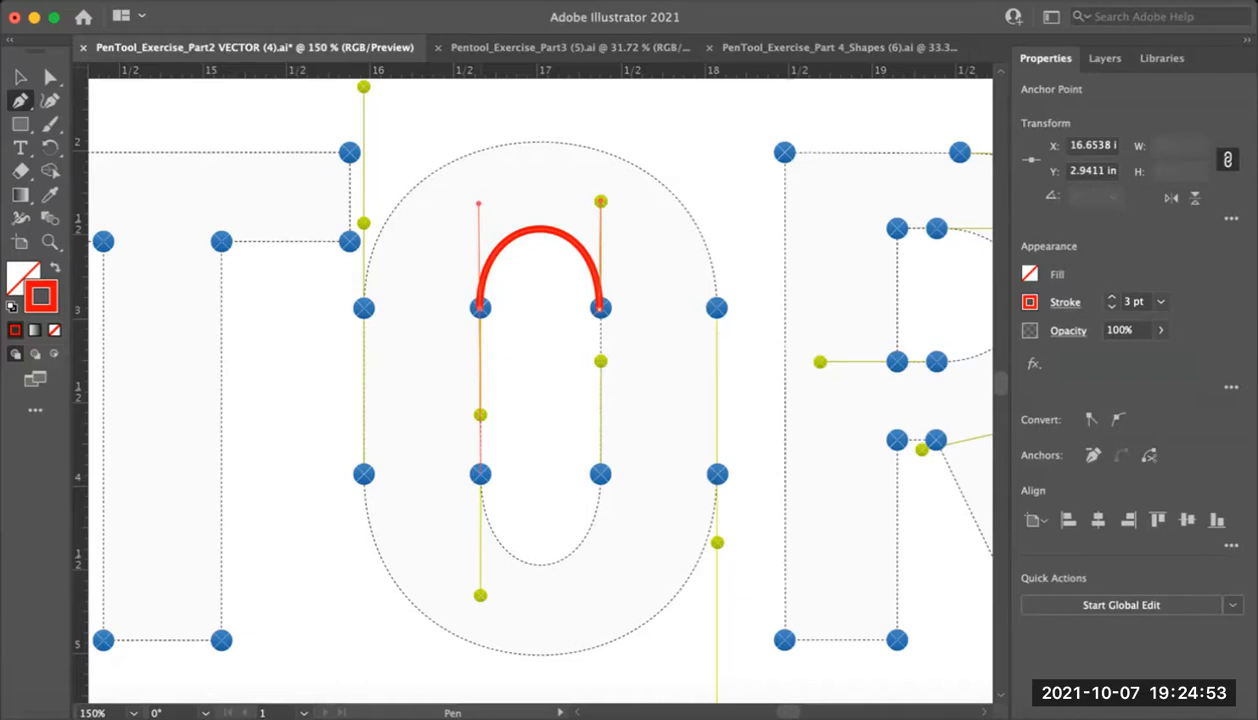
Complete the O's inner outline down its straight left side and around the lower curve, closing the path at its start point
drag(480, 475, 481, 595)
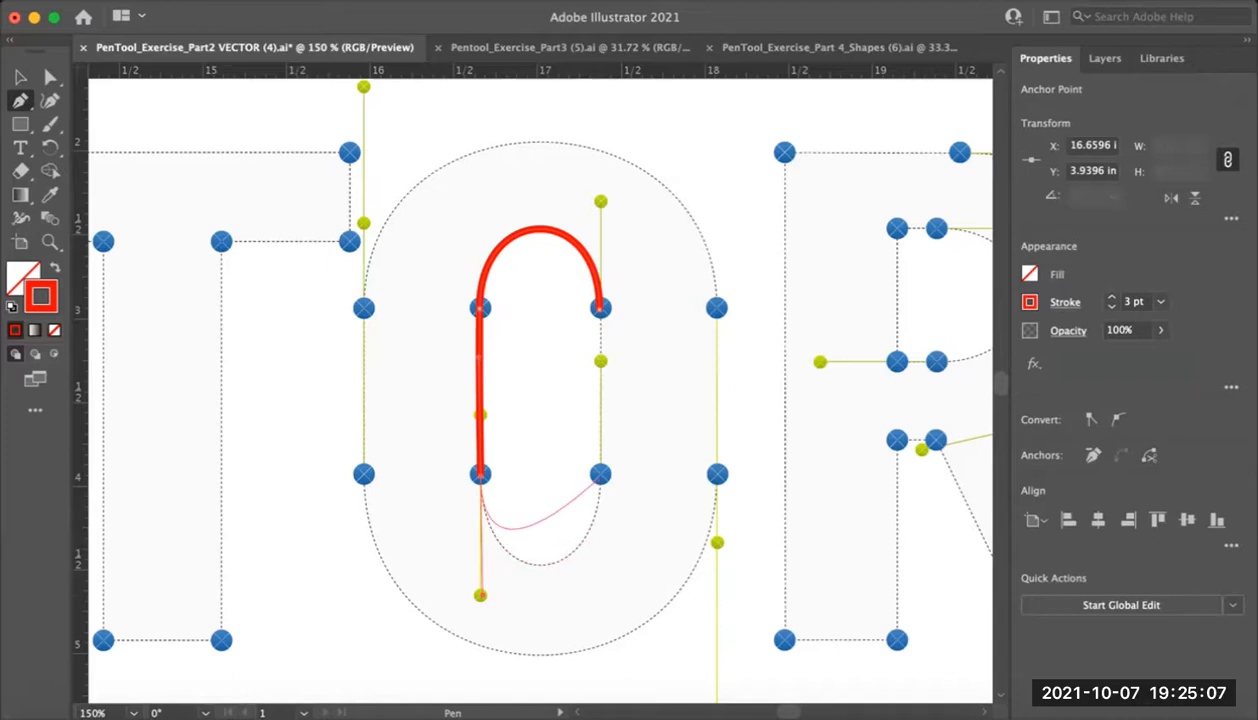
drag(600, 474, 601, 591)
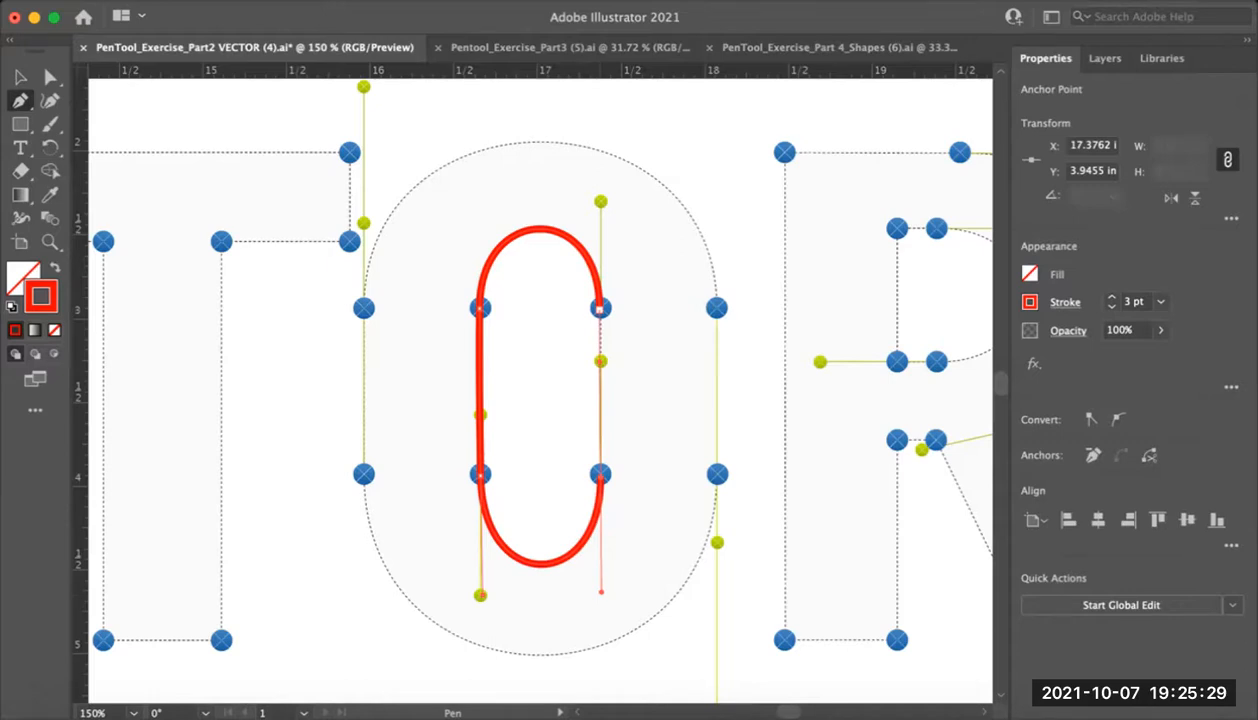
click(599, 309)
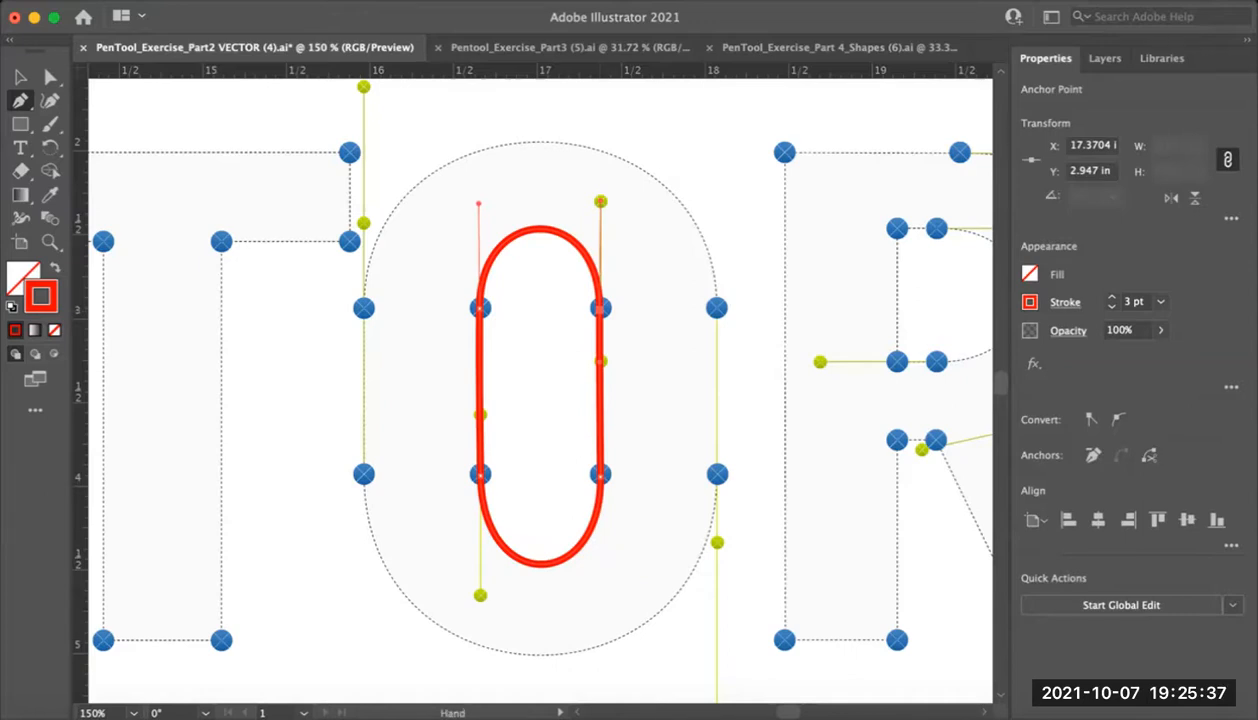
Start the O's outer outline with its straight right side and pull a handle from the lower right anchor to the lowest green marker
alt+super+click(613, 325)
drag(540, 380, 587, 360)
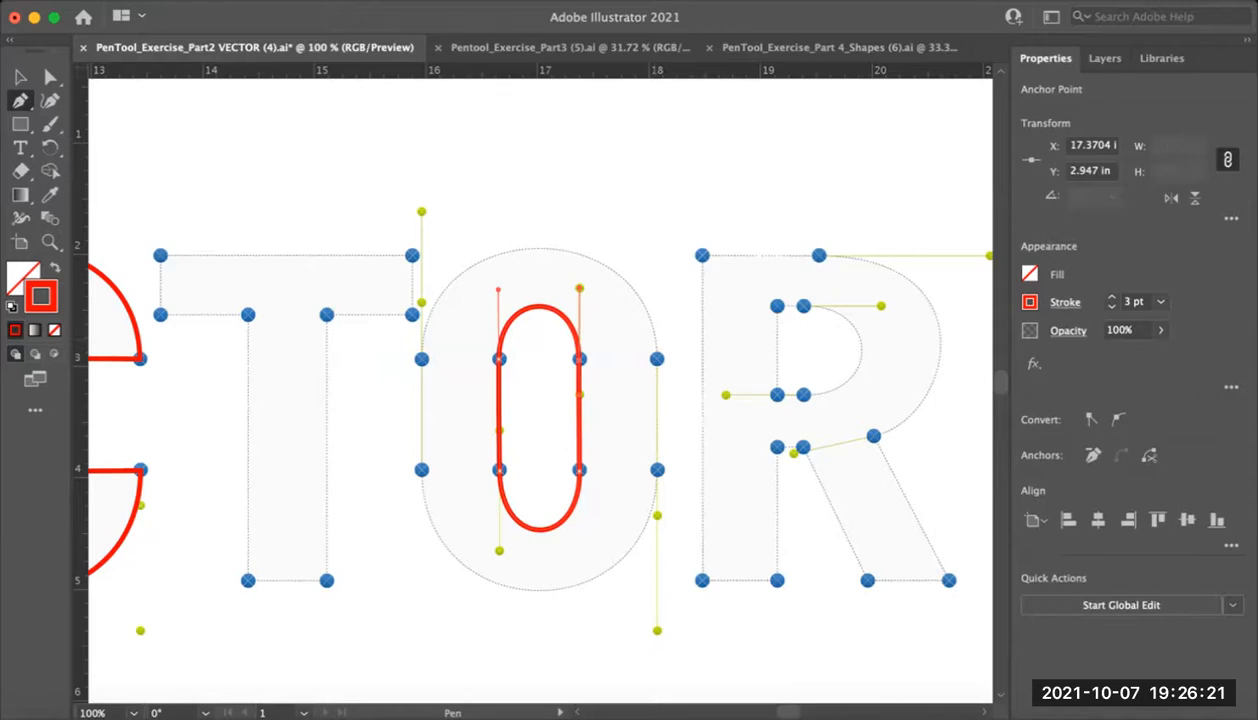
key(super+equal)
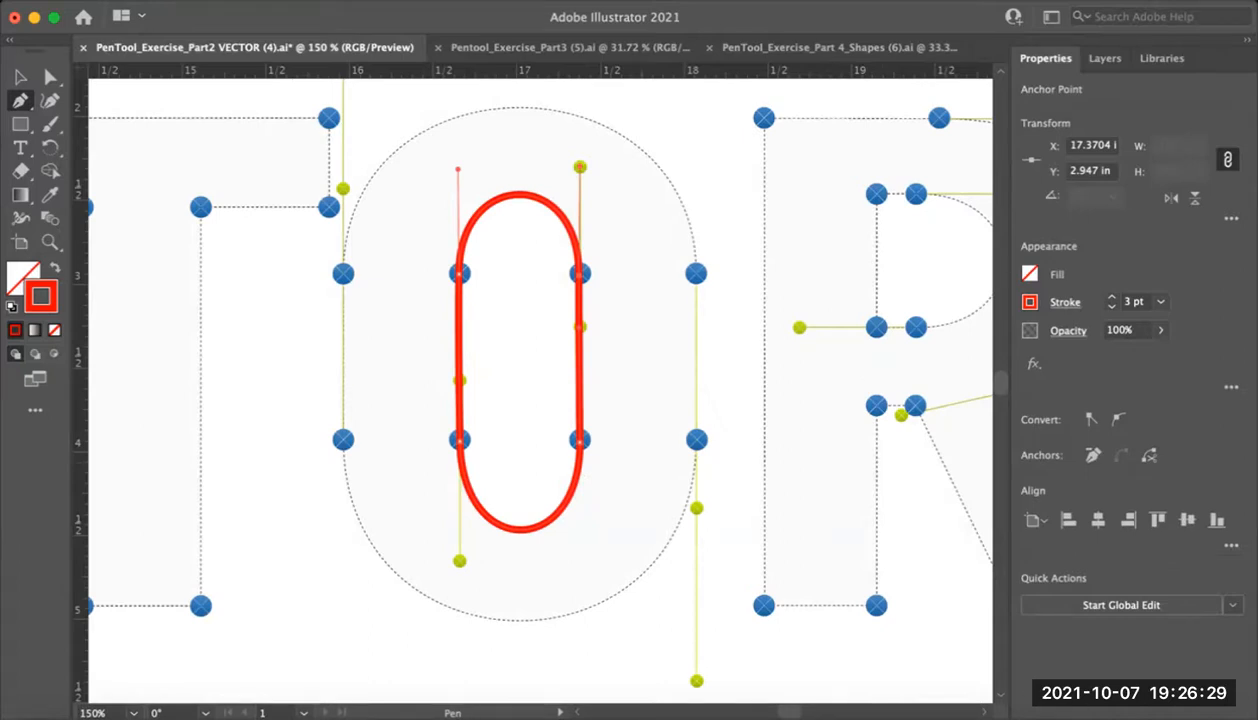
alt+super+click(676, 399)
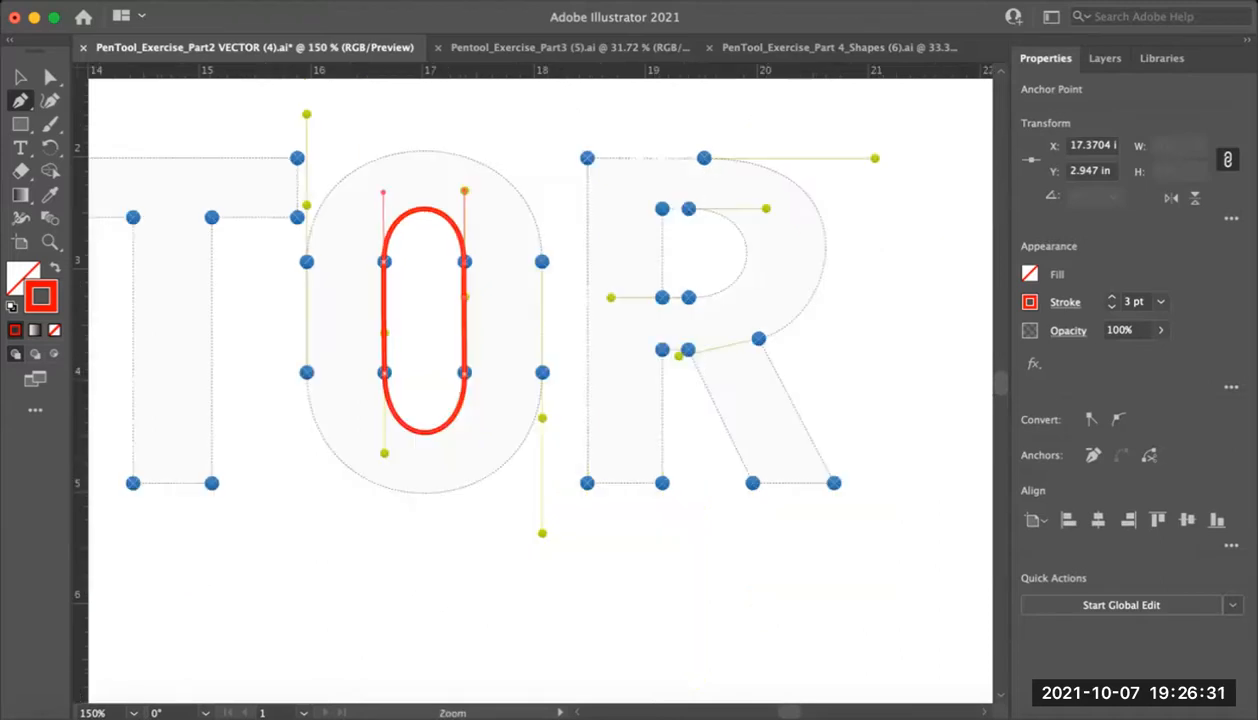
super+click(541, 435)
drag(541, 435, 615, 476)
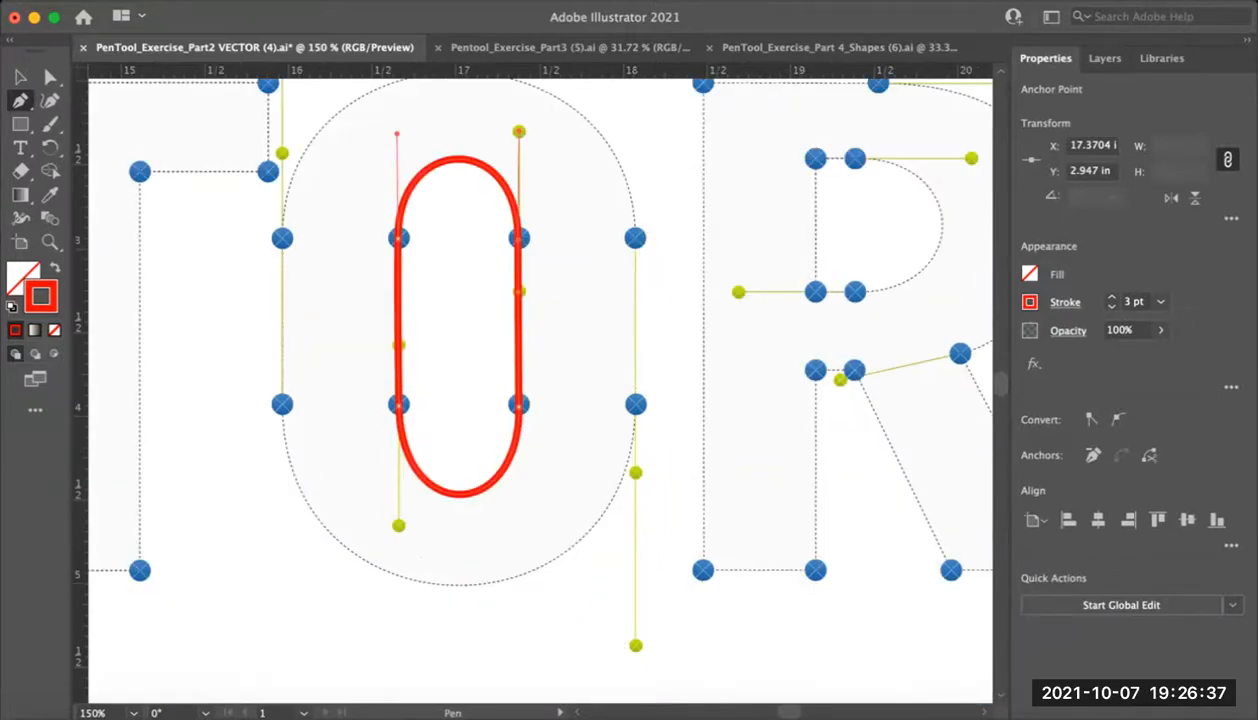
click(635, 239)
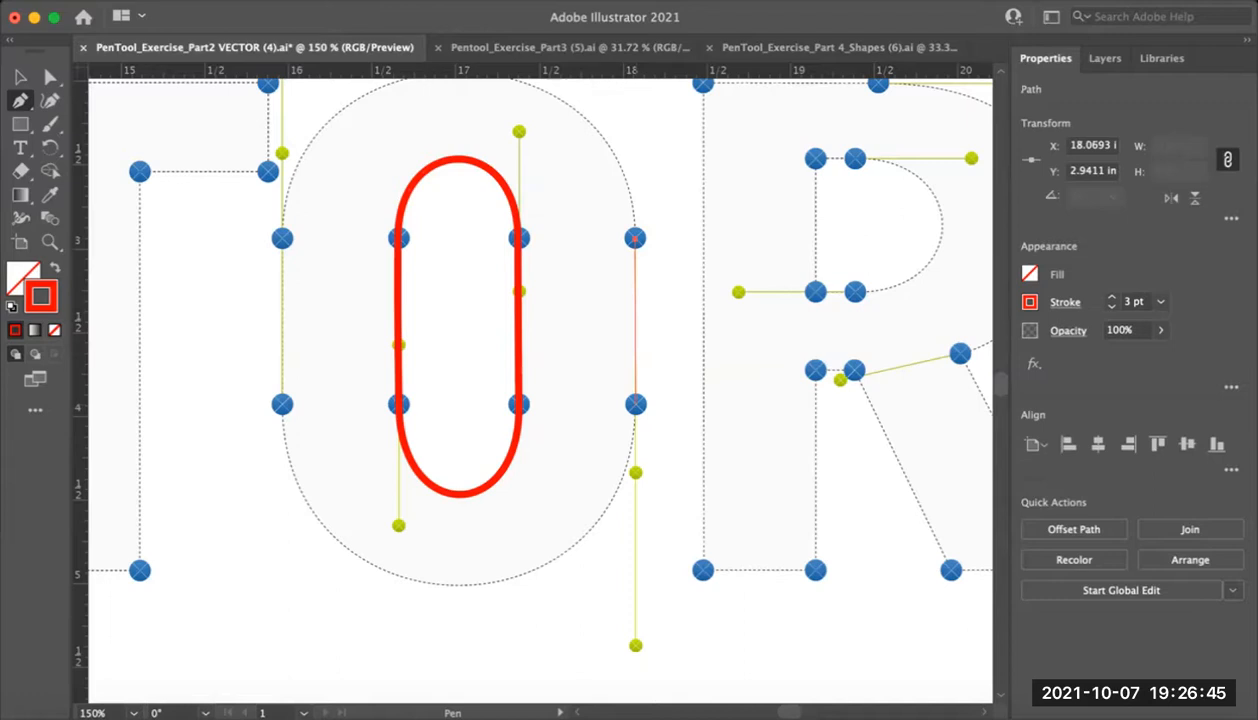
drag(635, 404, 635, 645)
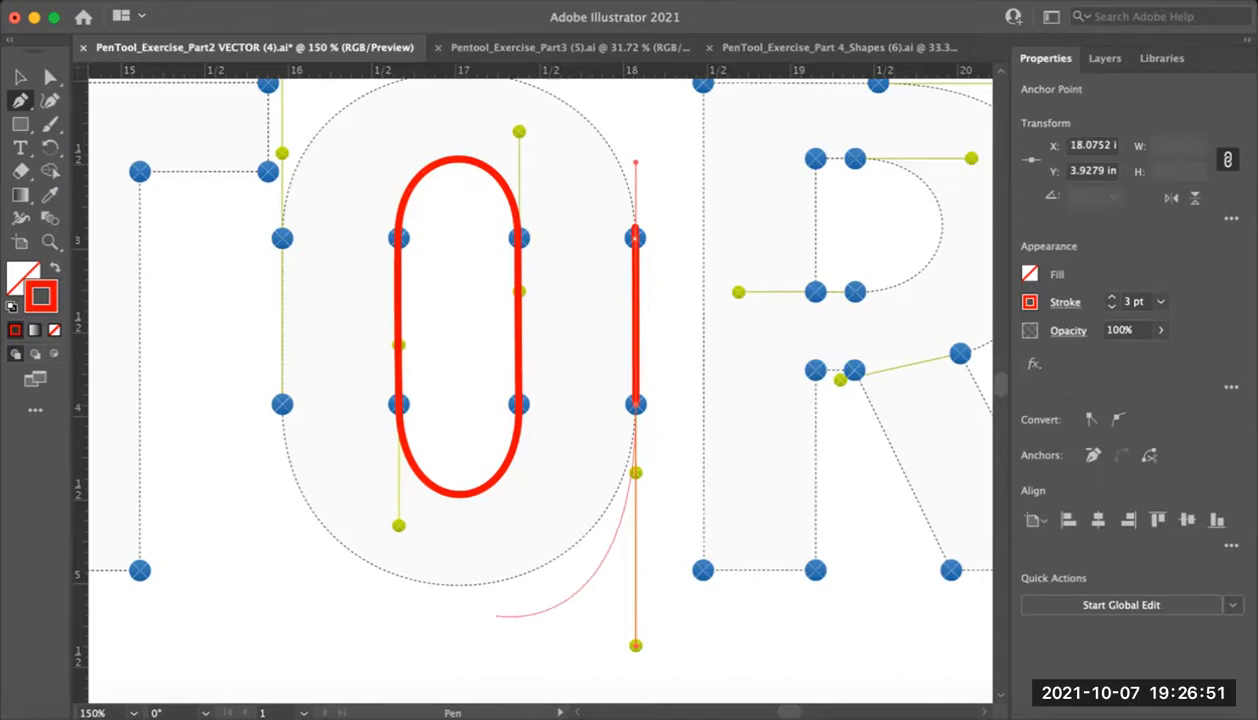
Trace the O's lower outer curve to the lower left anchor and remove that anchor's outgoing handle
drag(481, 608, 511, 619)
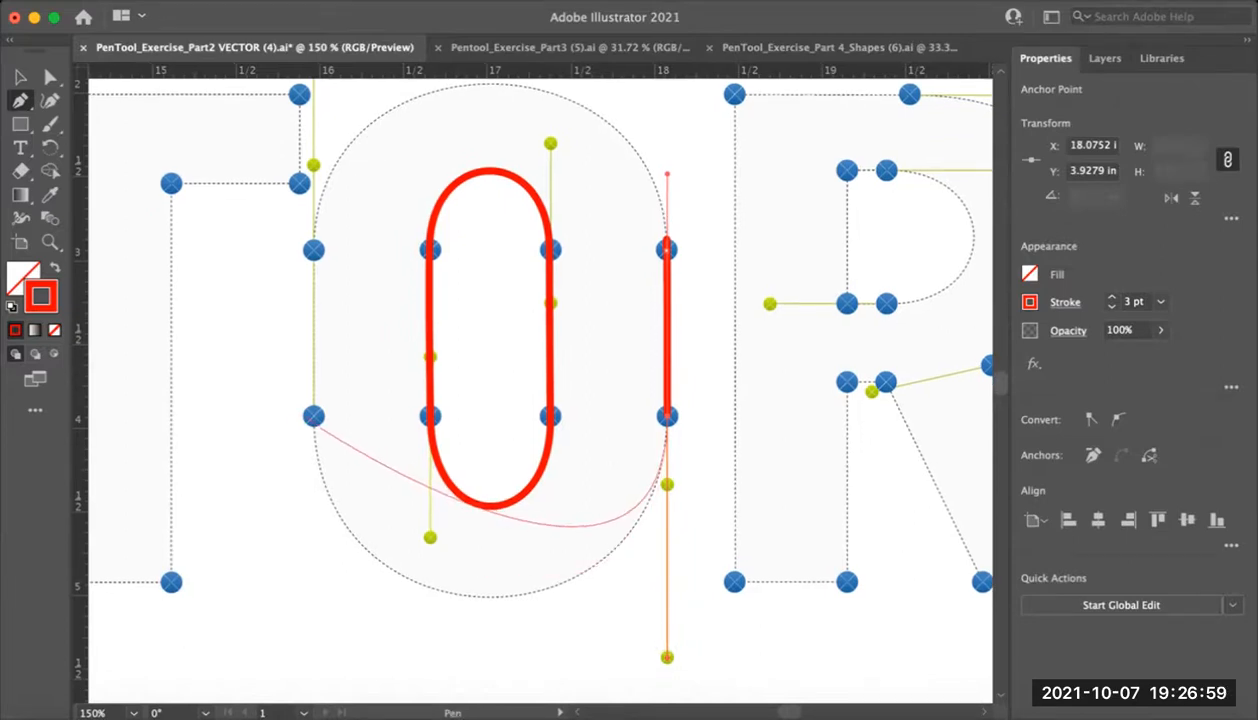
drag(313, 416, 325, 465)
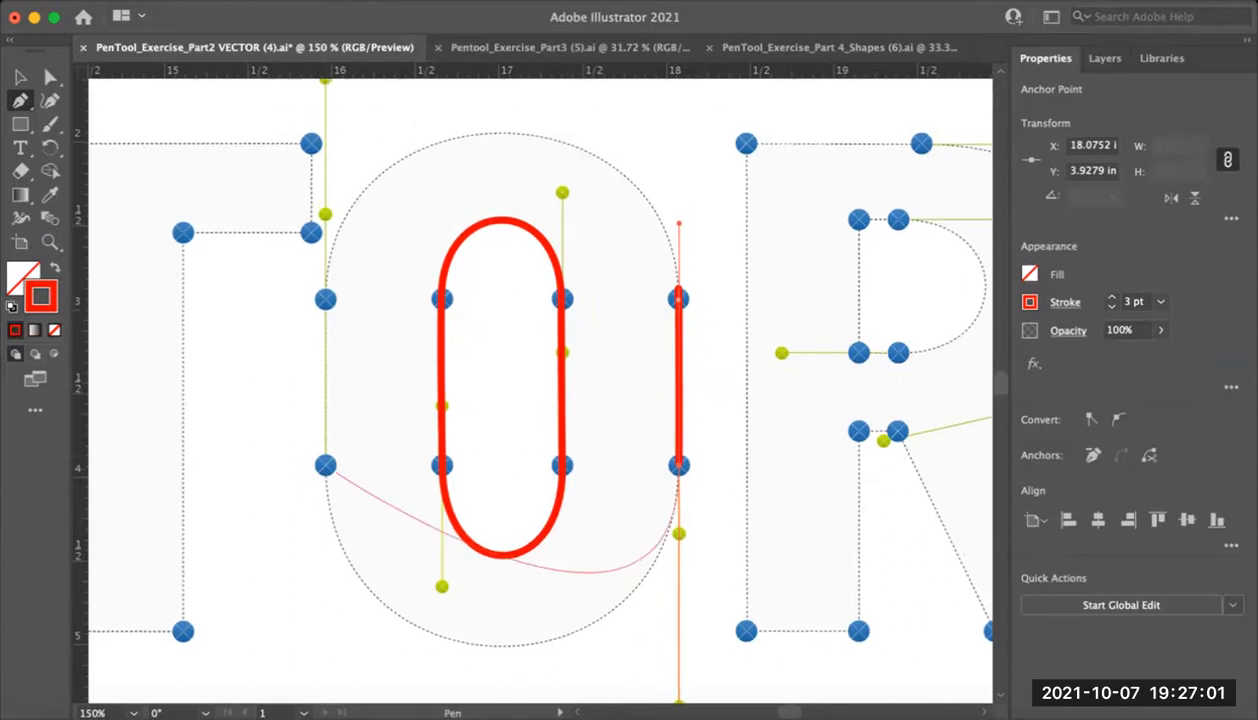
drag(324, 524, 324, 716)
mouse_move(341, 282)
mouse_down()
mouse_move(367, 367)
mouse_move(355, 360)
mouse_up()
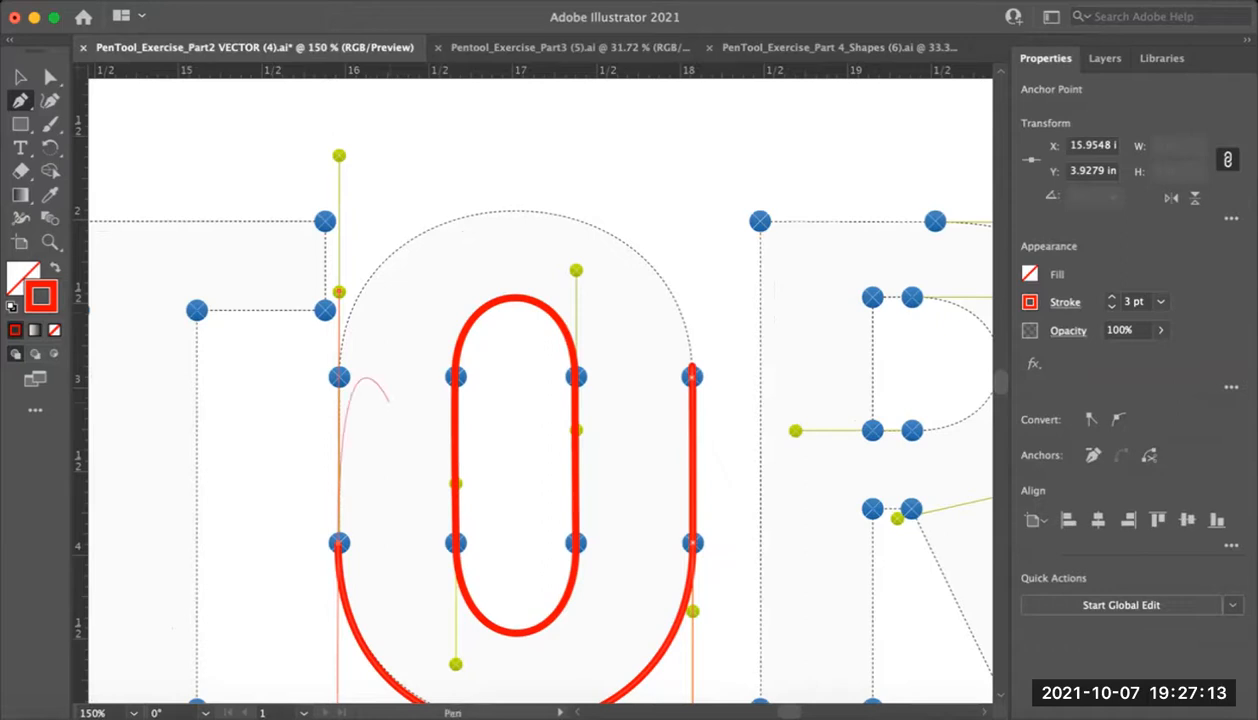
drag(389, 402, 395, 317)
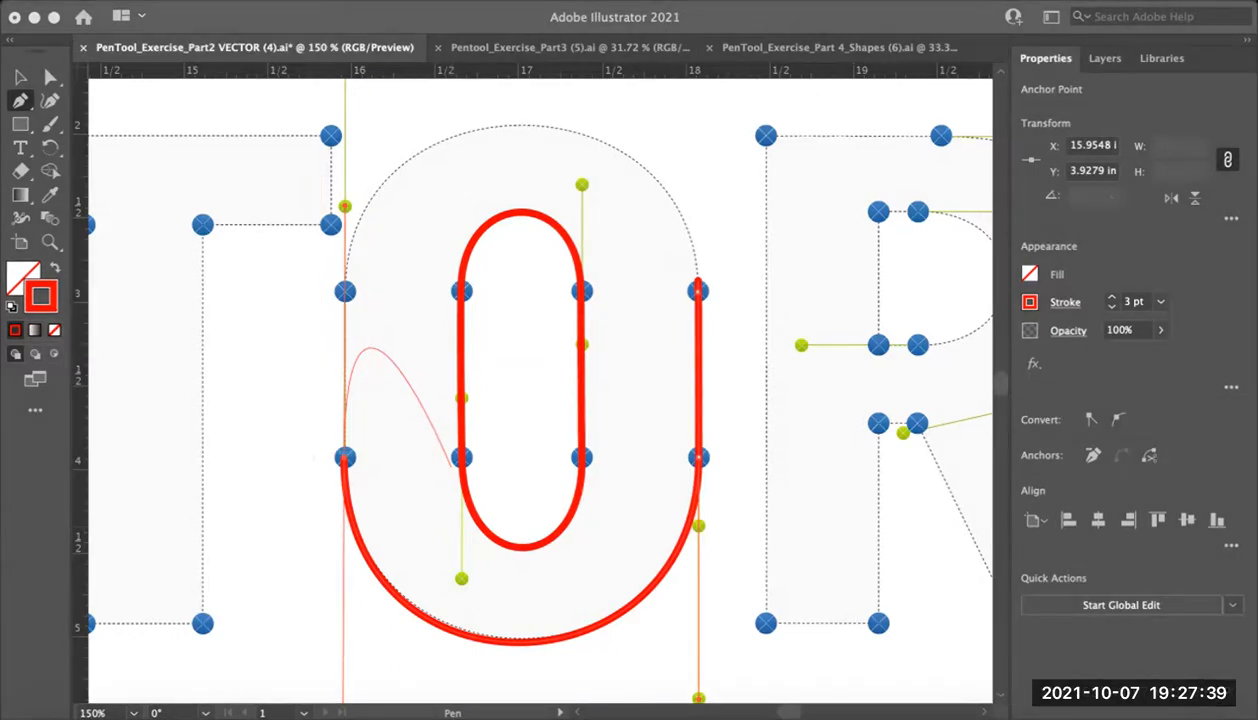
click(344, 457)
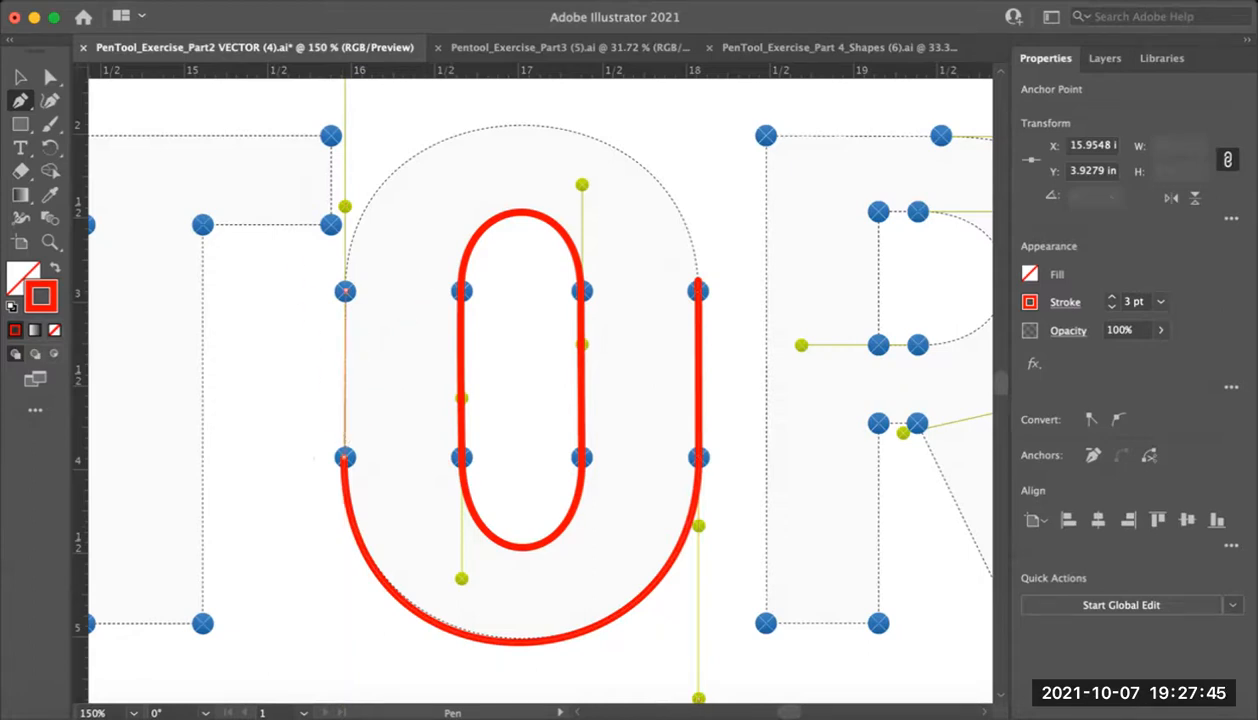
Add the O's straight outer left side and trace the upper outer curve, closing the path at its start point
click(344, 291)
drag(344, 291, 359, 369)
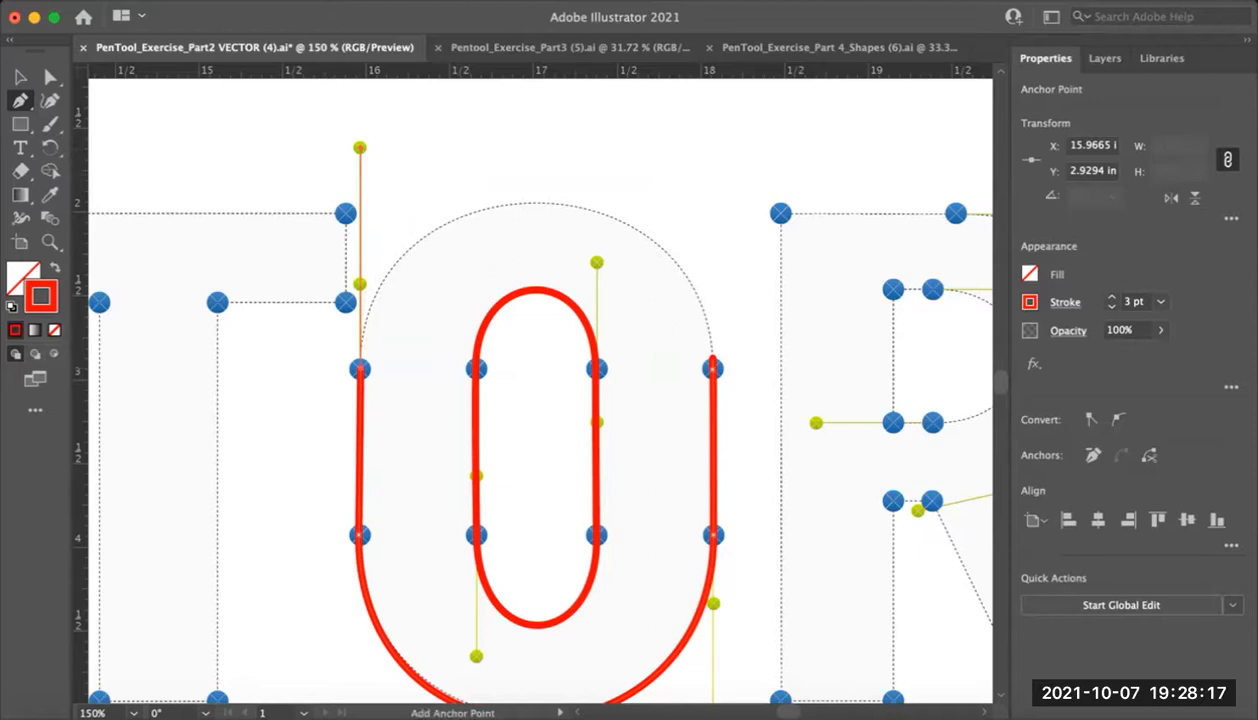
key(space)
drag(712, 369, 635, 314)
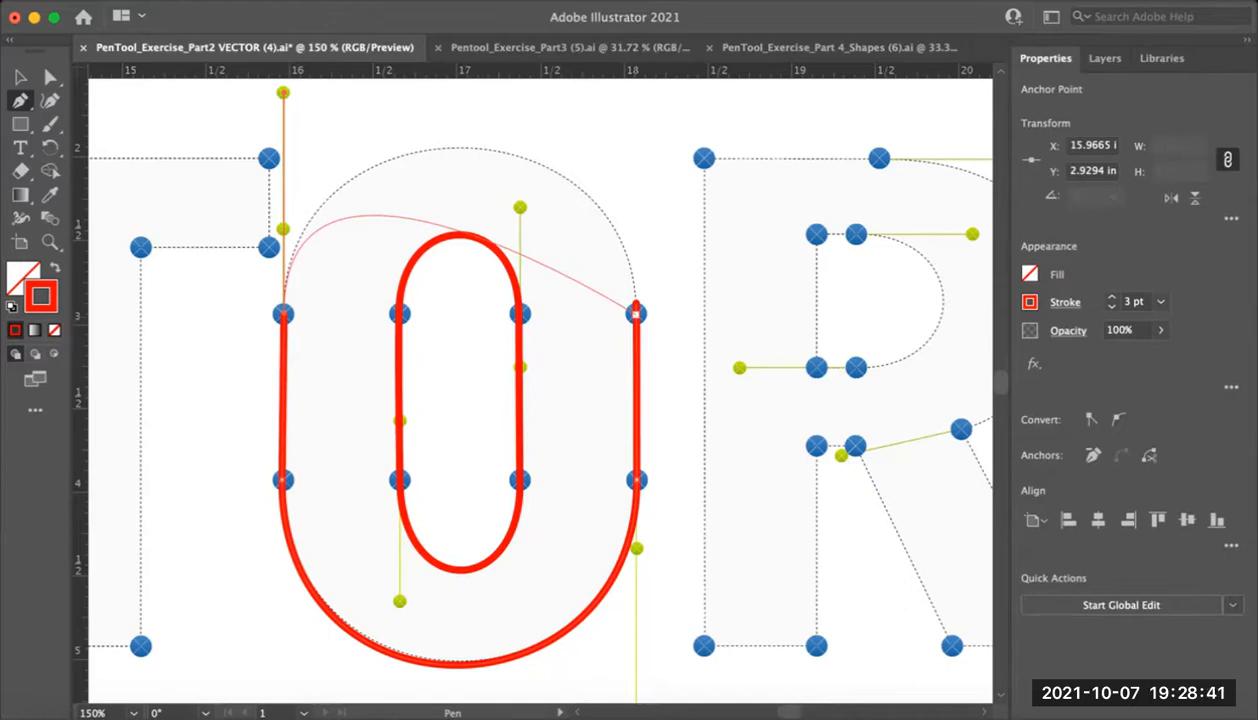
drag(636, 313, 639, 288)
drag(637, 238, 633, 82)
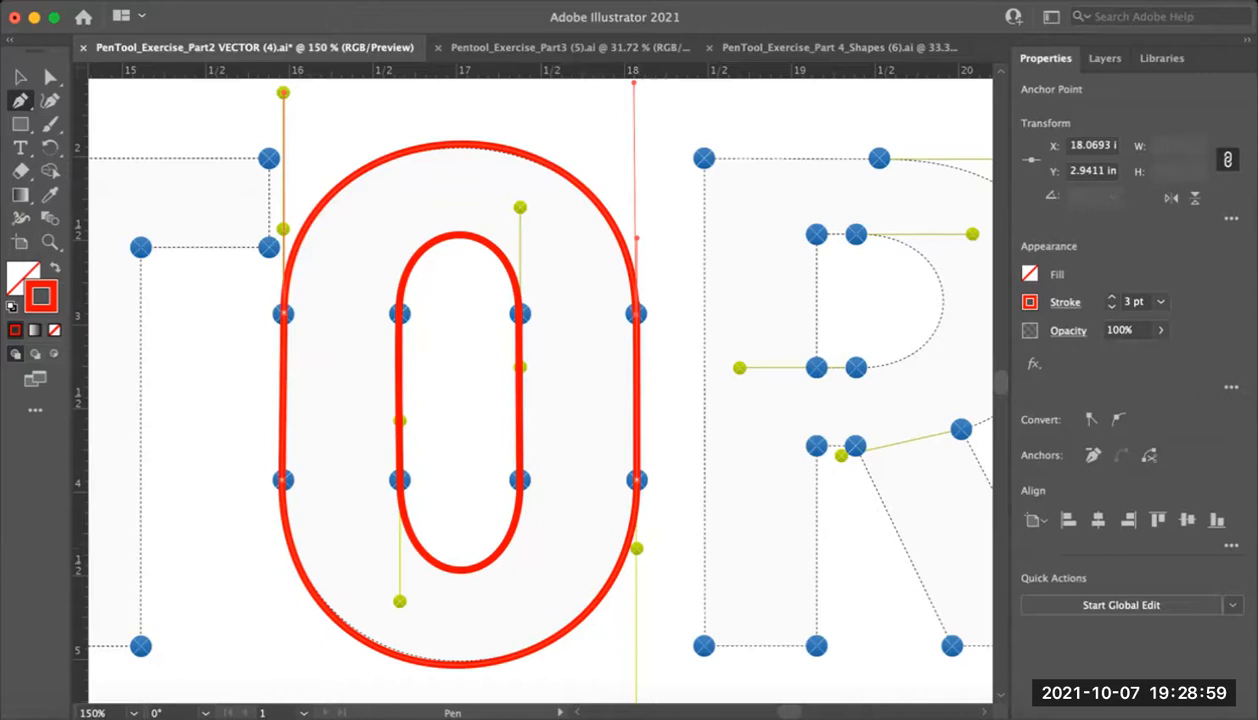
Examine the anchors and handle markers of the R template
key(super+minus)
drag(640, 390, 543, 390)
key(super+equal)
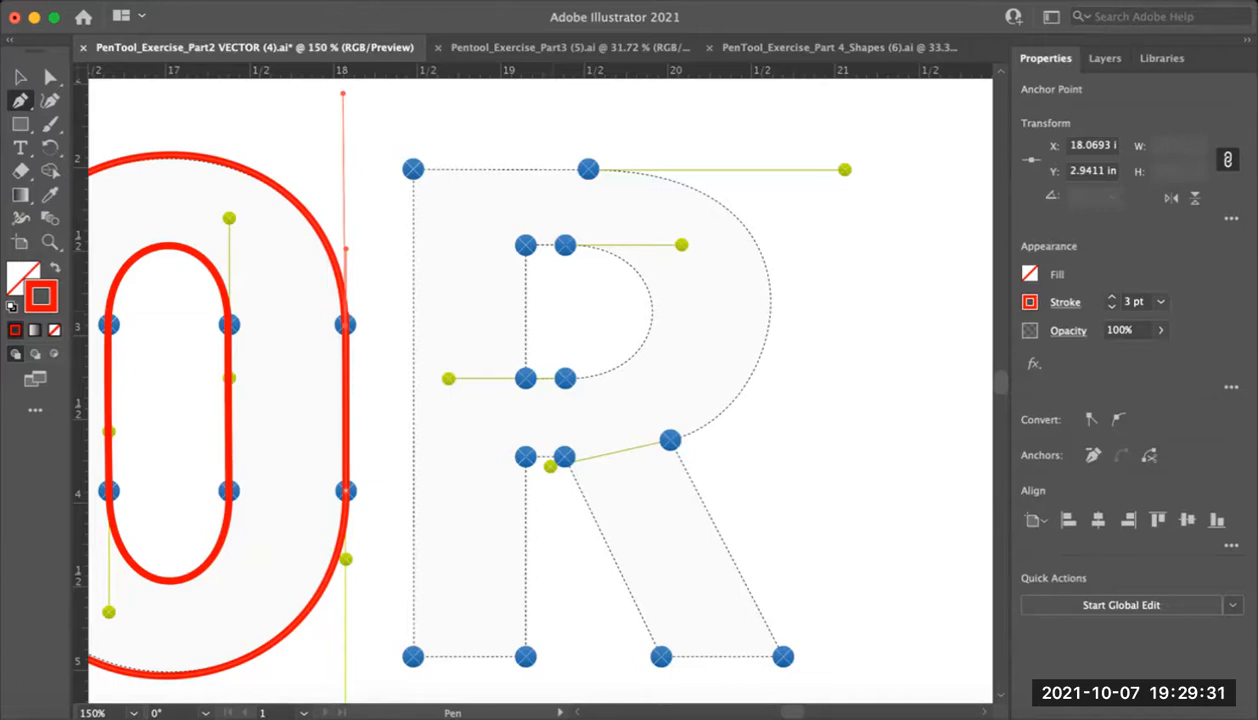
Switch to the Pentool_Exercise_Part3 document and look over its straight line, curved line and corner point exercises
click(520, 47)
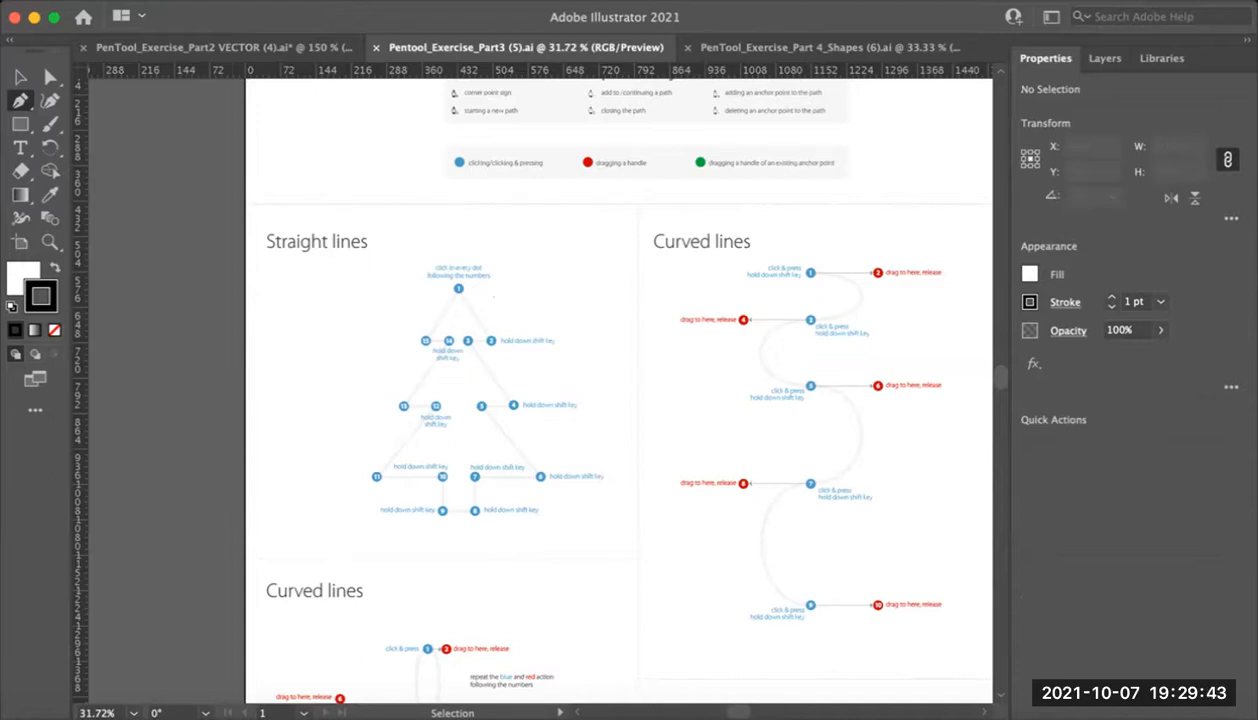
key(space)
drag(600, 400, 440, 454)
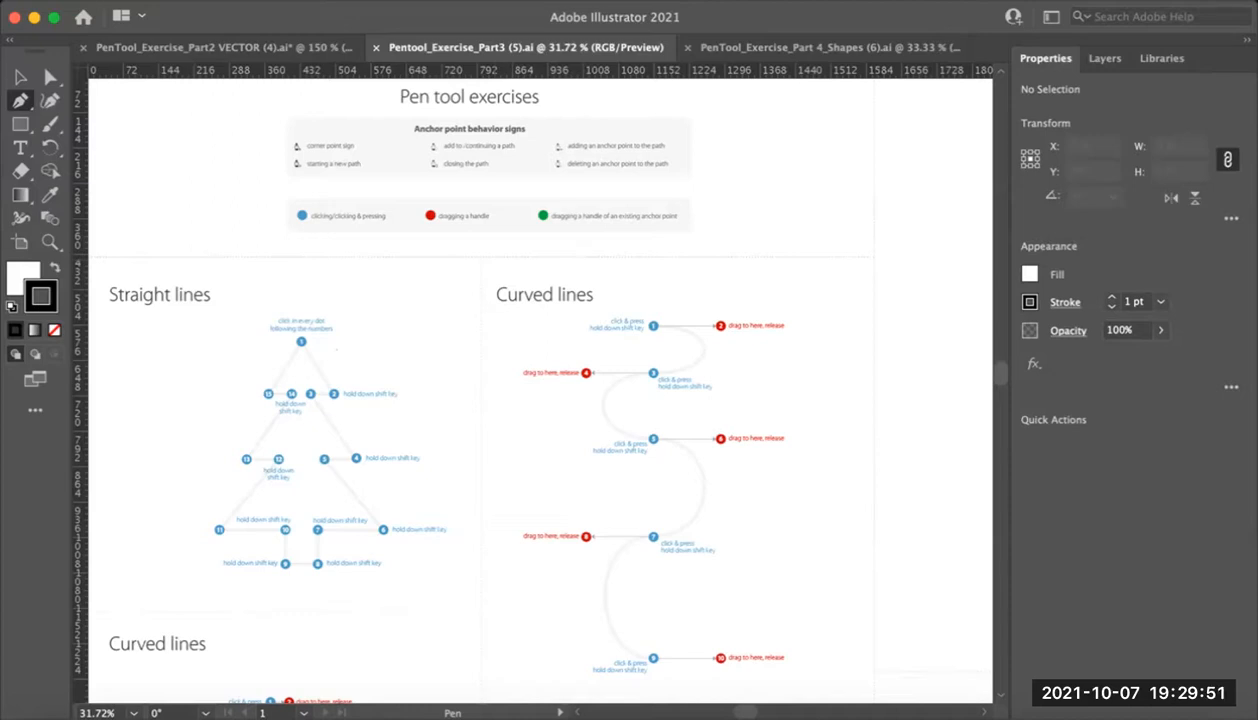
drag(336, 349, 409, 325)
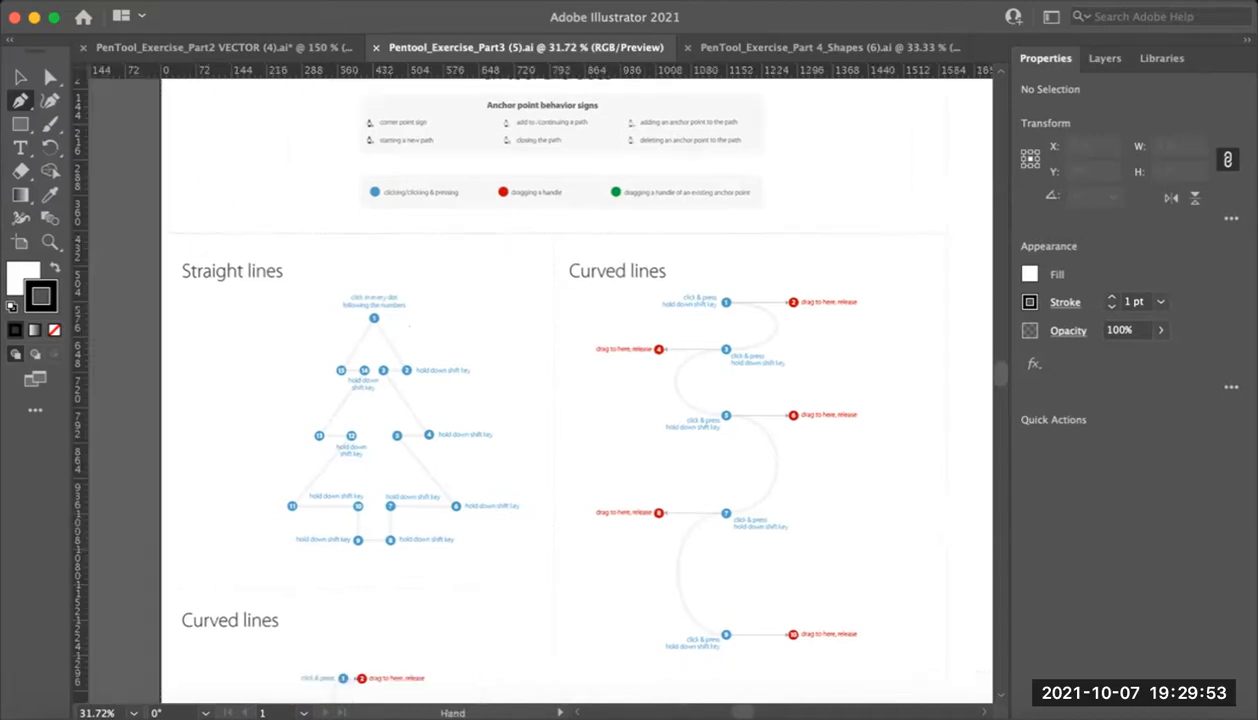
scroll(576, 390, down, 1)
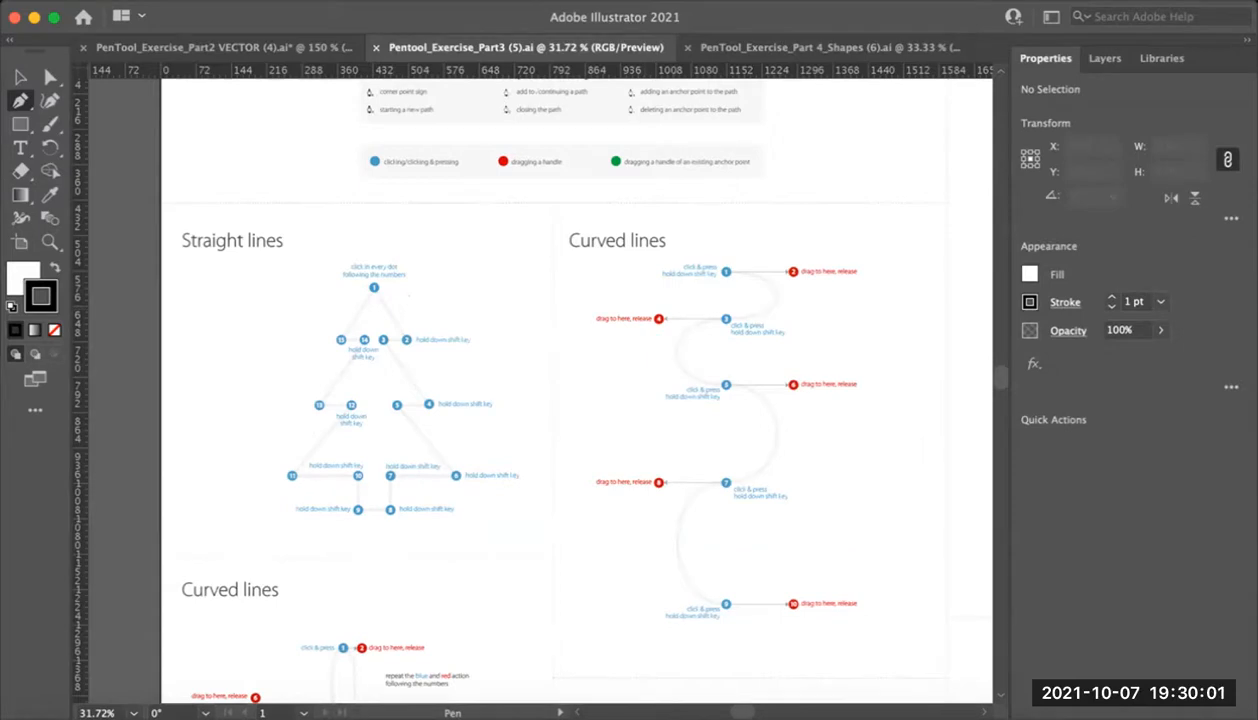
scroll(576, 380, down, 5)
scroll(576, 380, up, 1)
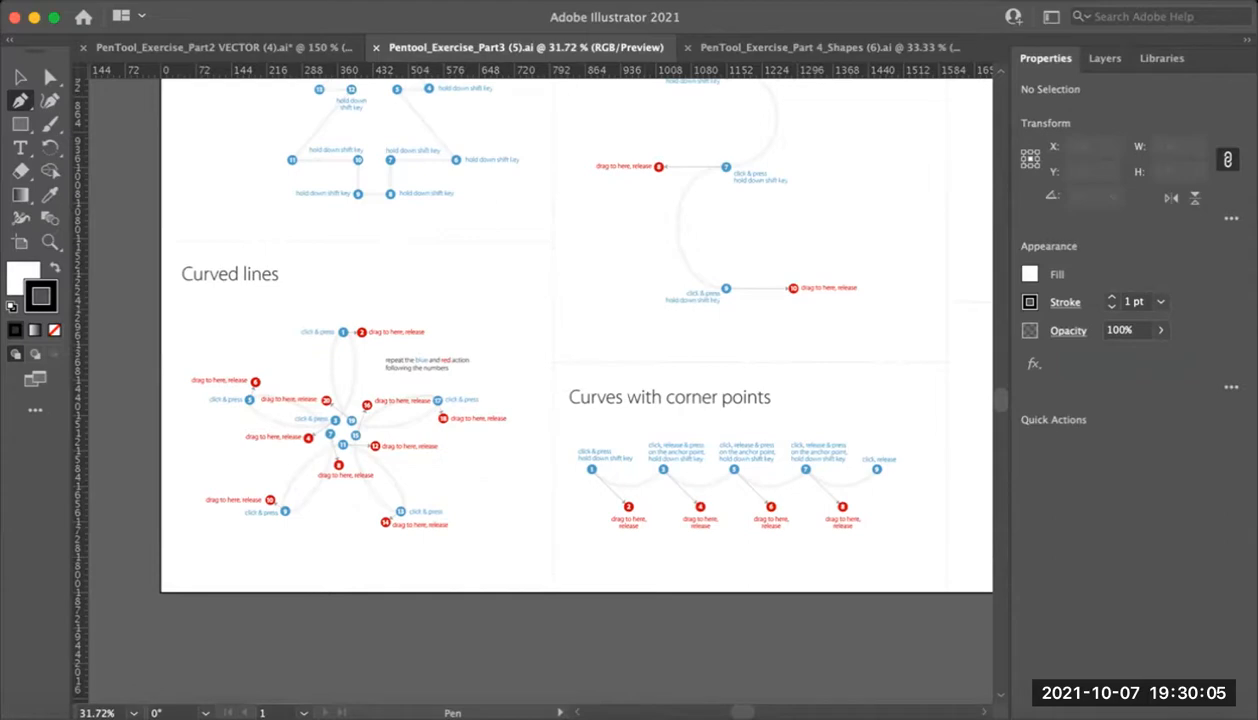
scroll(576, 385, up, 3)
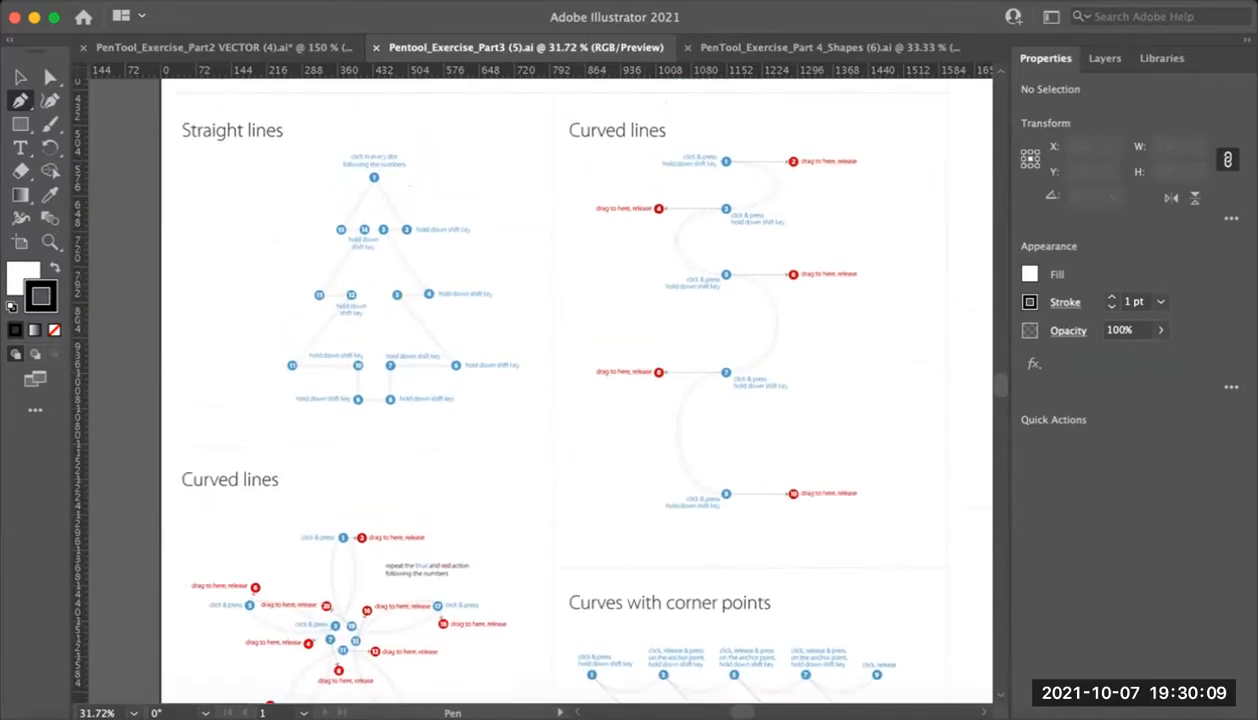
drag(576, 385, 443, 458)
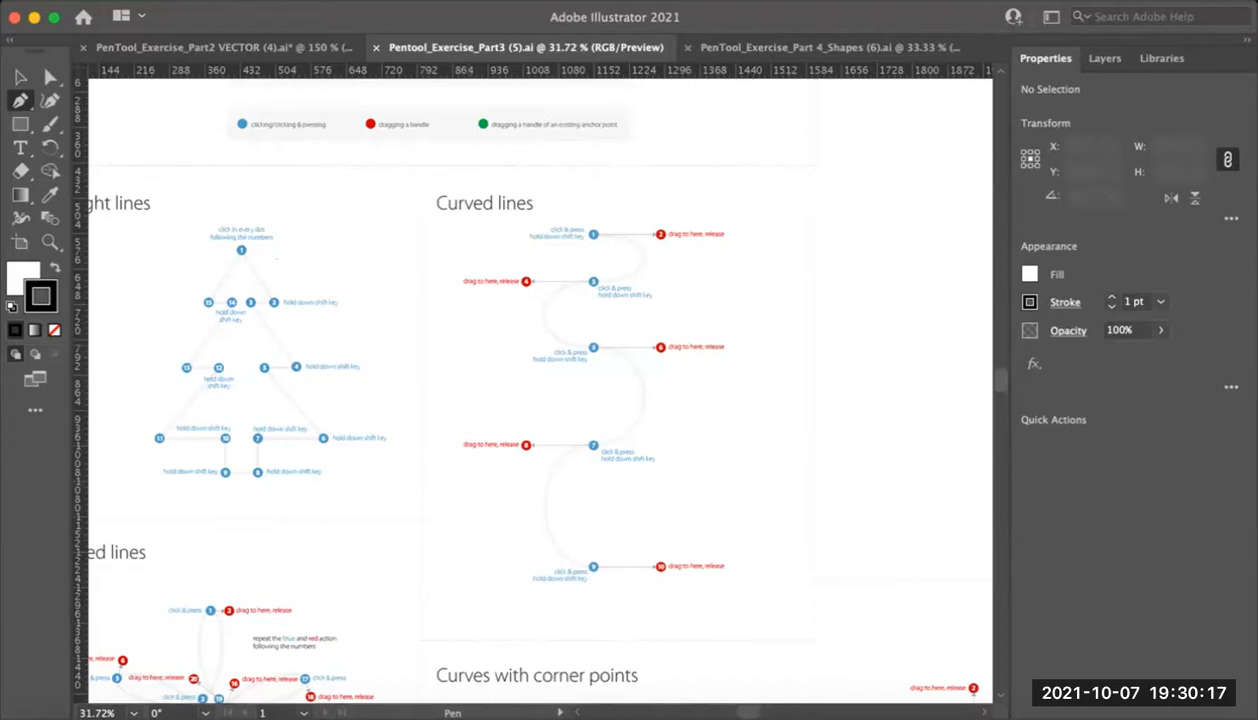
drag(540, 400, 551, 384)
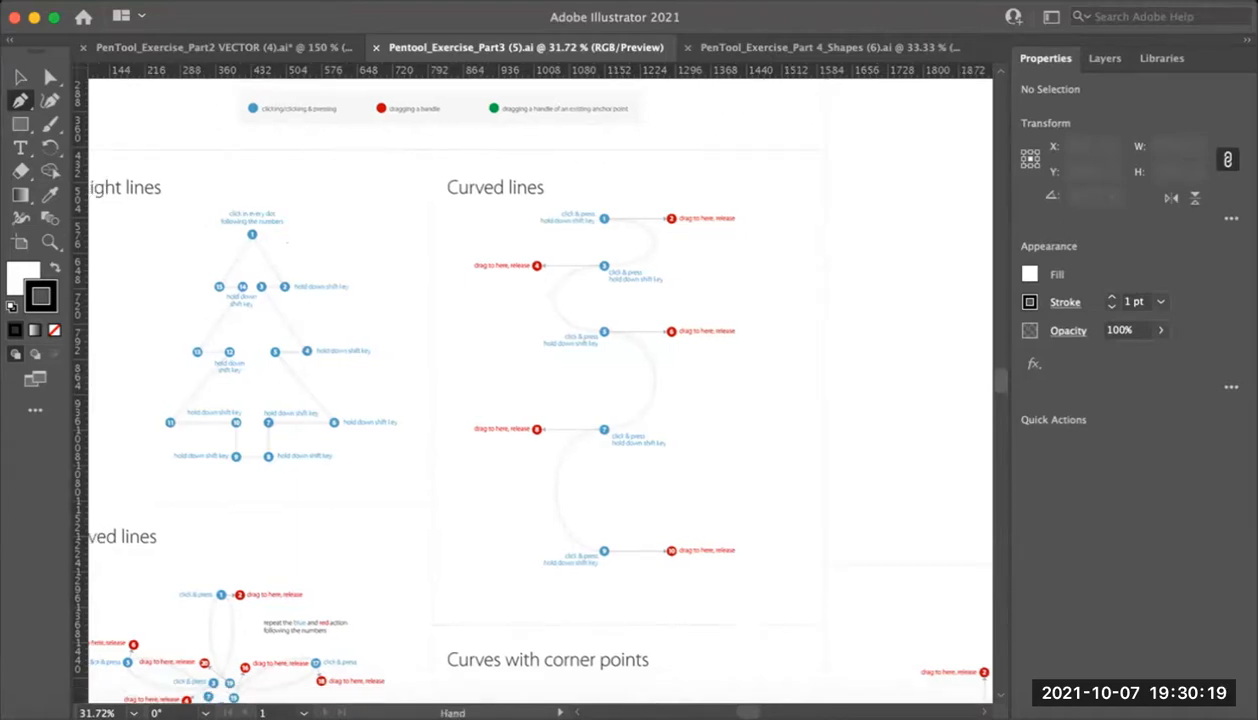
Trace the first curve of the winding Curved lines exercise from point 1 to point 3, pulling handles to points 2 and 4
super+click(565, 407)
super+click(620, 320)
drag(540, 390, 570, 384)
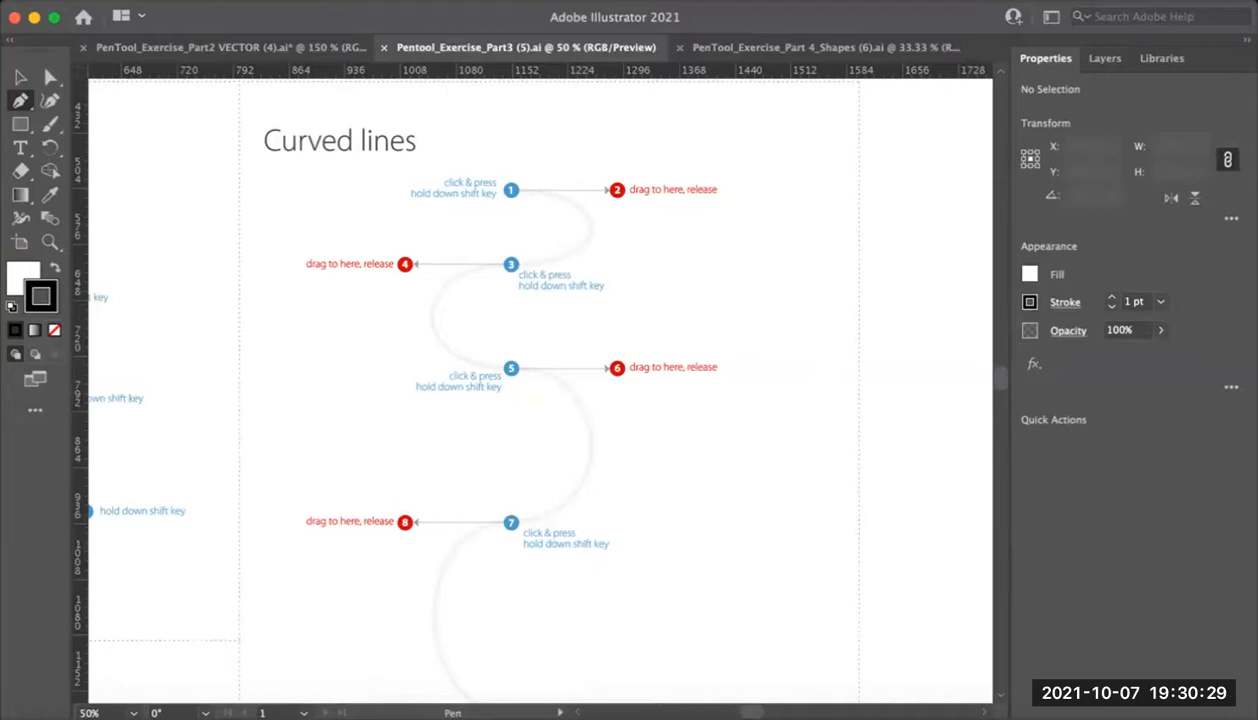
drag(511, 189, 624, 189)
drag(511, 264, 408, 264)
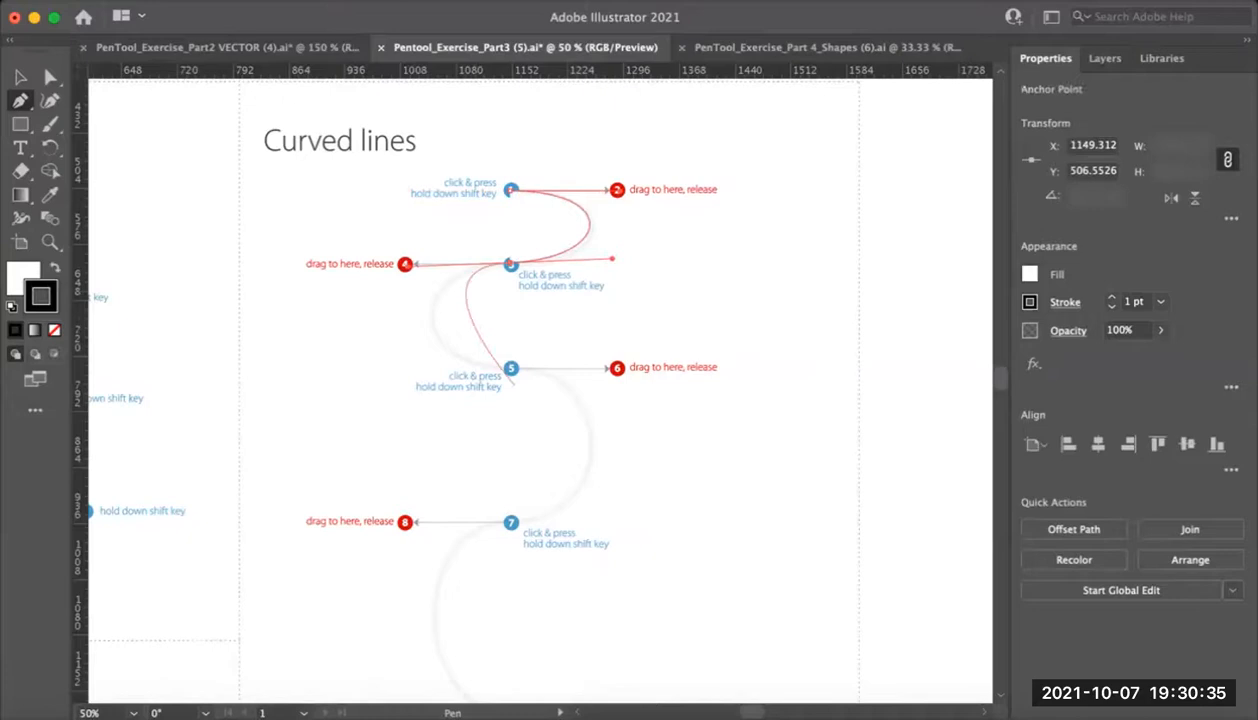
Set the curve's fill to none and its stroke colour to red fa0b00
click(22, 274)
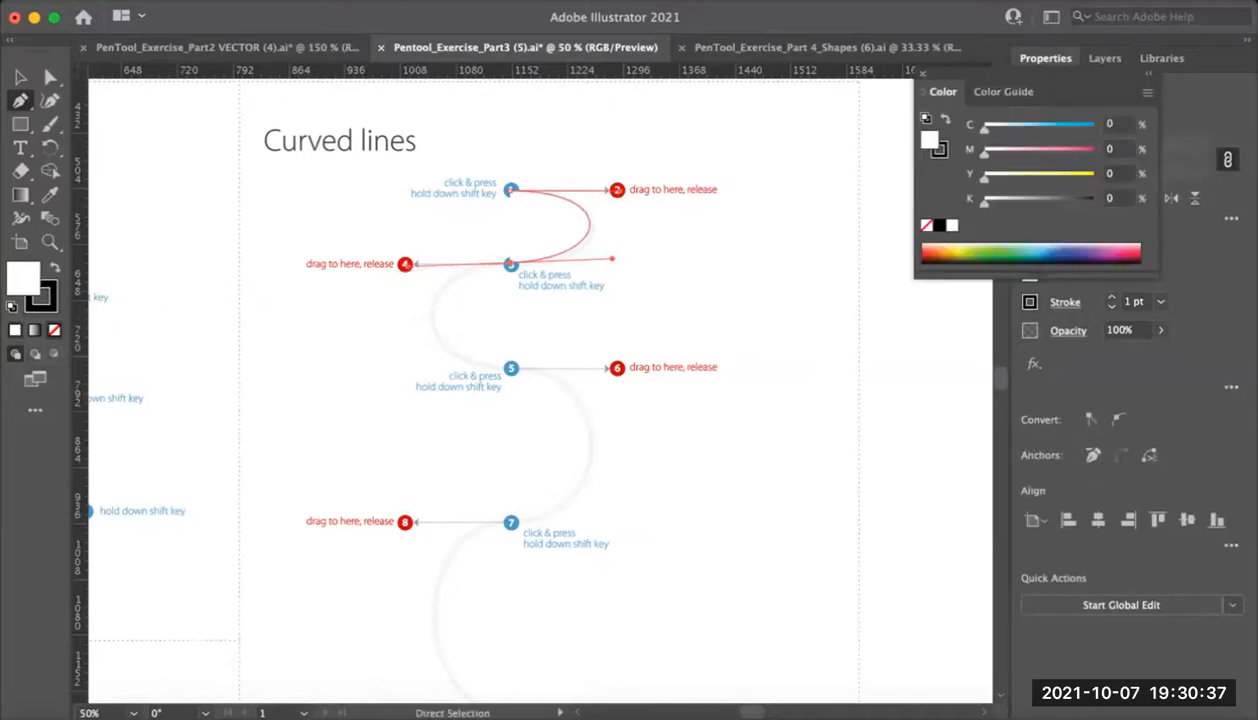
click(54, 330)
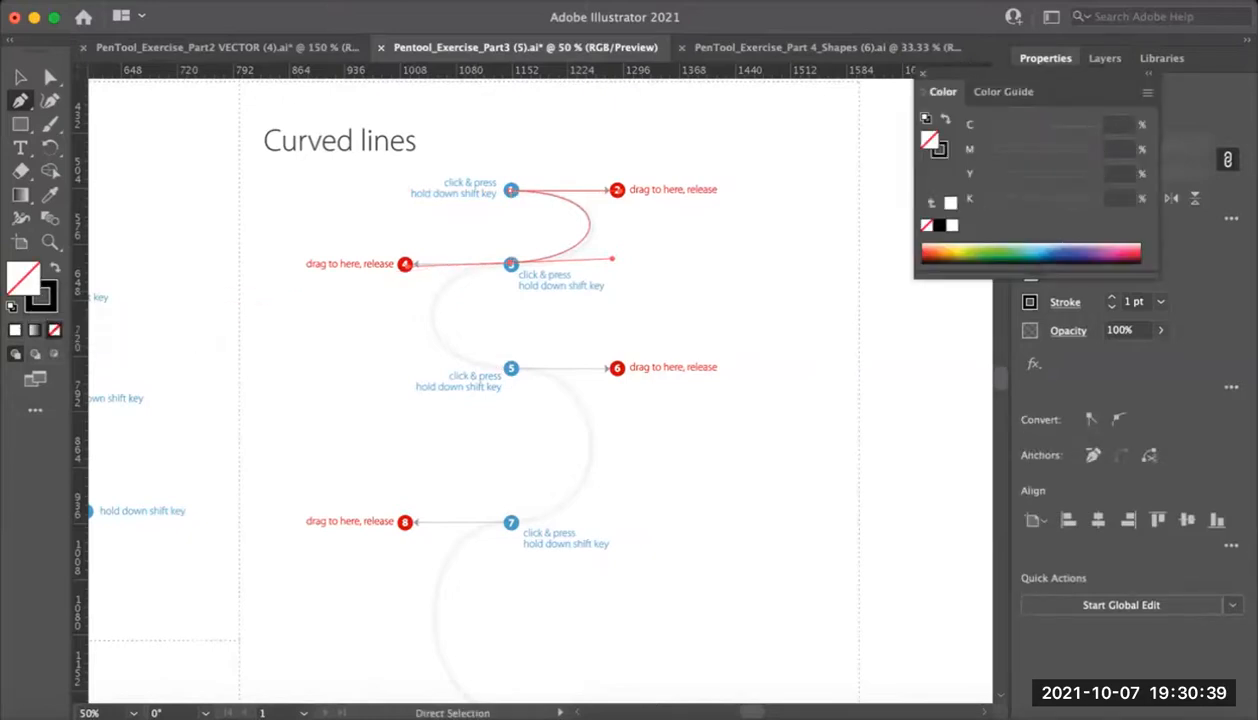
double_click(41, 296)
text(fa0b00)
key(Return)
Increase the curve's stroke weight to 7 pt
click(1111, 297)
click(1111, 297)
click(1111, 297)
click(1111, 297)
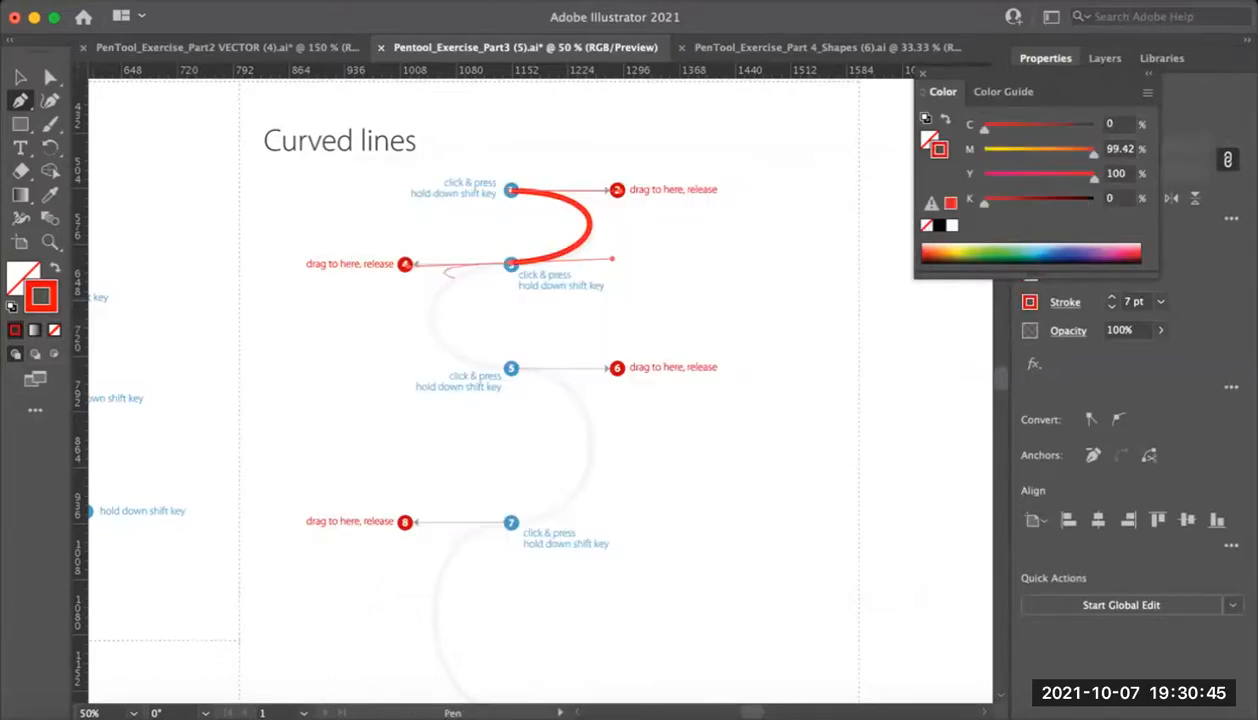
Continue the winding curve through points 5, 7 and 9, pulling each anchor's handles horizontally to match the template
drag(511, 368, 615, 367)
drag(511, 522, 616, 523)
scroll(585, 540, down, 5)
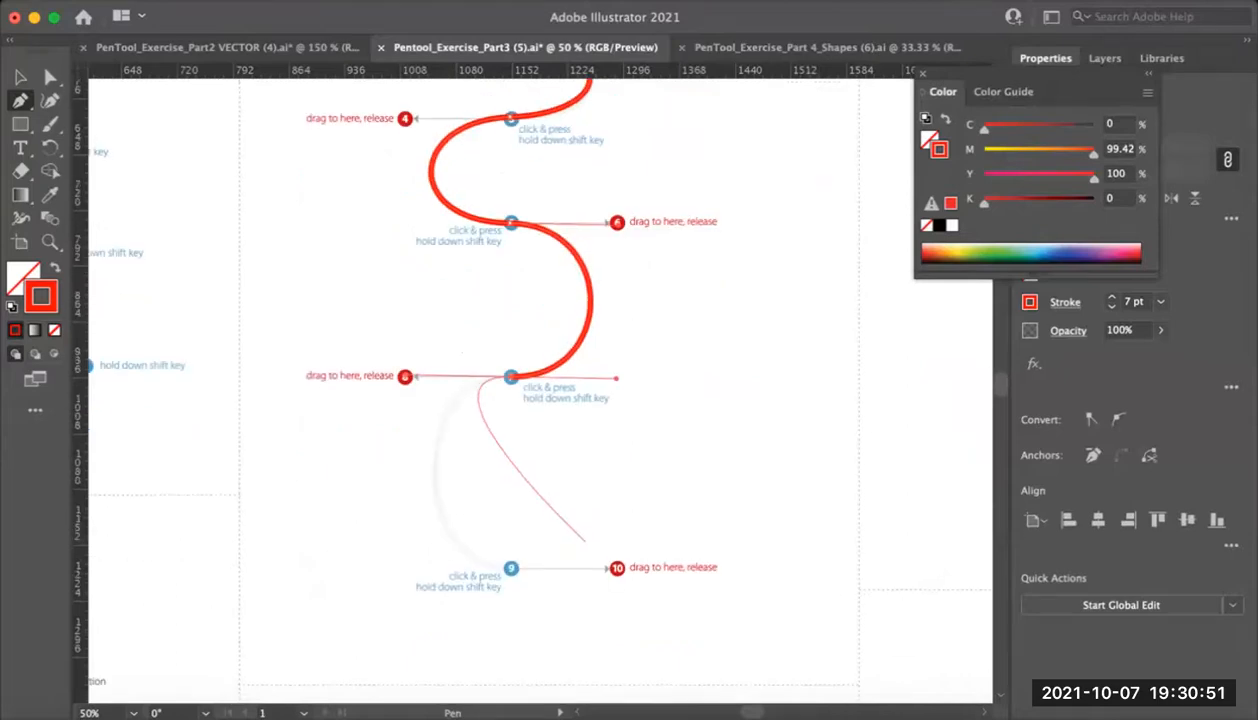
scroll(585, 540, down, 2)
drag(511, 503, 615, 503)
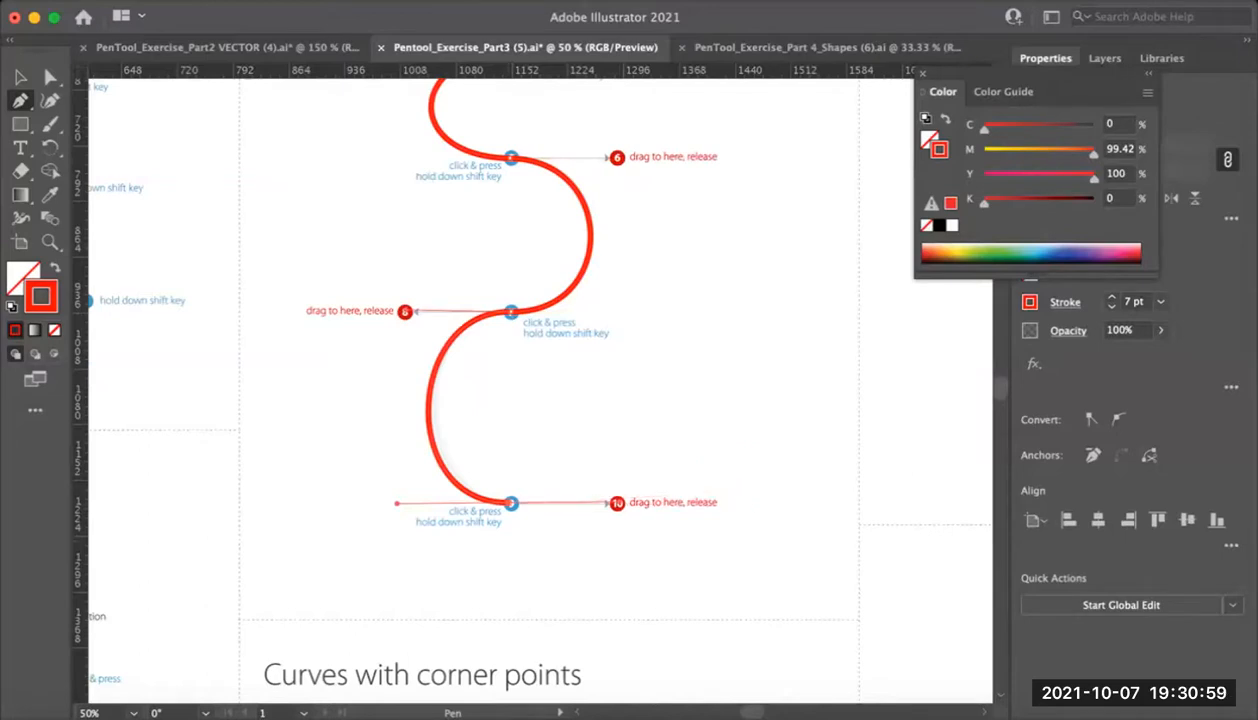
Close the colour controls and examine the numbered anchors and handles of the flower-shaped Curved lines exercise
key(ctrl+minus)
scroll(540, 390, down, 3)
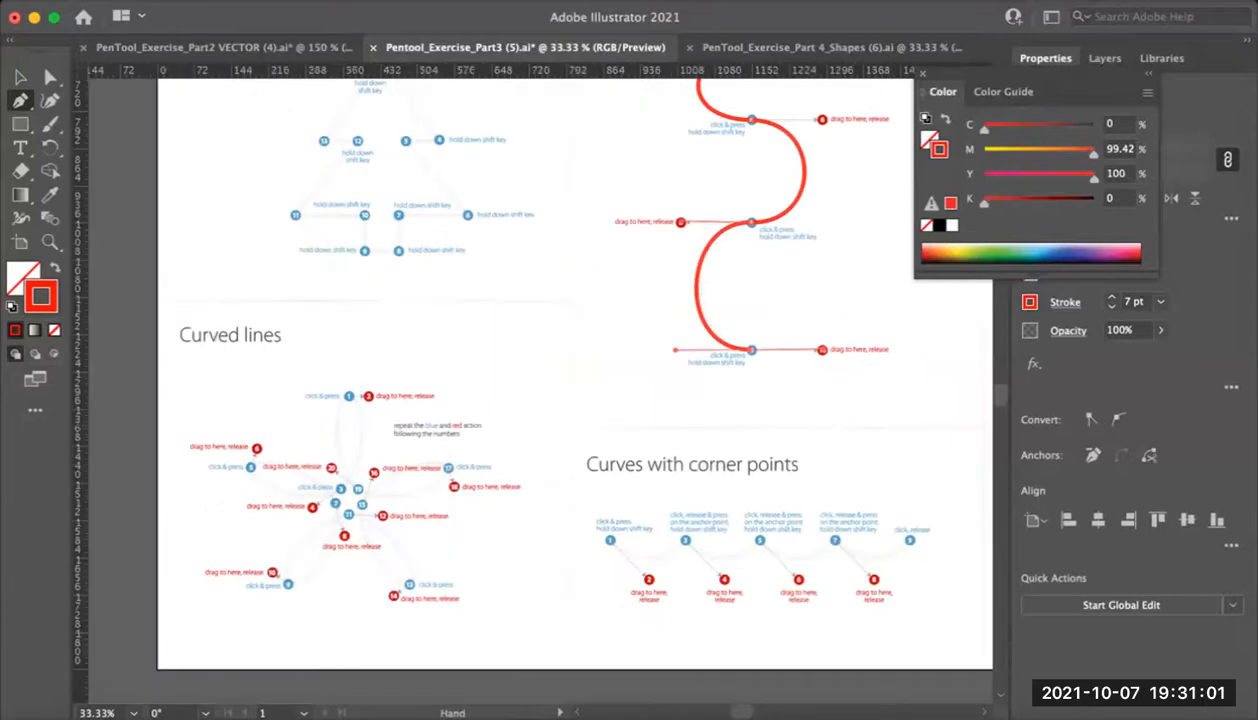
key(ctrl+plus)
drag(680, 290, 287, 472)
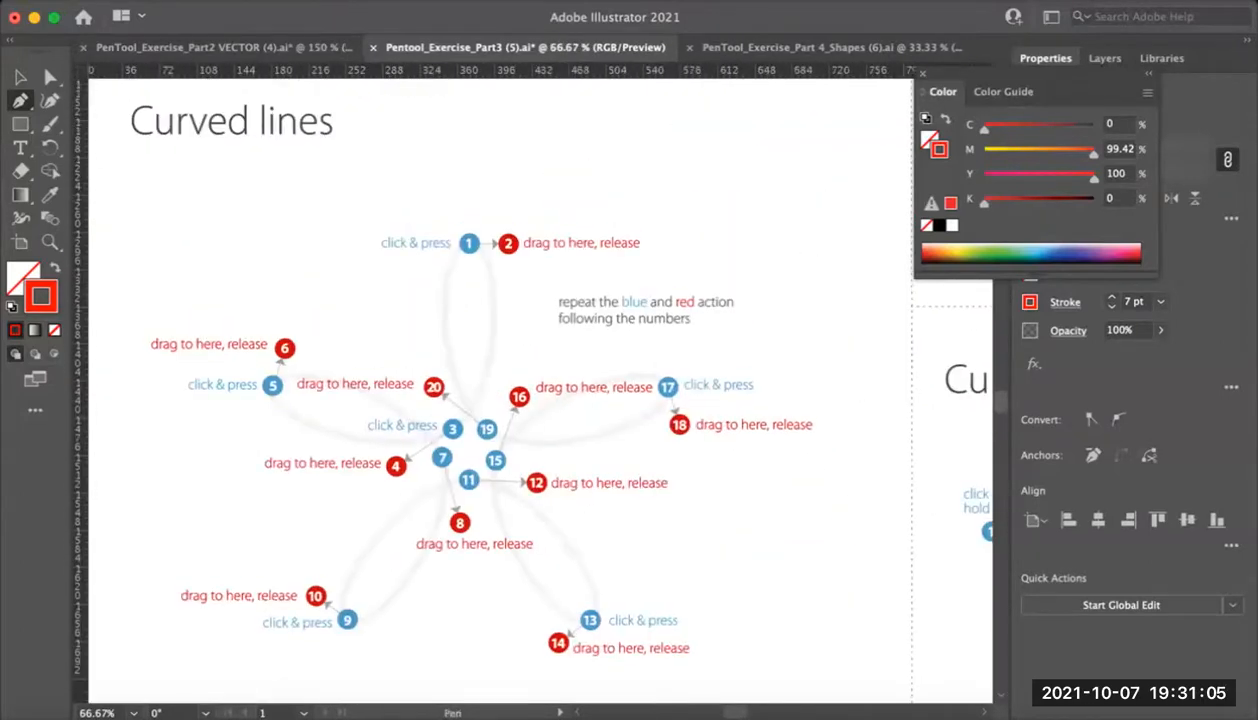
click(922, 74)
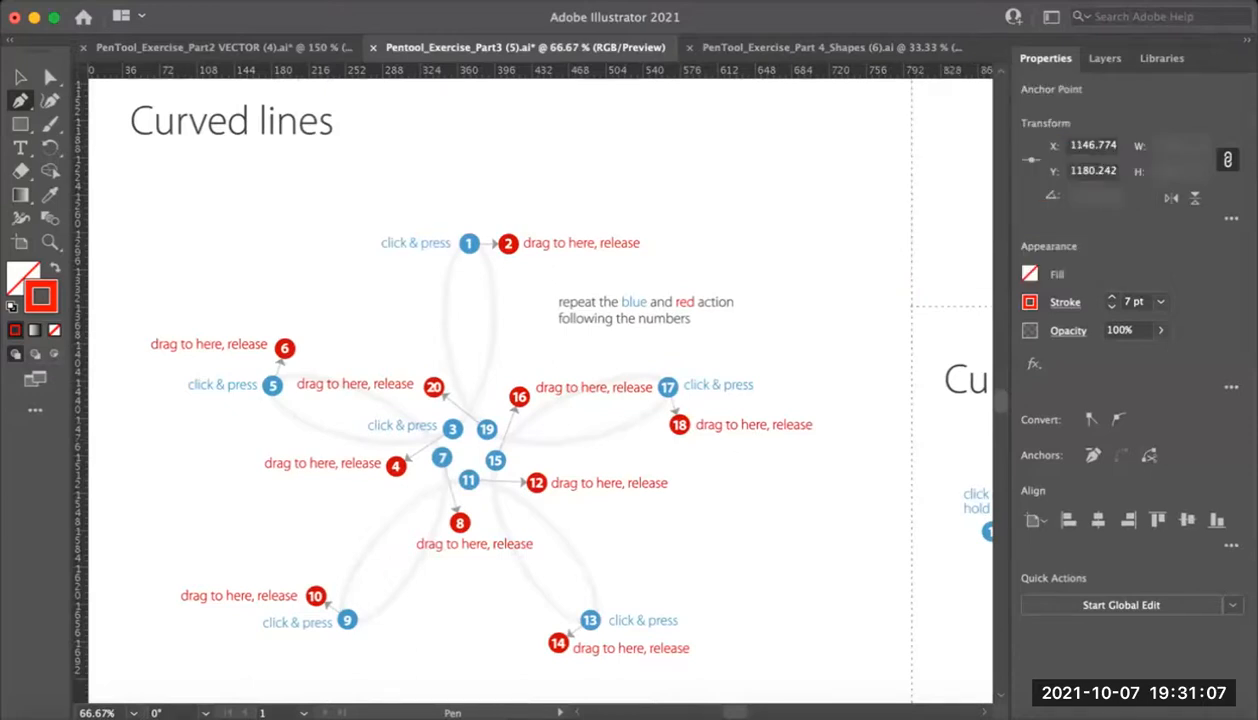
drag(540, 390, 580, 382)
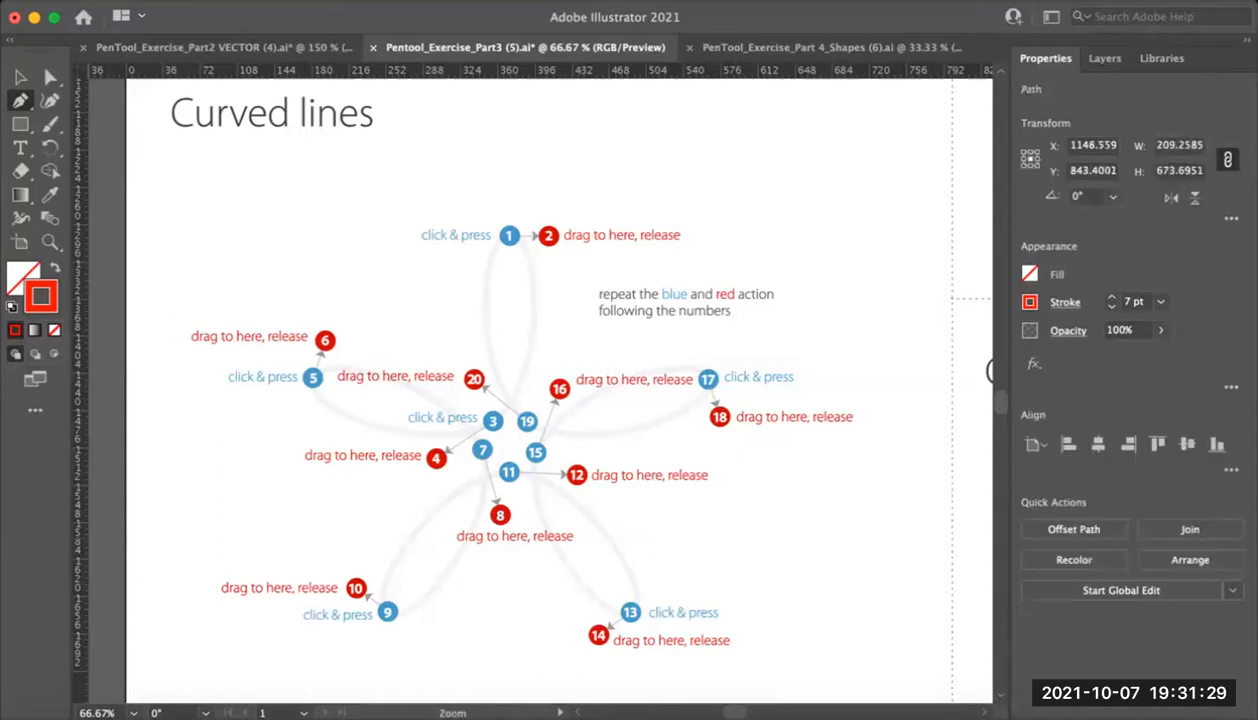
Deselect the curve and look over the Curves with corner points and Combining curves with straight lines exercises
key(super+minus)
key(super+minus)
drag(680, 643, 661, 661)
super+click(661, 497)
super+click(661, 497)
drag(541, 391, 611, 449)
key(super+minus)
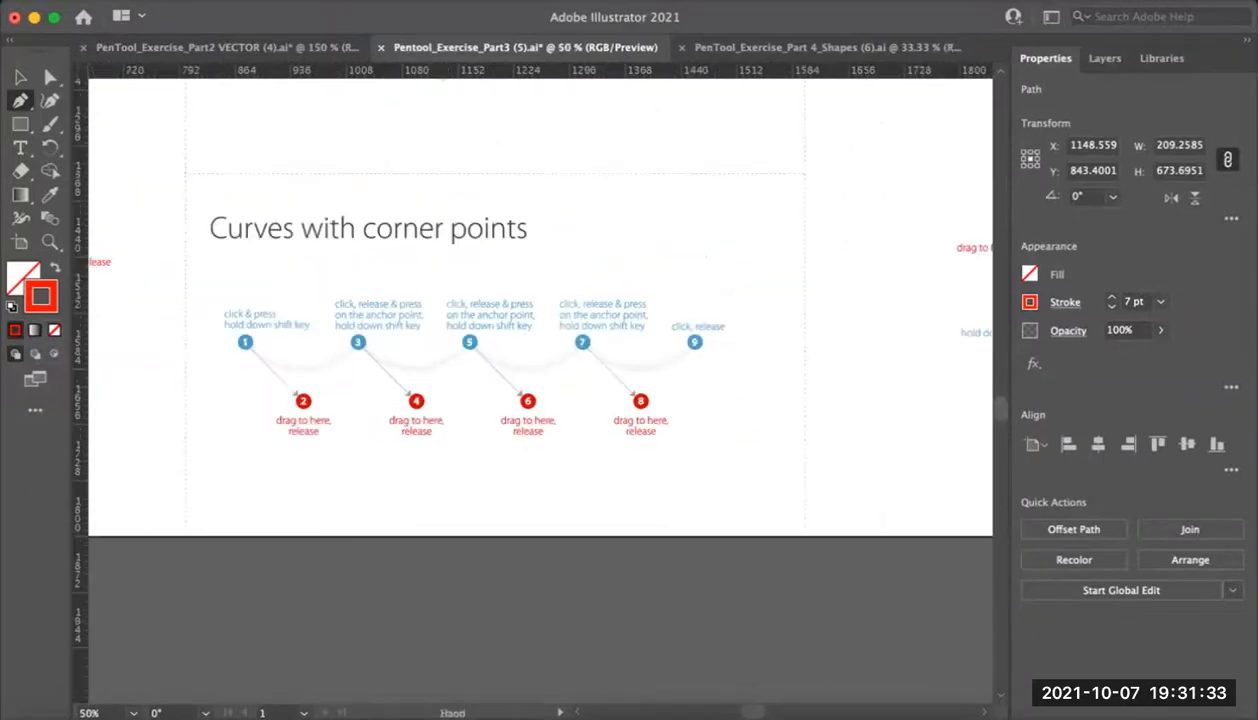
key(super+minus)
drag(760, 340, 183, 466)
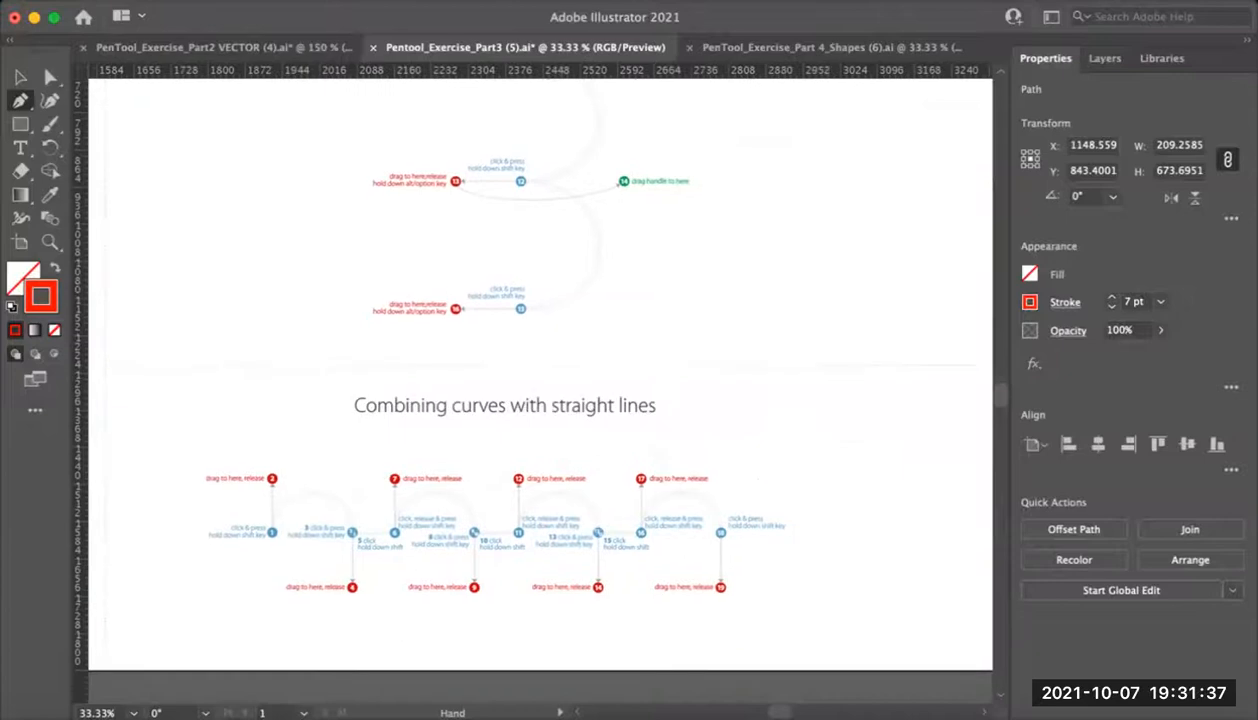
scroll(540, 380, down, 3)
scroll(540, 340, right, 1)
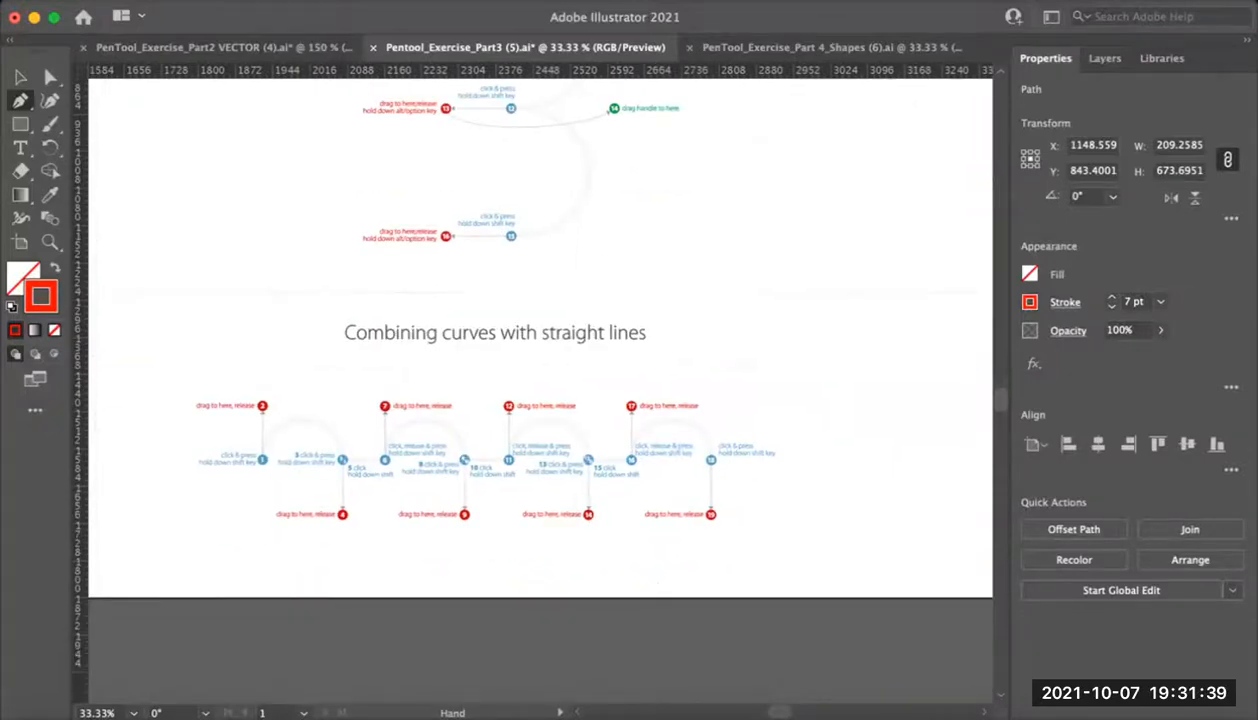
key(super+minus)
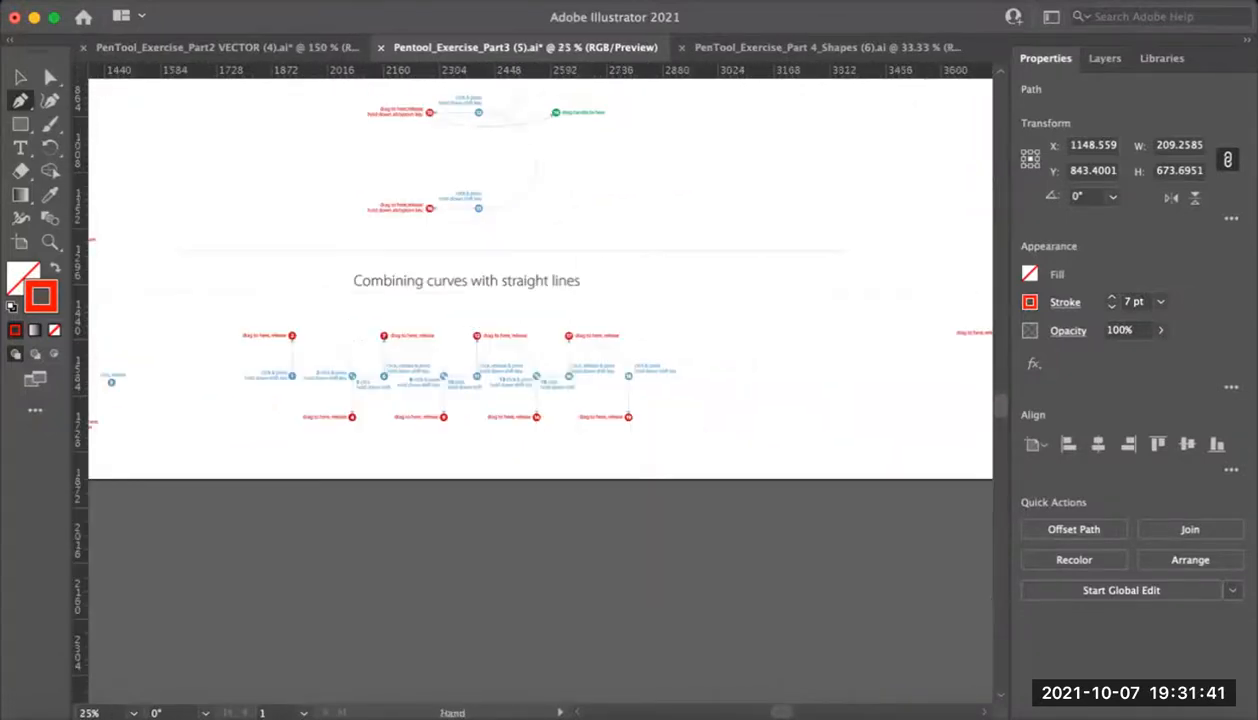
Examine the numbered anchors and handle moves of the Curves with corner points and tweaking handles exercise
scroll(540, 380, right, 10)
scroll(540, 380, up, 4)
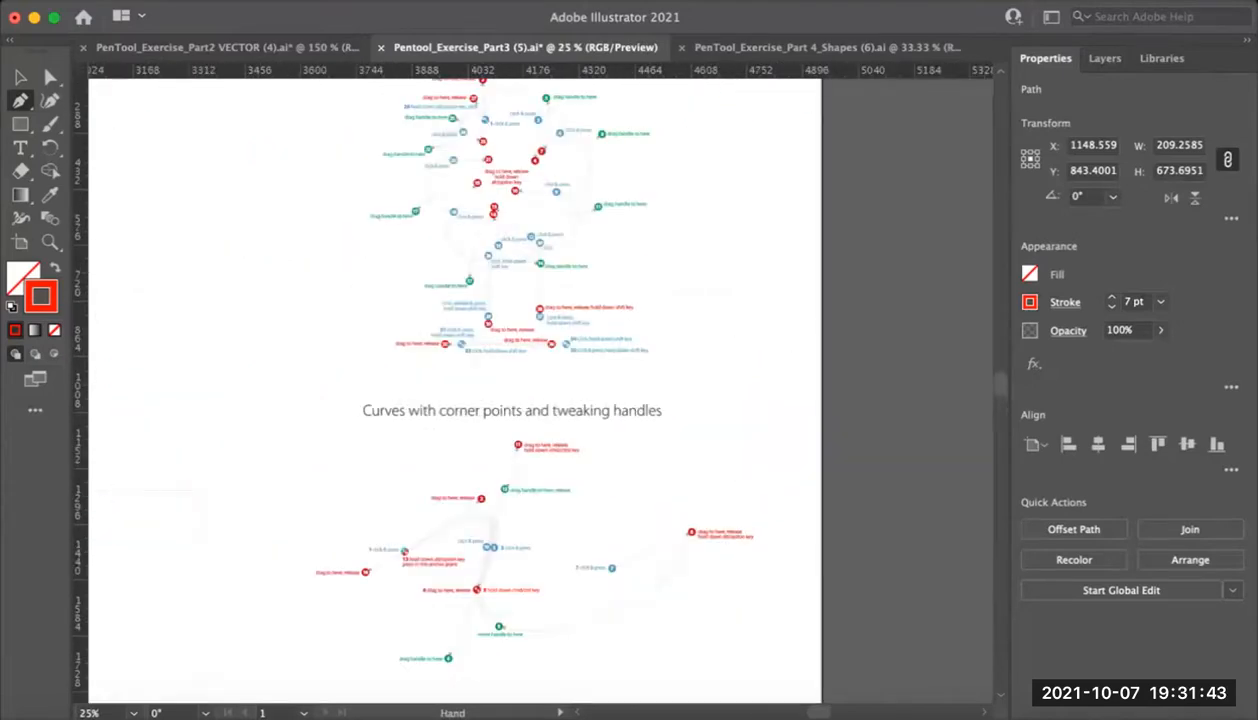
scroll(470, 390, up, 3)
scroll(470, 390, left, 1)
scroll(470, 390, down, 3)
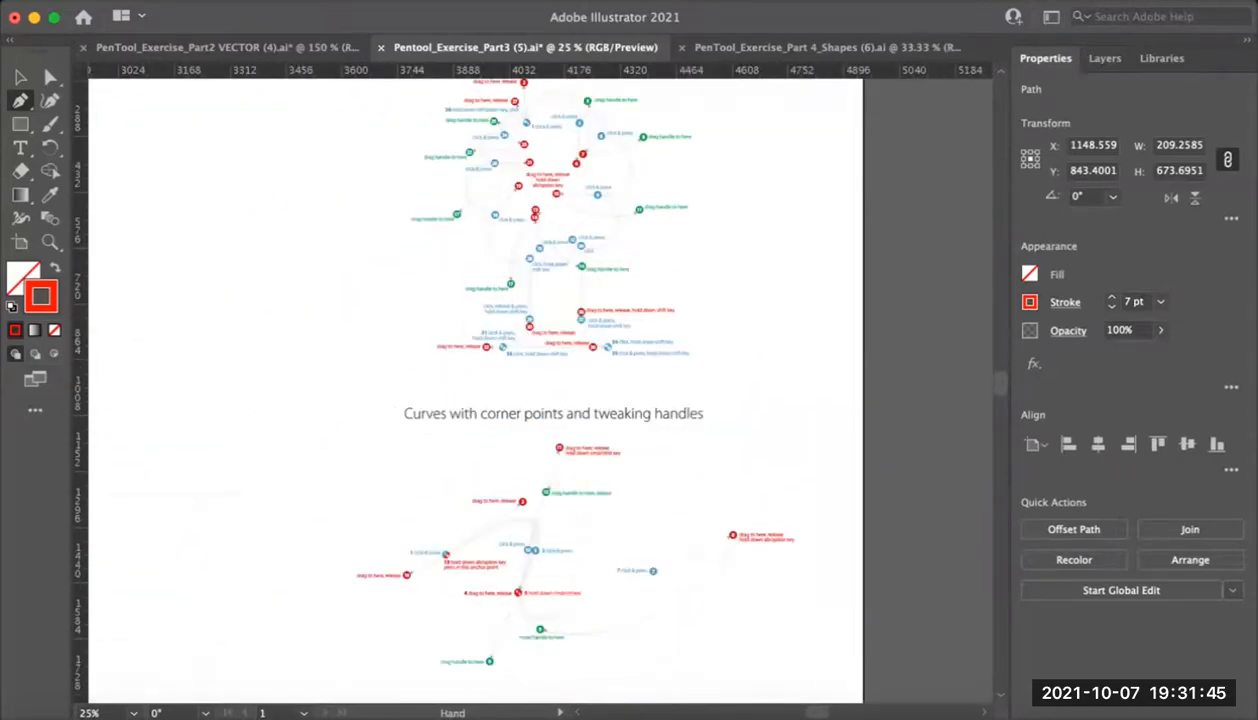
key(super+plus)
key(super+plus)
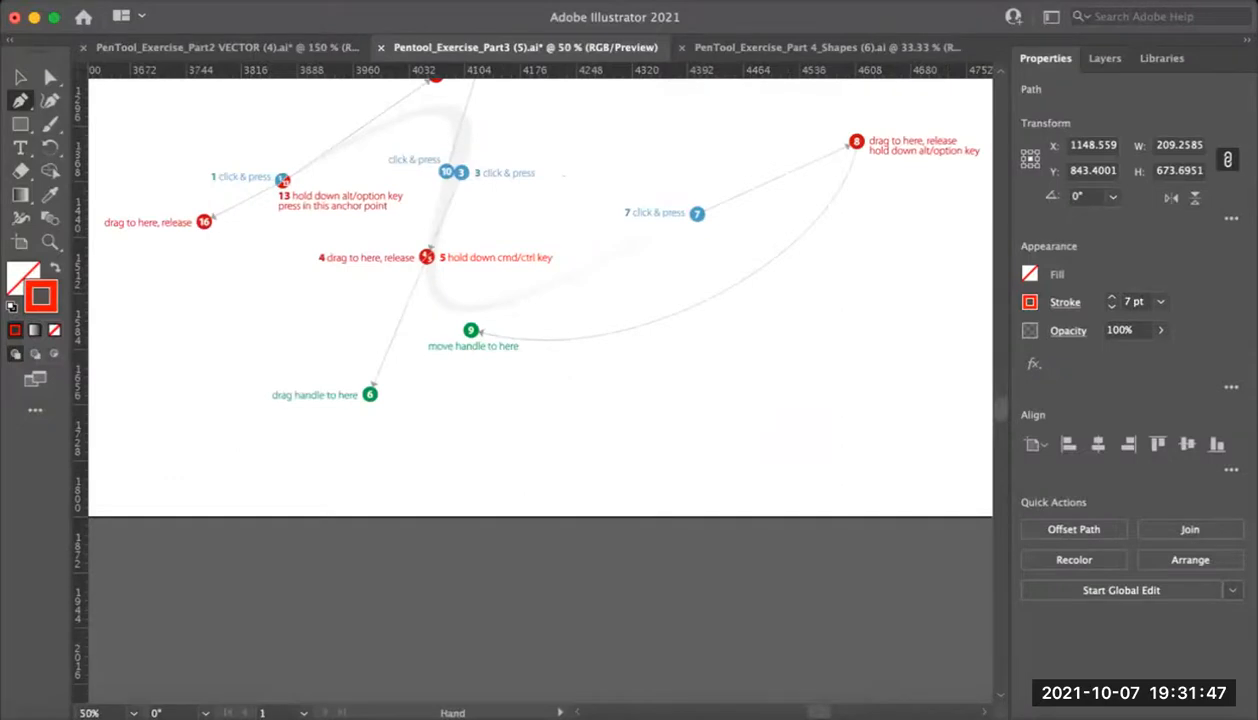
drag(540, 300, 579, 494)
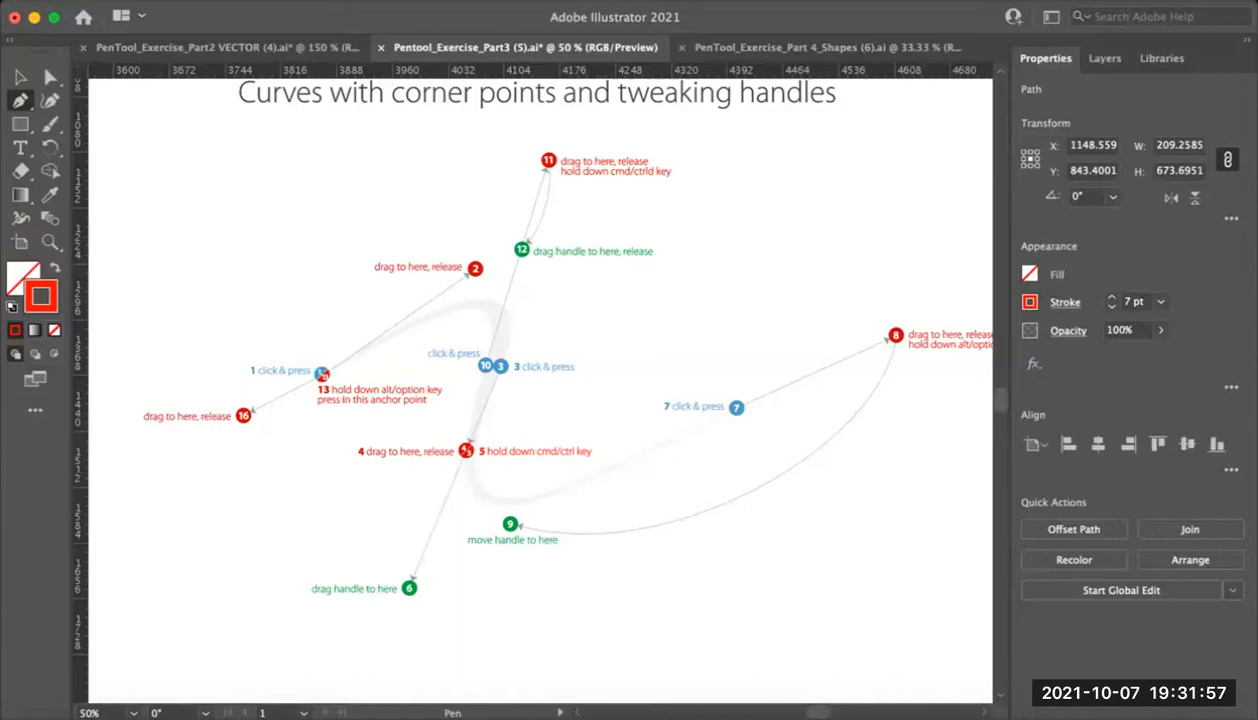
Examine the tree-shaped Curves with corner points exercise above the tweaking handles exercise
key(super+minus)
scroll(519, 380, up, 5)
scroll(519, 380, up, 3)
key(super+equal)
scroll(519, 380, up, 3)
scroll(519, 380, down, 2)
key(super+minus)
scroll(519, 380, down, 1)
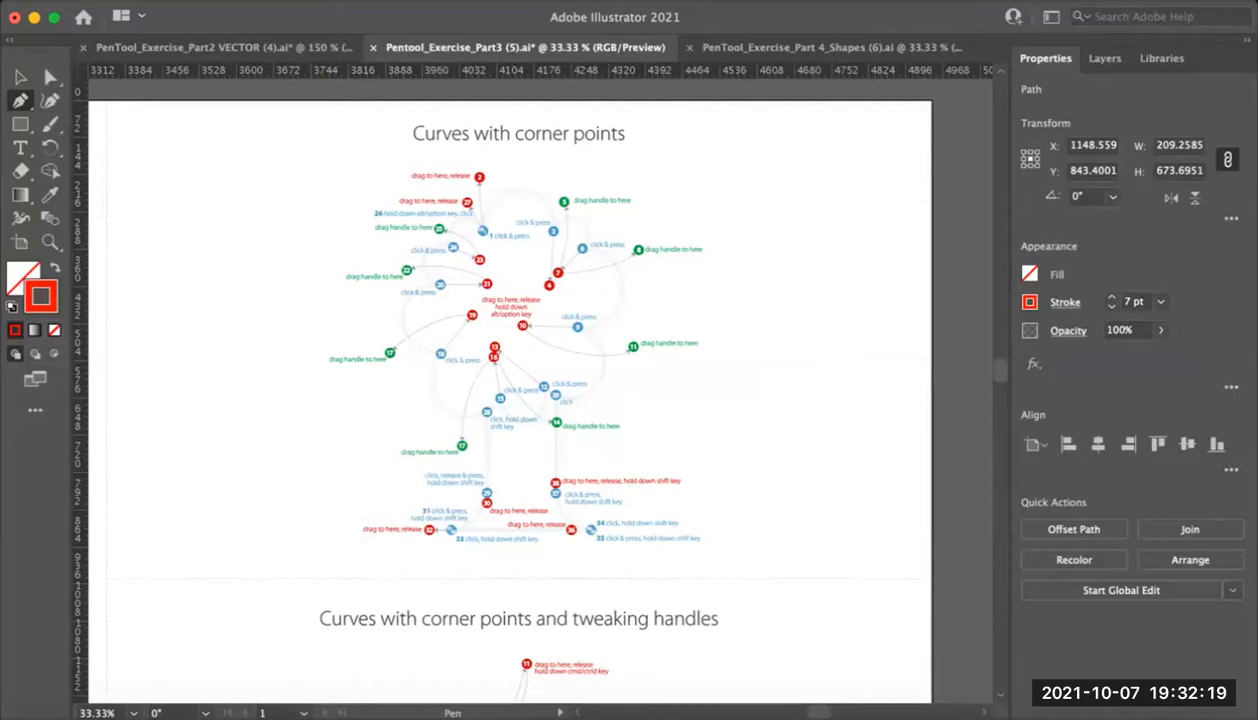
Switch to the PenTool_Exercise_Part 4_Shapes document and look over its Basic Shapes and Complicated Shapes
key(super)
click(760, 47)
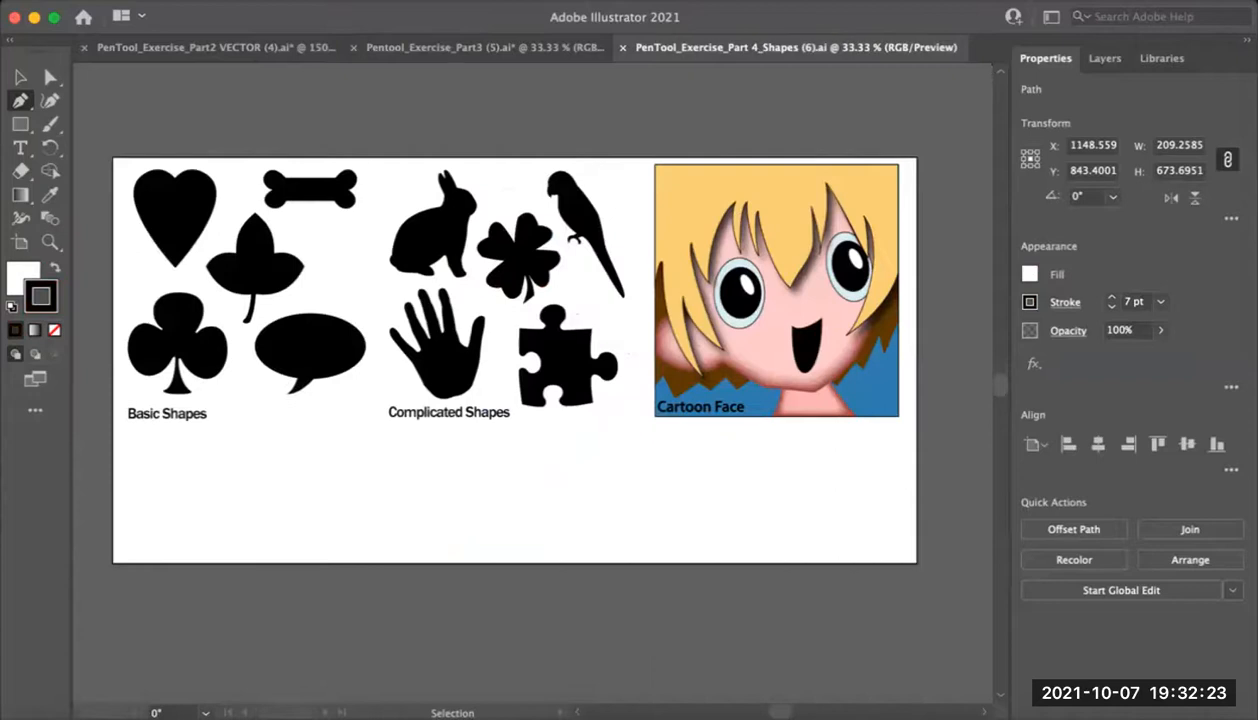
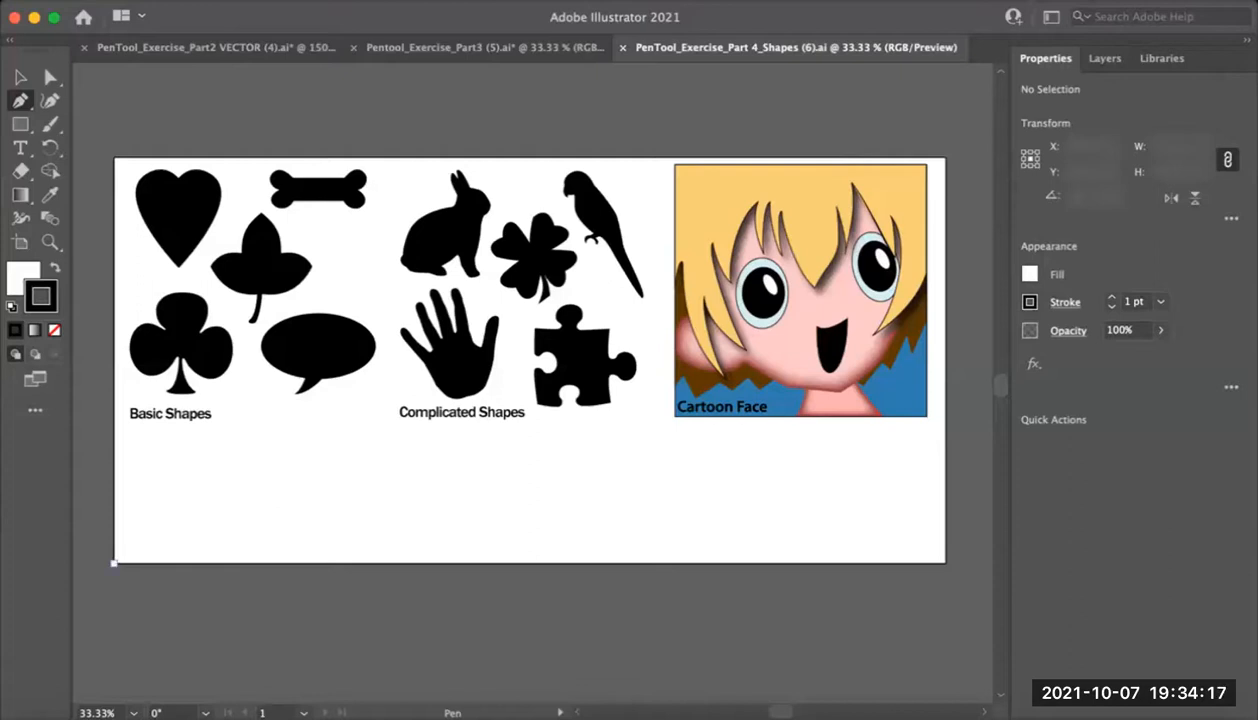
key(ctrl+space)
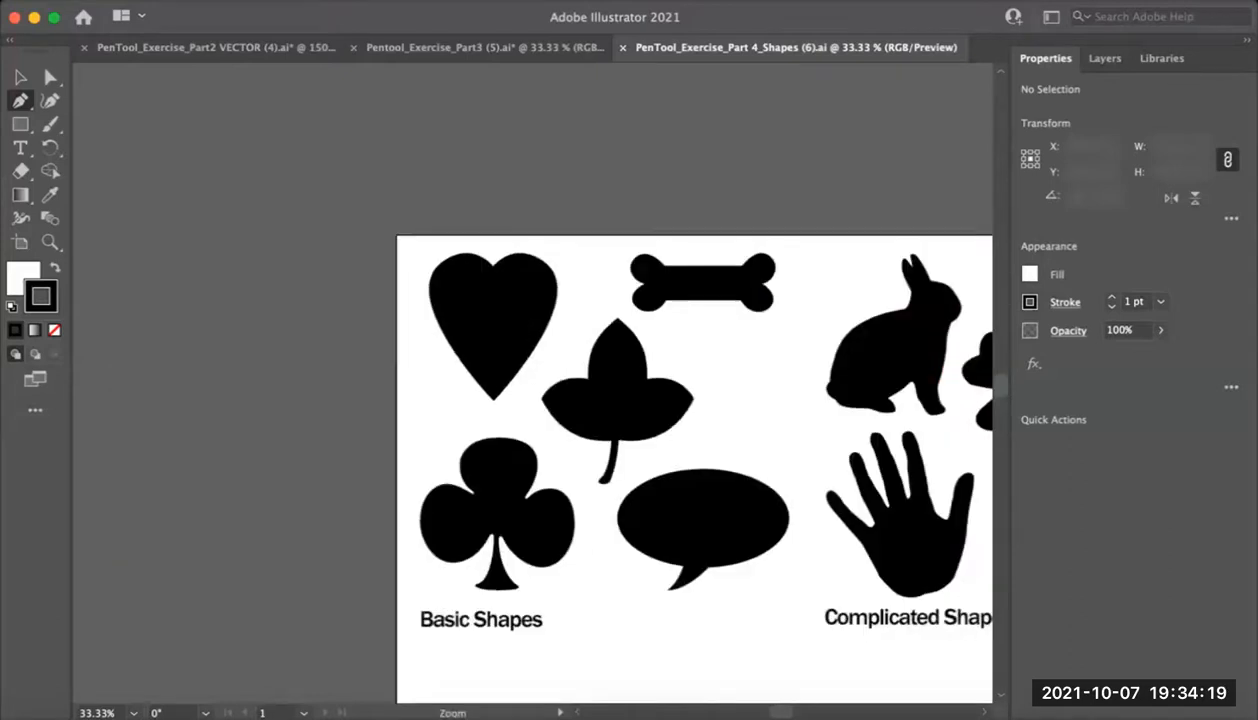
key(ctrl+1)
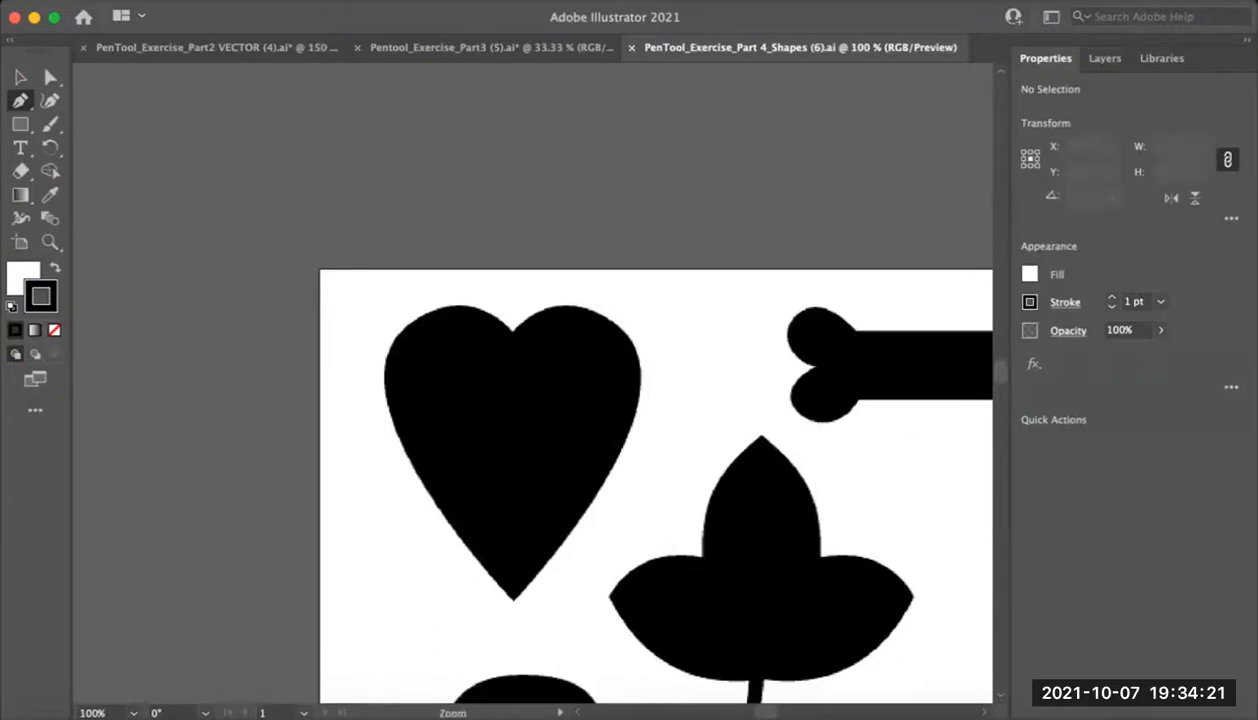
scroll(656, 486, down, 1)
scroll(597, 389, down, 4)
scroll(597, 389, right, 3)
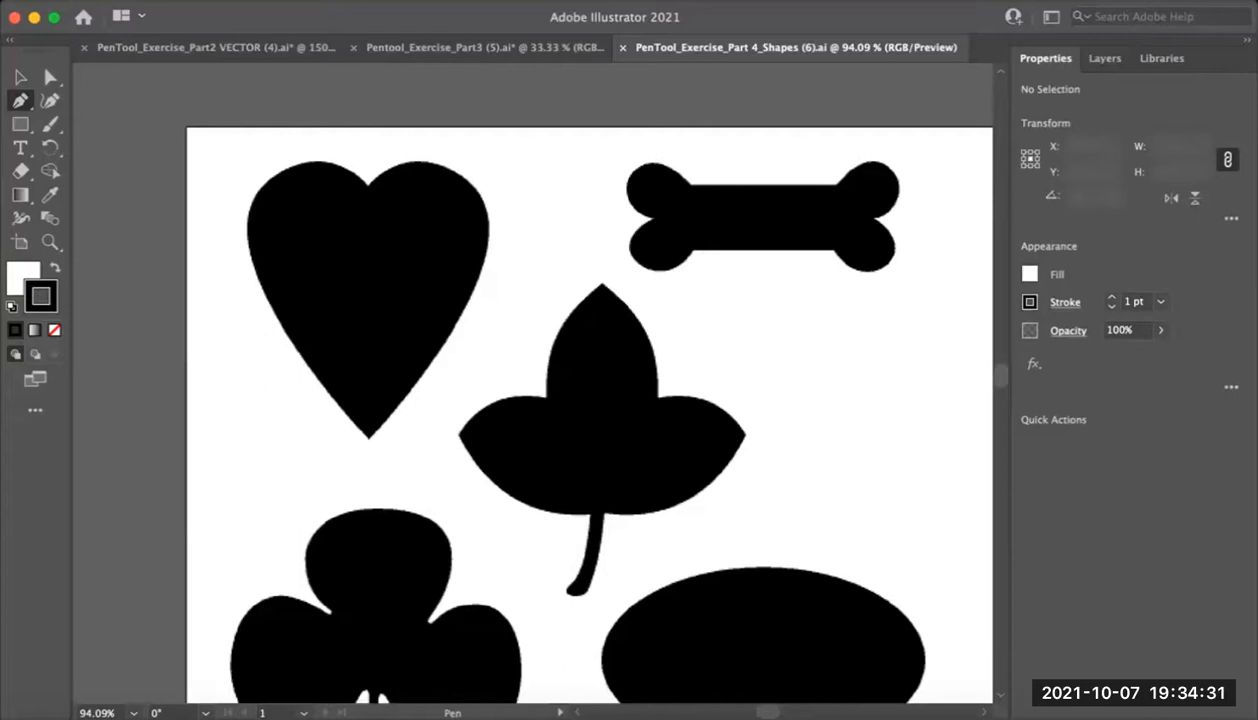
key(super+minus)
drag(760, 513, 533, 386)
key(super+minus)
drag(700, 440, 498, 376)
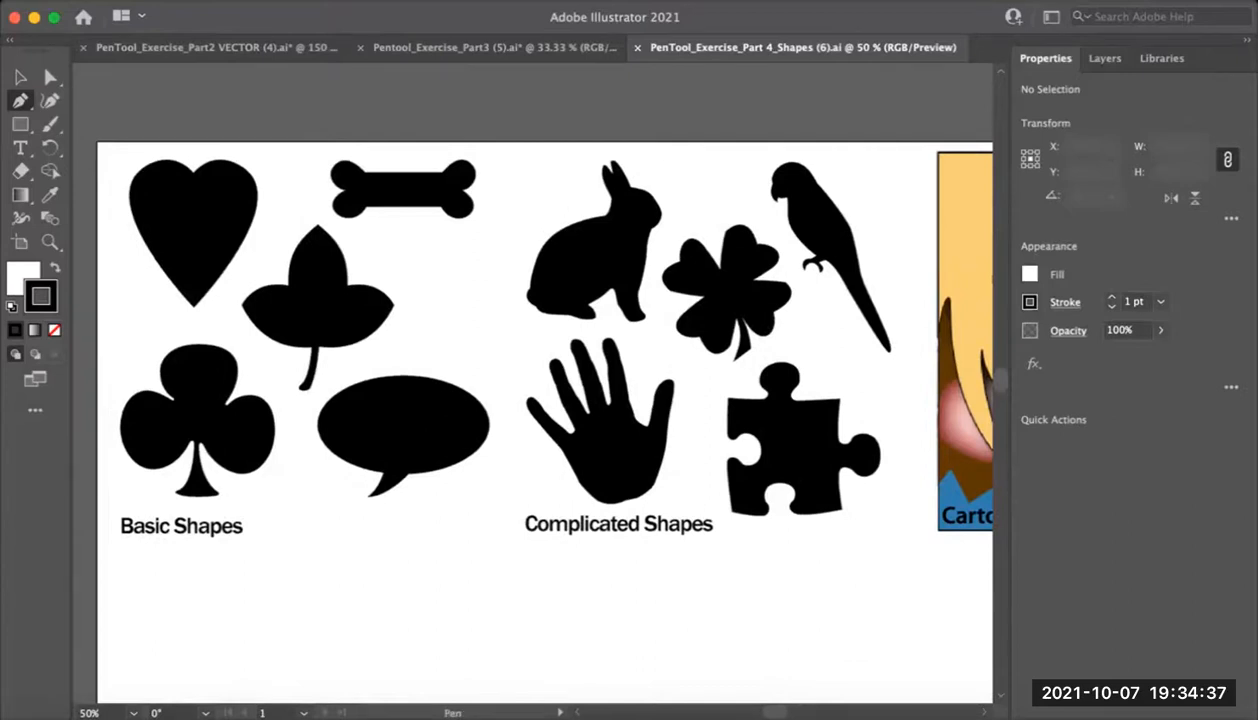
Set the fill to none and the stroke colour to red f90500
click(20, 276)
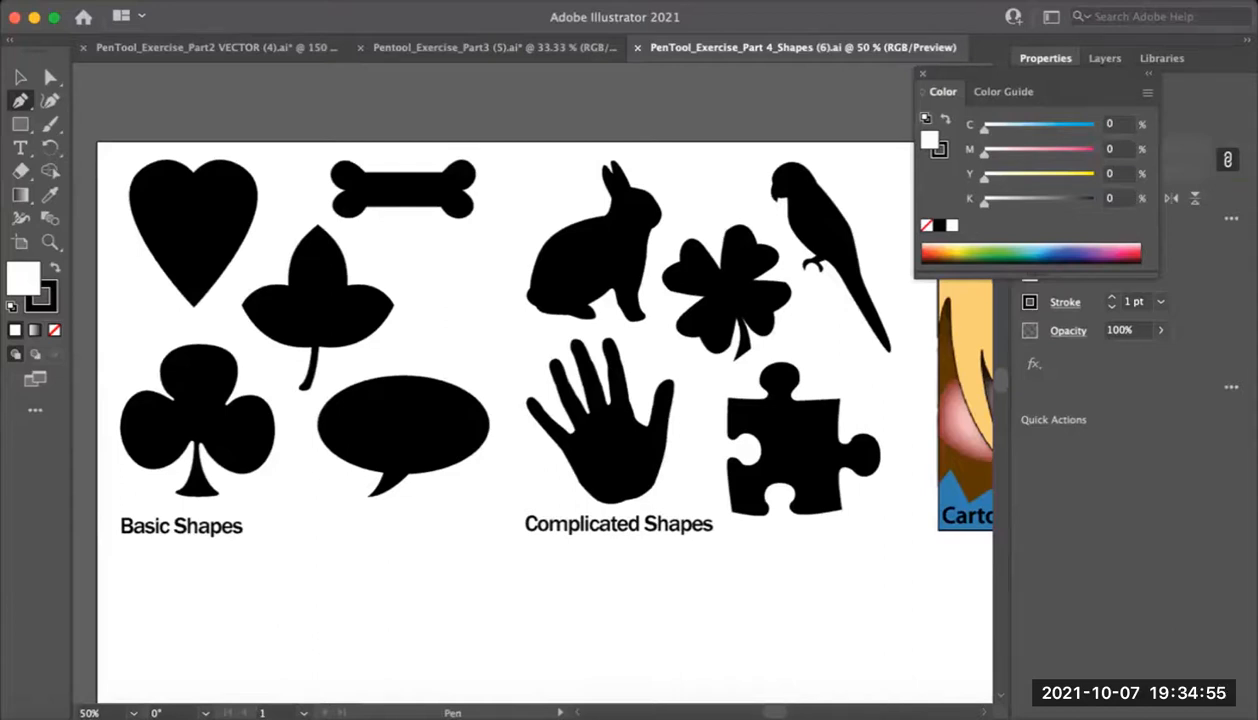
key(F6)
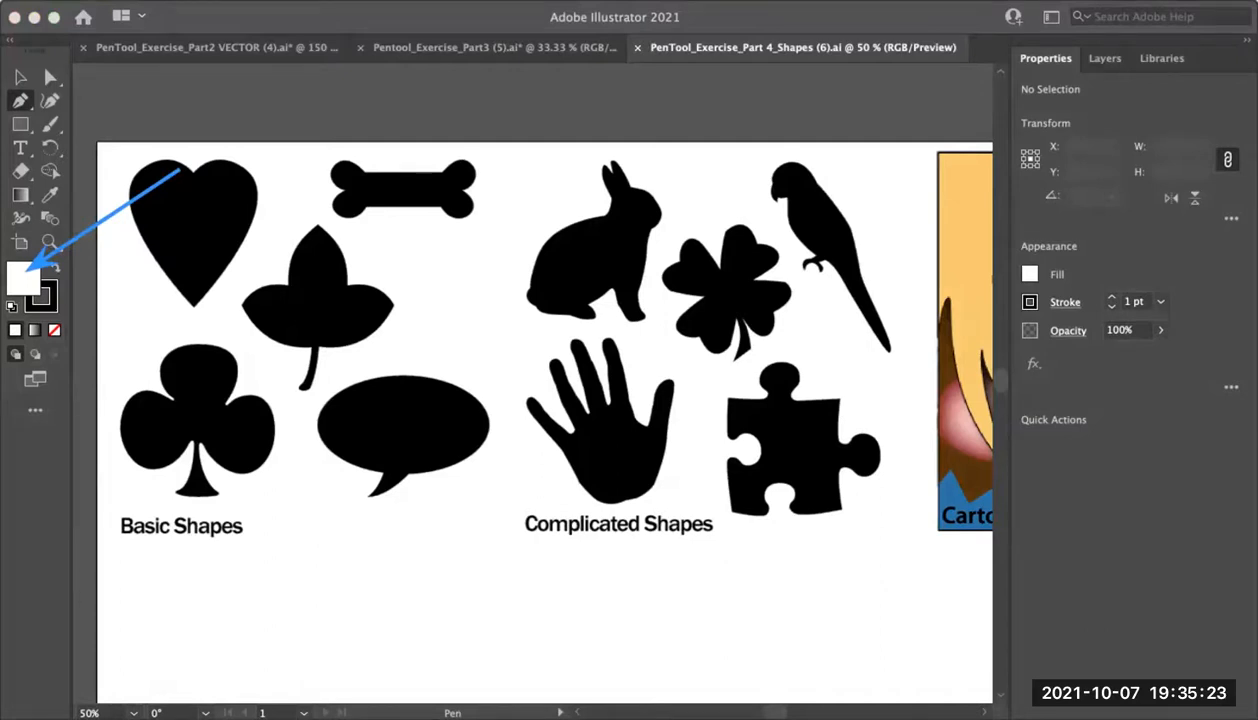
click(54, 330)
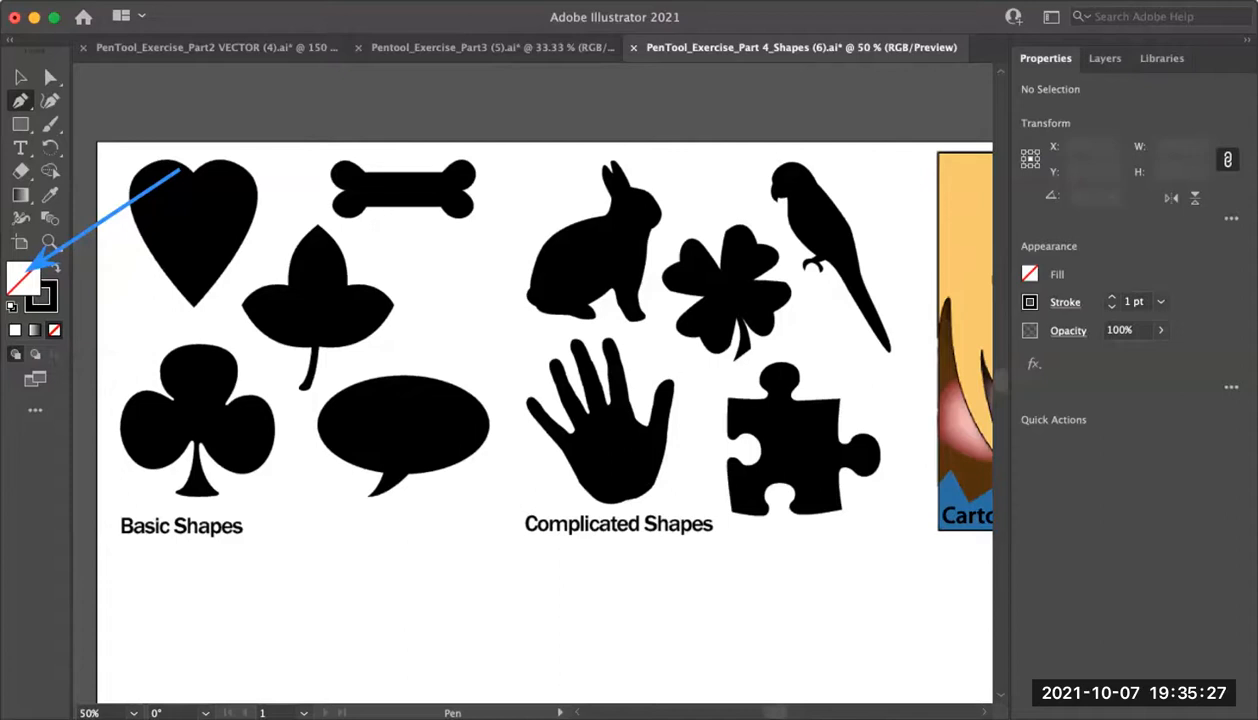
double_click(41, 296)
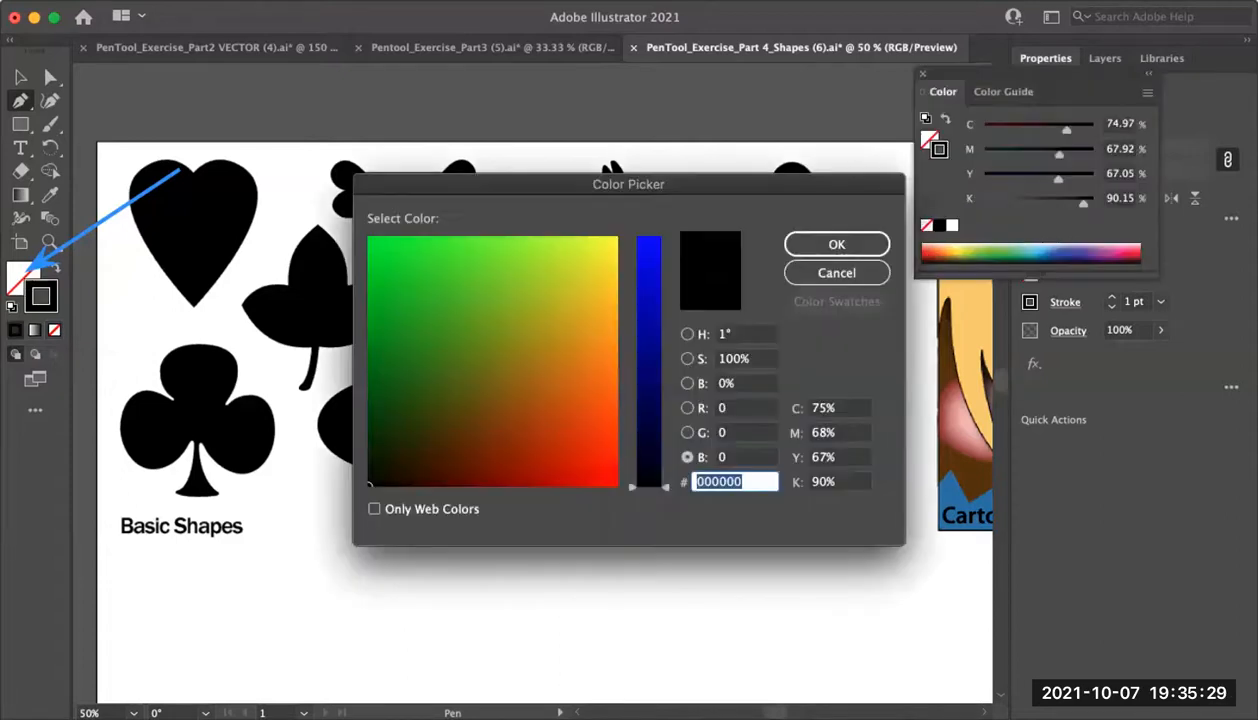
text(f90500)
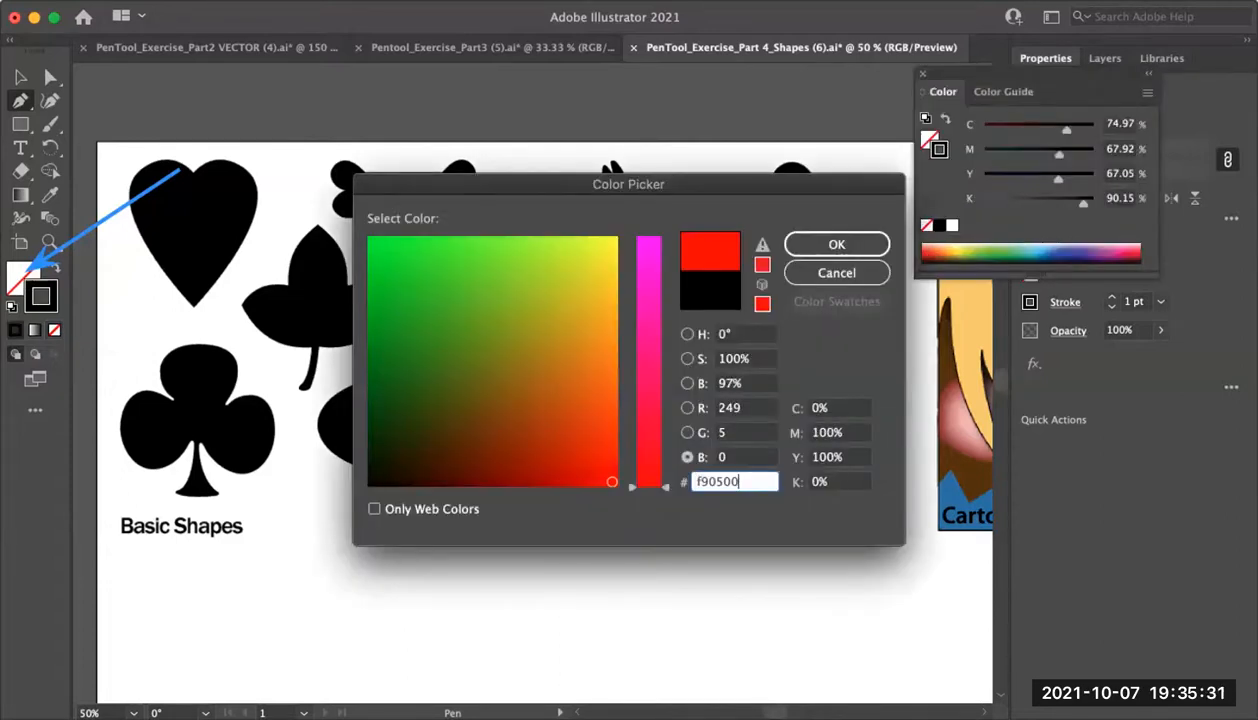
key(Return)
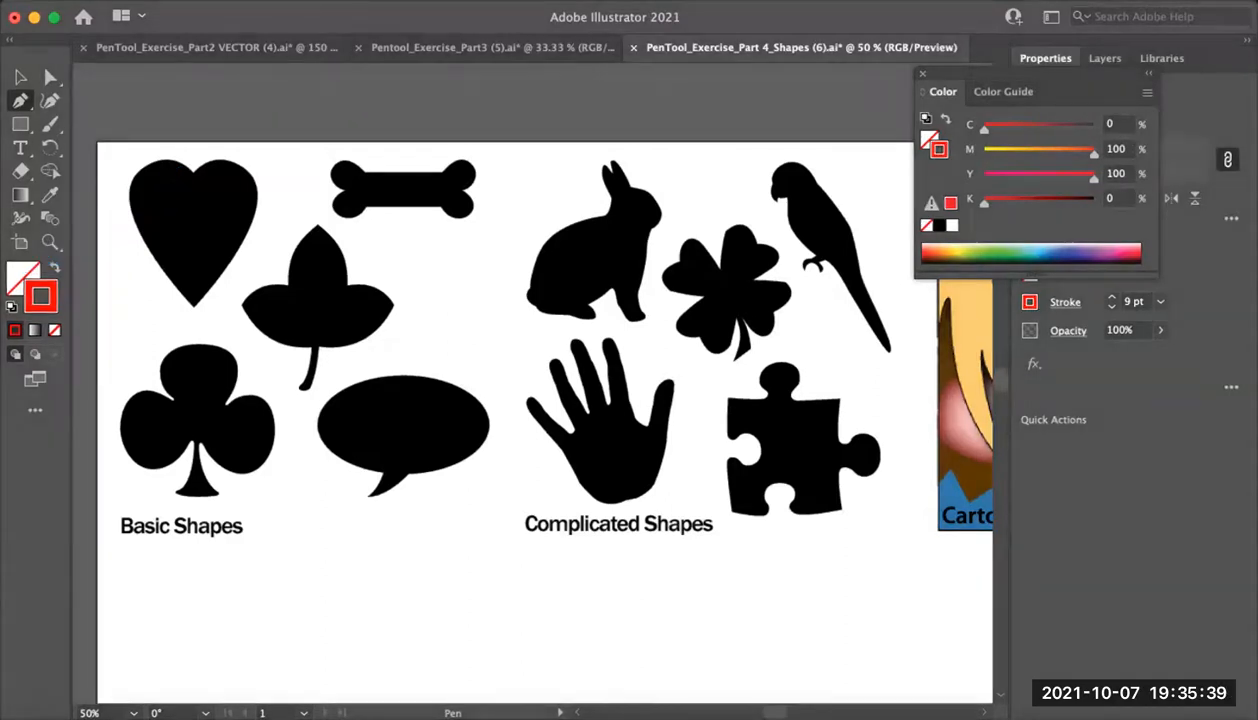
Start outlining the heart with short straight Pen segments from its top notch to the crest of the left lobe
super+click(195, 198)
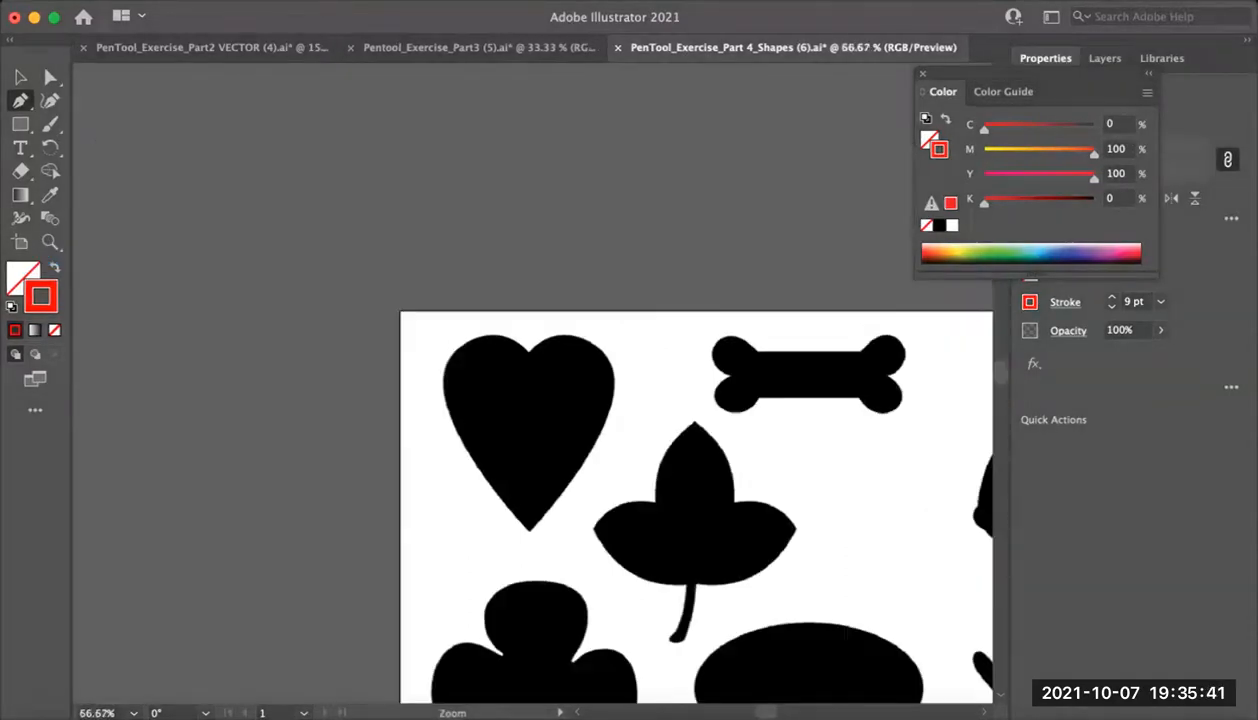
super+click(493, 388)
super+click(518, 401)
drag(600, 410, 511, 340)
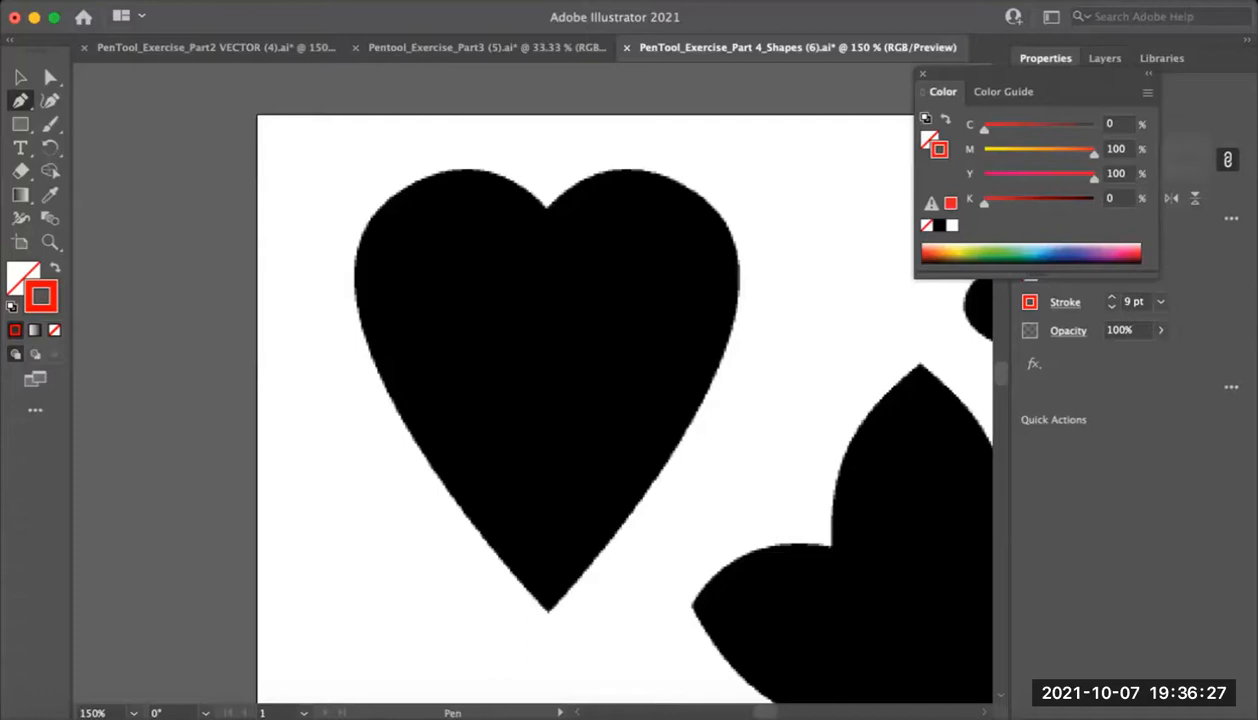
click(546, 210)
click(527, 190)
click(485, 170)
click(450, 171)
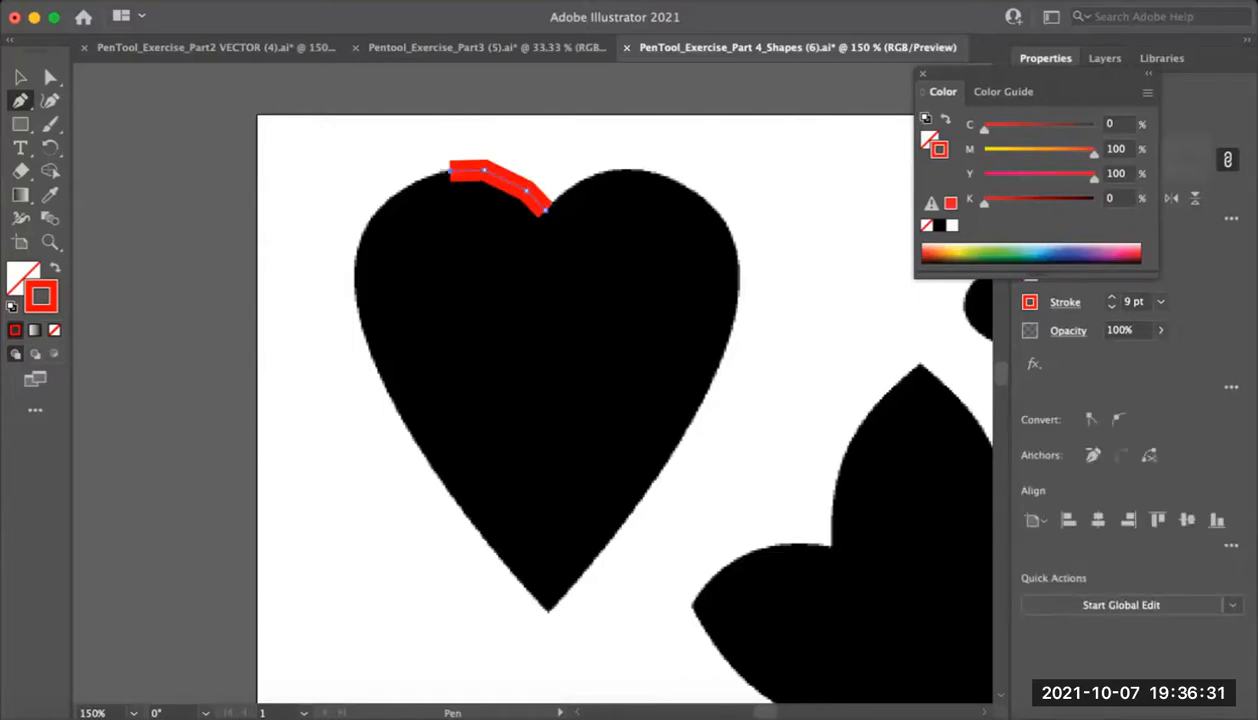
Reduce the heart outline's stroke weight to 4 pt
click(1111, 306)
click(1111, 306)
click(1111, 306)
click(1111, 306)
click(1111, 306)
Extend the outline with short straight segments around the heart's left lobe to its leftmost edge
click(432, 176)
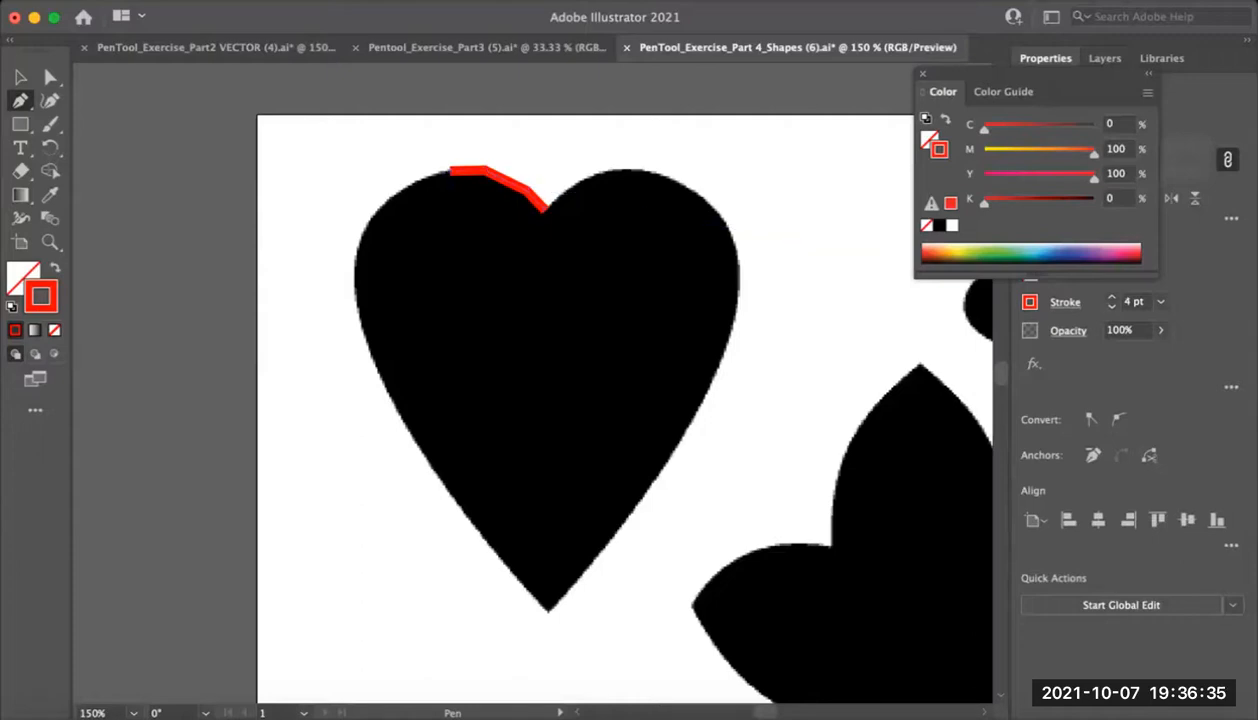
click(403, 186)
click(390, 200)
click(370, 220)
click(362, 236)
click(359, 251)
click(353, 270)
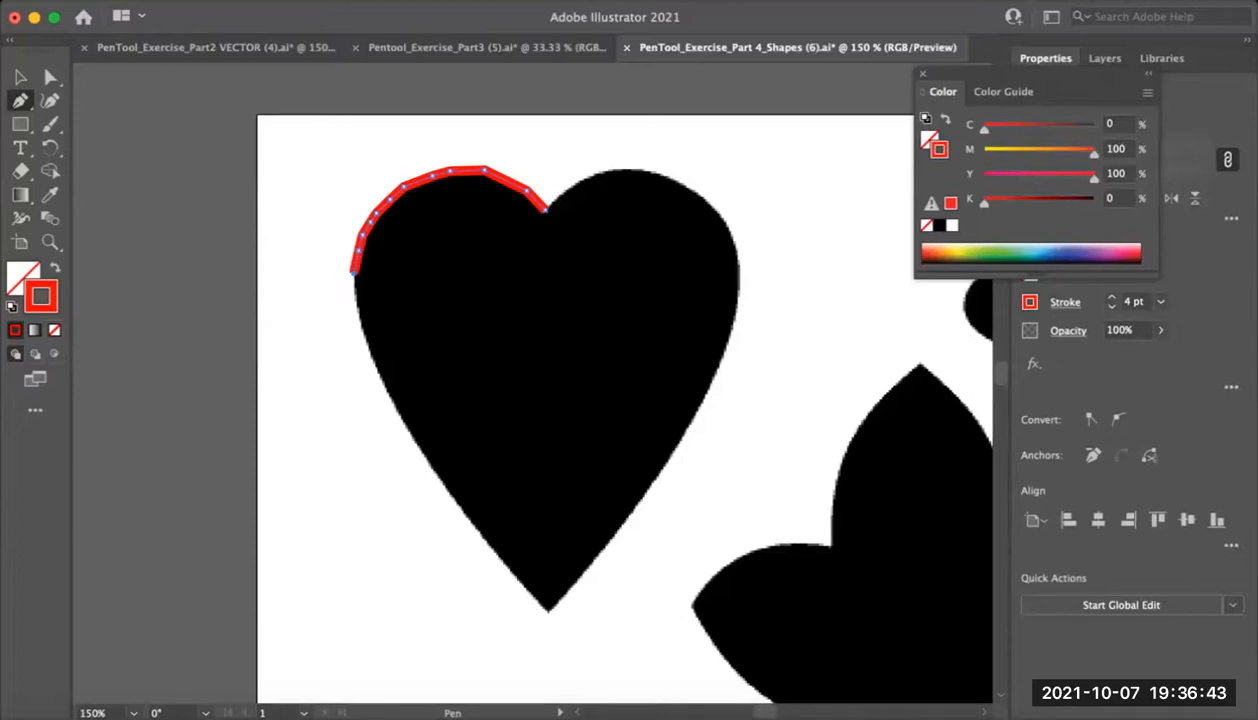
Extend the outline with short straight Pen segments partway down the heart's left side
click(356, 311)
click(370, 340)
click(373, 359)
click(382, 389)
click(397, 403)
click(421, 465)
drag(432, 467, 449, 484)
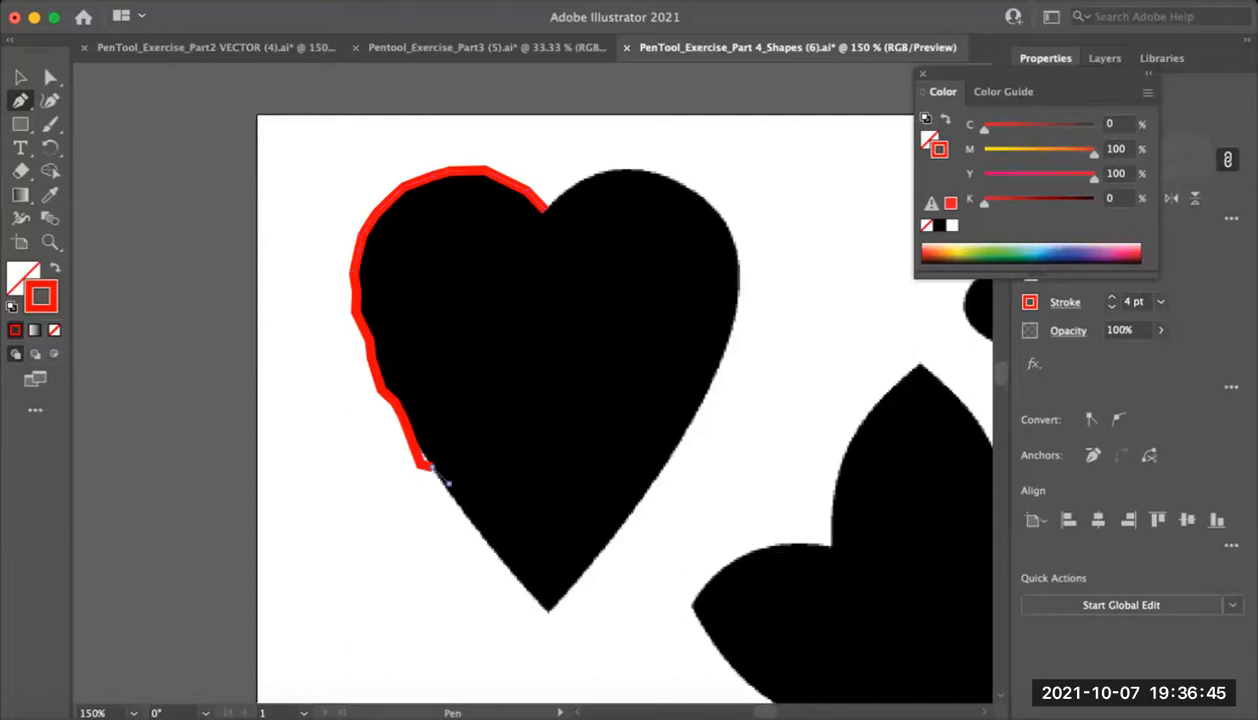
Continue the short straight segments along the heart's lower left side to its bottom tip
click(449, 484)
click(454, 492)
click(462, 509)
click(468, 519)
click(482, 539)
click(502, 565)
click(516, 577)
click(528, 587)
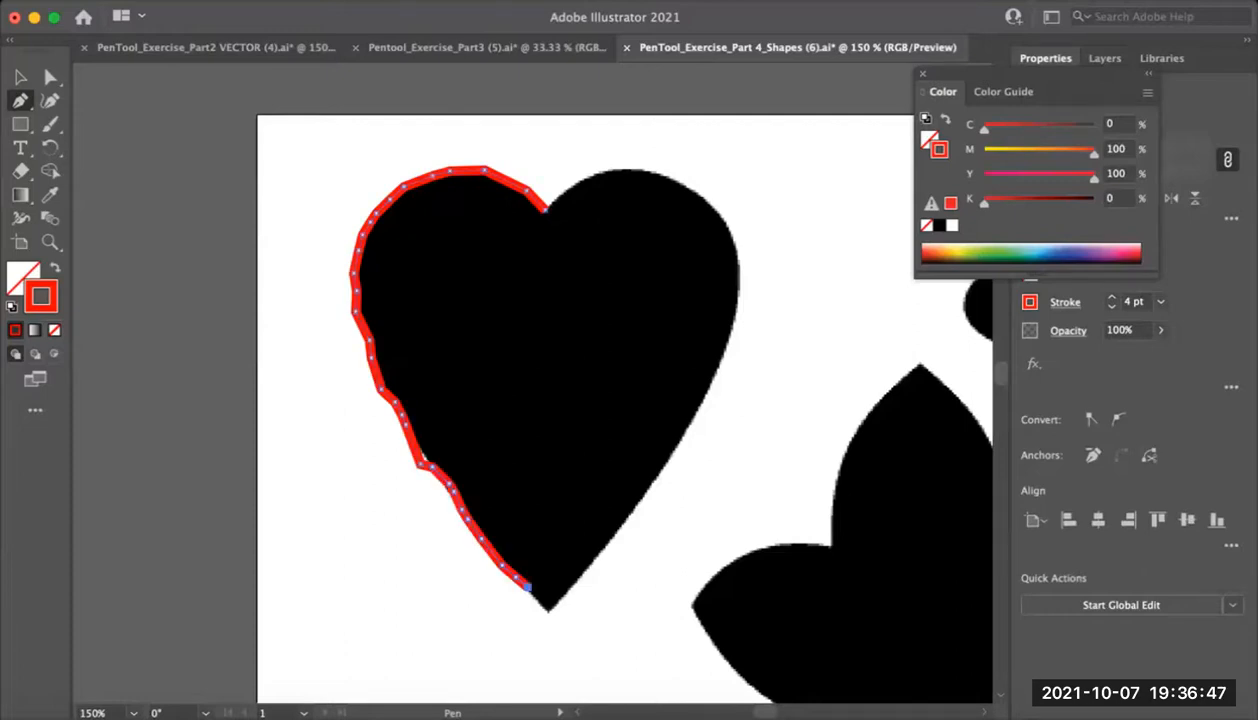
click(541, 599)
click(547, 612)
Outline the heart's right side with straight segments from the bottom tip up to its rightmost edge
click(577, 578)
click(598, 548)
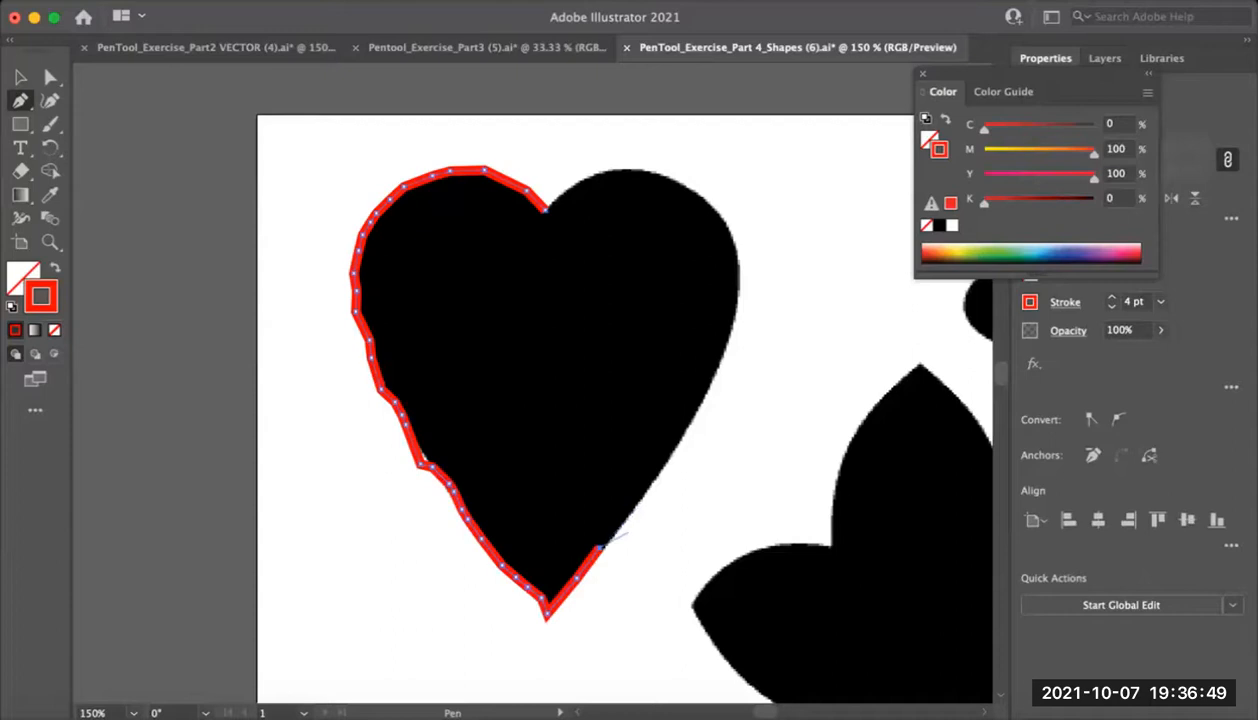
click(623, 523)
click(641, 490)
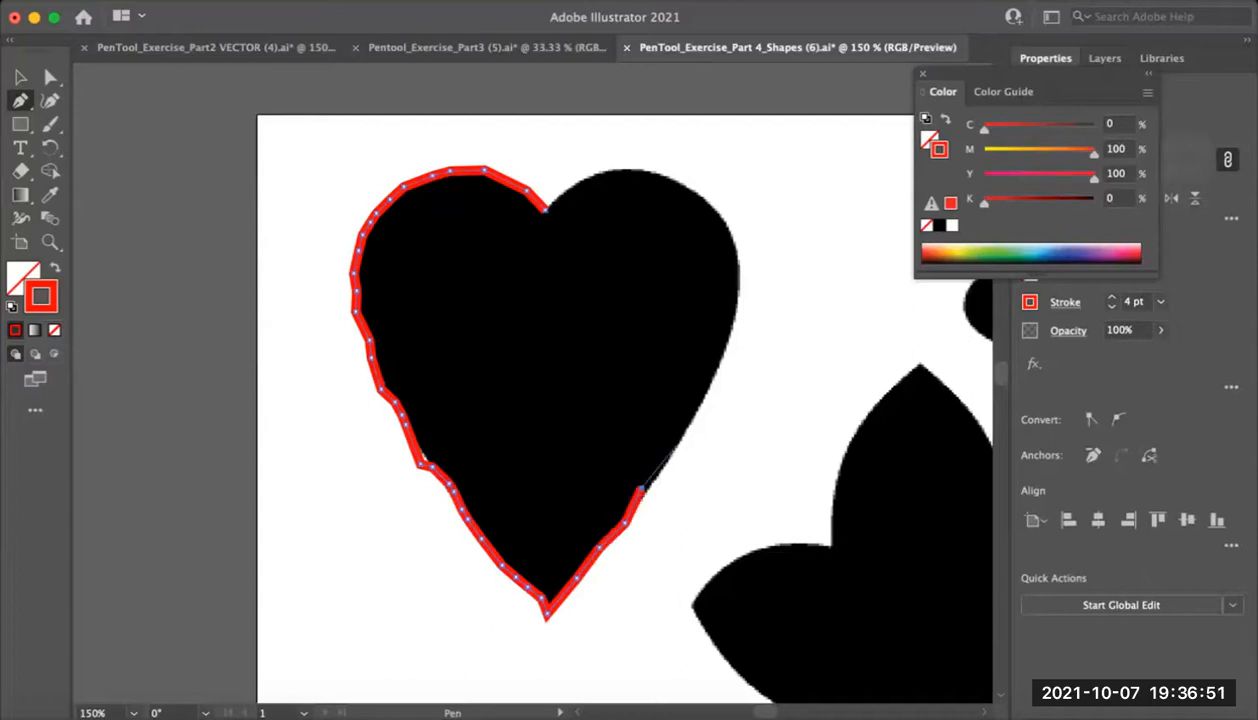
click(676, 445)
click(687, 416)
click(708, 373)
click(731, 328)
click(742, 270)
Close the straight-segment outline over the right lobe at the top notch, and delete the whole path
drag(634, 181, 598, 181)
click(545, 210)
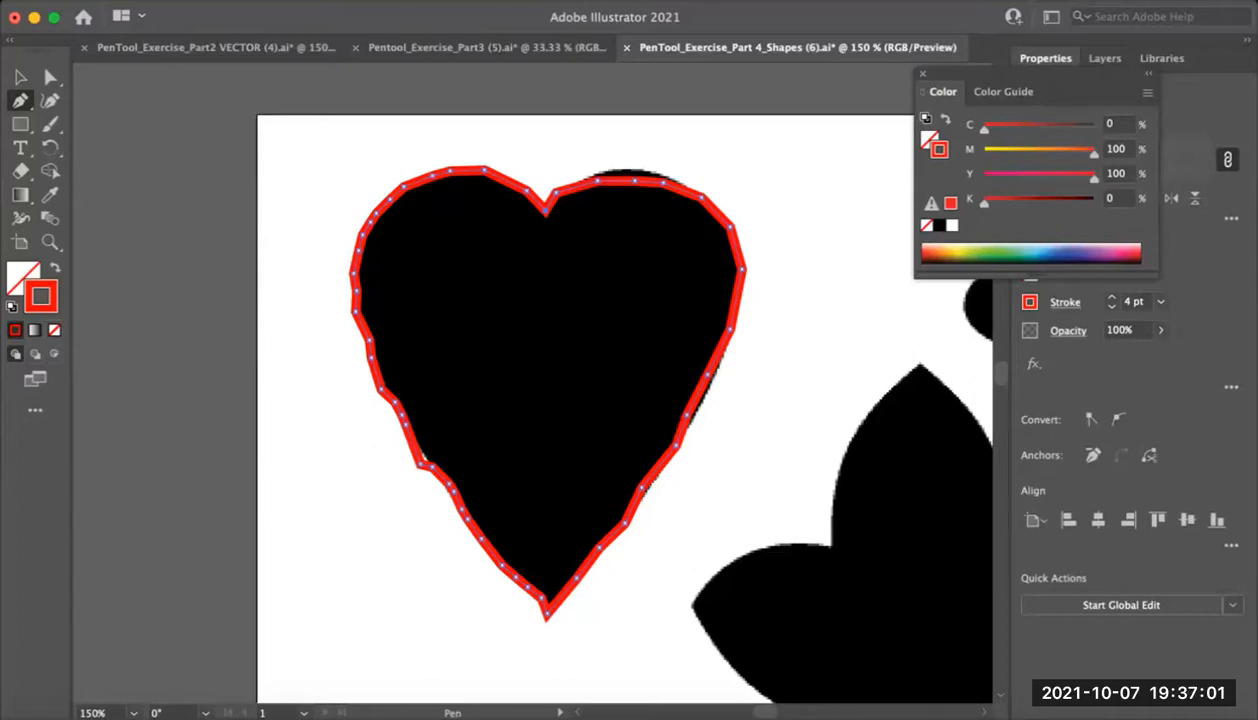
key(Delete)
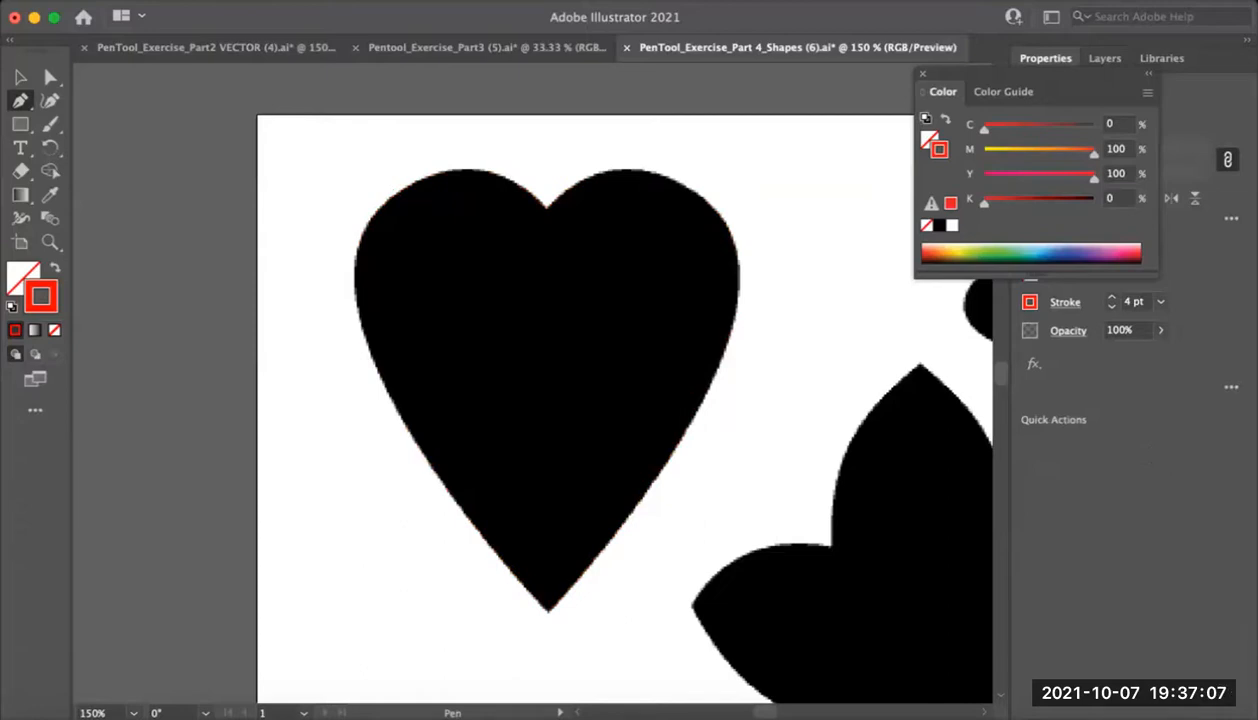
Draw a curved Pen path from the heart's top notch over the left lobe and down to the bottom tip
click(546, 208)
drag(385, 202, 292, 279)
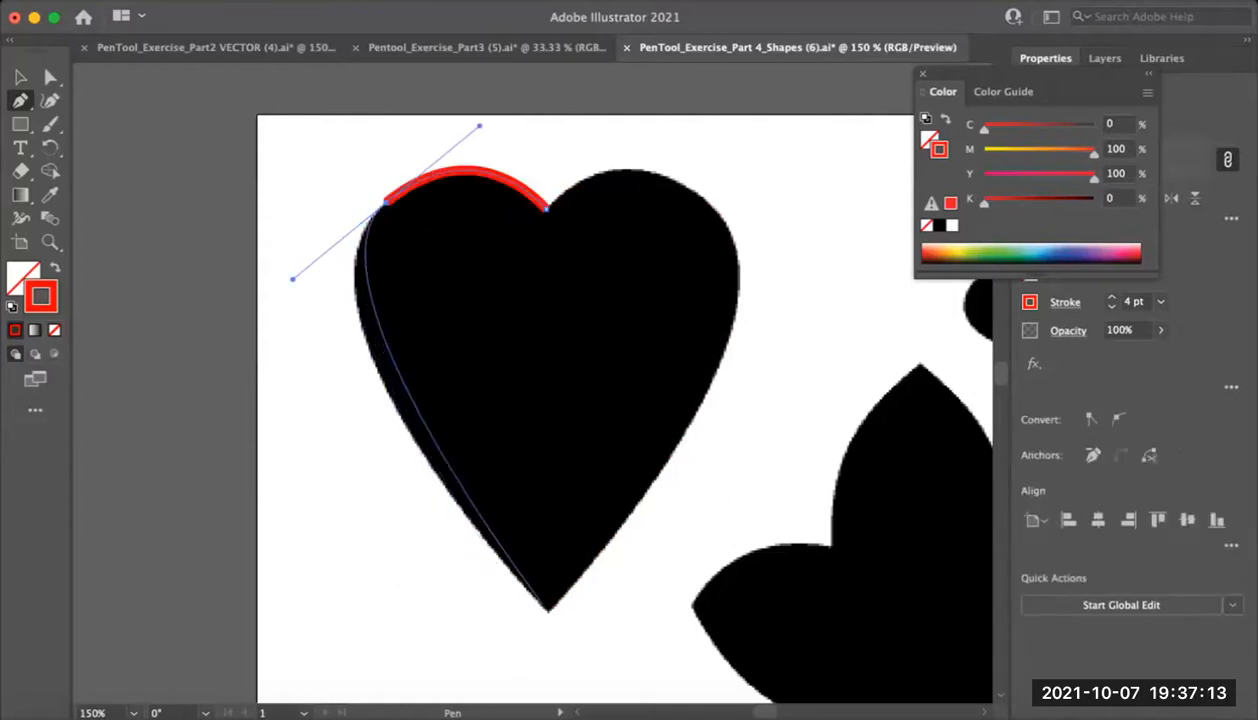
alt+click(385, 202)
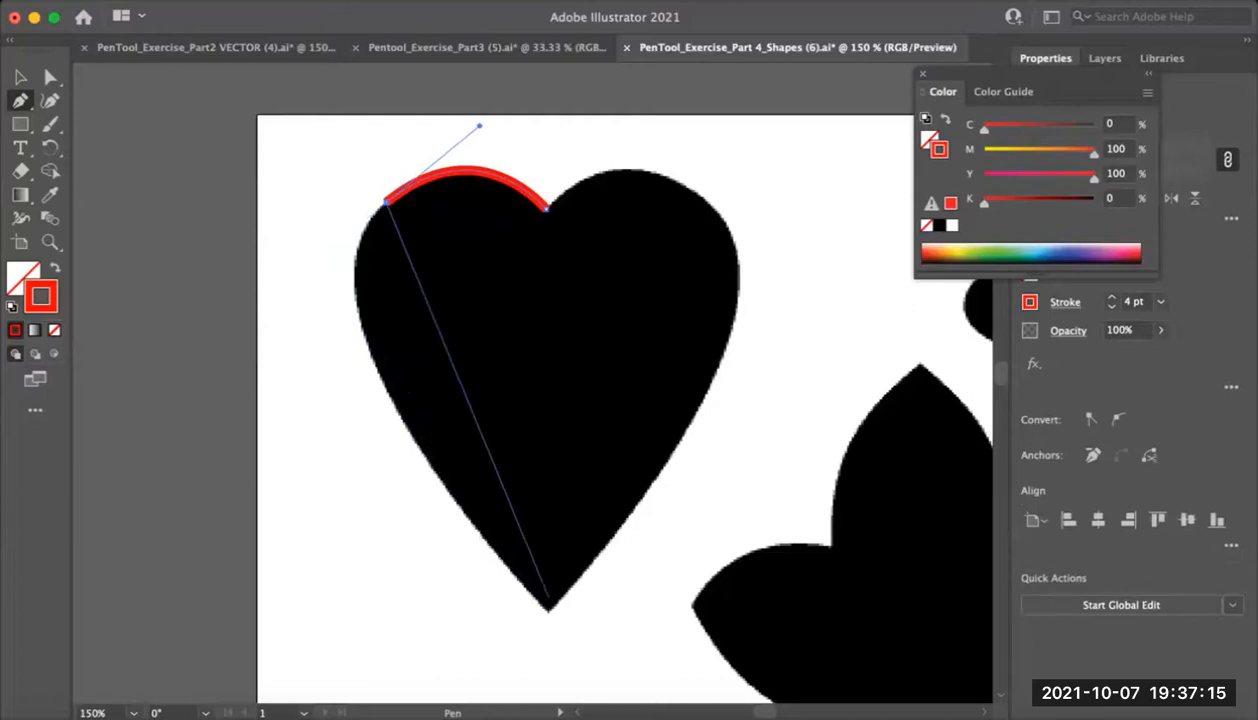
mouse_move(547, 607)
mouse_down()
mouse_move(722, 660)
mouse_move(735, 695)
mouse_move(842, 692)
mouse_move(833, 542)
mouse_up()
alt+super+click(648, 408)
mouse_move(648, 408)
mouse_down()
mouse_move(668, 587)
mouse_move(625, 575)
mouse_up()
Curve the path up the heart's right side and over the right lobe, closing it at the top notch
click(444, 424)
drag(570, 183, 587, 231)
drag(490, 273, 444, 219)
drag(543, 231, 526, 246)
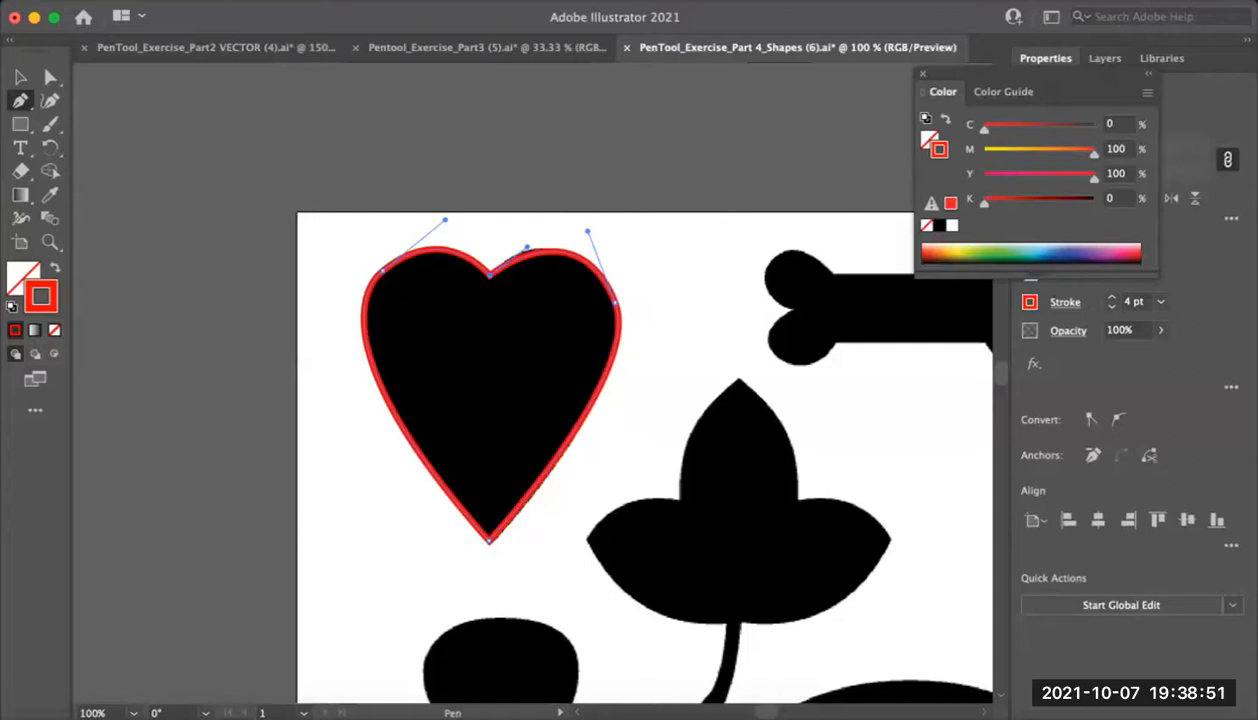
Undo the stray anchor point, clear the curved heart outline and return to the Pen tool
click(489, 213)
key(super+z)
key(v)
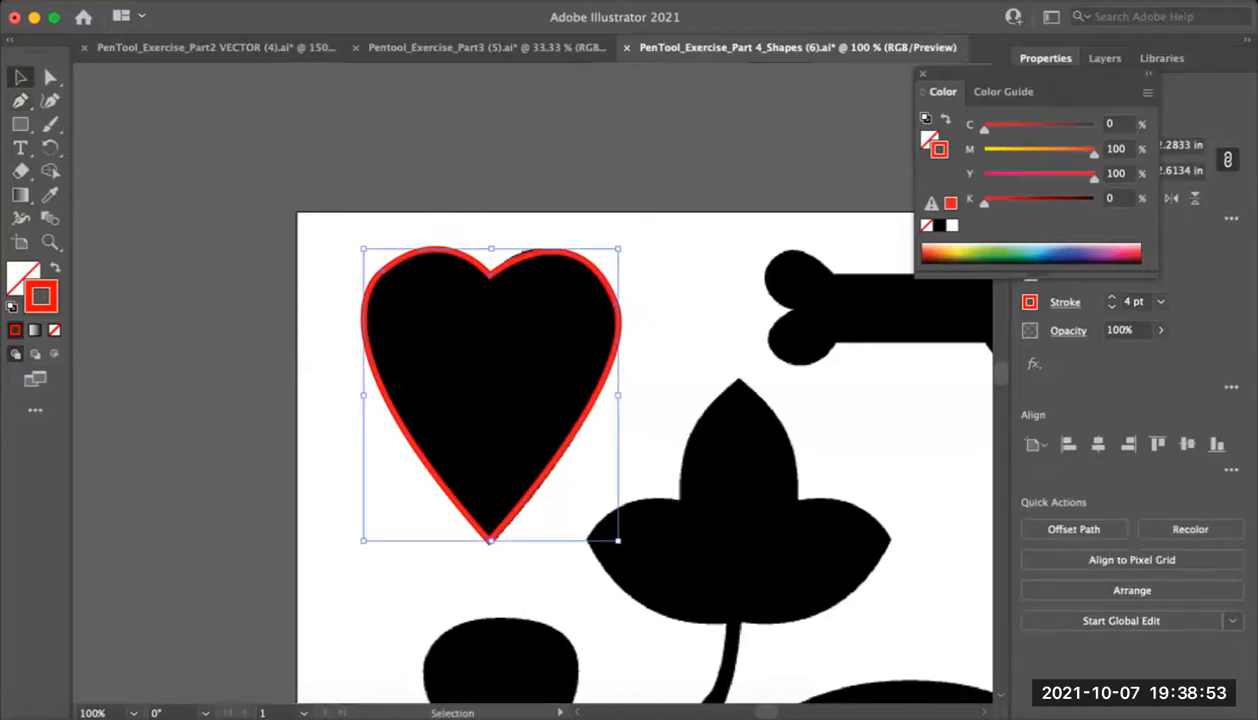
key(super+shift+a)
key(p)
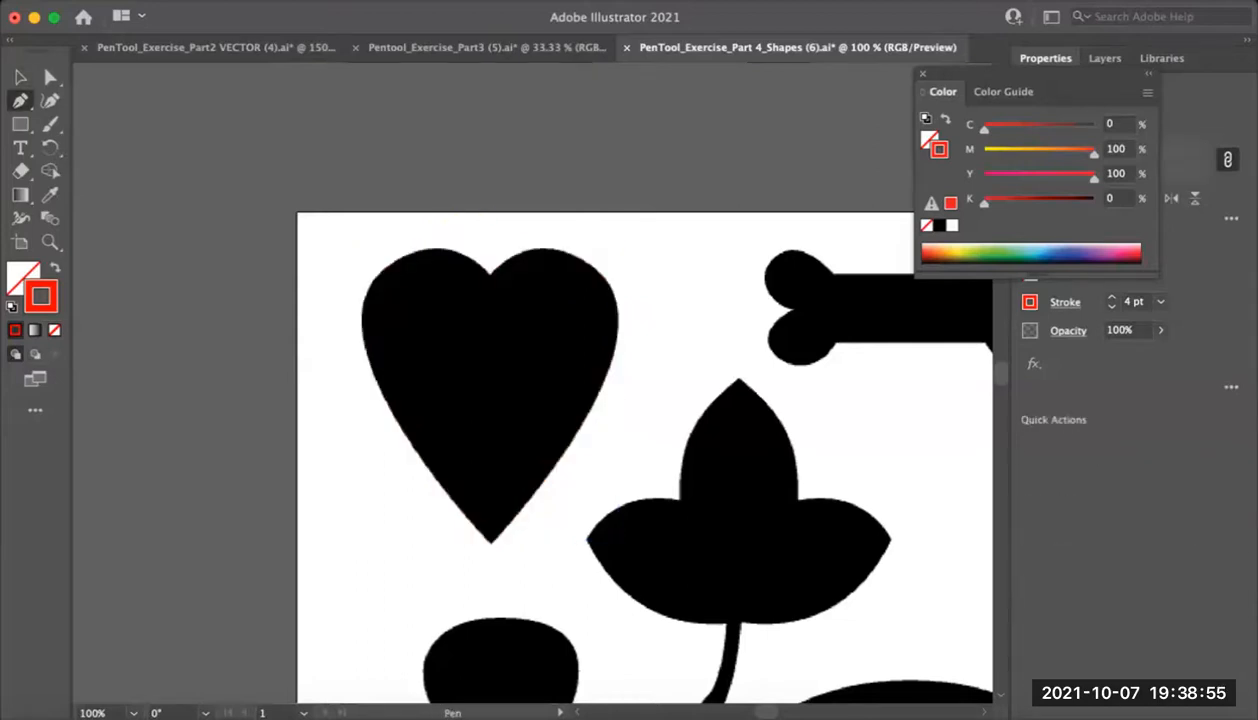
Start a new Pen path at the heart's top notch and curve one segment over the left lobe
key(super+equal)
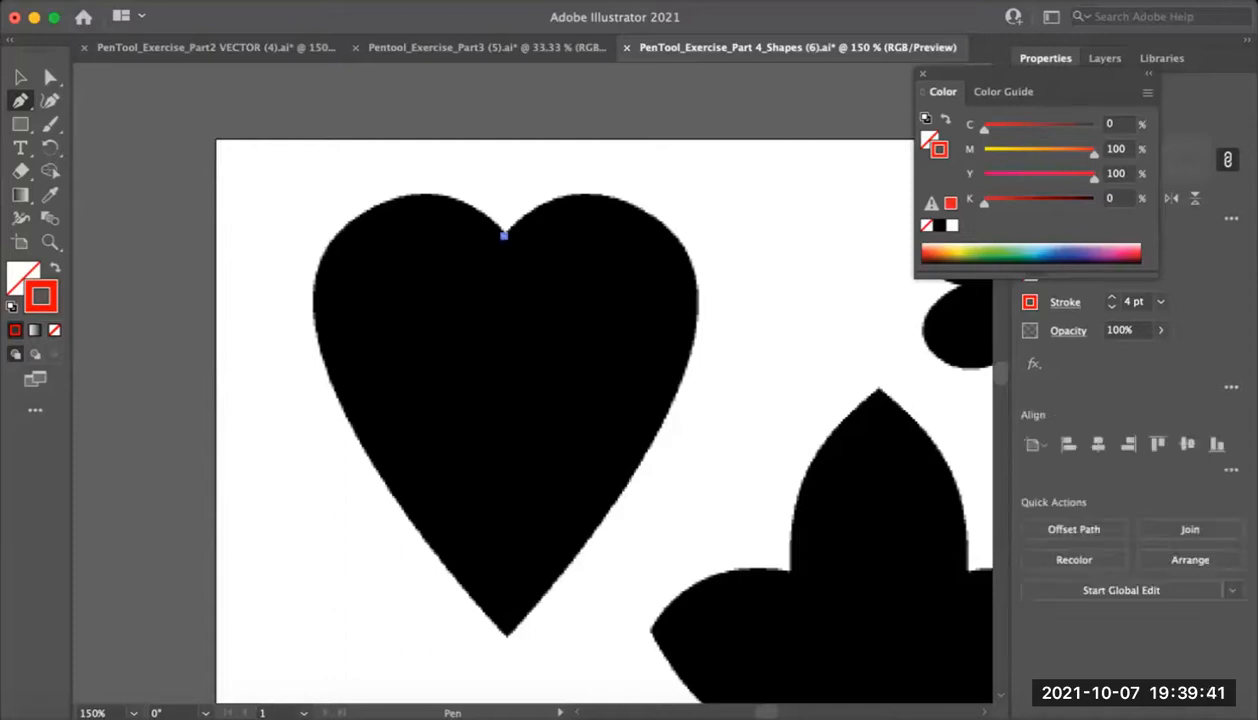
drag(504, 235, 386, 184)
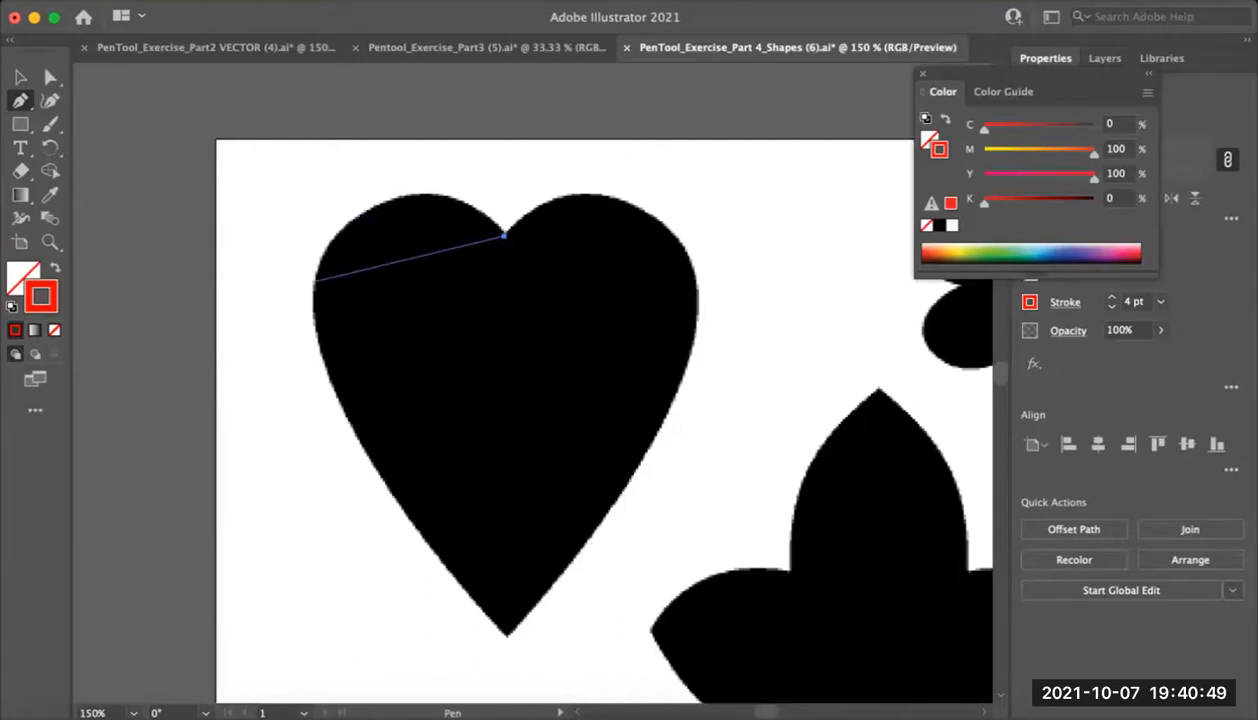
click(316, 269)
drag(316, 269, 232, 418)
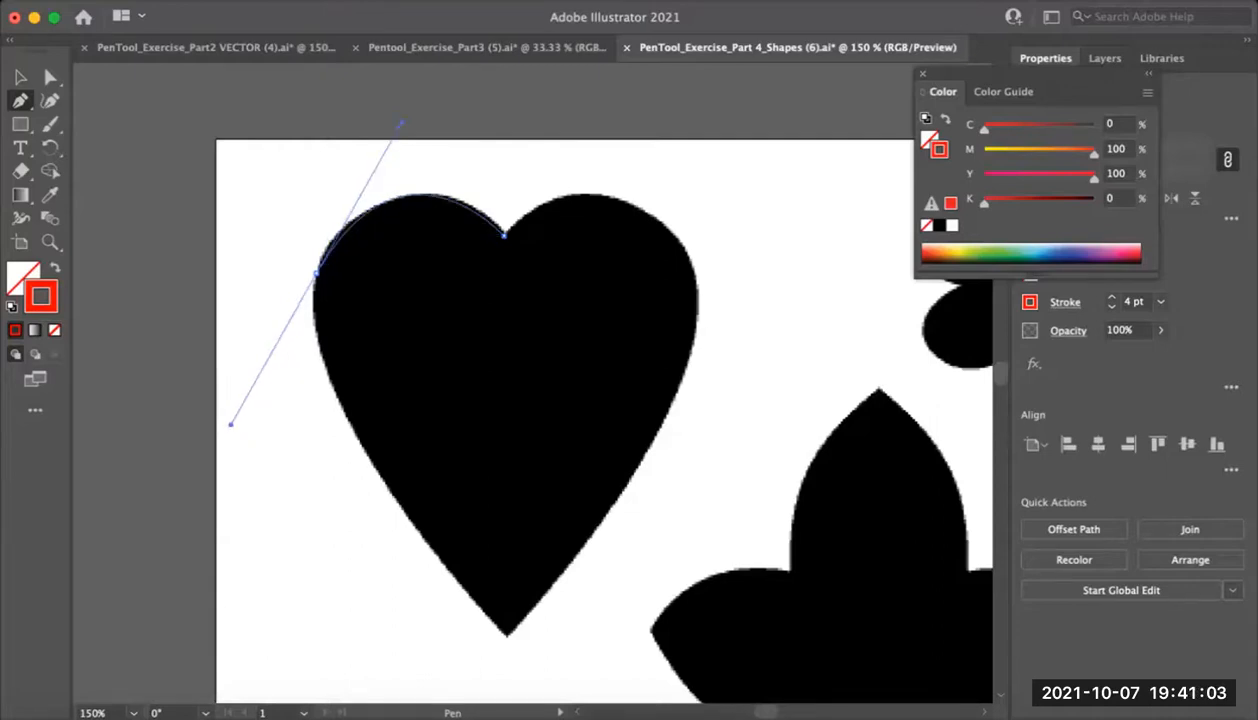
drag(231, 424, 227, 399)
key(super+z)
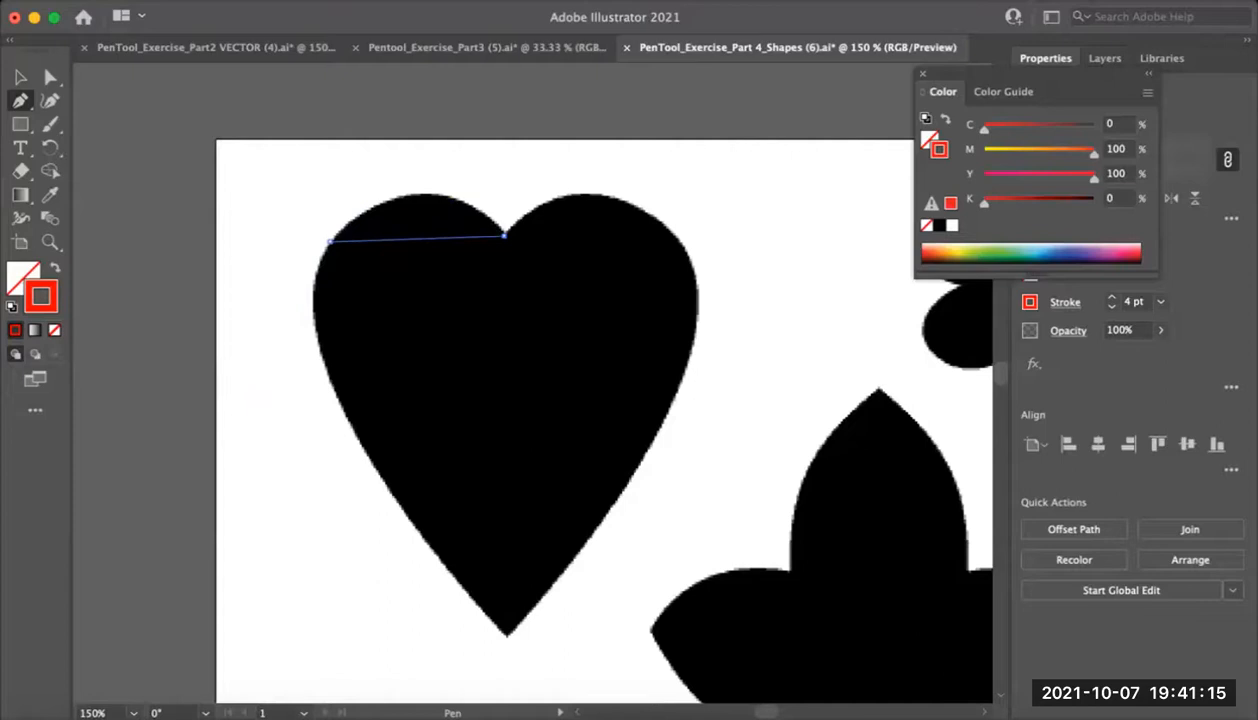
drag(330, 241, 224, 345)
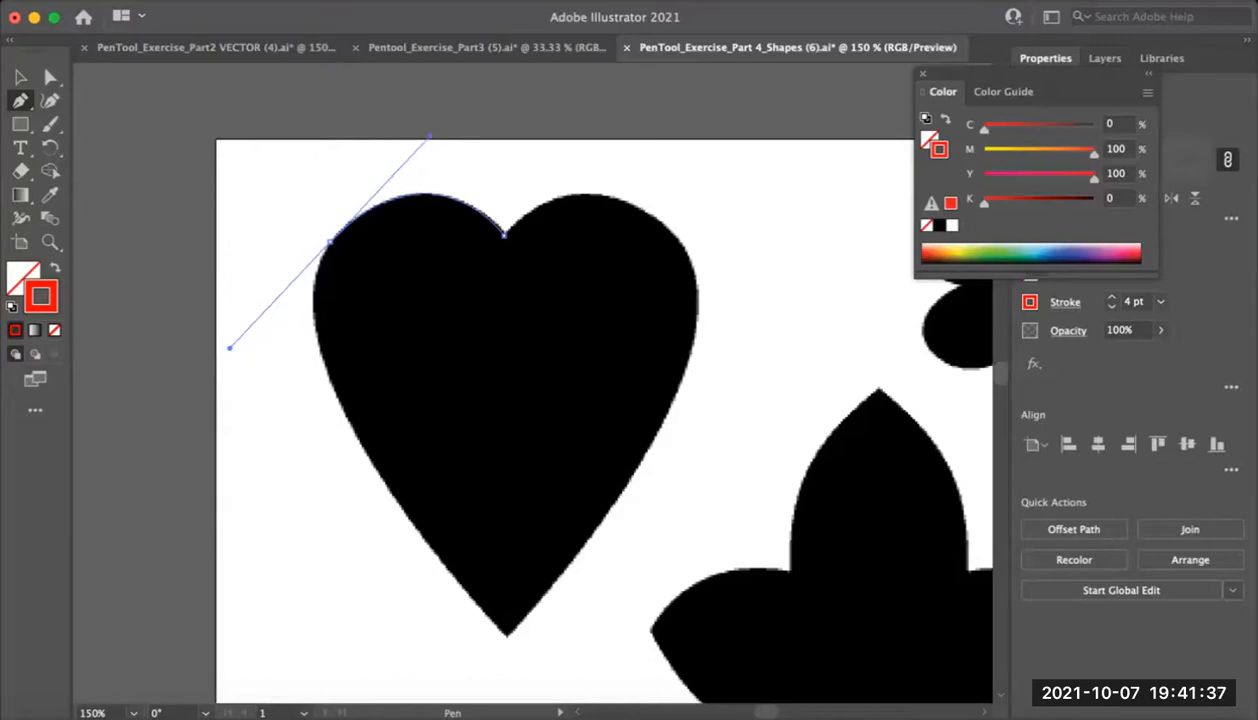
mouse_move(225, 345)
mouse_down()
mouse_move(236, 351)
mouse_move(218, 345)
mouse_move(240, 334)
mouse_move(228, 340)
mouse_up()
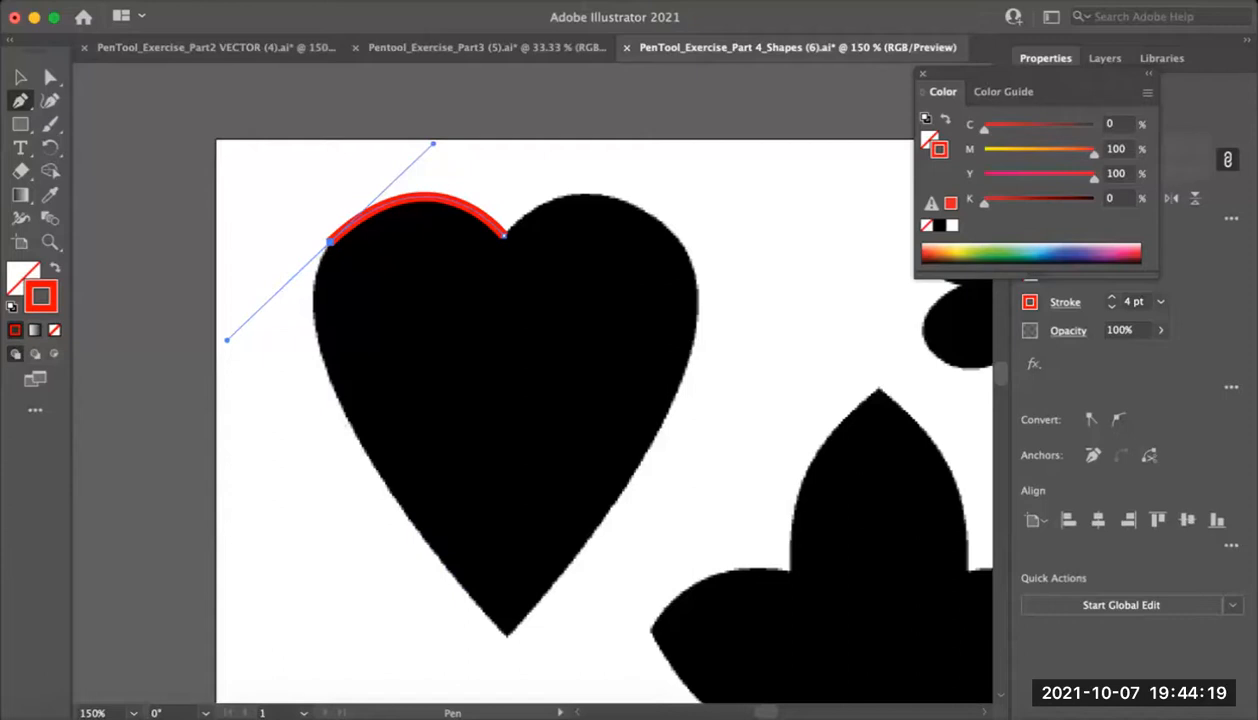
Remove the left lobe anchor's outgoing handle and curve the path down the left side to the bottom tip
click(330, 242)
drag(330, 241, 269, 358)
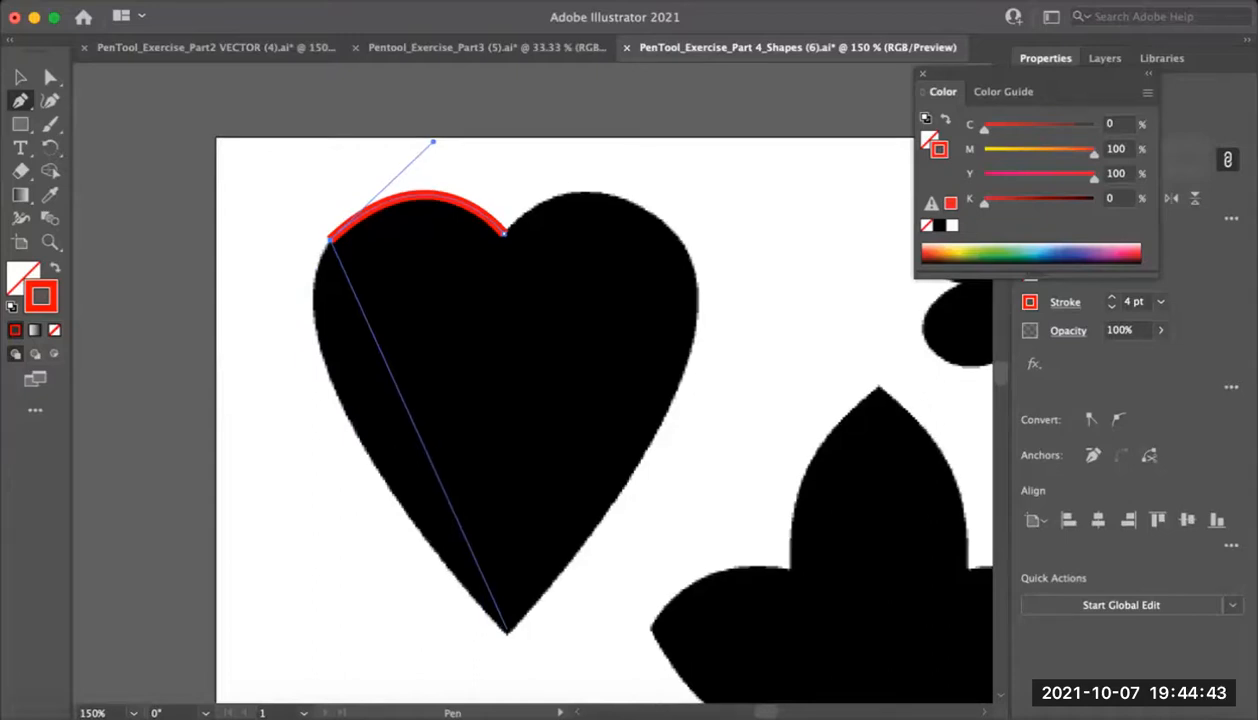
key(super+minus)
drag(507, 630, 621, 491)
drag(517, 430, 536, 591)
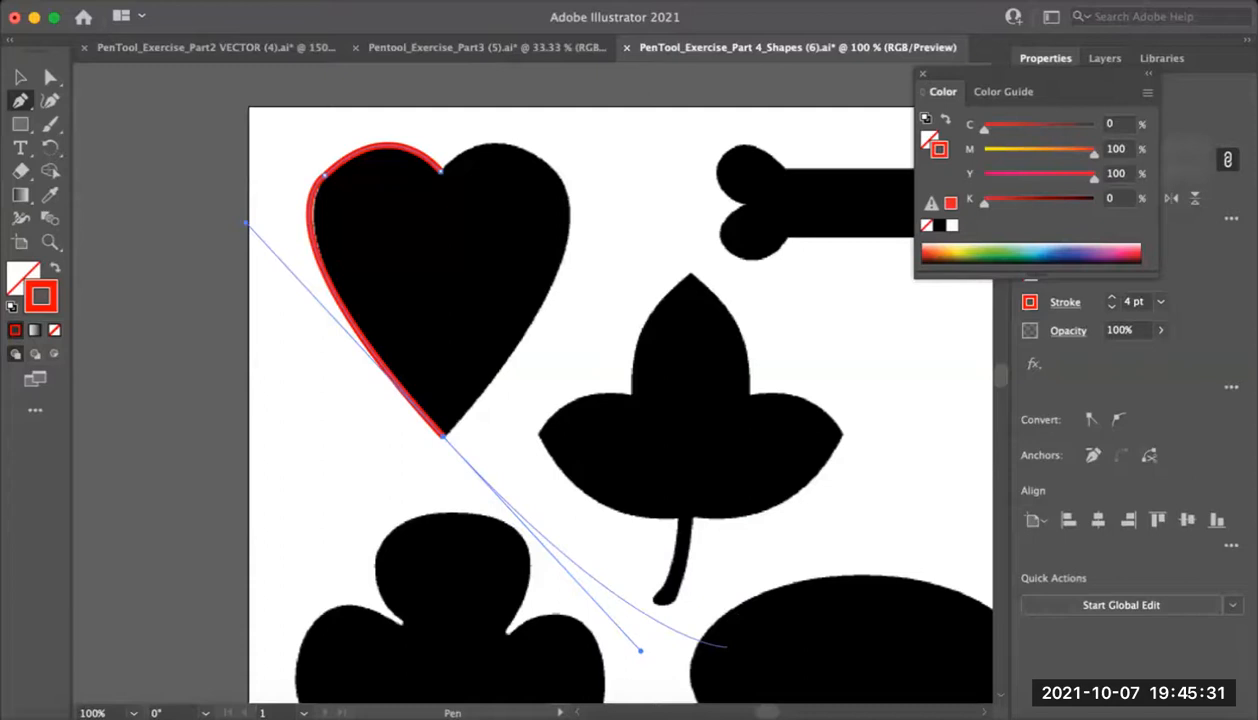
click(208, 712)
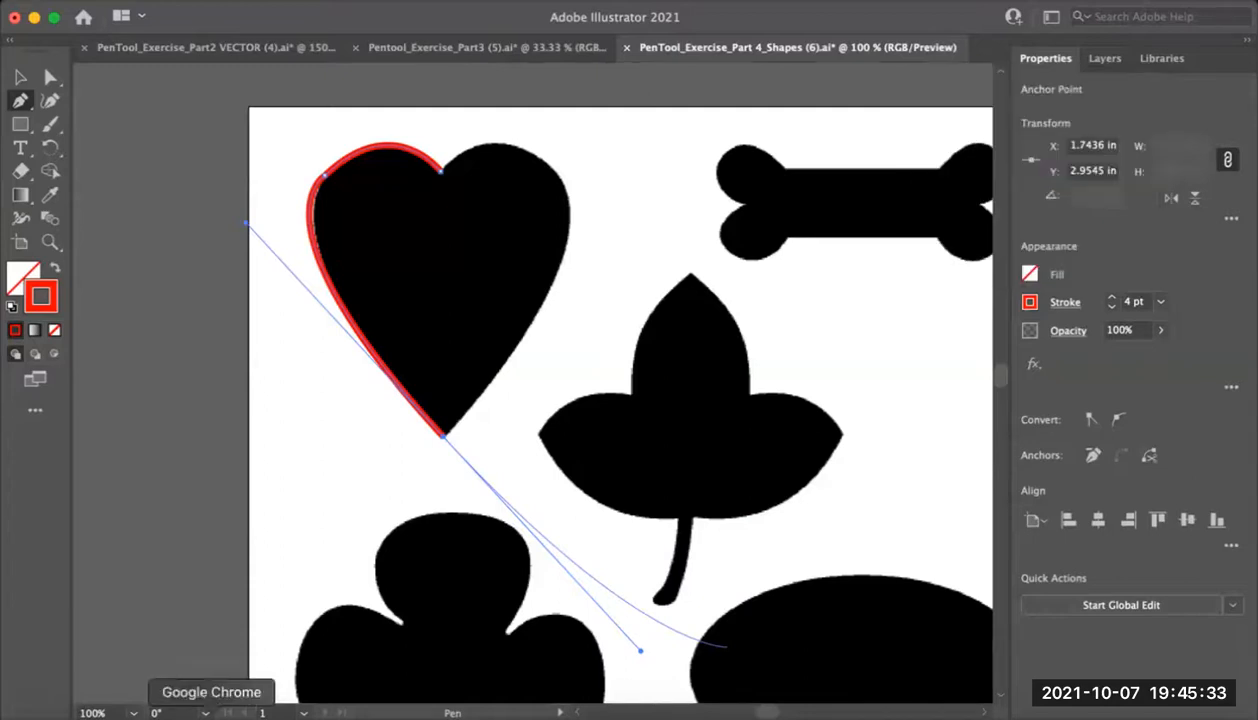
mouse_move(435, 412)
mouse_down()
mouse_move(438, 468)
mouse_move(508, 592)
mouse_move(652, 663)
mouse_move(640, 568)
mouse_move(502, 434)
mouse_move(436, 414)
mouse_up()
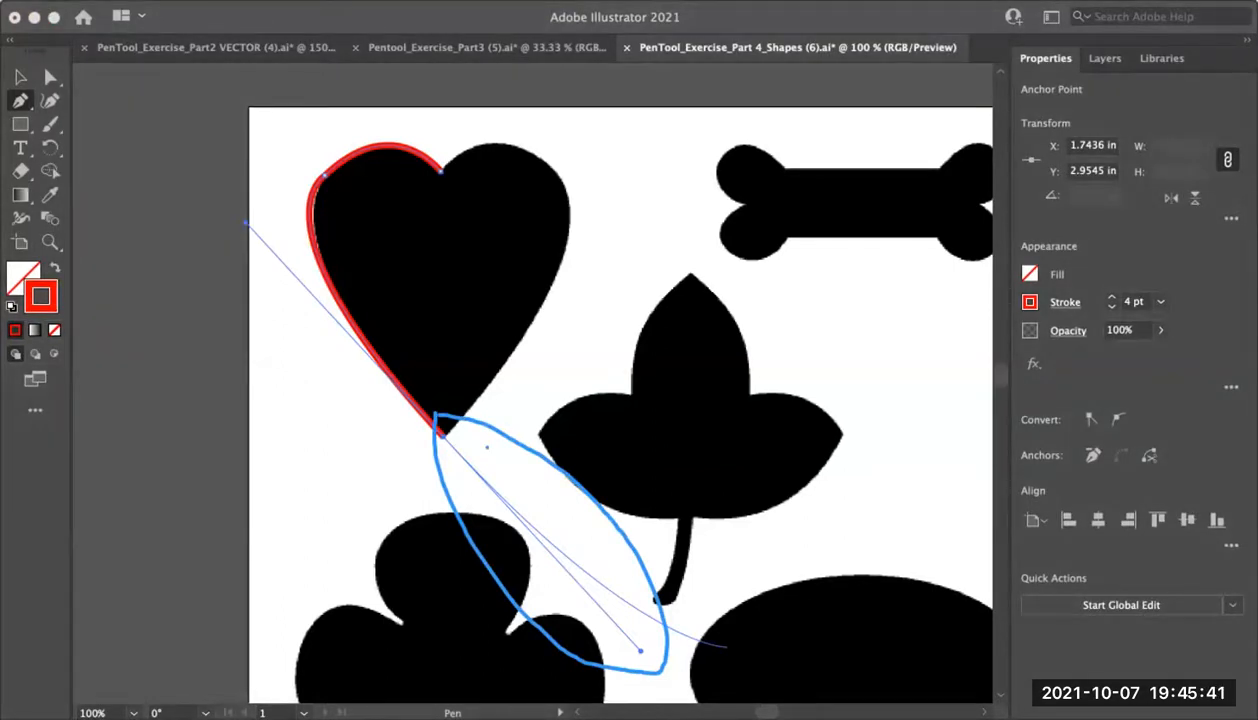
key(F6)
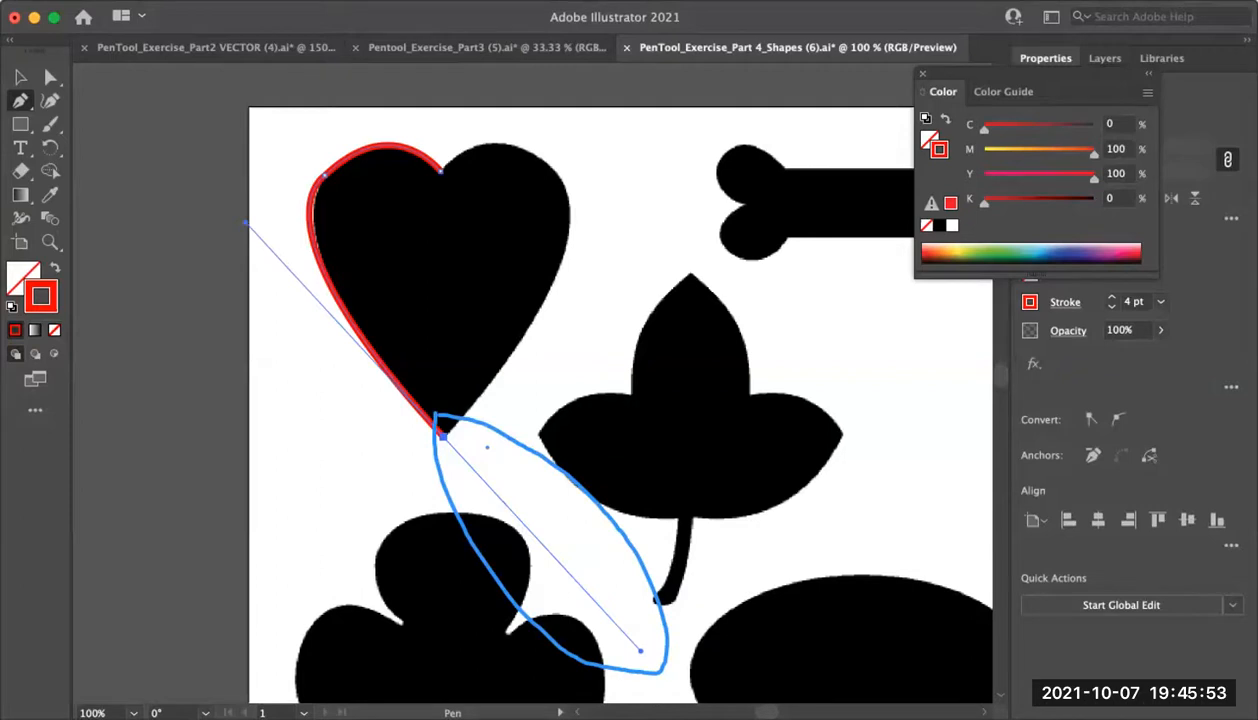
Remove the outgoing direction handle from the anchor at the heart's bottom tip
click(442, 437)
drag(442, 437, 988, 585)
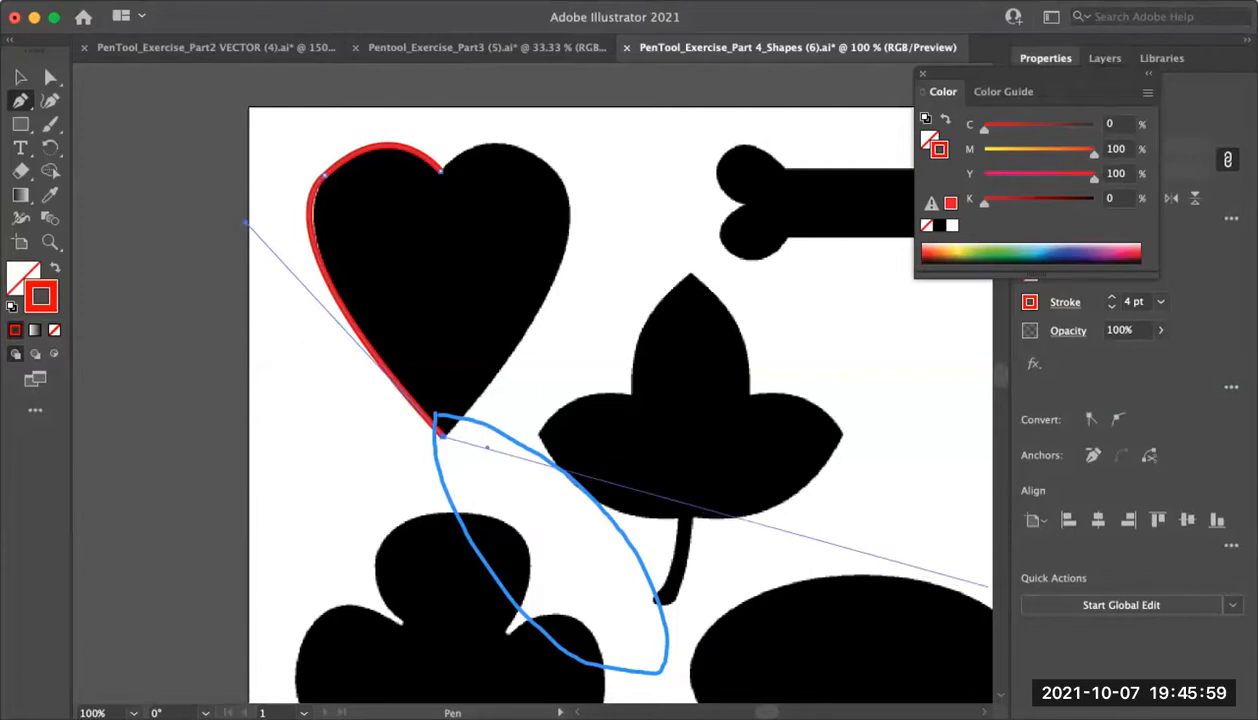
mouse_move(988, 585)
mouse_down()
mouse_move(486, 588)
mouse_move(546, 324)
mouse_move(536, 270)
mouse_move(557, 216)
mouse_move(558, 245)
mouse_up()
scroll(558, 262, up, 2)
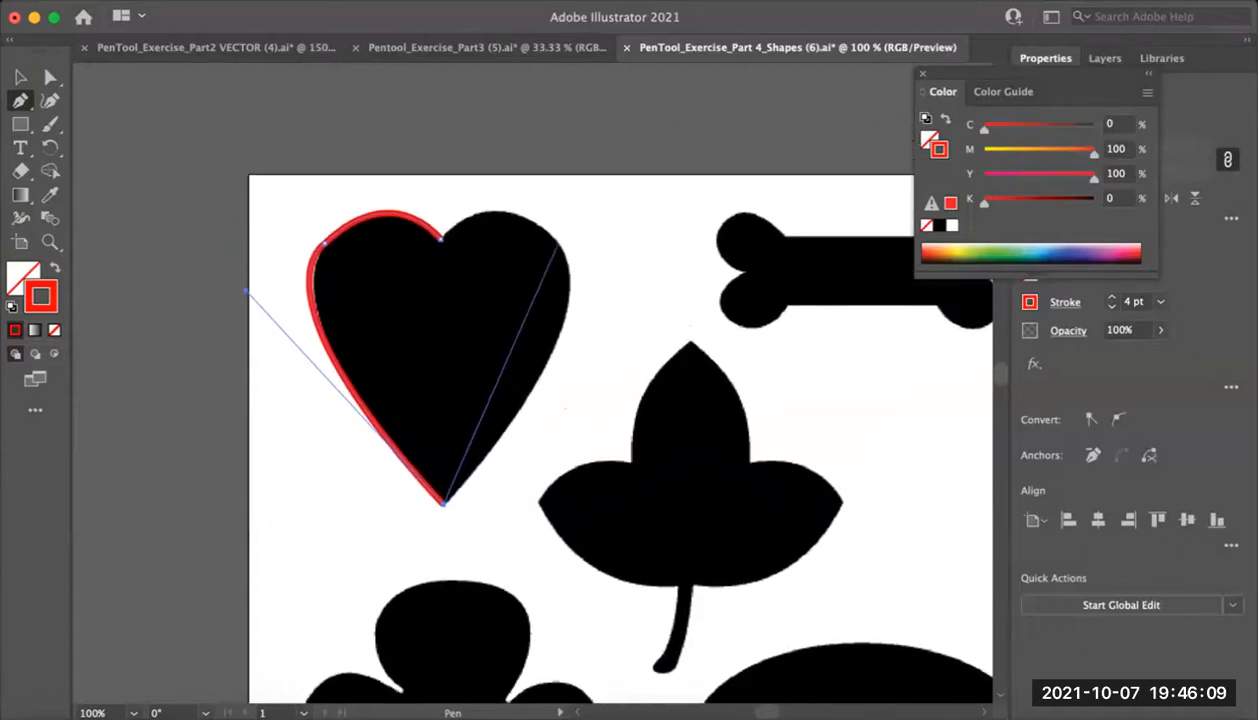
Close the floating Color panel
click(443, 502)
drag(443, 502, 909, 74)
click(922, 74)
drag(600, 275, 651, 259)
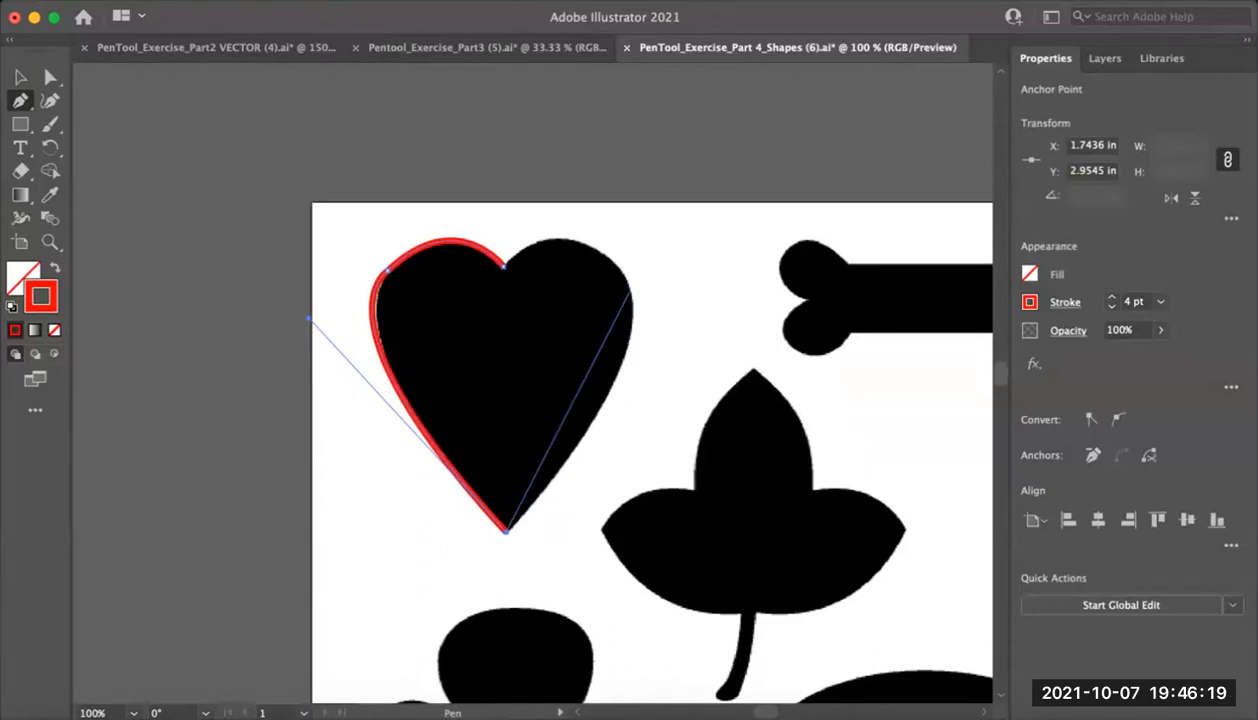
Curve the path up the heart's right side to the right lobe's outer edge and remove that anchor's outgoing handle
click(630, 291)
mouse_move(630, 291)
mouse_down()
mouse_move(630, 175)
mouse_move(615, 170)
mouse_move(609, 196)
mouse_move(605, 176)
mouse_move(618, 180)
mouse_move(606, 193)
mouse_up()
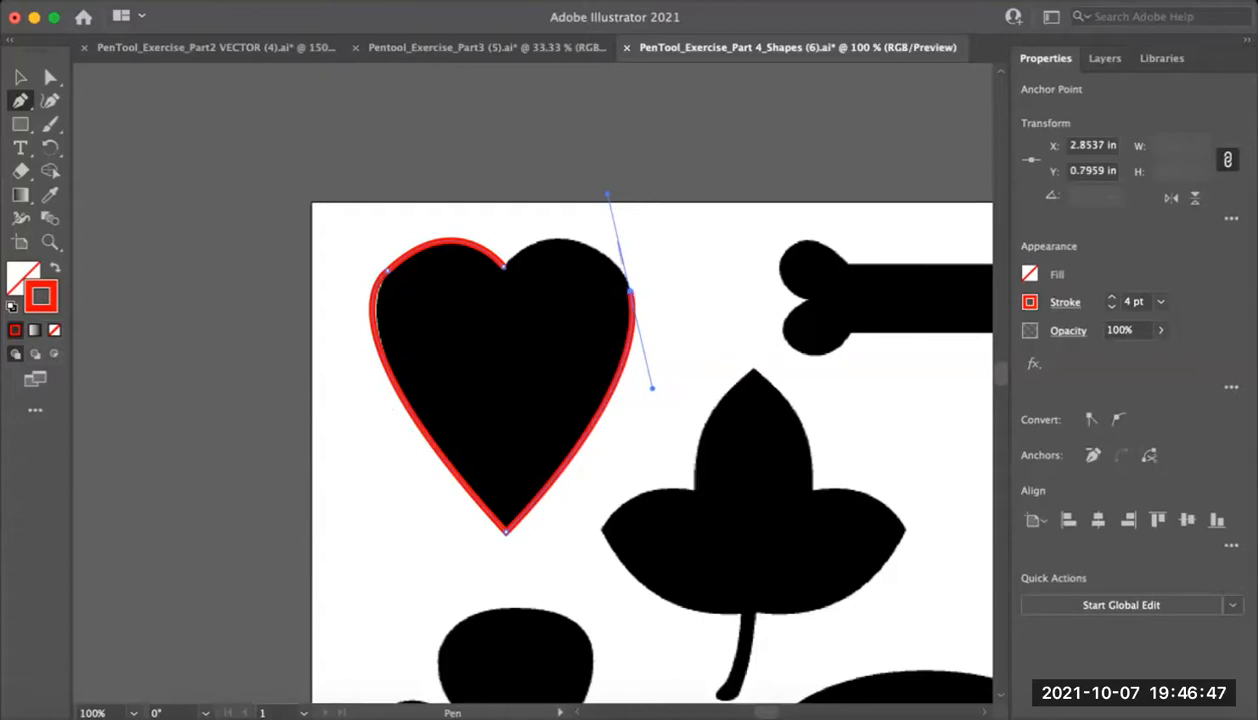
click(629, 291)
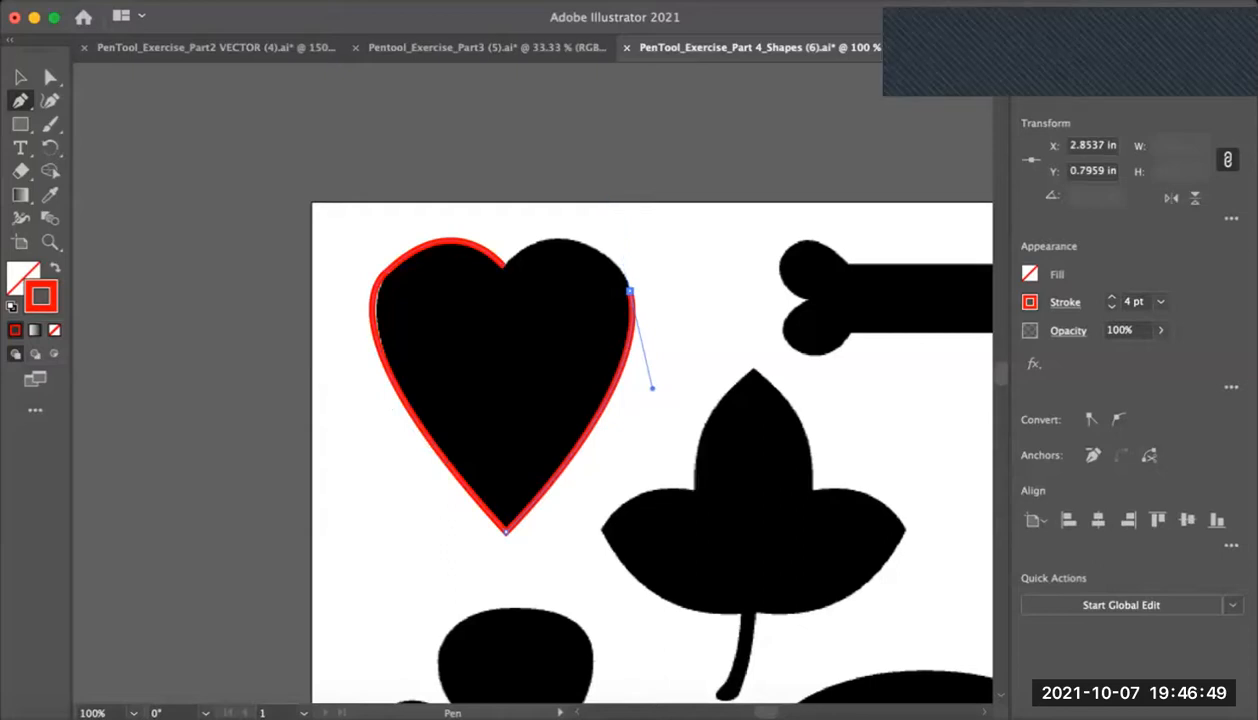
drag(629, 291, 590, 232)
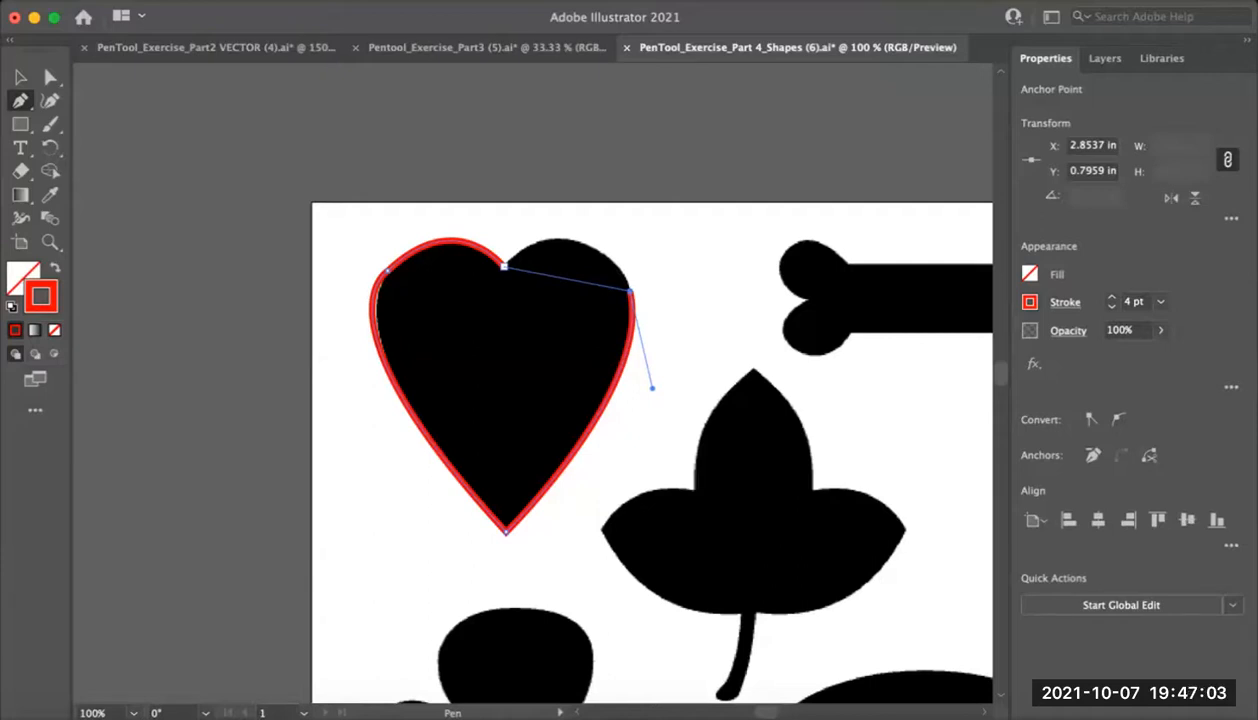
Close the path with a curve over the right lobe at the top notch, and delete the finished outline
drag(504, 266, 484, 375)
drag(524, 157, 590, 190)
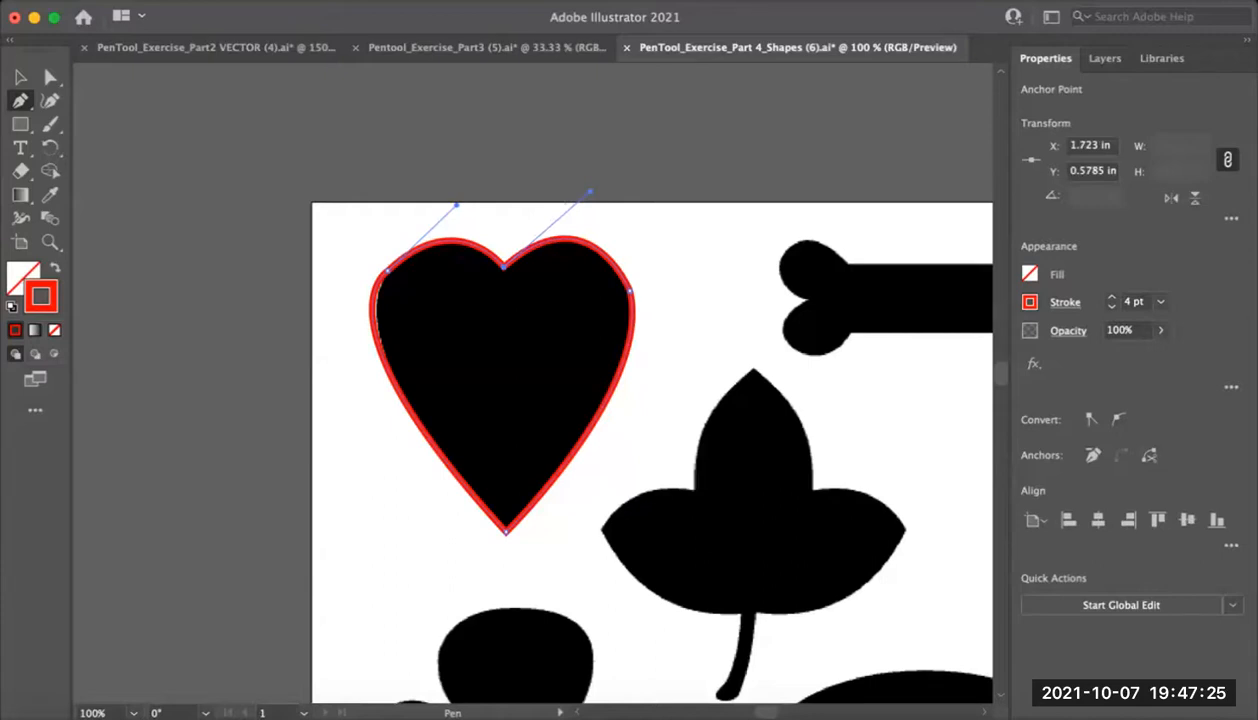
key(Delete)
key(Delete)
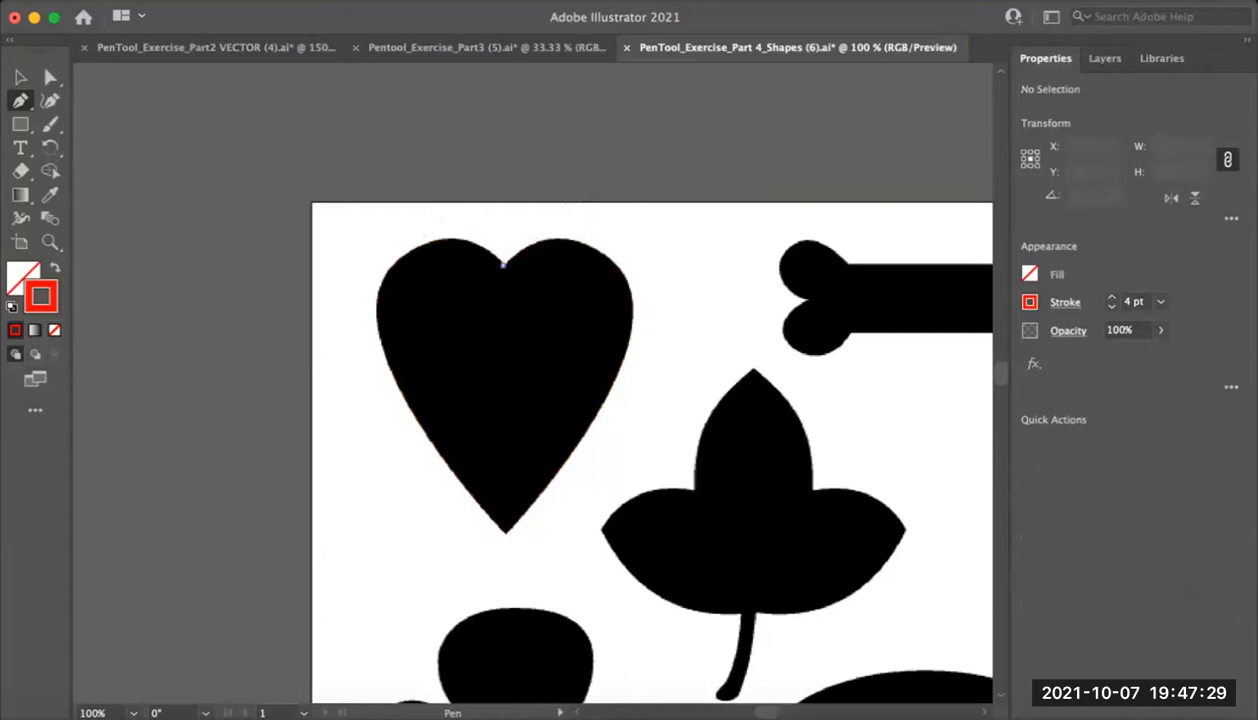
Restart the outline with a curve from the top notch over the left lobe, redirecting its outgoing handle down the left side
click(400, 258)
click(503, 265)
drag(400, 258, 461, 212)
drag(340, 305, 371, 370)
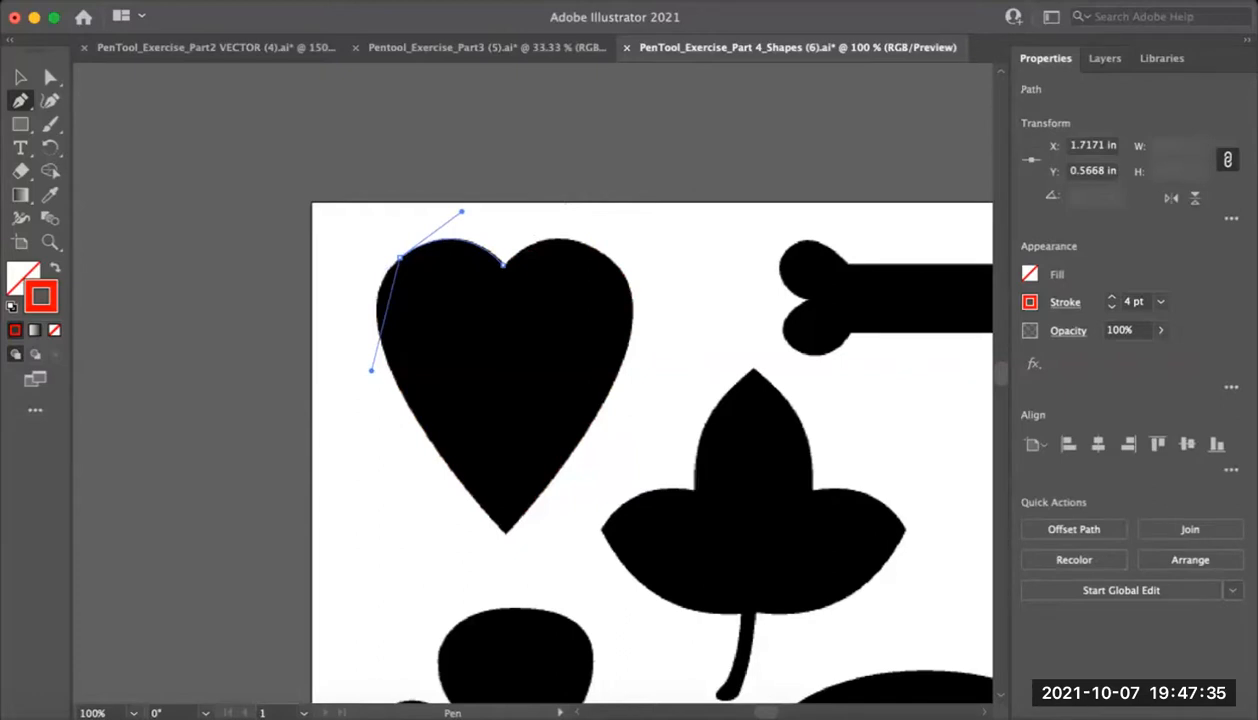
click(503, 265)
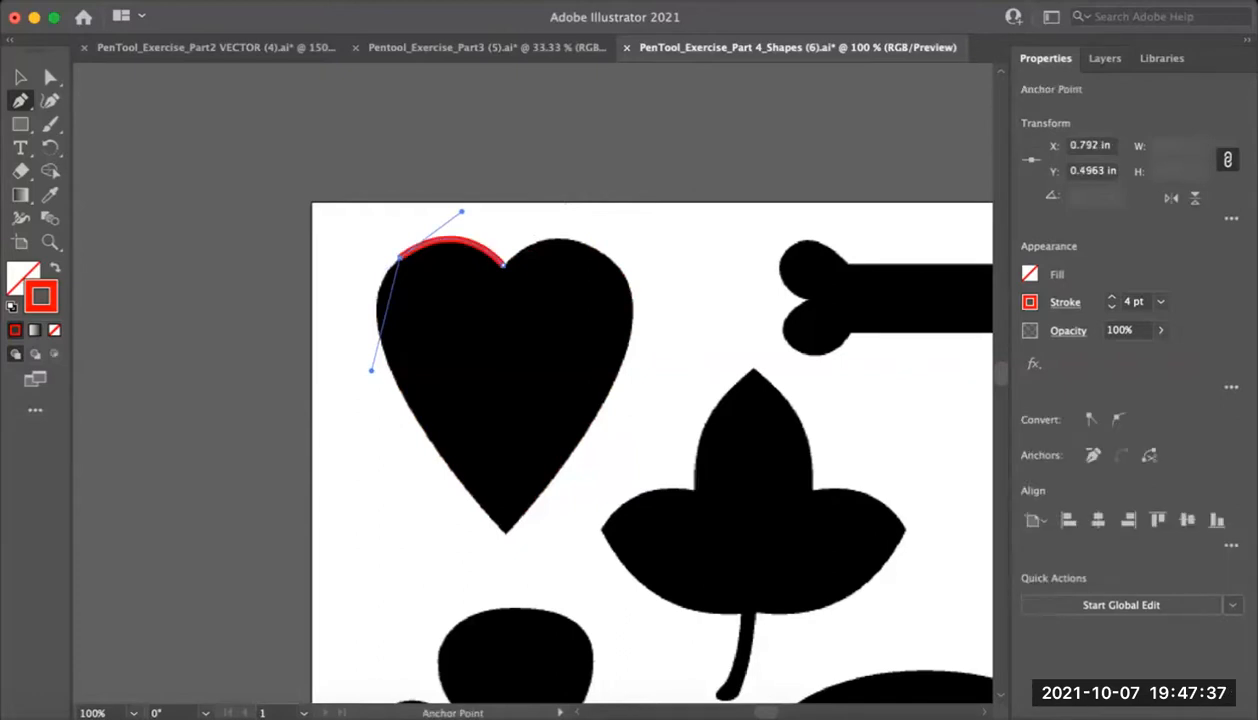
Curve the path to the heart's bottom tip and adjust the left lobe's lower handle to fit the left edge
scroll(650, 400, down, 5)
drag(505, 281, 624, 423)
scroll(650, 400, up, 3)
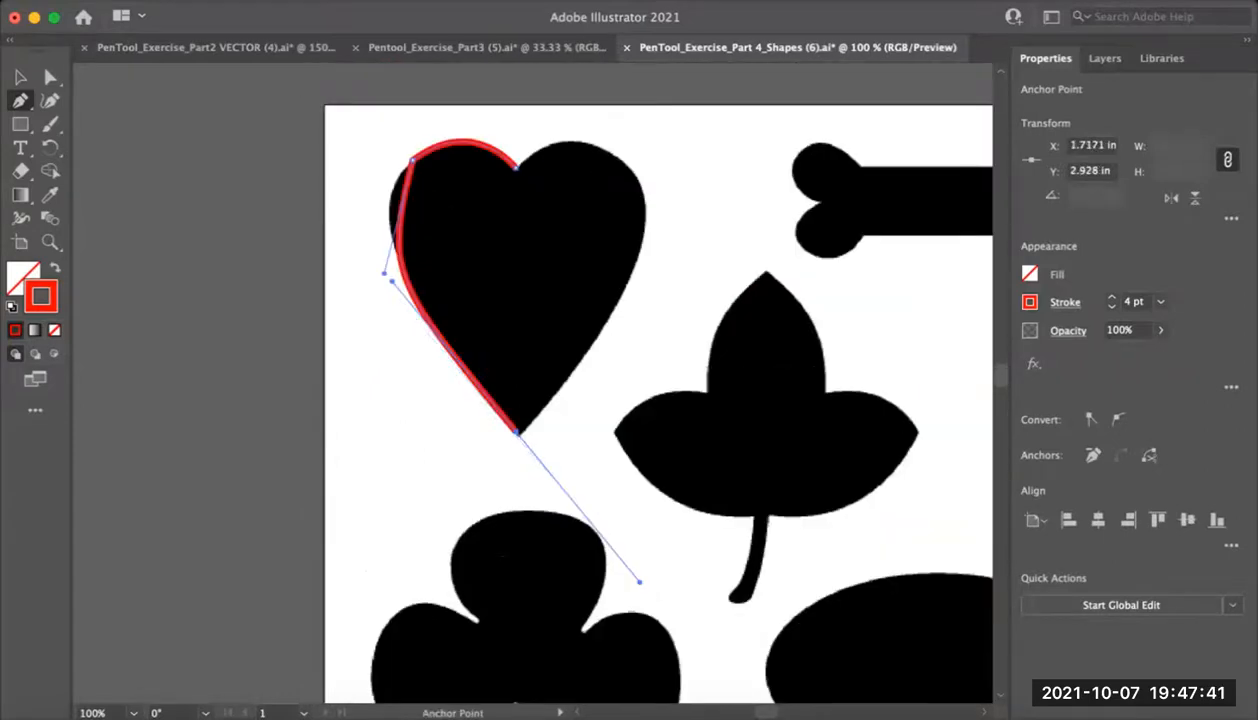
alt+click(517, 432)
drag(371, 203, 369, 210)
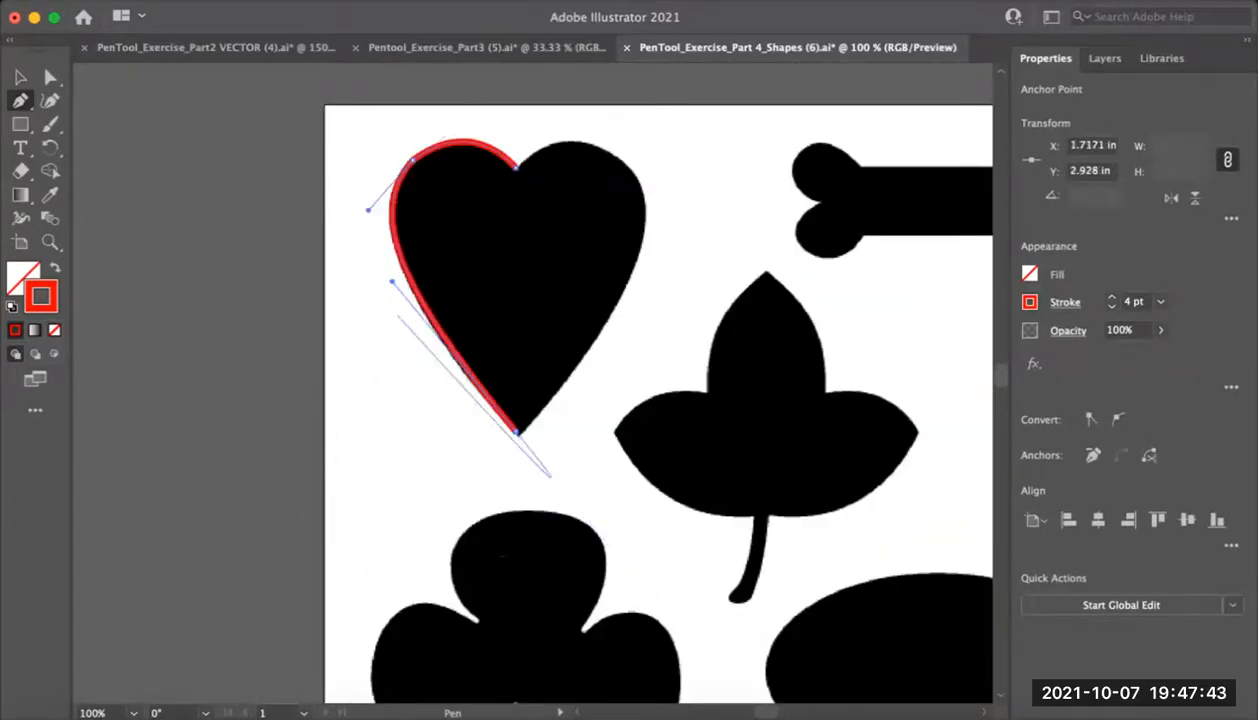
click(517, 432)
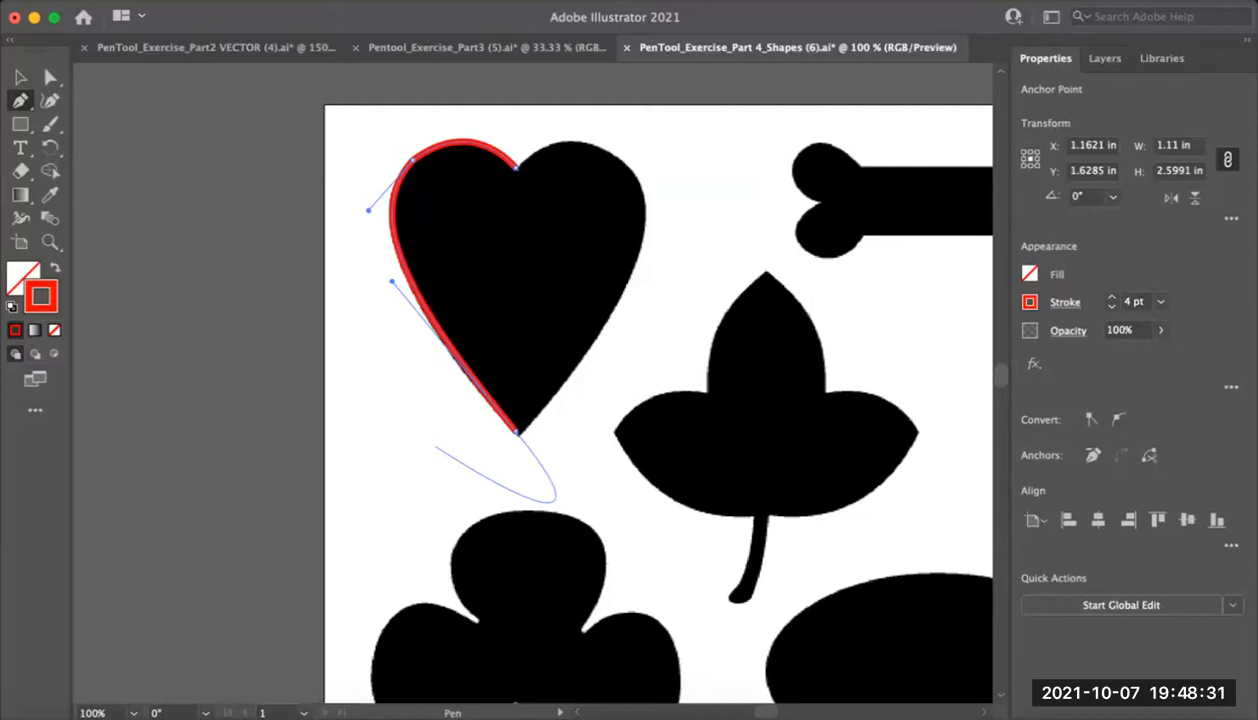
Undo the partial heart outline back to an empty selection
key(ctrl+z)
key(ctrl+z)
key(ctrl+z)
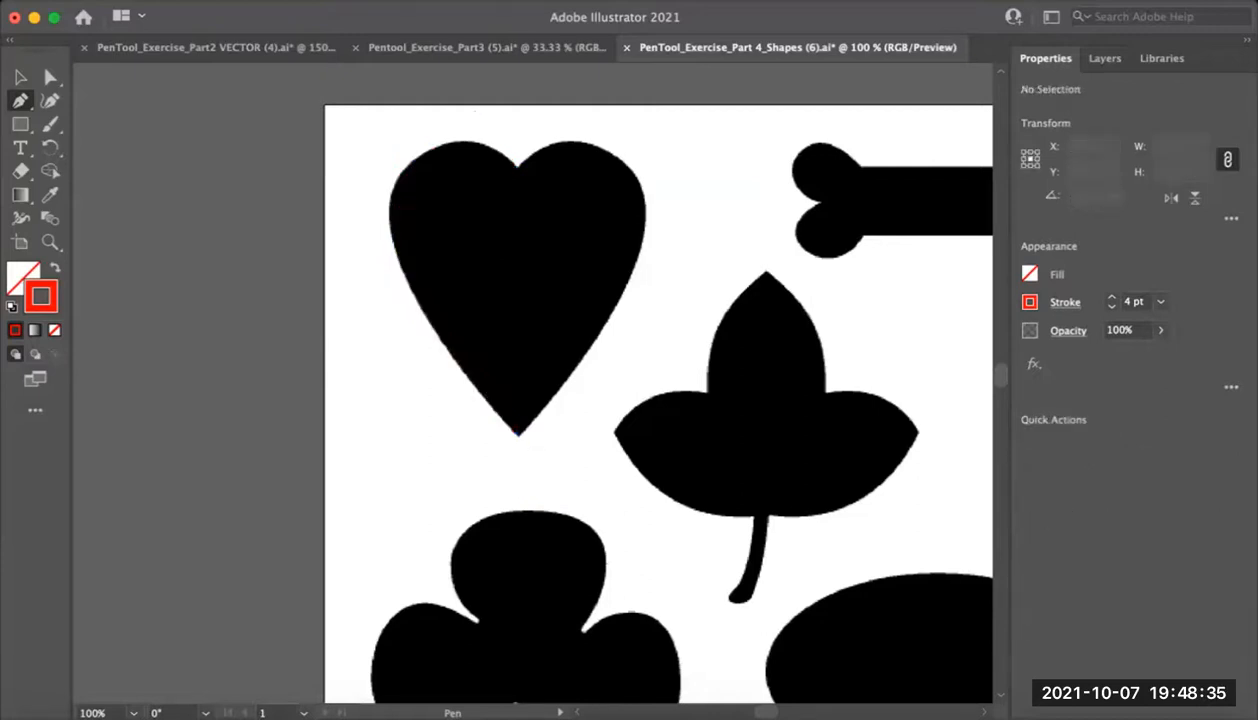
Start outlining the three-lobed leaf at its top point and curve the path down the middle lobe's left edge to the left notch
drag(650, 400, 386, 337)
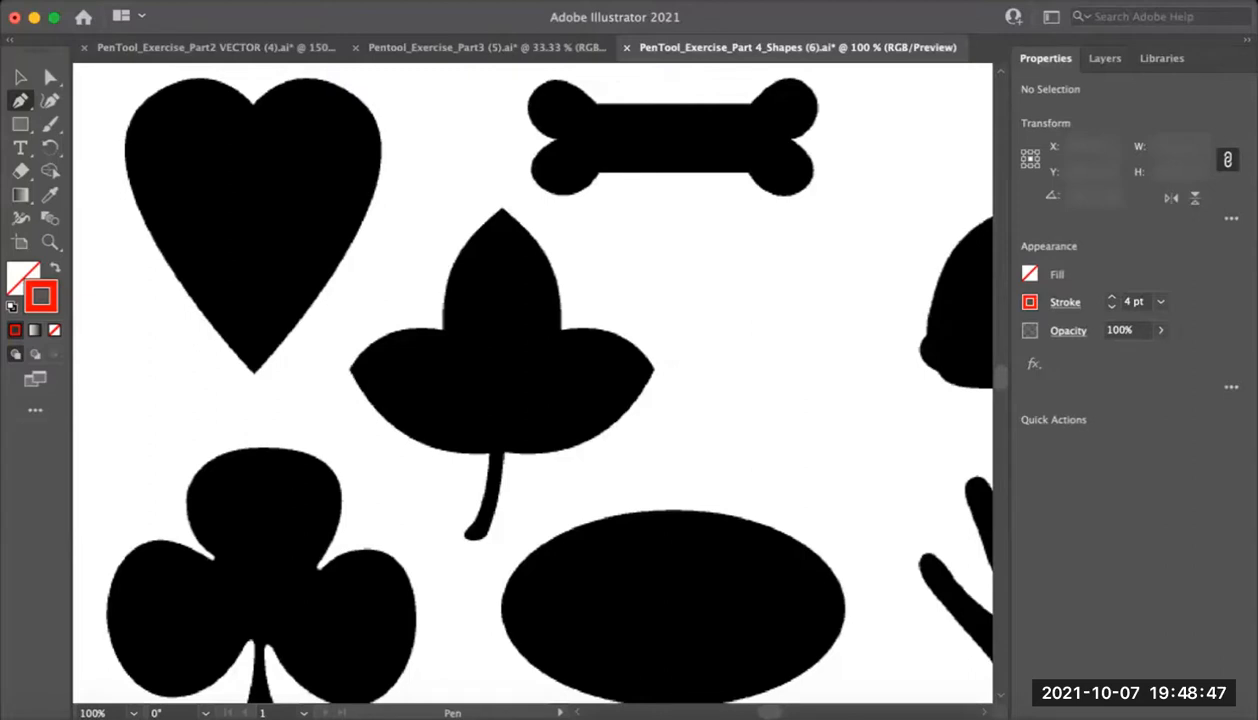
scroll(506, 108, up, 3)
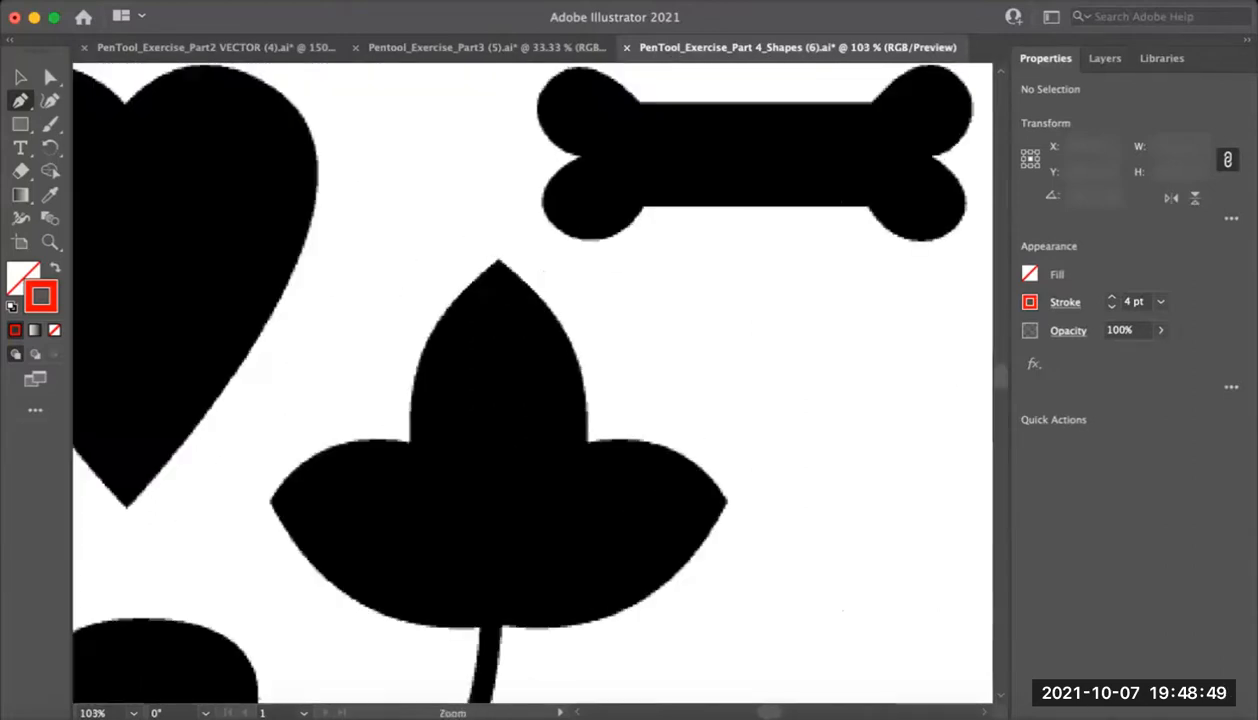
scroll(506, 380, up, 2)
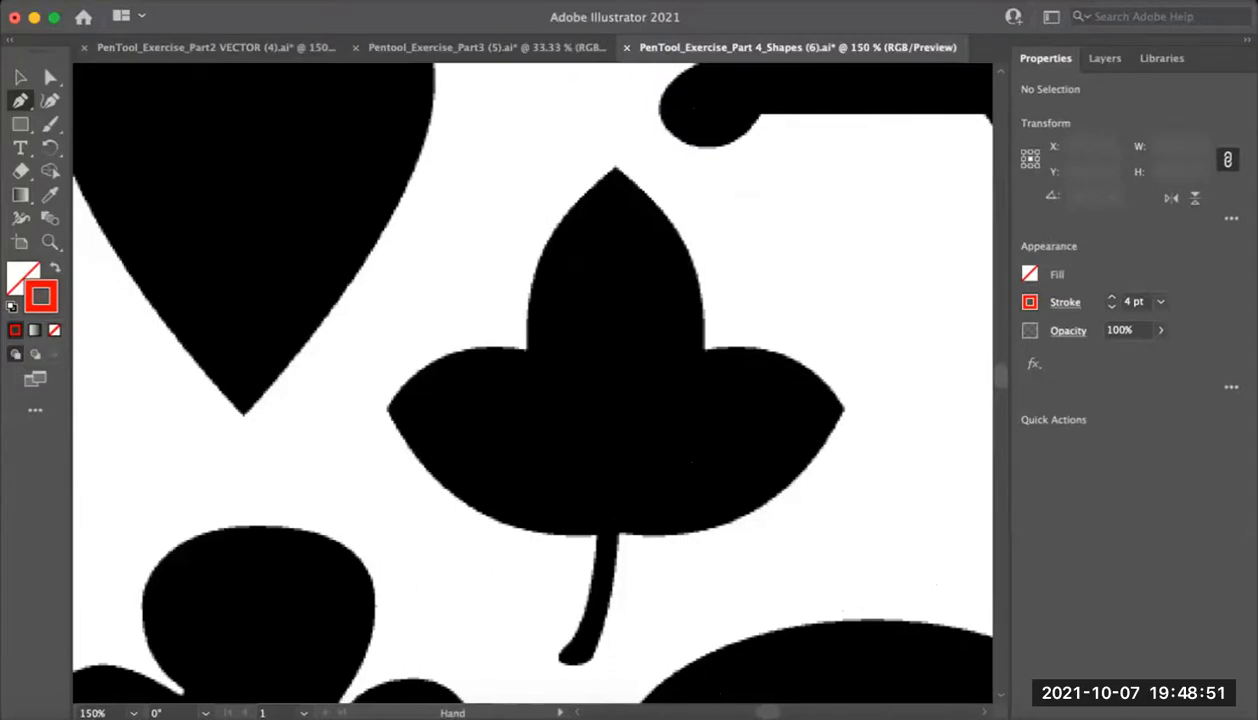
drag(615, 168, 593, 235)
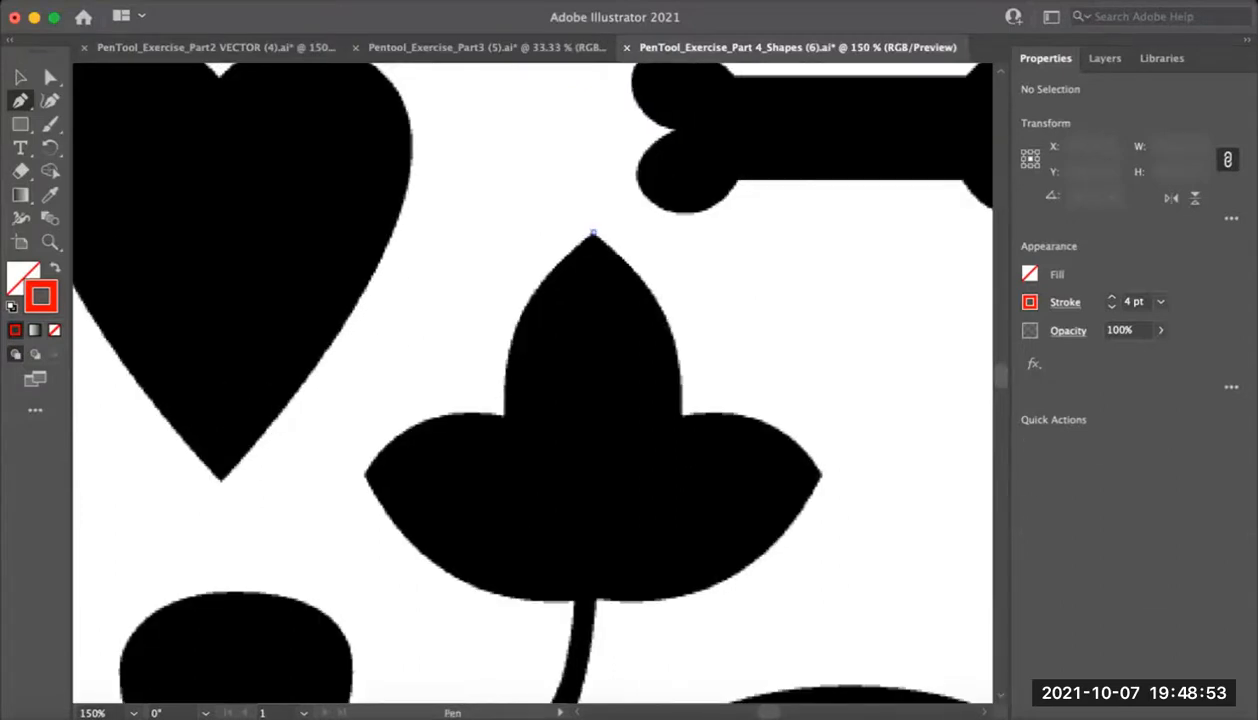
click(593, 233)
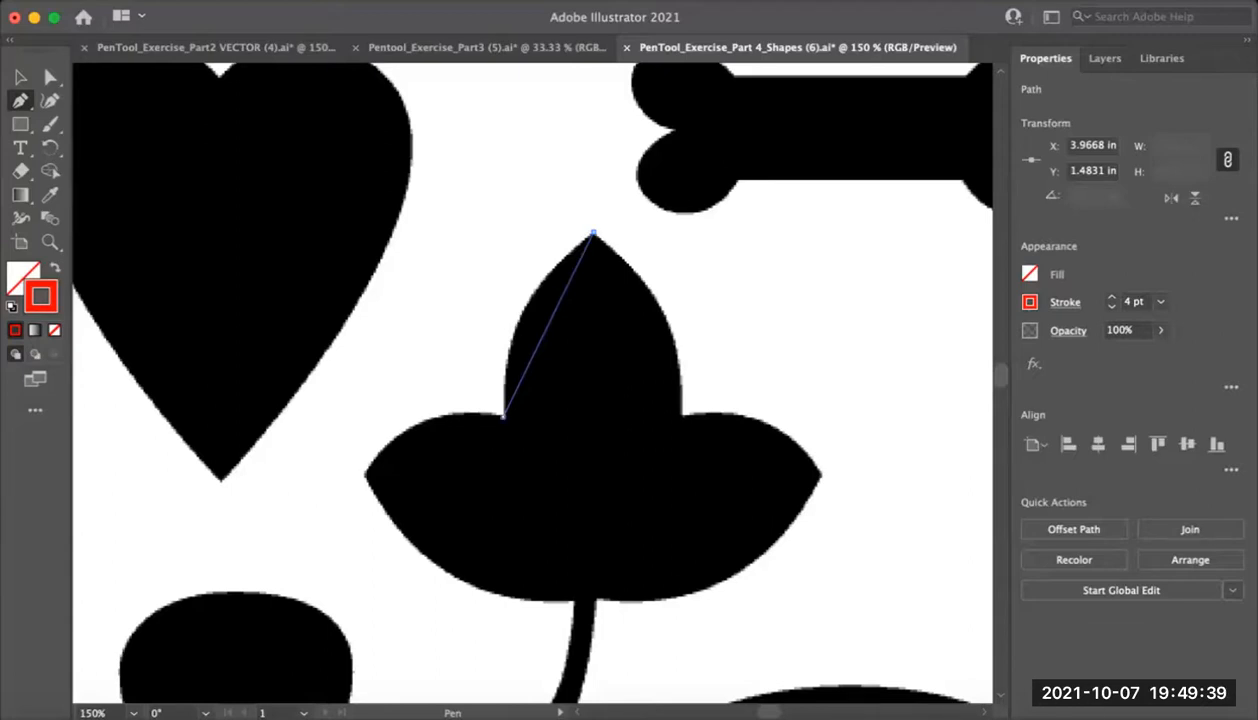
mouse_move(503, 417)
mouse_down()
mouse_move(500, 548)
mouse_move(519, 524)
mouse_move(508, 522)
mouse_move(512, 542)
mouse_up()
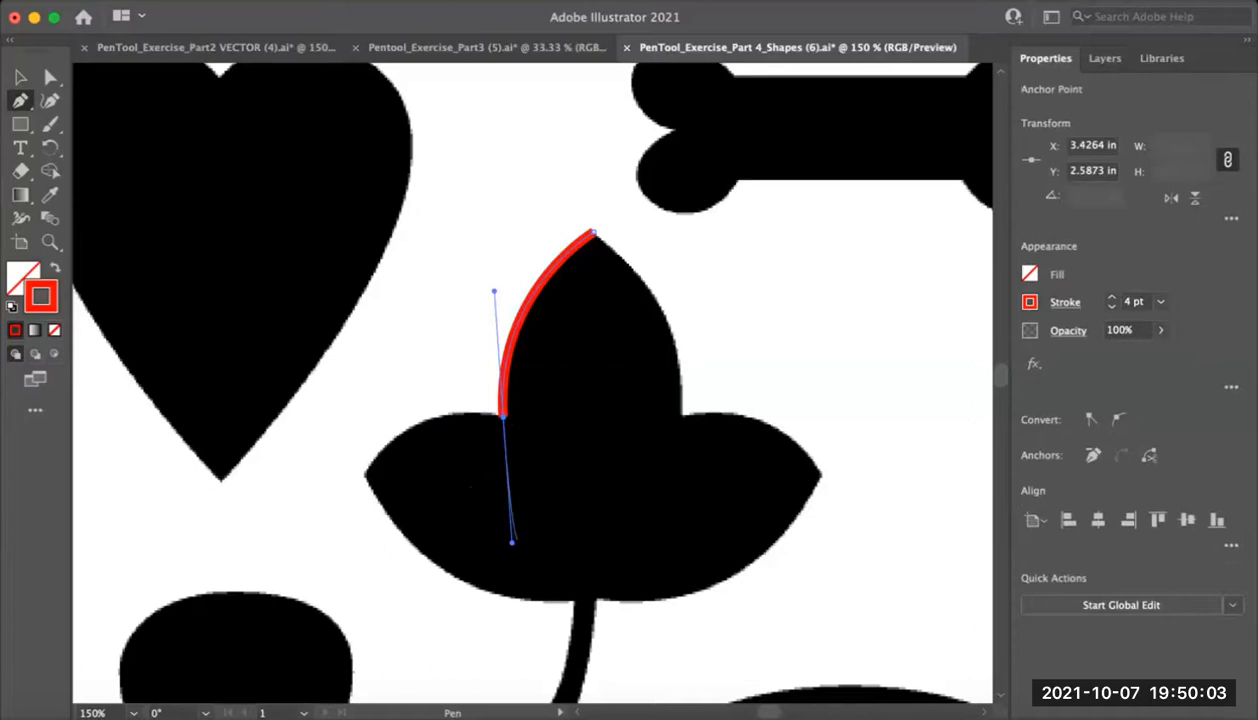
Remove the left notch anchor's outgoing handle, curve the path over the left lobe to its tip, and remove the tip's outgoing handle
click(365, 474)
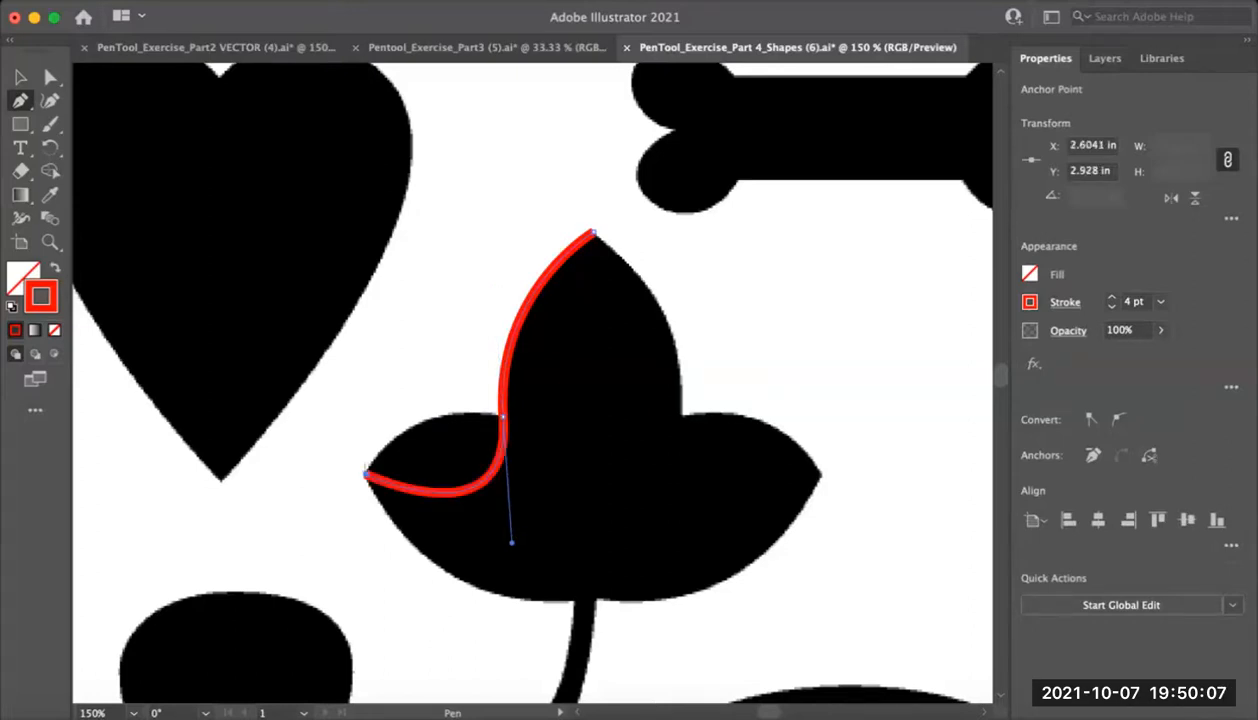
key(super+z)
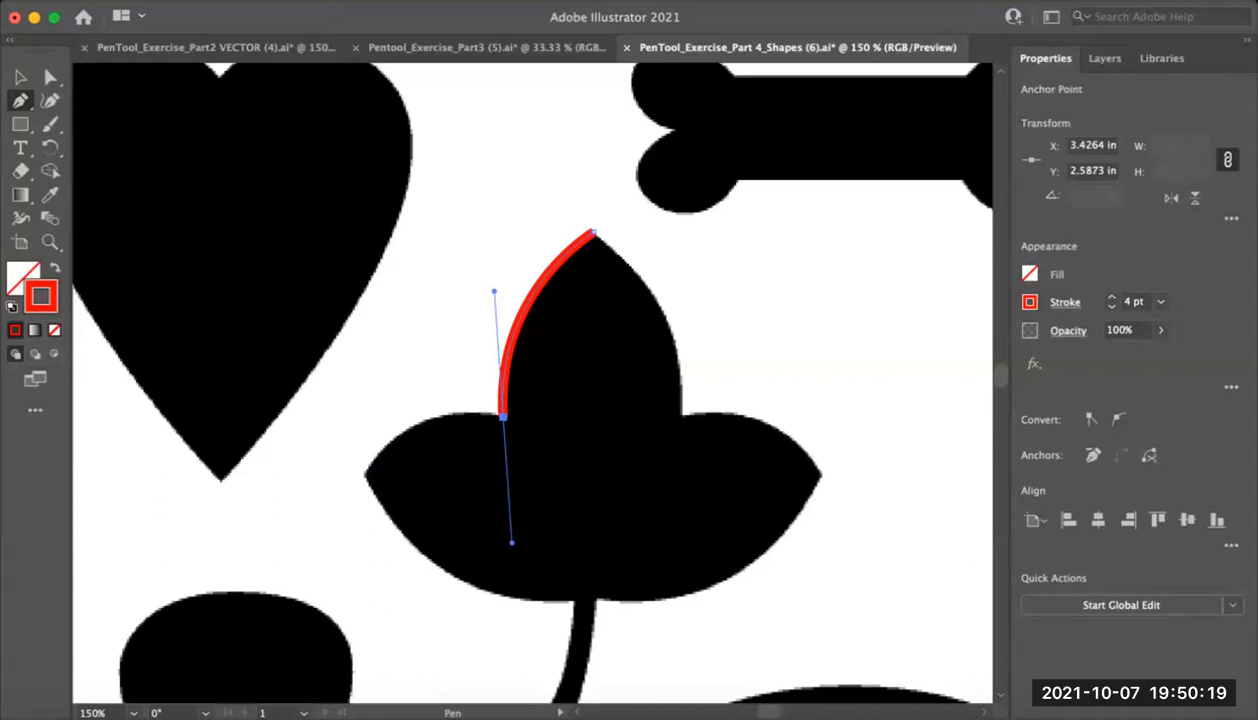
click(503, 416)
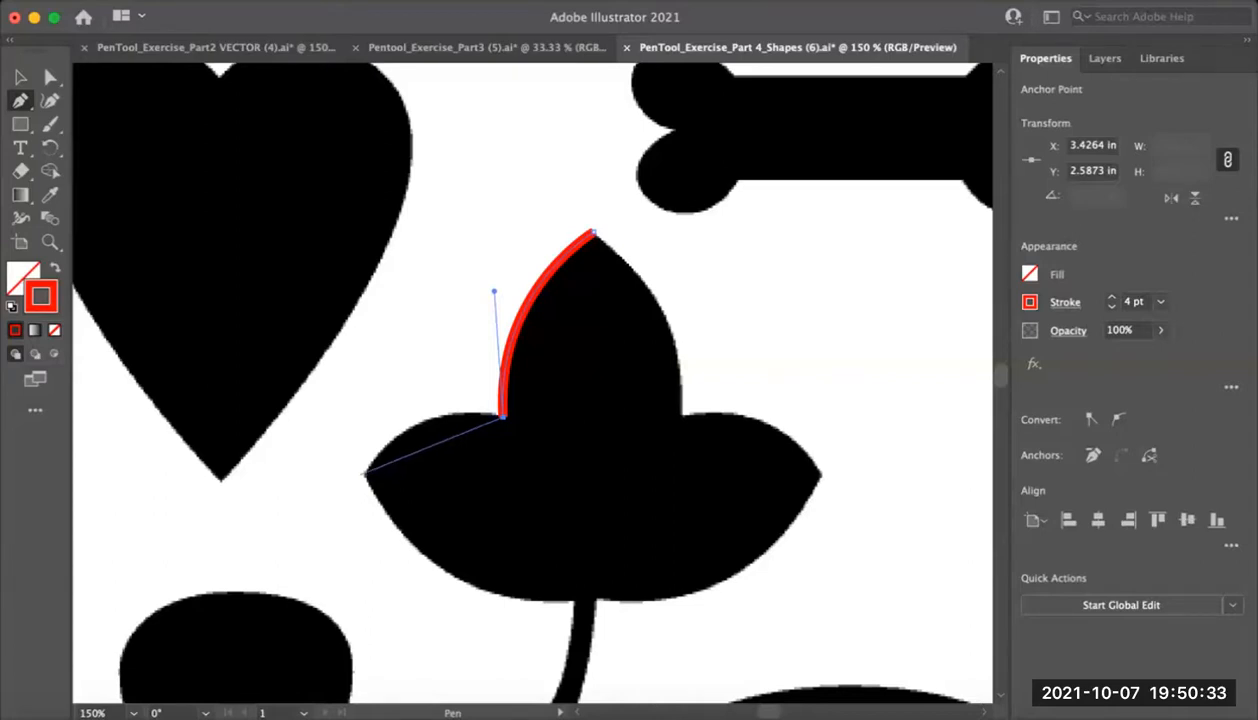
mouse_move(366, 475)
mouse_down()
mouse_move(366, 539)
mouse_move(322, 561)
mouse_up()
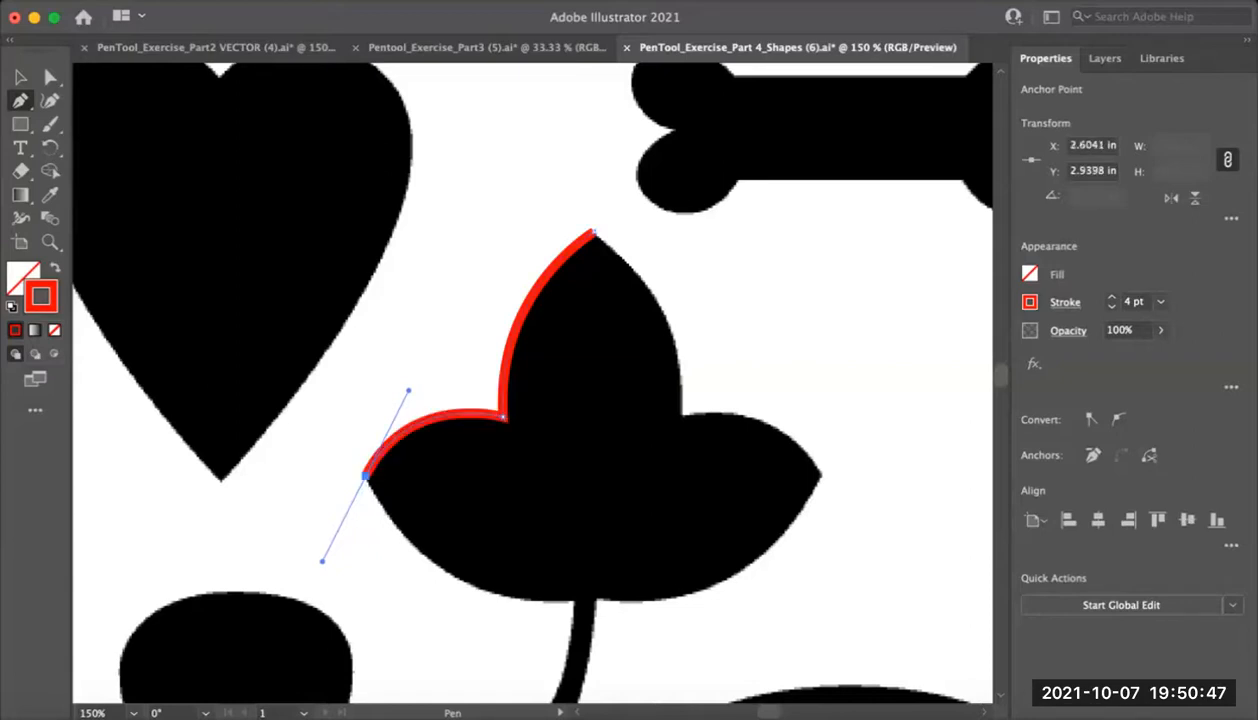
click(366, 476)
Curve the path along the left lobe's underside to the stem's left junction and remove that anchor's outgoing handle
scroll(370, 476, down, 5)
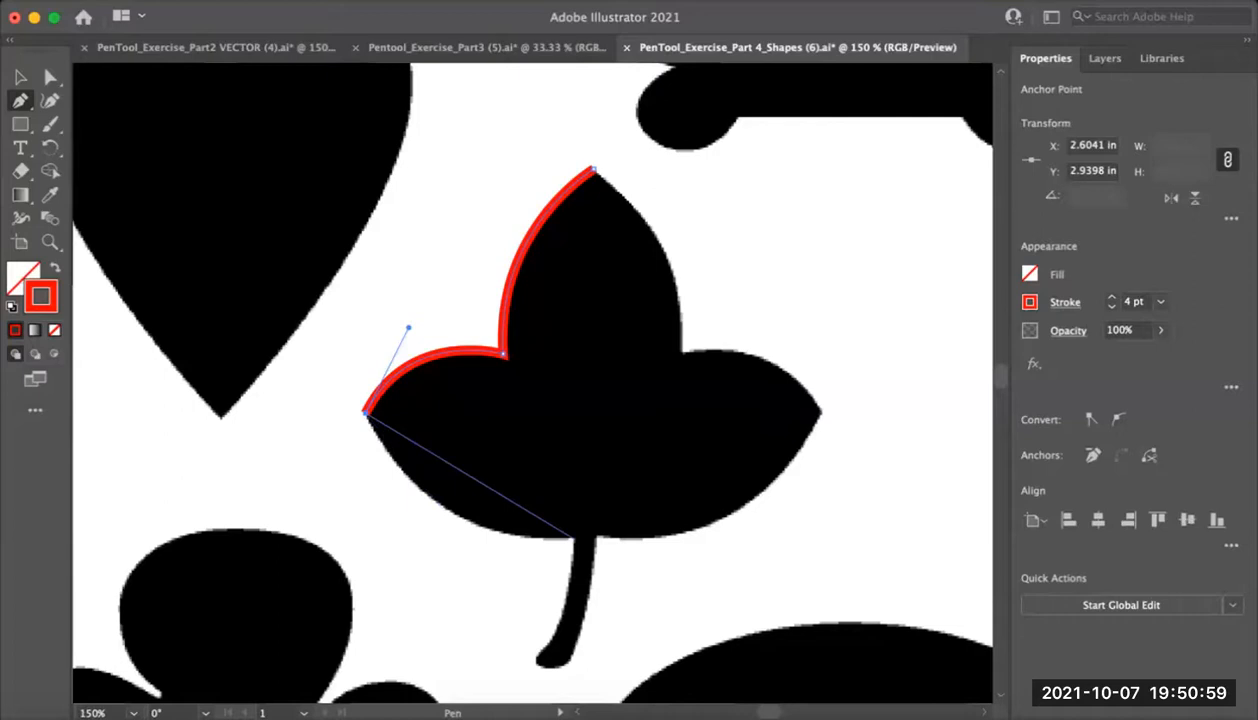
click(572, 538)
drag(571, 538, 722, 519)
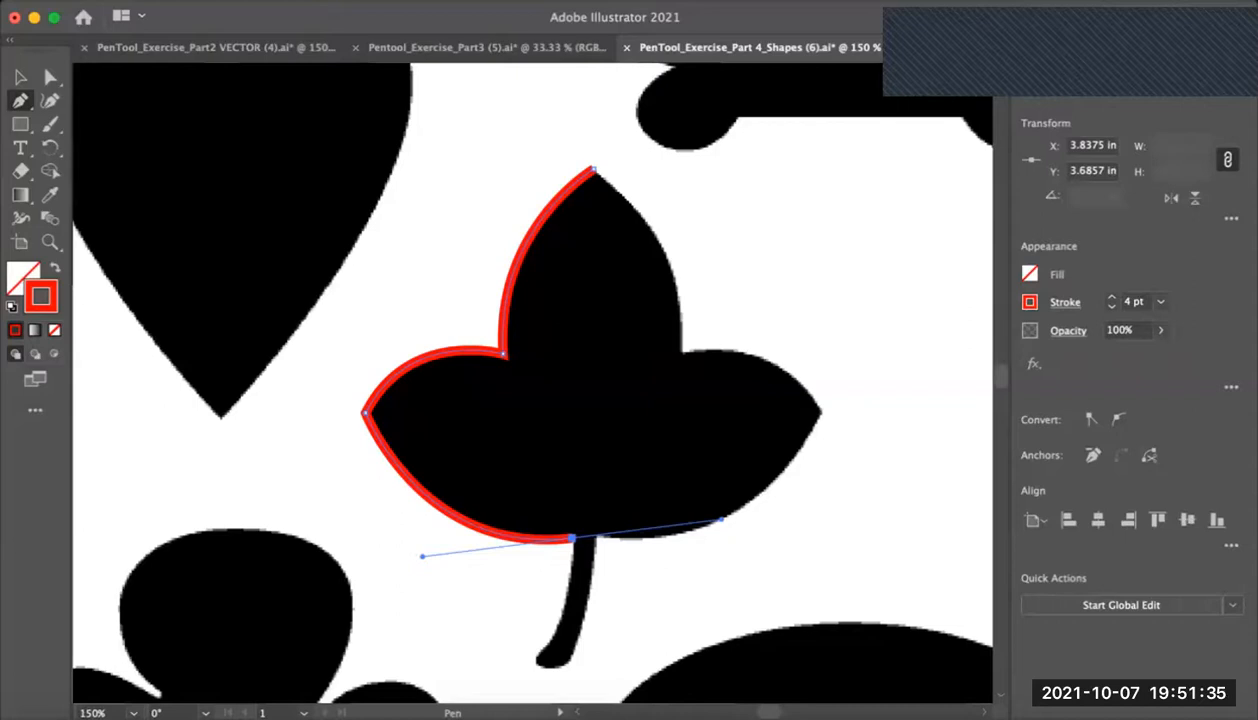
click(572, 538)
Curve the path down the stem's left edge to just above its rounded end and remove that anchor's outgoing handle
scroll(582, 611, down, 1)
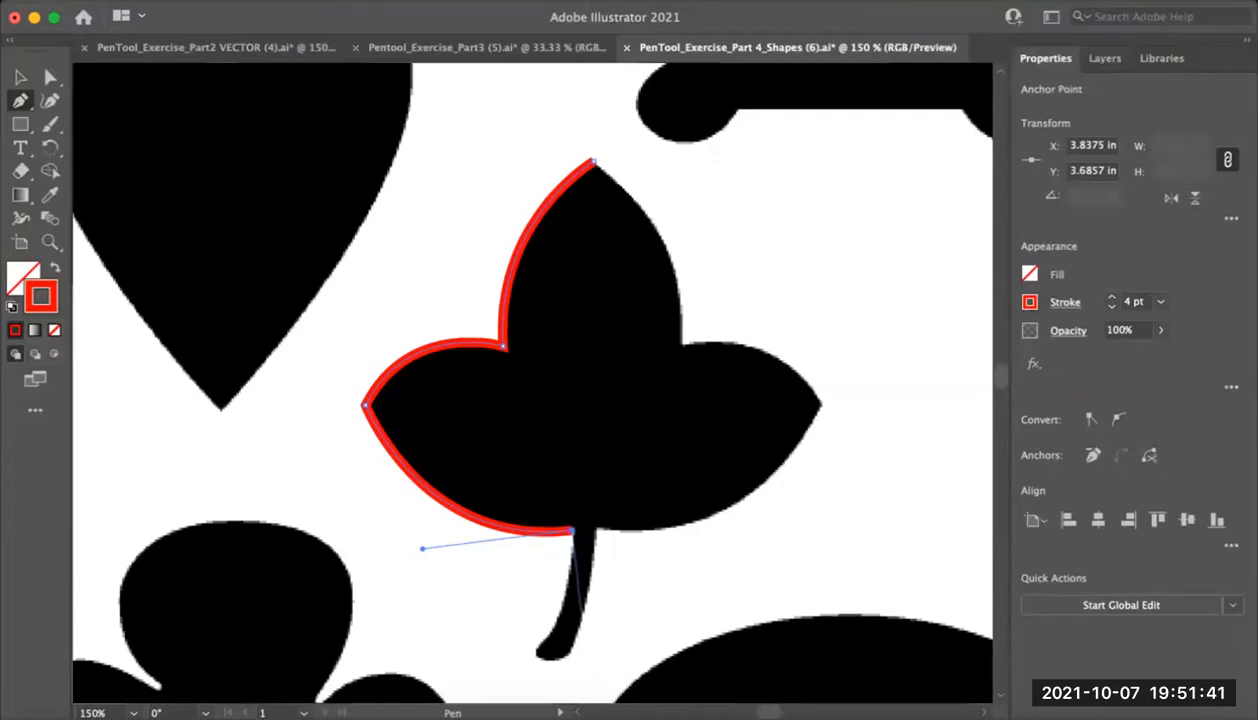
scroll(582, 611, down, 3)
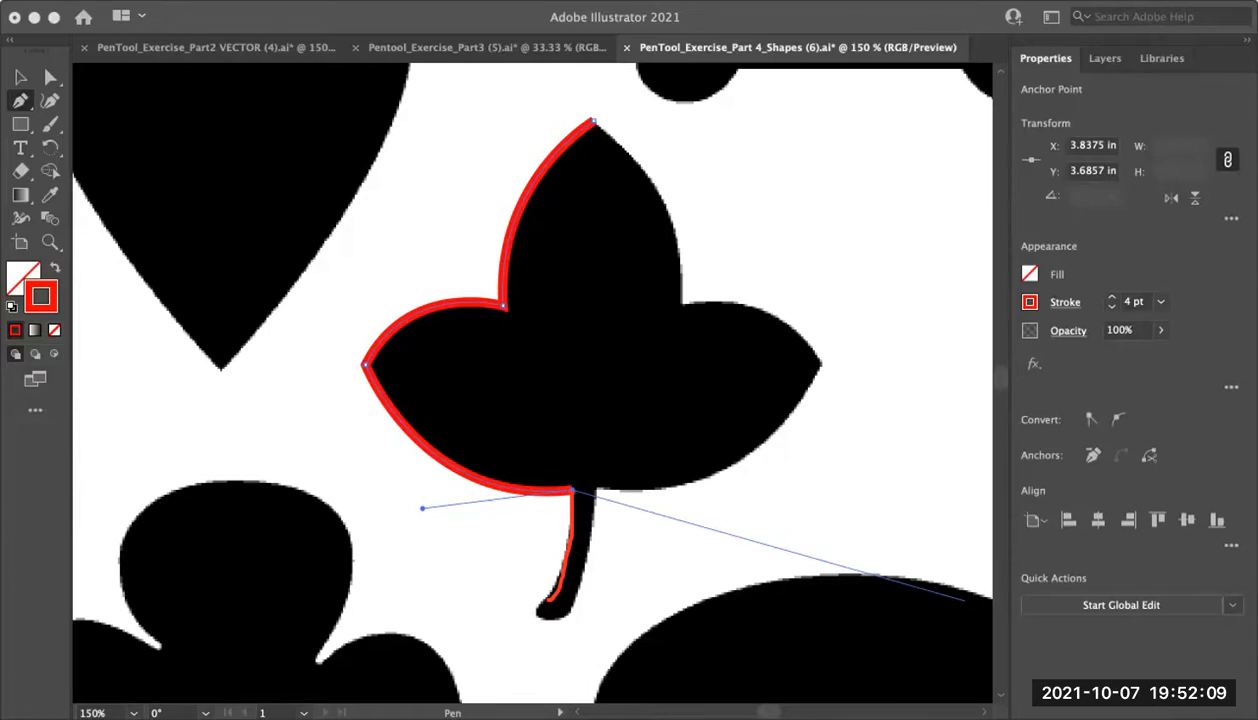
key(super+z)
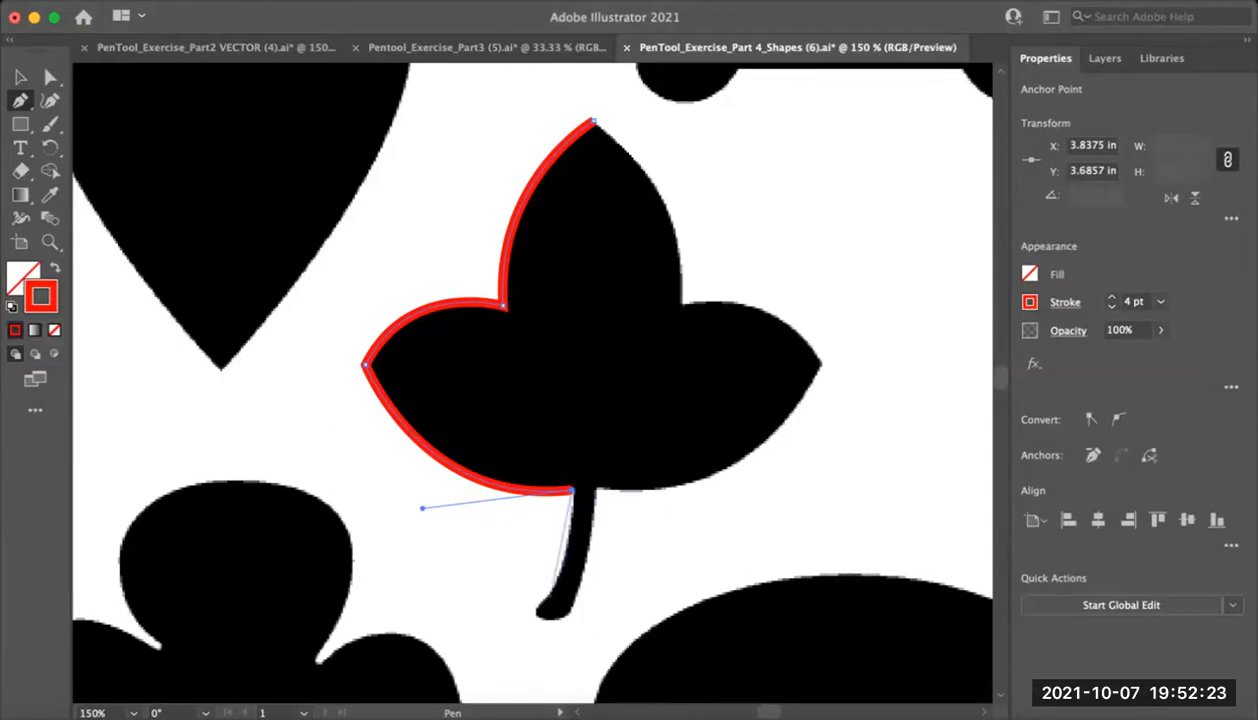
drag(543, 601, 514, 630)
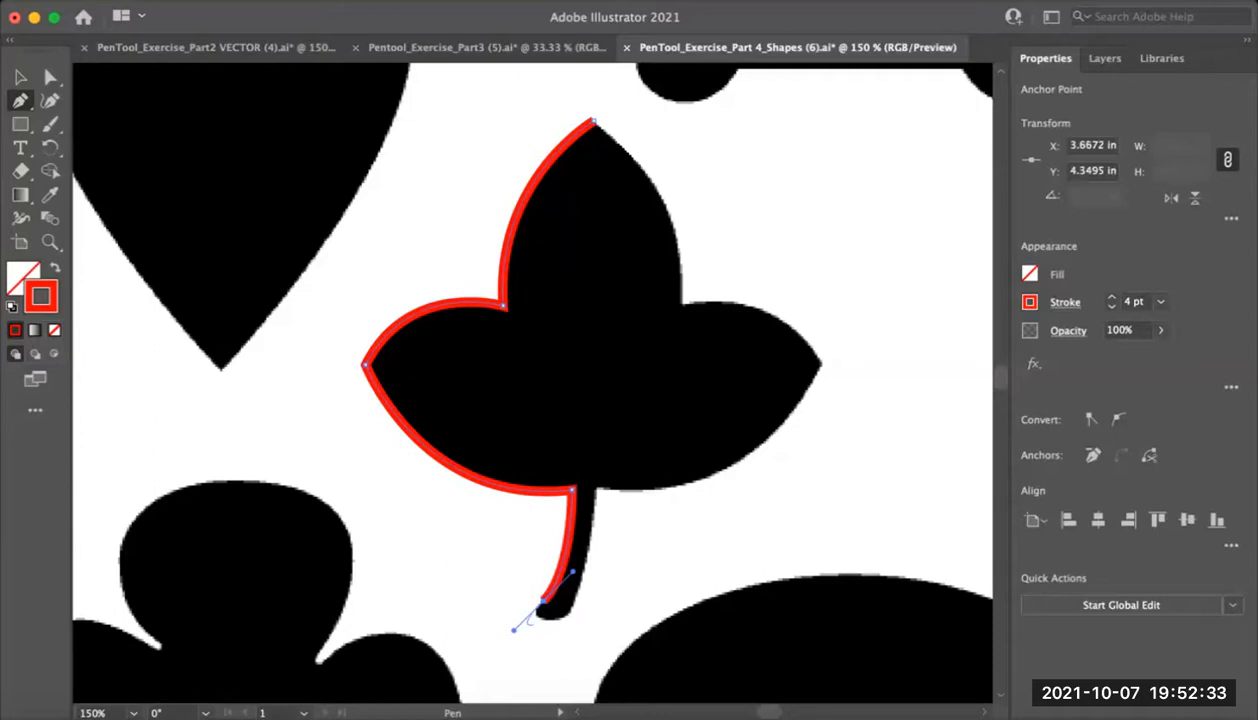
click(542, 601)
Curve the path around the stem's rounded end to its bottom edge and remove that anchor's outgoing handle
scroll(534, 592, down, 3)
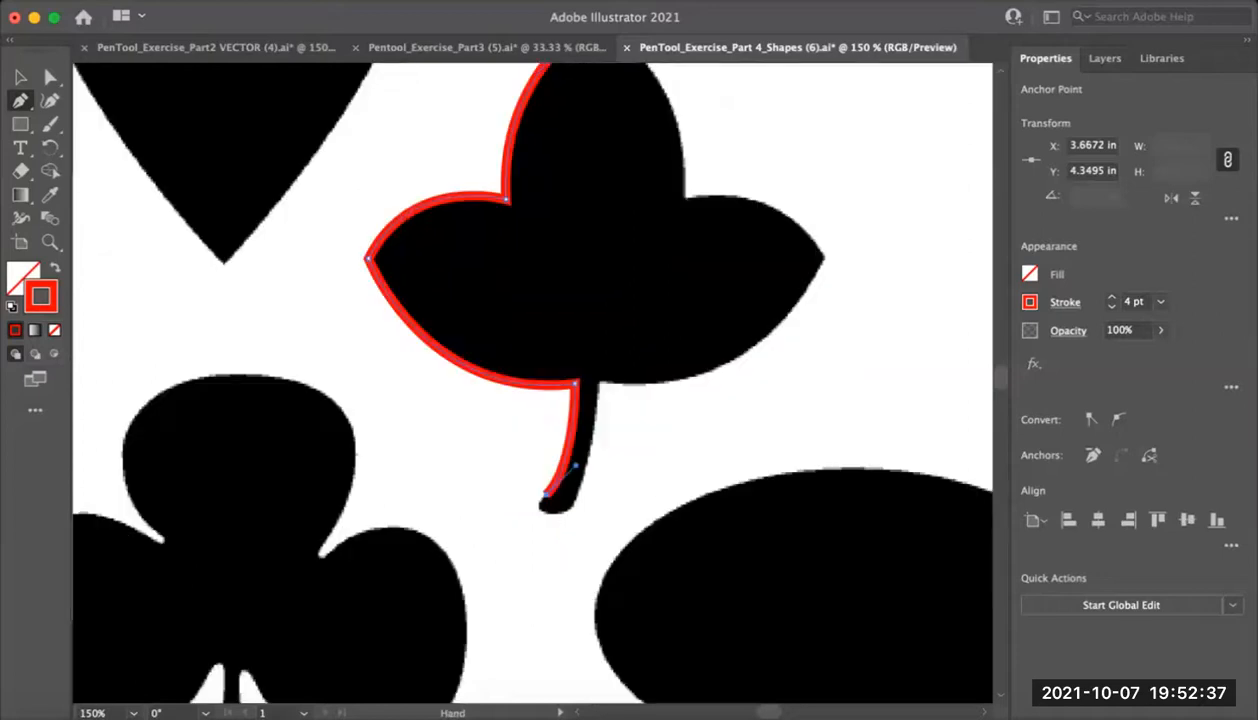
scroll(549, 504, down, 2)
scroll(549, 504, up, 4)
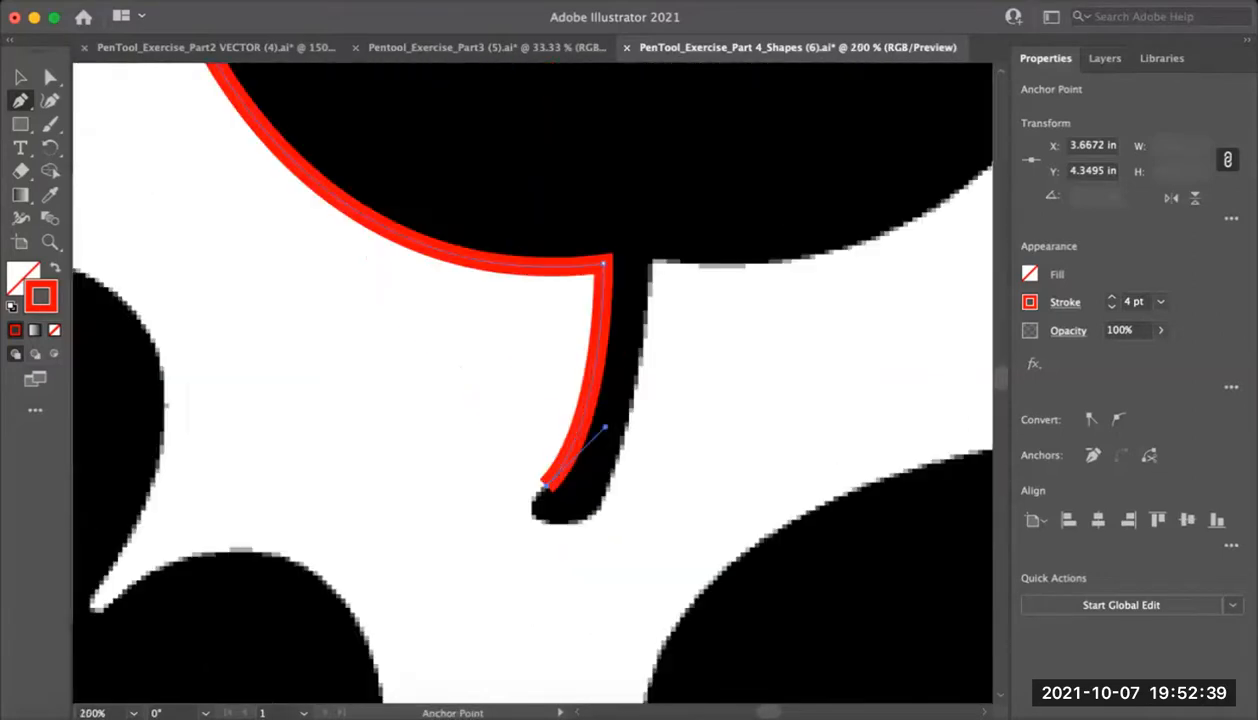
scroll(549, 504, up, 1)
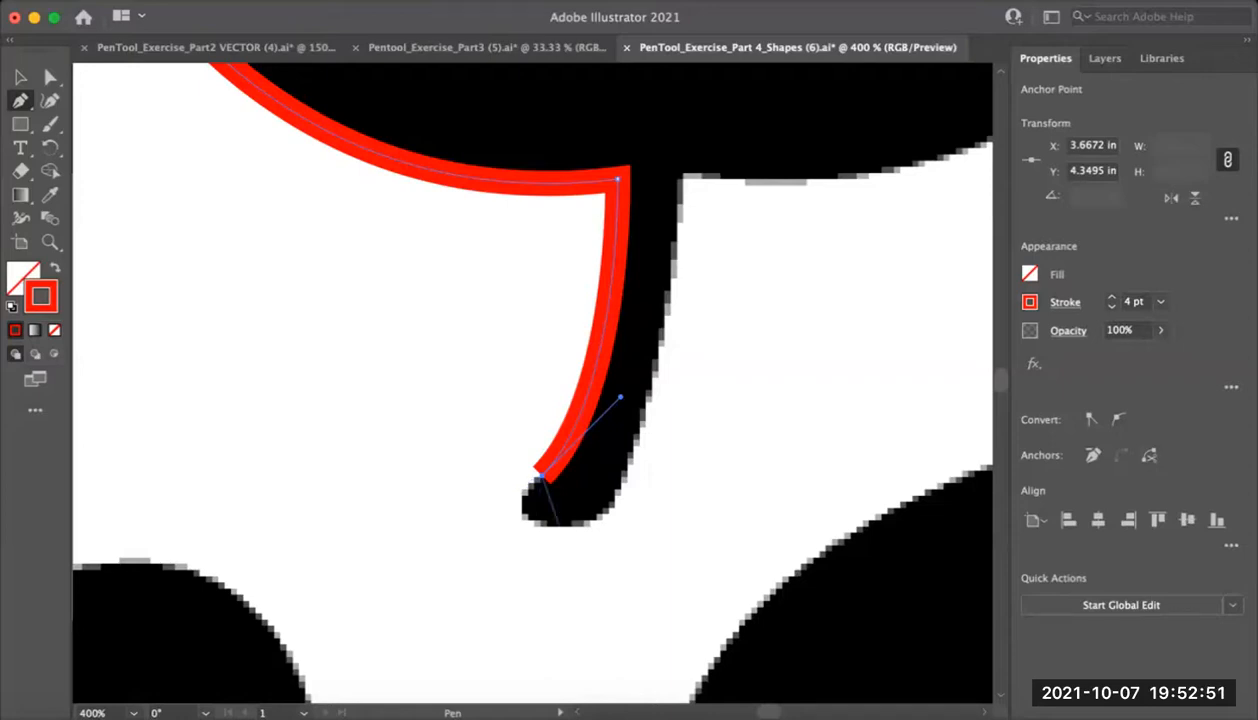
drag(555, 524, 625, 531)
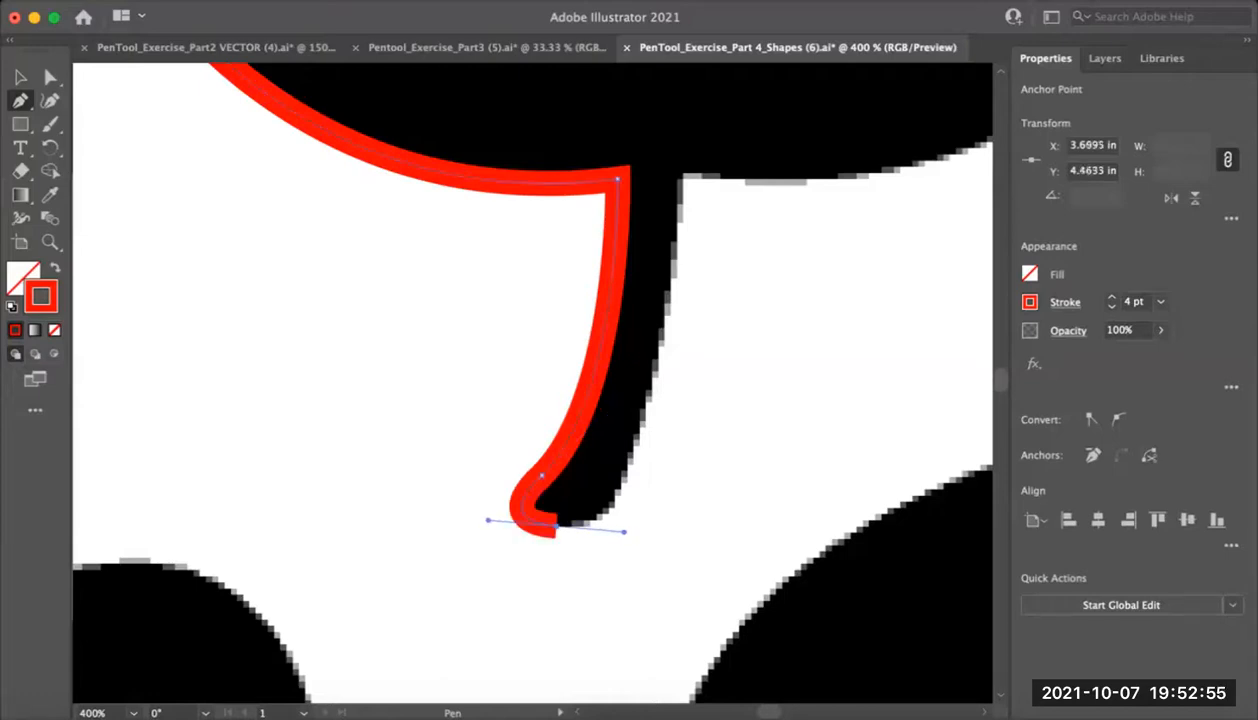
click(556, 526)
Curve the path up the stem's right edge to its junction with the leaf and remove that anchor's outgoing handle
drag(631, 534, 469, 588)
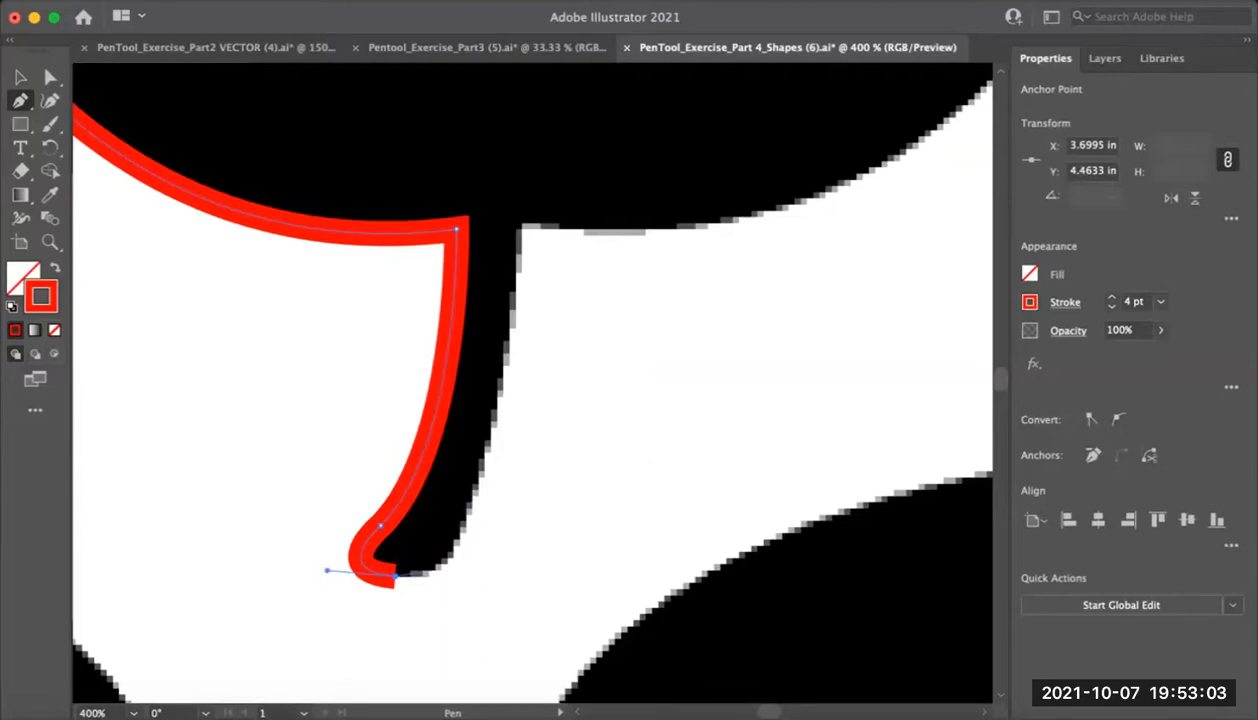
drag(532, 284, 431, 384)
scroll(523, 394, down, 2)
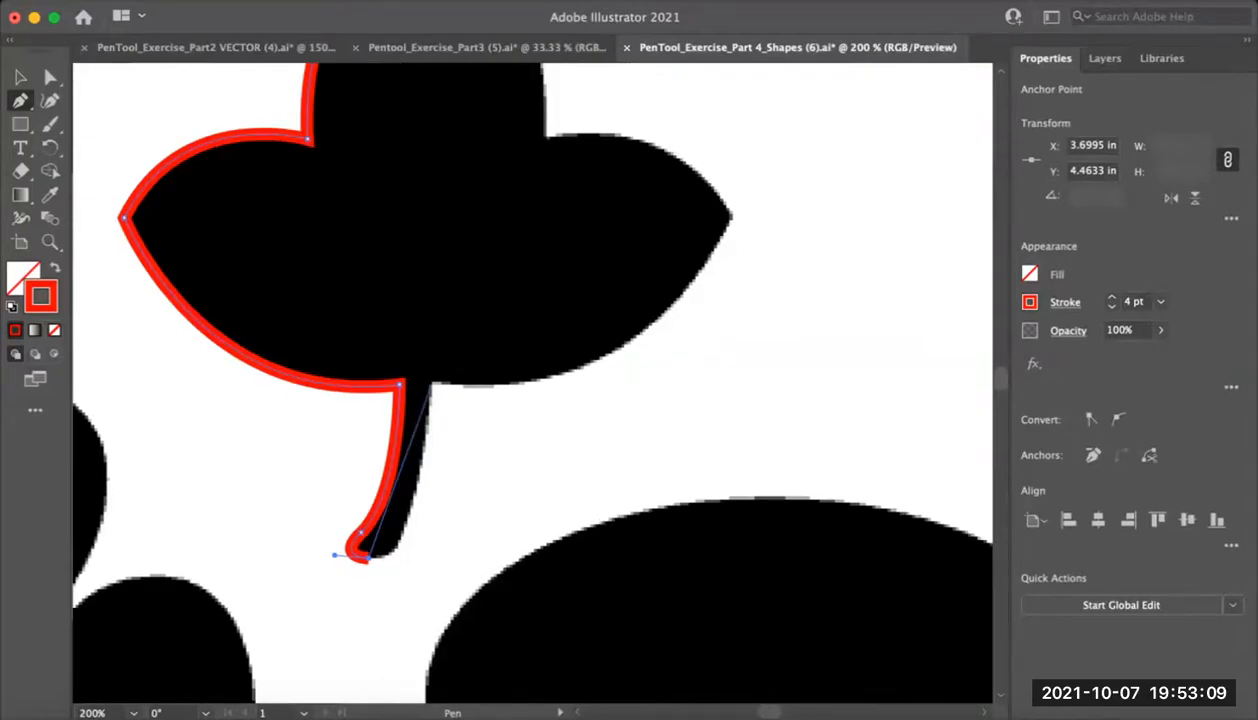
mouse_move(431, 384)
mouse_down()
mouse_move(432, 193)
mouse_move(452, 172)
mouse_move(452, 183)
mouse_up()
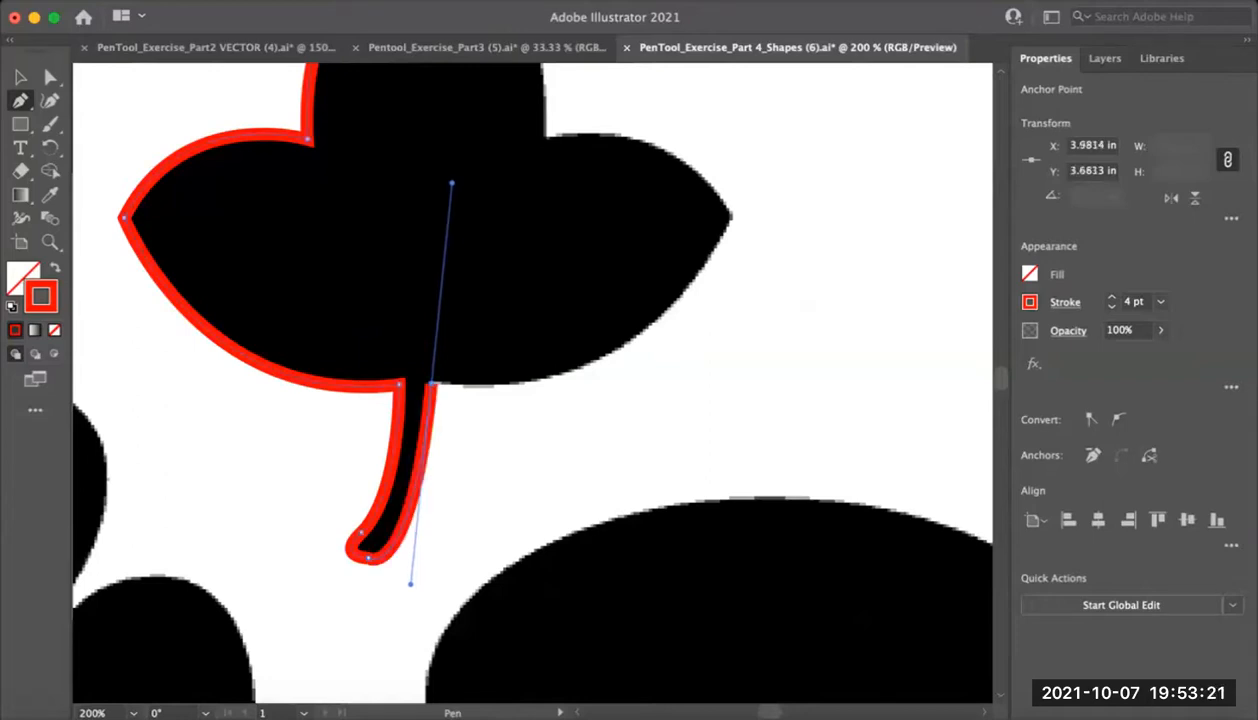
click(430, 383)
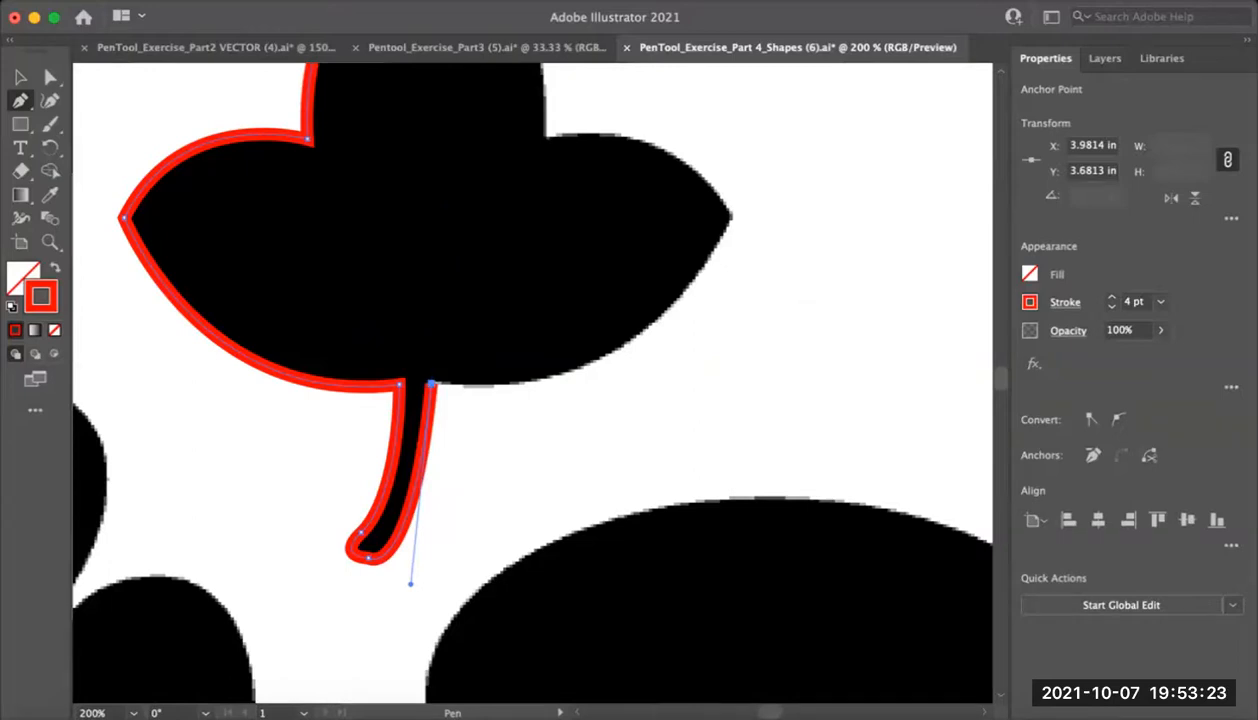
Curve the path along the right lobe's underside to its tip, fit the handles to the edge, and remove the outgoing handle
scroll(430, 383, up, 3)
scroll(430, 383, right, 2)
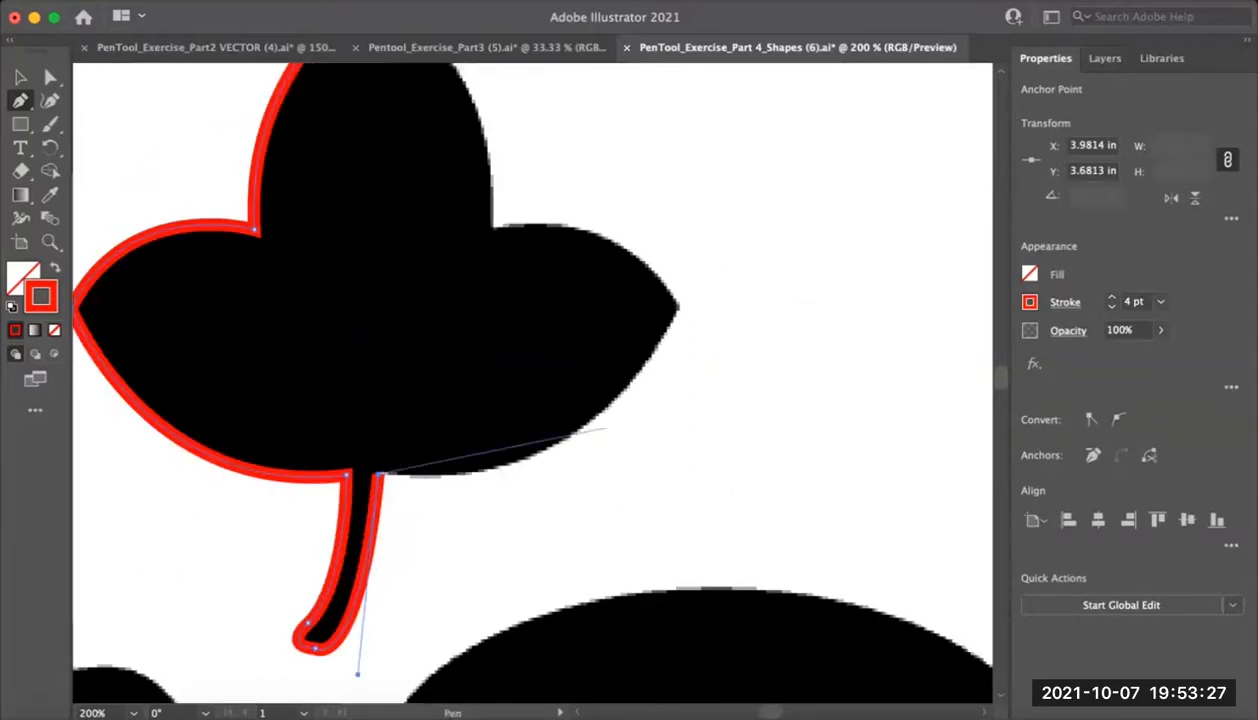
key(space)
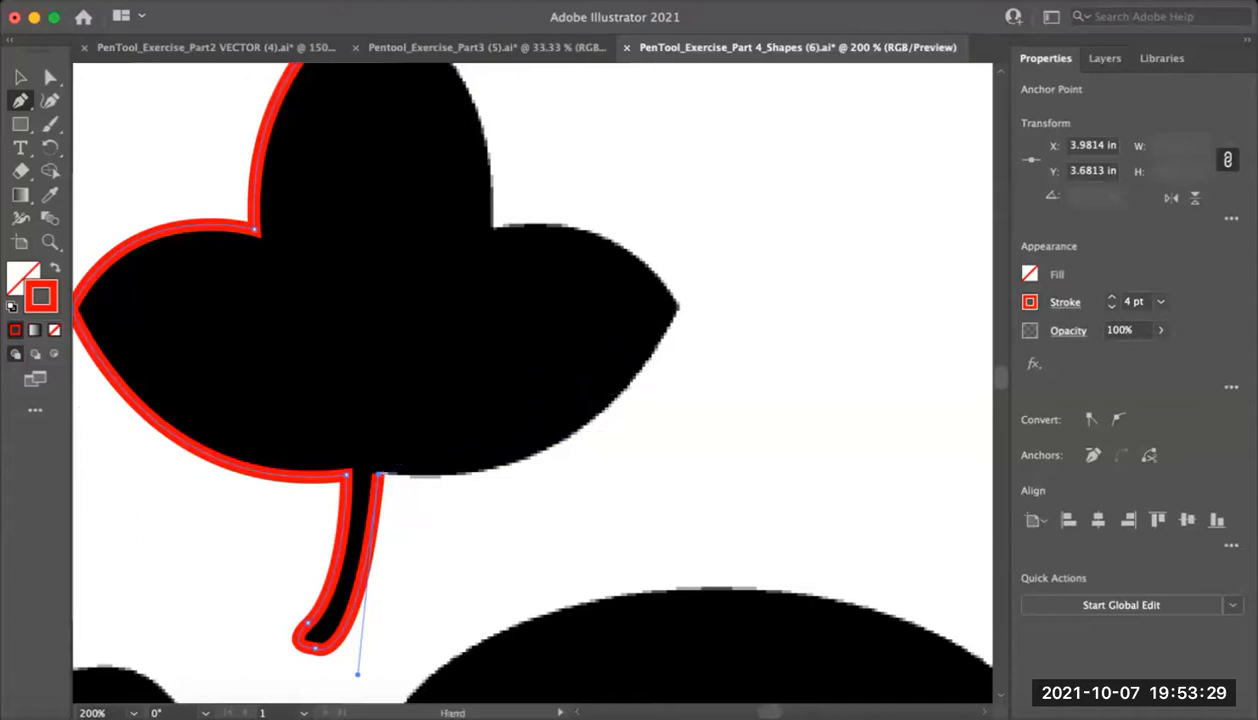
drag(674, 309, 641, 332)
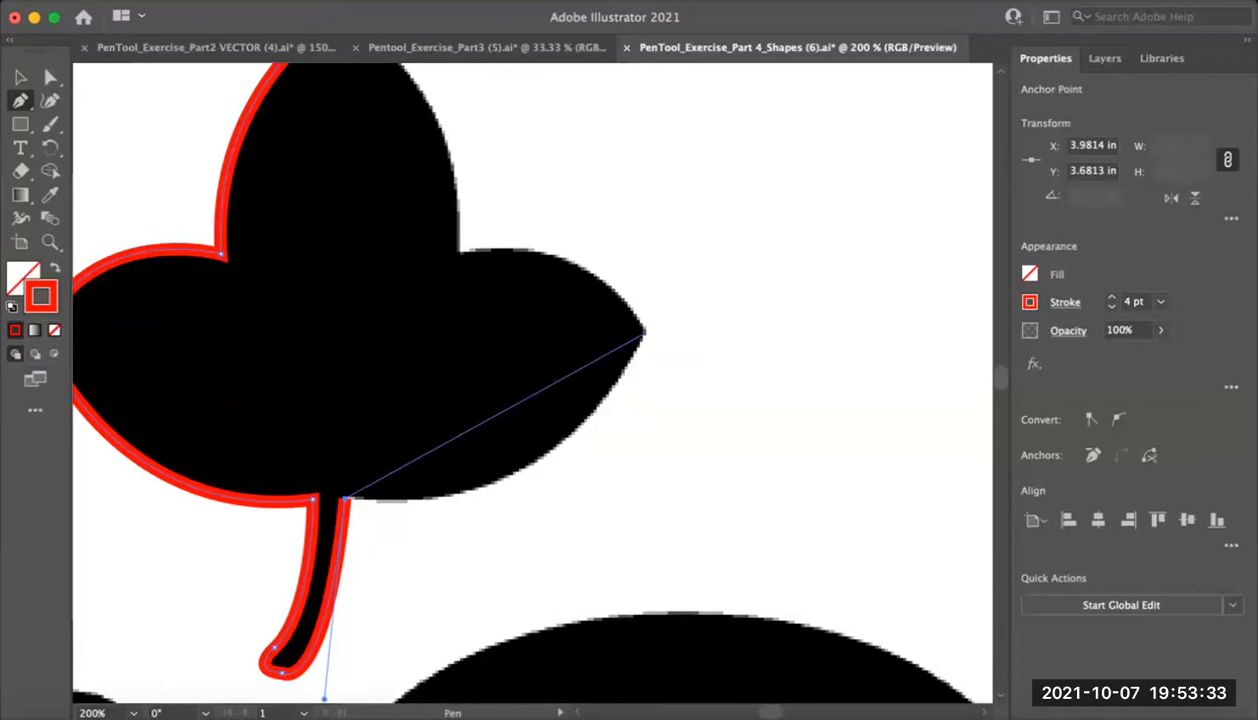
key(space)
drag(643, 332, 606, 385)
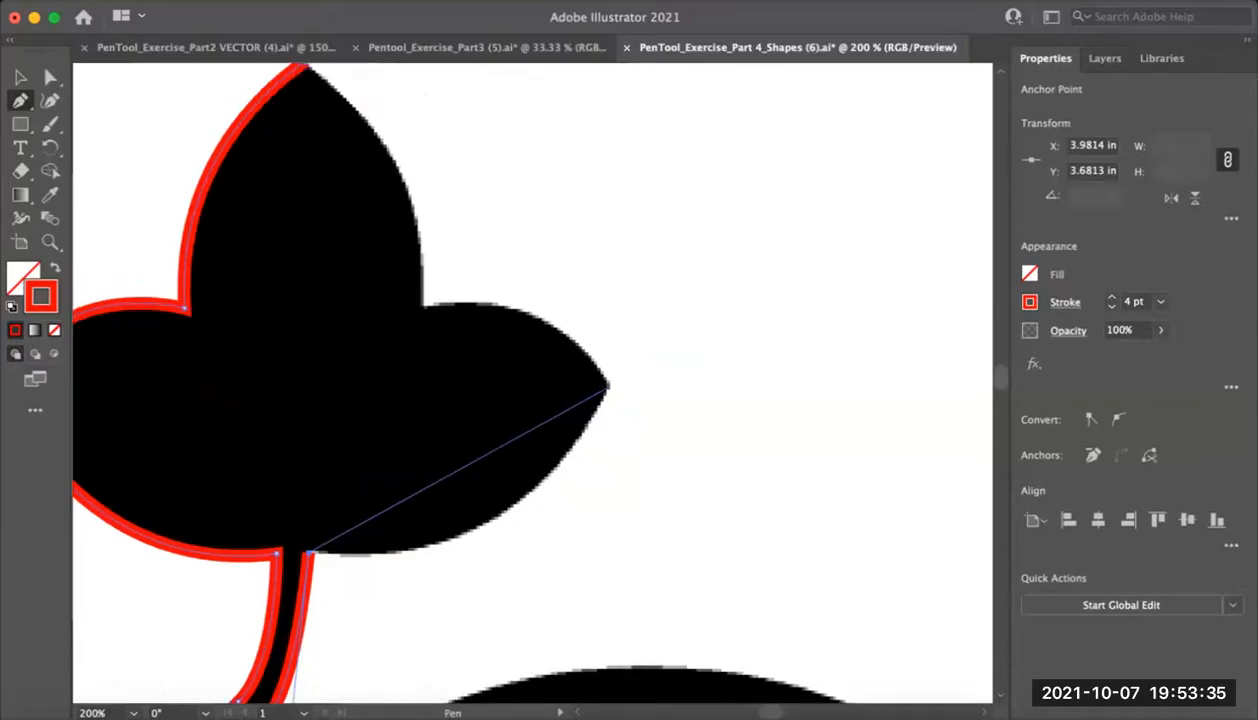
drag(606, 386, 697, 186)
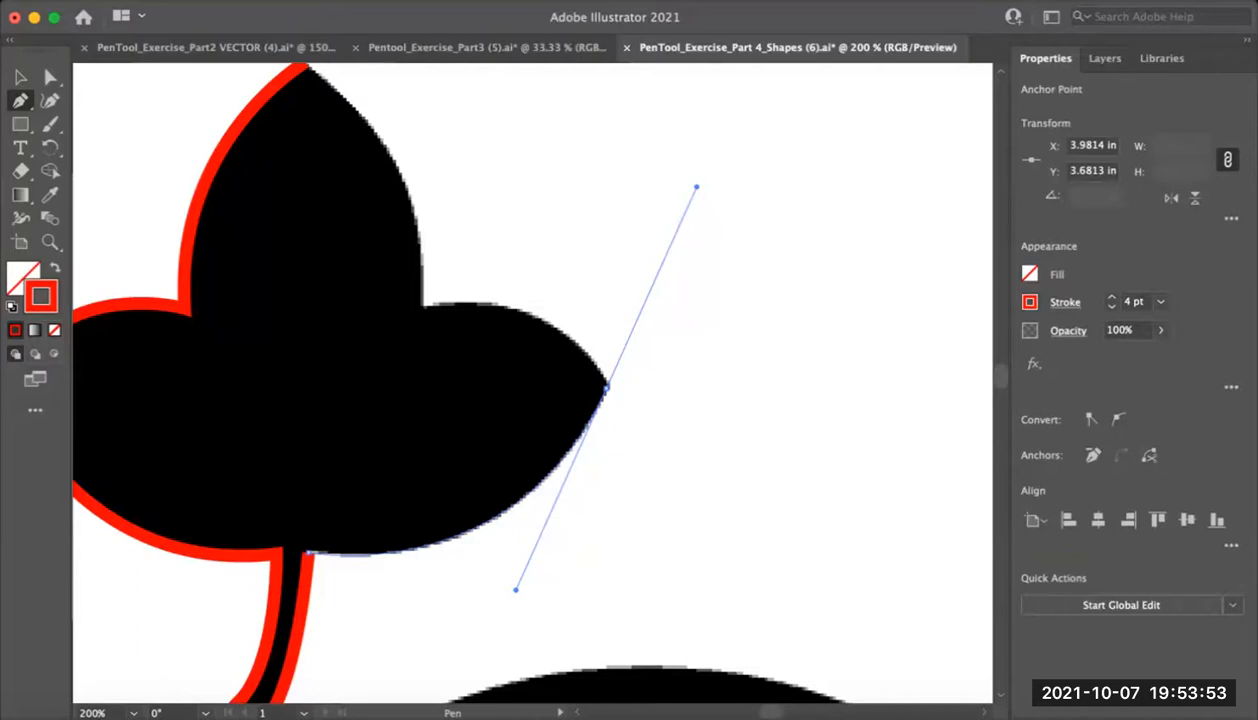
drag(697, 187, 694, 190)
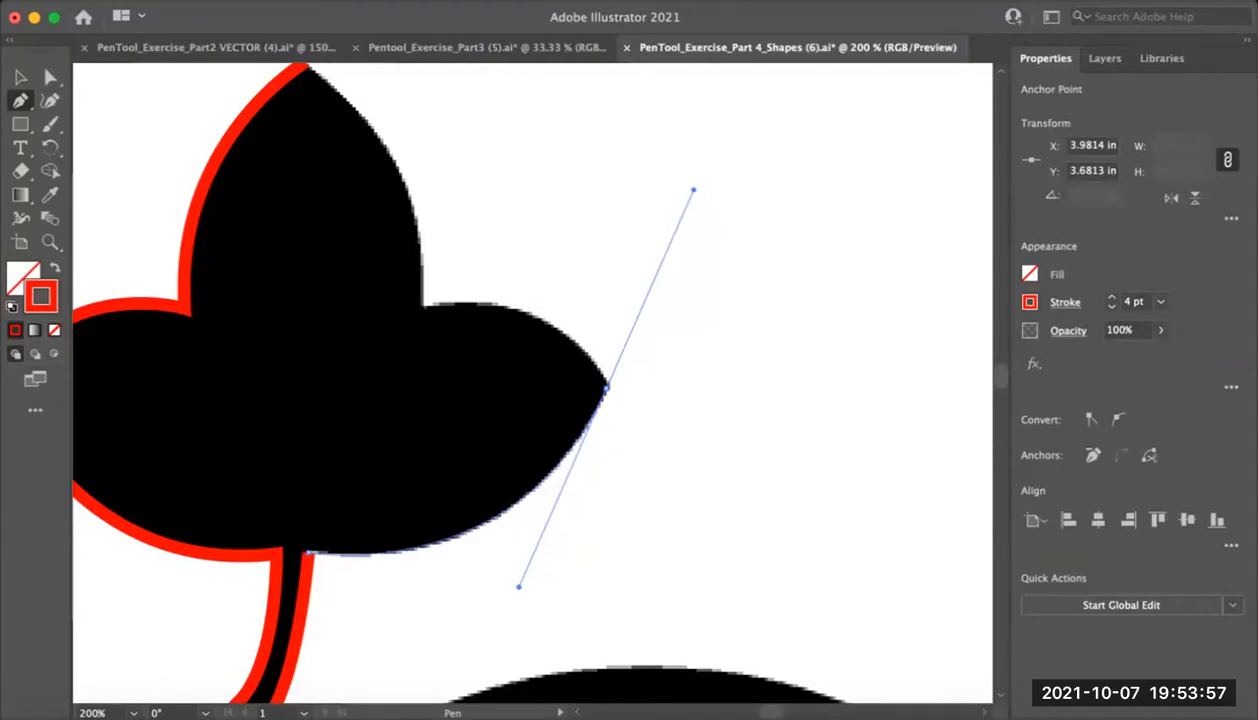
drag(607, 387, 694, 190)
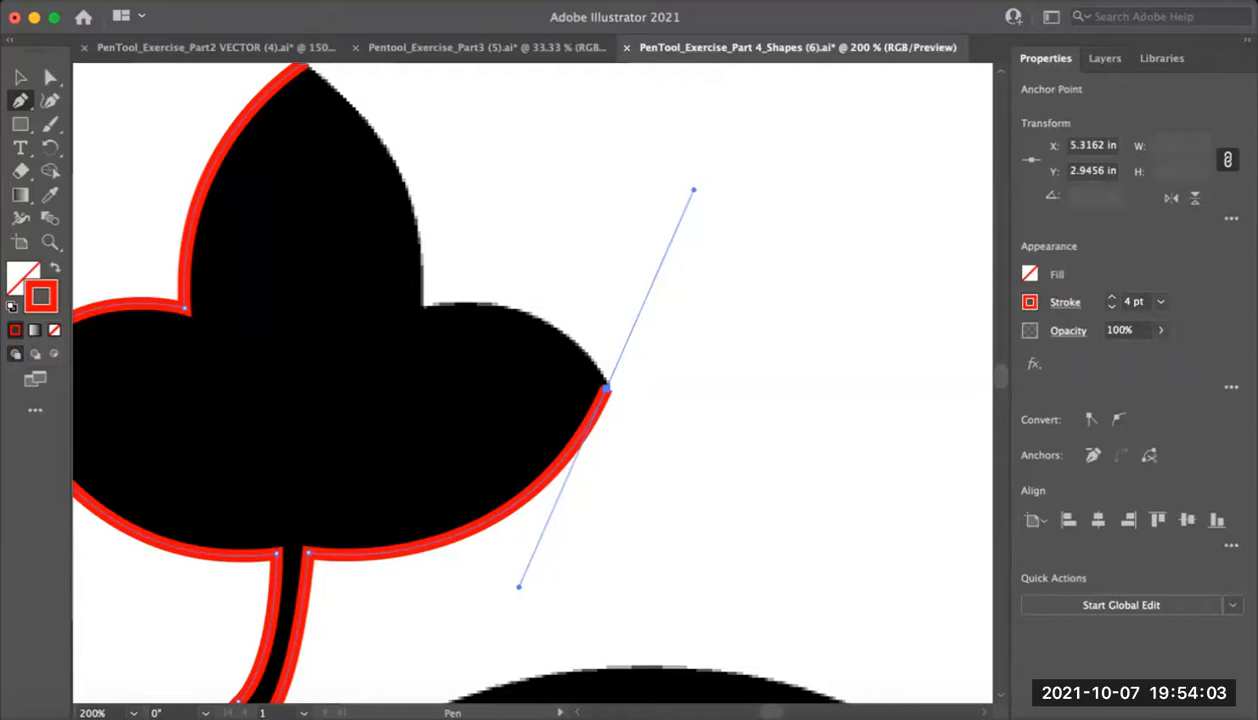
click(607, 388)
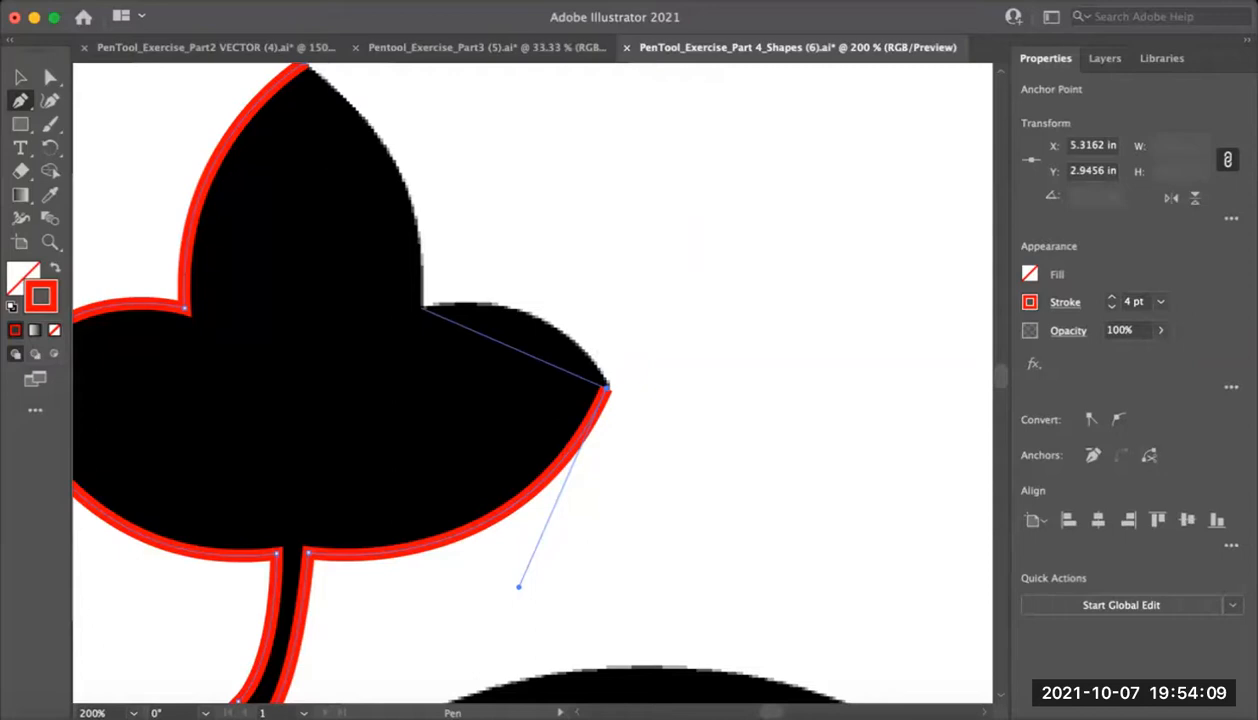
Curve the path over the right lobe to the right notch and remove that anchor's outgoing handle
click(422, 308)
mouse_move(410, 308)
mouse_down()
mouse_move(272, 306)
mouse_move(257, 323)
mouse_move(273, 337)
mouse_up()
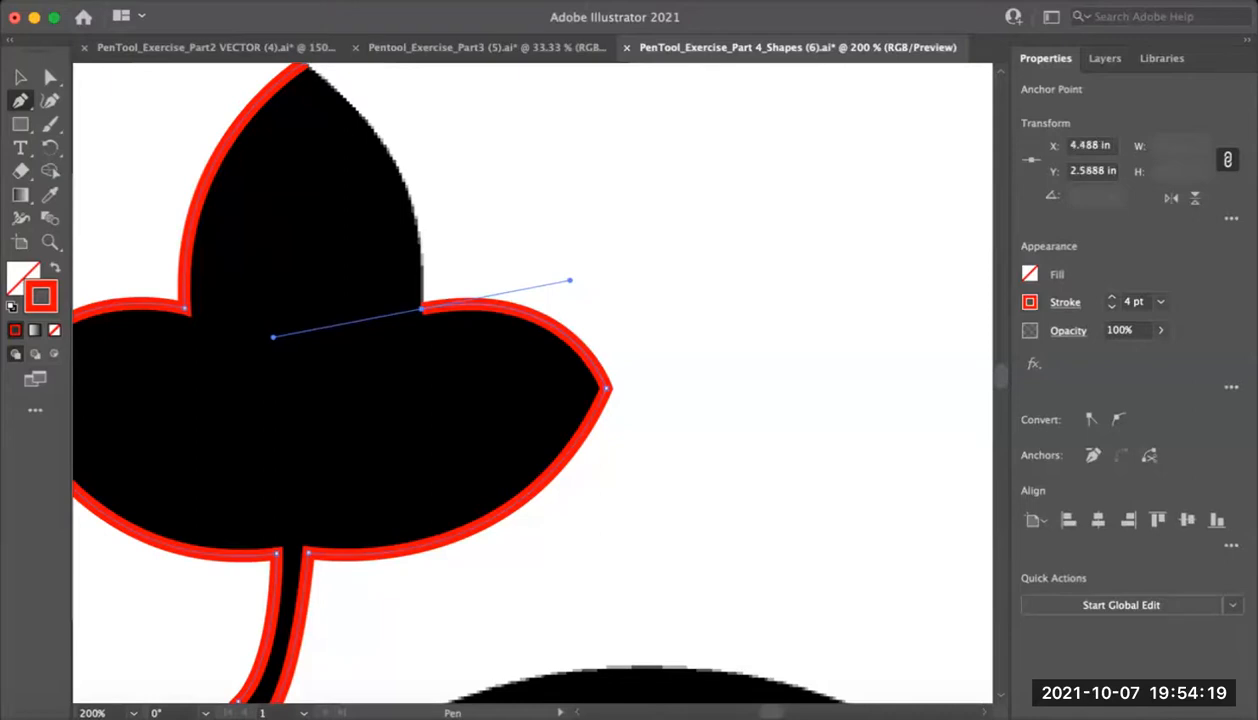
click(421, 308)
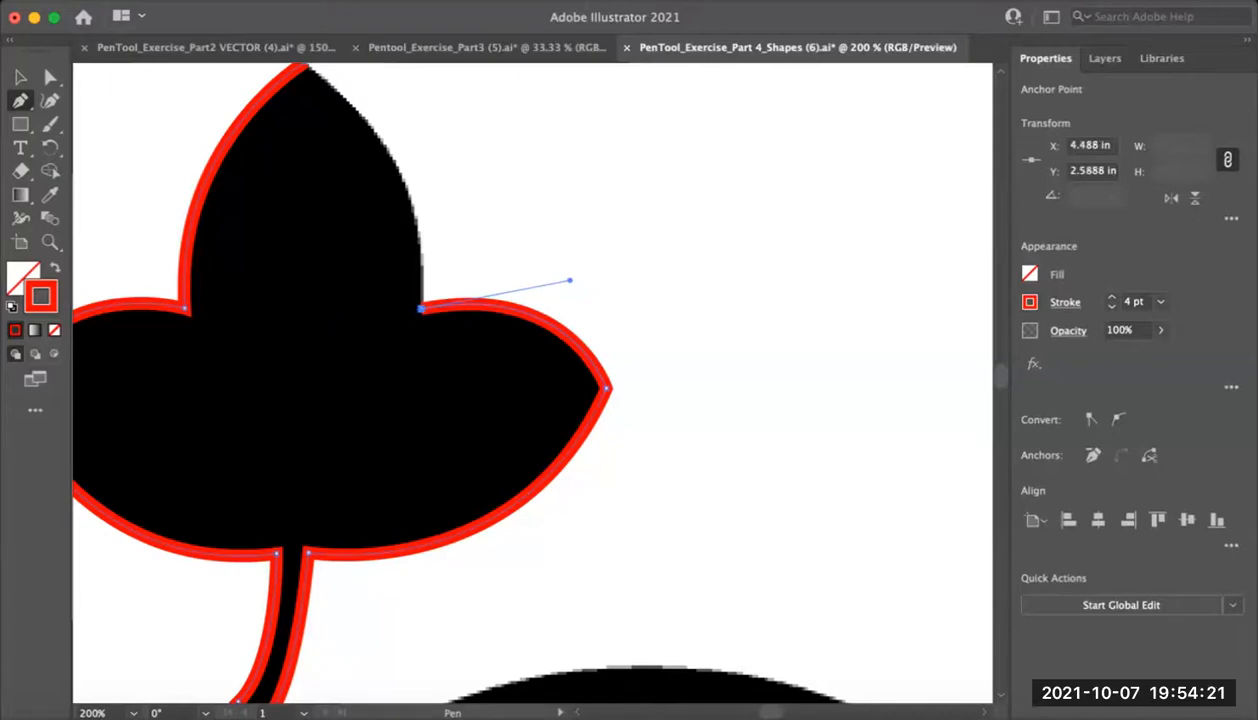
Close the leaf path at the top lobe's tip, fitting the closing curve to the lobe's right edge
scroll(421, 308, up, 1)
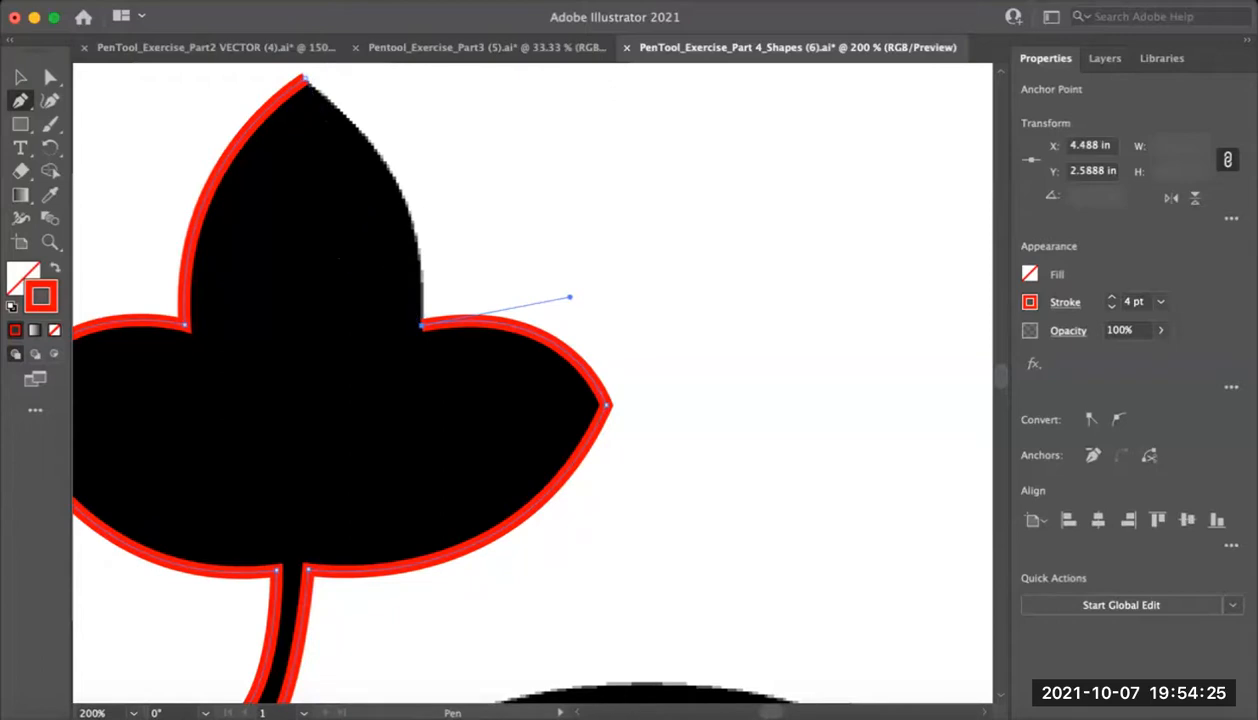
drag(338, 258, 448, 434)
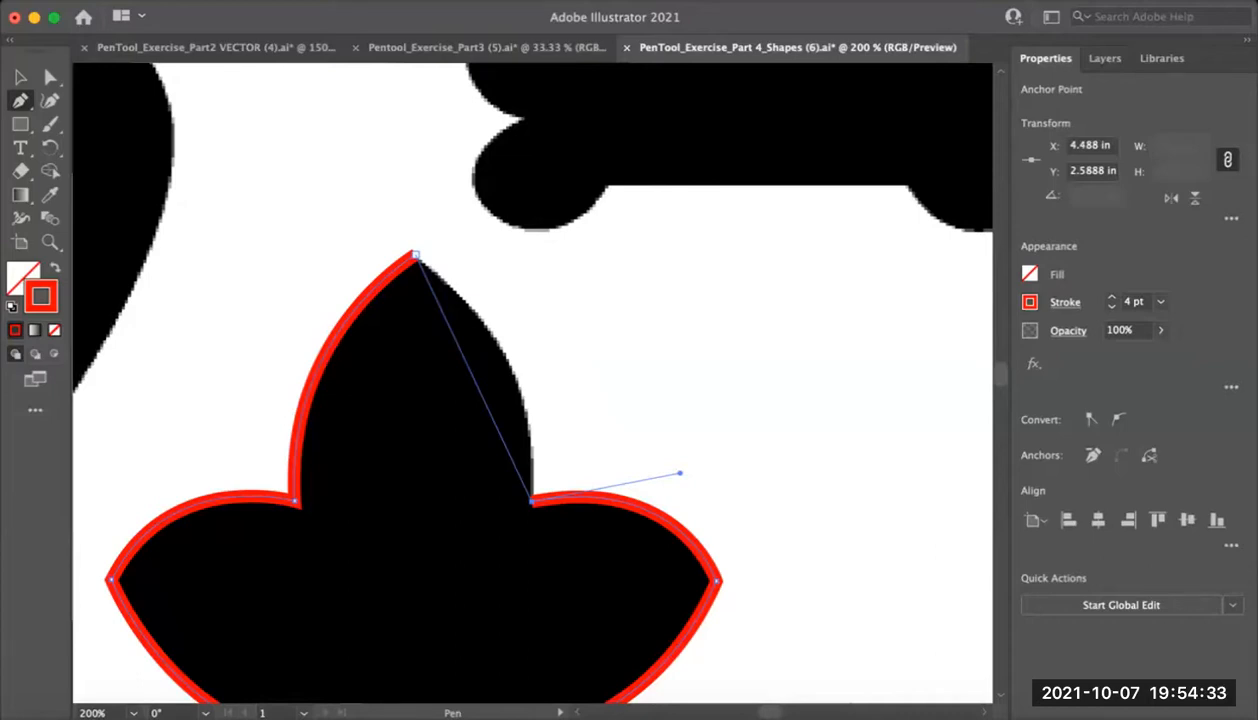
drag(416, 256, 265, 137)
drag(567, 375, 562, 368)
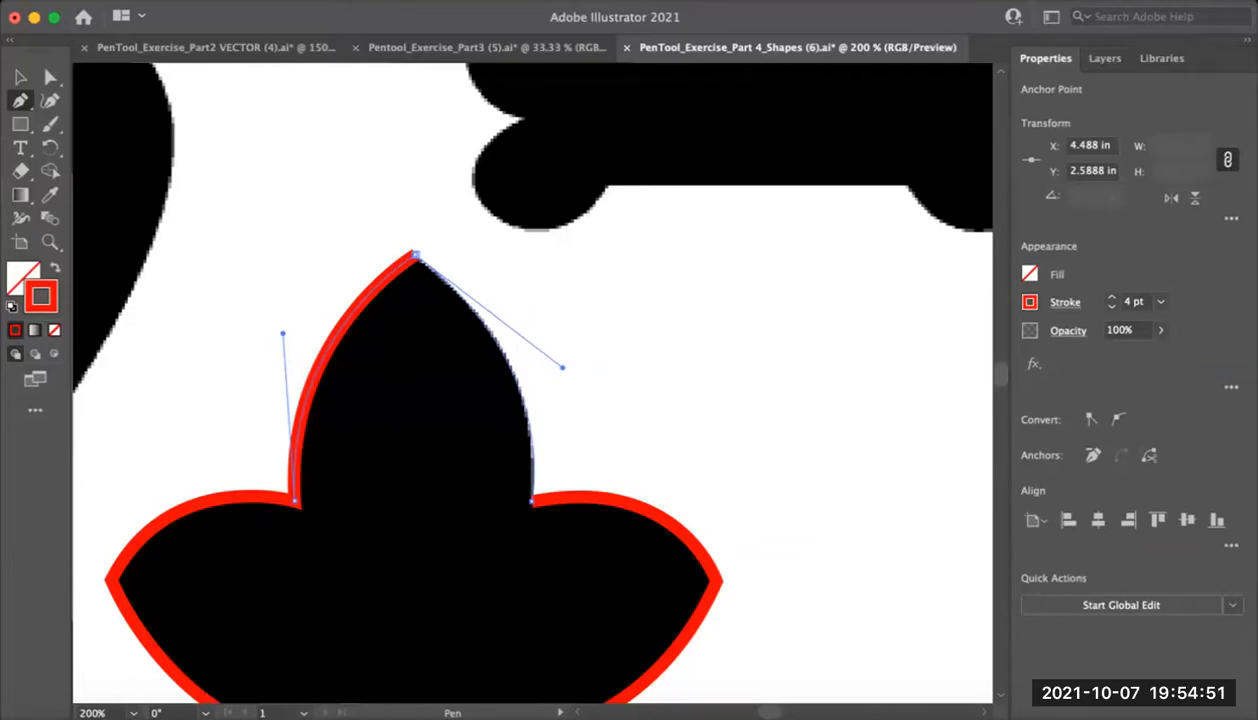
drag(562, 368, 562, 368)
Examine the whole leaf outline at 100% and the untraced rabbit, four-leaf clover, hand and puzzle piece shapes
key(space)
alt+super+click(450, 441)
alt+super+click(450, 441)
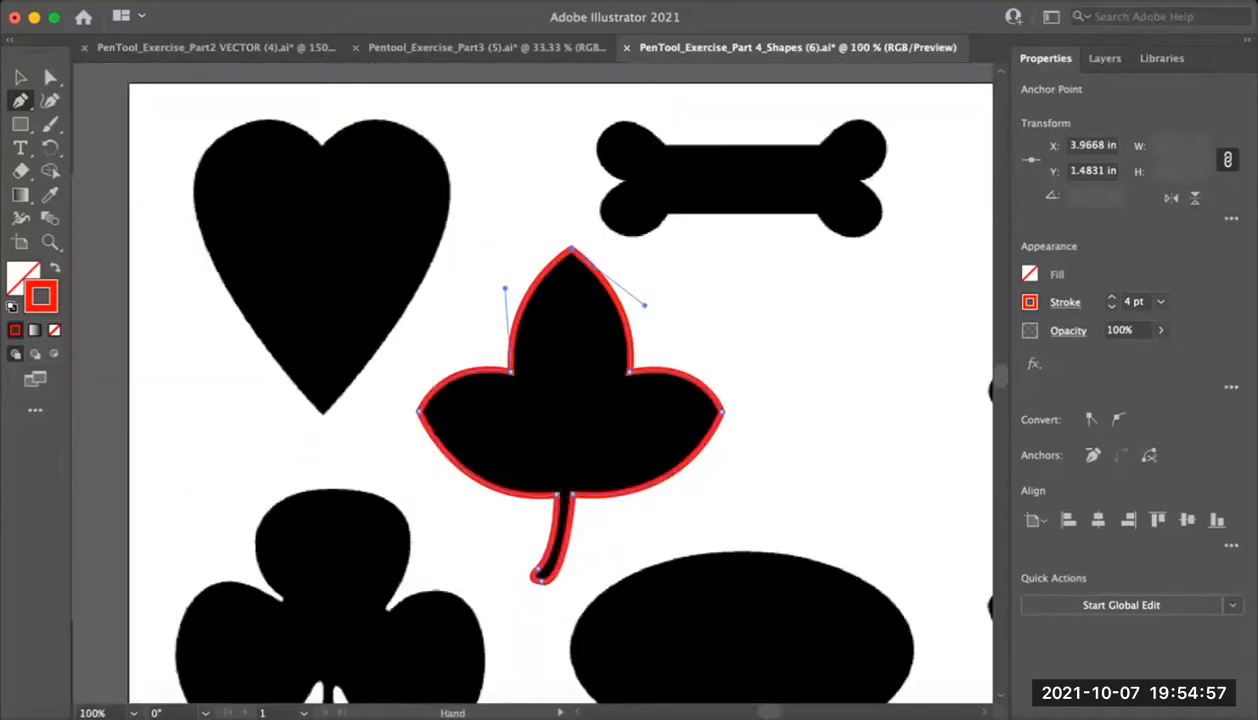
drag(450, 441, 412, 411)
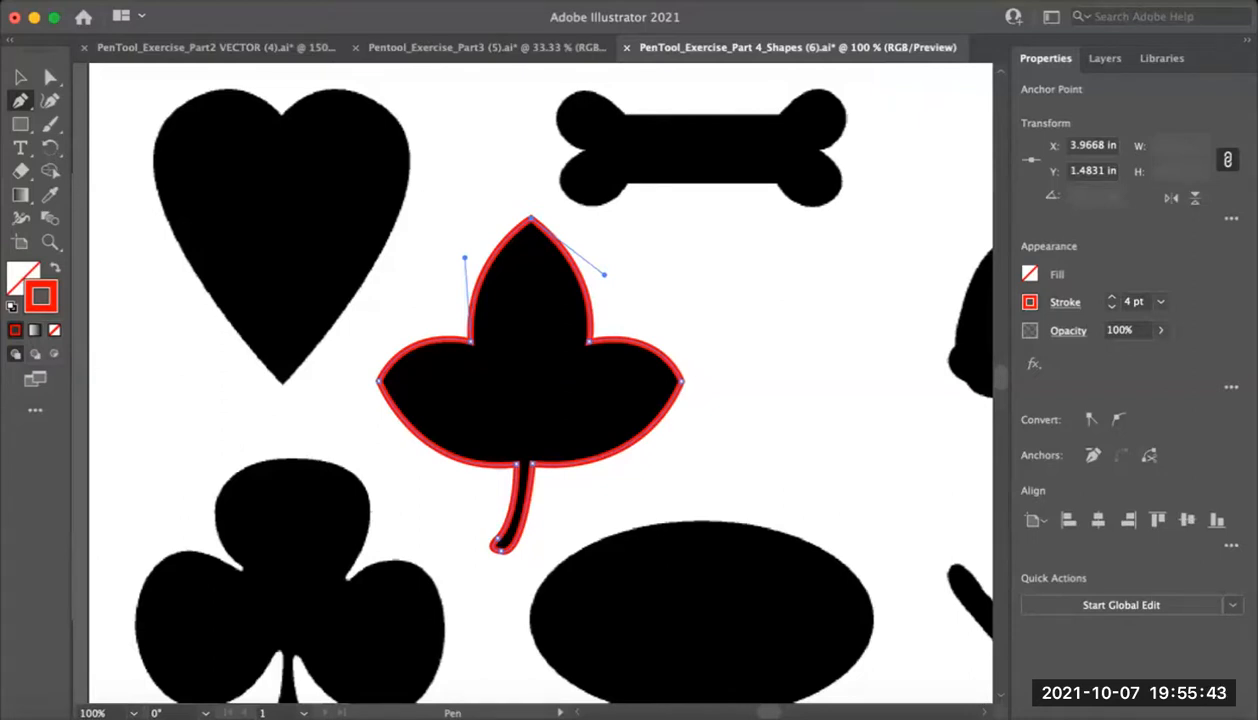
key(space)
drag(800, 360, 297, 417)
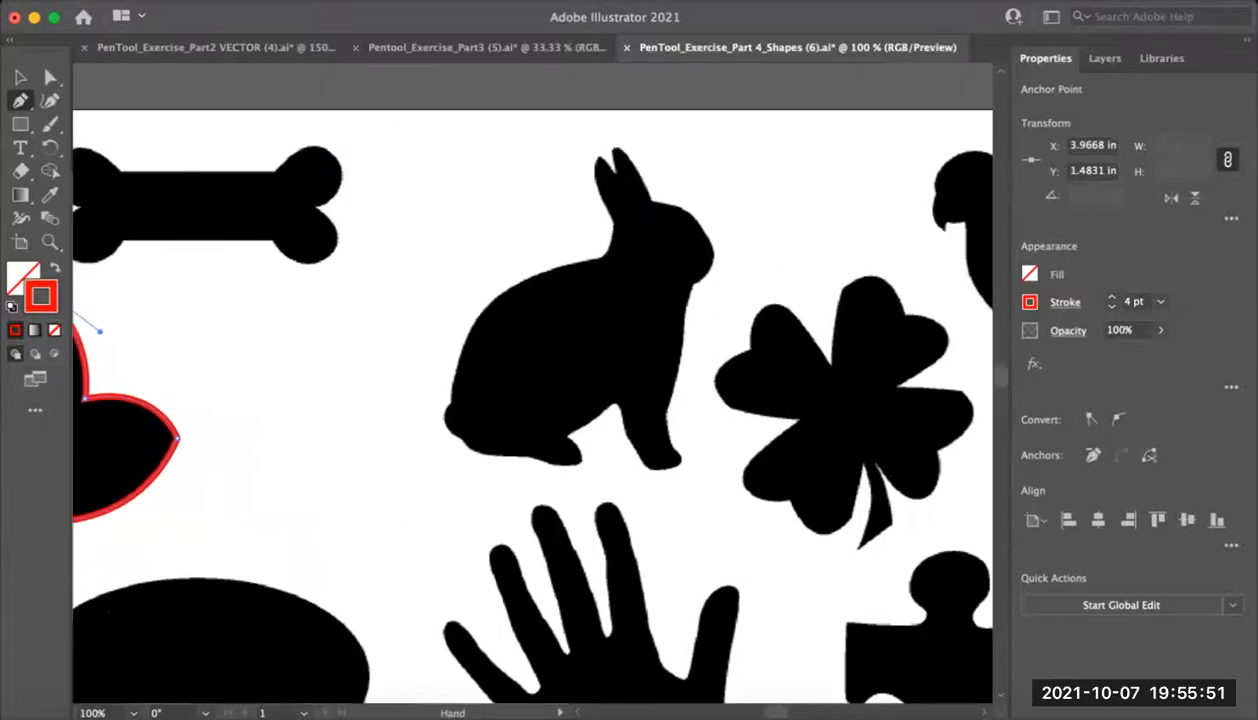
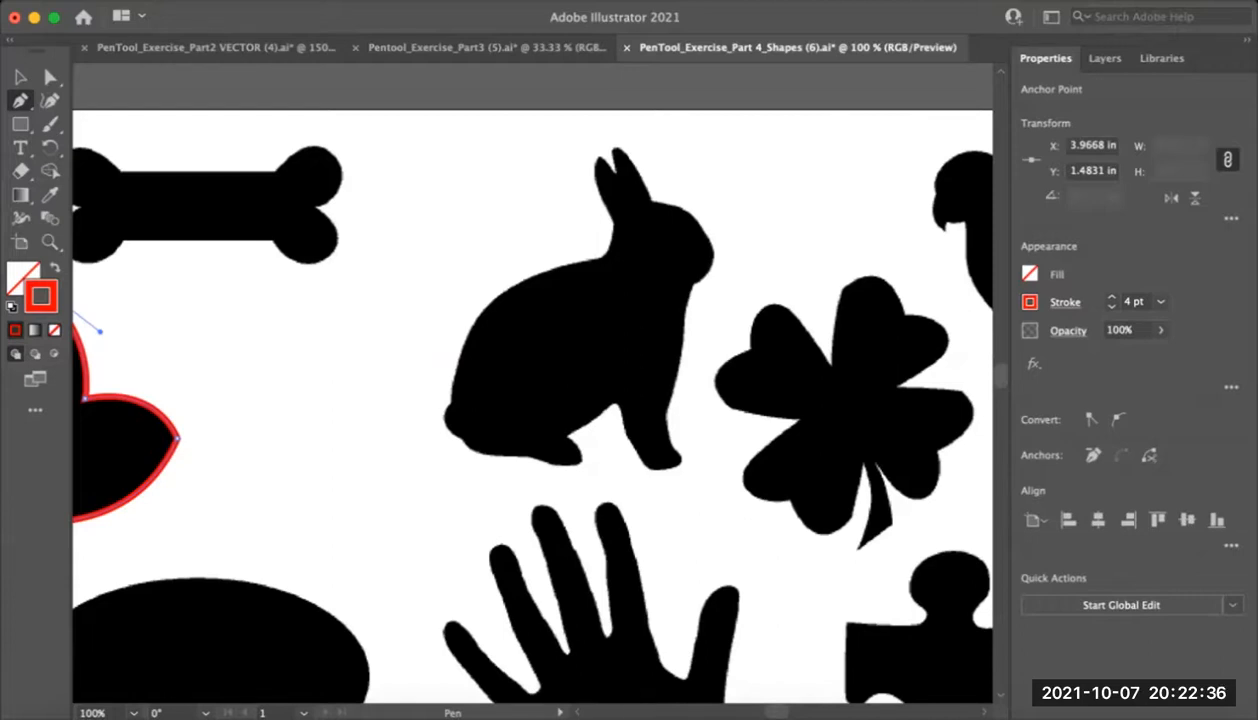
Start a Pen path on the rabbit silhouette's edge where the back meets the base of the neck
key(space)
drag(489, 393, 448, 352)
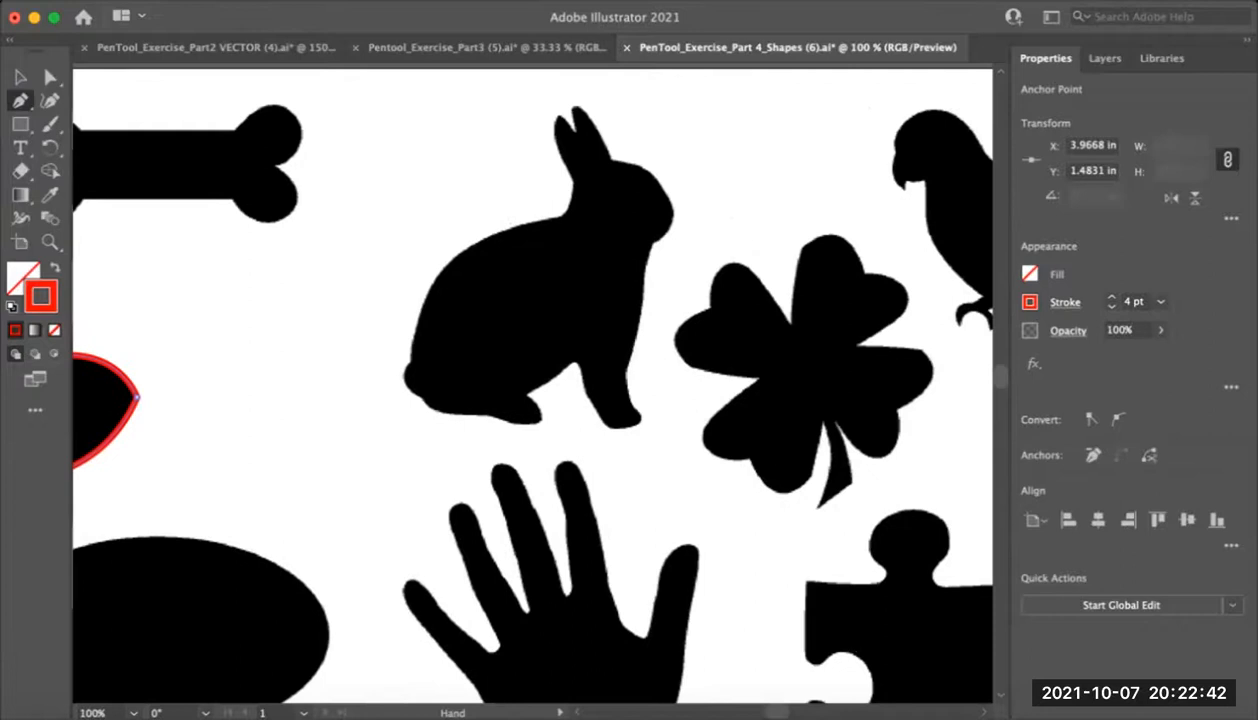
key(super+space)
super+click(442, 368)
super+click(580, 326)
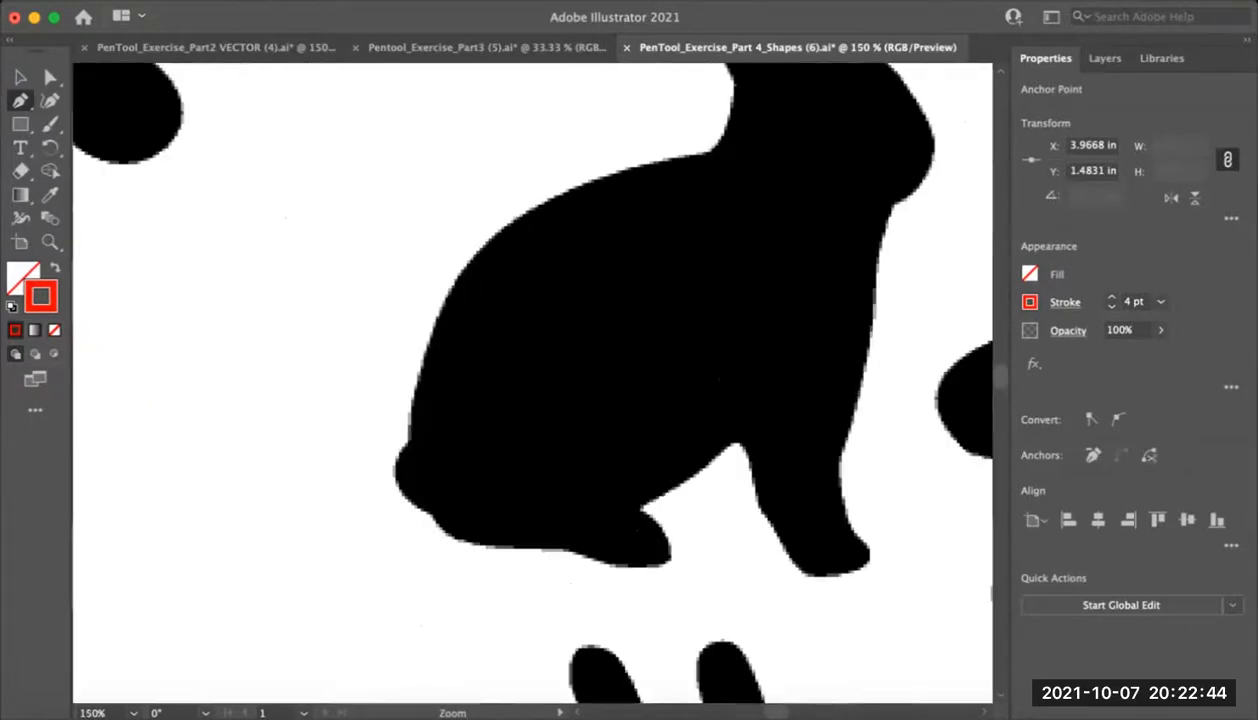
drag(578, 326, 518, 481)
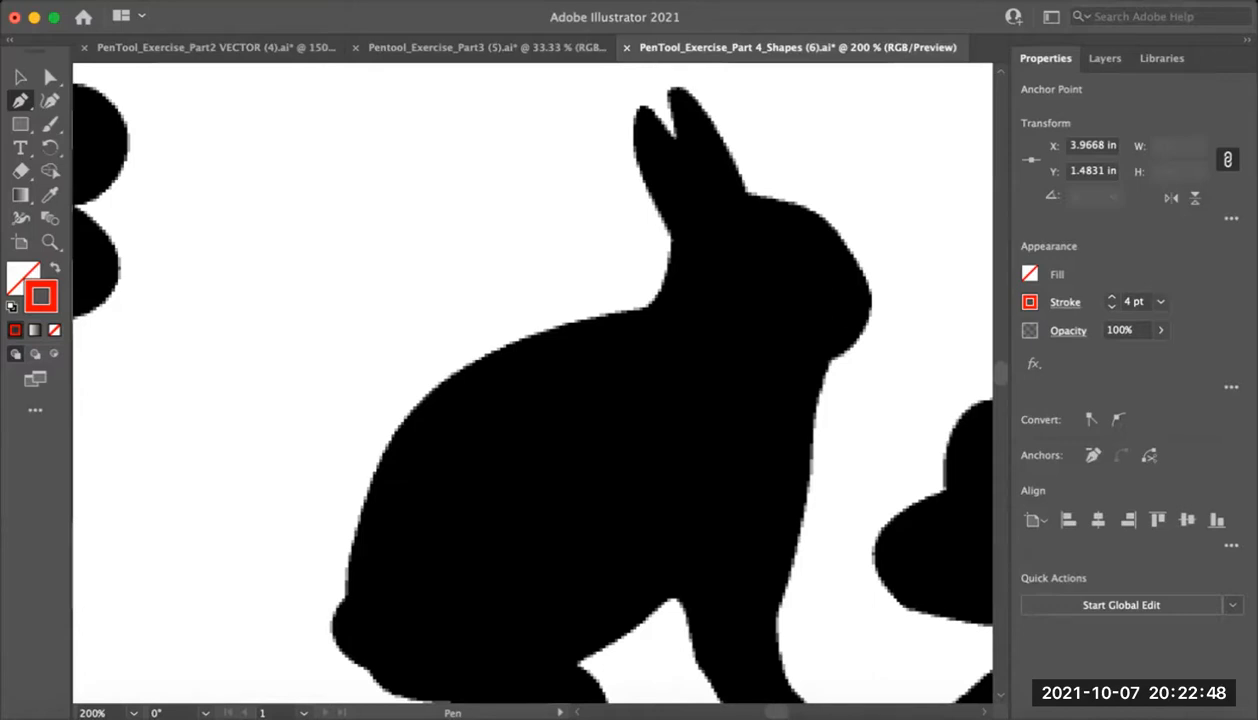
scroll(524, 376, down, 2)
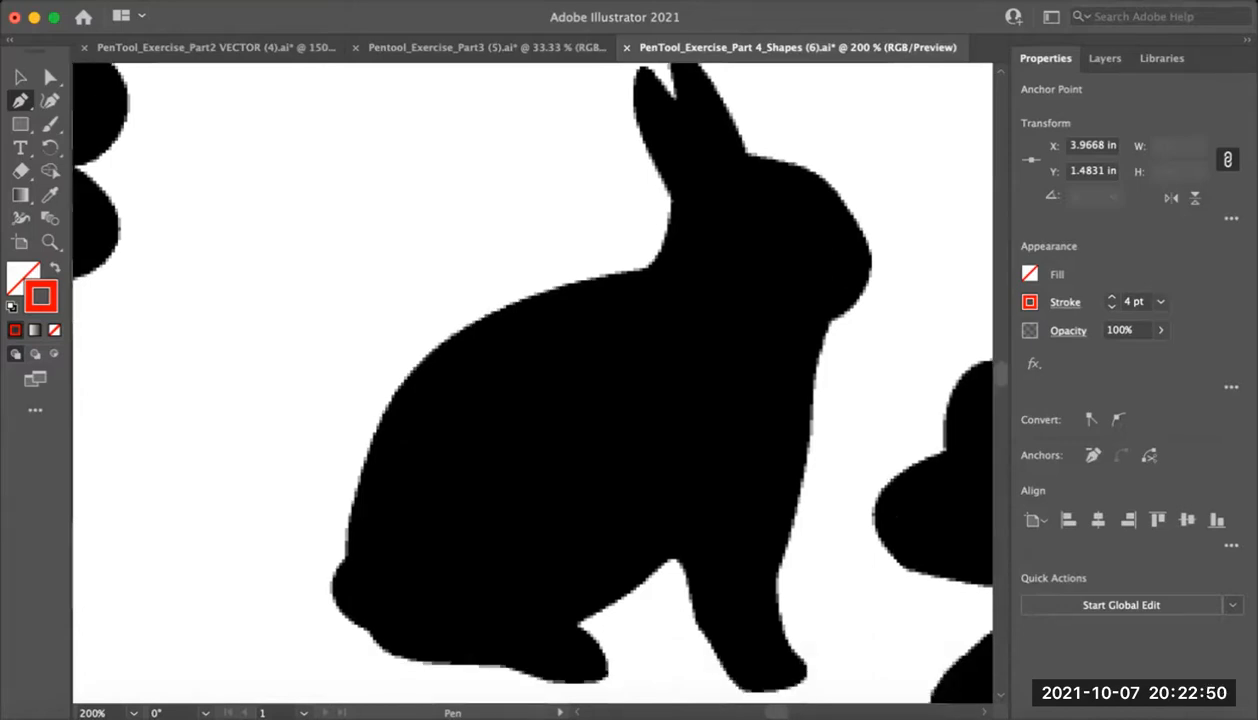
key(super+equal)
scroll(533, 380, down, 3)
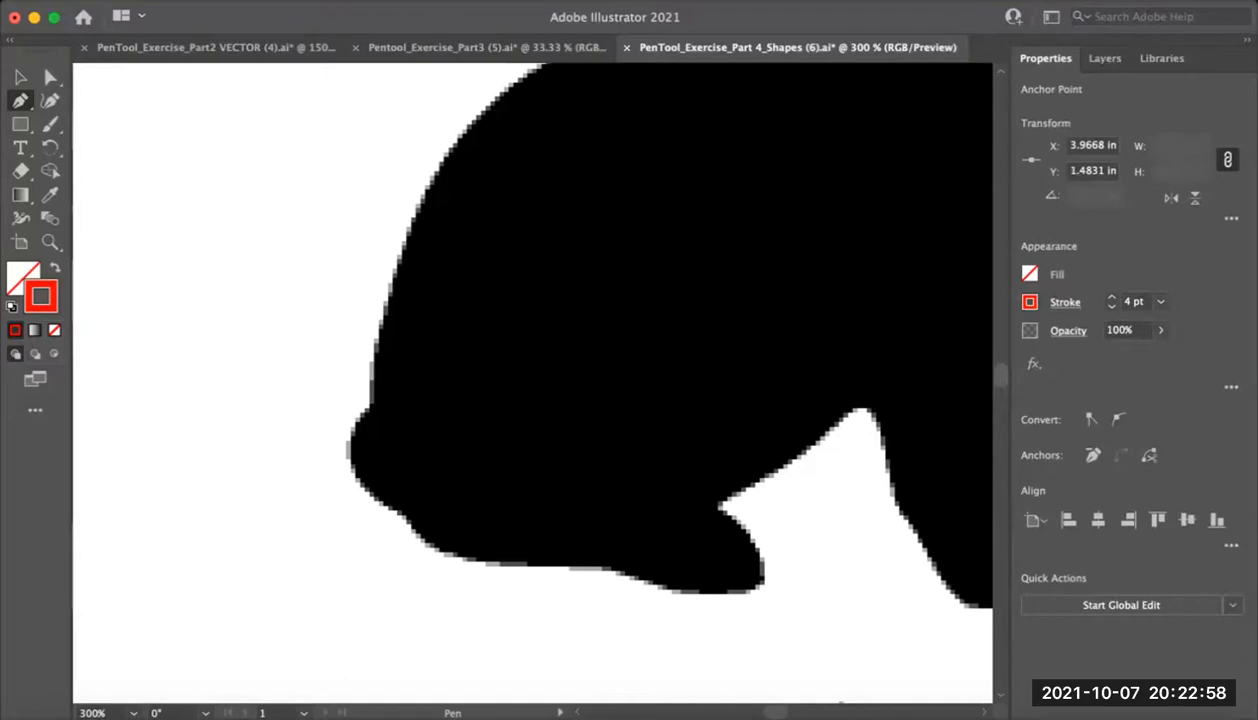
scroll(688, 487, down, 1)
drag(688, 487, 495, 556)
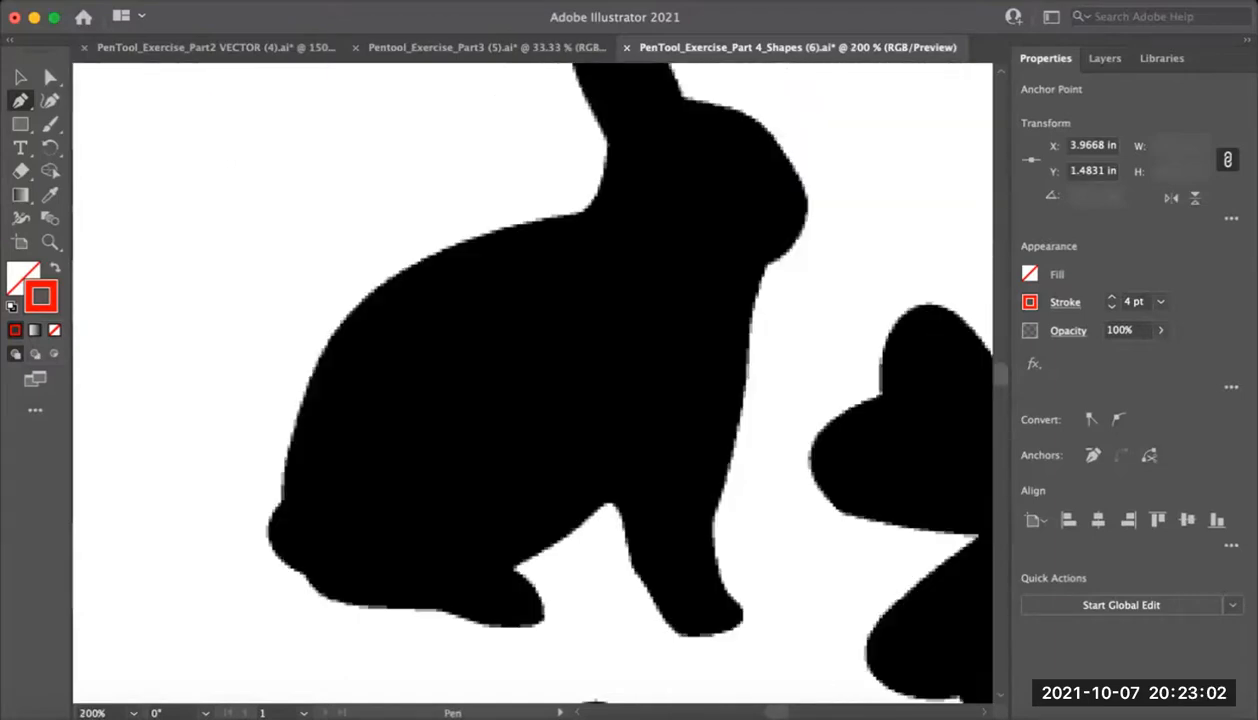
drag(530, 370, 580, 432)
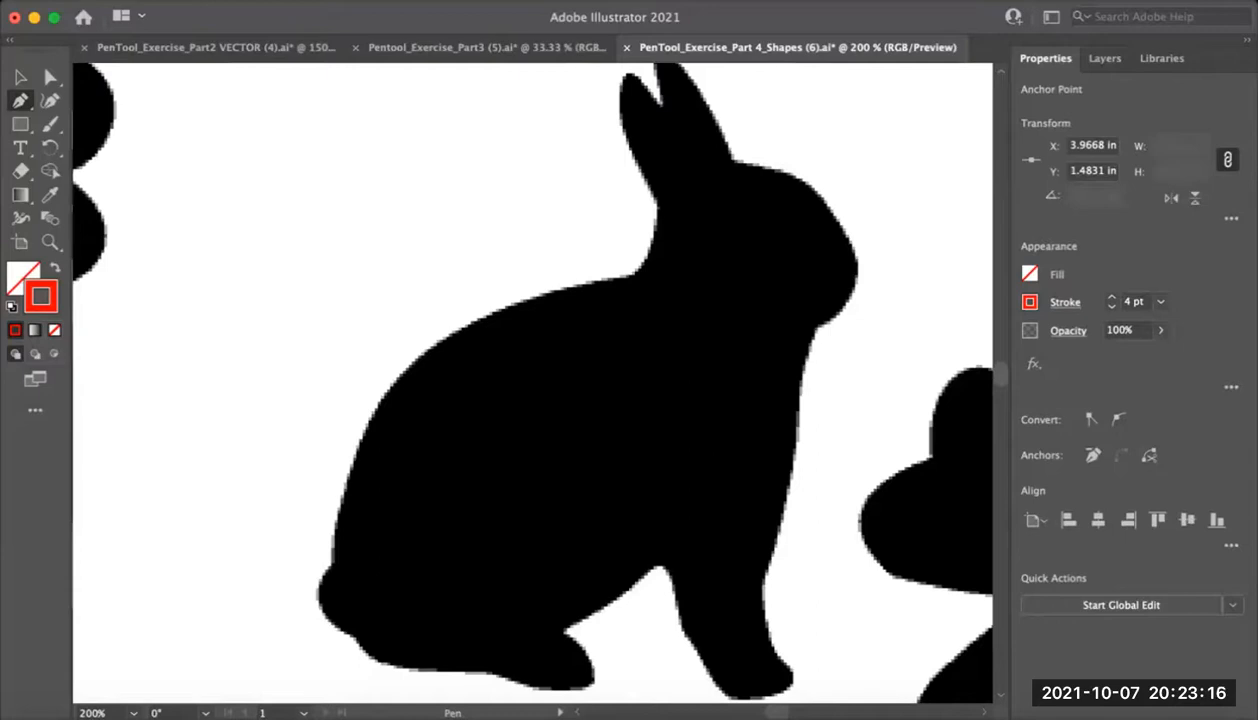
click(620, 276)
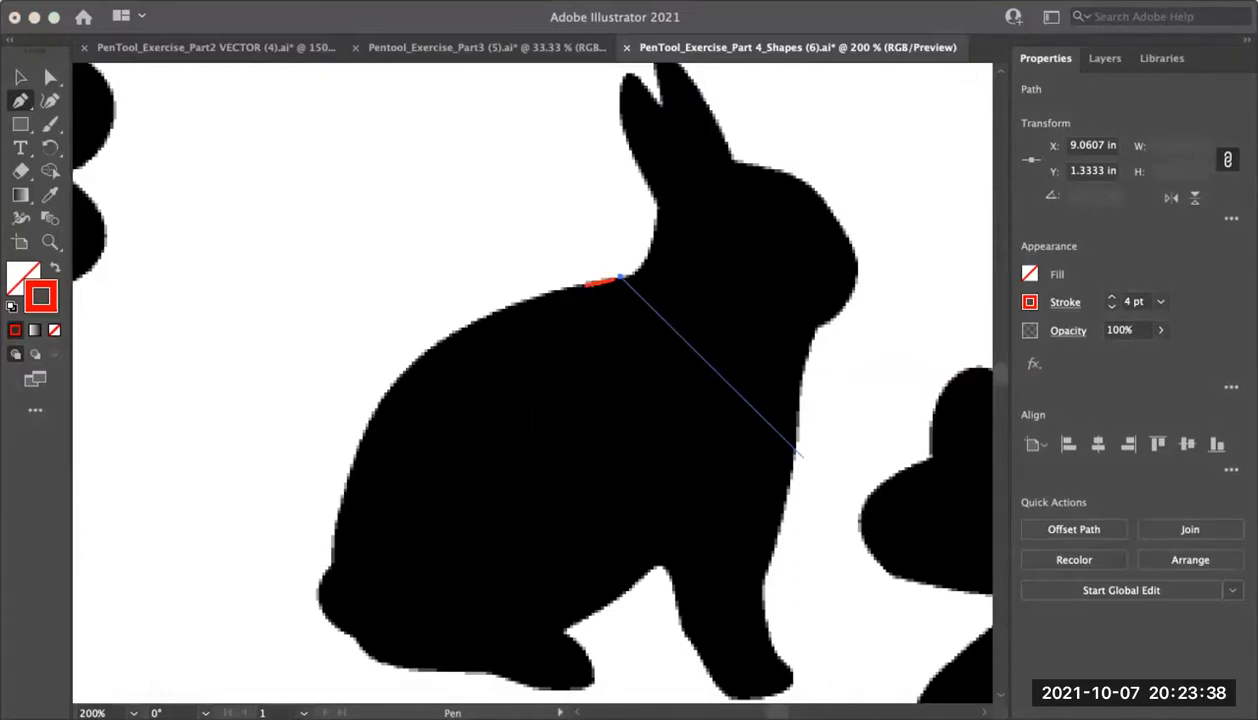
Trace the rabbit's whole back with one curved Pen segment from the neck down to the start of the tail
drag(406, 371, 385, 399)
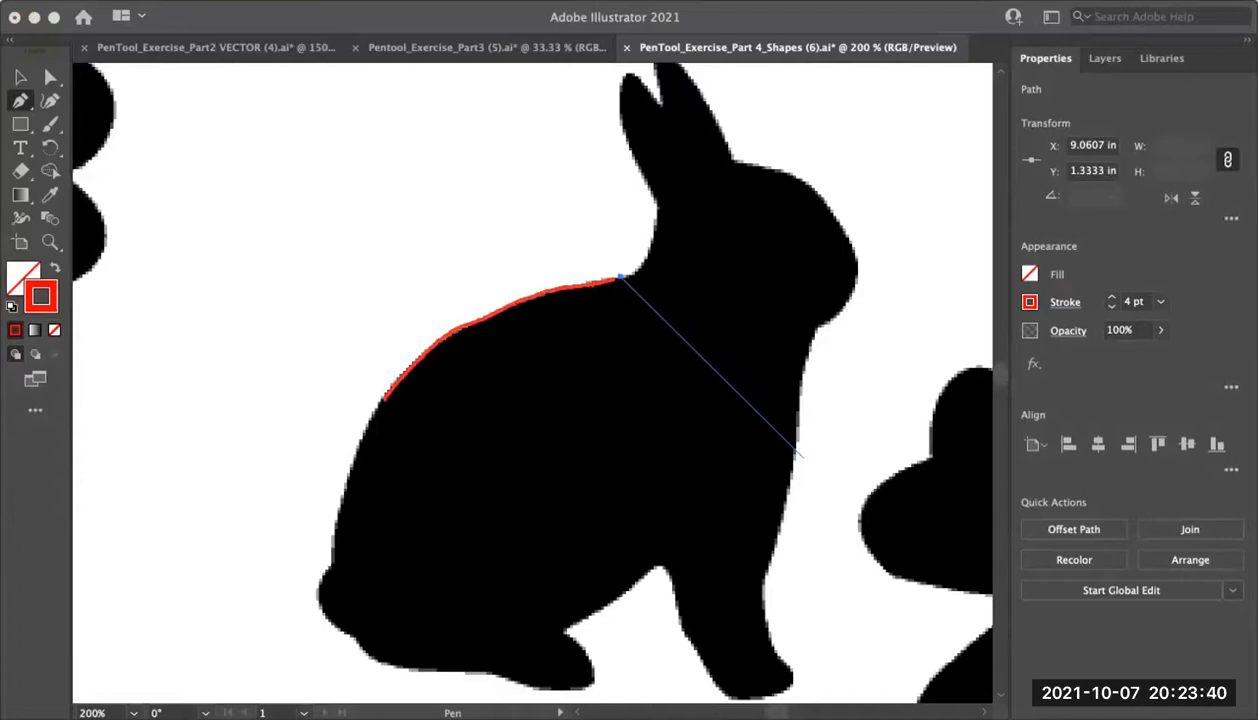
drag(385, 399, 333, 562)
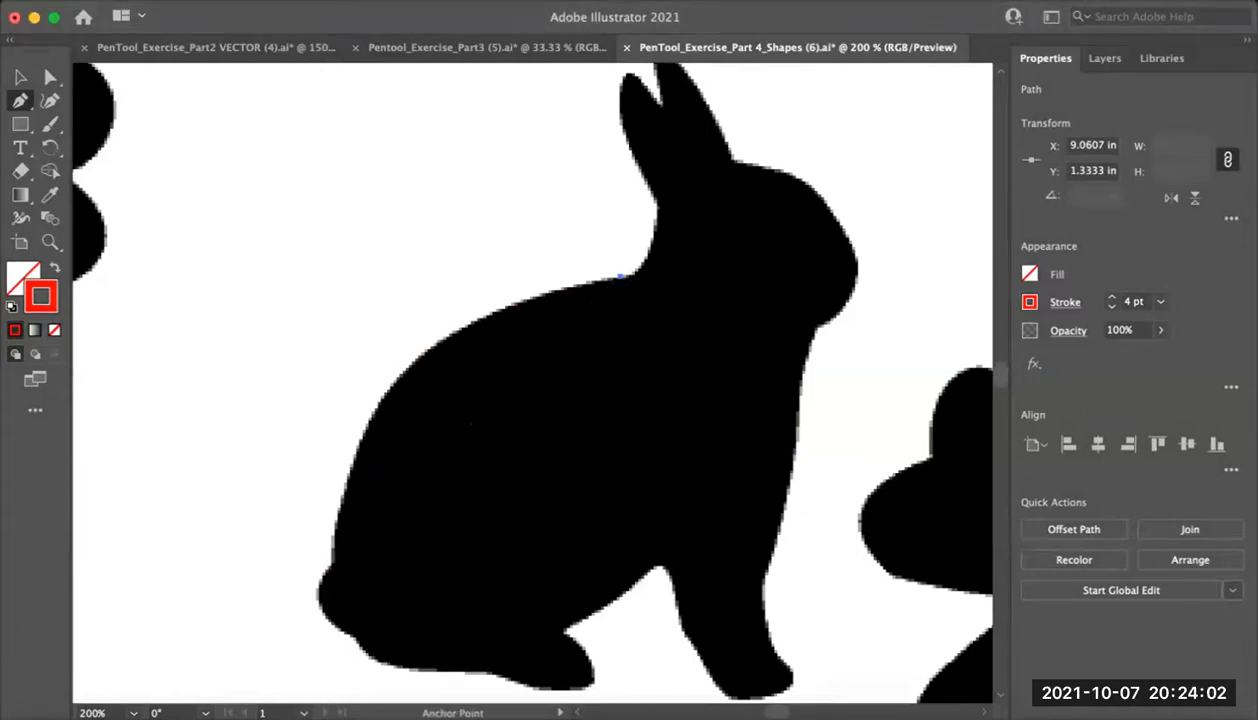
key(h)
key(super+minus)
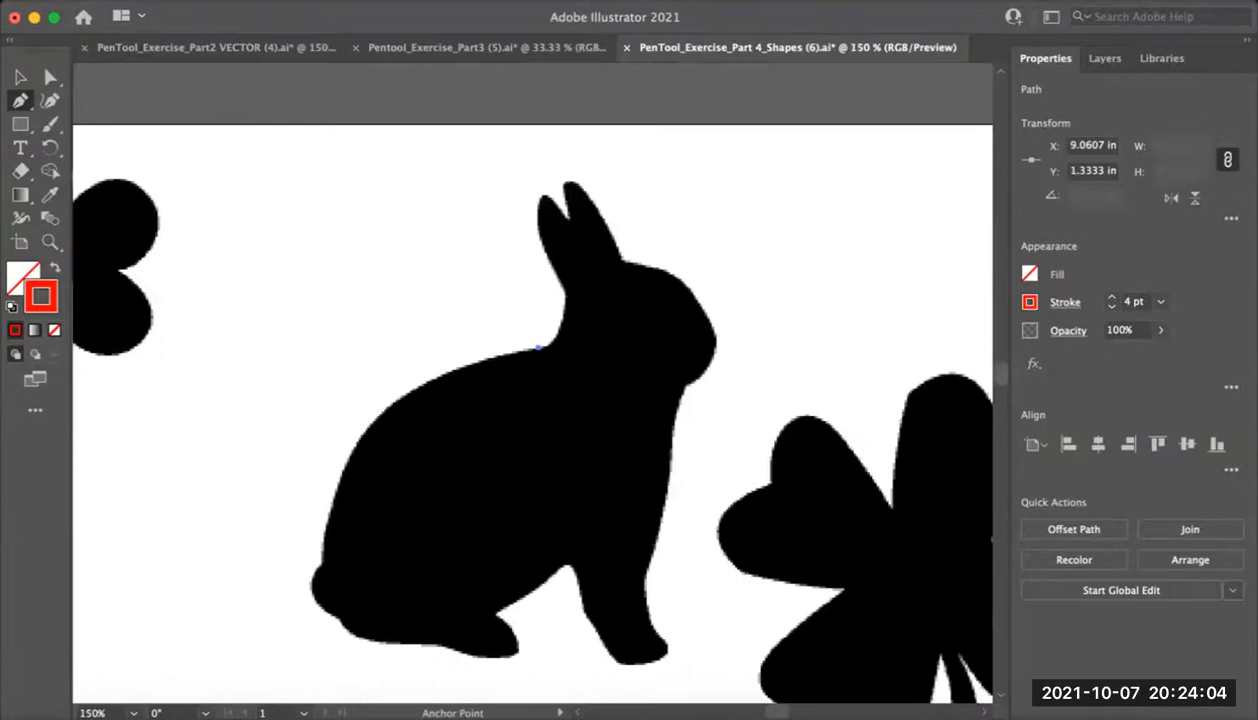
key(super+minus)
key(space)
drag(467, 421, 559, 314)
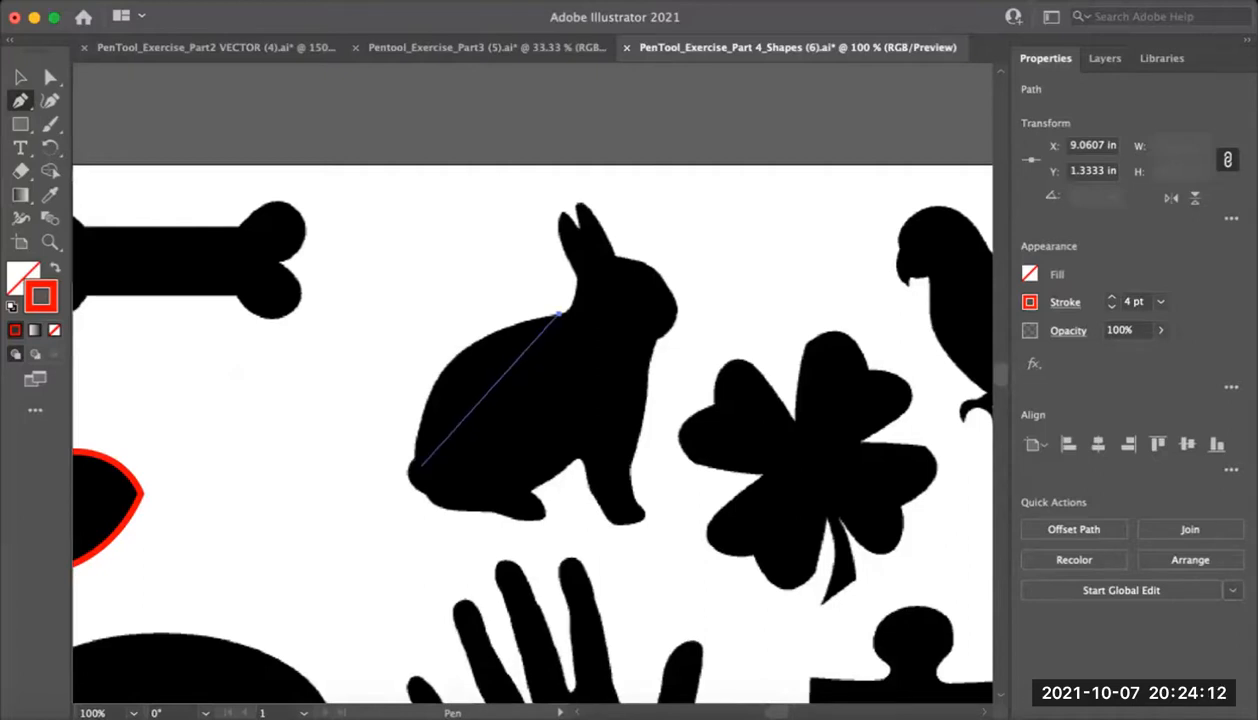
click(413, 460)
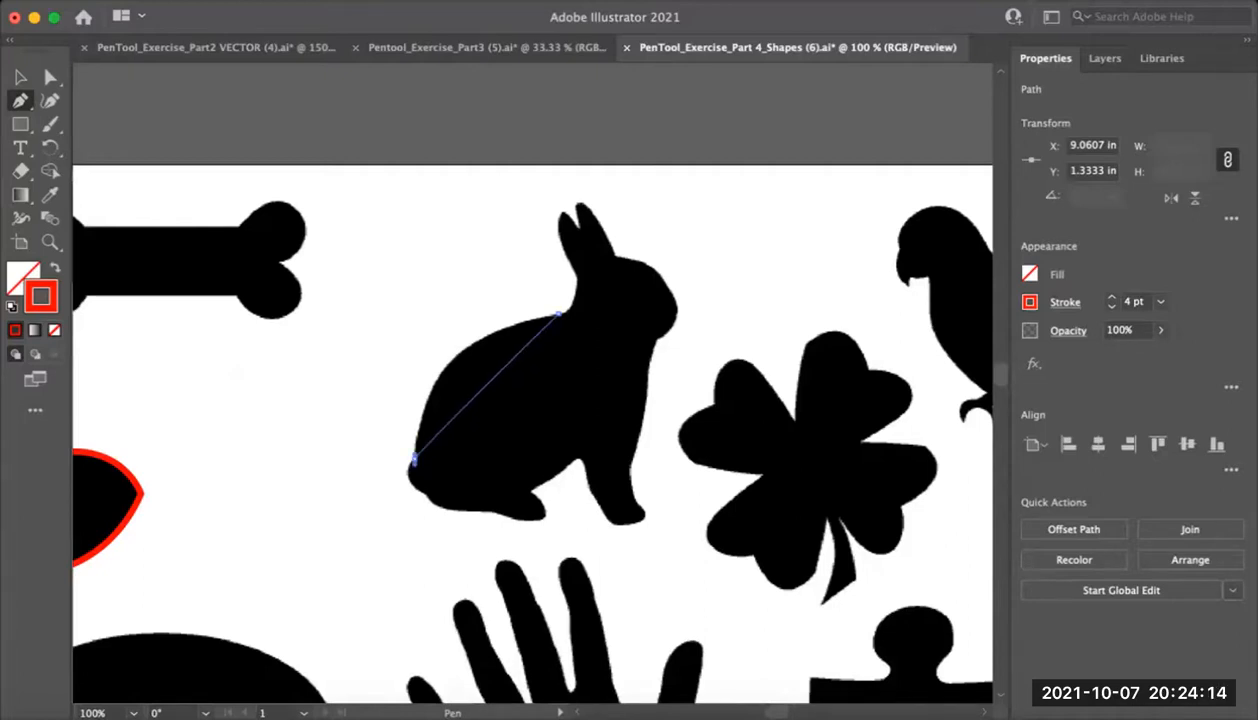
drag(413, 460, 410, 598)
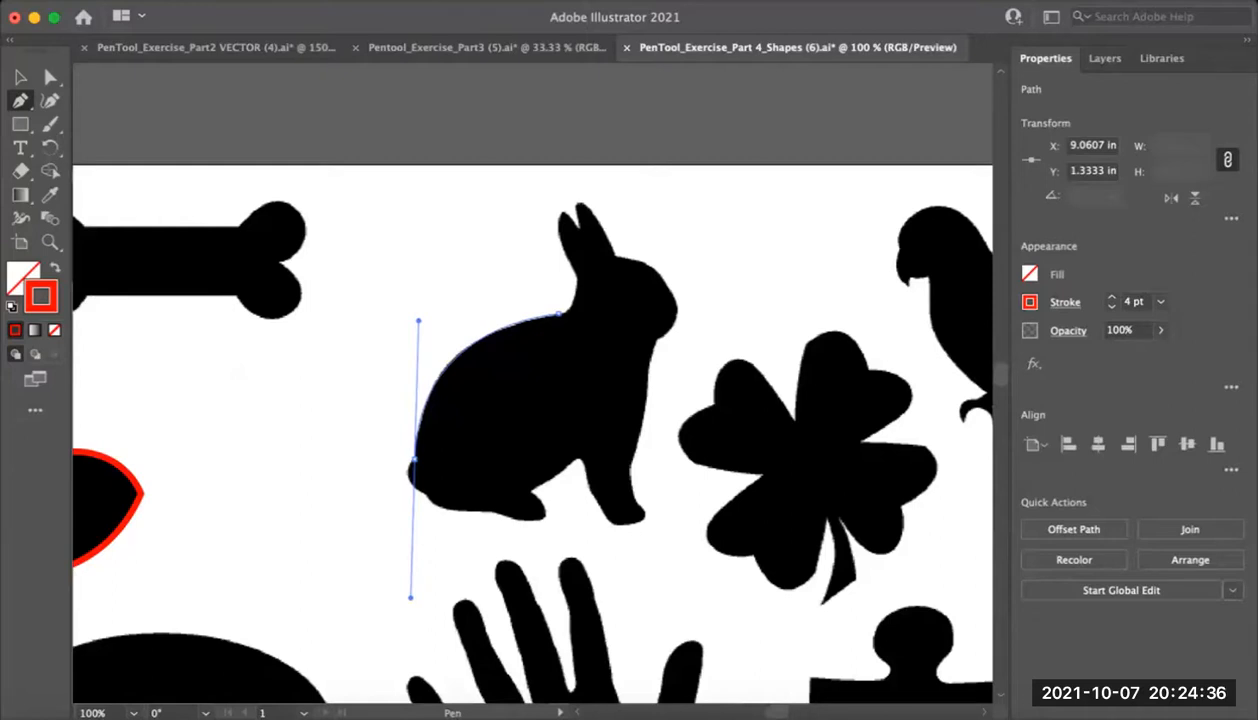
drag(411, 598, 411, 598)
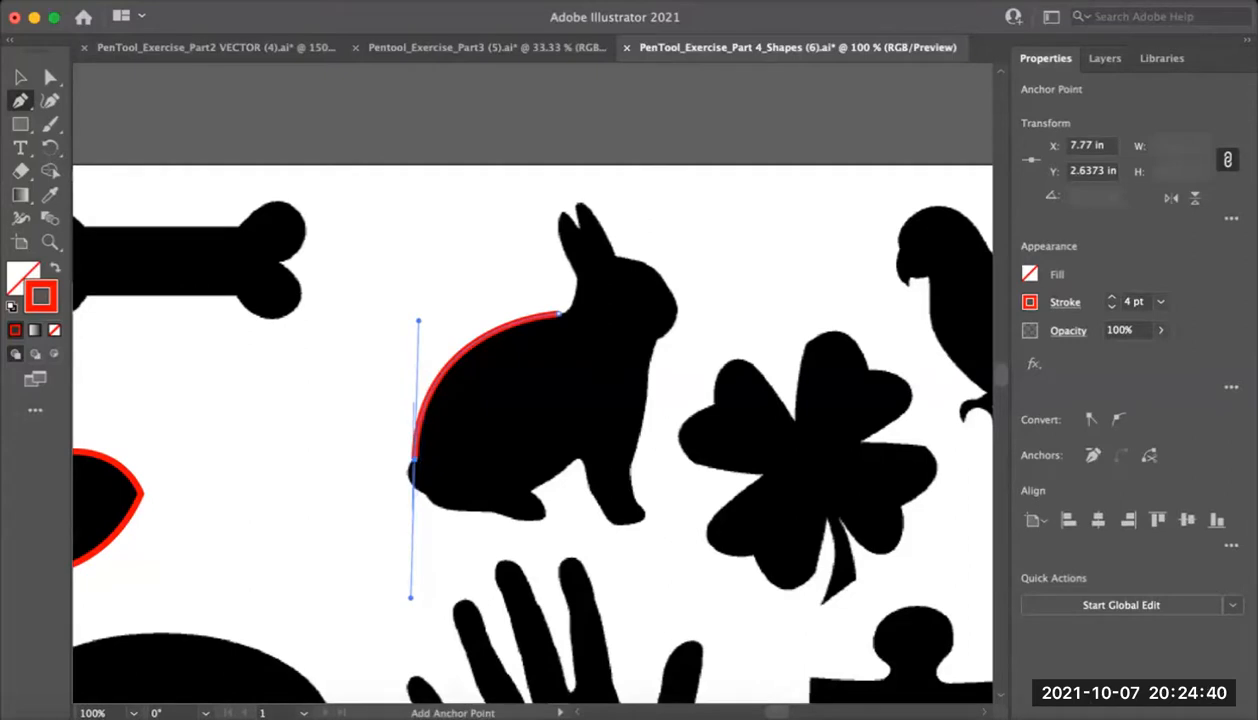
Trace the rabbit's tail with a curved segment ending at the notch below it, and remove that anchor's outgoing handle
scroll(431, 527, down, 2)
scroll(428, 520, up, 6)
drag(428, 520, 411, 269)
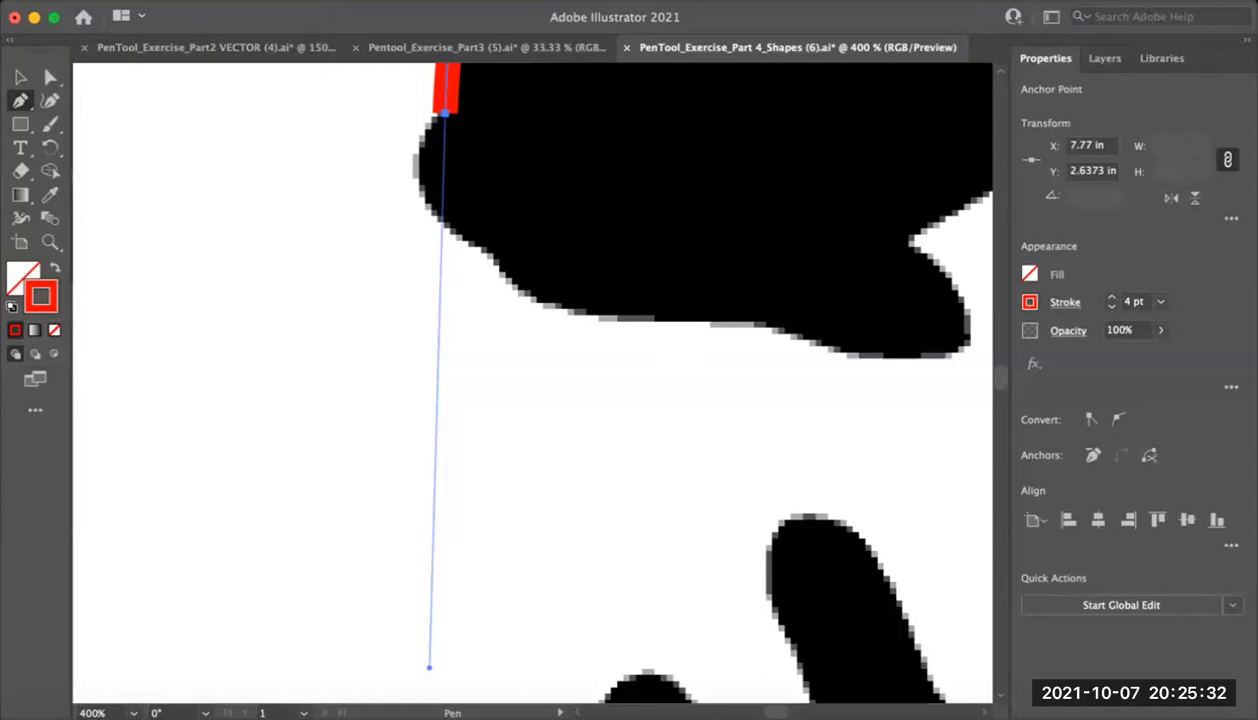
key(space)
drag(520, 400, 545, 541)
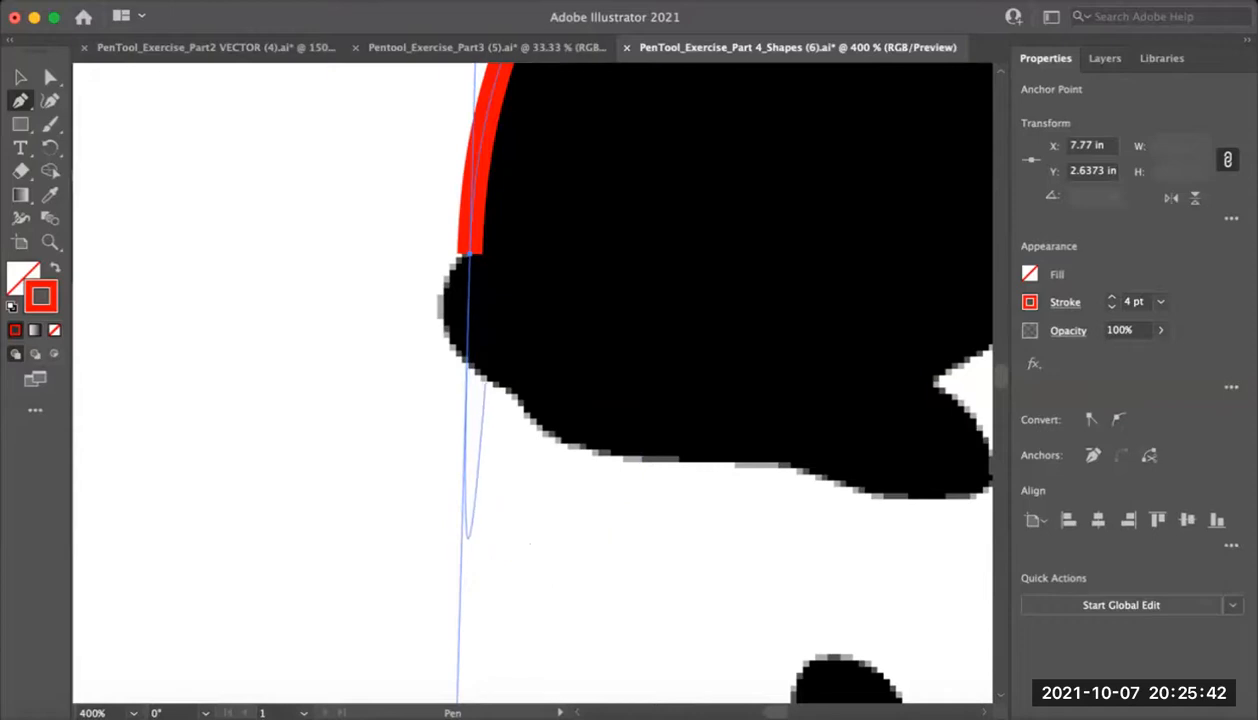
click(502, 385)
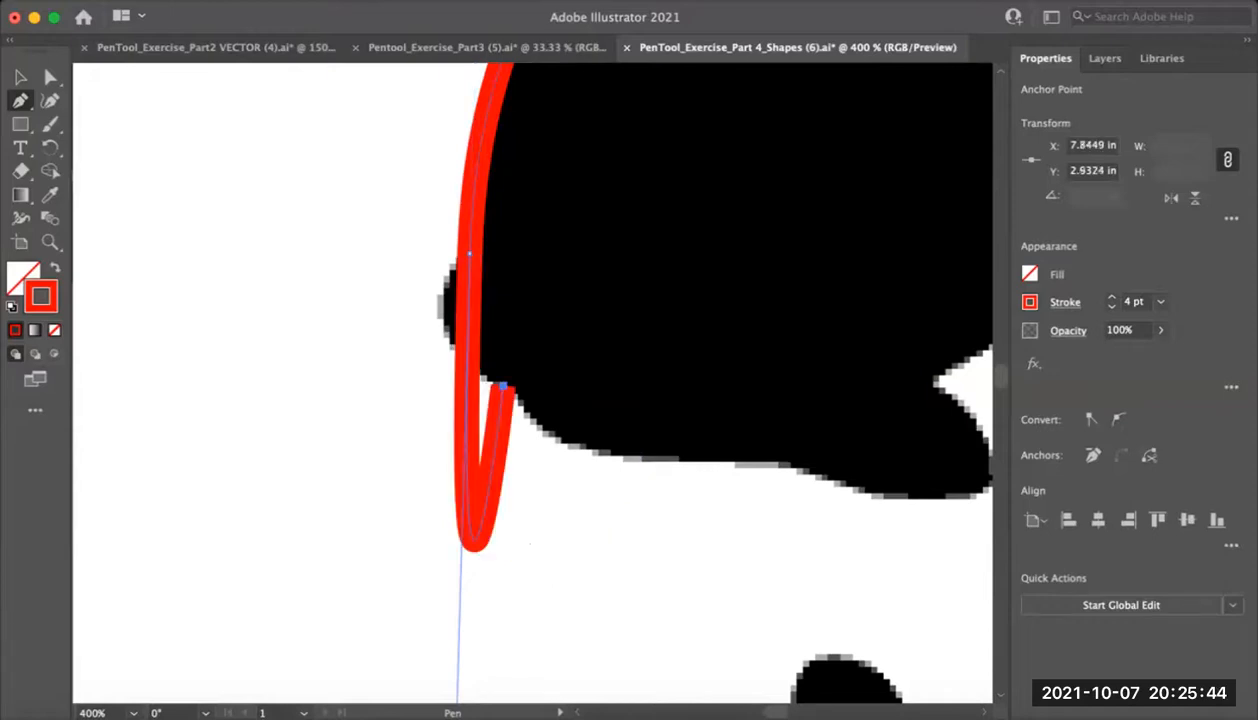
key(ctrl+z)
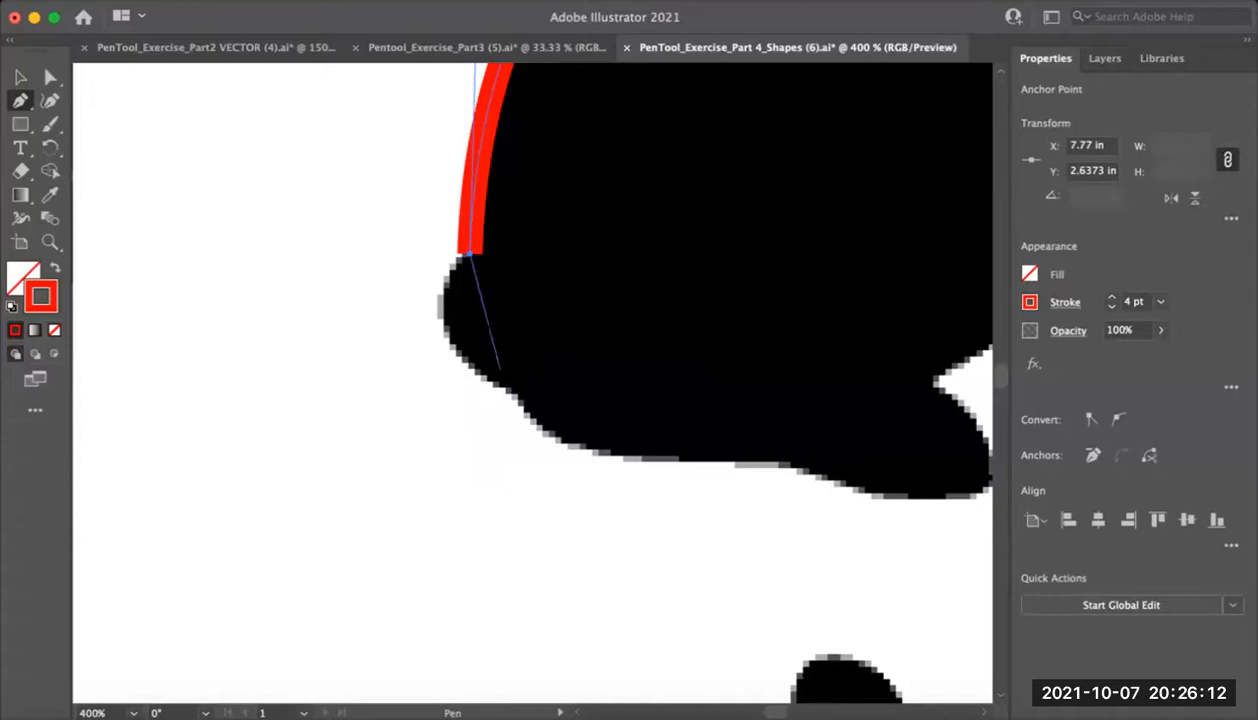
mouse_move(509, 390)
mouse_down()
mouse_move(615, 396)
mouse_move(632, 450)
mouse_up()
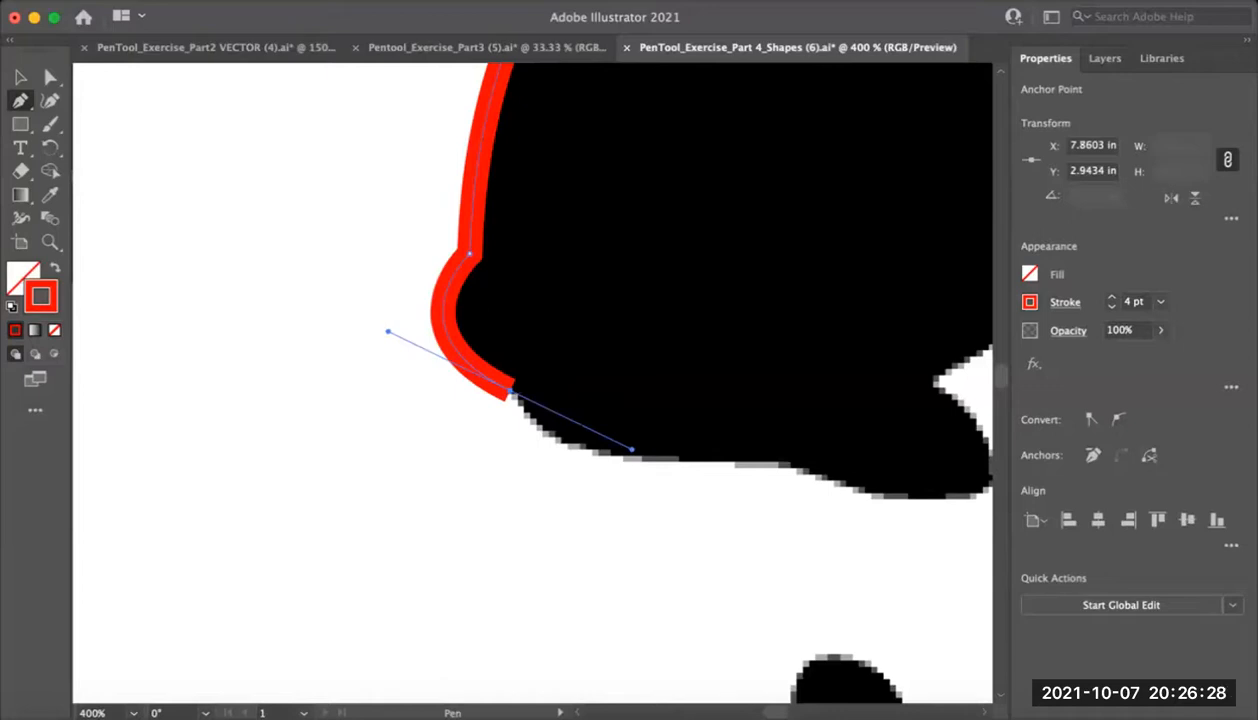
key(space)
drag(632, 449, 476, 449)
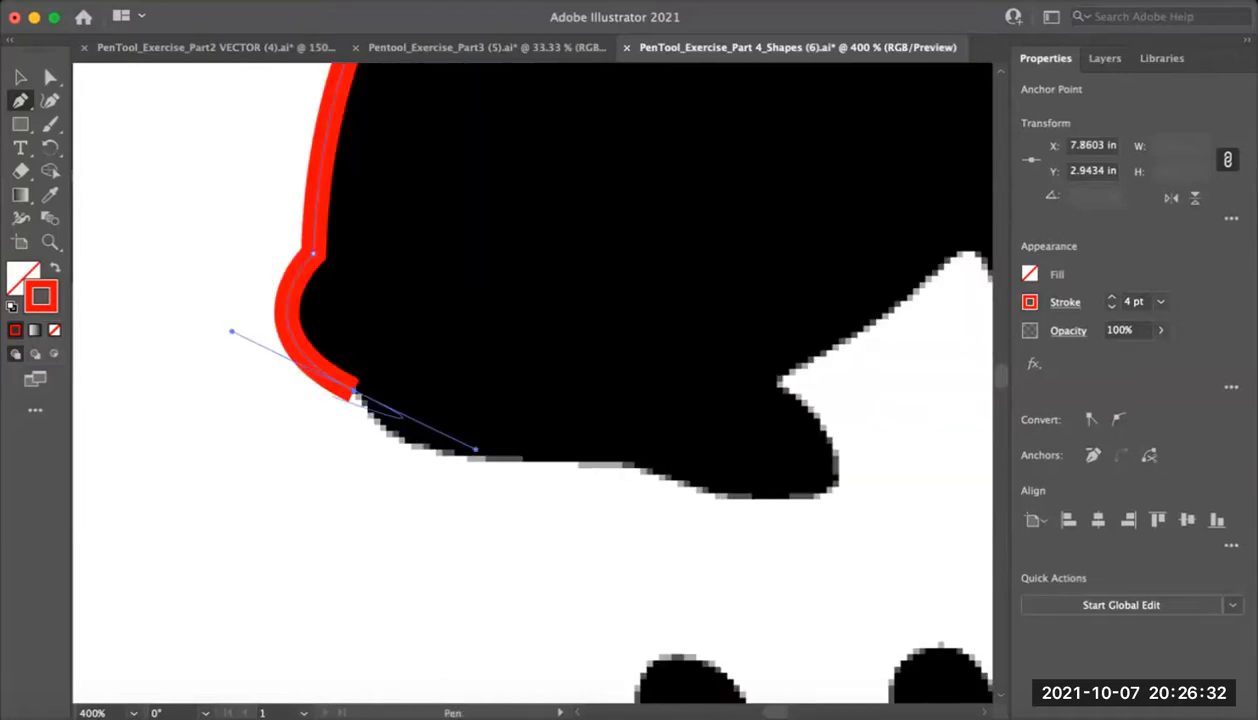
click(354, 388)
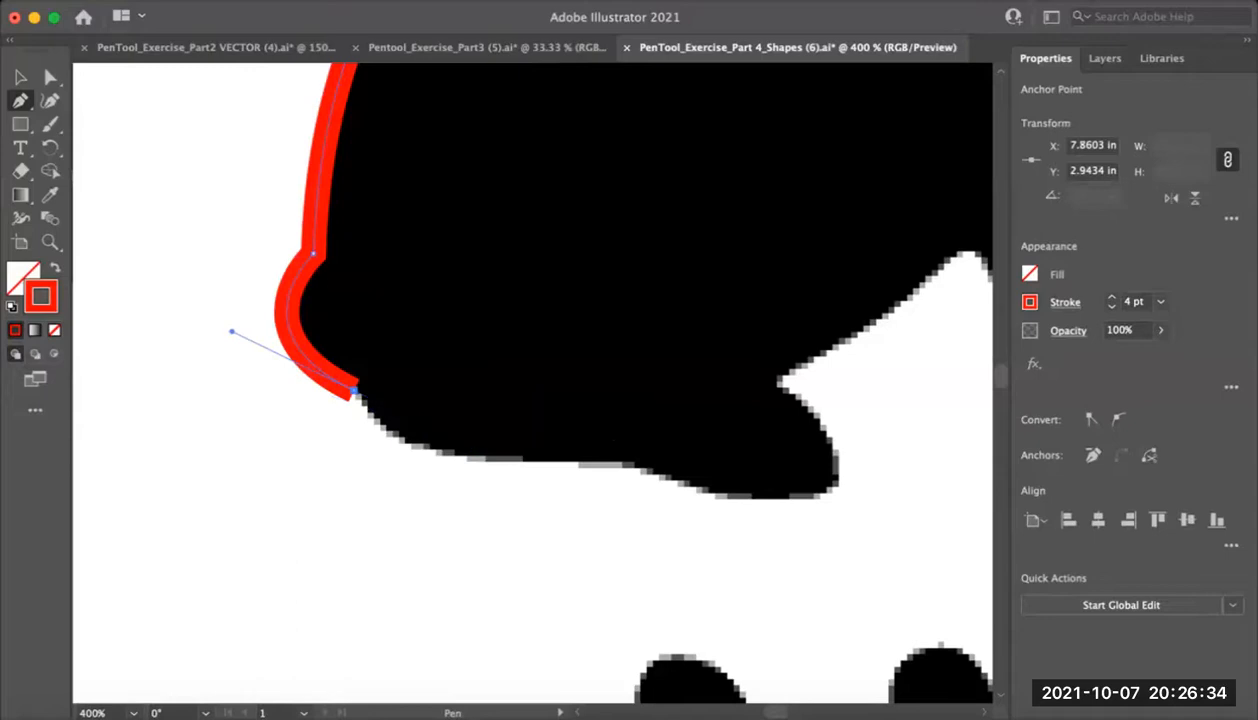
Trace the rump's underside from the tail notch towards the hind foot, and remove the end anchor's outgoing handle
key(space)
drag(370, 438, 348, 442)
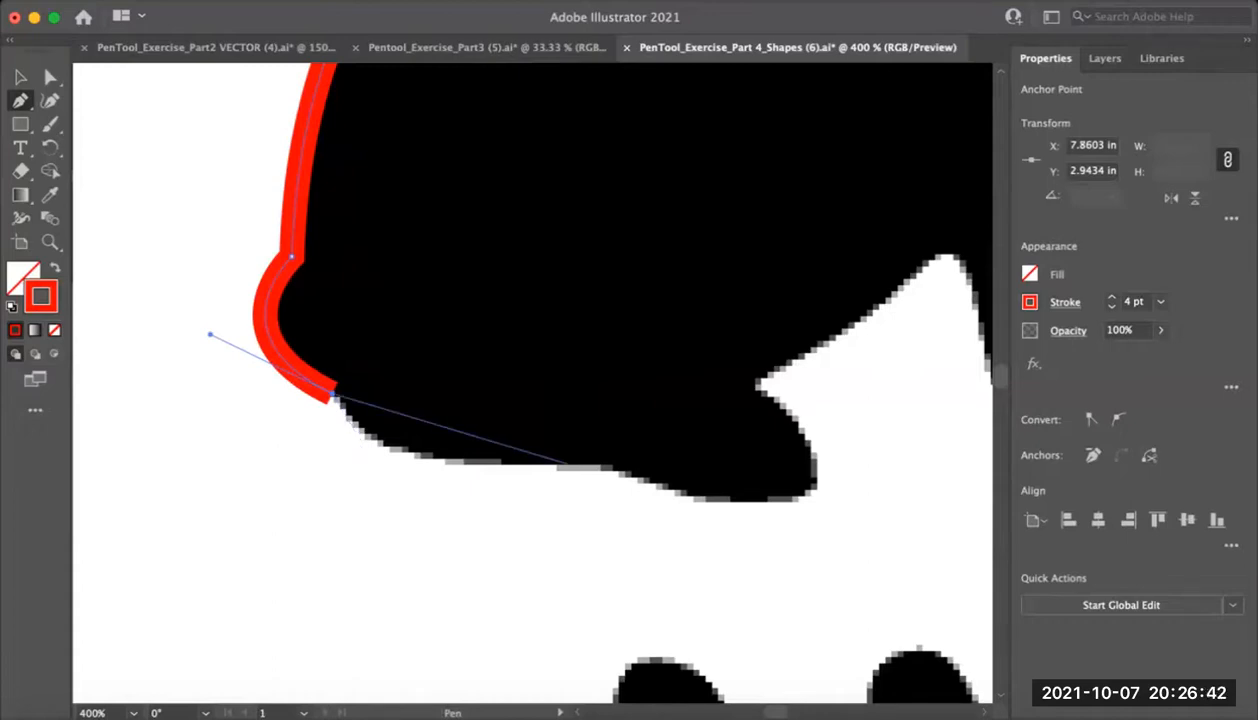
mouse_move(569, 464)
mouse_down()
mouse_move(788, 454)
mouse_move(769, 434)
mouse_up()
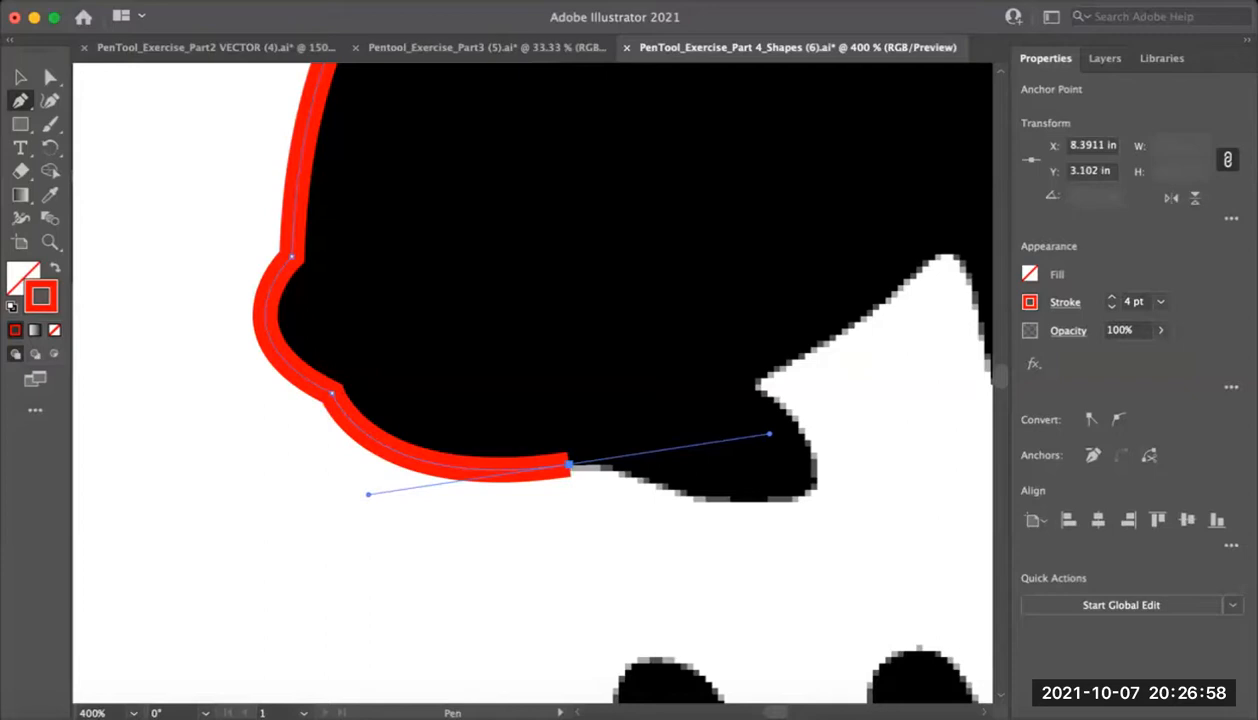
click(569, 464)
Add a short curved segment following the slight downward bend where the rump meets the hind foot
key(space)
drag(569, 464, 468, 440)
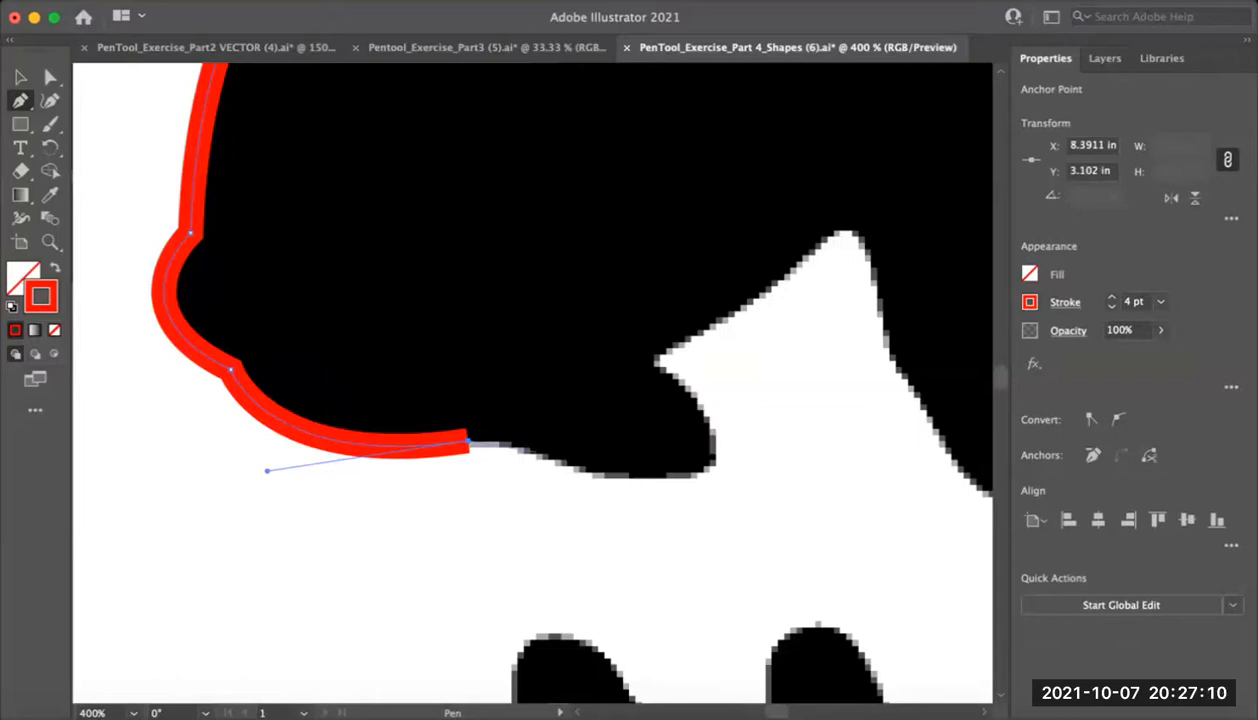
click(541, 454)
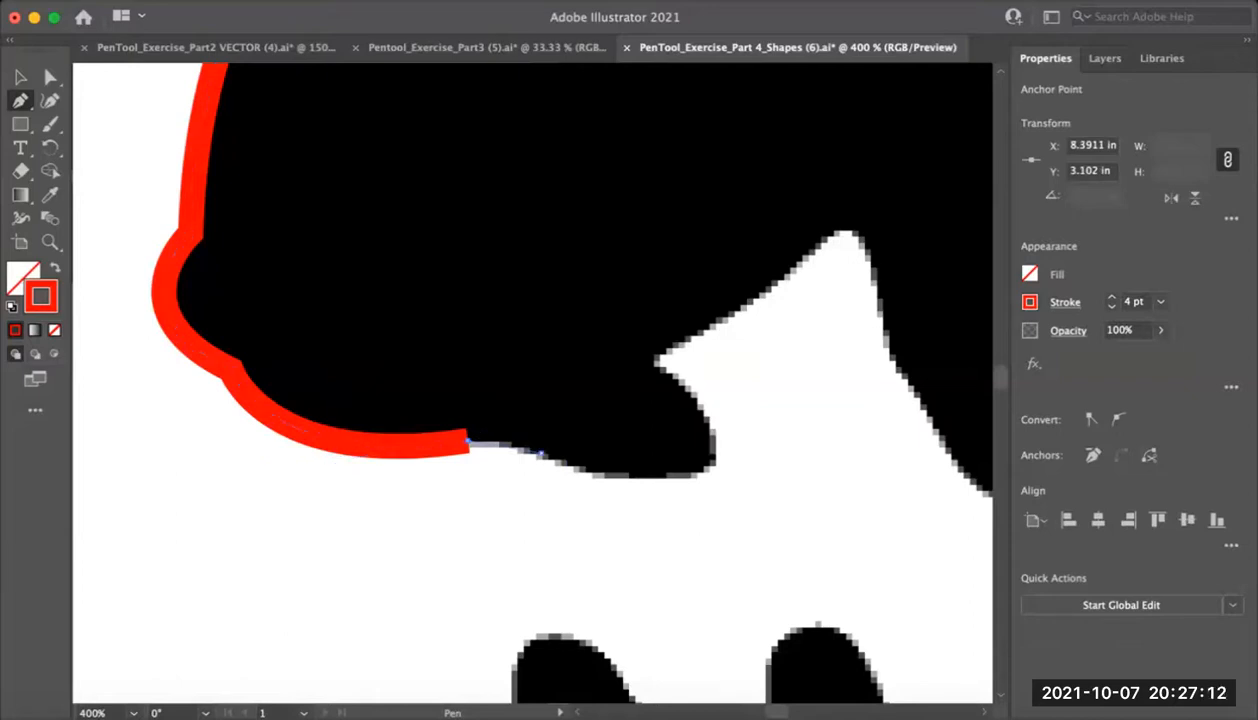
drag(541, 454, 564, 464)
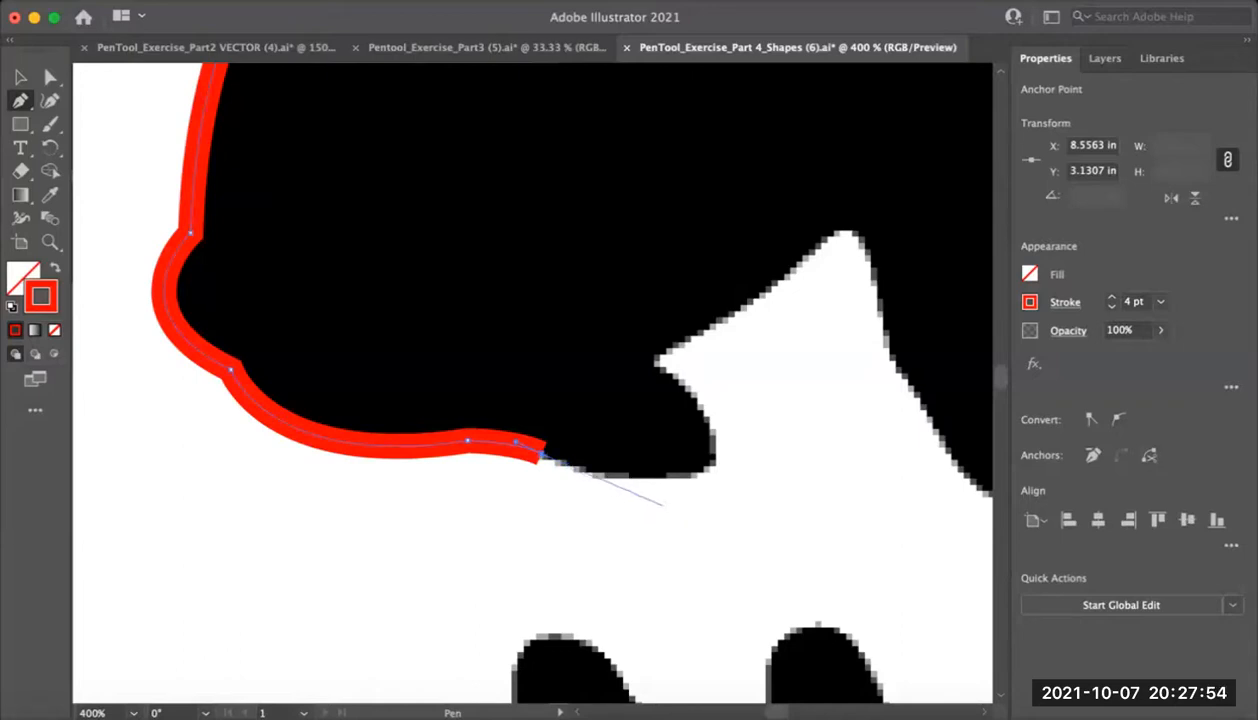
Trace the hind foot's underside with a curved segment ending at the toe, and remove that anchor's outgoing handle
key(space)
drag(611, 490, 529, 513)
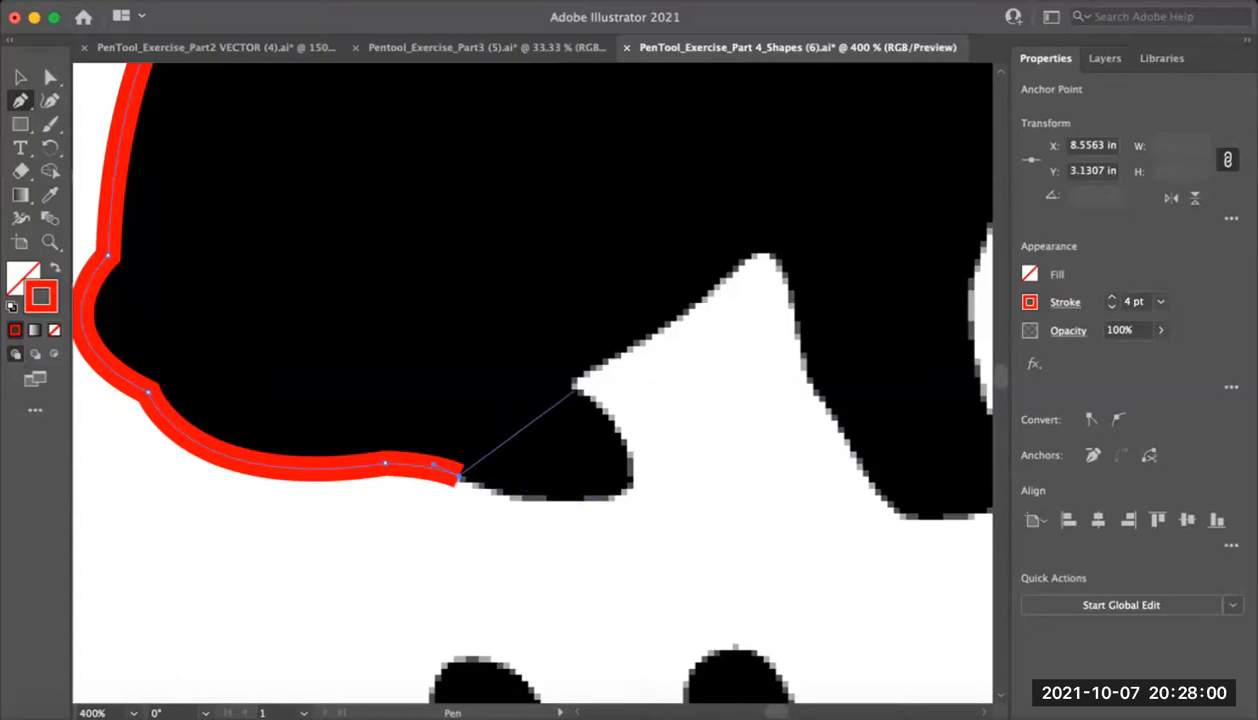
drag(575, 390, 411, 216)
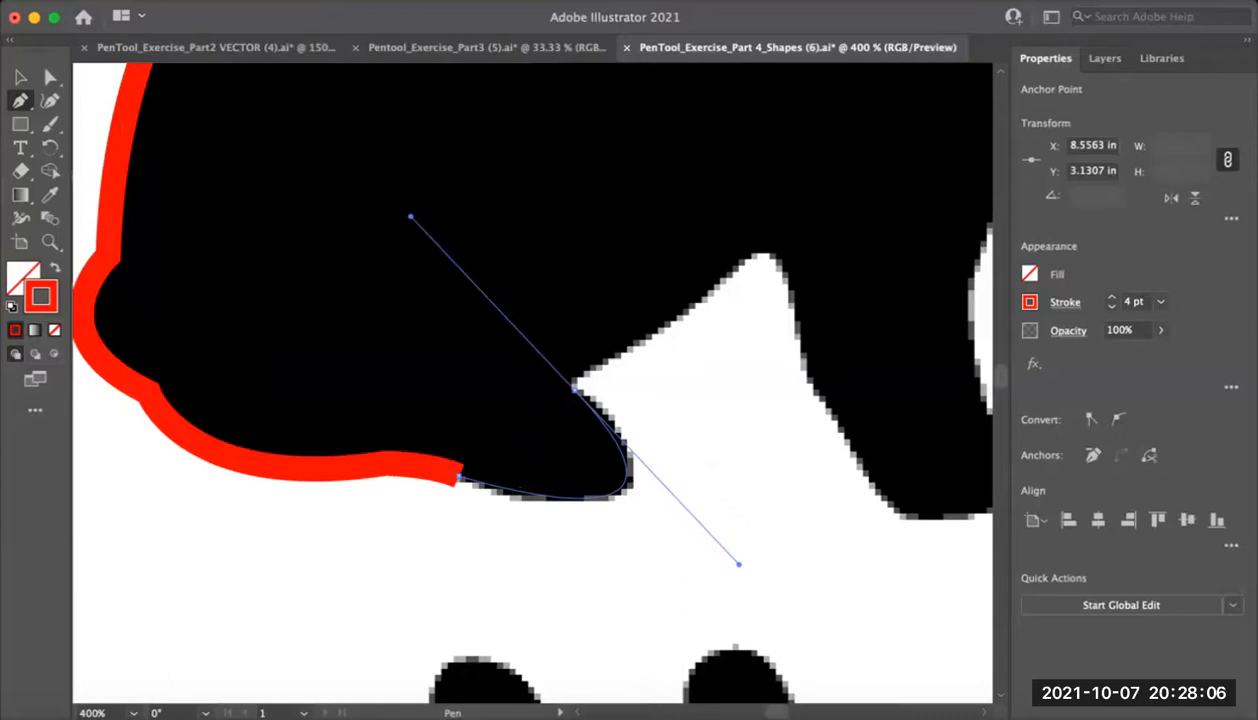
key(super+z)
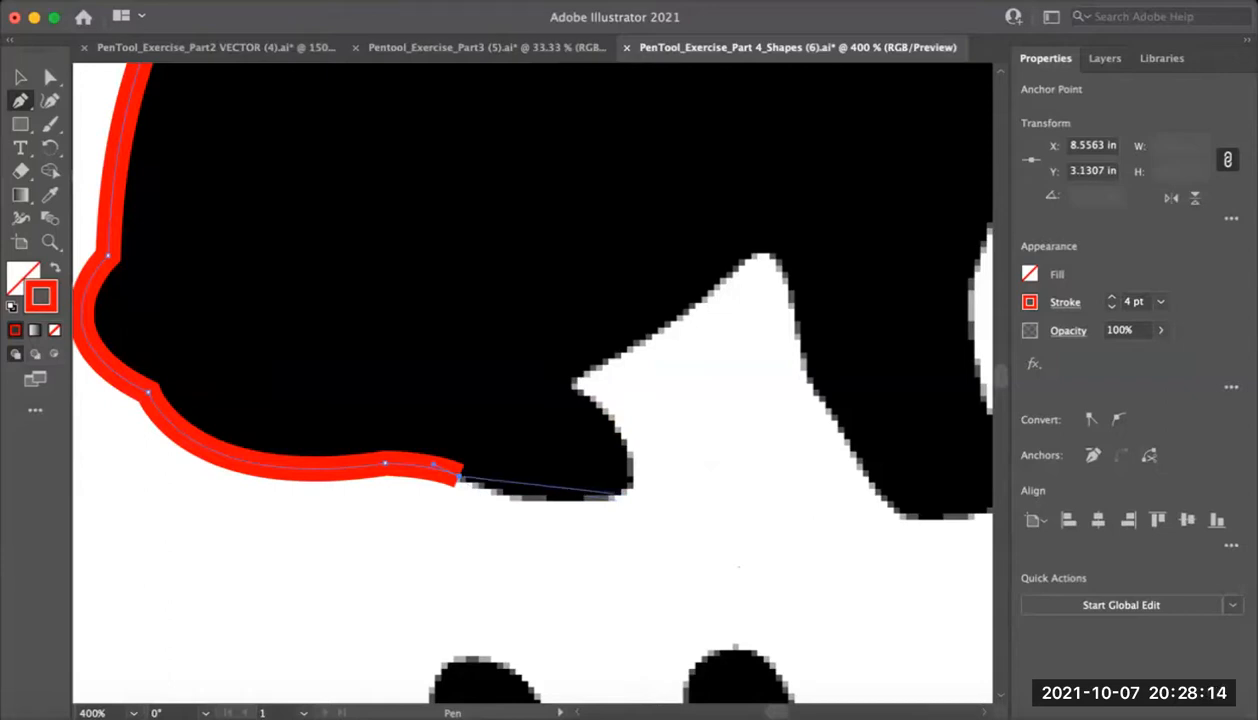
mouse_move(615, 494)
mouse_down()
mouse_move(650, 479)
mouse_move(668, 489)
mouse_move(668, 455)
mouse_move(674, 483)
mouse_move(700, 472)
mouse_move(721, 482)
mouse_up()
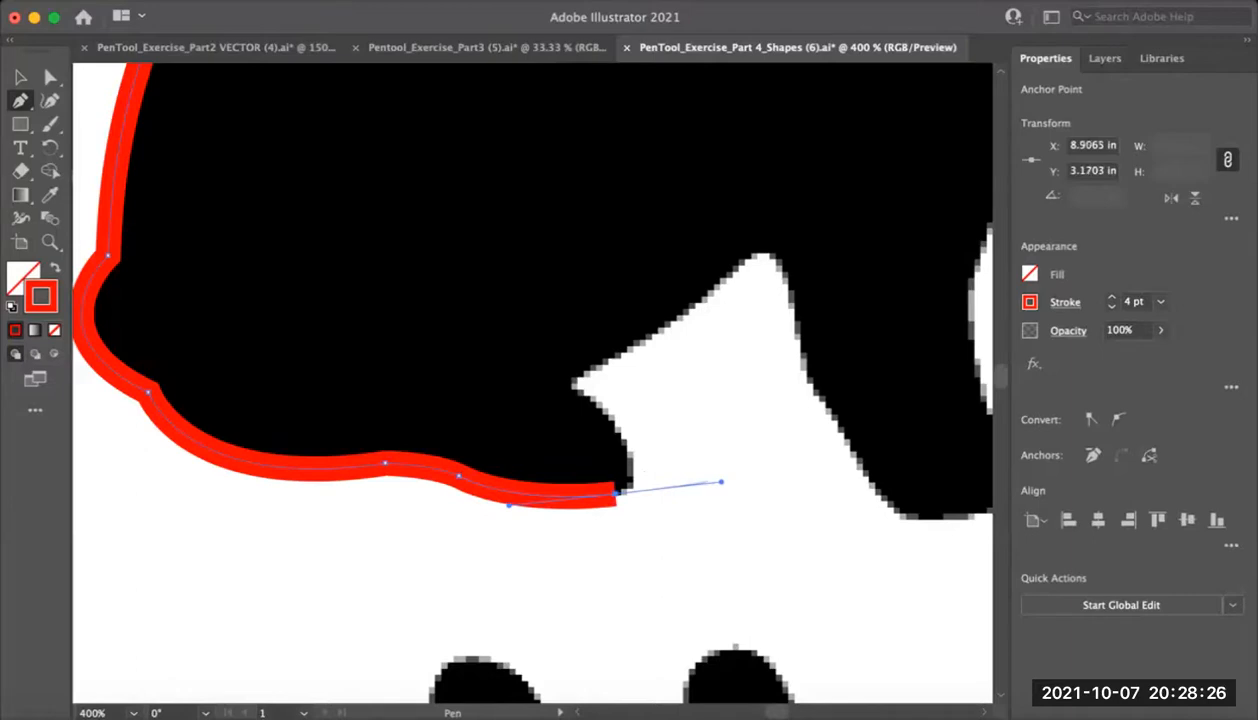
click(616, 491)
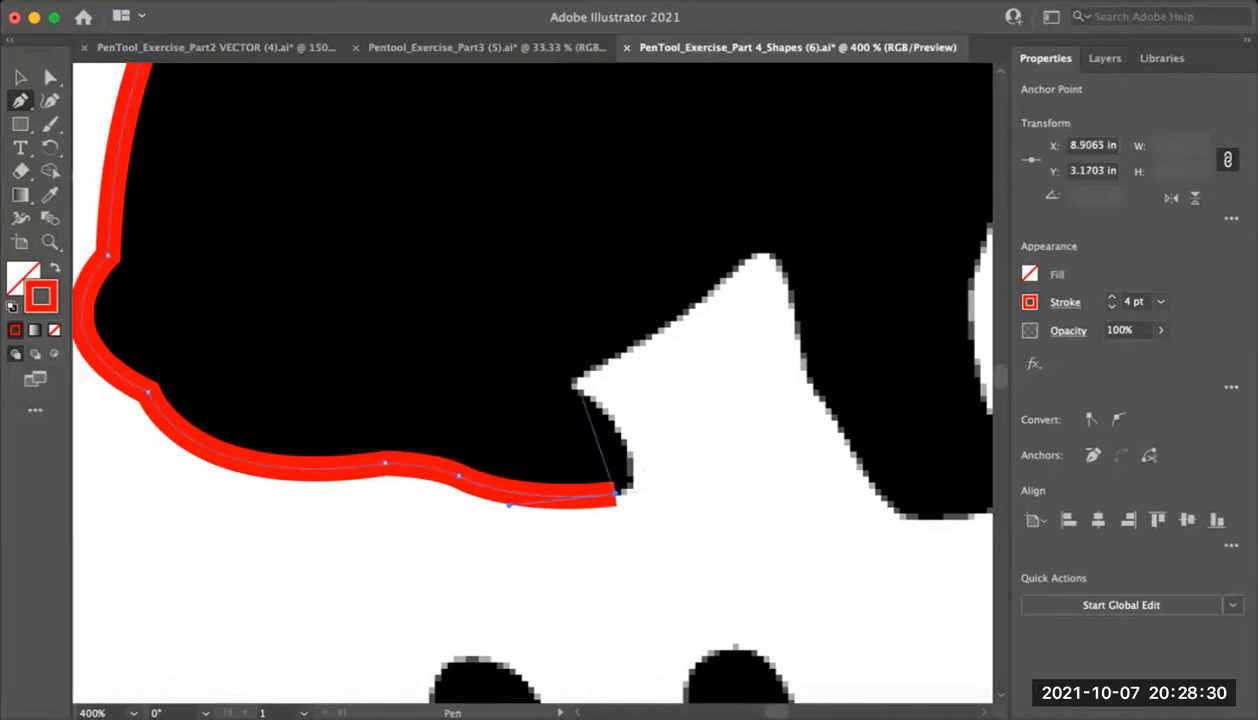
Curve the path around the toe to the corner above the hind foot, and continue it with a short segment along the belly edge
mouse_move(580, 392)
mouse_down()
mouse_move(586, 465)
mouse_move(722, 445)
mouse_move(658, 455)
mouse_move(673, 472)
mouse_up()
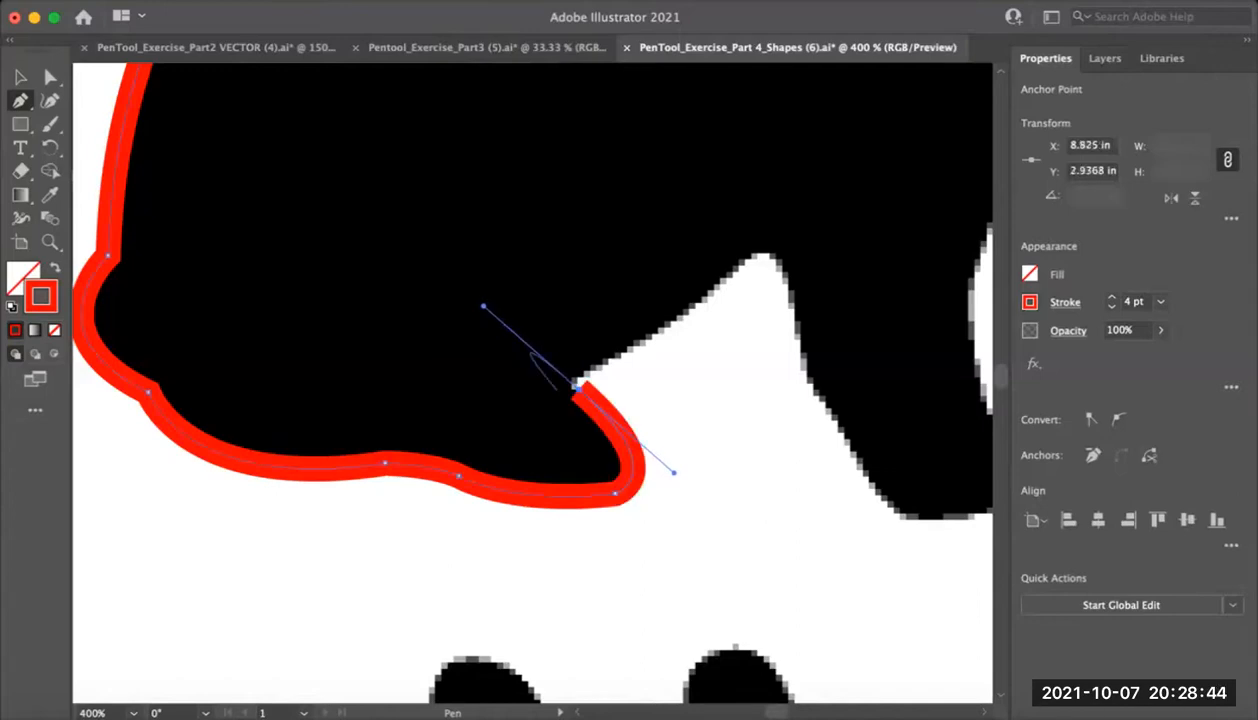
click(576, 386)
drag(576, 386, 557, 423)
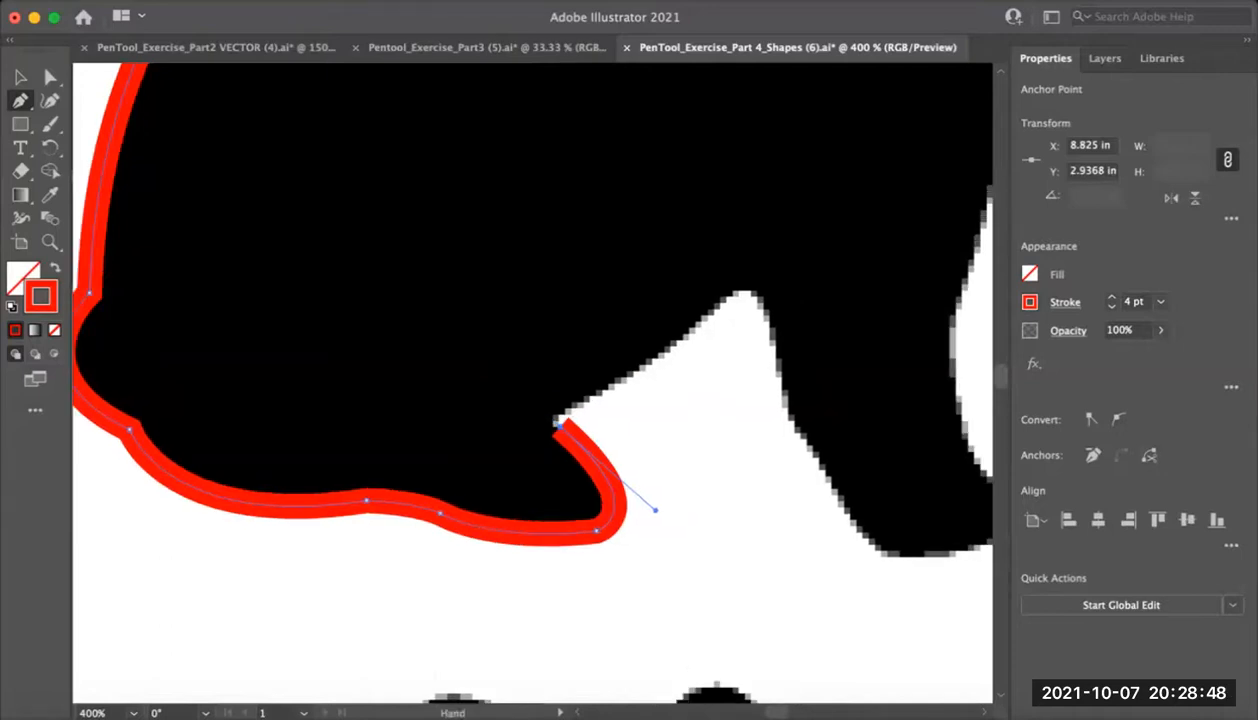
drag(593, 396, 640, 374)
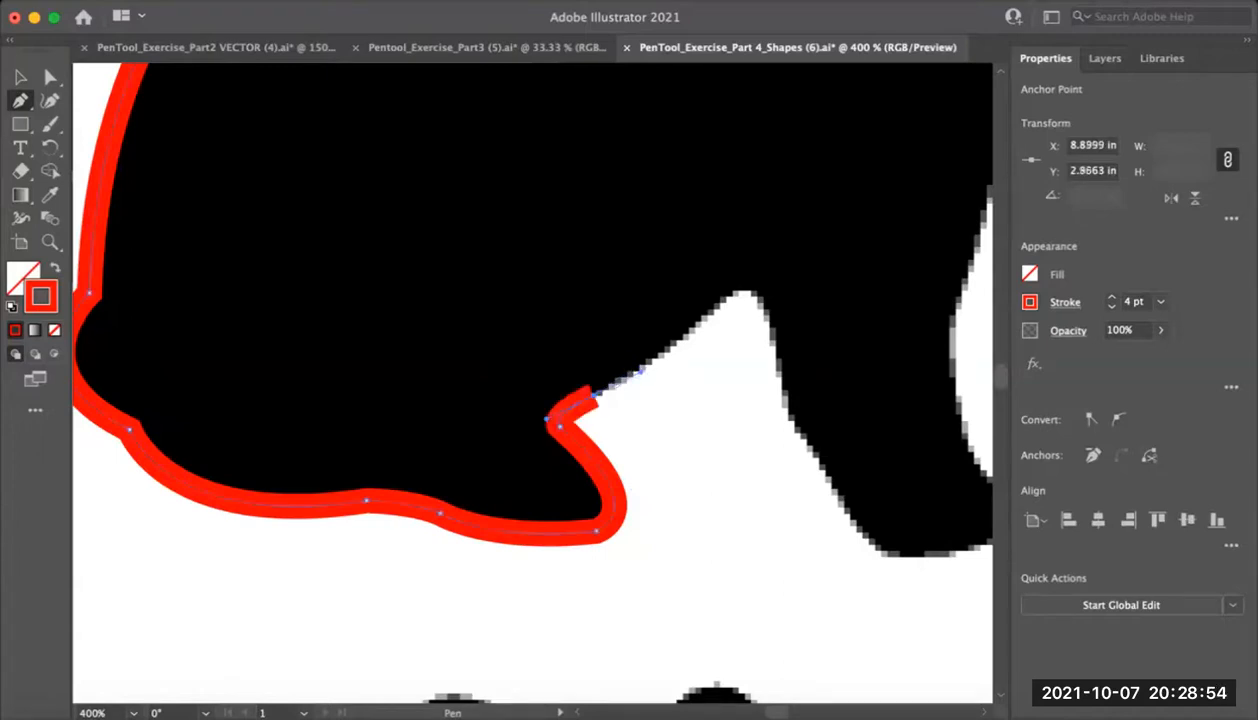
Trace the belly edge with a curved segment ending just before the arch by the foreleg, and remove the outgoing handle
scroll(532, 380, right, 5)
scroll(532, 380, up, 1)
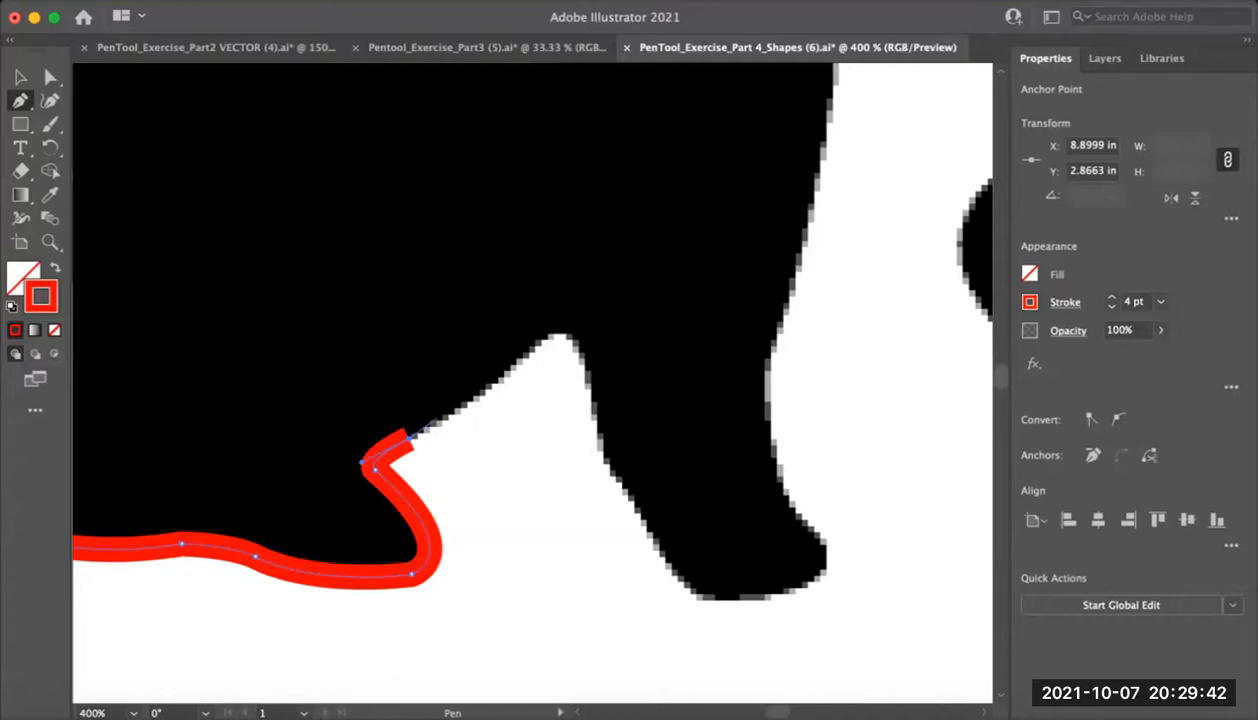
key(space)
drag(424, 424, 379, 470)
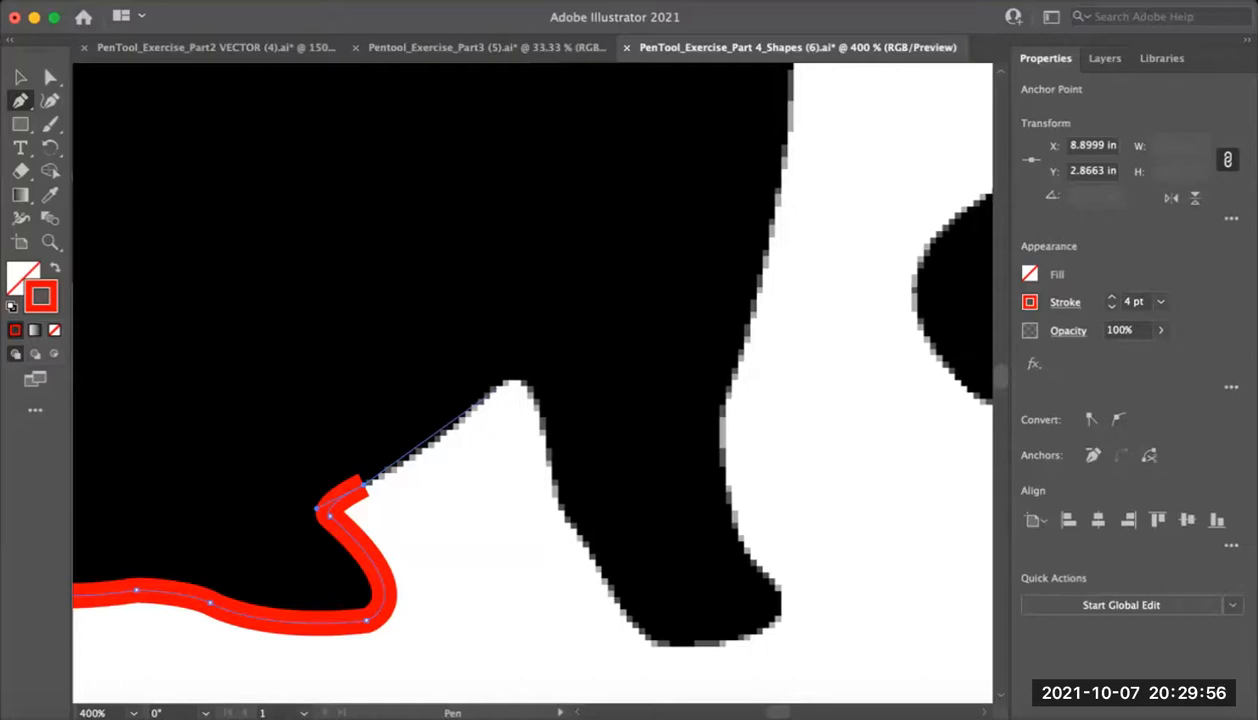
drag(488, 397, 521, 348)
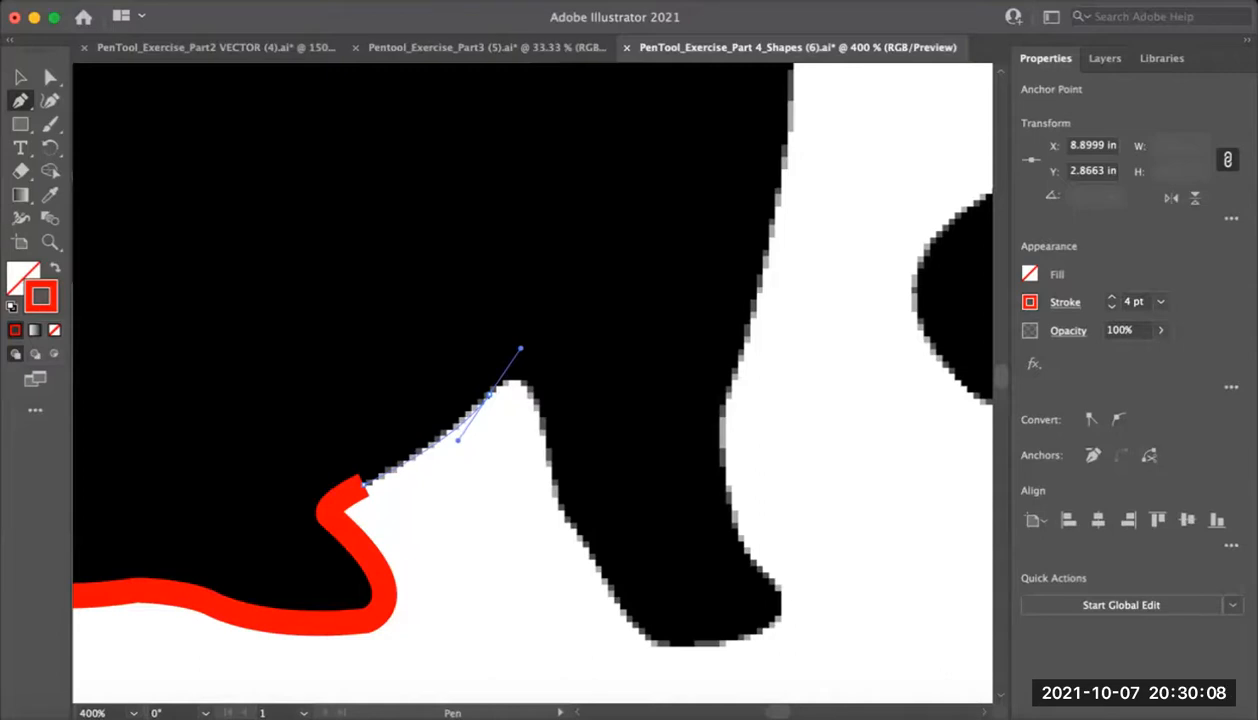
drag(520, 348, 520, 348)
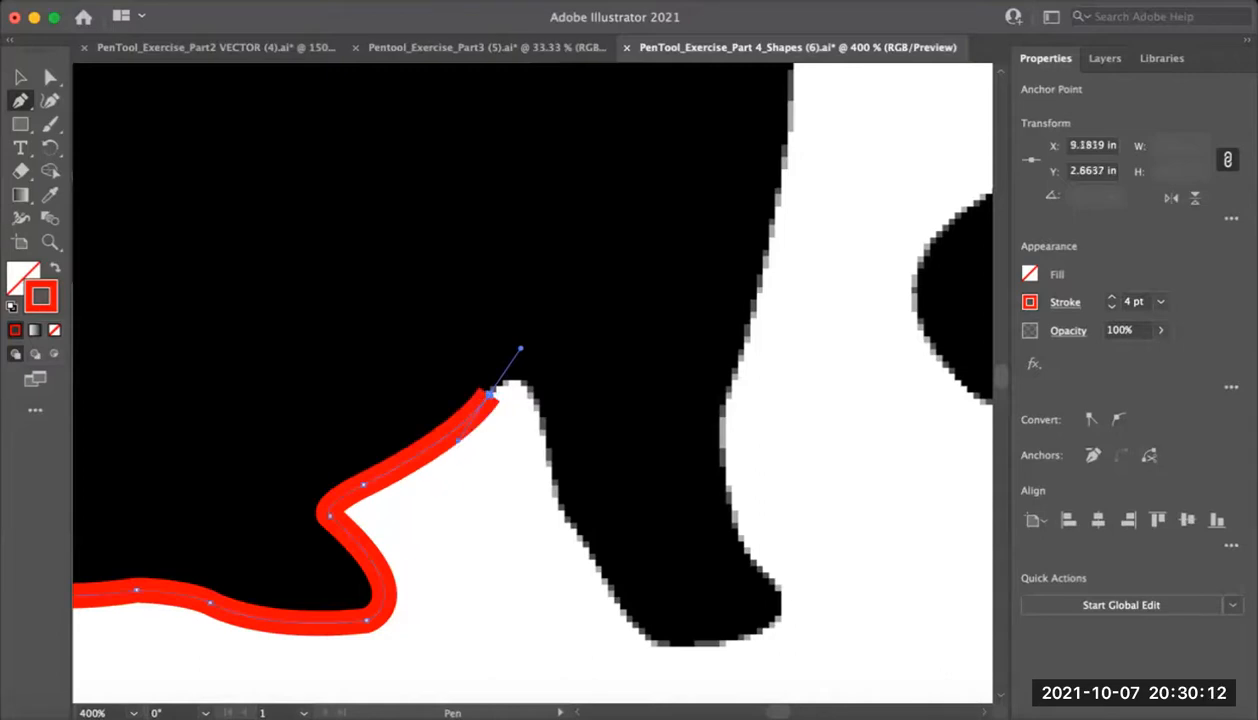
click(489, 394)
Curve the path over the arch and down the back of the foreleg, and remove the last anchor's outgoing handle
drag(541, 418, 555, 488)
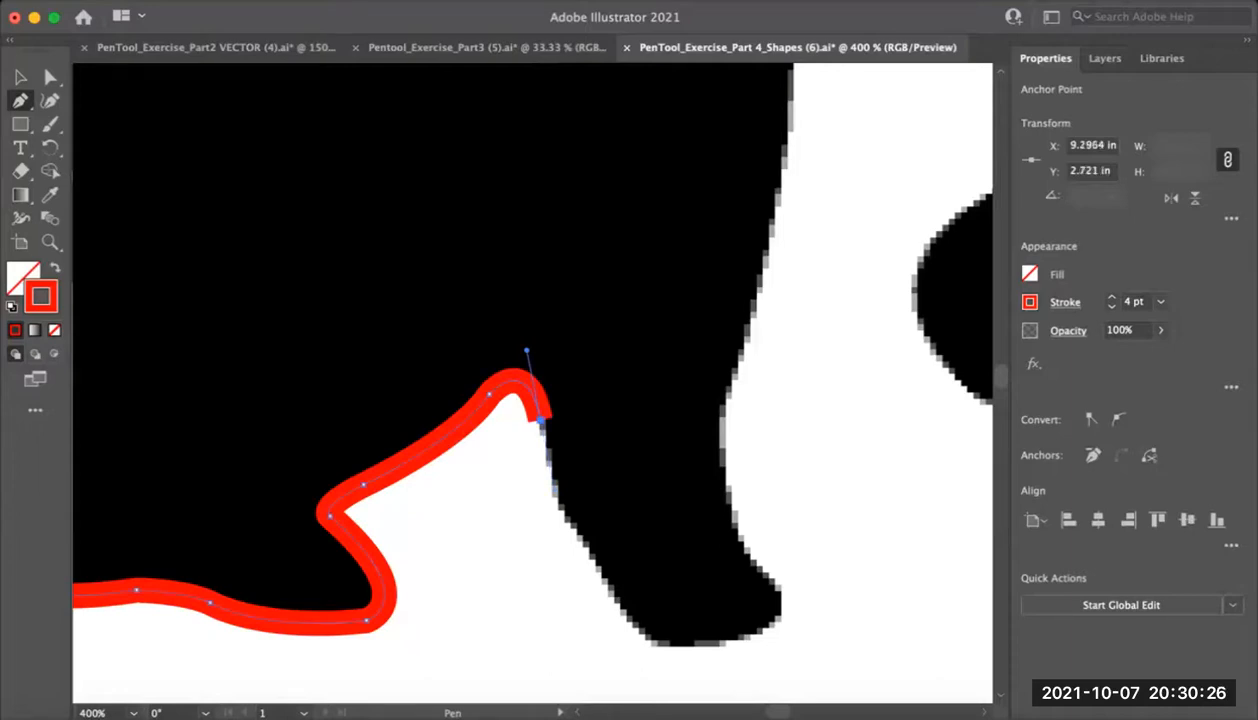
mouse_move(593, 561)
mouse_down()
mouse_move(649, 641)
mouse_move(641, 622)
mouse_up()
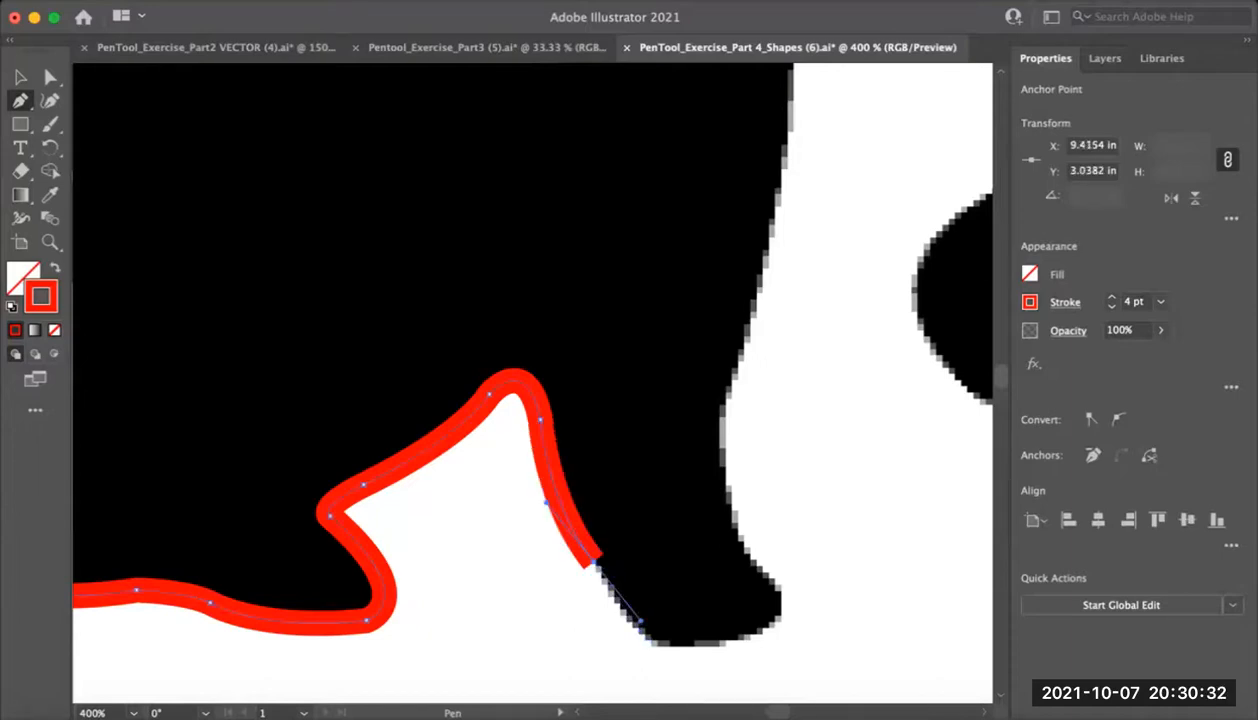
click(594, 562)
Trace the front paw from its heel along the underside to the toe, removing the outgoing handles at both anchors
drag(677, 646, 720, 646)
click(677, 646)
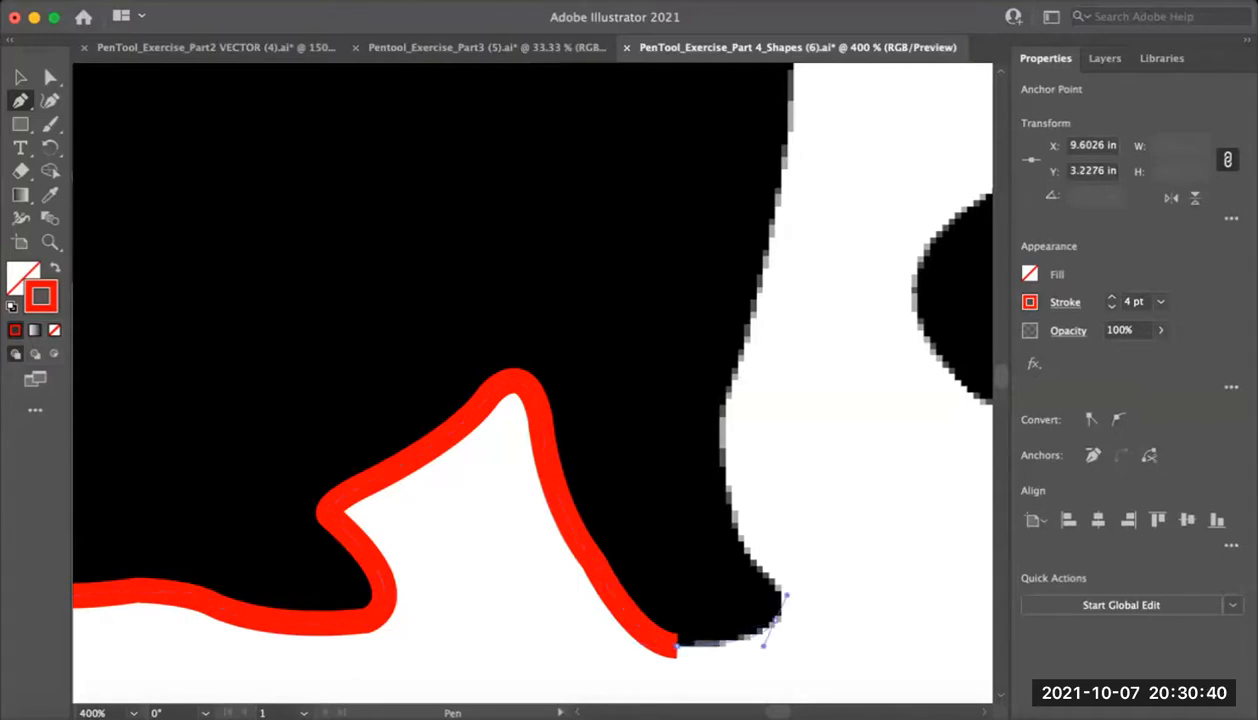
drag(776, 621, 790, 596)
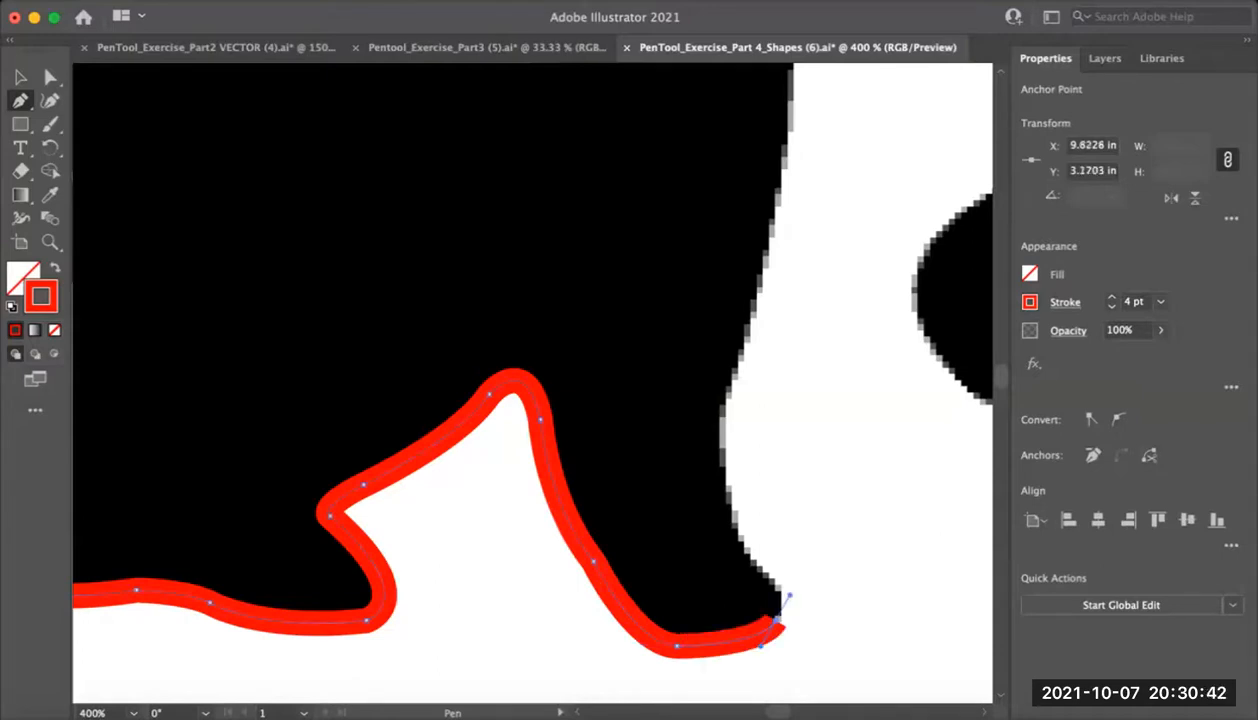
click(776, 621)
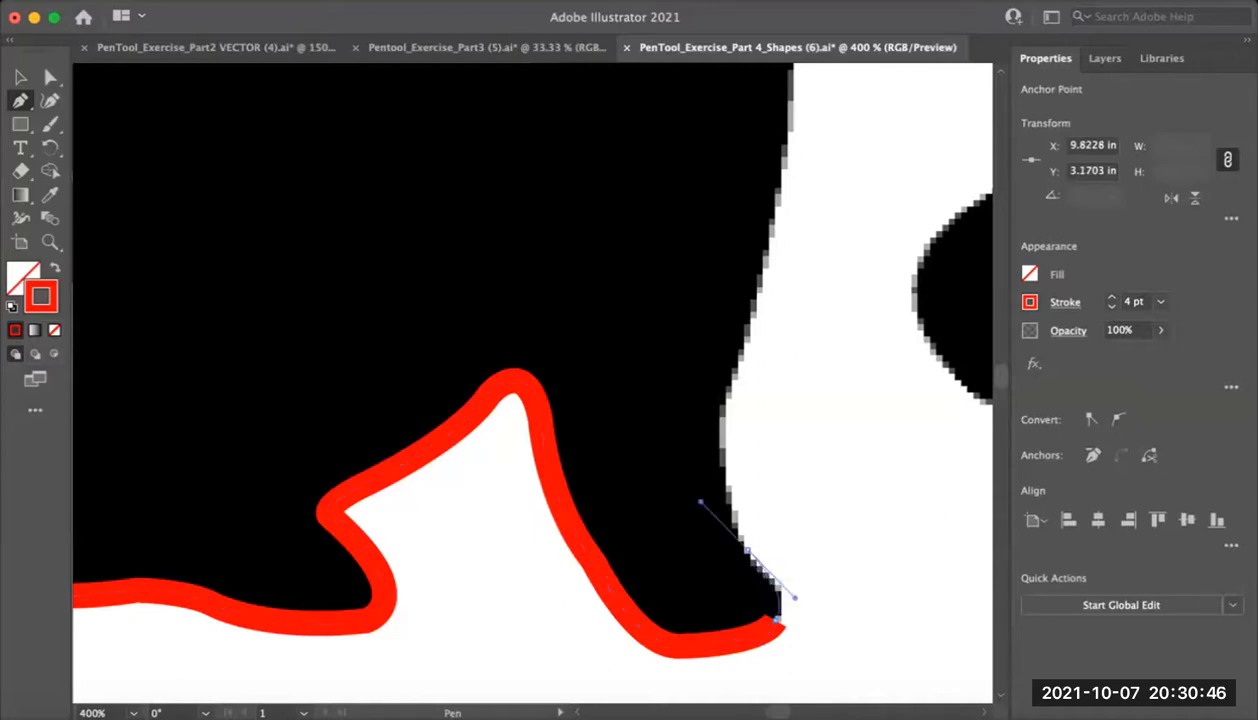
Curve the path around the front paw's toe and up its front edge to the bend in the foreleg, removing outgoing handles
drag(745, 548, 700, 502)
click(747, 549)
key(space)
mouse_move(739, 448)
mouse_down()
mouse_move(668, 521)
mouse_move(662, 412)
mouse_up()
click(653, 482)
Trace the chest with one long curved segment from the foreleg bend to just below the chin, and remove the outgoing handle
key(space)
drag(653, 482, 568, 683)
alt+super+click(610, 485)
drag(610, 485, 640, 534)
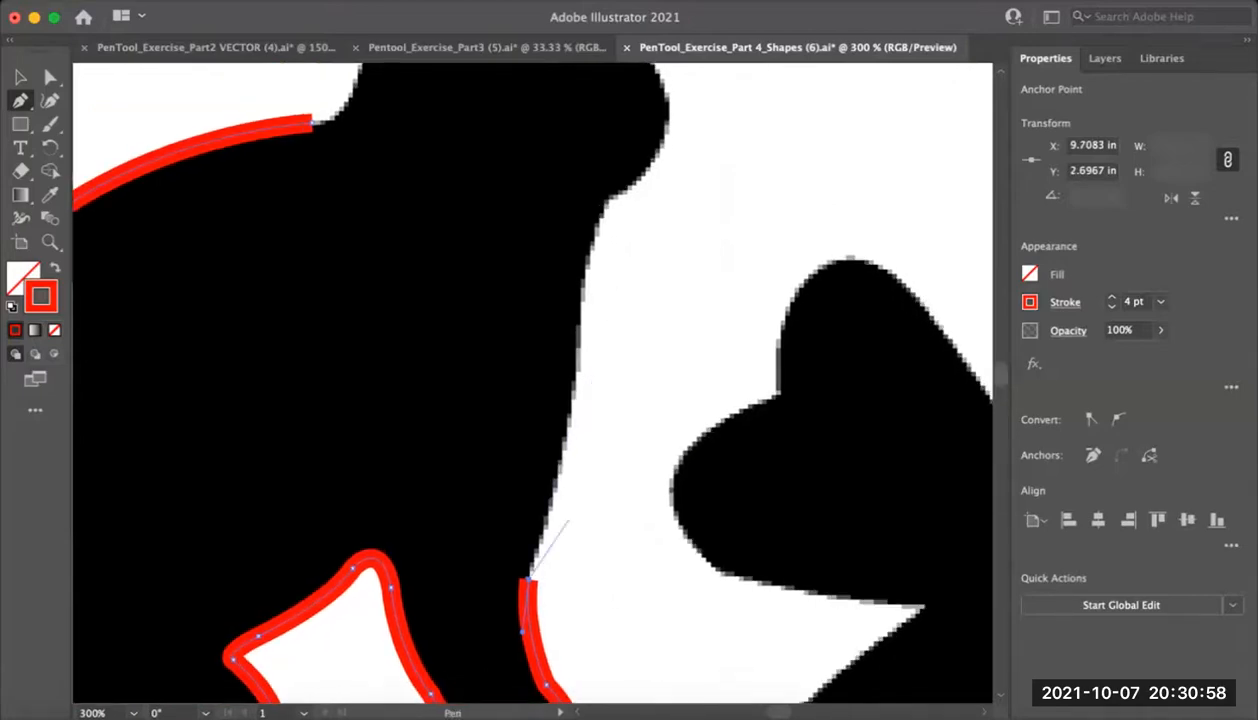
drag(575, 258, 567, 272)
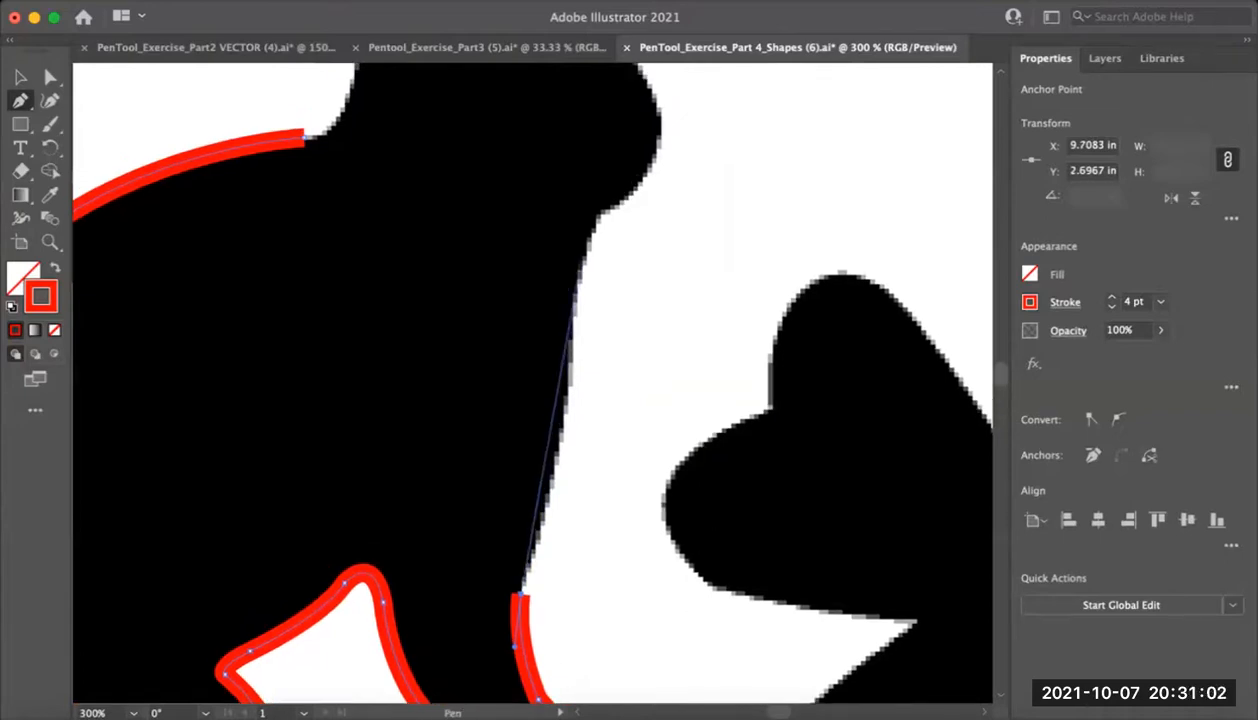
click(584, 246)
mouse_move(584, 246)
mouse_down()
mouse_move(581, 132)
mouse_move(572, 229)
mouse_move(594, 103)
mouse_up()
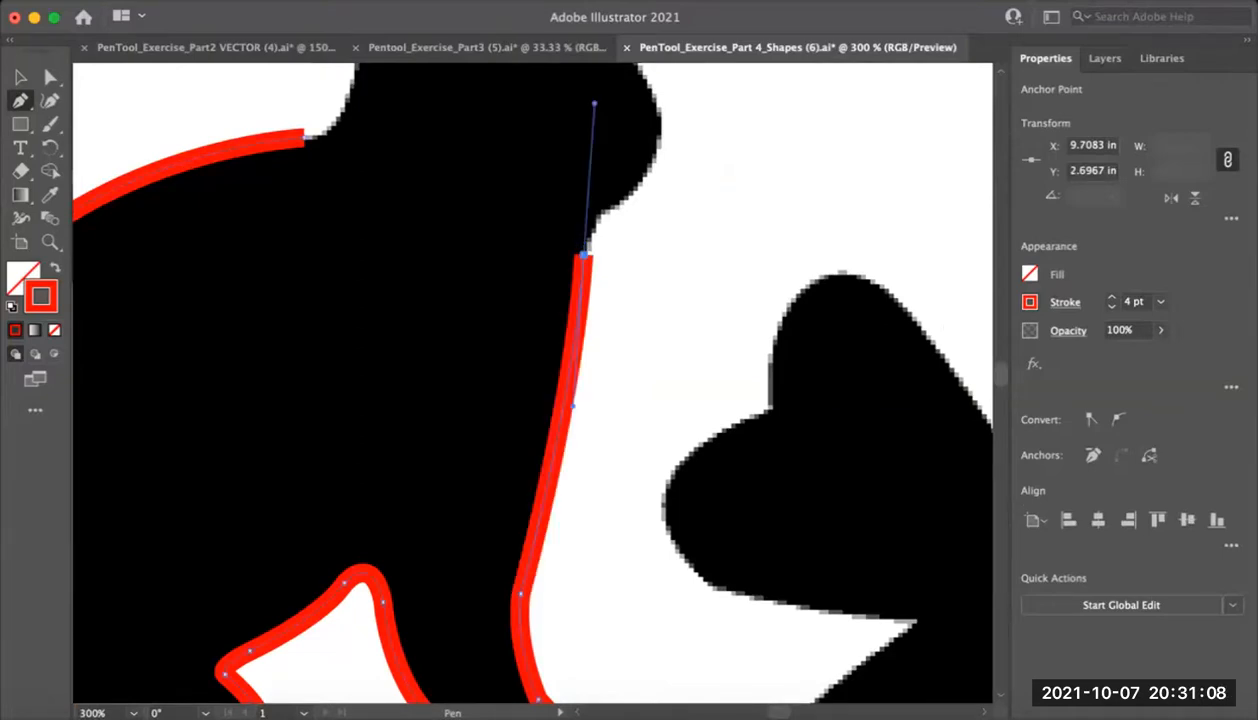
click(584, 255)
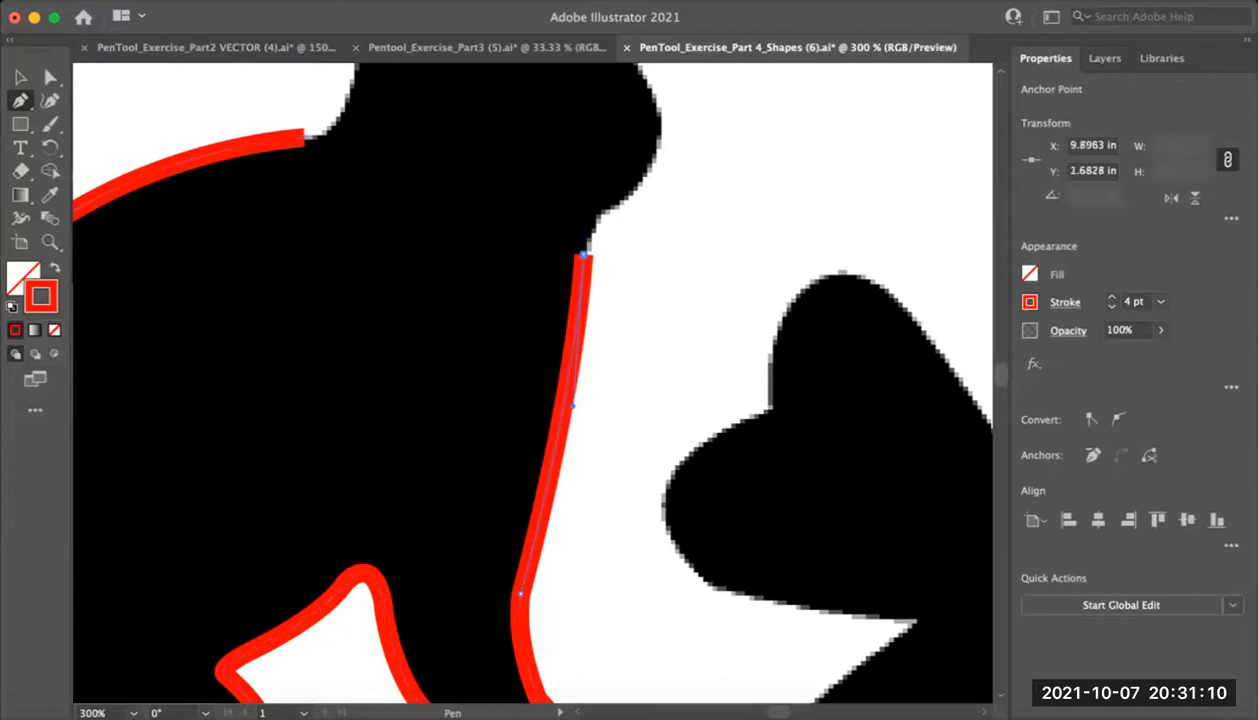
Curve the path through the throat notch under the chin and continue it around the nose
scroll(584, 255, up, 5)
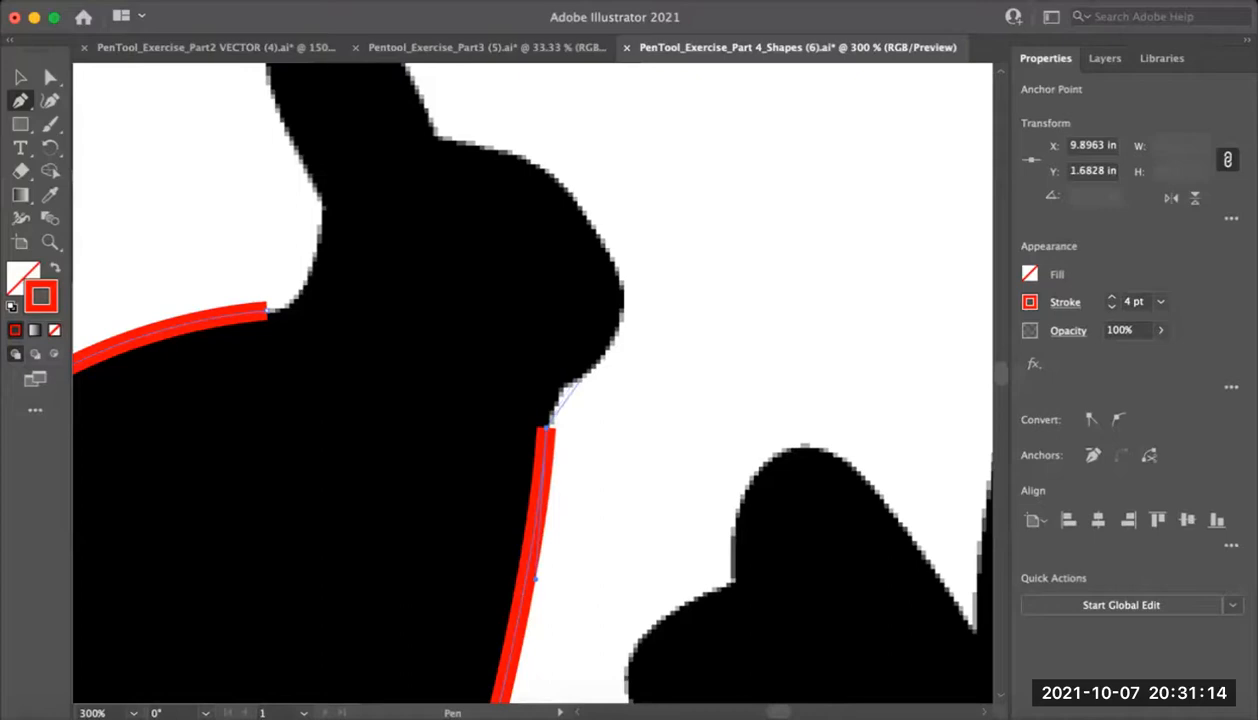
click(608, 356)
drag(609, 357, 615, 356)
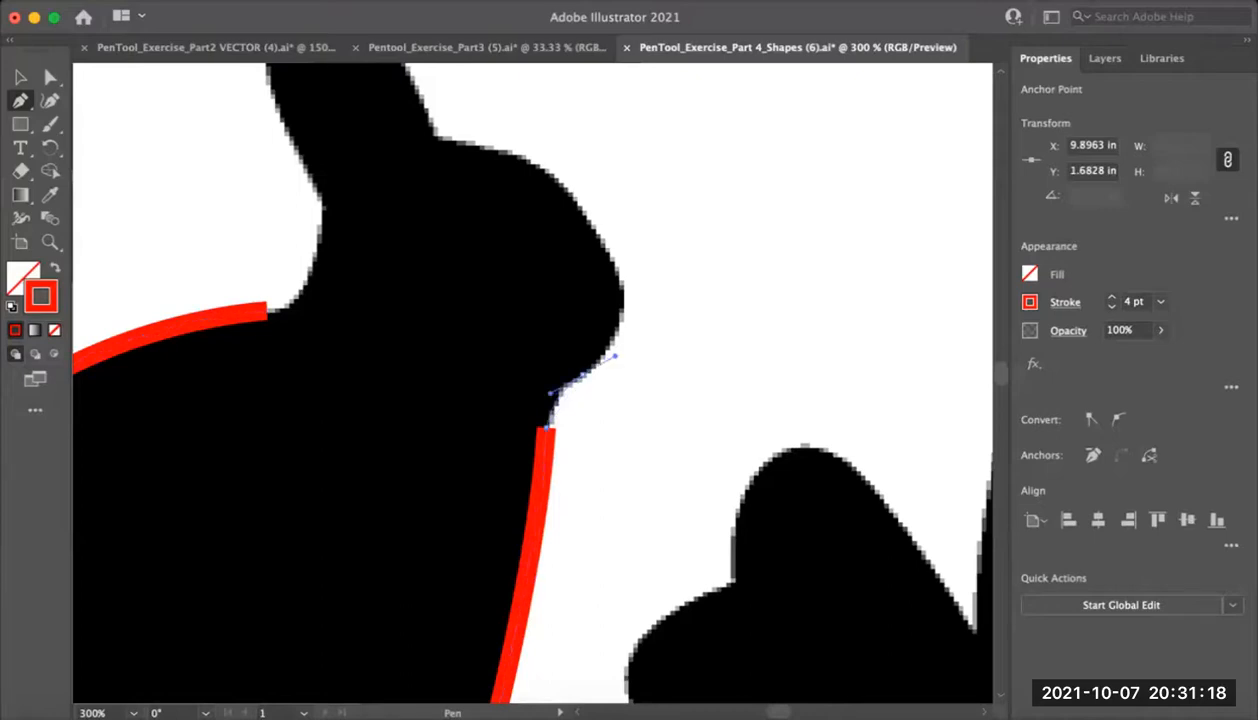
drag(615, 356, 615, 356)
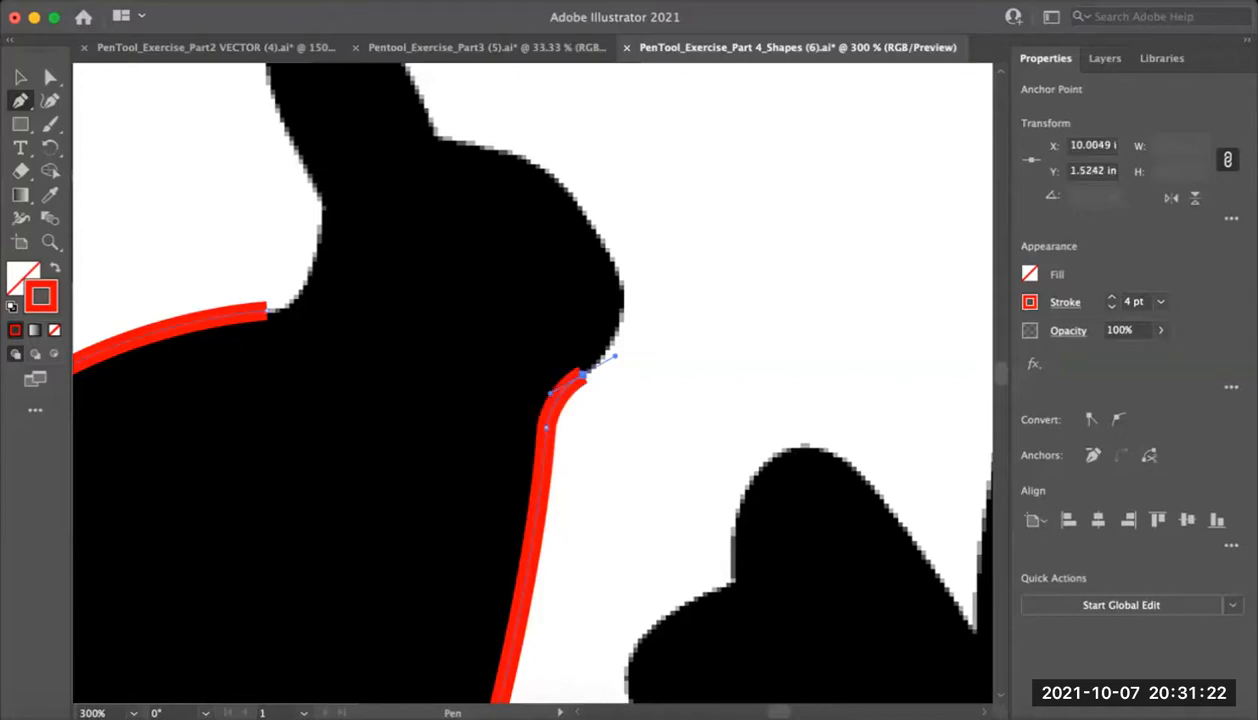
scroll(594, 286, up, 3)
drag(597, 298, 644, 385)
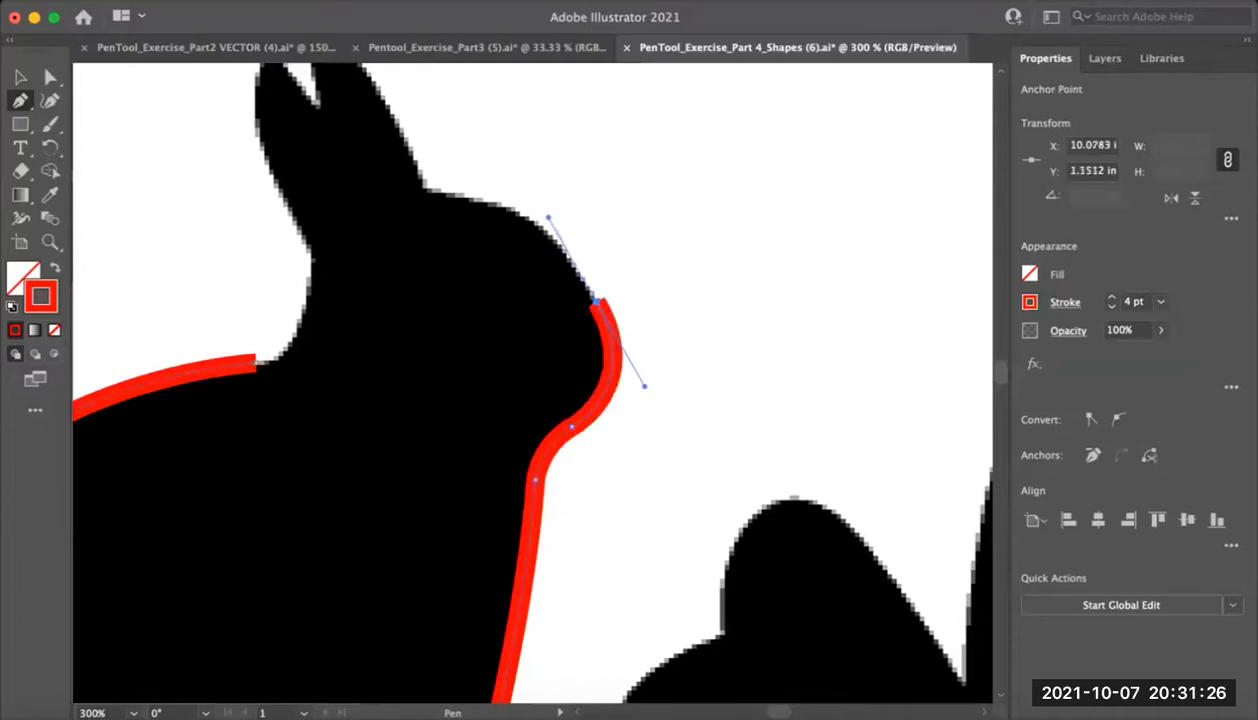
Trace the forehead with a curved segment and add a corner anchor at the base of the front ear
scroll(644, 385, up, 5)
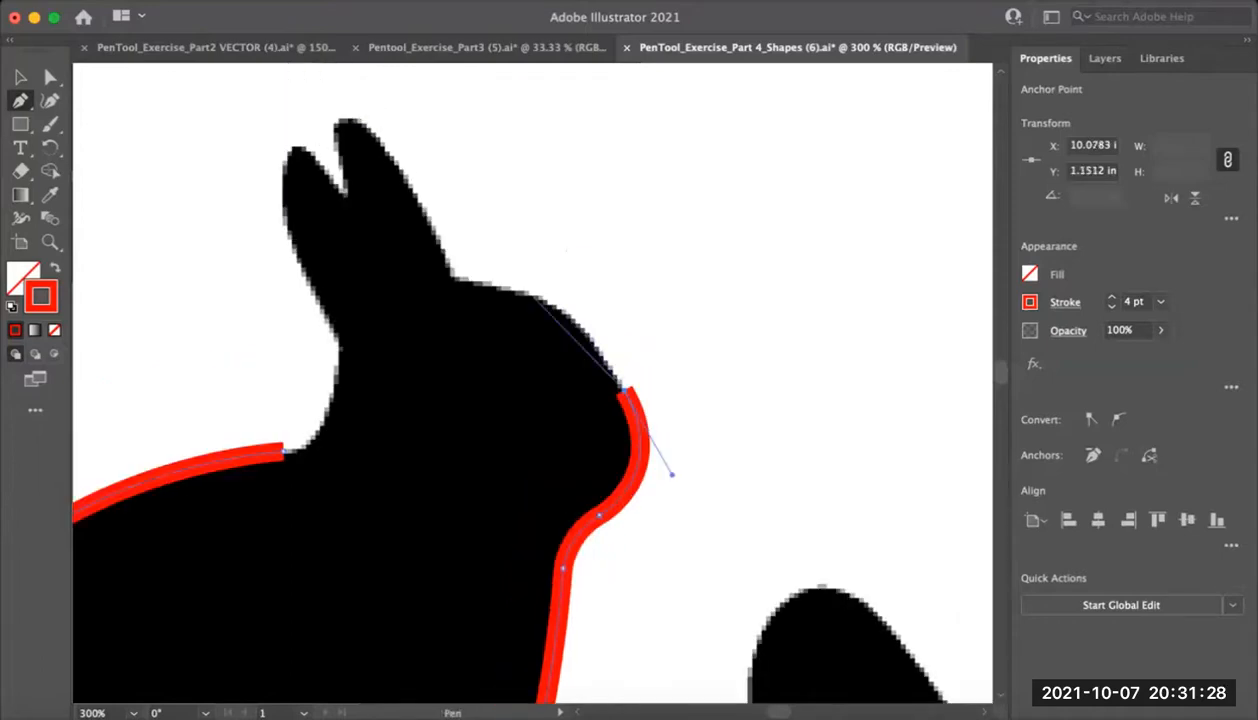
mouse_move(511, 290)
mouse_down()
mouse_move(403, 265)
mouse_move(421, 264)
mouse_move(453, 330)
mouse_up()
key(space)
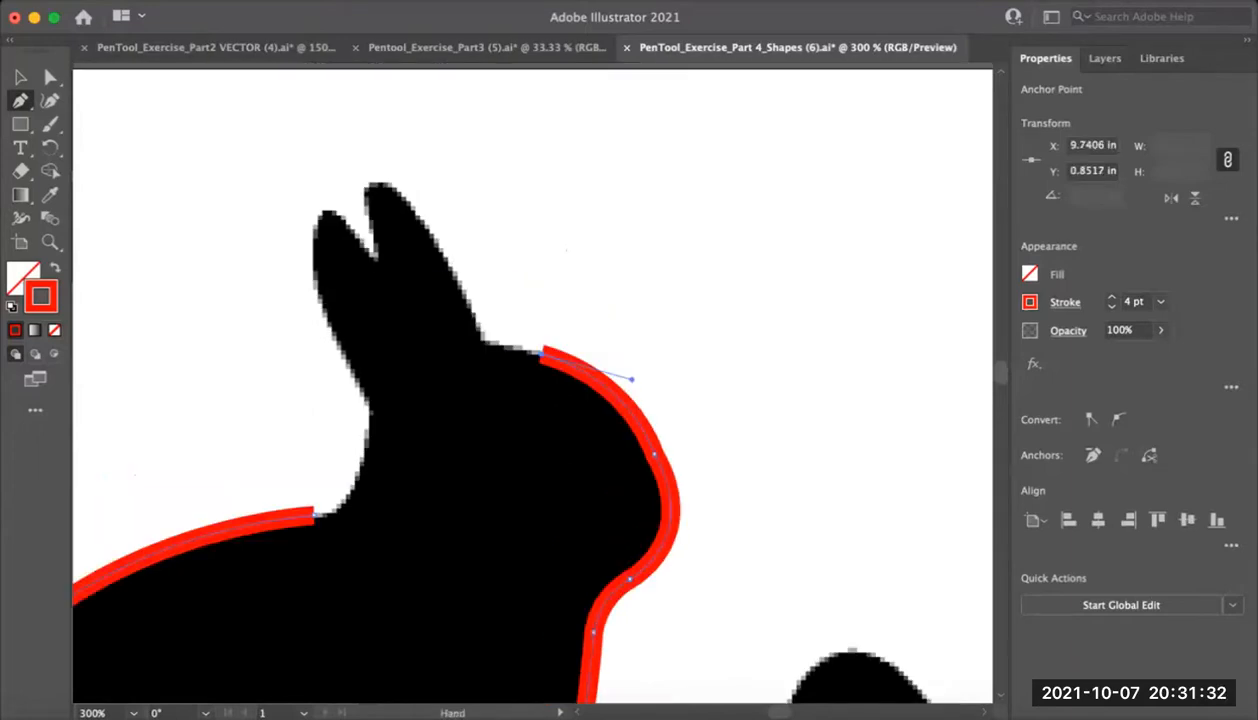
click(483, 343)
Trace the front ear up its outer edge, around the tip and down to a corner anchor between the ears
key(space)
drag(476, 335, 514, 416)
mouse_move(420, 264)
mouse_down()
mouse_move(320, 243)
mouse_move(363, 246)
mouse_up()
click(419, 263)
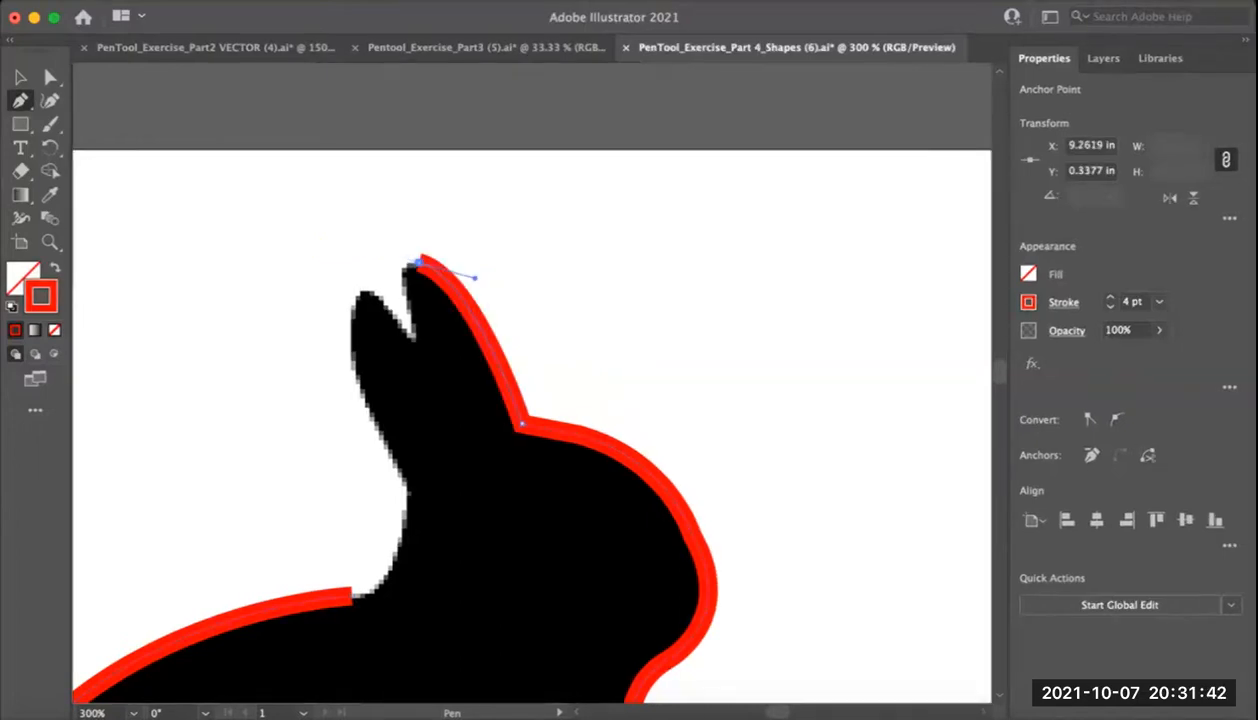
drag(408, 287, 415, 318)
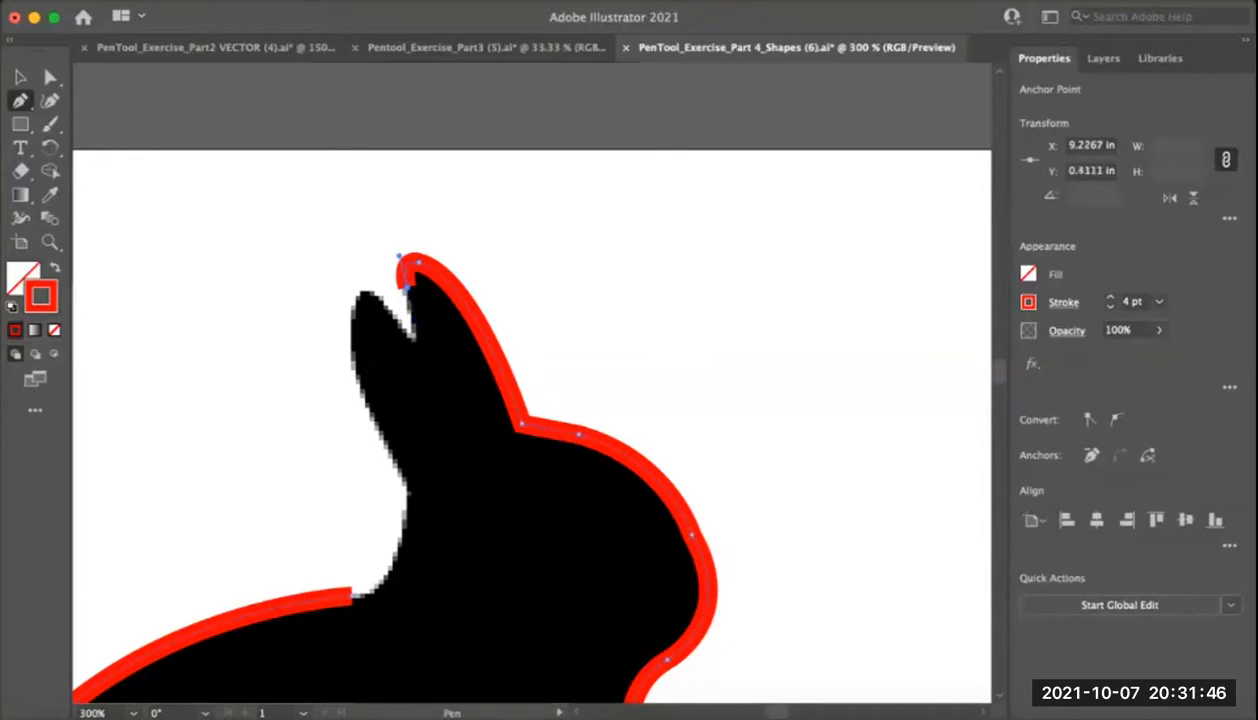
click(412, 340)
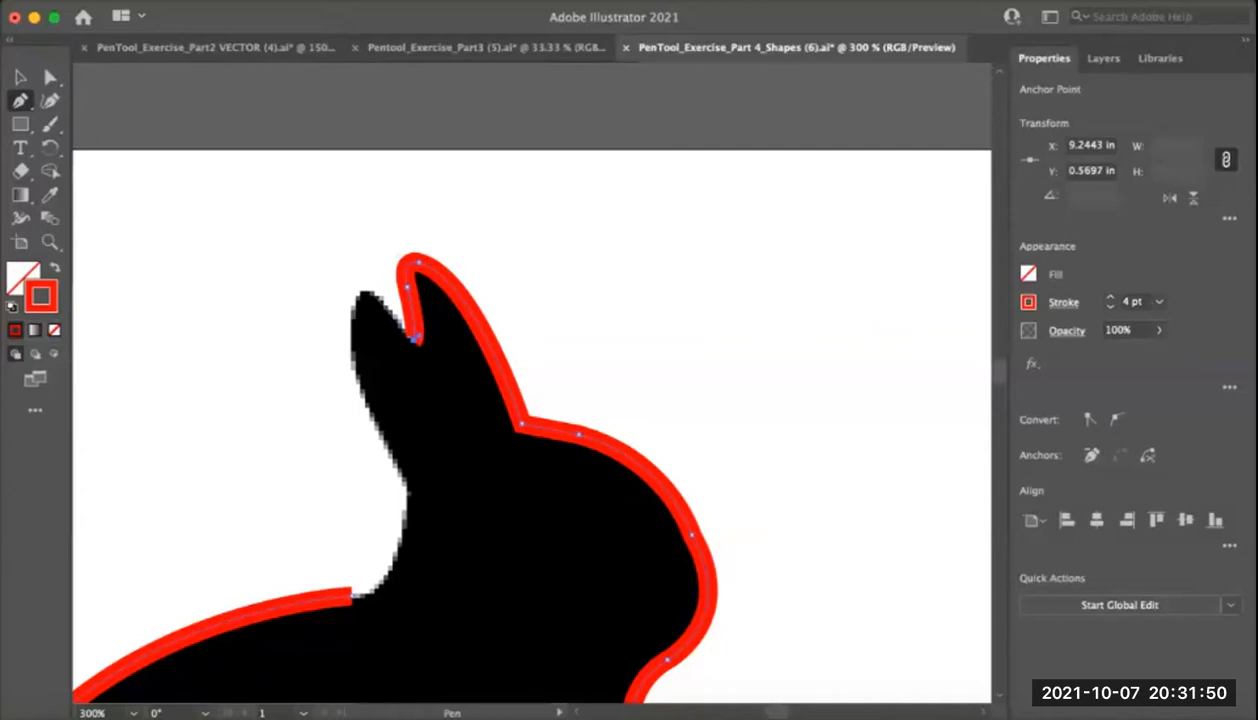
Trace around the rear ear and down the nape, closing the path at the open end on the rabbit's back
drag(371, 292, 355, 282)
click(372, 292)
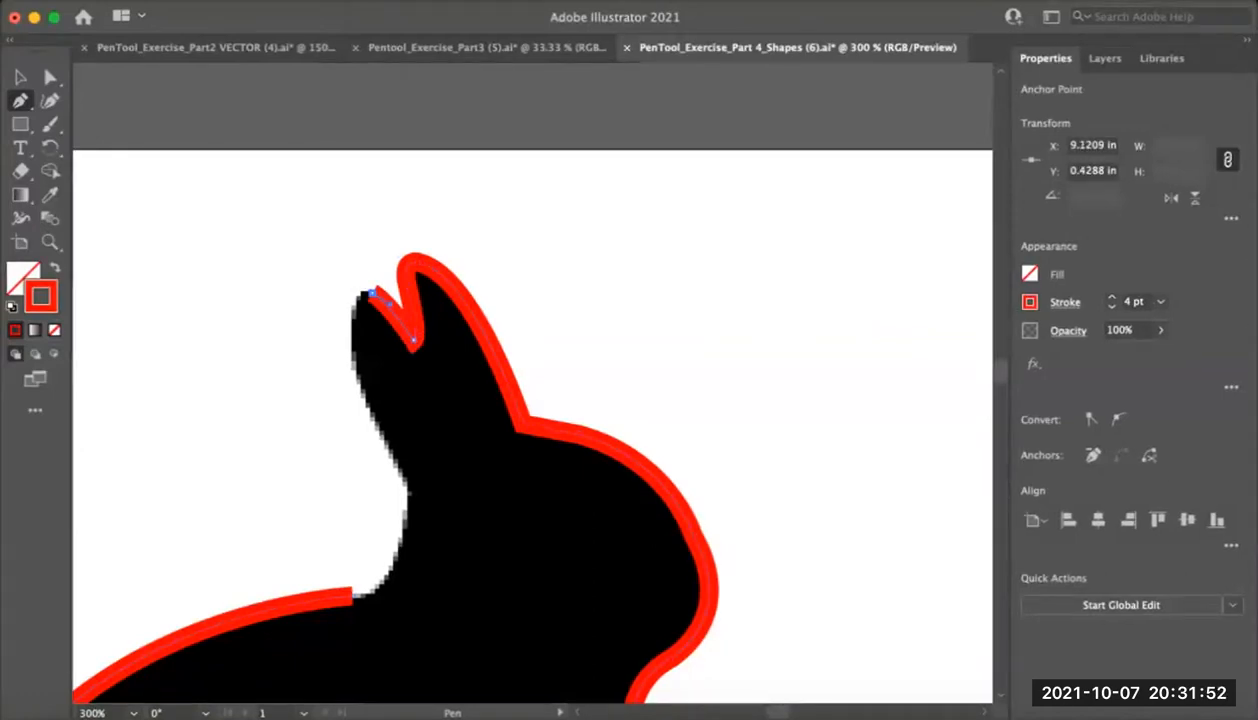
mouse_move(354, 347)
mouse_down()
mouse_move(366, 411)
mouse_move(347, 290)
mouse_up()
click(335, 226)
drag(372, 333, 394, 369)
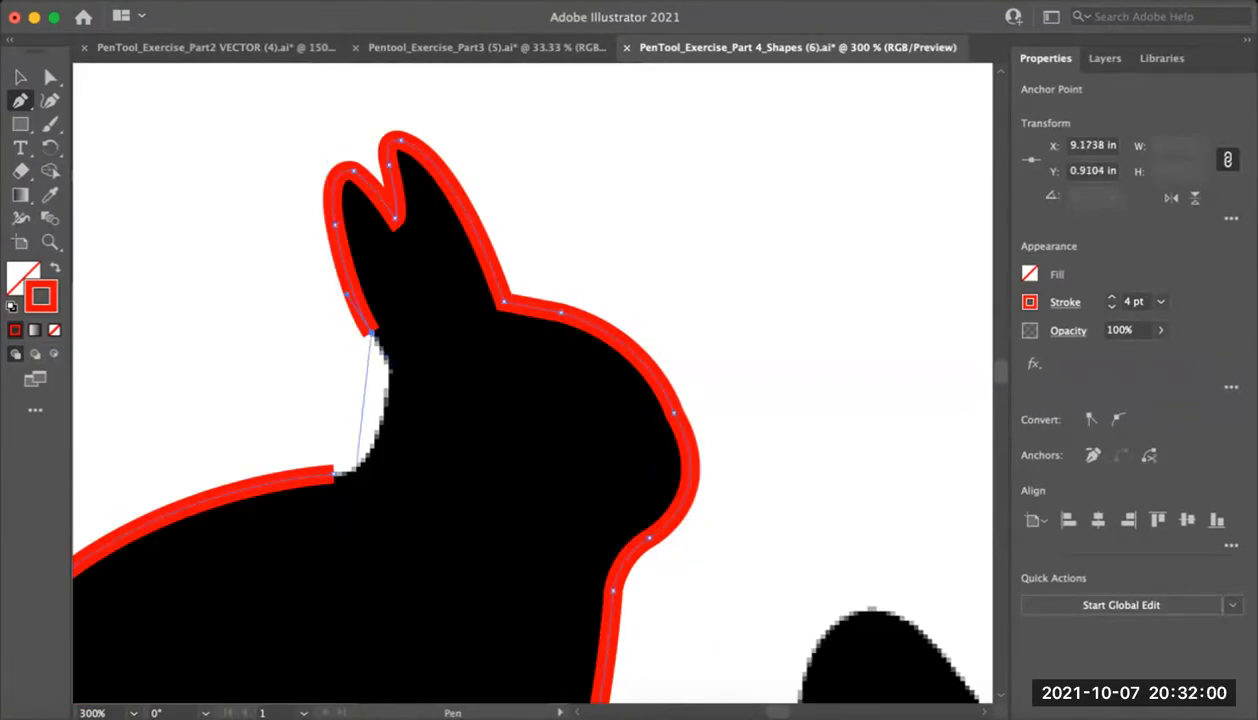
drag(385, 413, 375, 474)
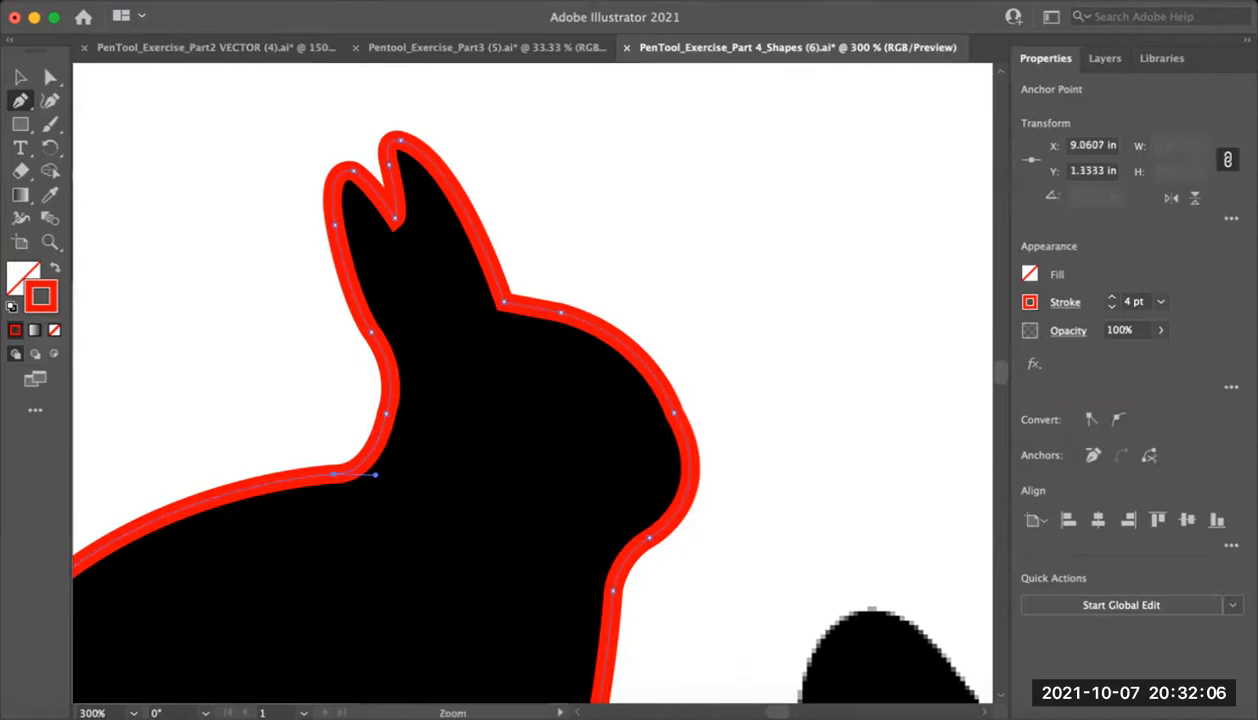
Review the finished rabbit outline alongside the basic shapes, complicated shapes and cartoon face on the artboard
key(super+minus)
key(super+minus)
scroll(524, 394, up, 2)
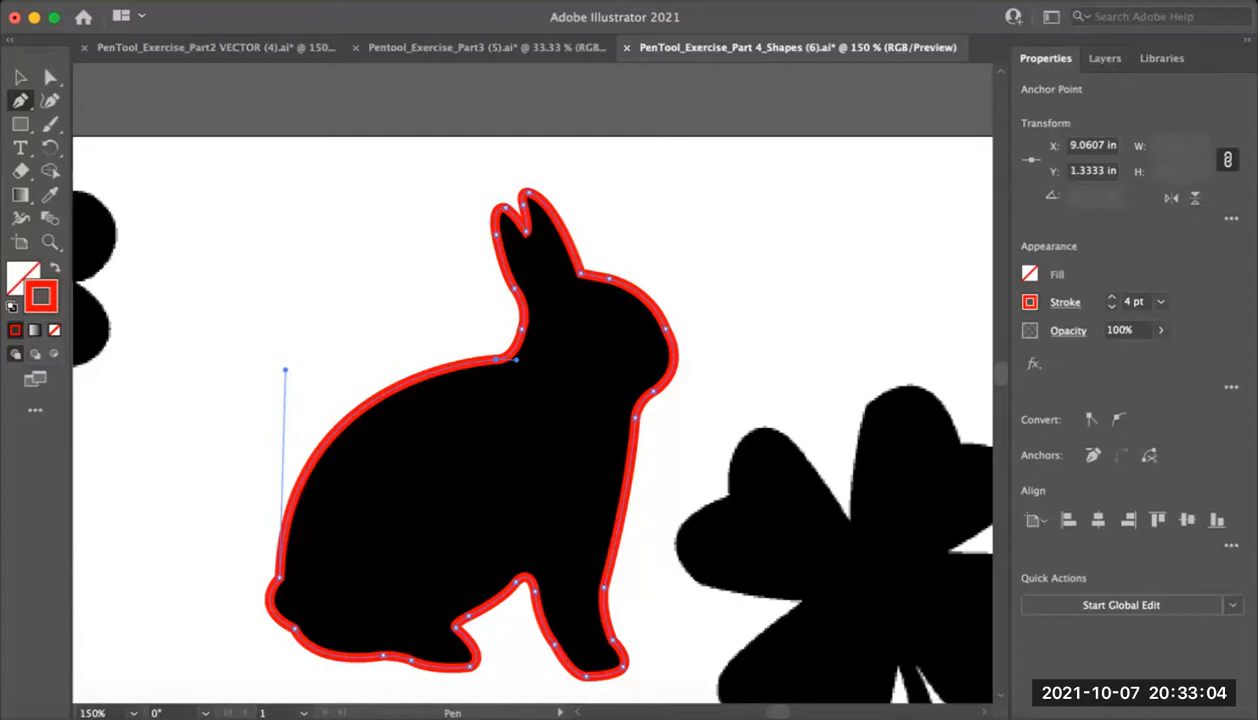
key(super+minus)
key(super+minus)
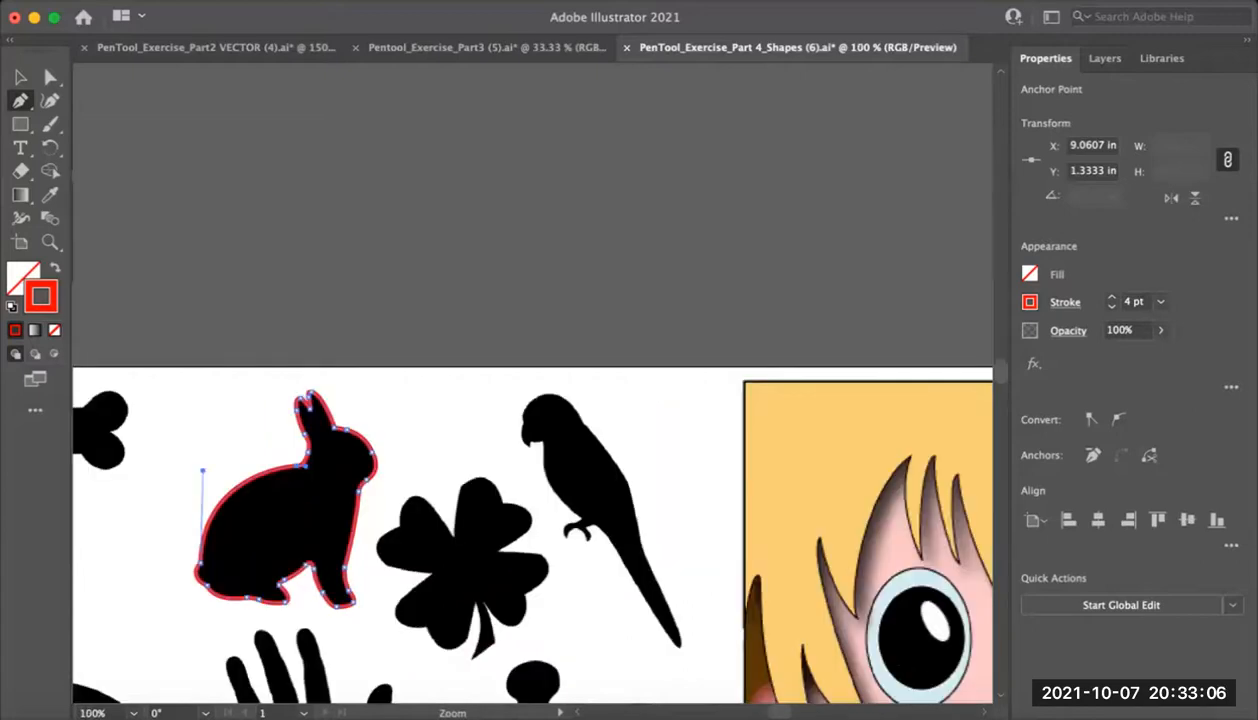
drag(731, 440, 337, 202)
key(super+minus)
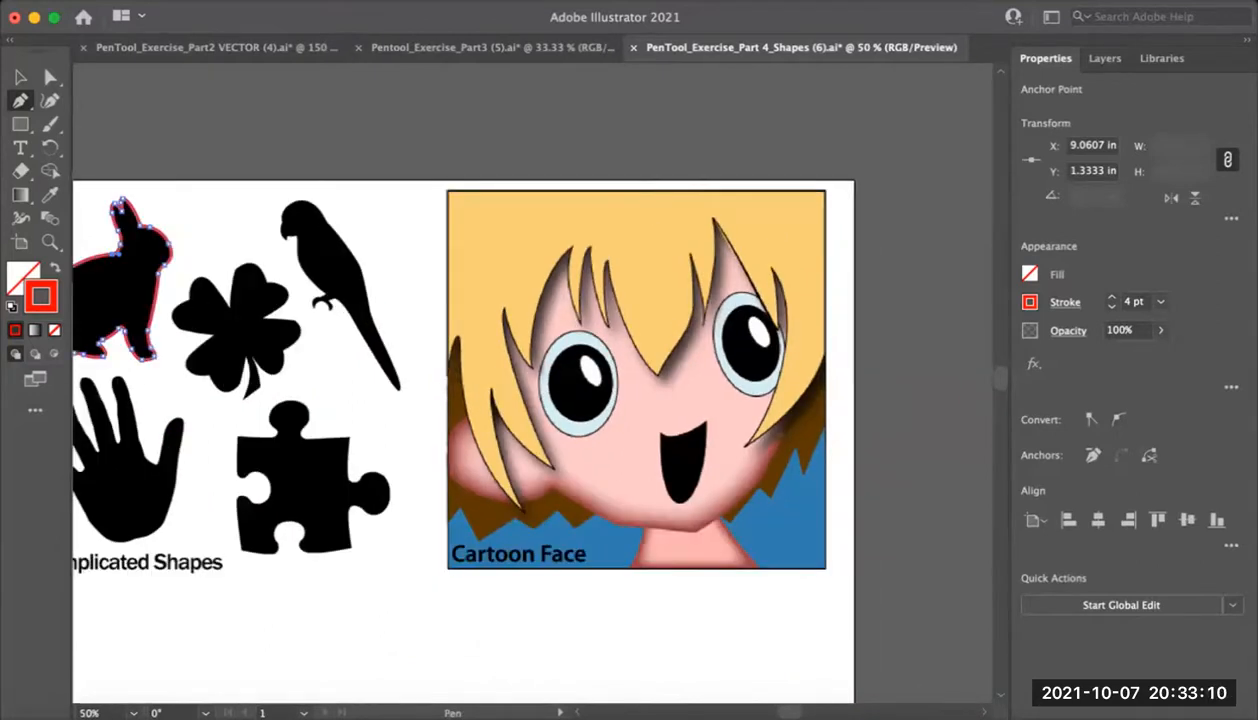
drag(396, 366, 917, 382)
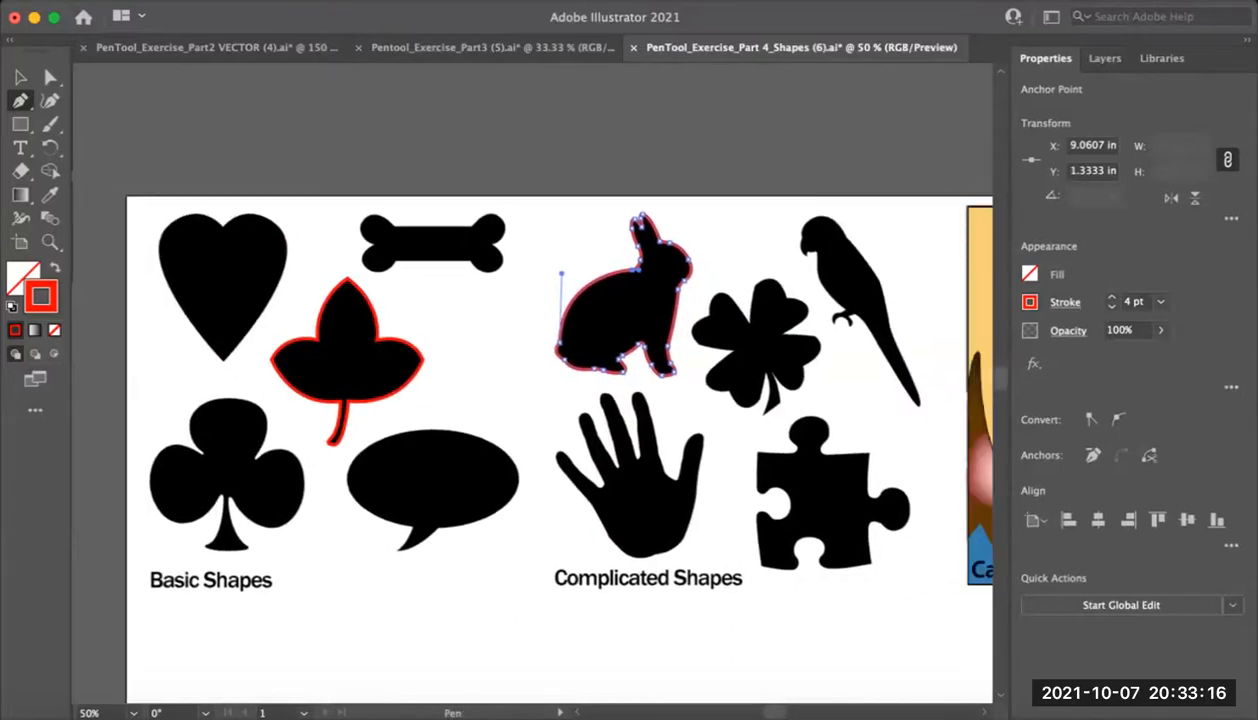
drag(760, 400, 250, 402)
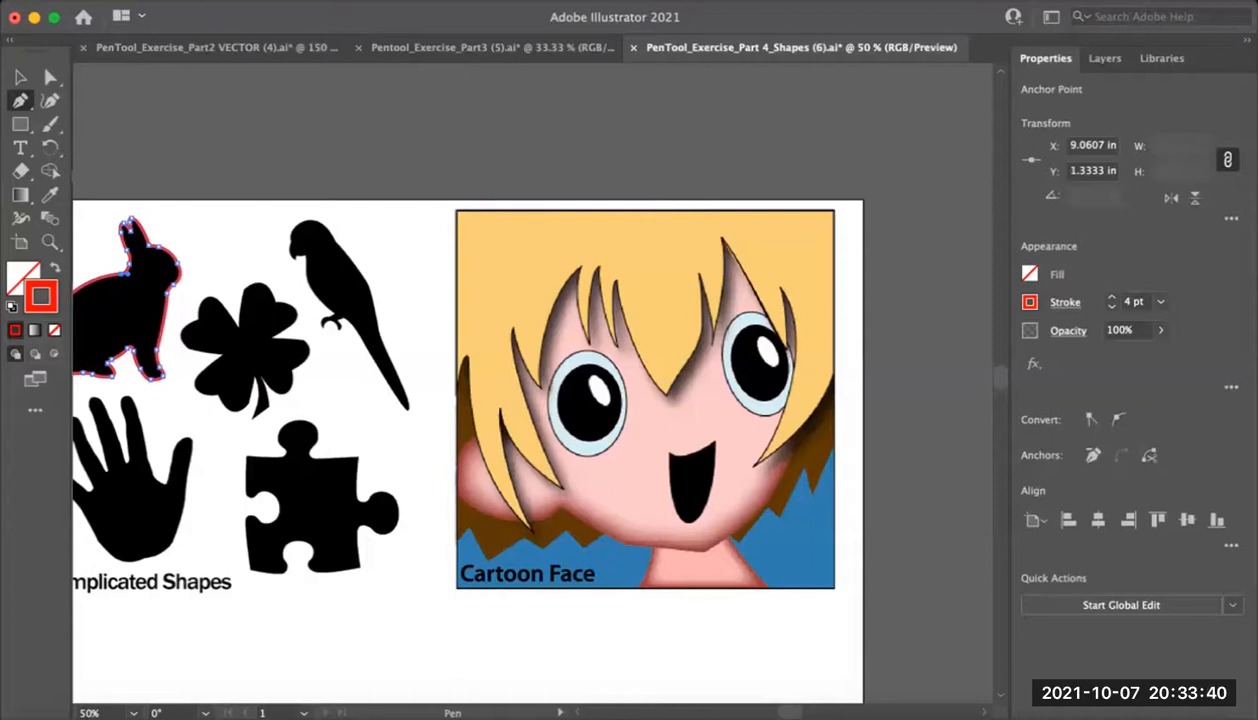
scroll(411, 398, up, 2)
scroll(532, 423, left, 3)
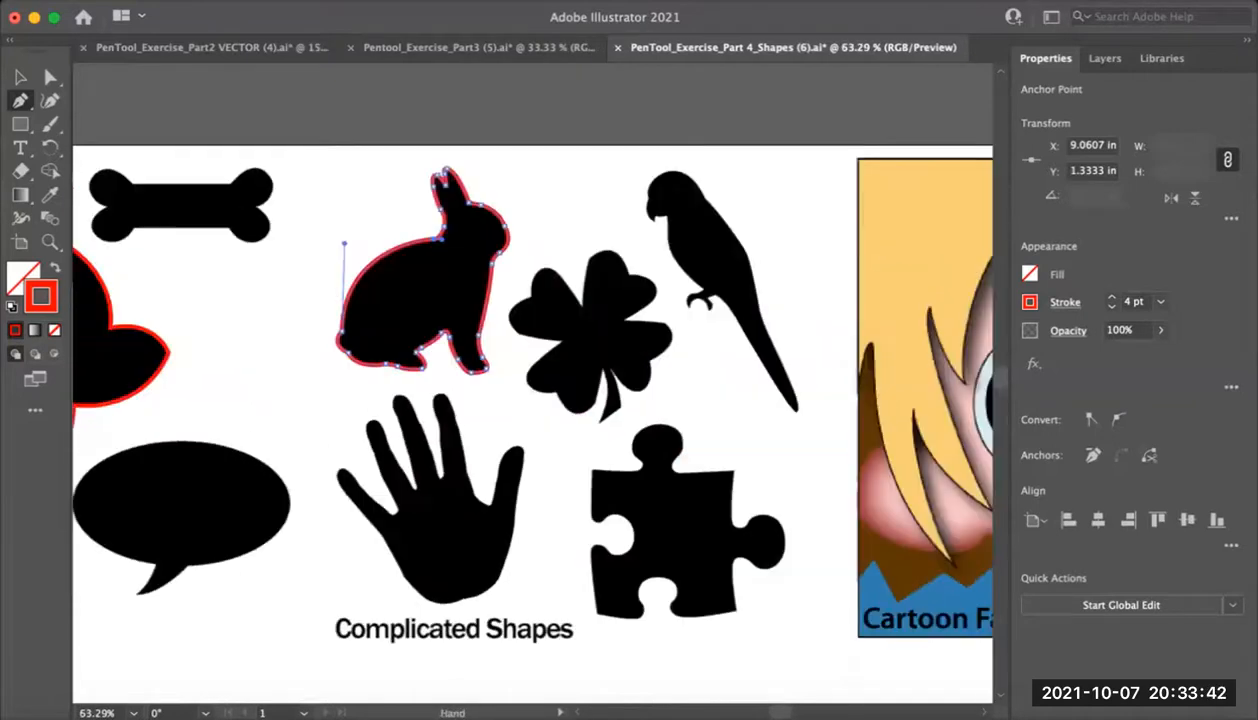
scroll(532, 423, left, 3)
scroll(598, 425, up, 2)
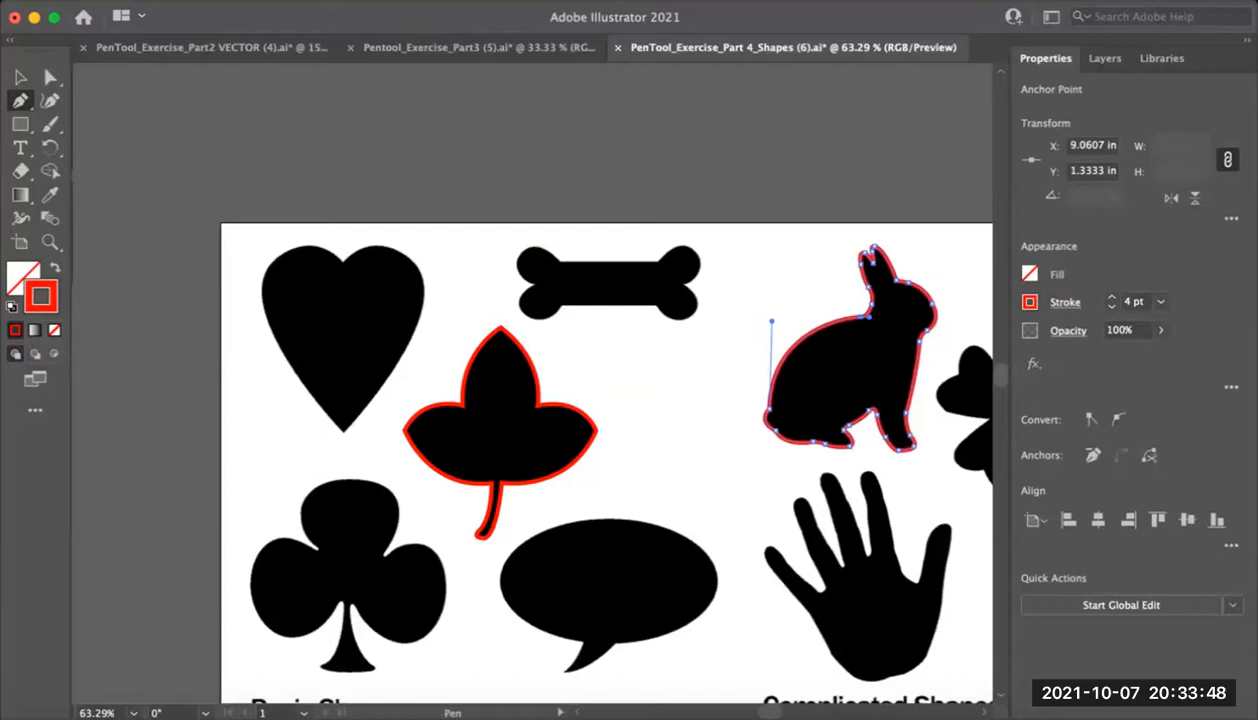
alt+super+click(952, 515)
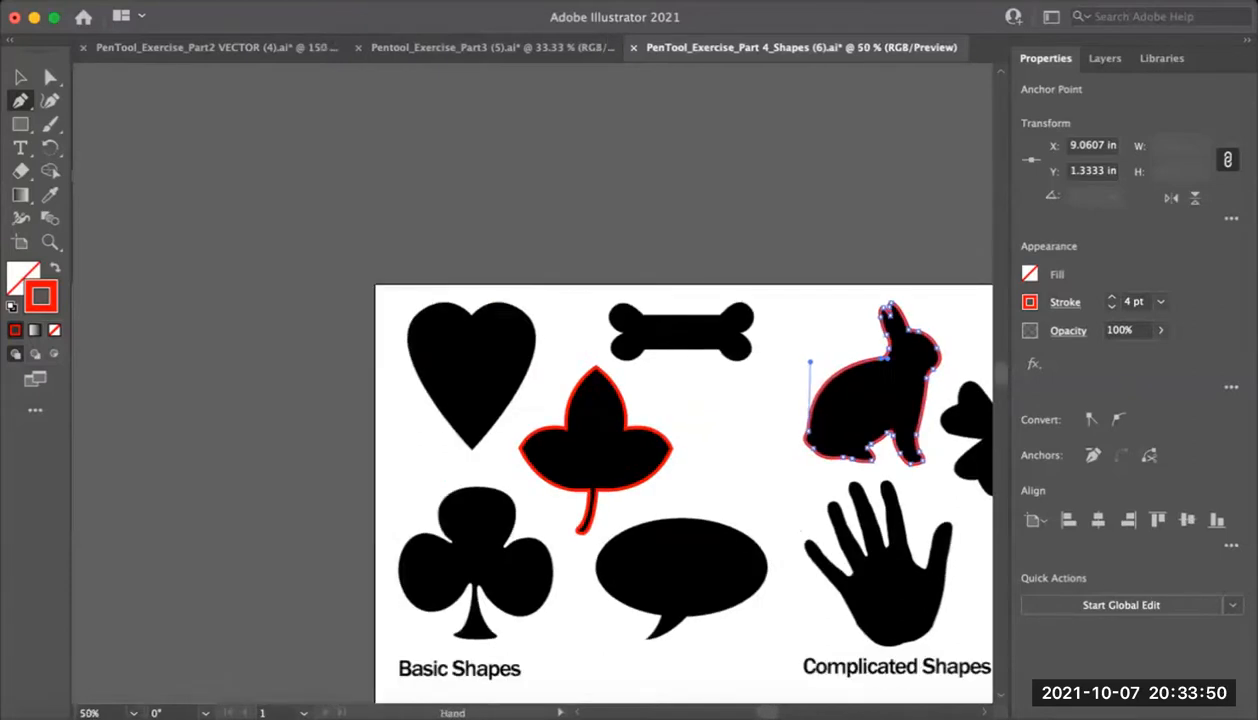
drag(952, 515, 890, 518)
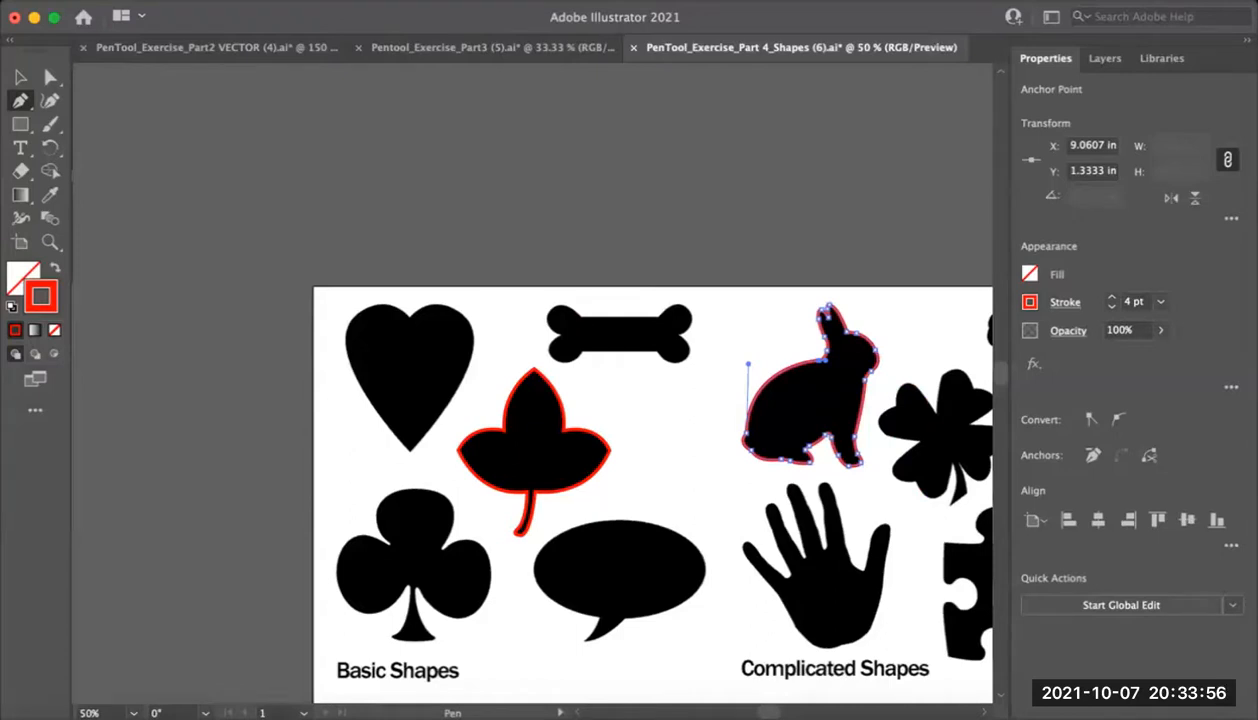
Switch to the Selection tool and deselect the rabbit outline
key(v)
click(650, 430)
key(super+minus)
scroll(650, 430, up, 1)
click(640, 265)
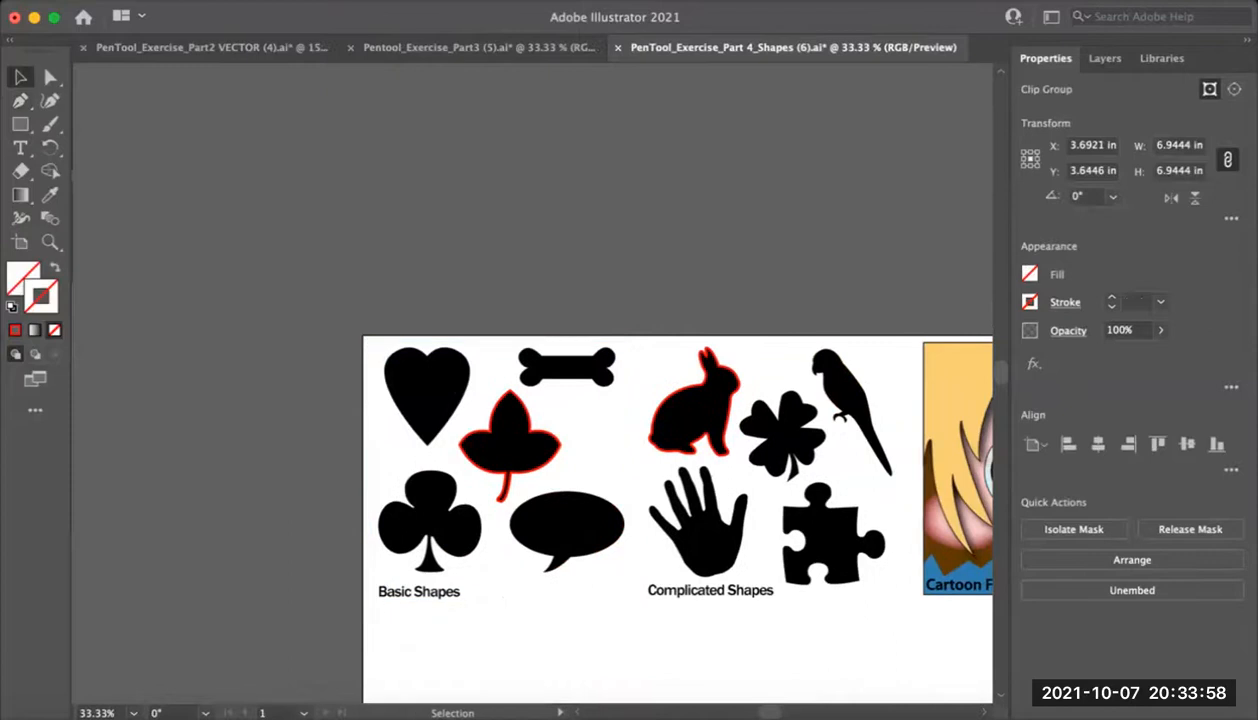
Clear the selection and trace the heart's left lobe with the Pen tool, from the top notch to a corner anchor on its left side
click(770, 470)
click(700, 265)
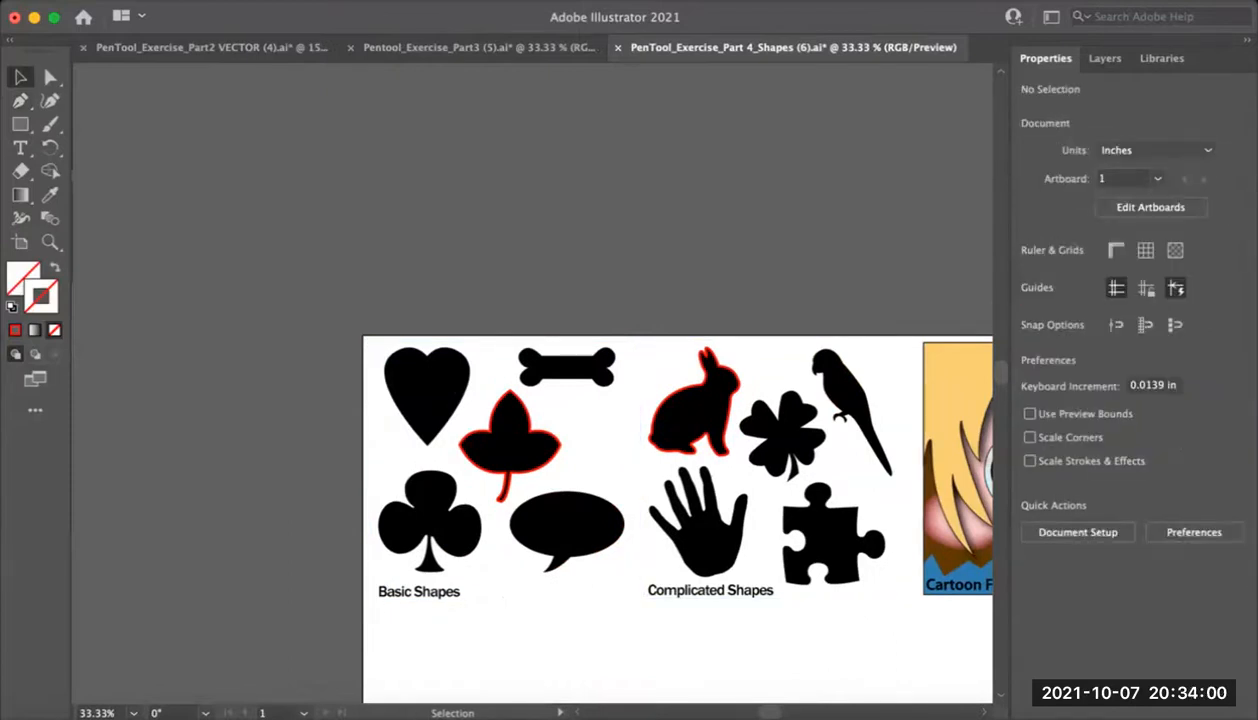
key(p)
key(super+plus)
key(super+plus)
drag(760, 400, 652, 466)
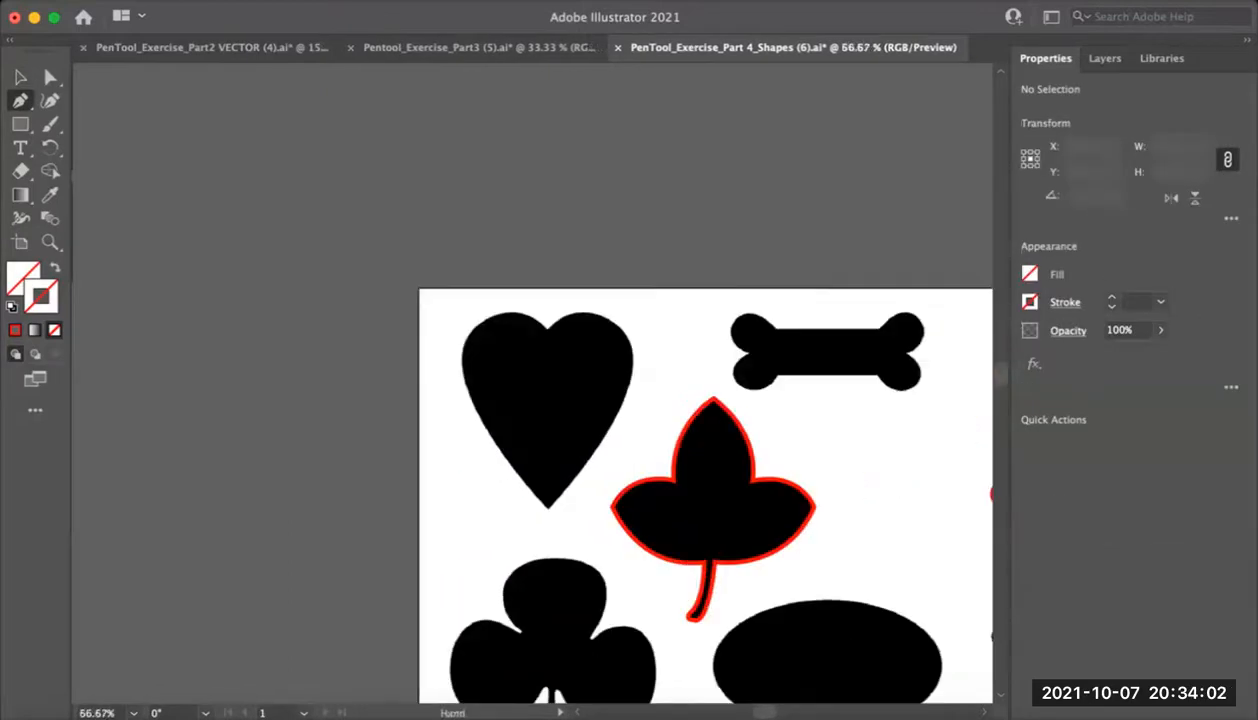
drag(760, 440, 597, 460)
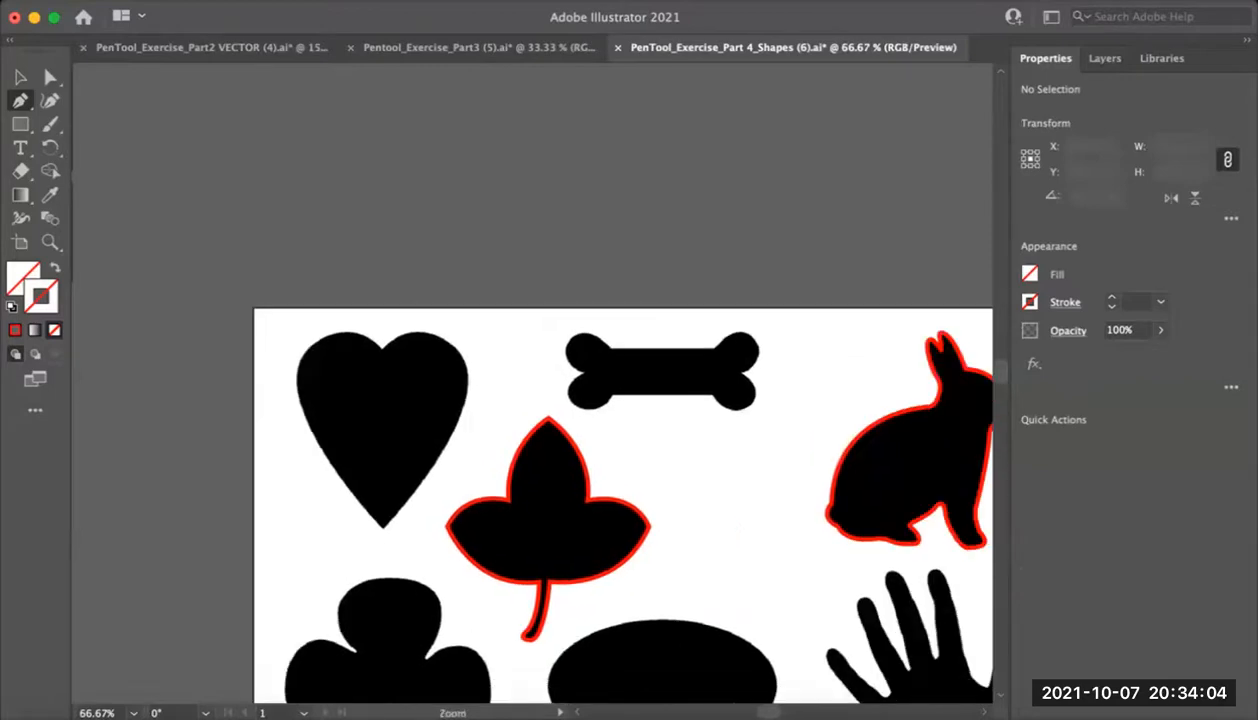
key(super+plus)
drag(700, 460, 631, 393)
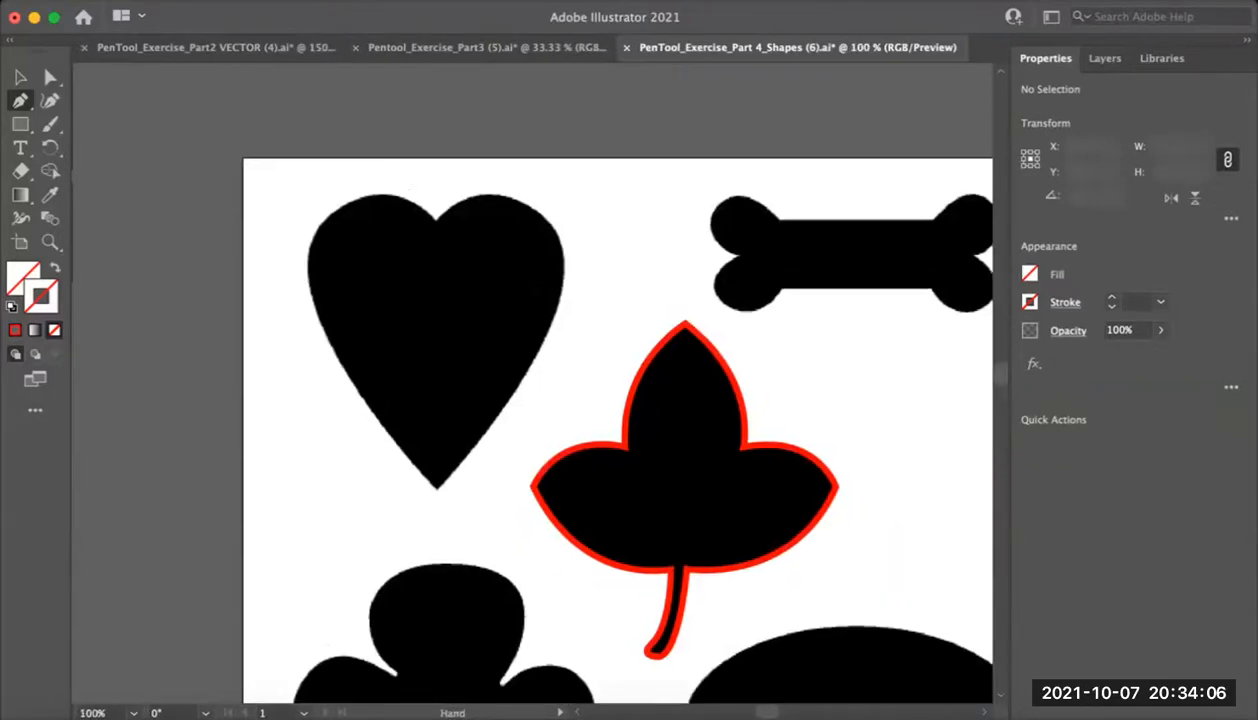
click(433, 219)
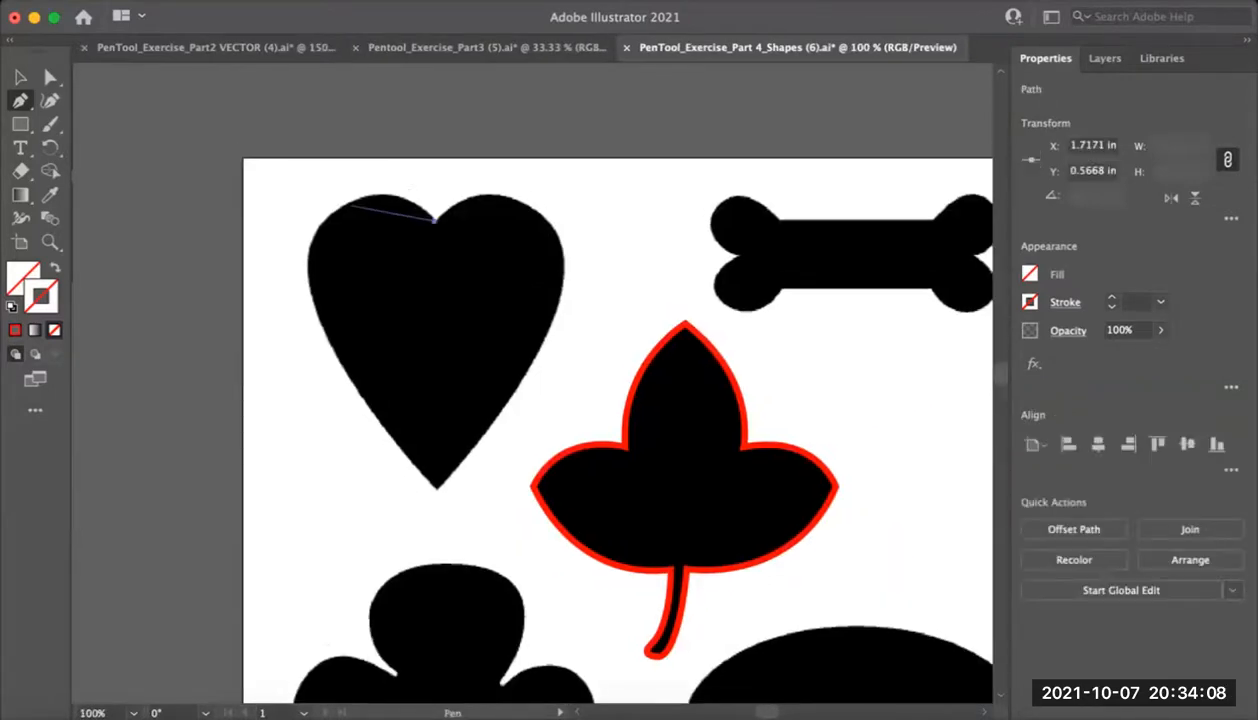
drag(343, 204, 288, 234)
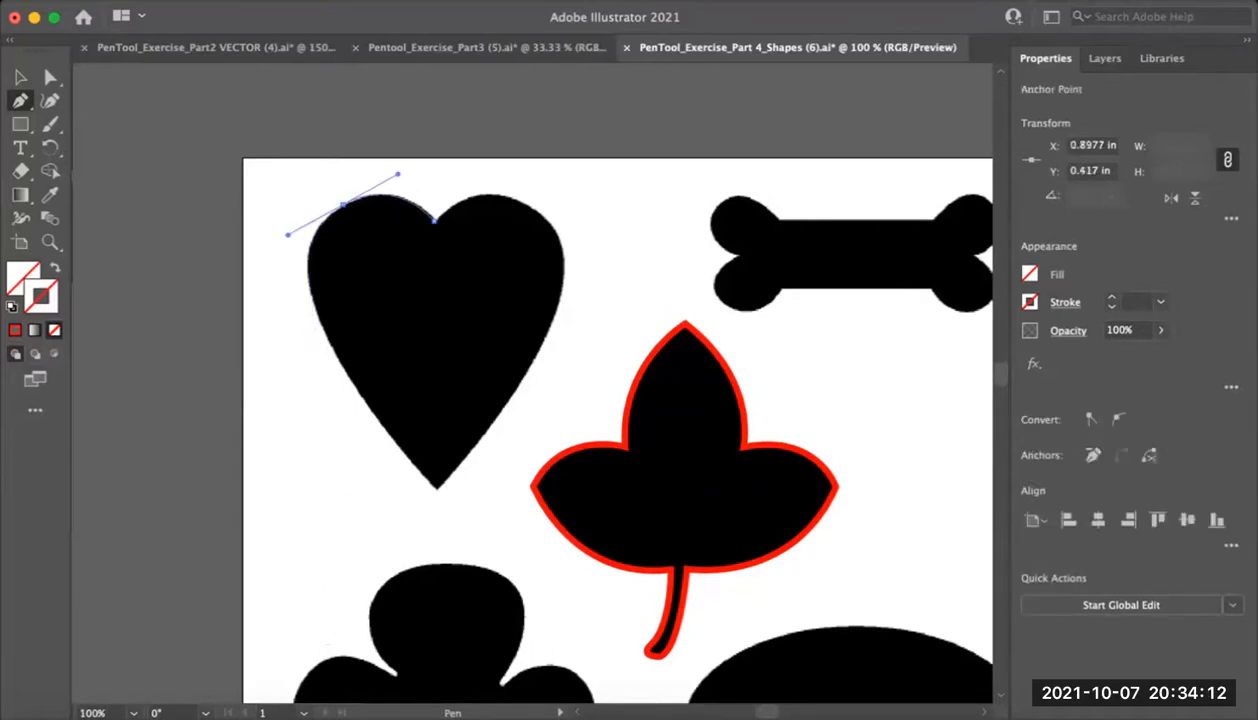
drag(310, 292, 325, 357)
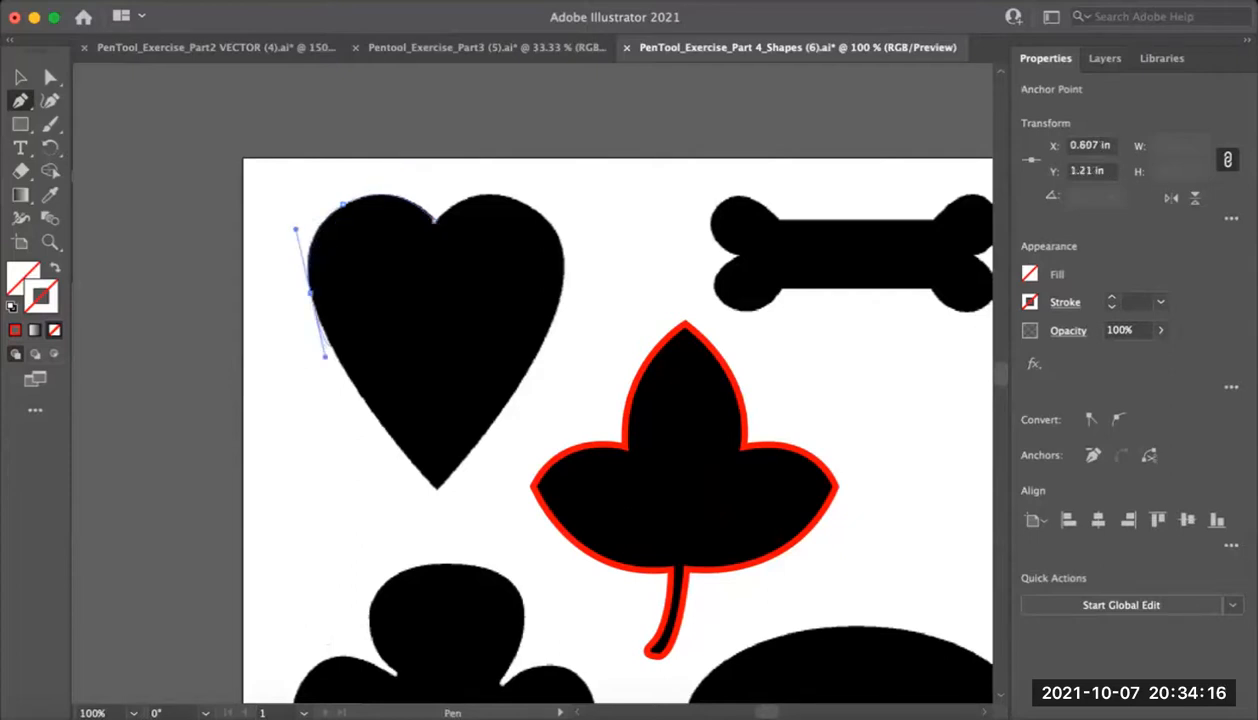
click(310, 292)
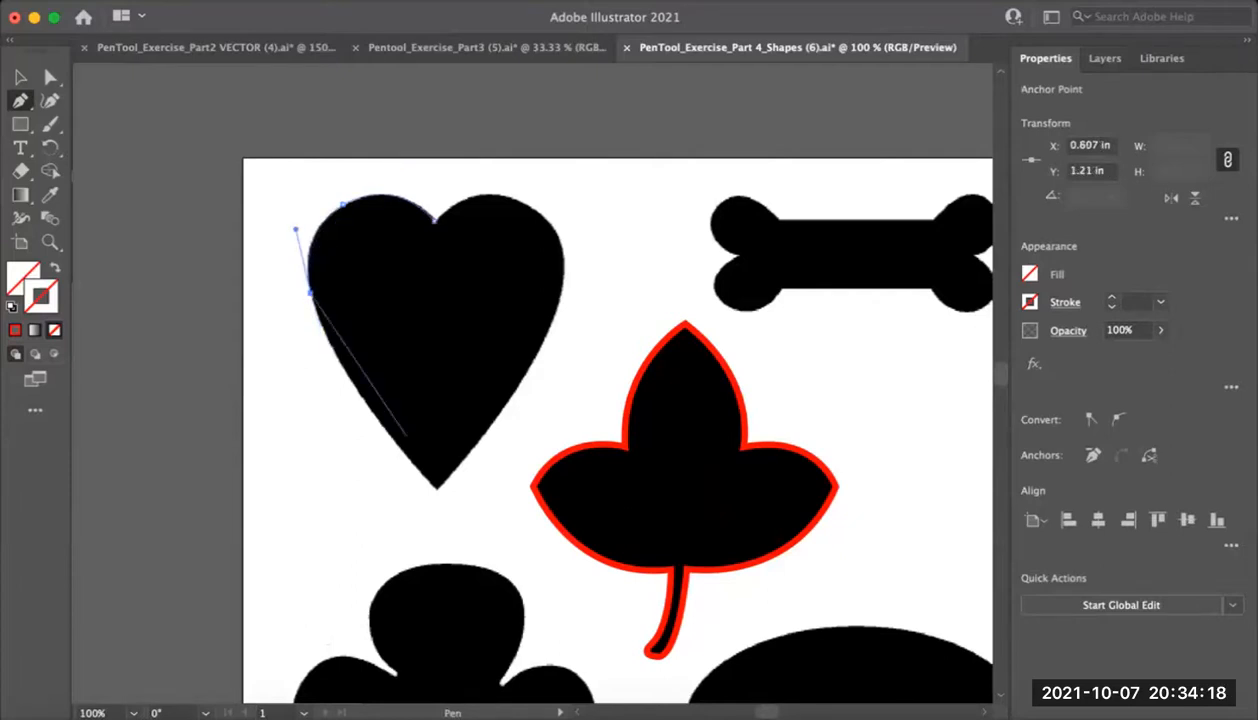
Give the path a red stroke and continue it down the heart's left edge to a corner anchor at the bottom point
drag(330, 330, 278, 260)
click(15, 330)
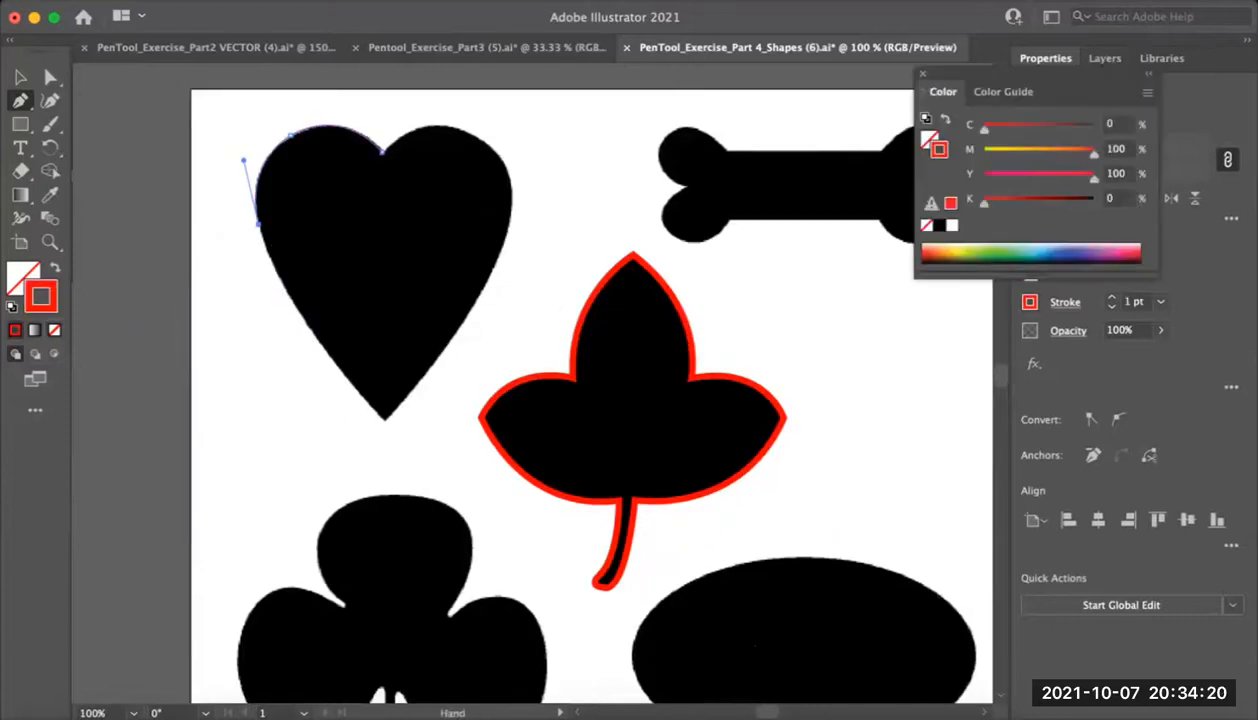
drag(348, 370, 328, 390)
drag(364, 437, 455, 529)
click(364, 438)
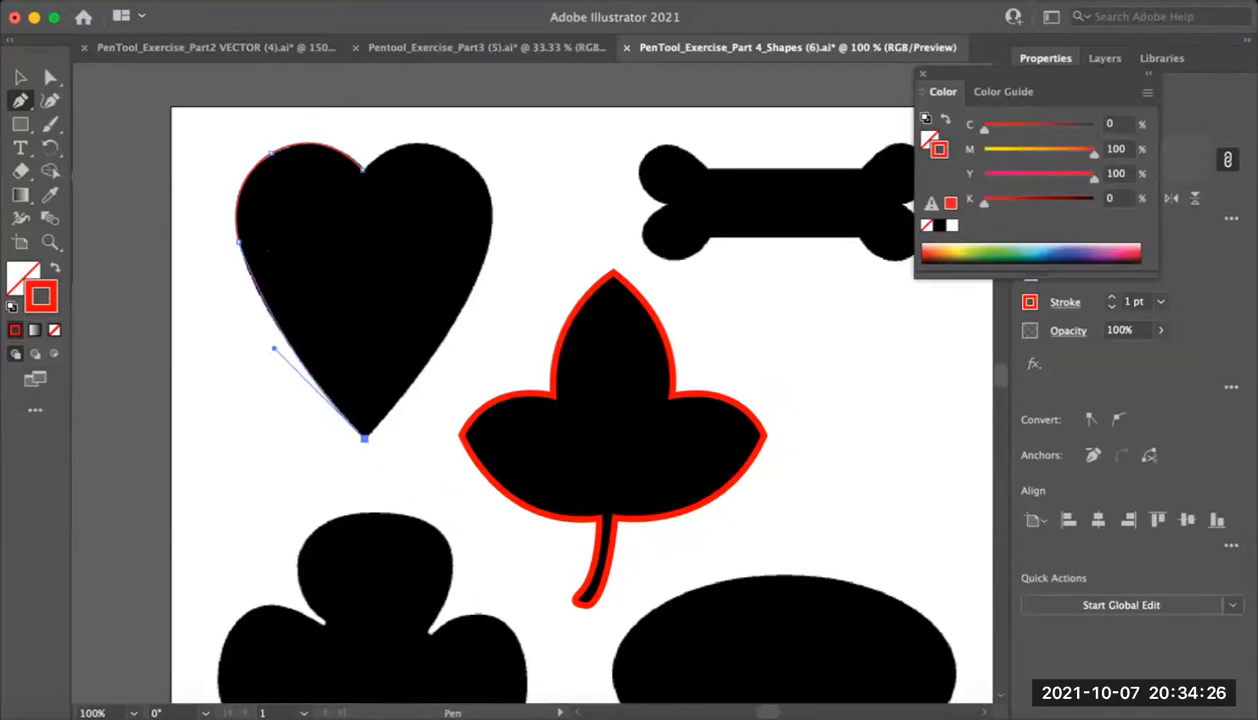
Trace the heart's right edge and right lobe, closing the path at the top notch
drag(365, 438, 335, 570)
drag(460, 353, 460, 270)
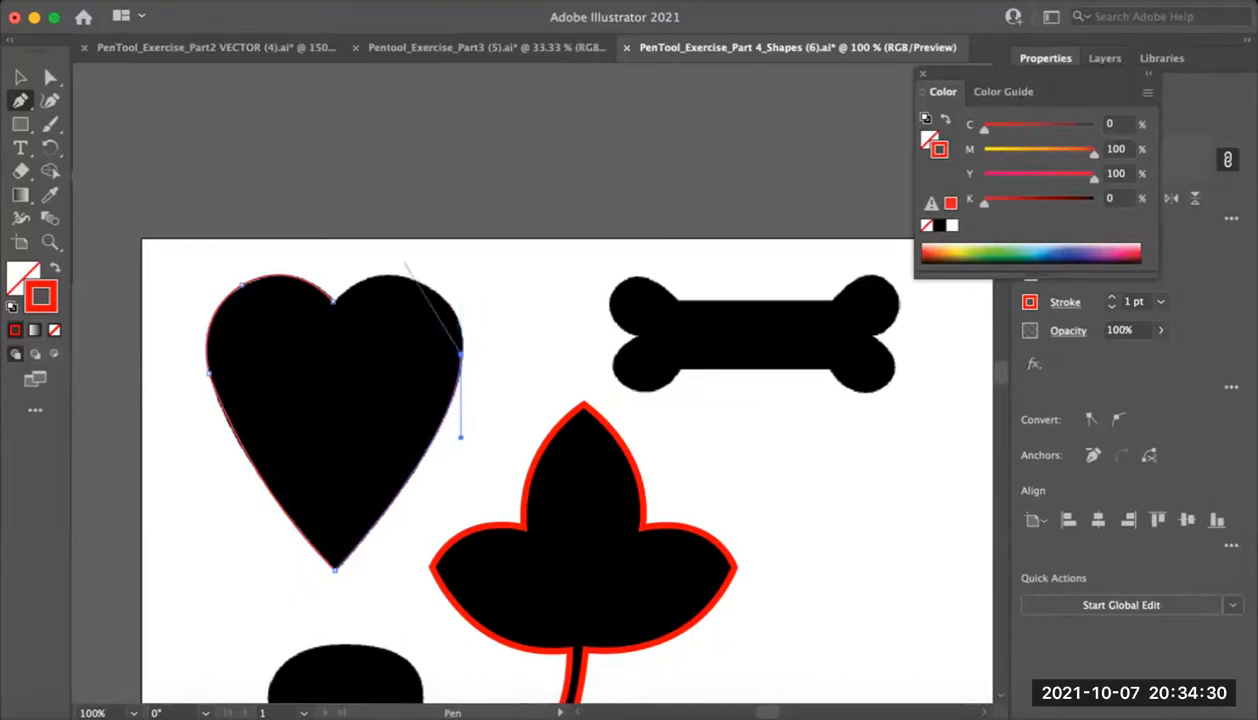
drag(393, 277, 321, 269)
click(393, 277)
drag(333, 301, 297, 333)
Set the heart outline's stroke to 5 pt and deselect it with the Selection tool
key(v)
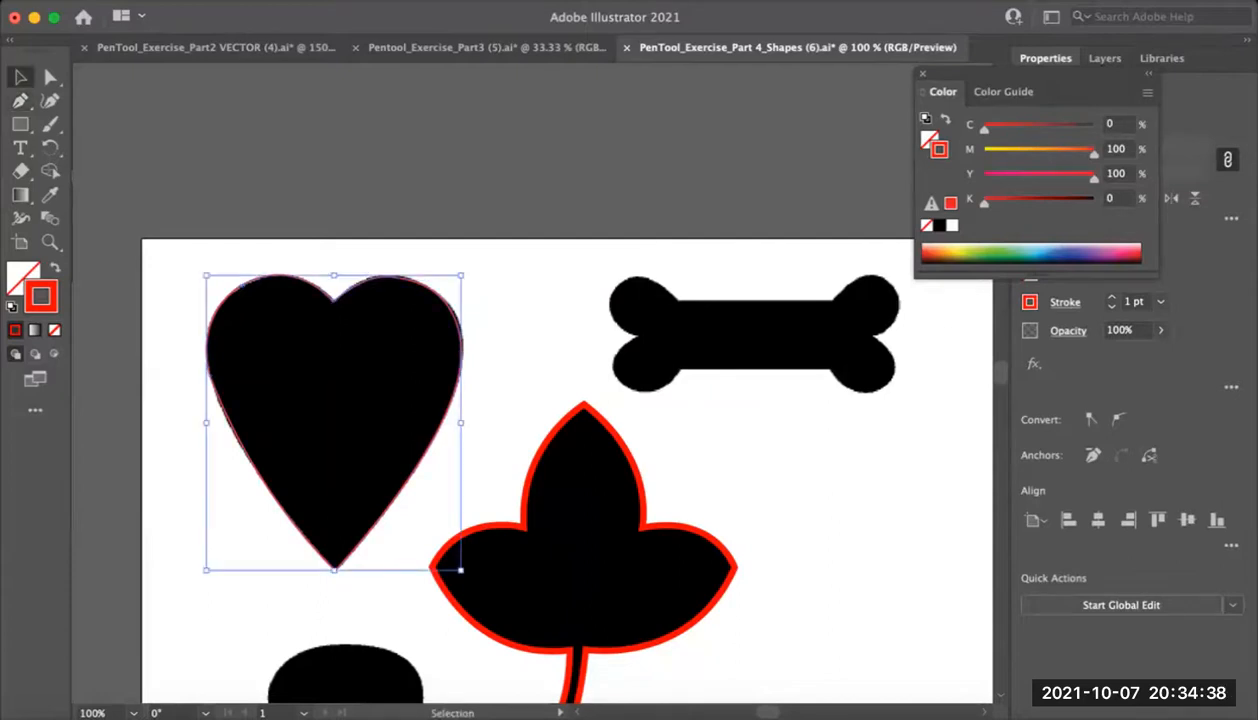
click(1111, 298)
click(1111, 298)
click(1111, 298)
click(1111, 298)
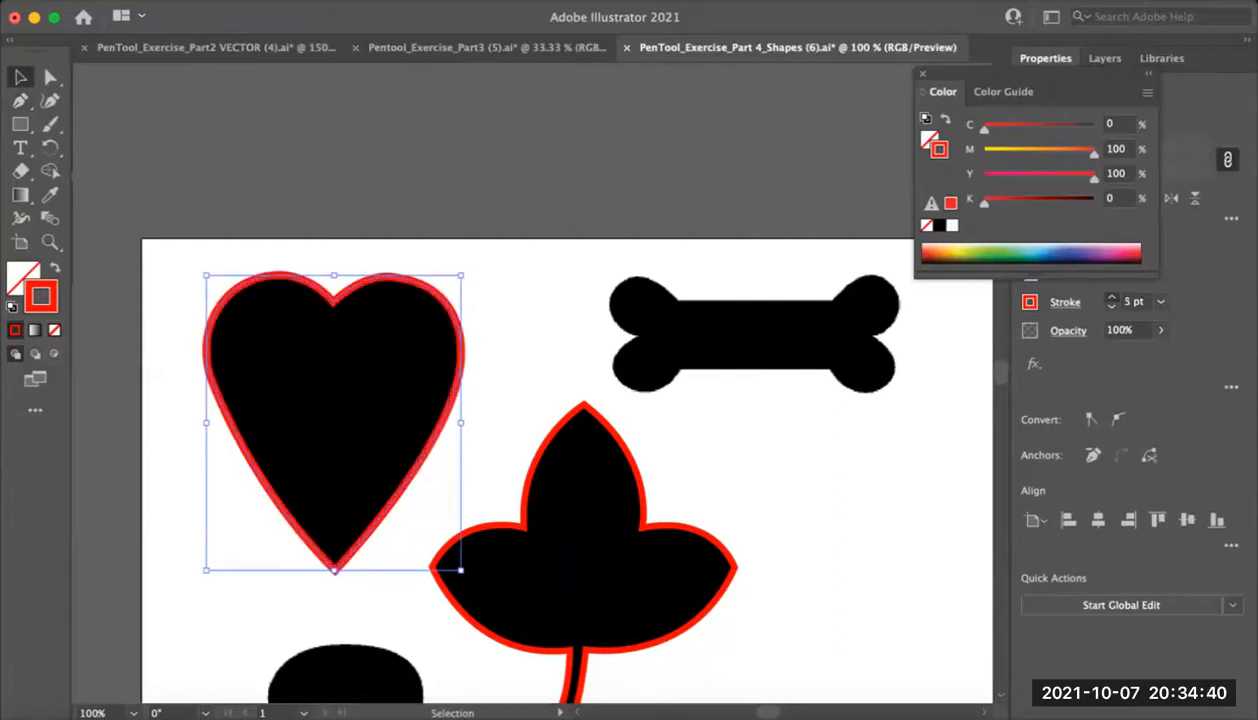
click(800, 460)
key(space)
drag(800, 460, 763, 434)
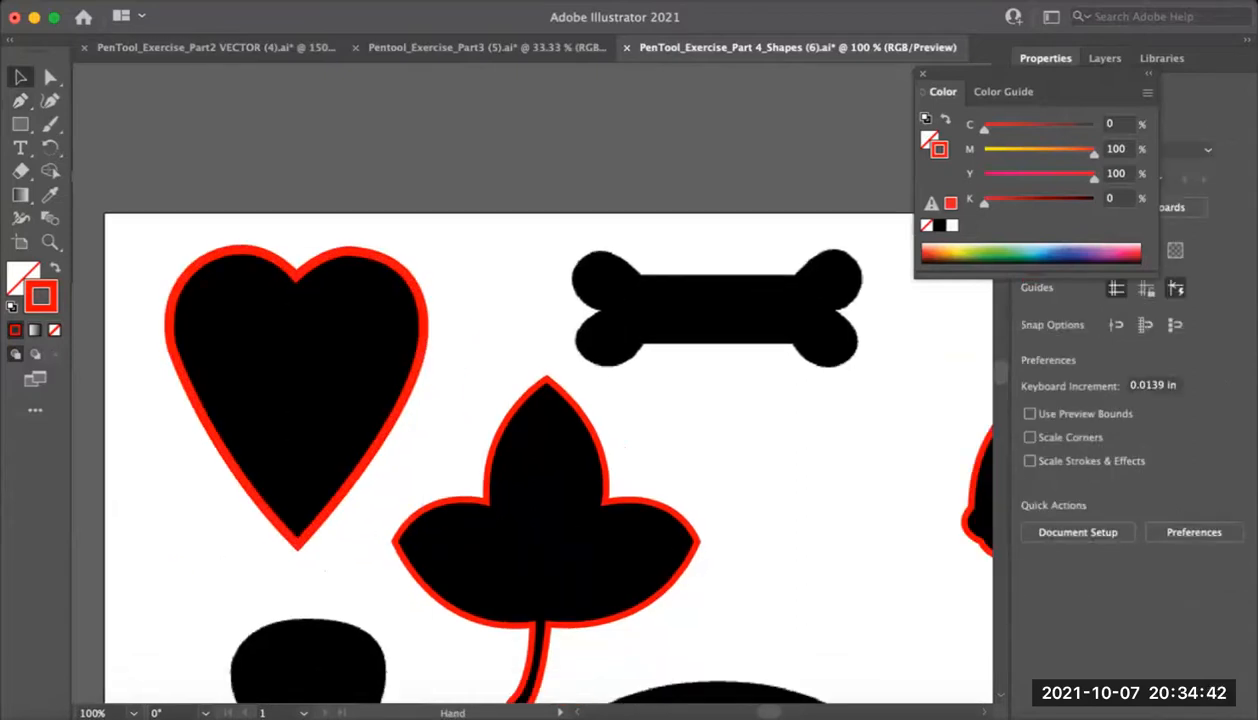
key(super+minus)
key(super+Tab)
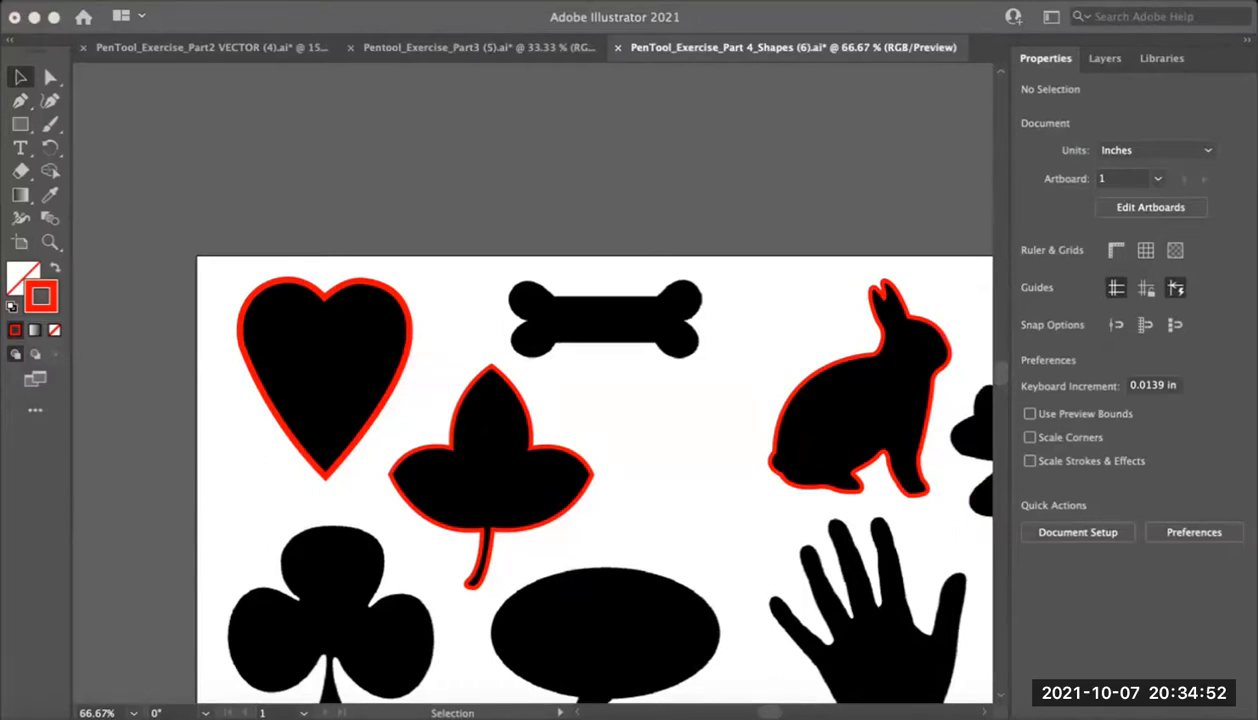
key(super+Tab)
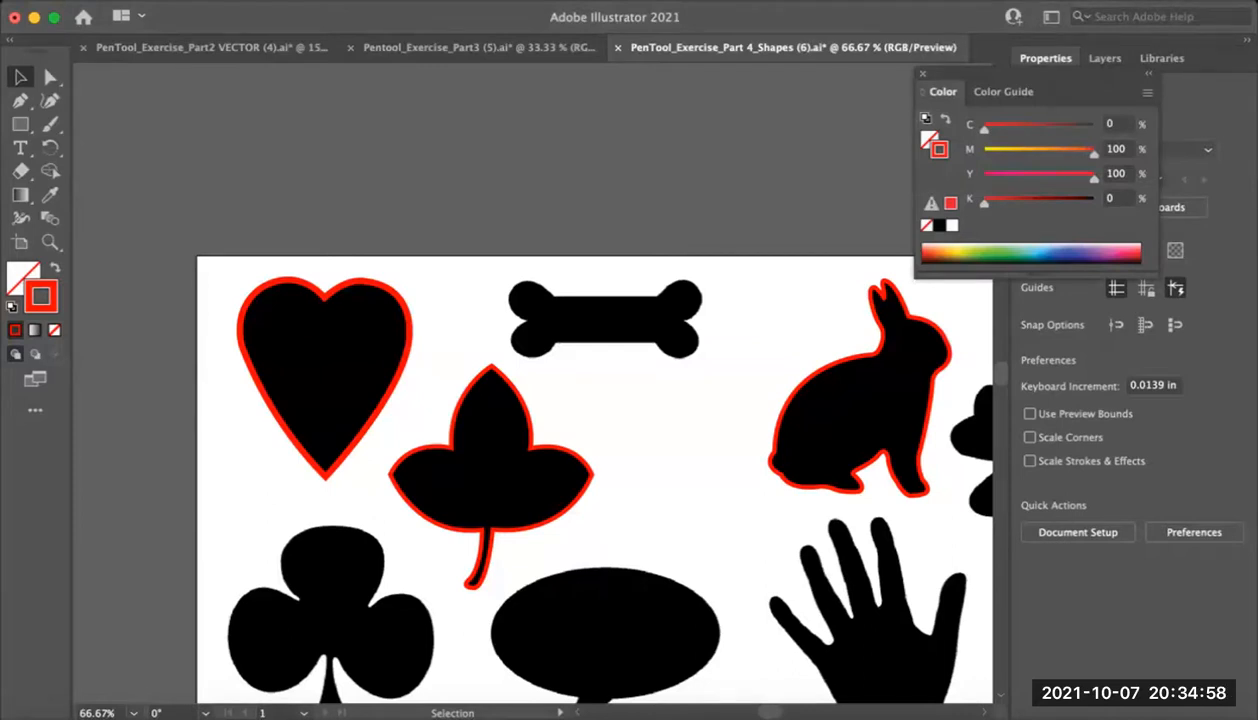
Start a Pen tool outline on the club, curving from the top of the upper lobe to that lobe's left side
alt+super+click(451, 370)
drag(500, 602, 430, 424)
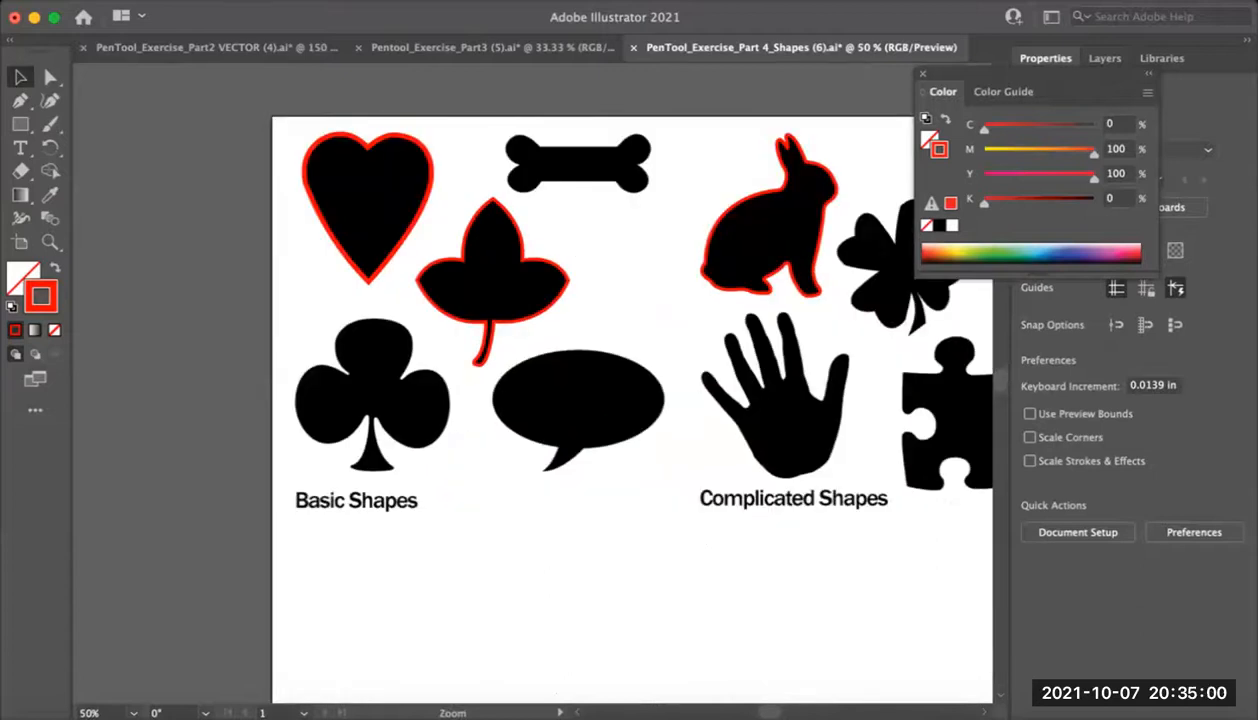
super+click(430, 424)
drag(434, 299, 381, 340)
super+click(441, 365)
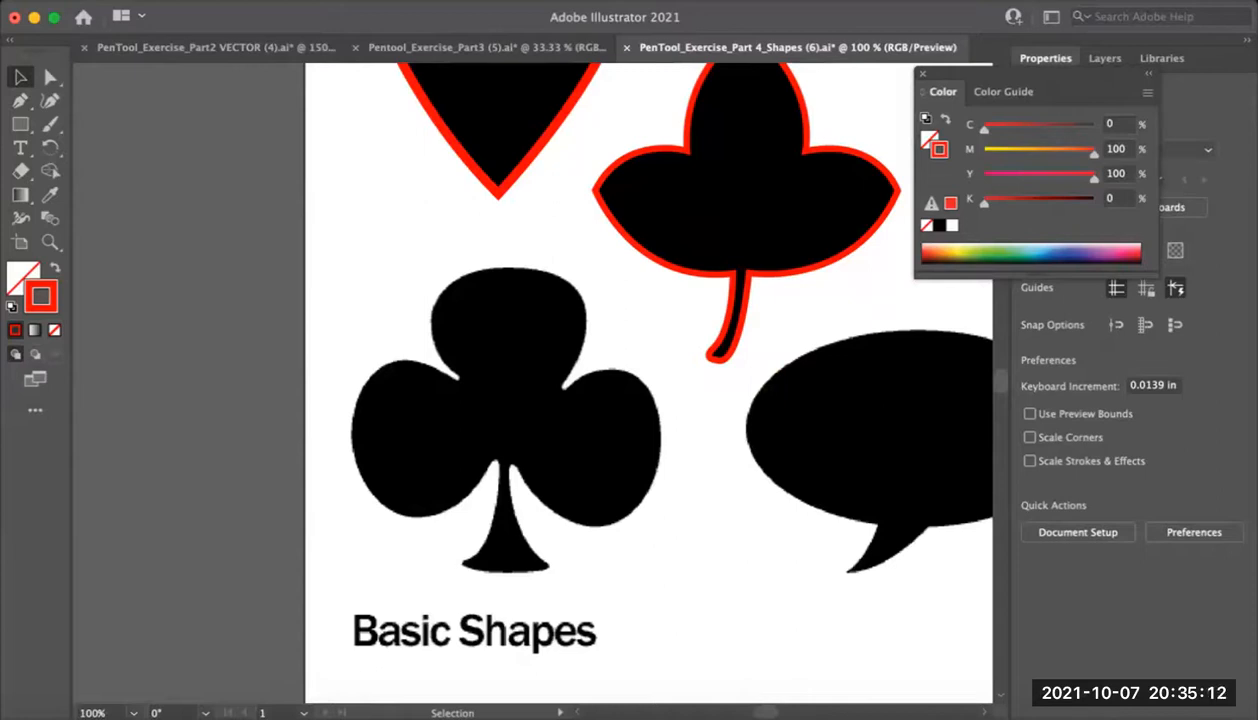
key(p)
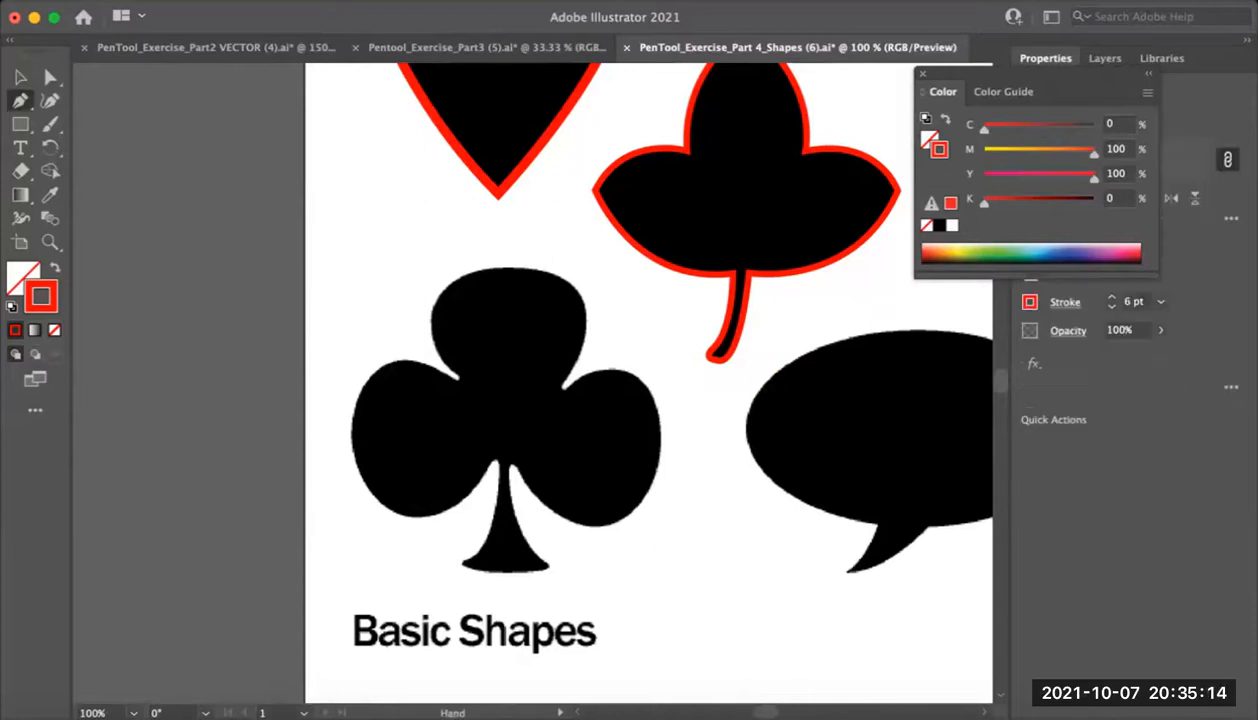
alt+super+click(608, 477)
drag(608, 477, 693, 458)
super+click(593, 409)
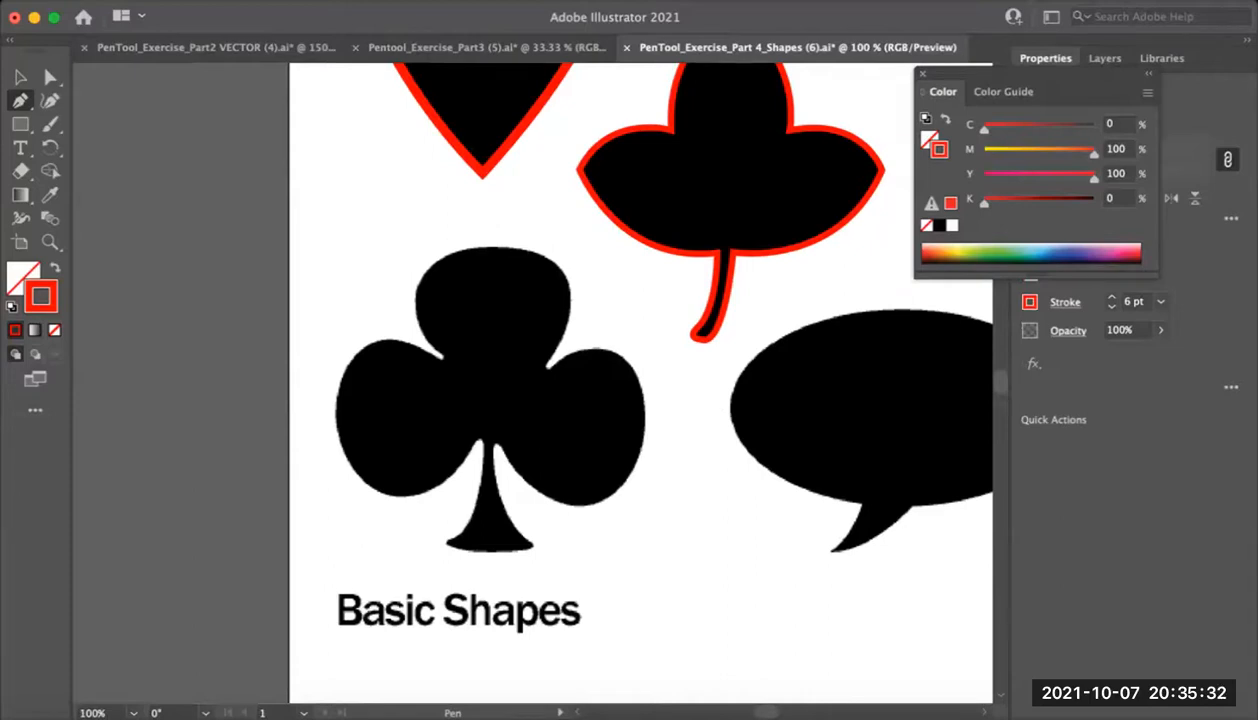
scroll(640, 384, up, 1)
scroll(640, 384, down, 1)
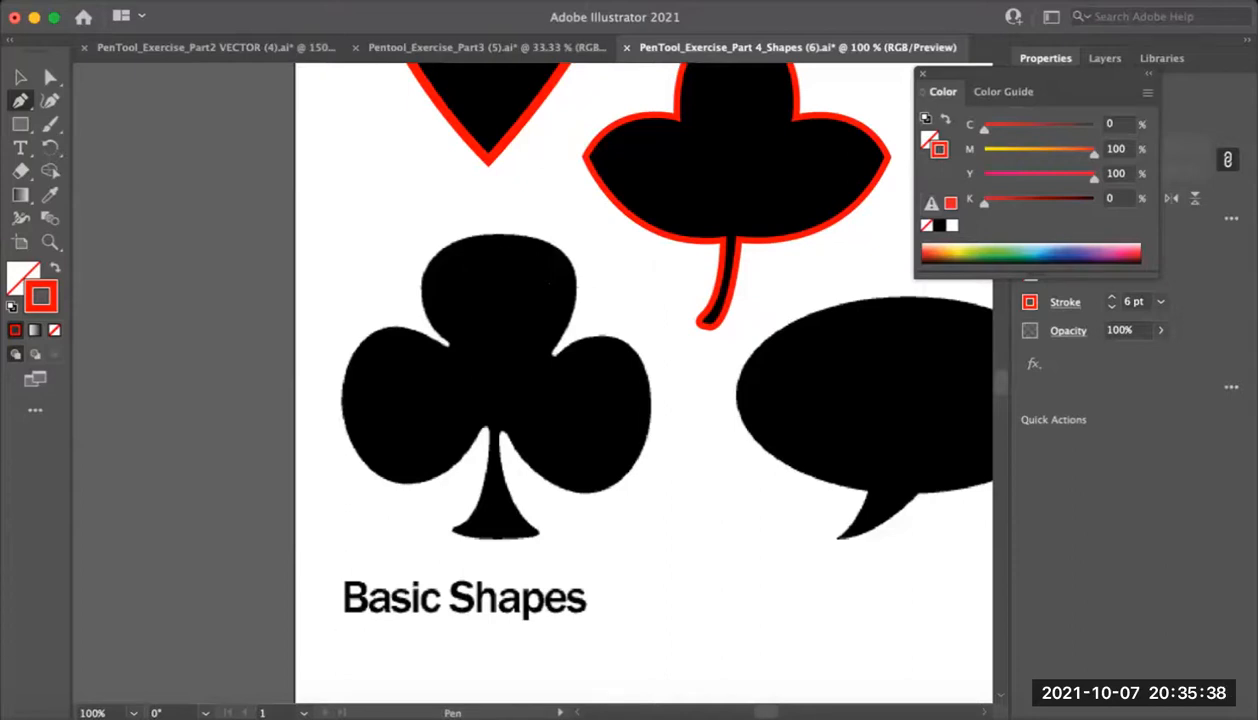
drag(496, 236, 535, 236)
drag(422, 287, 420, 328)
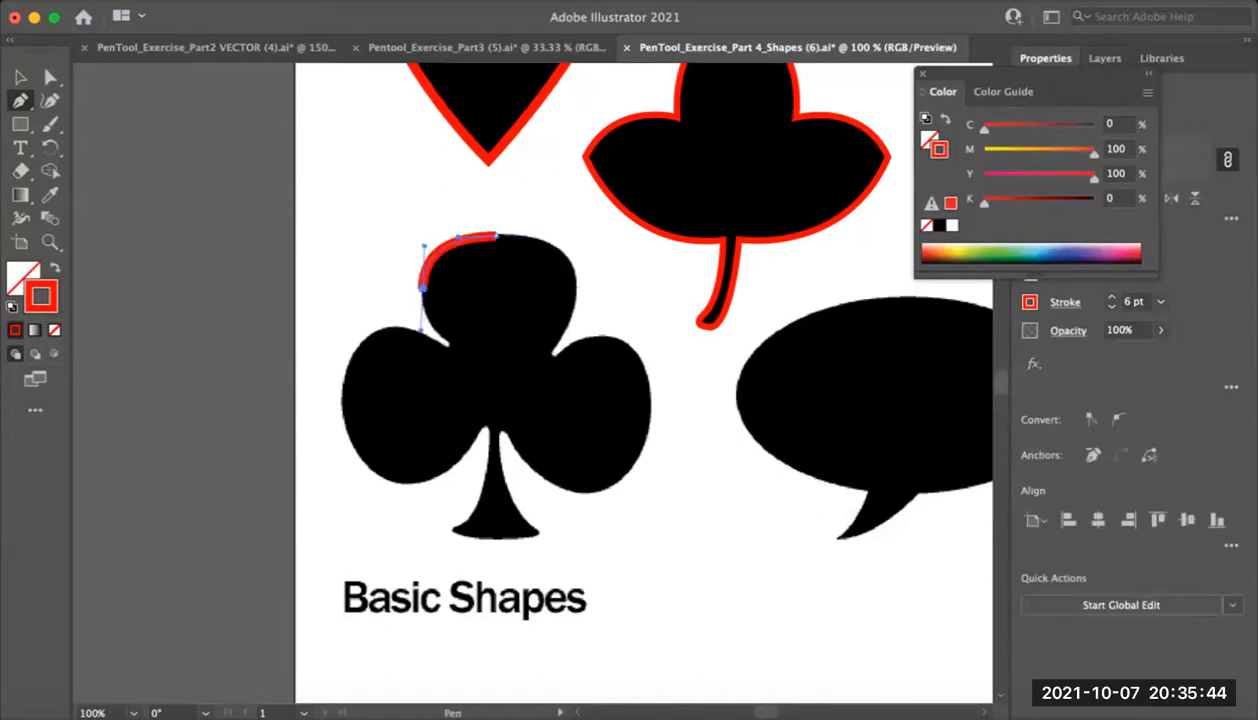
Continue the club outline down into the notch between the upper and left lobes, using a corner anchor and a small turn
key(super+equal)
drag(525, 363, 454, 258)
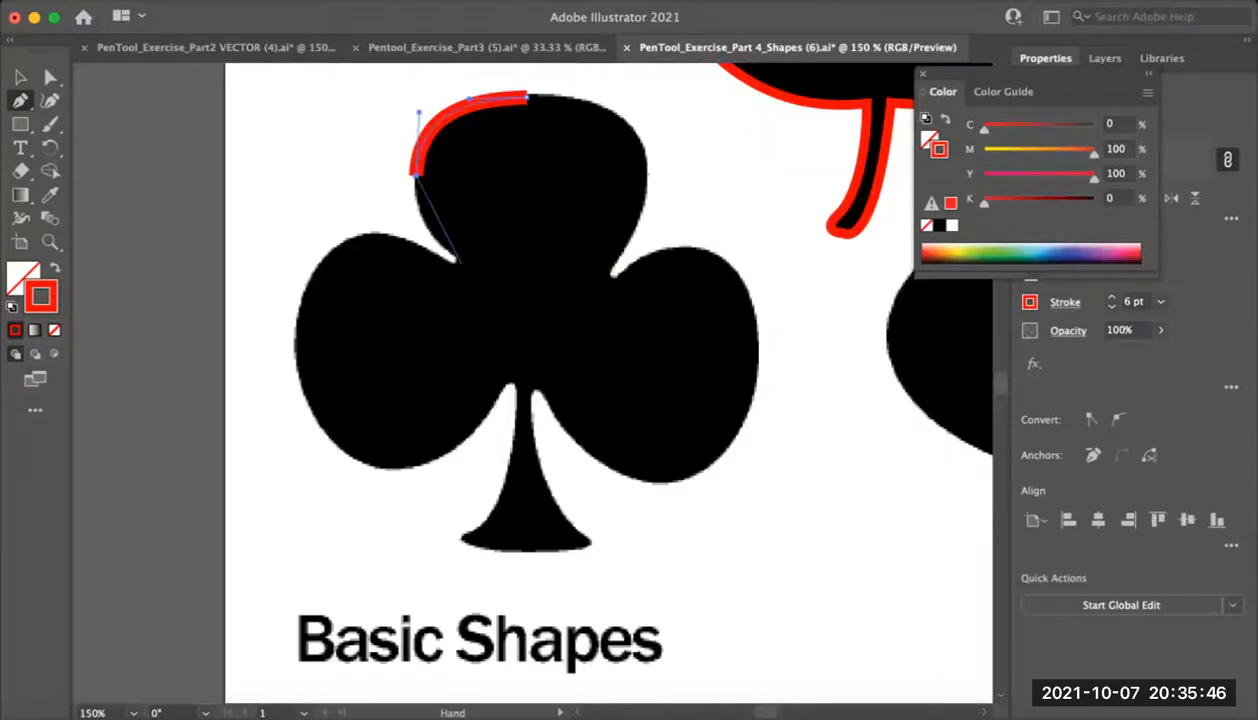
key(super+equal)
mouse_move(537, 408)
mouse_down()
mouse_move(466, 326)
mouse_move(434, 318)
mouse_move(481, 350)
mouse_up()
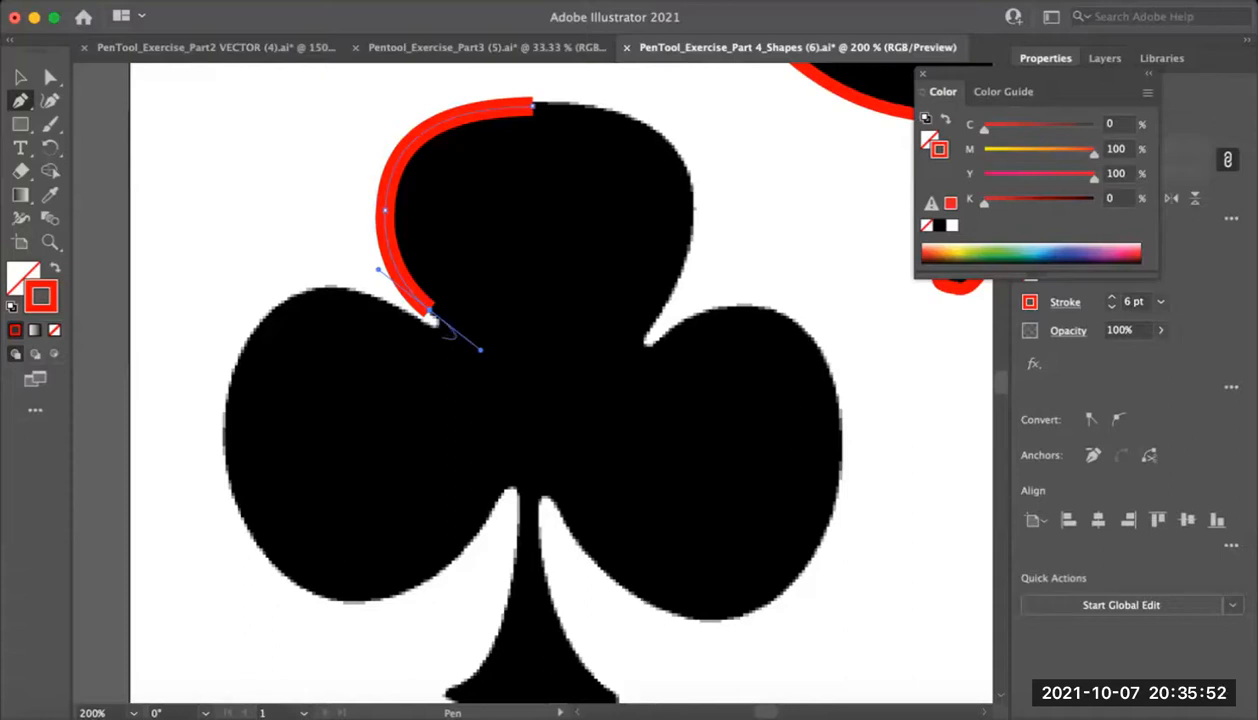
click(430, 312)
drag(430, 327, 410, 320)
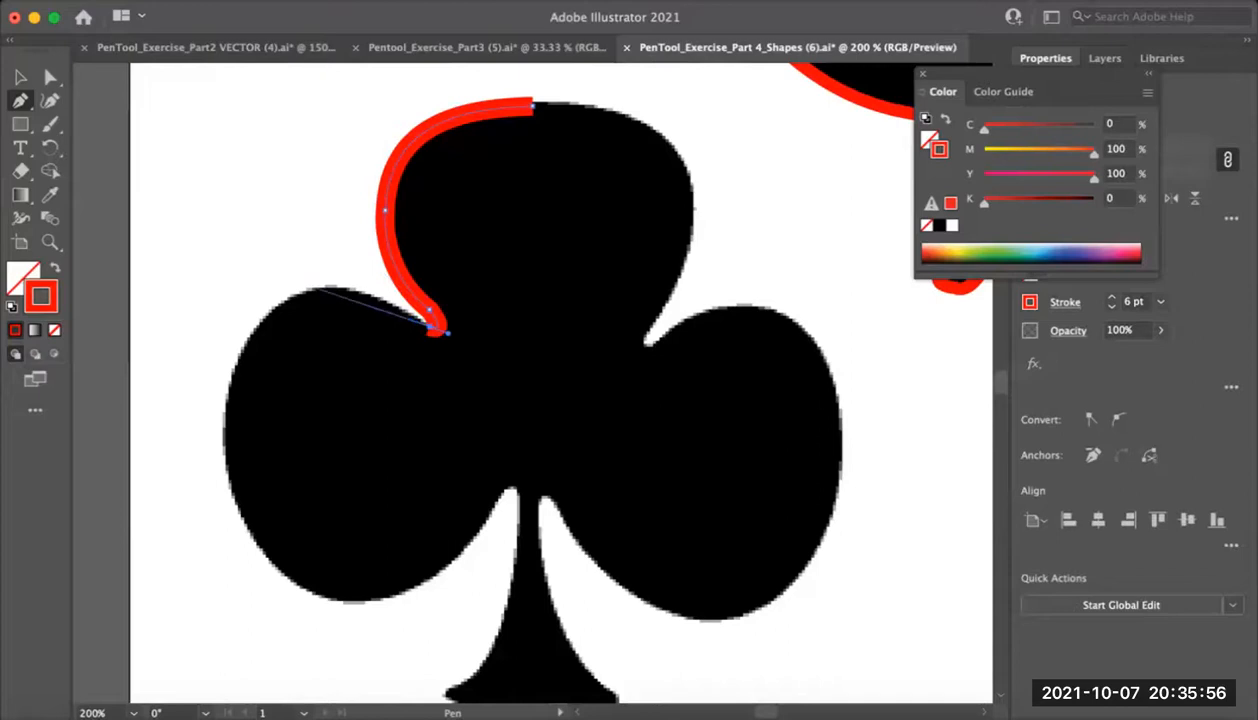
Trace the club's left lobe over its top, down its outer side and around to its underside
drag(325, 287, 278, 290)
scroll(560, 380, down, 5)
scroll(560, 380, left, 3)
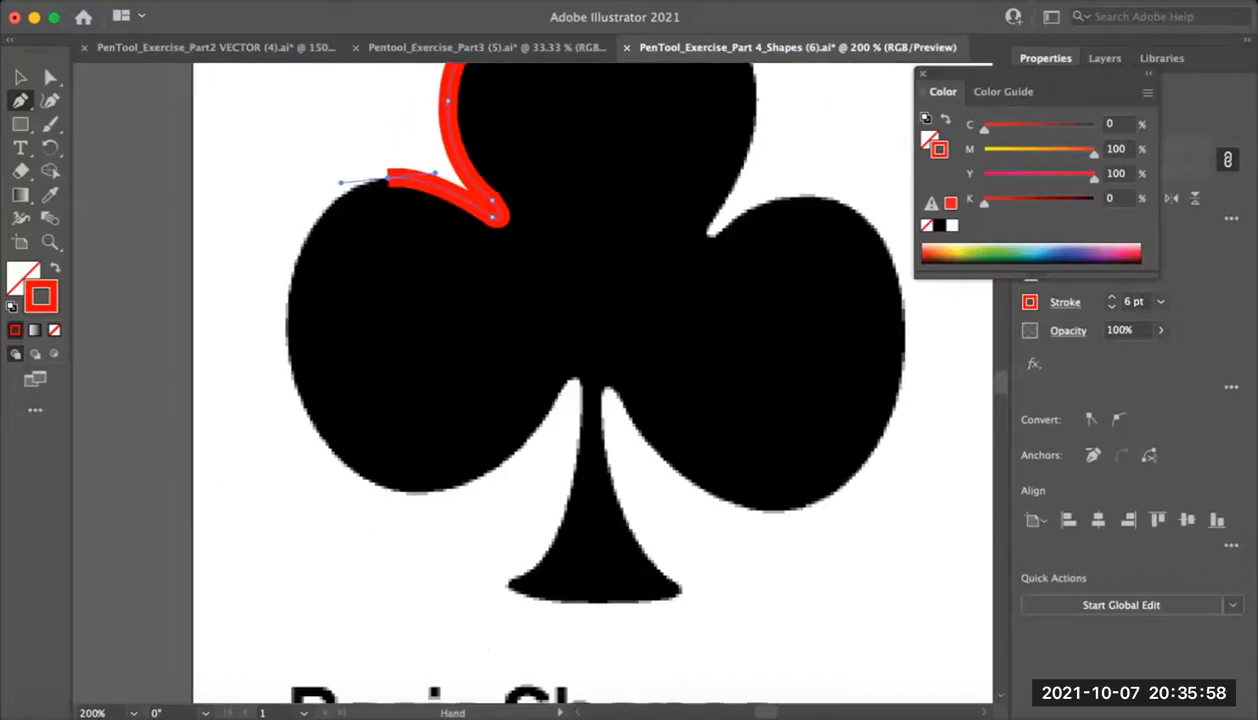
click(387, 179)
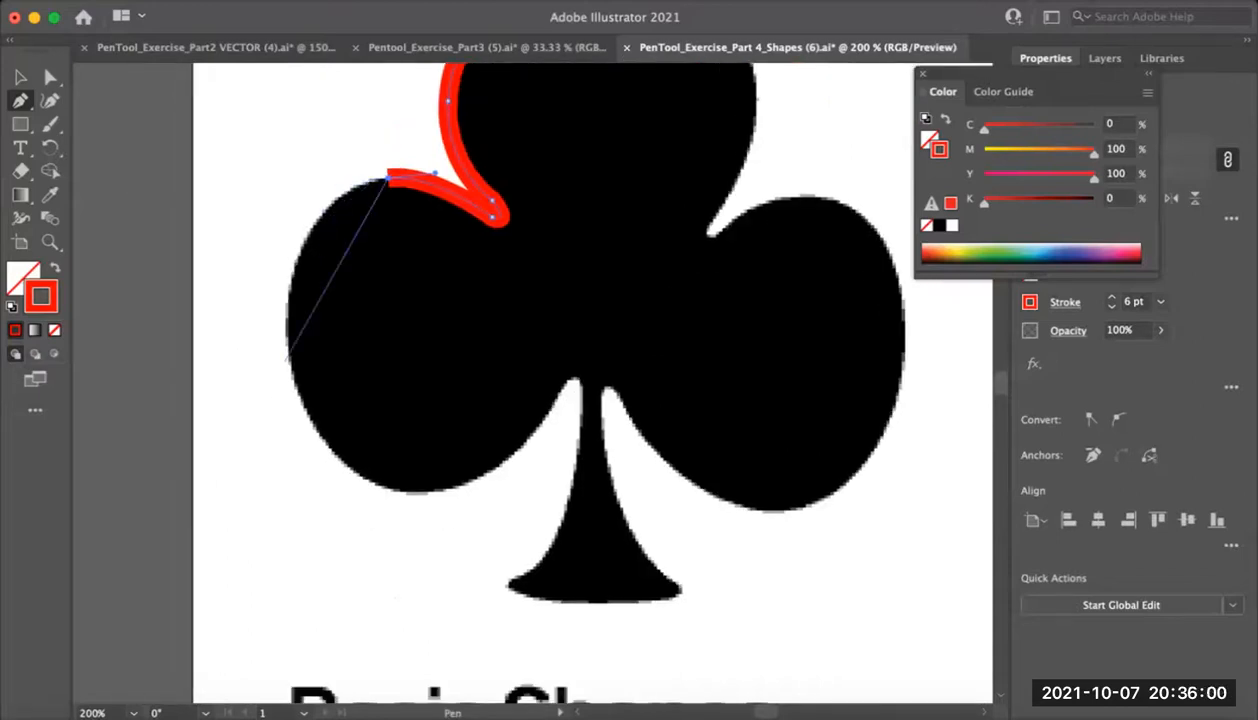
drag(285, 337, 256, 520)
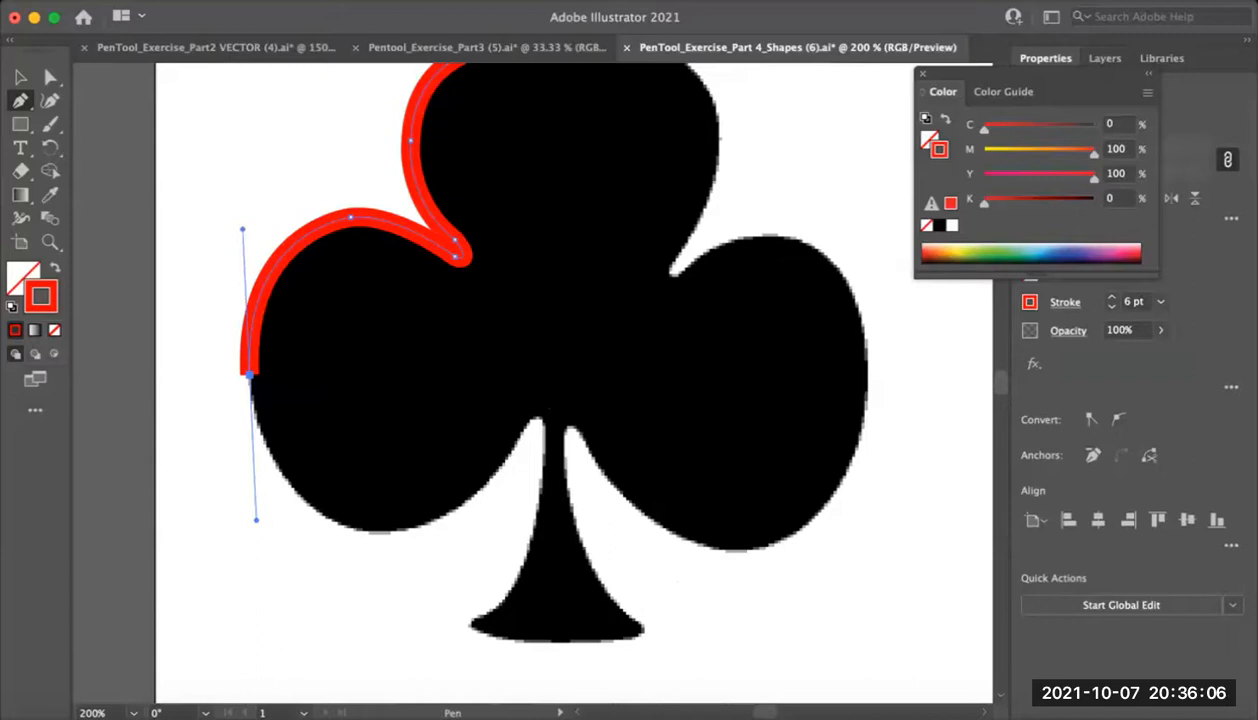
drag(370, 530, 481, 536)
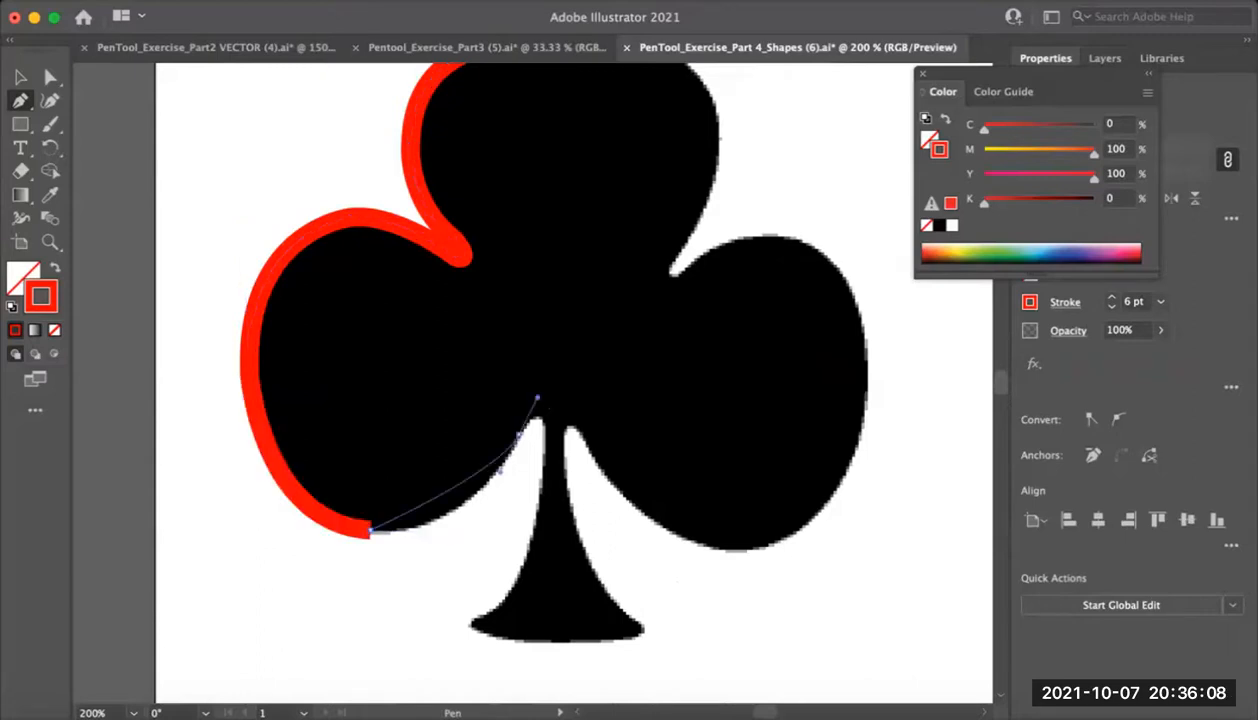
Trace from the left lobe's underside around the gap beside the stem and down the stem's left edge to its flare
drag(520, 433, 562, 337)
click(520, 433)
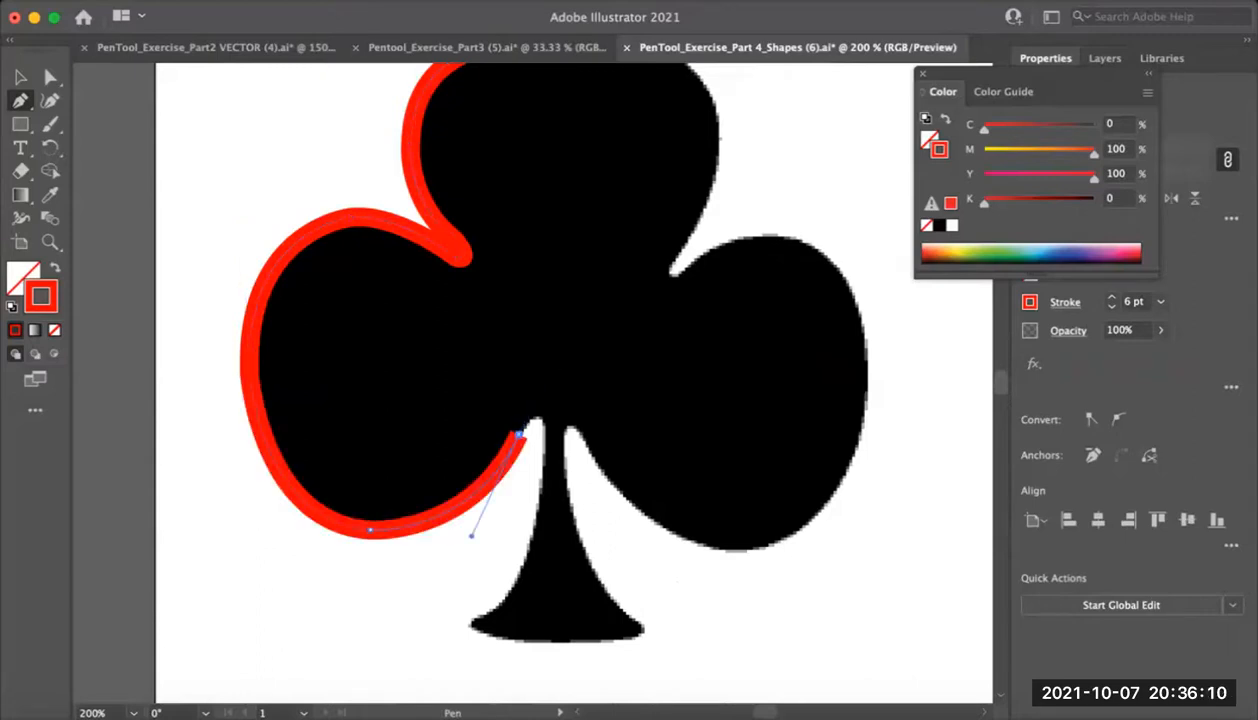
mouse_move(543, 428)
mouse_down()
mouse_move(546, 463)
mouse_move(476, 513)
mouse_up()
scroll(545, 430, down, 3)
alt+click(515, 484)
Trace the base of the club's stem around its left tip, along the bottom edge and around its right tip
click(492, 504)
click(500, 517)
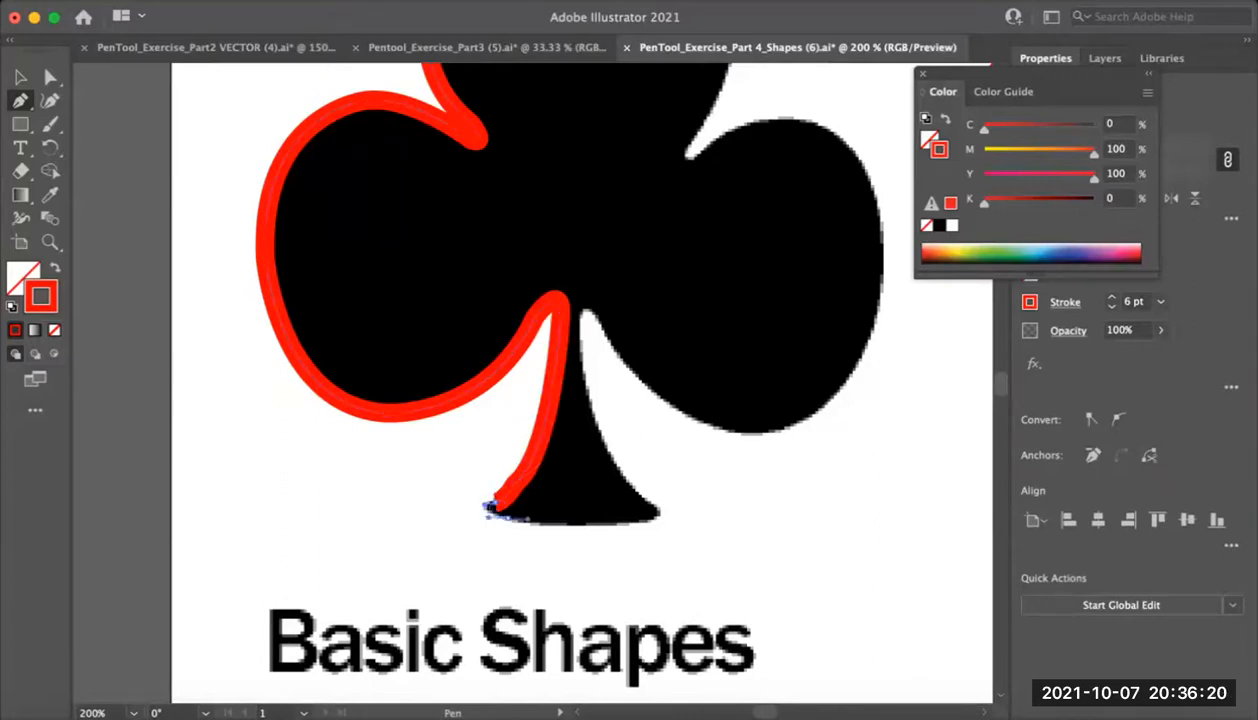
click(632, 522)
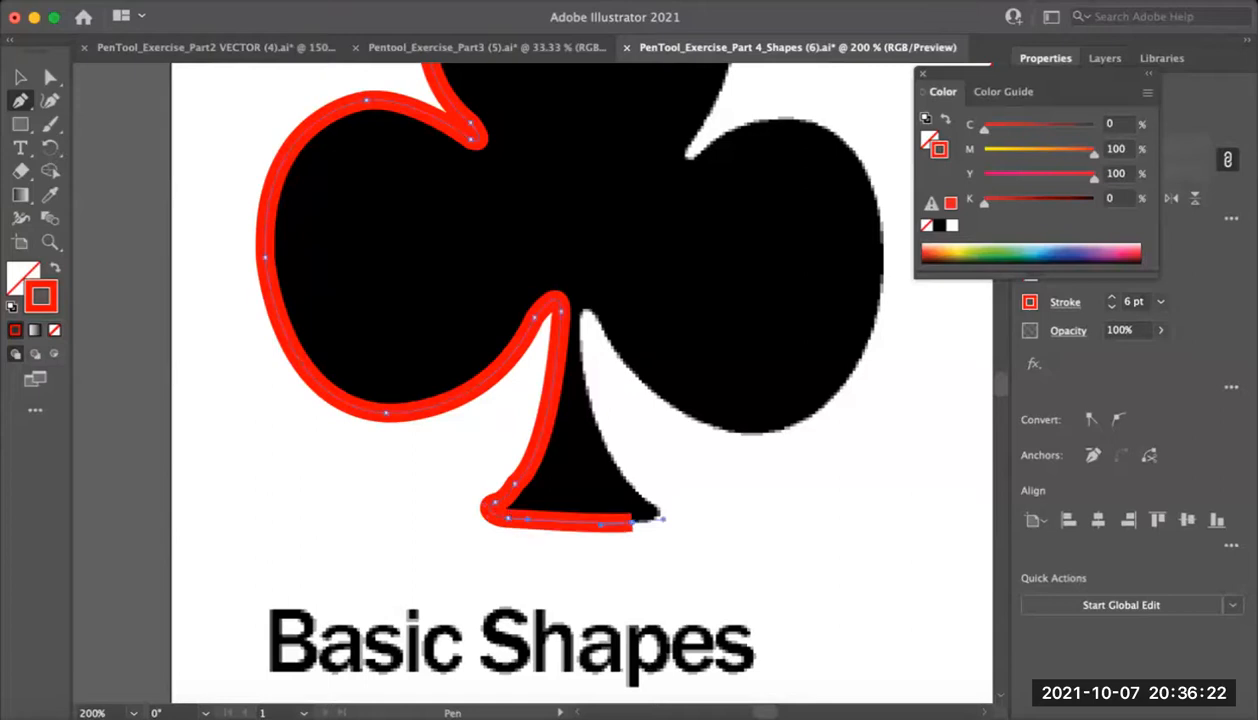
click(658, 515)
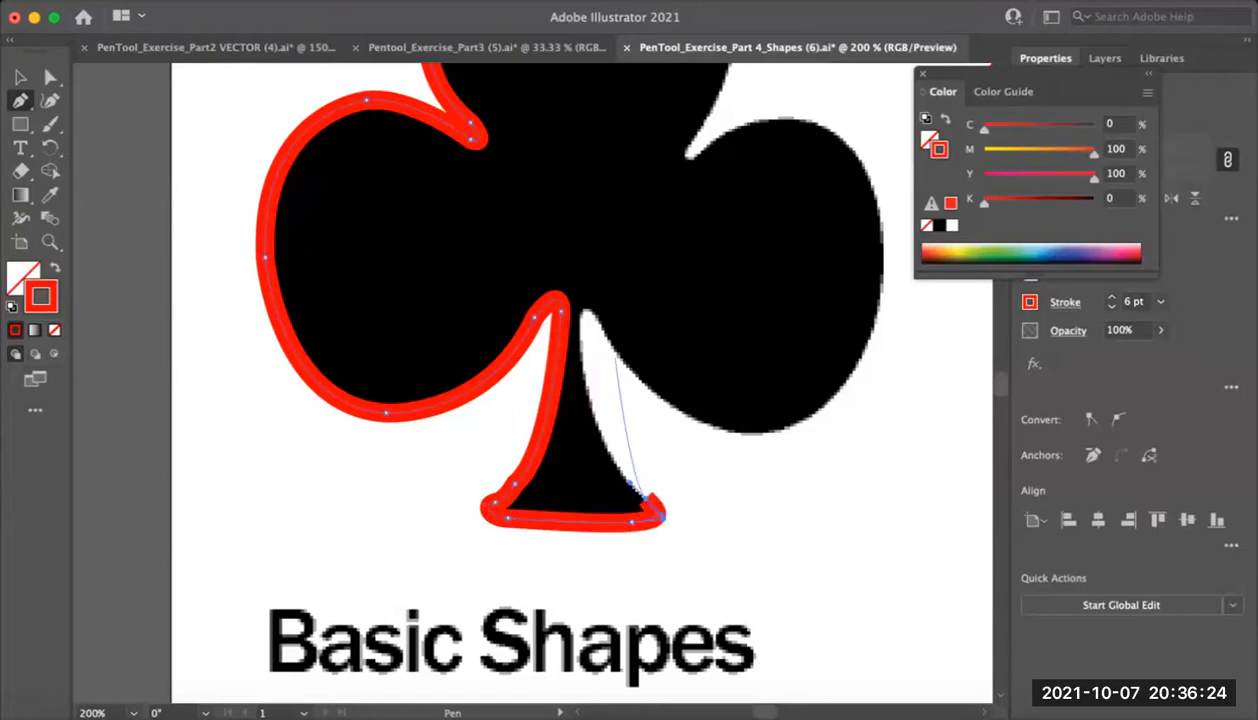
Trace up the stem's right edge to a corner anchor below the right lobe and set the outline's stroke to 5 pt
drag(580, 322, 587, 252)
click(1112, 306)
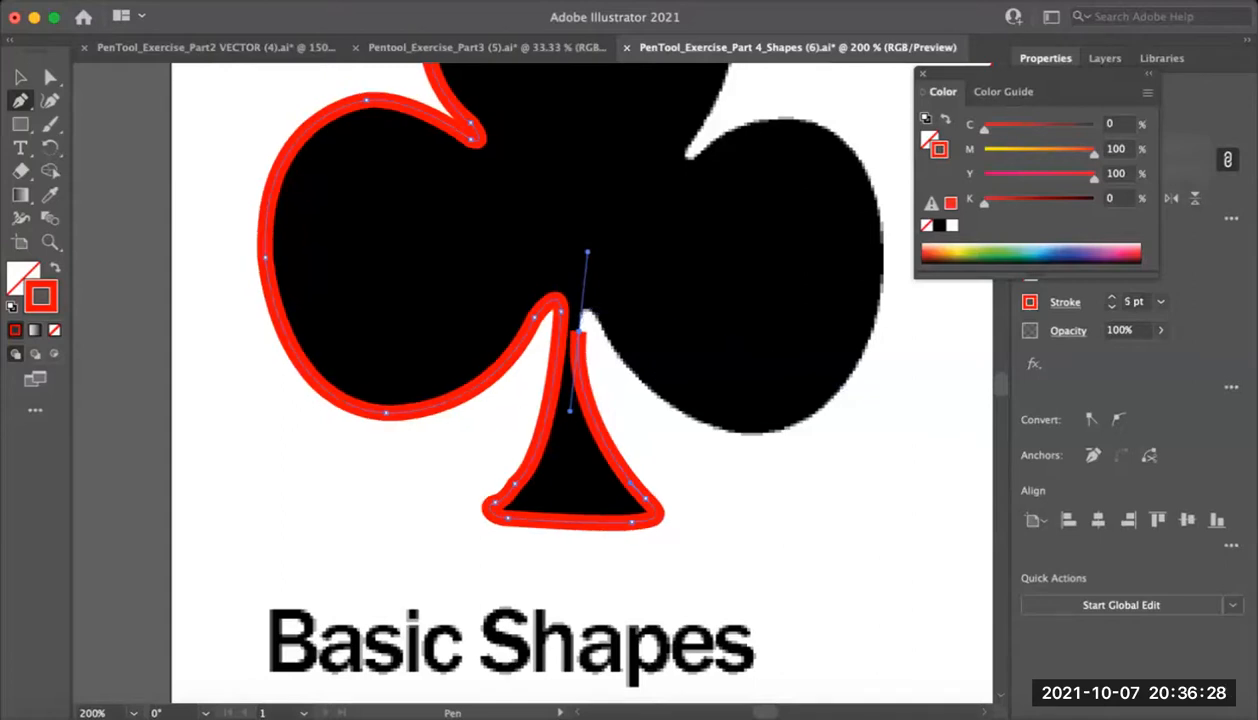
drag(579, 331, 524, 396)
click(524, 396)
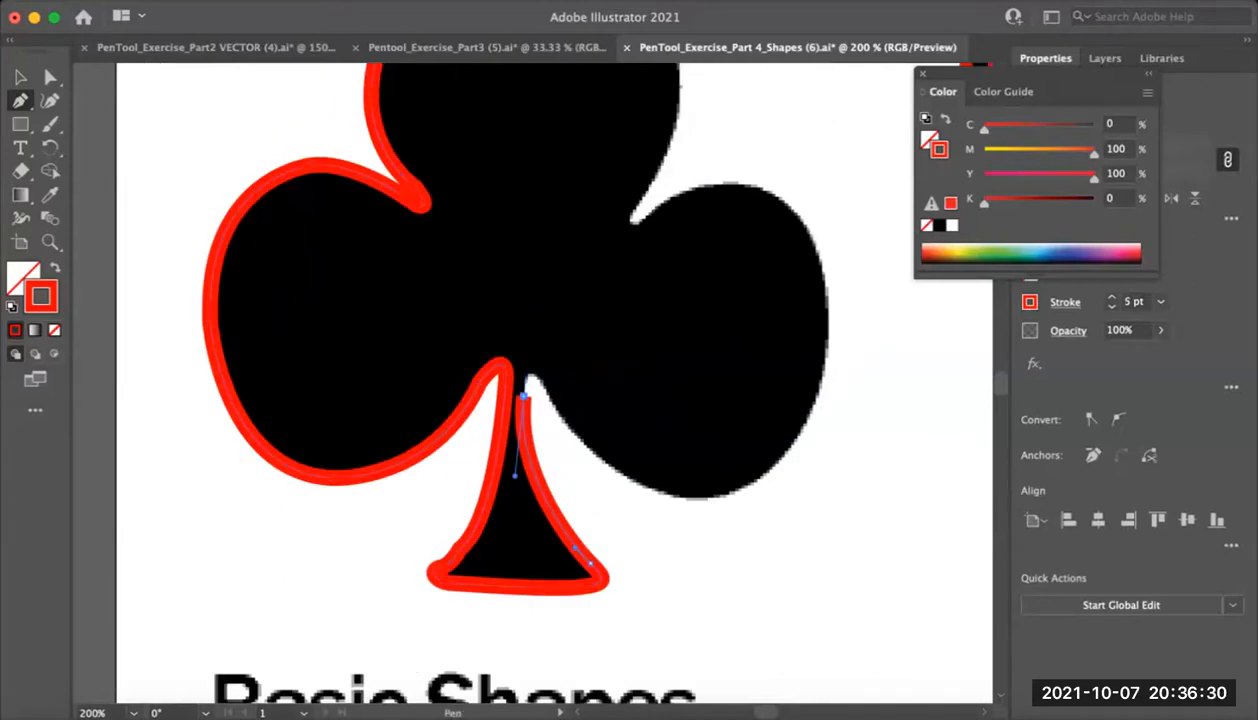
Trace the club's right lobe from the gap beside the stem along its underside and up to its outer side
drag(538, 380, 550, 396)
drag(582, 440, 595, 455)
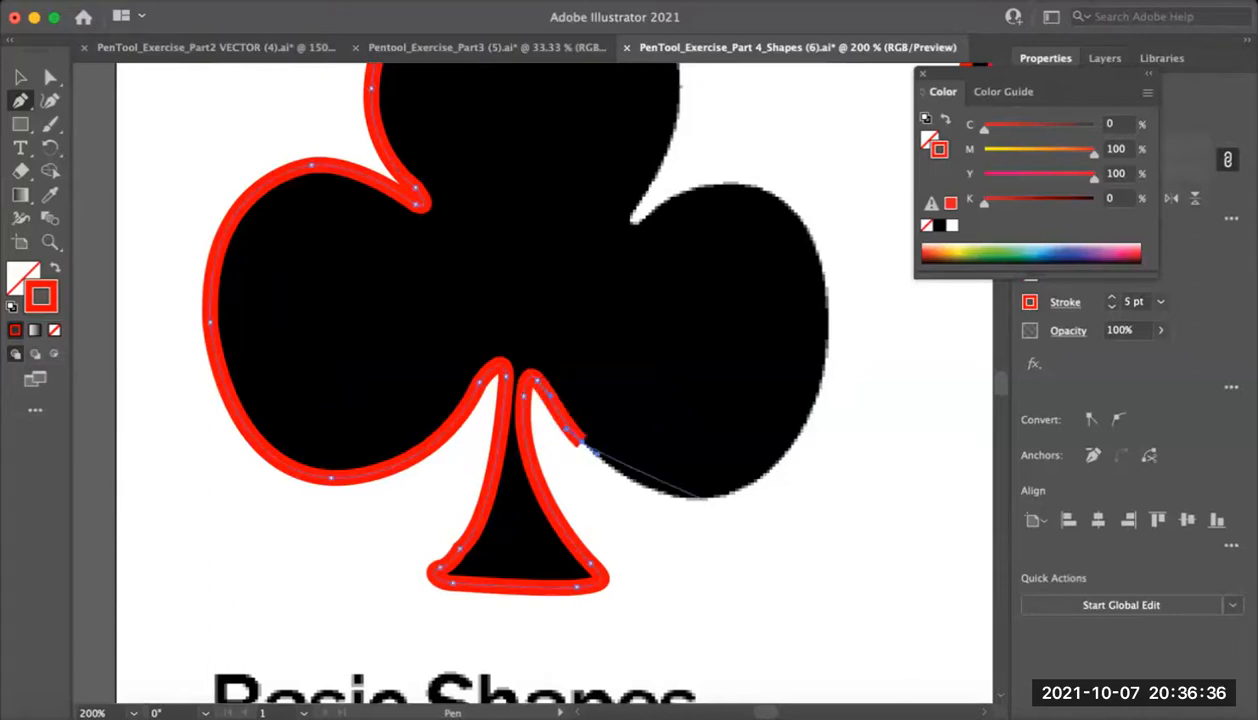
drag(700, 498, 593, 559)
key(space)
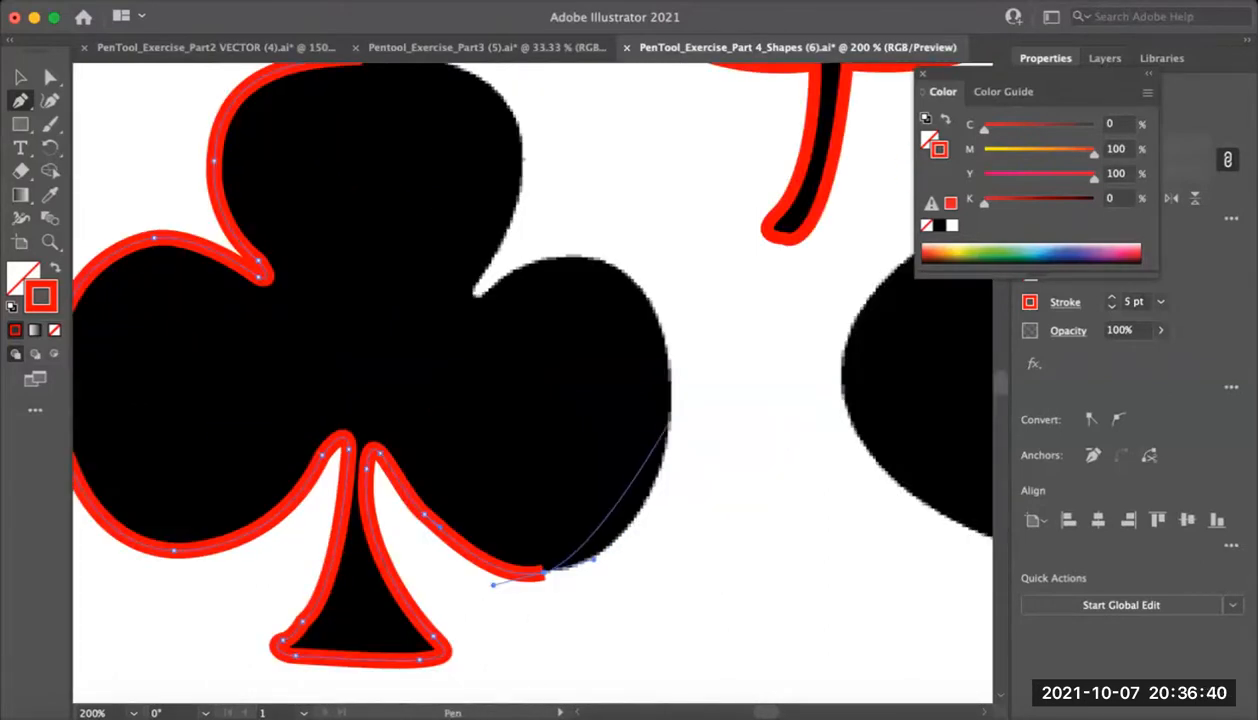
drag(668, 418, 681, 349)
key(space)
click(668, 467)
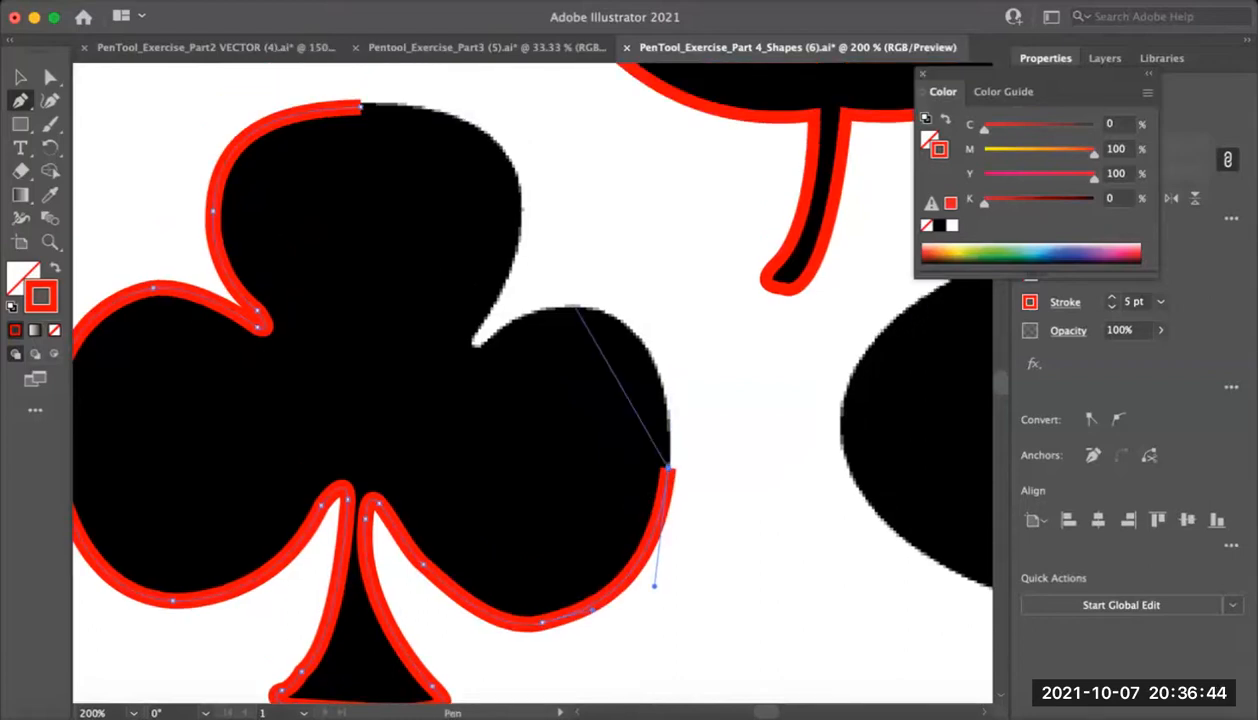
Trace over the right lobe and around the notch, following the top lobe's right side to close the club's outline
drag(573, 306, 477, 309)
alt+click(575, 306)
key(space)
drag(575, 306, 625, 345)
mouse_move(540, 369)
mouse_down()
mouse_move(503, 400)
mouse_move(531, 333)
mouse_up()
click(540, 369)
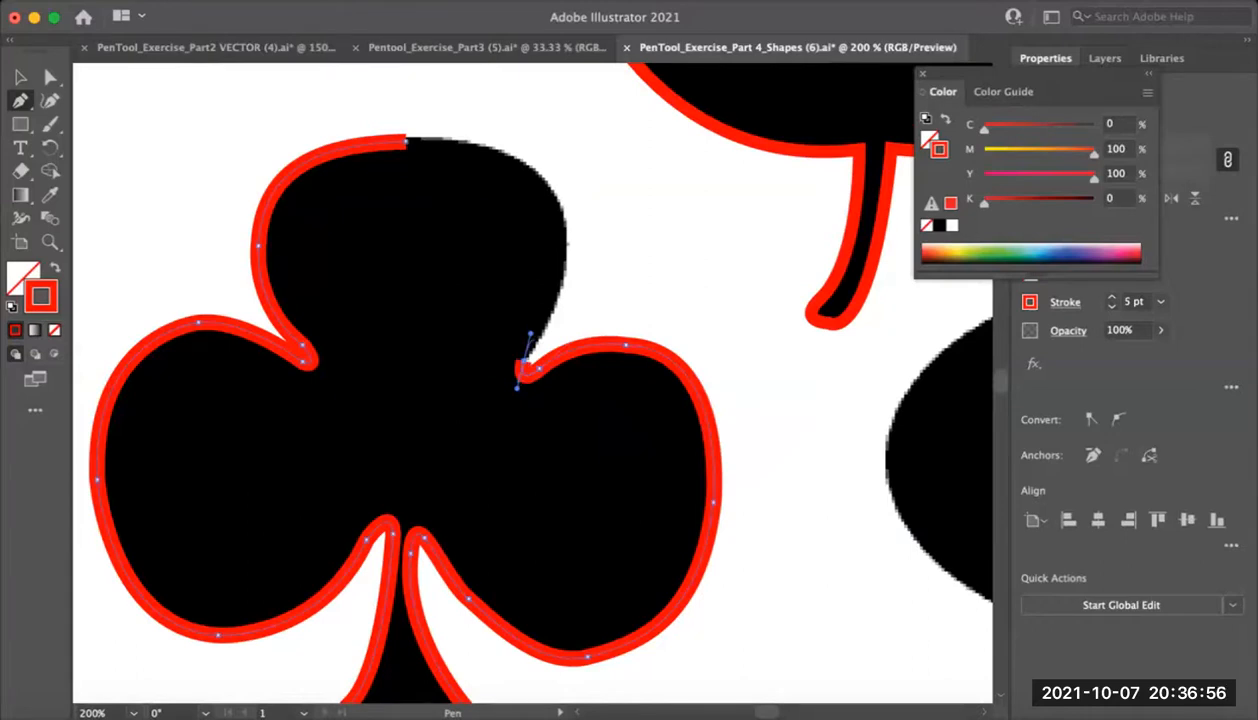
mouse_move(565, 232)
mouse_down()
mouse_move(546, 150)
mouse_move(558, 152)
mouse_up()
mouse_move(406, 141)
mouse_down()
mouse_move(488, 128)
mouse_move(473, 132)
mouse_up()
Deselect the finished club and check the traced paths in Outline view, returning to Preview
key(v)
click(640, 220)
key(super+minus)
key(super+minus)
key(space)
drag(580, 370, 532, 317)
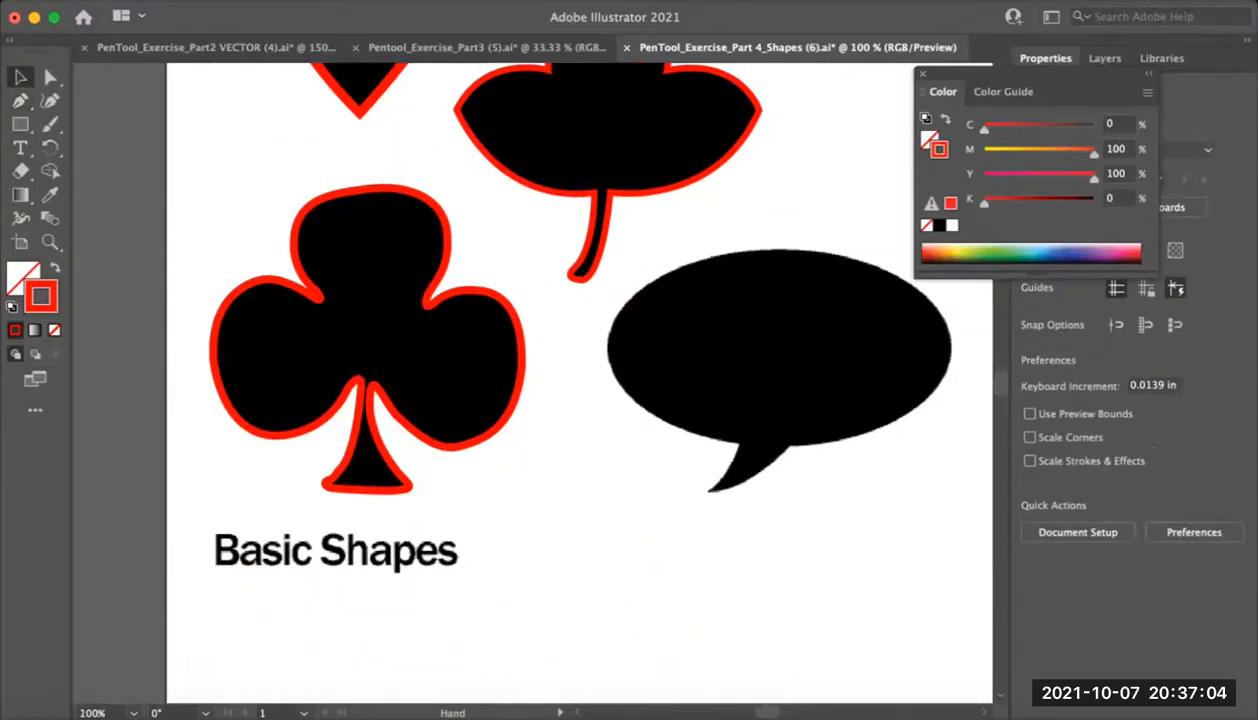
key(super+y)
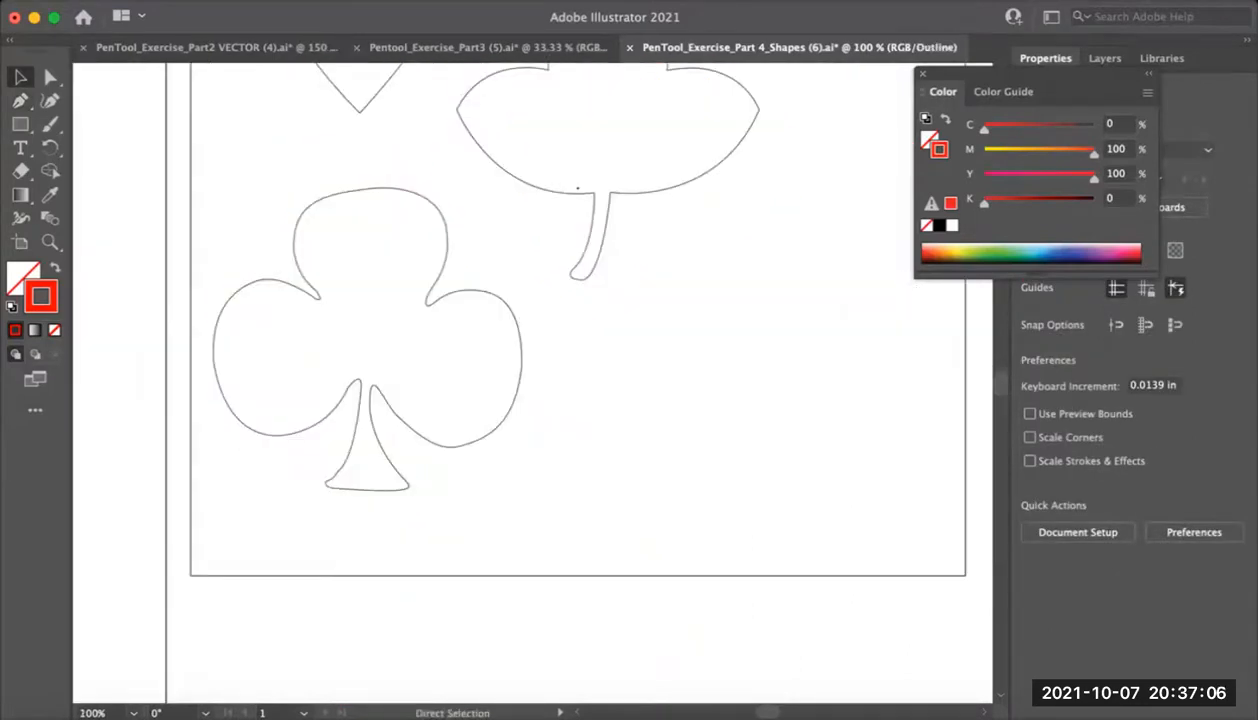
key(super+y)
Start the speech bubble's outline at the top of its oval and trace its upper-left curve to the leftmost point
key(space)
drag(680, 390, 440, 501)
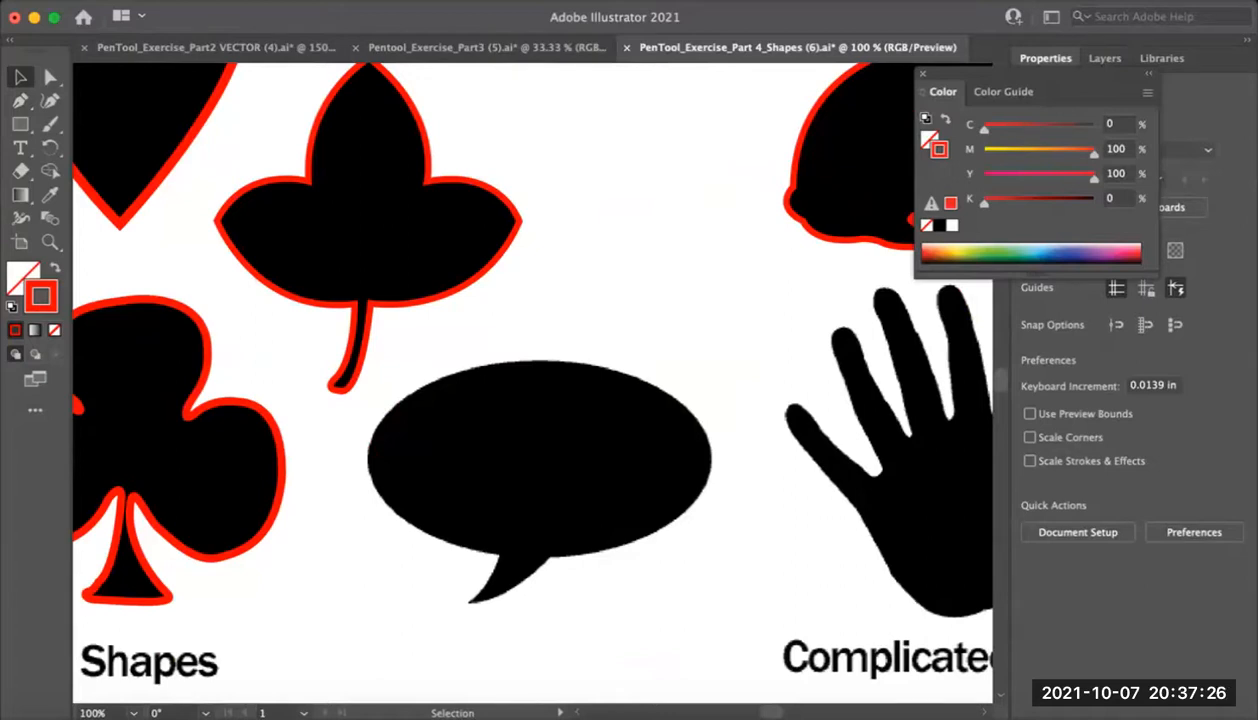
key(p)
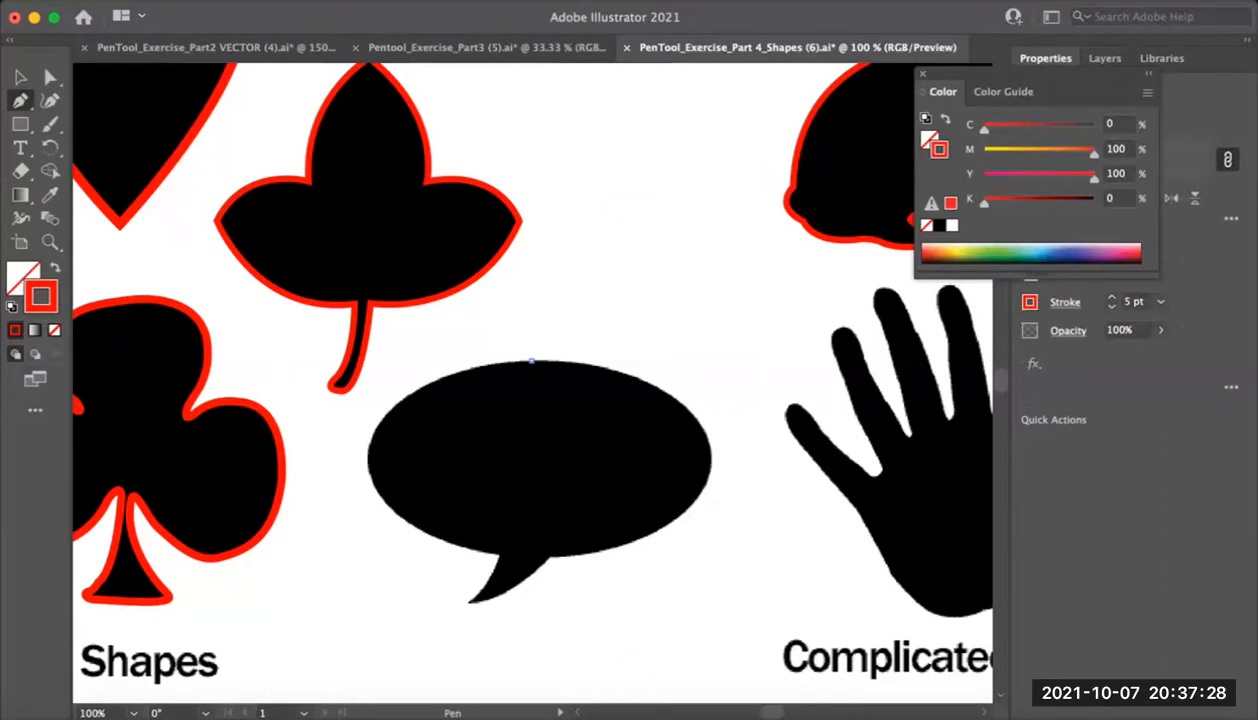
drag(531, 361, 487, 360)
scroll(487, 360, down, 2)
scroll(487, 360, left, 2)
drag(411, 406, 372, 438)
key(space)
click(377, 361)
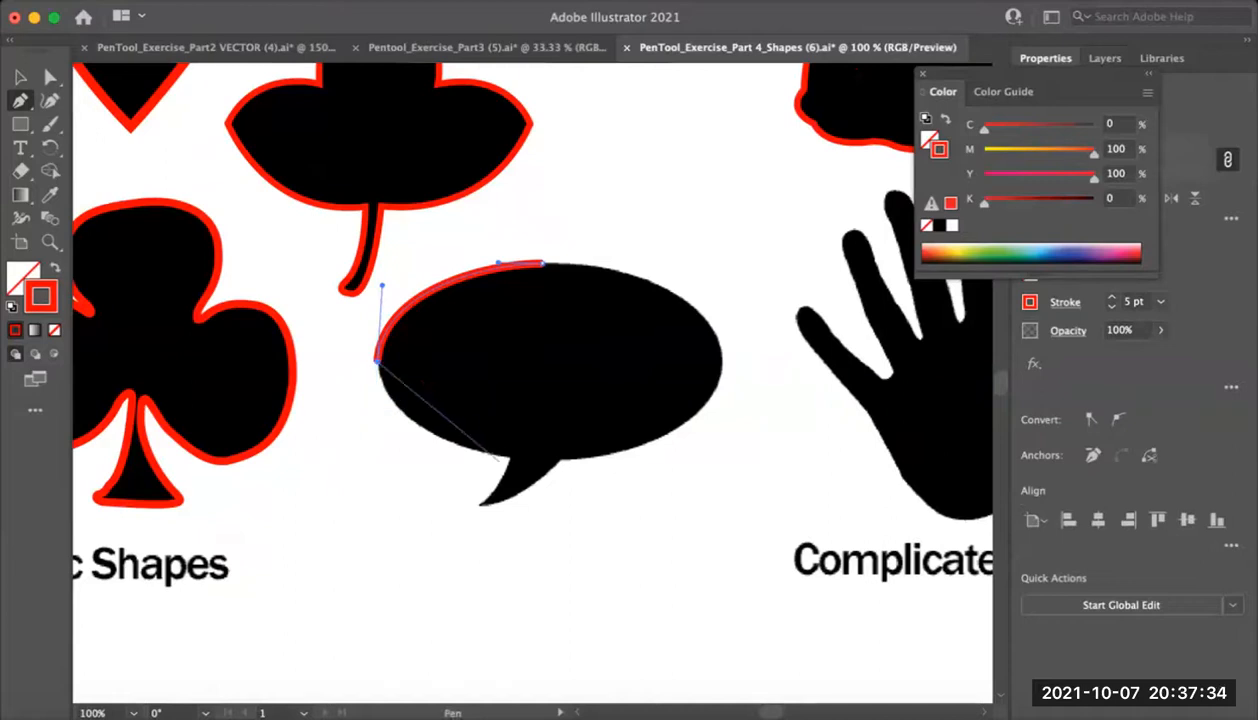
Trace the bubble's lower-left curve to the tail and around the pointed tail back to the oval, with corner anchors
mouse_move(507, 457)
mouse_down()
mouse_move(598, 450)
mouse_move(593, 461)
mouse_move(657, 491)
mouse_move(643, 481)
mouse_up()
click(509, 458)
drag(479, 503, 462, 516)
click(480, 505)
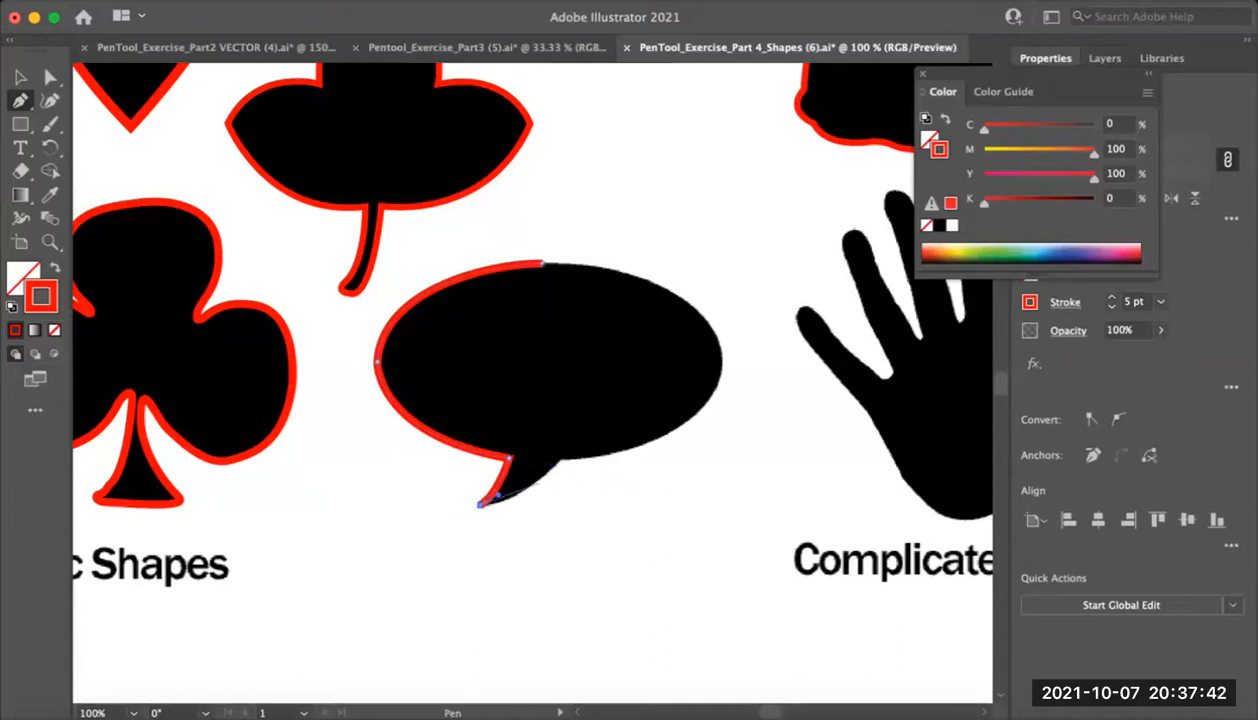
drag(563, 458, 607, 414)
click(563, 459)
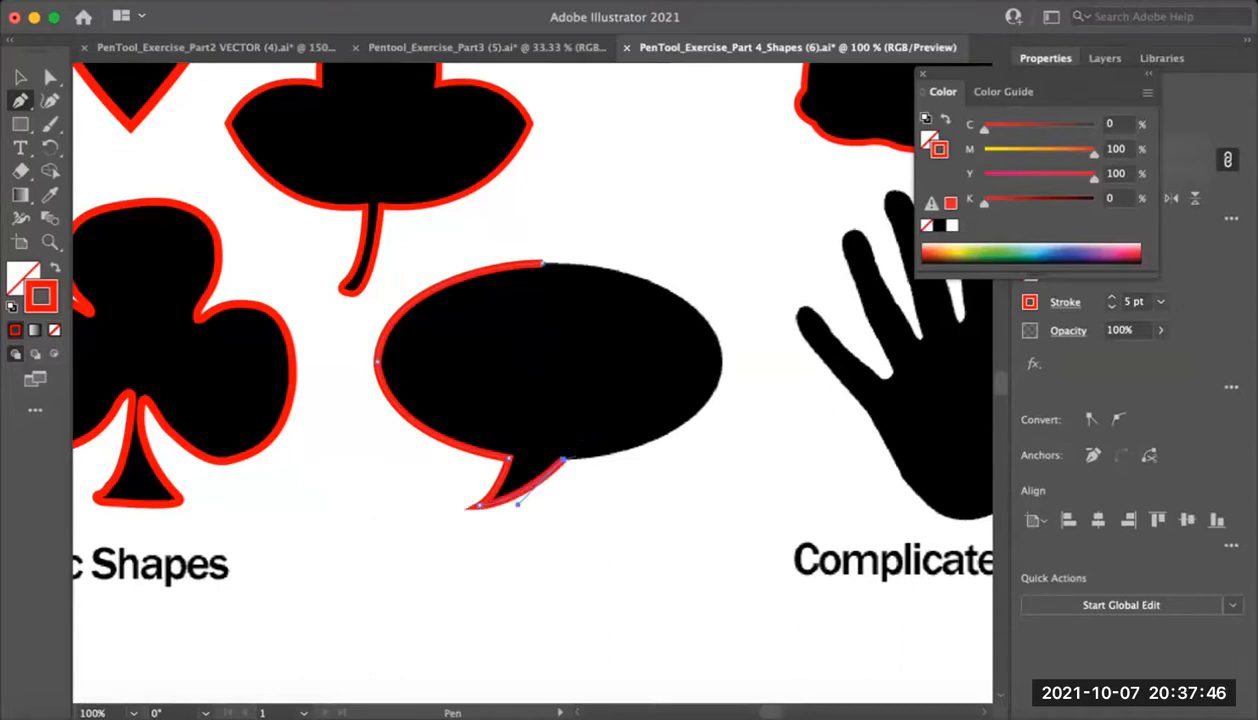
Trace from the tail along the bubble's lower edge and right side, closing the outline at the top
key(space)
drag(563, 459, 433, 504)
drag(590, 376, 590, 364)
key(super+z)
drag(590, 410, 598, 322)
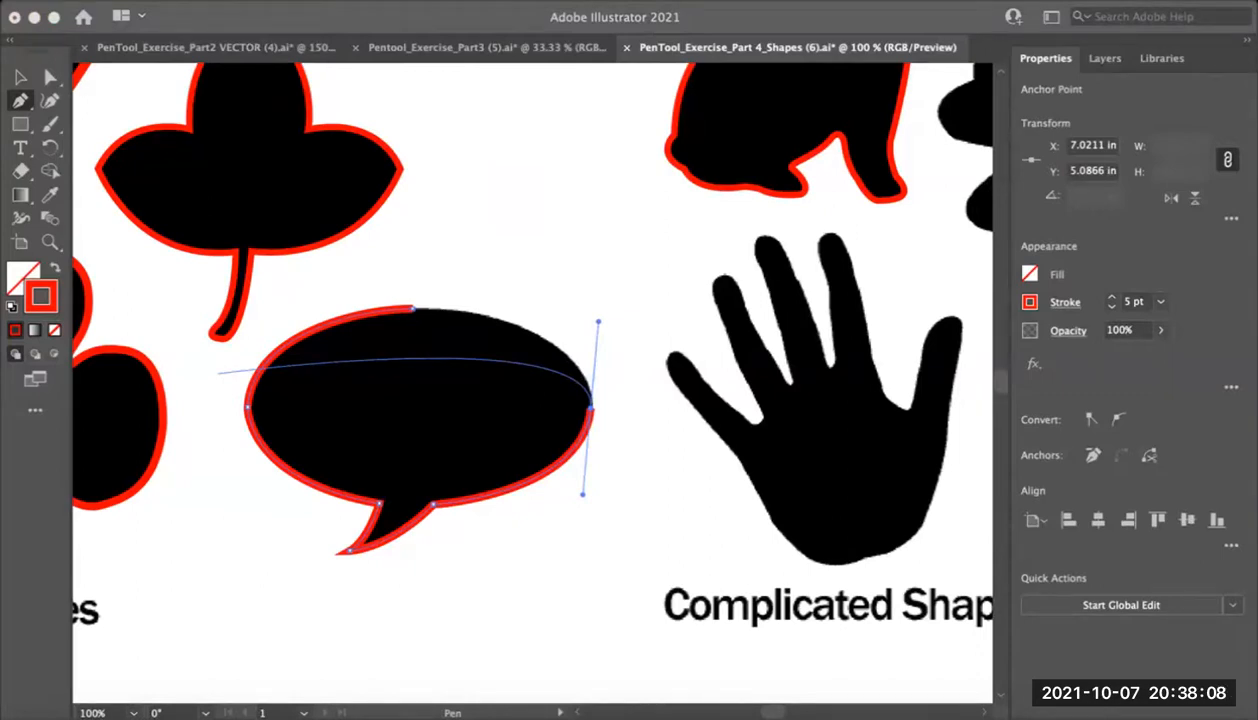
click(416, 312)
click(413, 310)
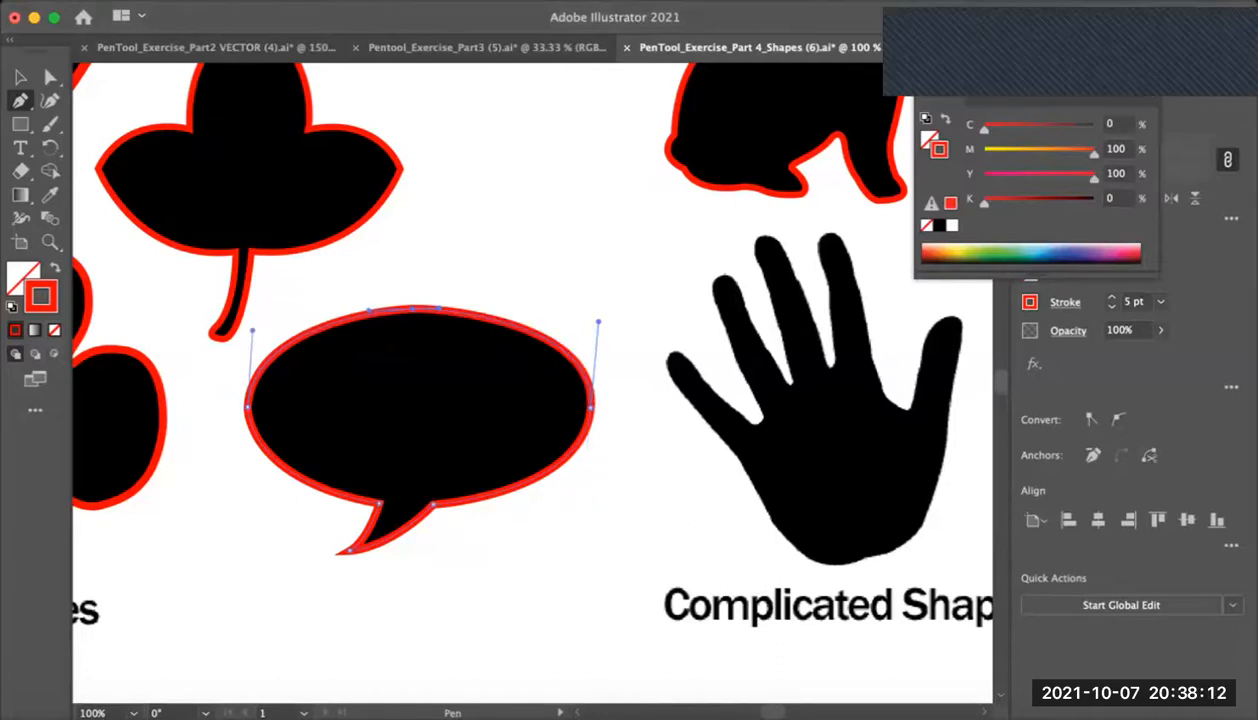
key(super+Tab)
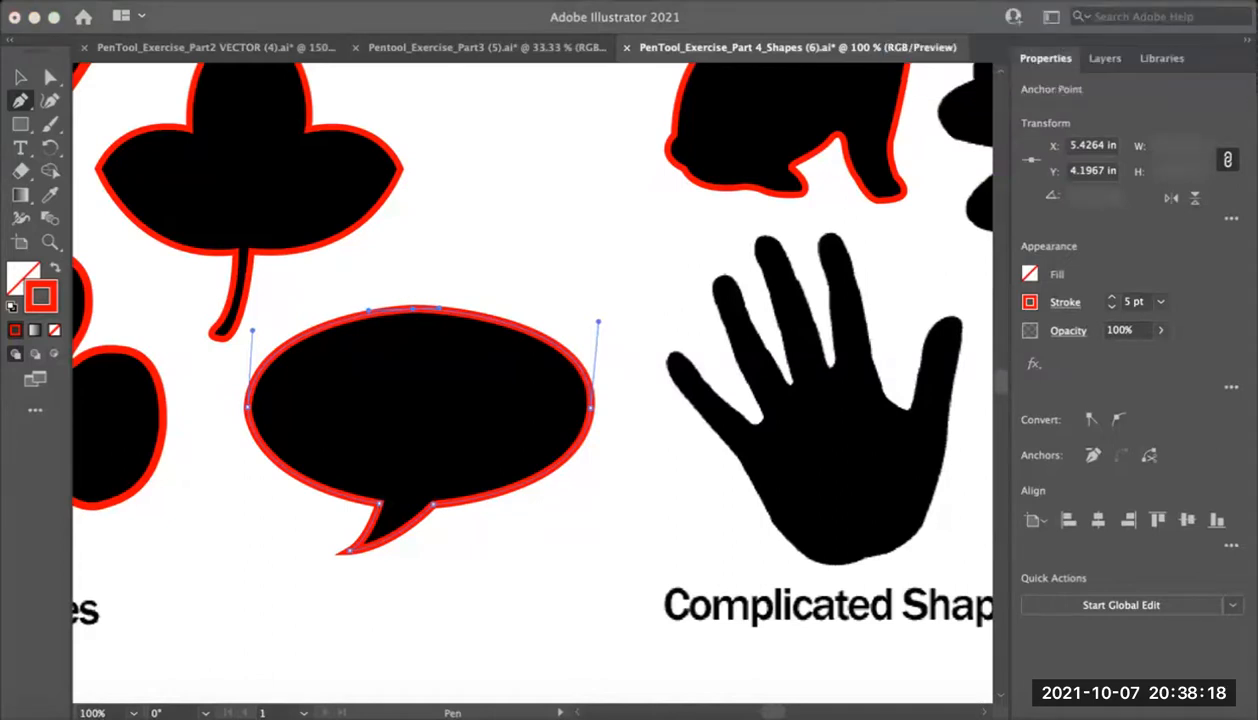
key(super+Tab)
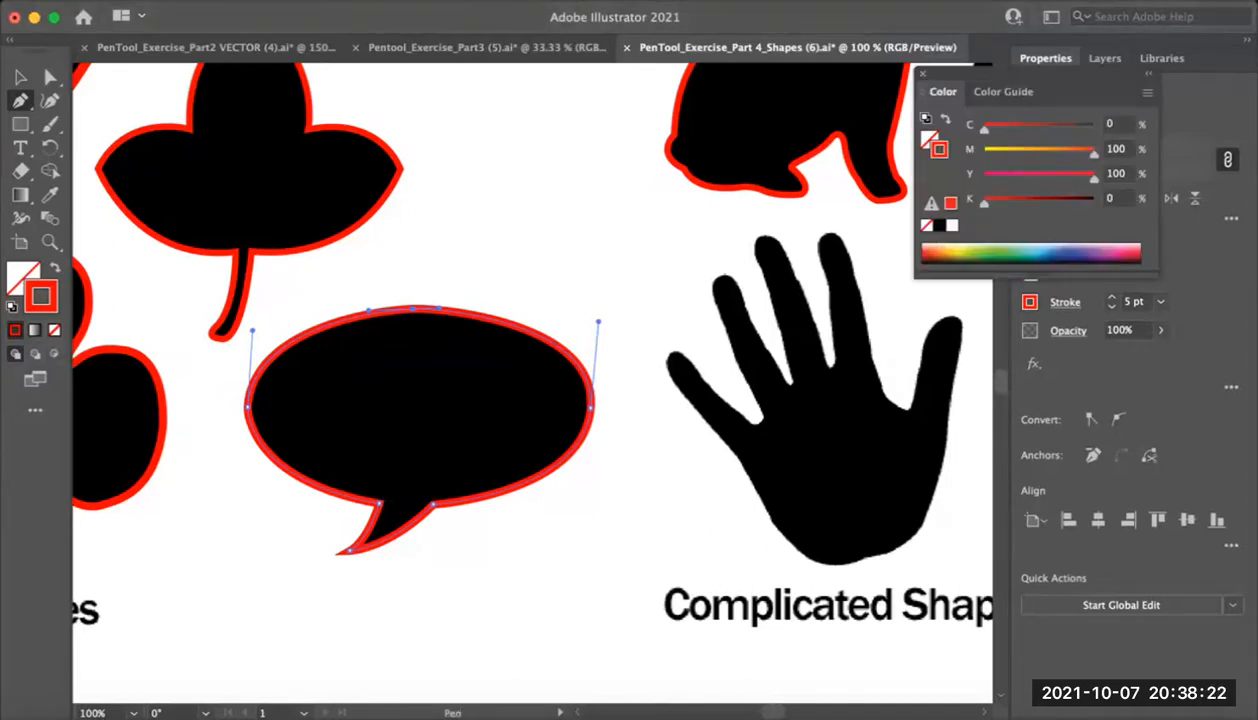
key(super+Tab)
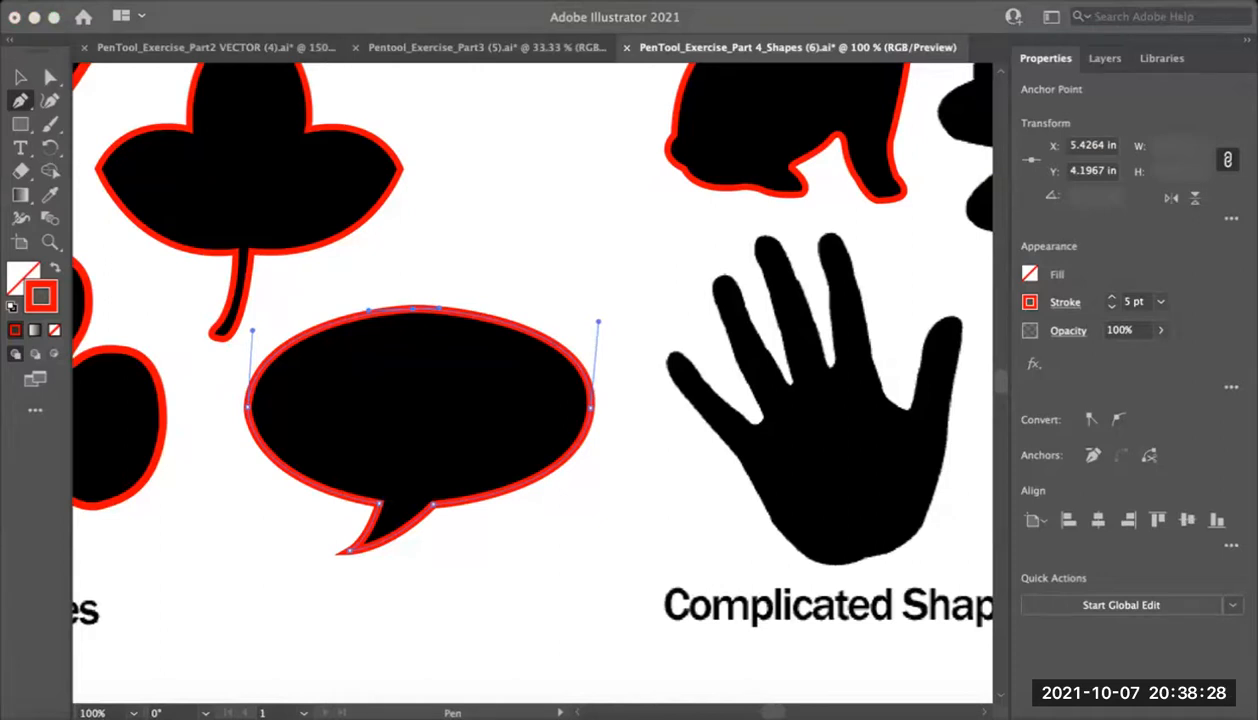
key(super+Tab)
drag(700, 350, 404, 384)
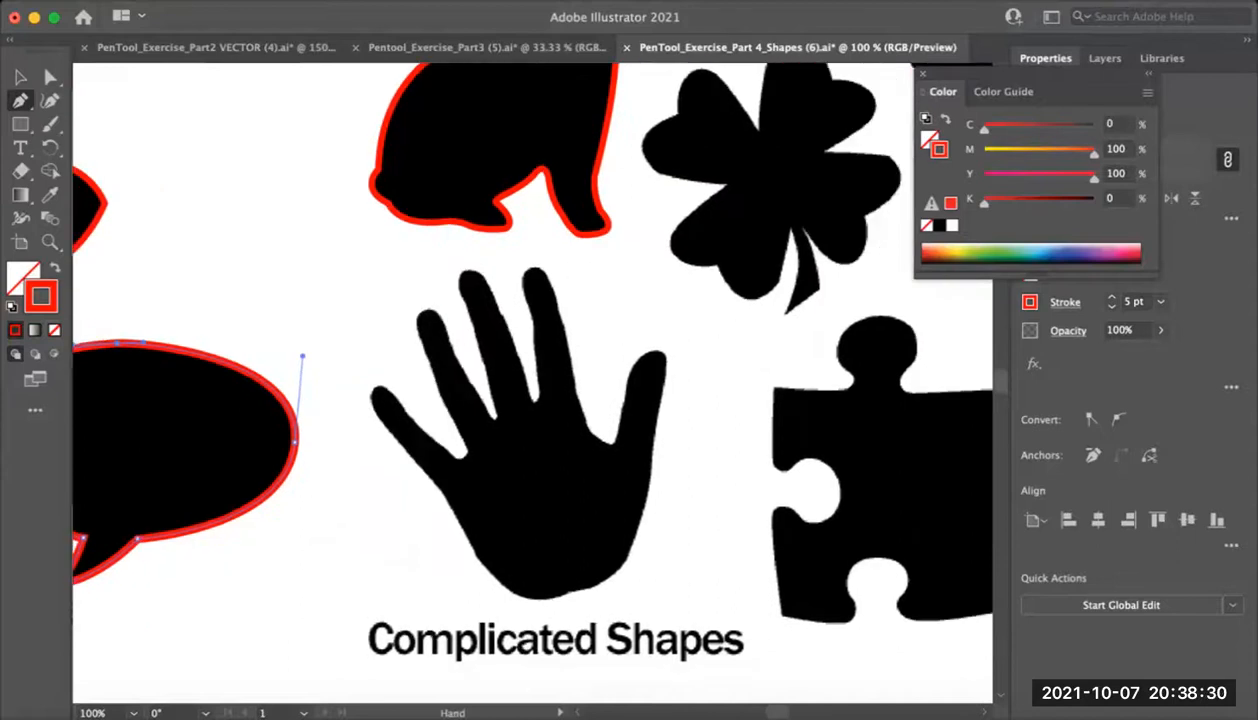
drag(530, 268, 559, 265)
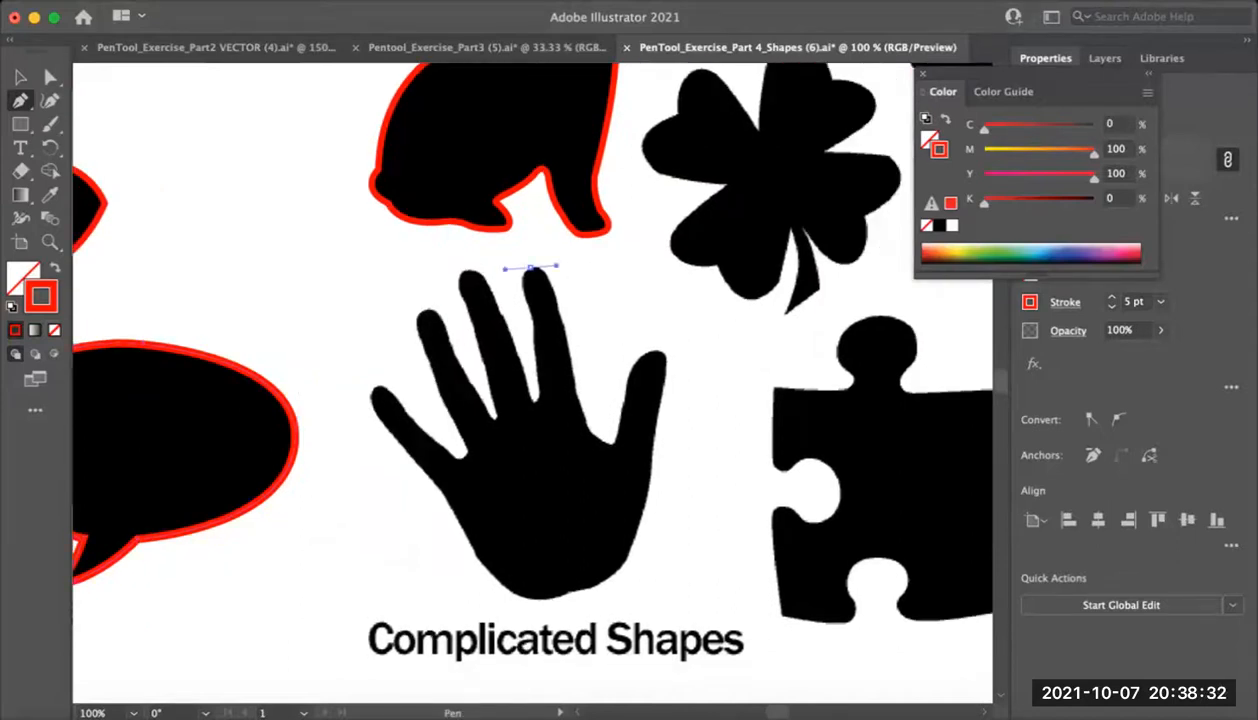
click(530, 268)
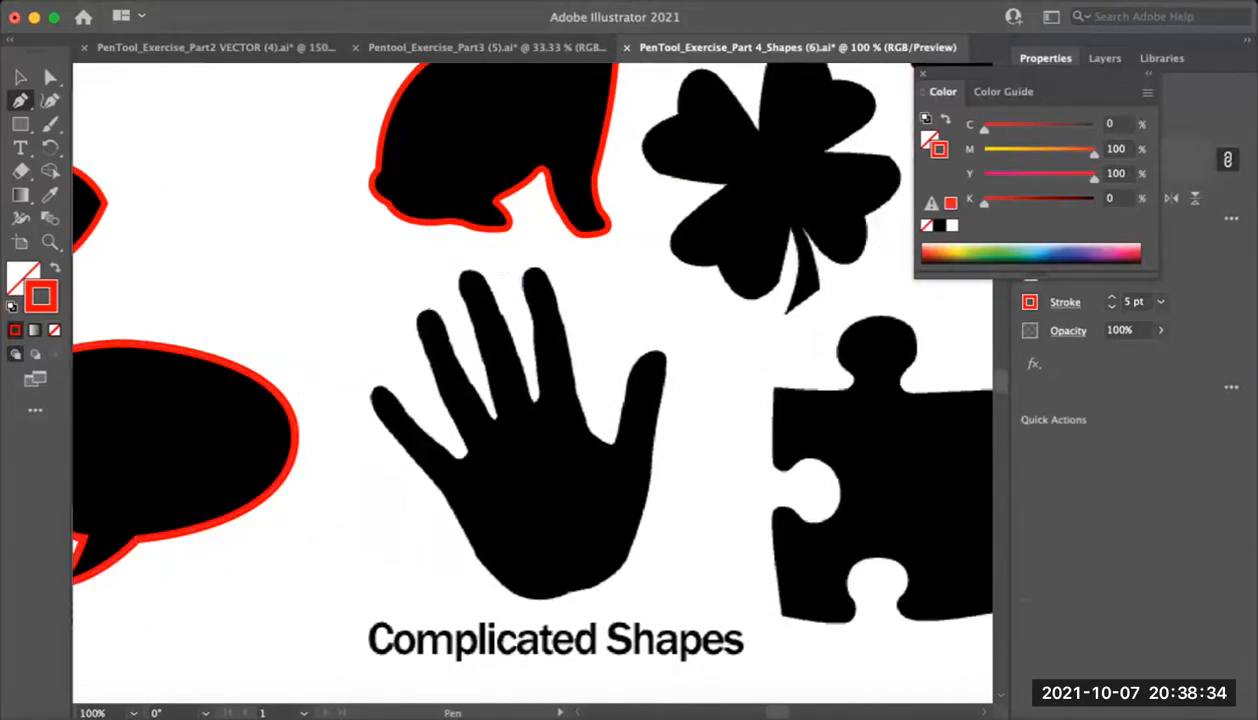
click(517, 289)
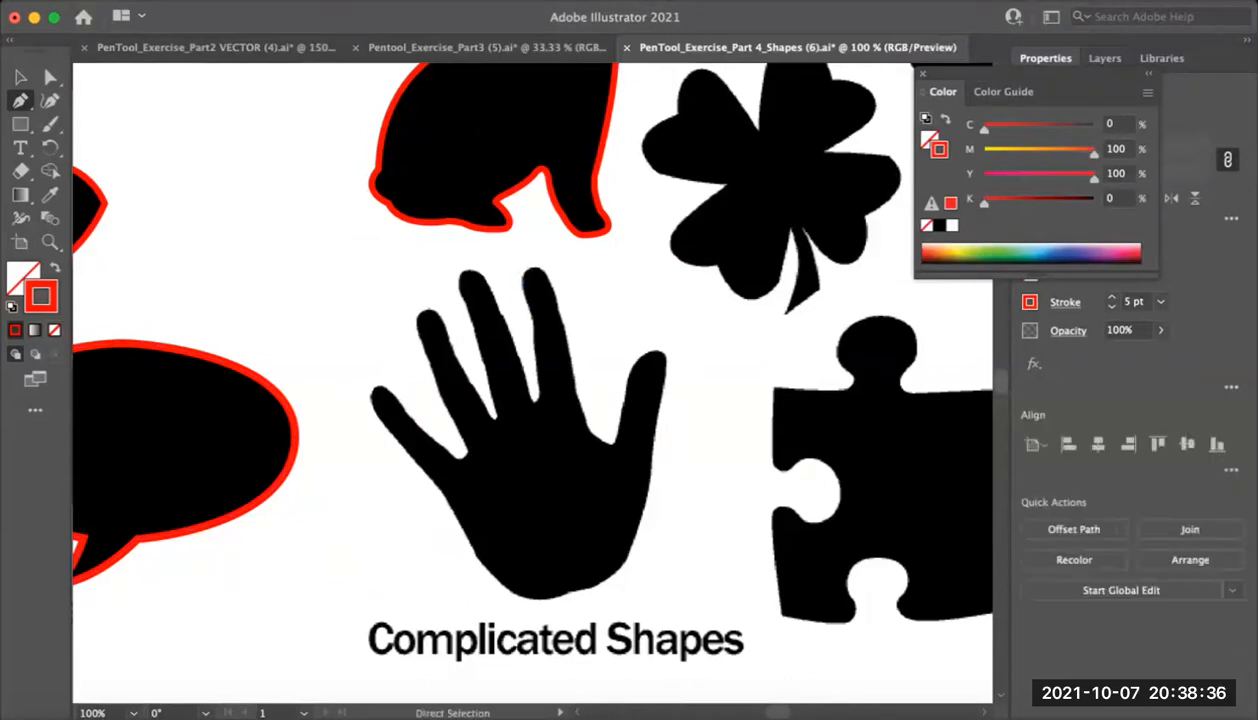
click(521, 274)
Start the hand's outline at the tip of the index finger and trace down the edge facing the middle finger
drag(530, 268, 516, 268)
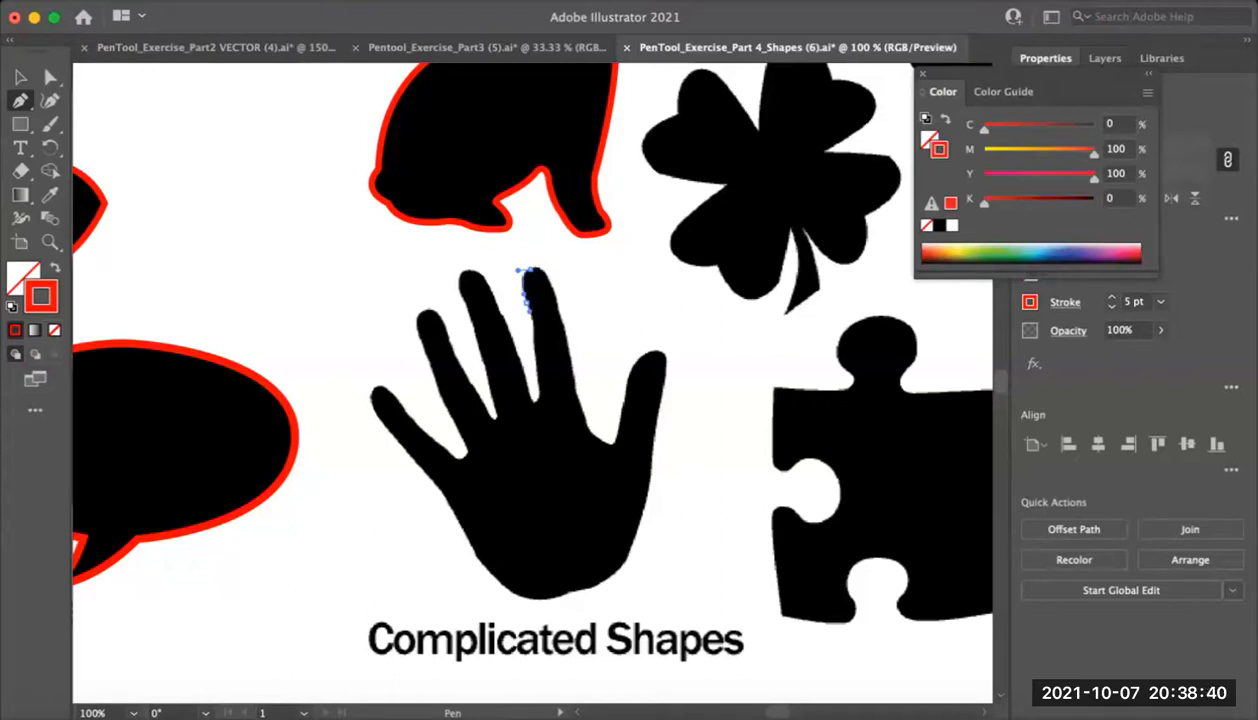
click(522, 308)
click(533, 350)
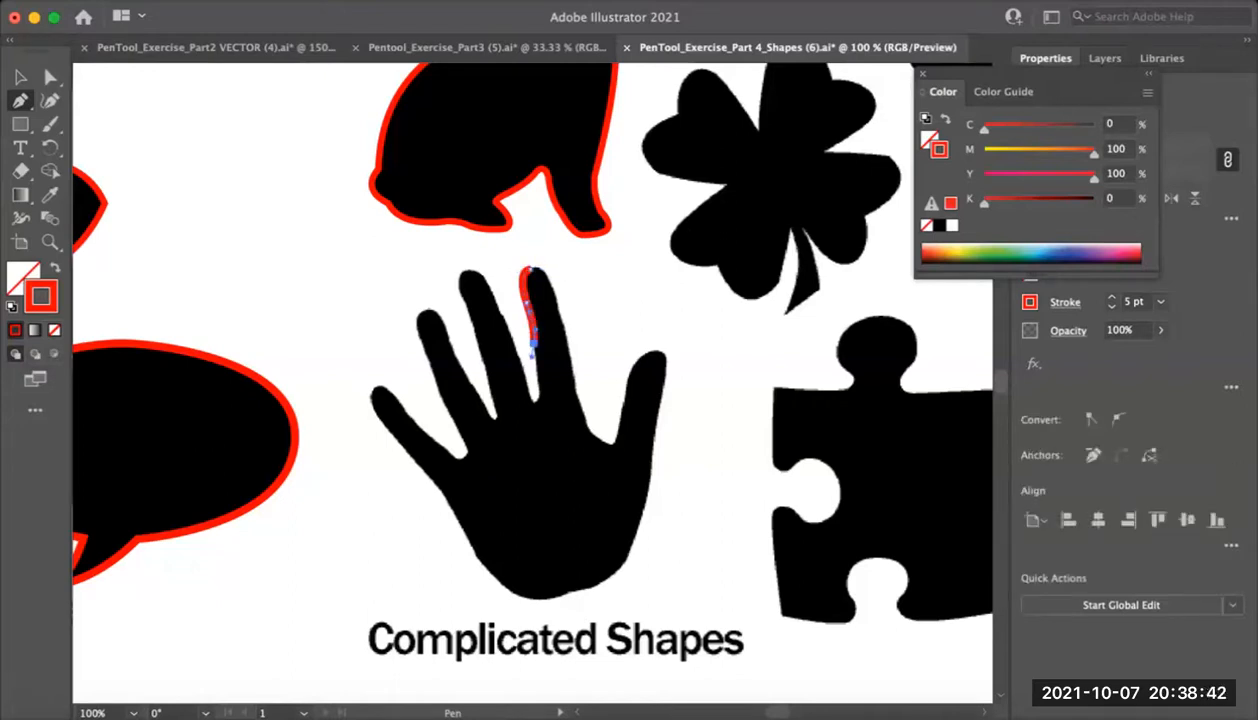
key(super+equal)
key(super+equal)
key(super+equal)
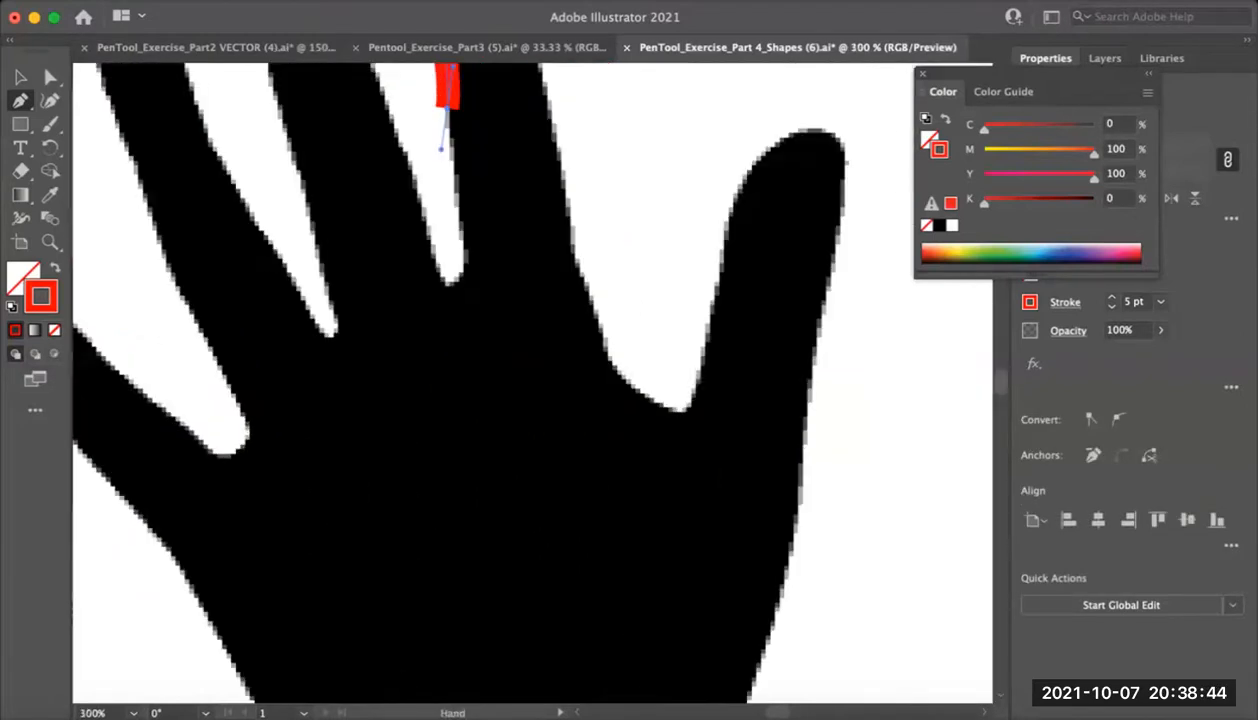
drag(447, 107, 539, 407)
key(super+equal)
drag(517, 342, 564, 267)
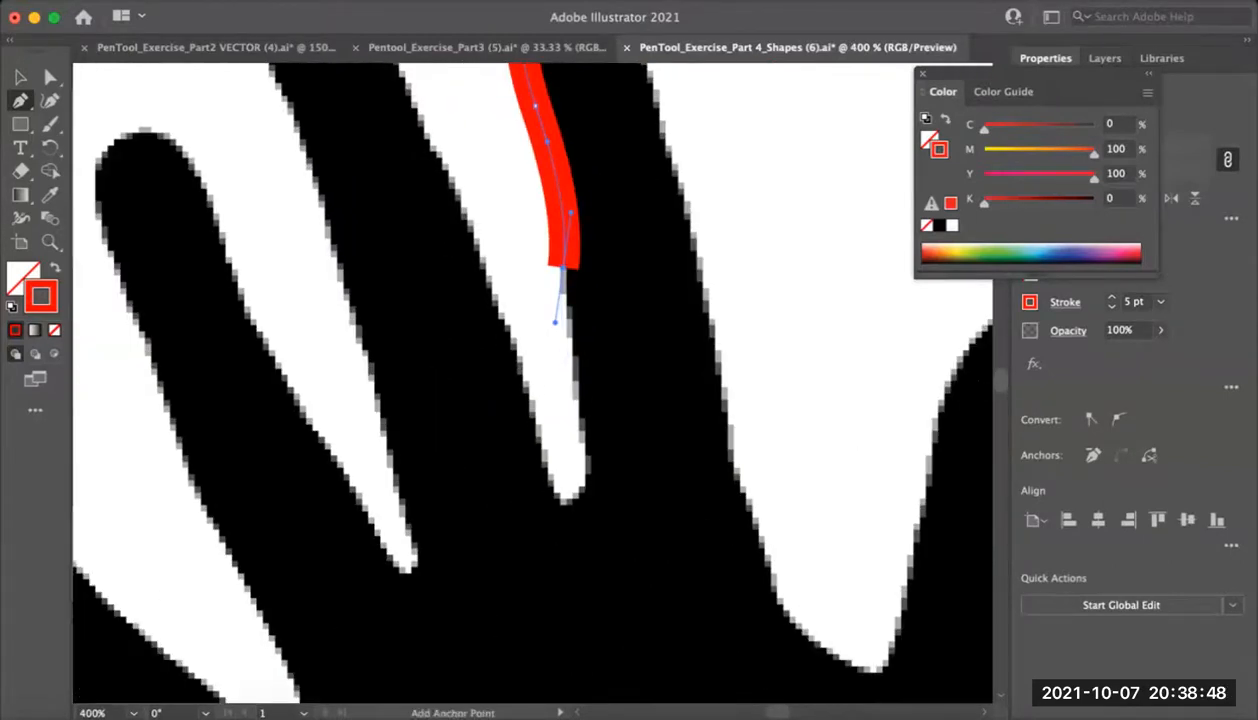
click(563, 268)
Trace around the gap between the index and middle fingers and up the middle finger's right edge
drag(579, 391, 586, 447)
mouse_move(567, 505)
mouse_down()
mouse_move(548, 507)
mouse_move(543, 592)
mouse_up()
drag(520, 465, 499, 410)
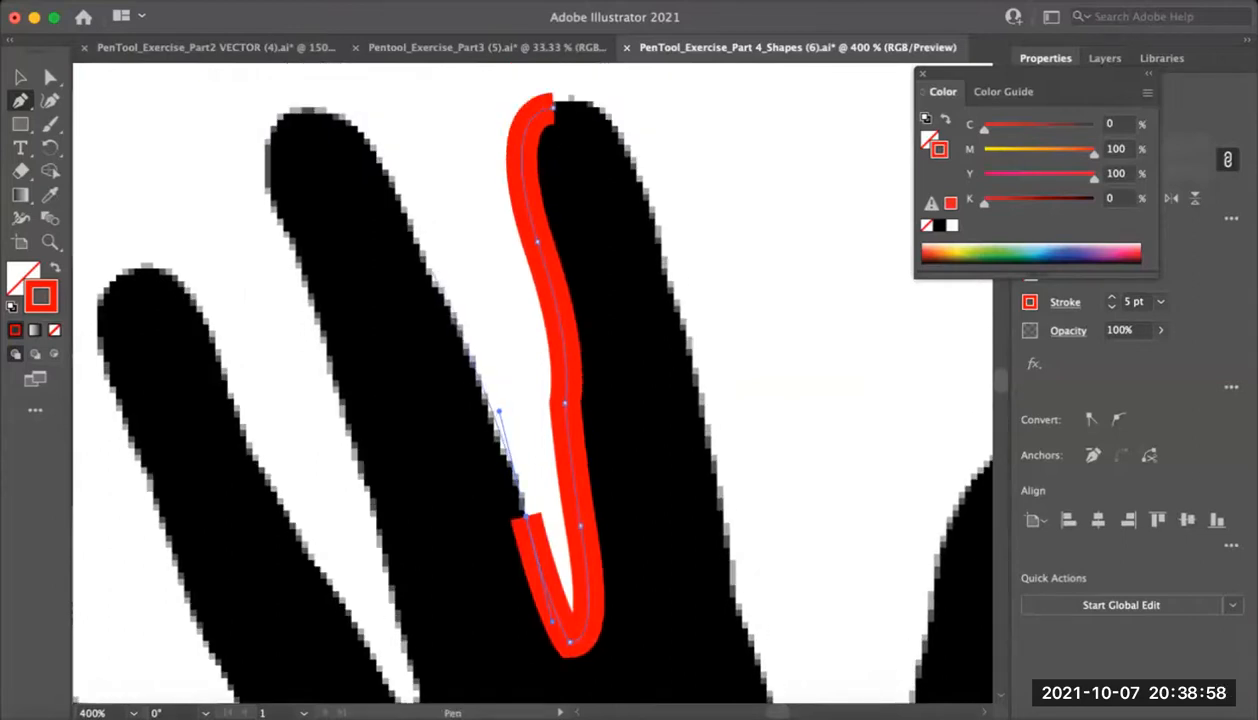
drag(430, 272, 436, 356)
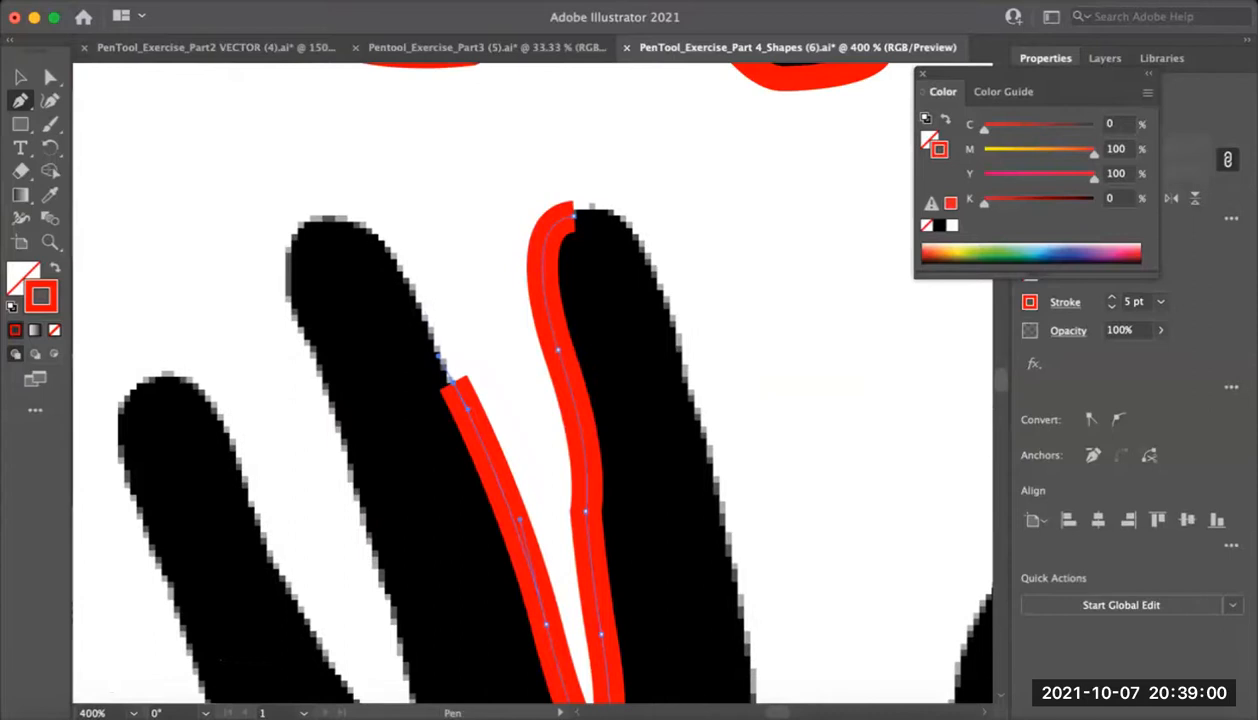
key(super+shift+a)
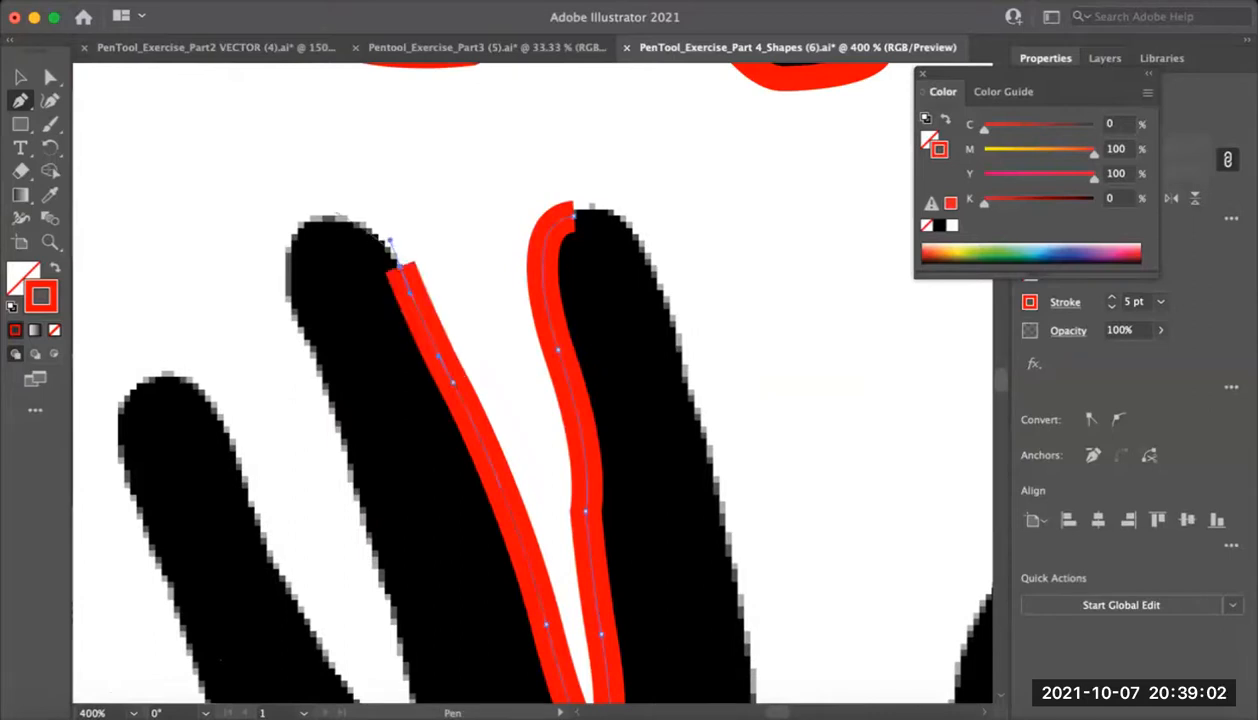
Trace over the middle fingertip to a corner anchor on the upper part of its left edge
drag(313, 219, 300, 138)
click(337, 119)
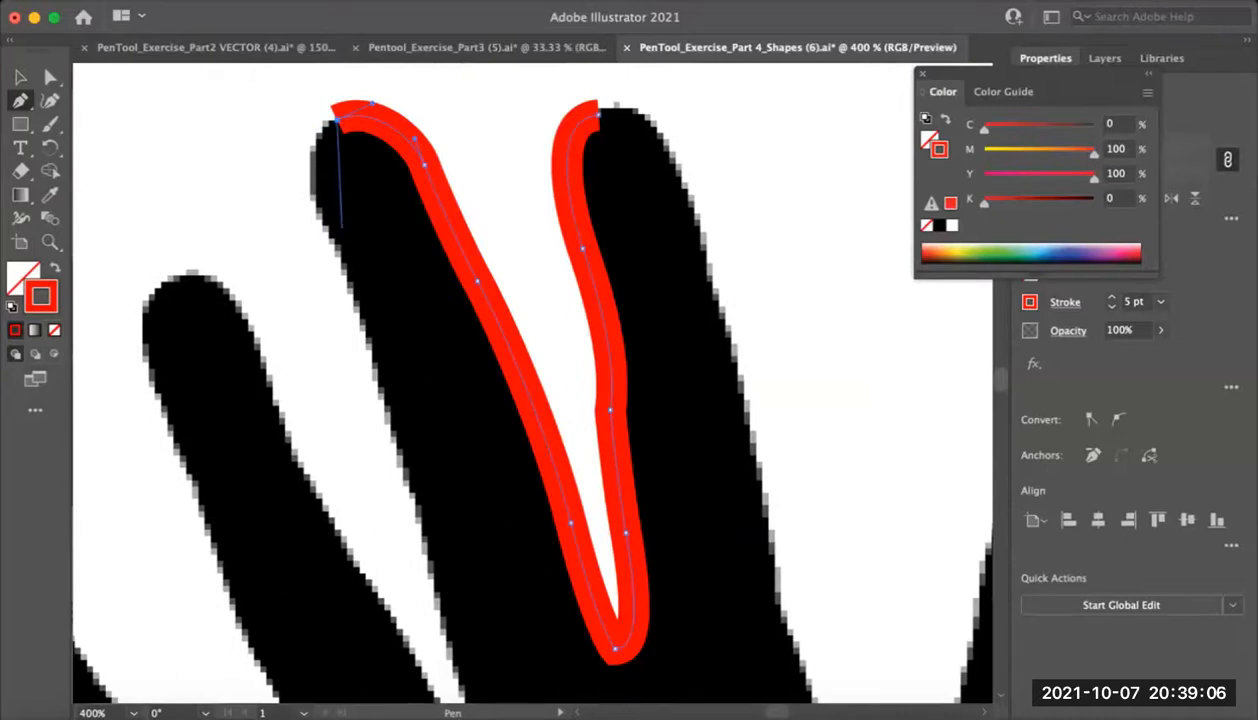
drag(325, 222, 356, 288)
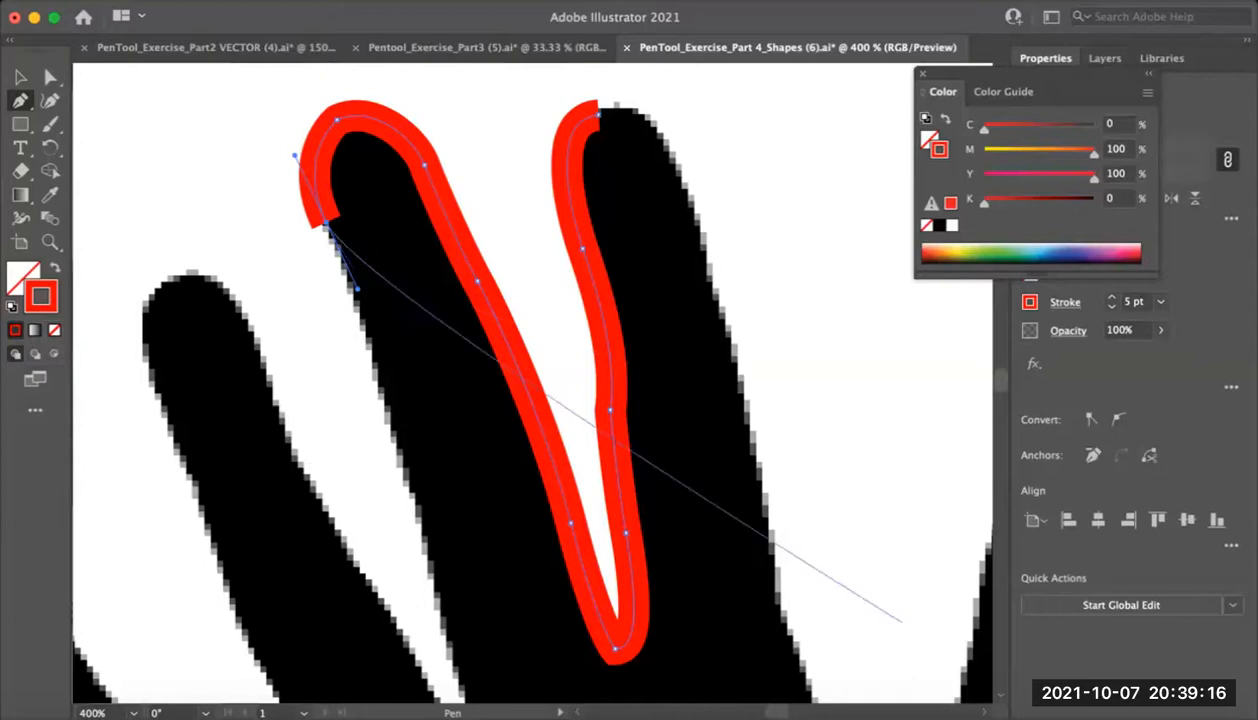
click(326, 223)
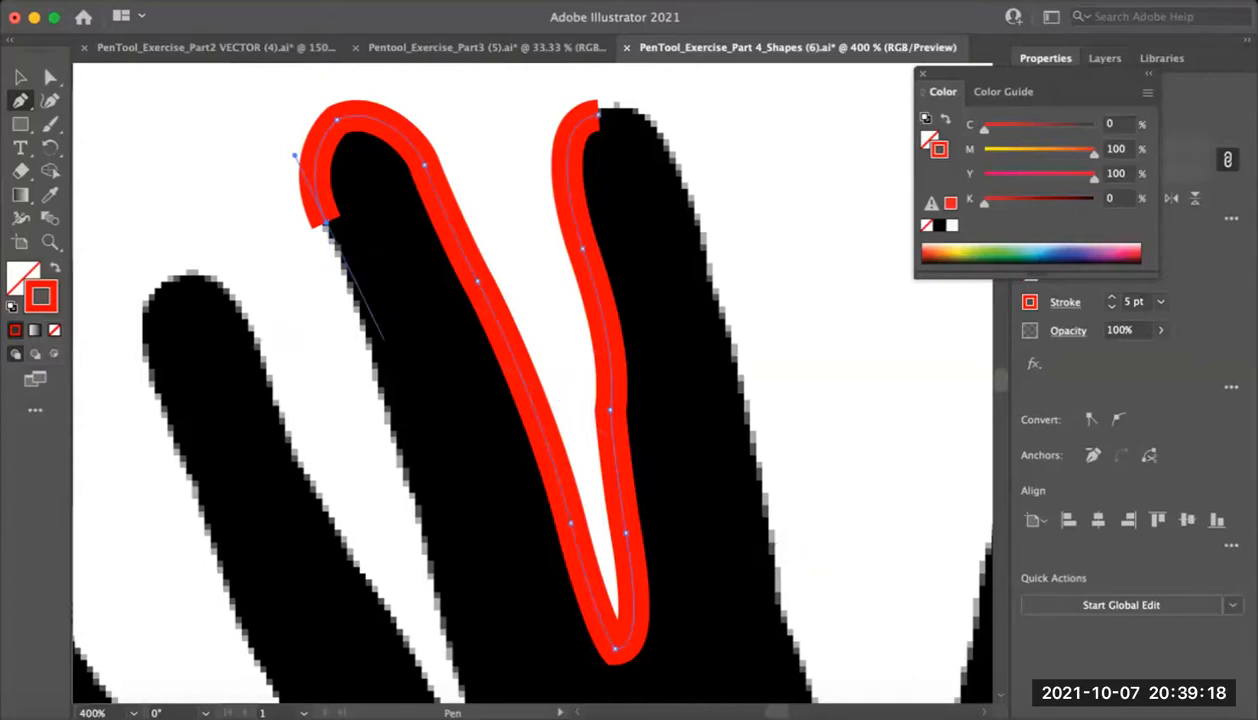
Trace down the middle finger's left edge to the bottom of the gap beside the ring finger
key(space)
drag(440, 640, 385, 615)
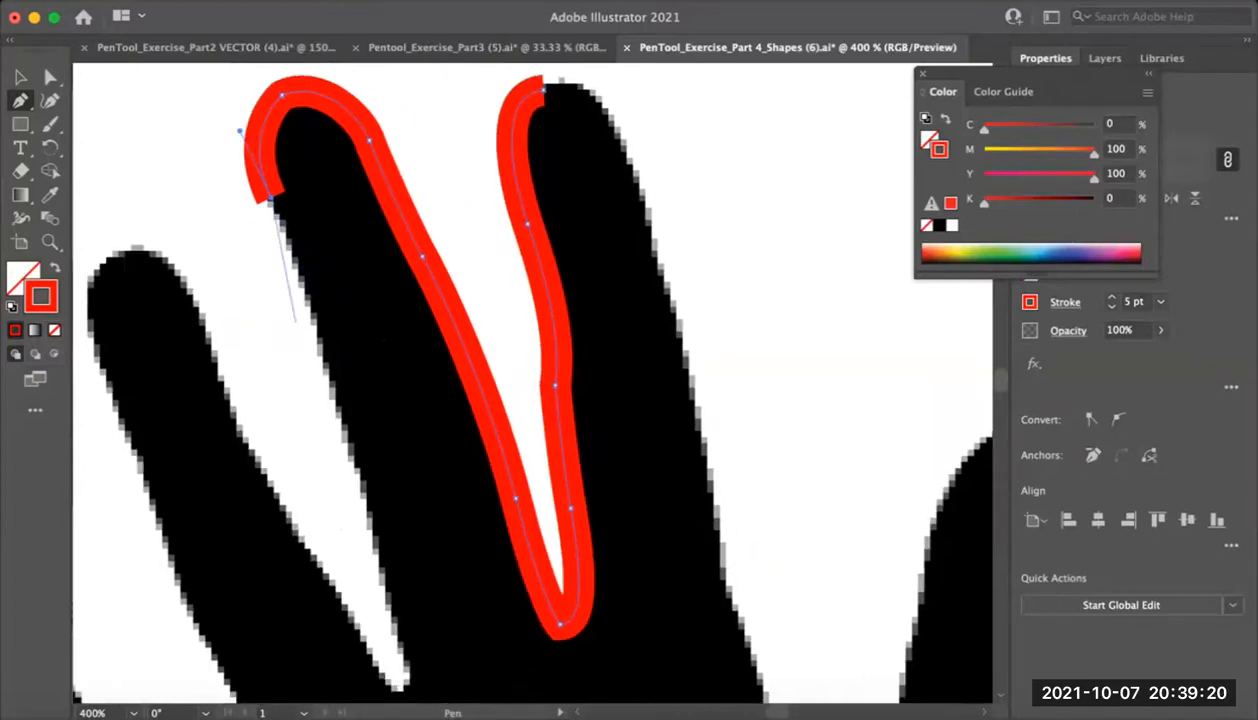
drag(317, 341, 332, 396)
drag(369, 528, 402, 505)
drag(402, 556, 385, 557)
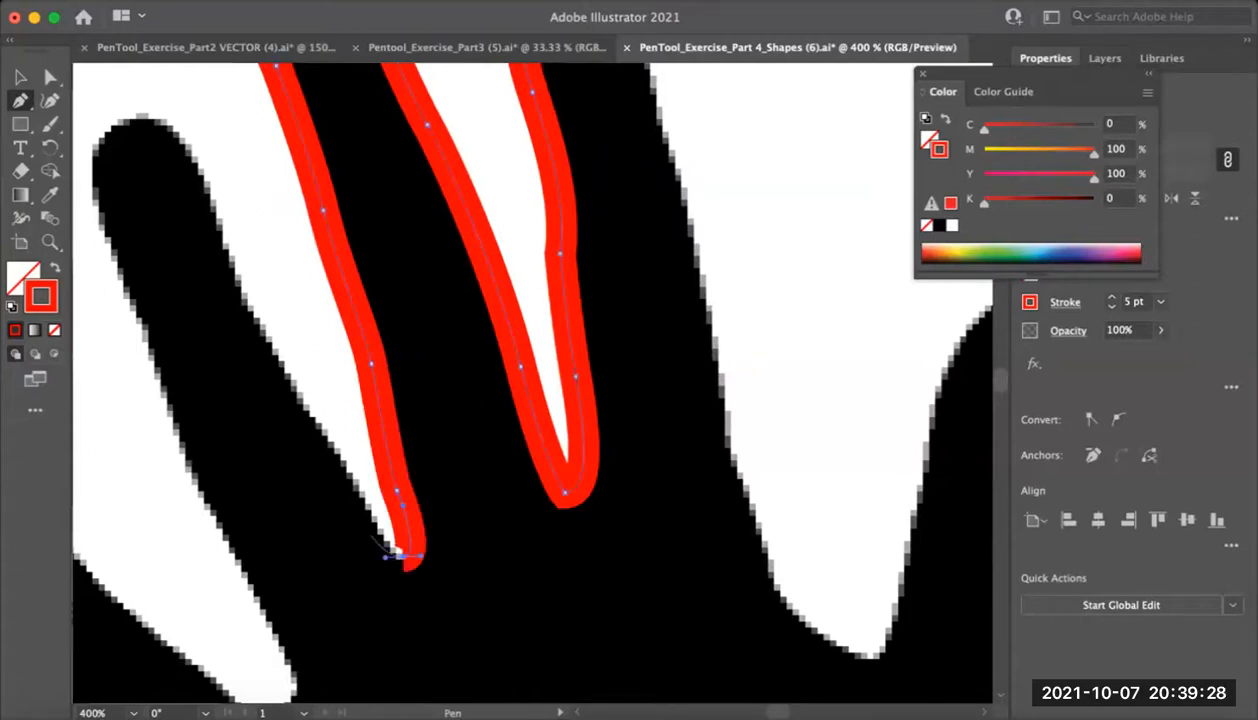
Trace from the gap up the ring finger's right edge to just below its tip
click(333, 456)
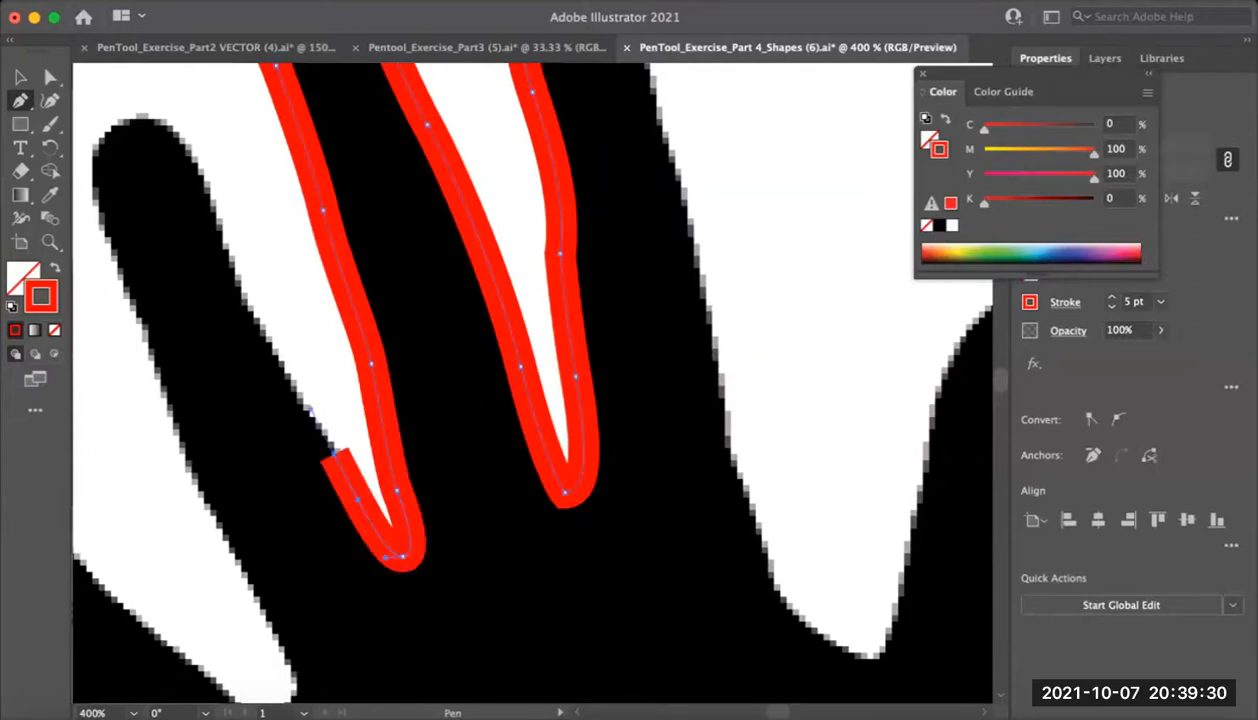
scroll(330, 460, up, 2)
drag(265, 373, 246, 268)
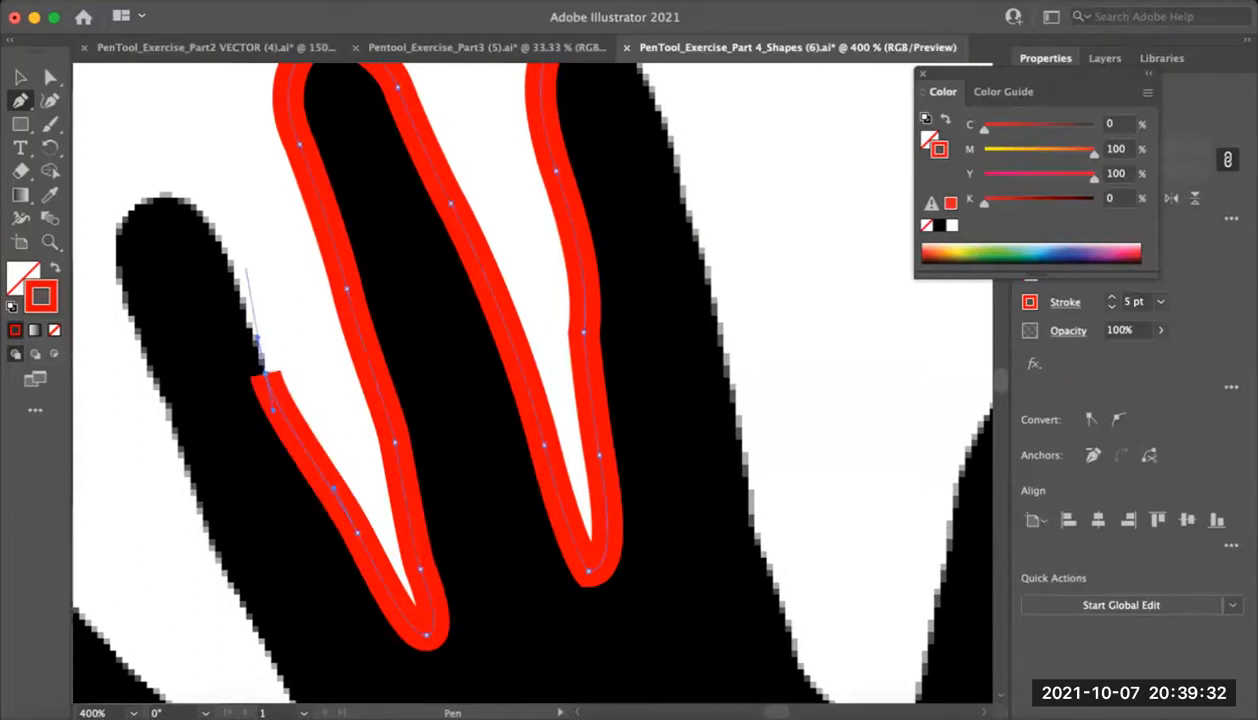
click(212, 214)
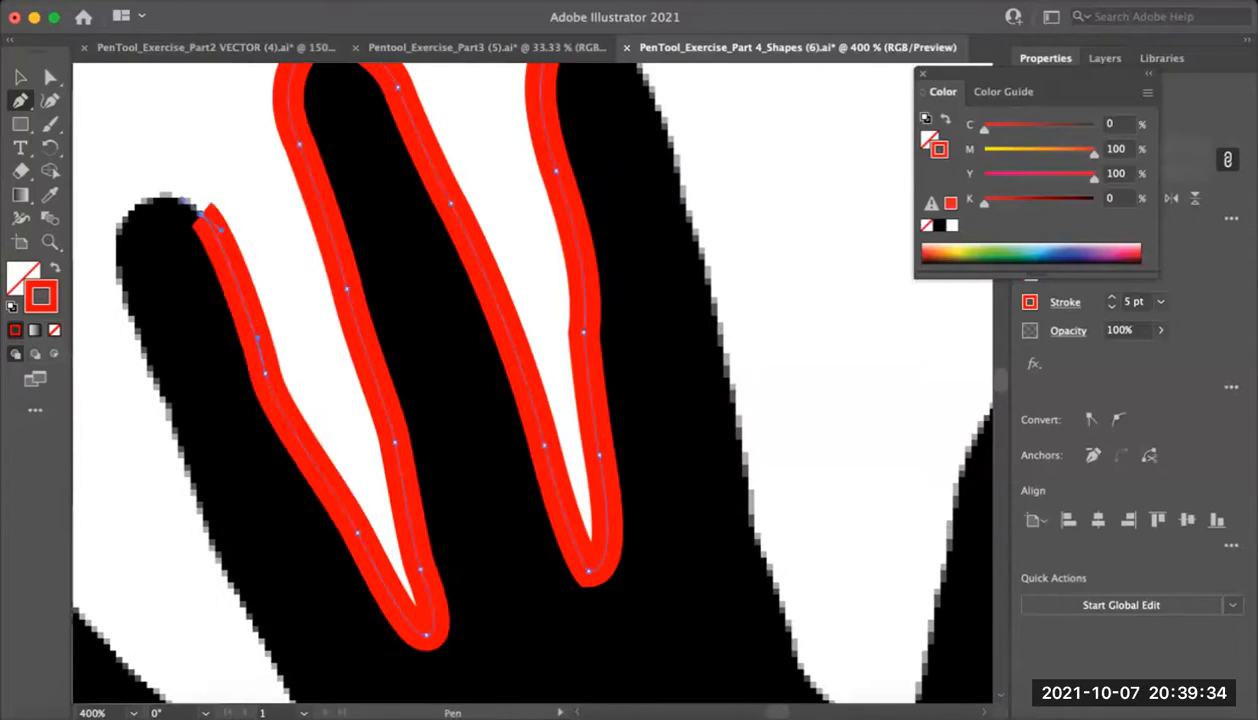
Trace over the ring fingertip to a corner anchor on the upper part of its left edge
scroll(212, 214, left, 3)
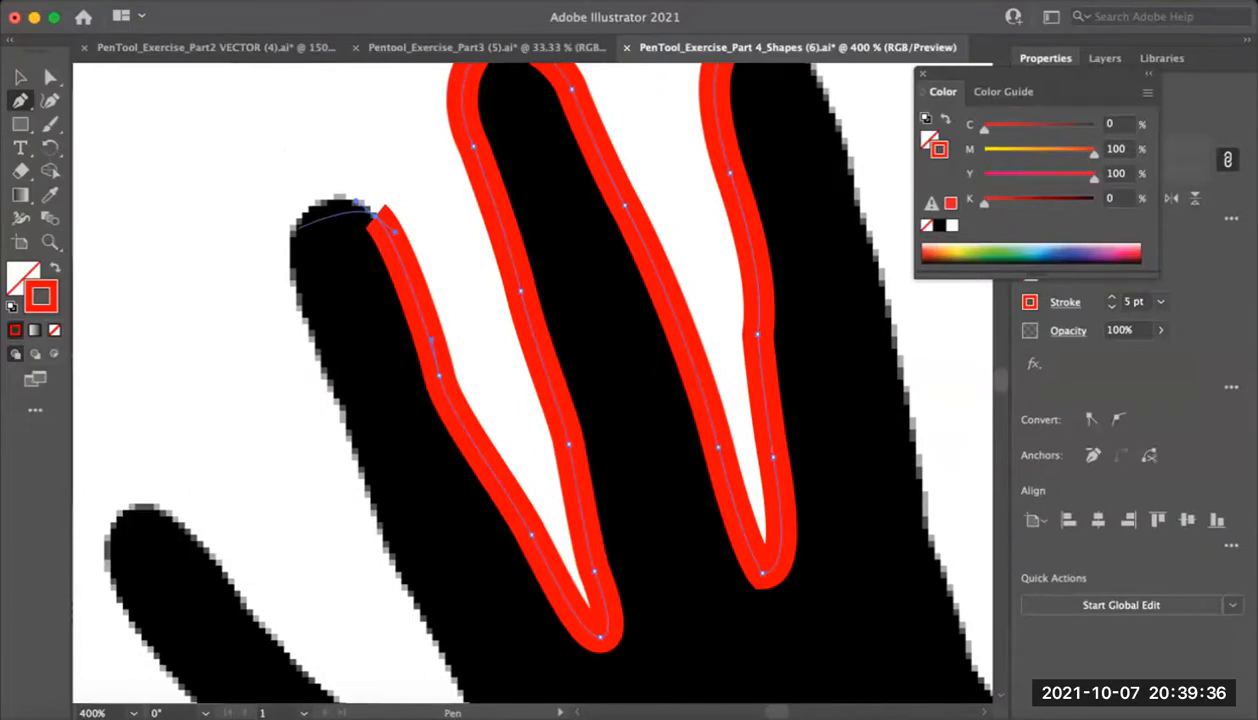
drag(293, 229, 266, 273)
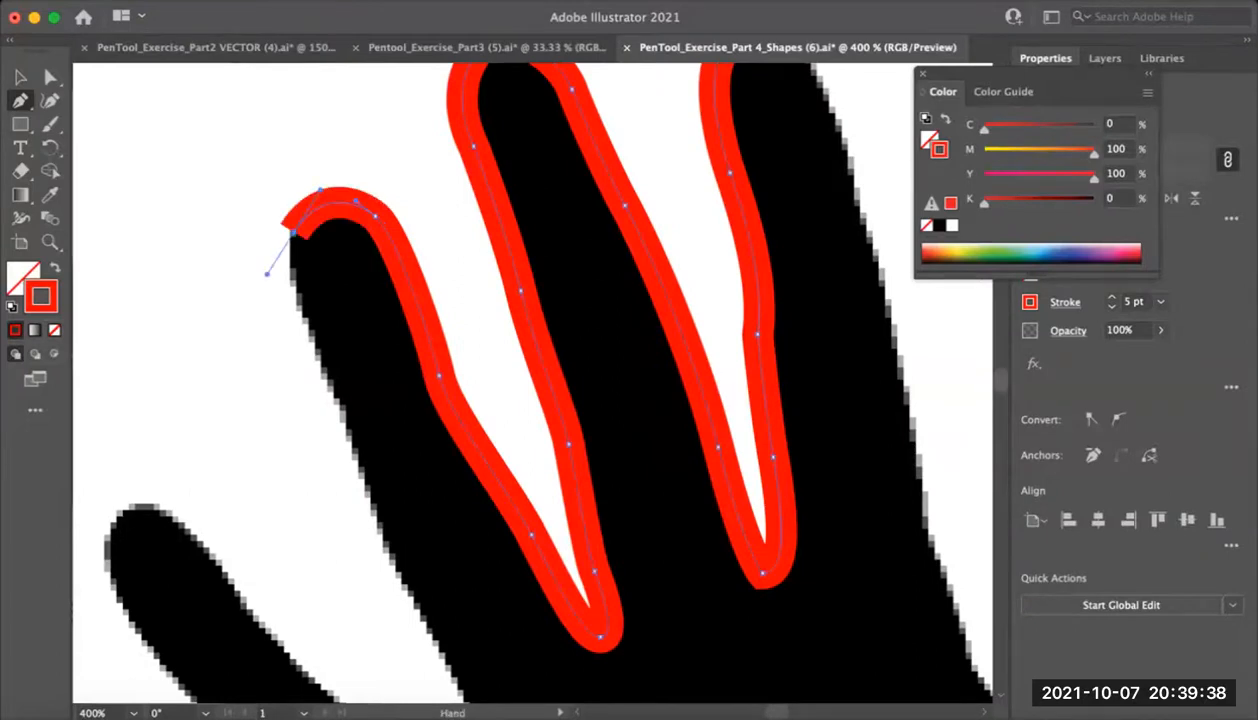
scroll(243, 207, down, 3)
click(270, 166)
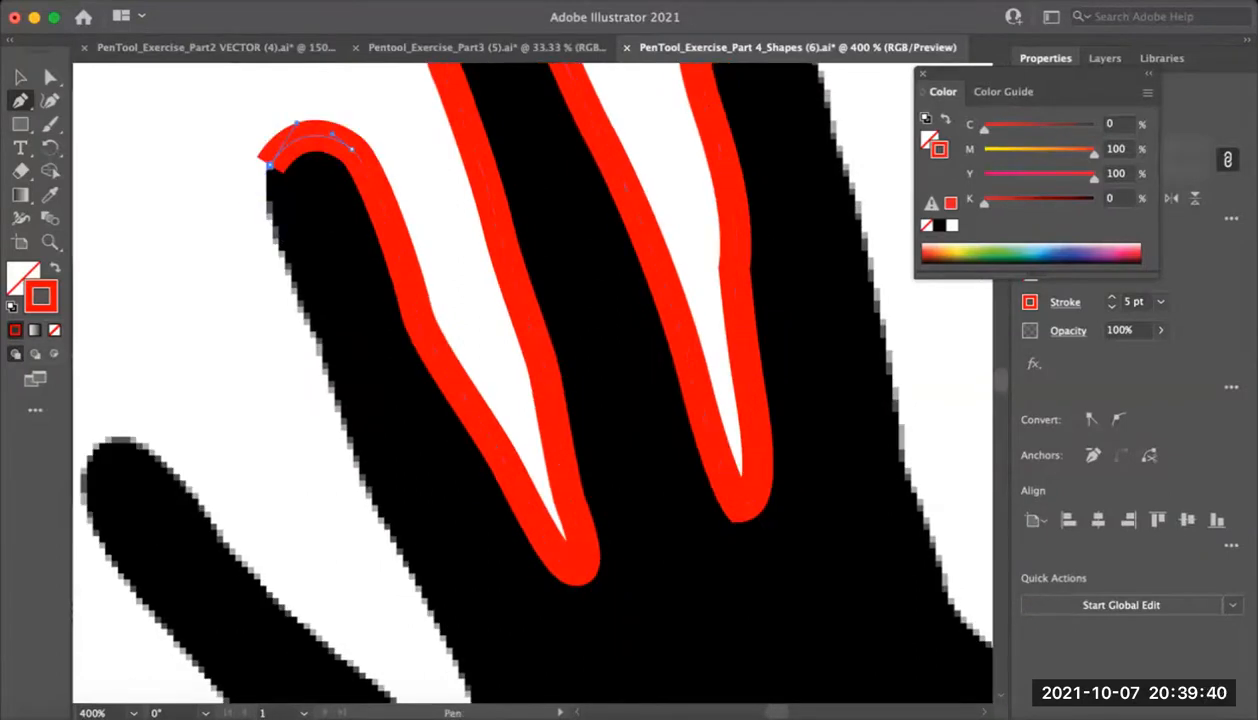
Trace down the ring finger's left edge to just above the bottom of the gap beside the little finger
drag(297, 289, 324, 362)
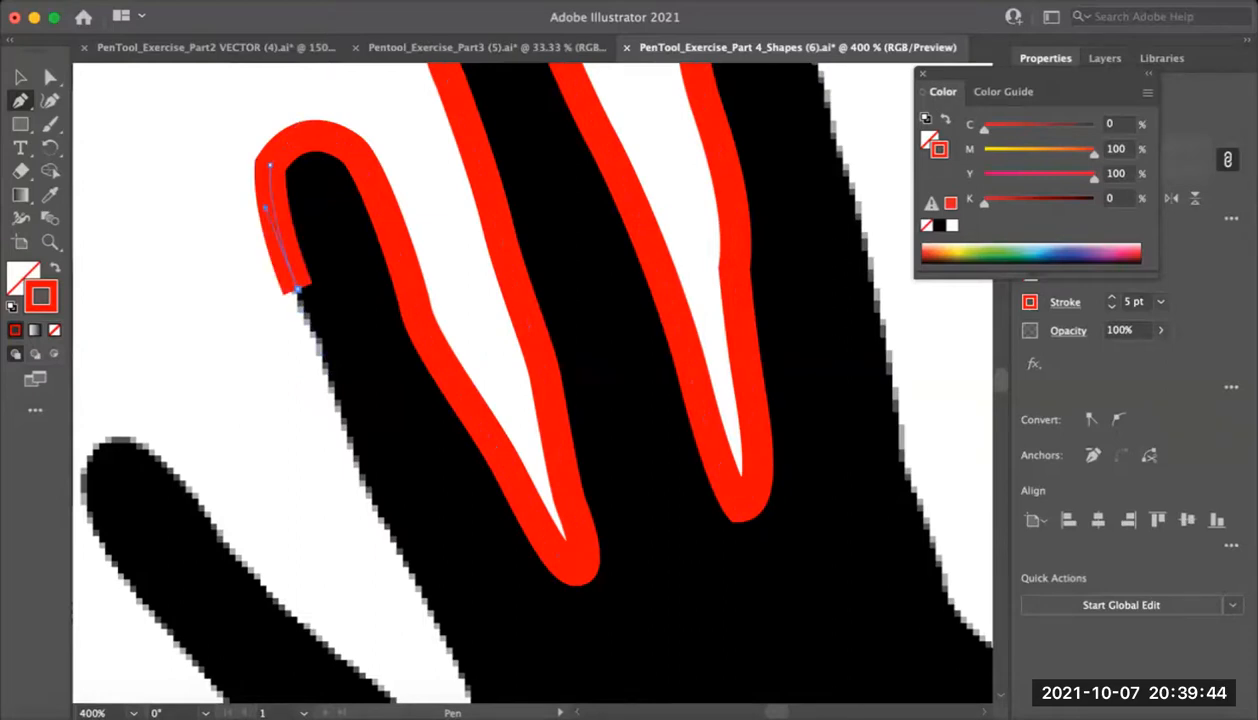
scroll(530, 380, down, 3)
drag(320, 290, 341, 268)
key(space)
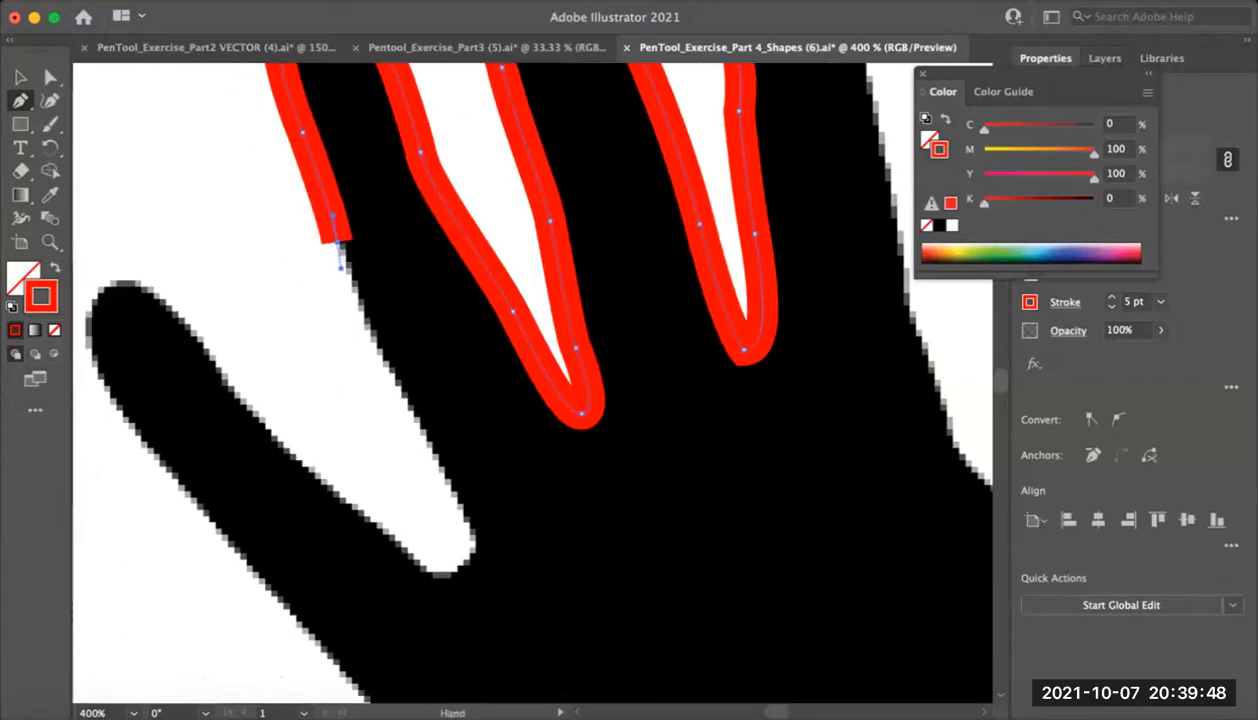
drag(372, 337, 386, 362)
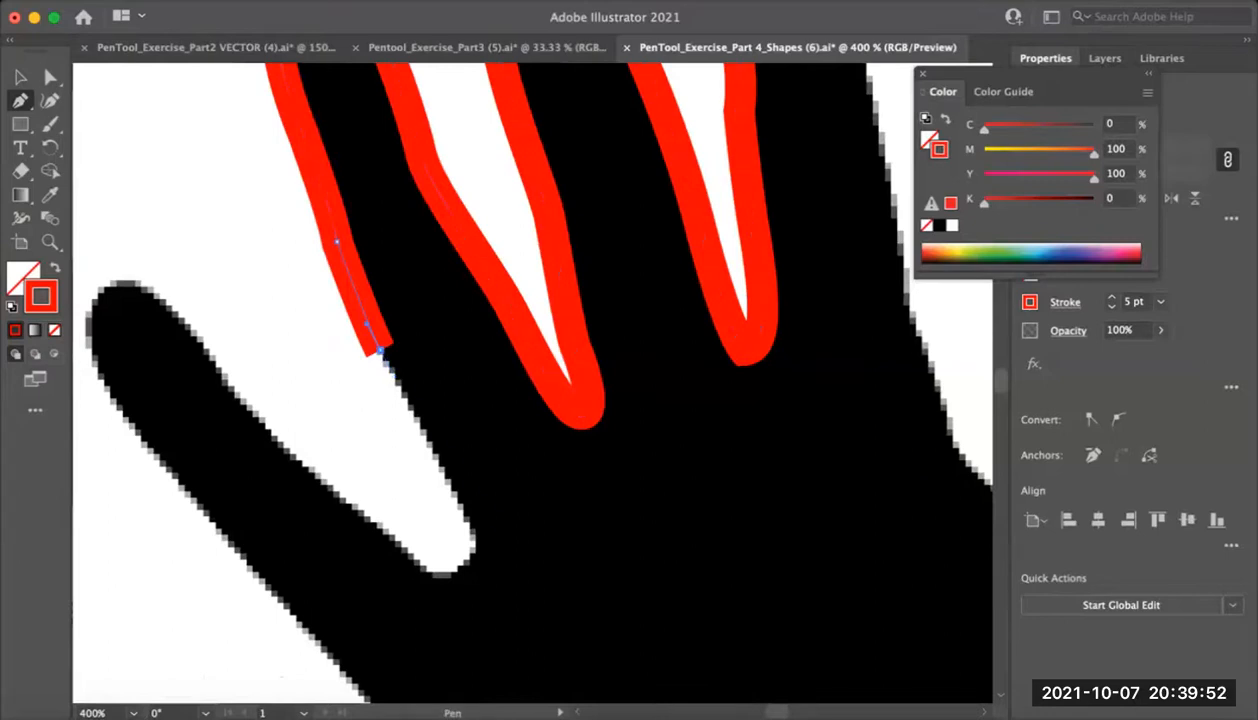
drag(456, 490, 464, 517)
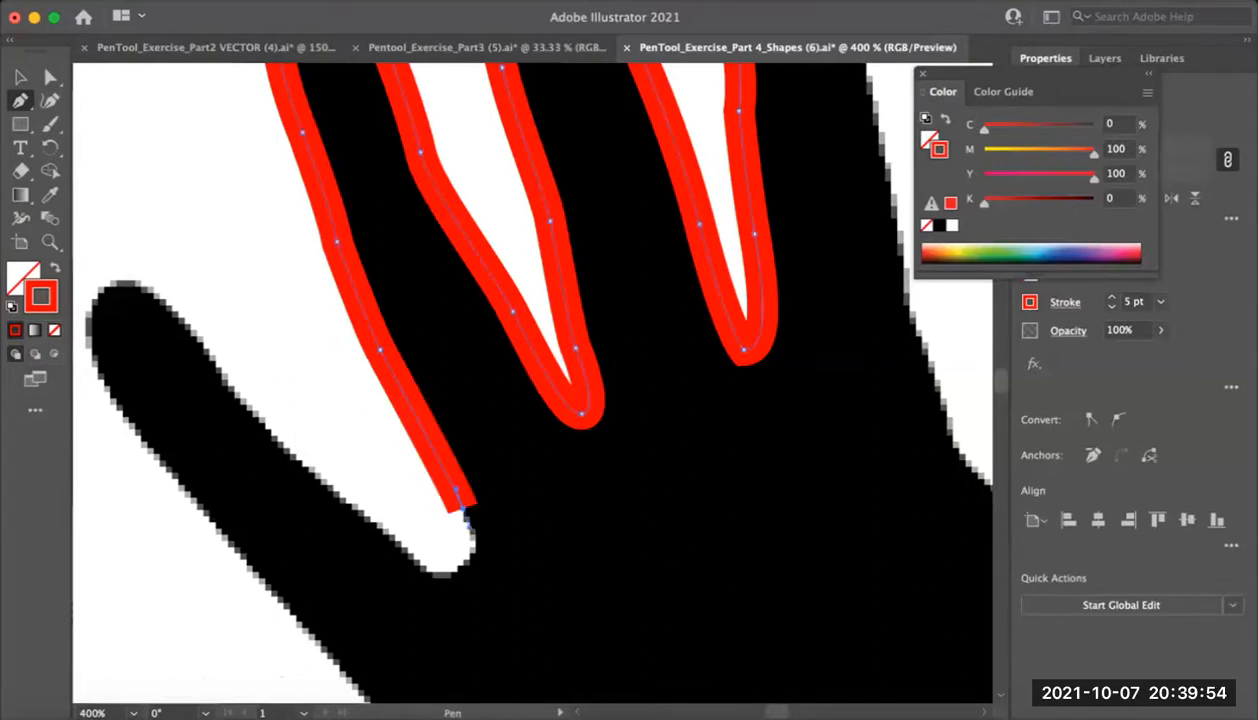
Trace around the bottom of the gap and onto the lower part of the little finger's right edge
drag(441, 575, 485, 575)
drag(398, 575, 387, 580)
click(441, 575)
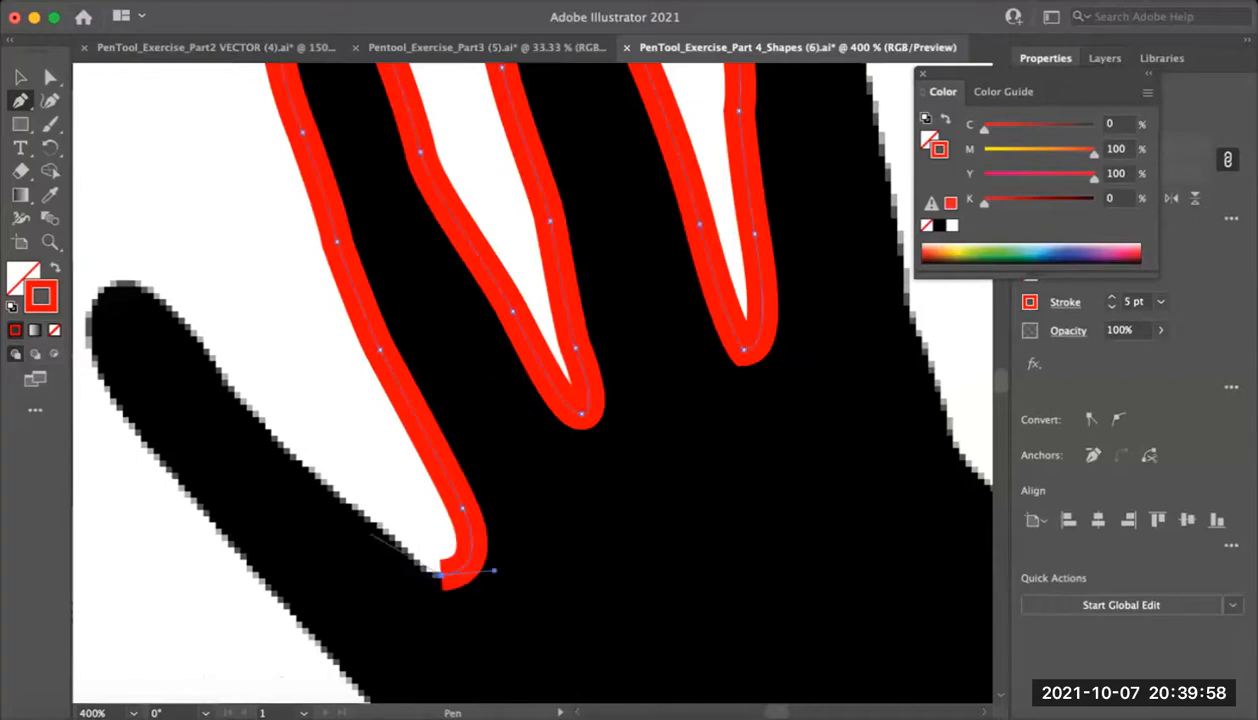
drag(356, 512, 318, 474)
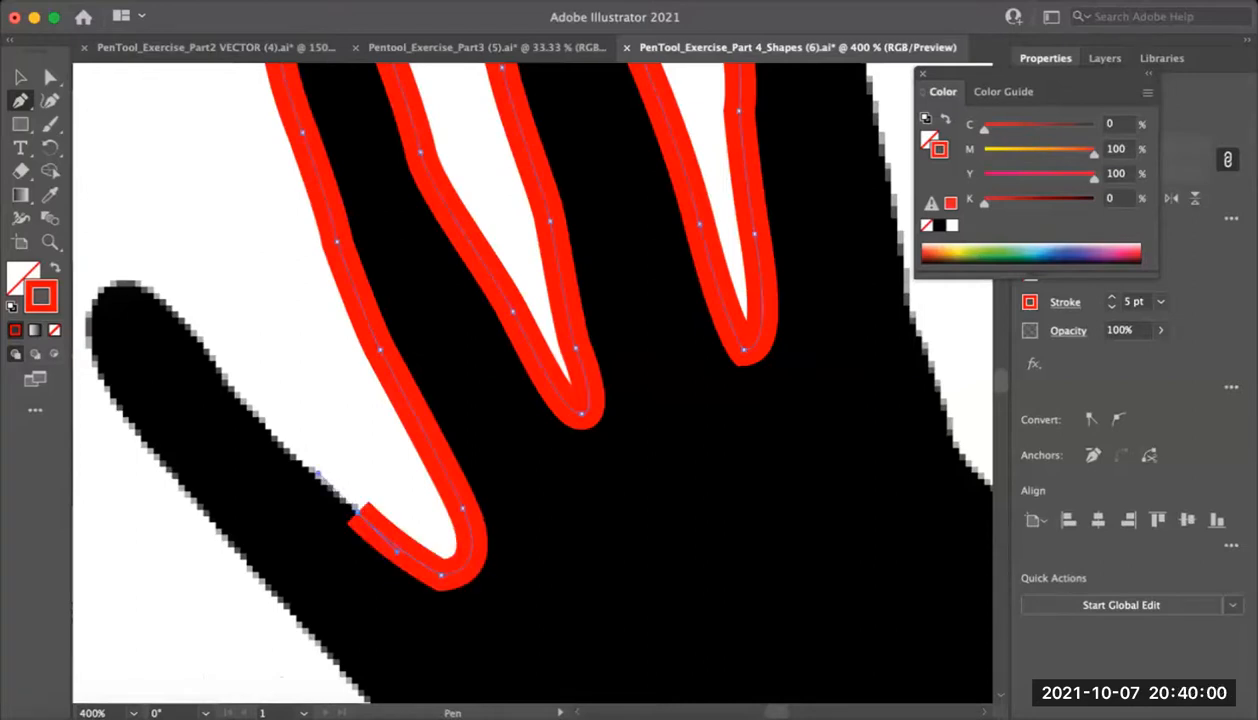
Trace up the little finger's right edge and over its tip to a corner anchor
drag(212, 361, 193, 328)
key(space)
drag(193, 328, 308, 320)
drag(222, 266, 192, 292)
click(226, 272)
key(space)
Trace down the little finger's left edge to the upper side of the palm
mouse_move(228, 390)
mouse_down()
mouse_move(235, 297)
mouse_move(288, 378)
mouse_move(260, 324)
mouse_up()
key(space)
click(206, 238)
key(space)
mouse_move(290, 370)
mouse_down()
mouse_move(247, 278)
mouse_move(281, 300)
mouse_up()
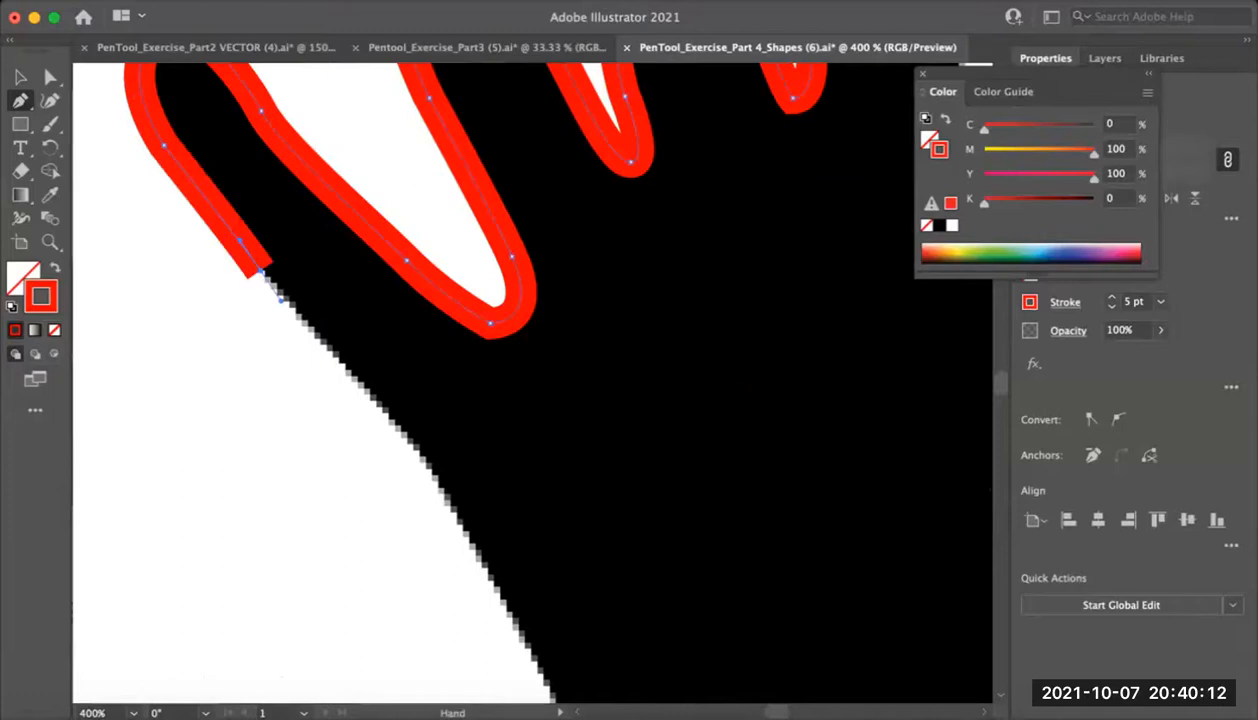
key(space)
drag(326, 341, 256, 348)
drag(293, 390, 308, 412)
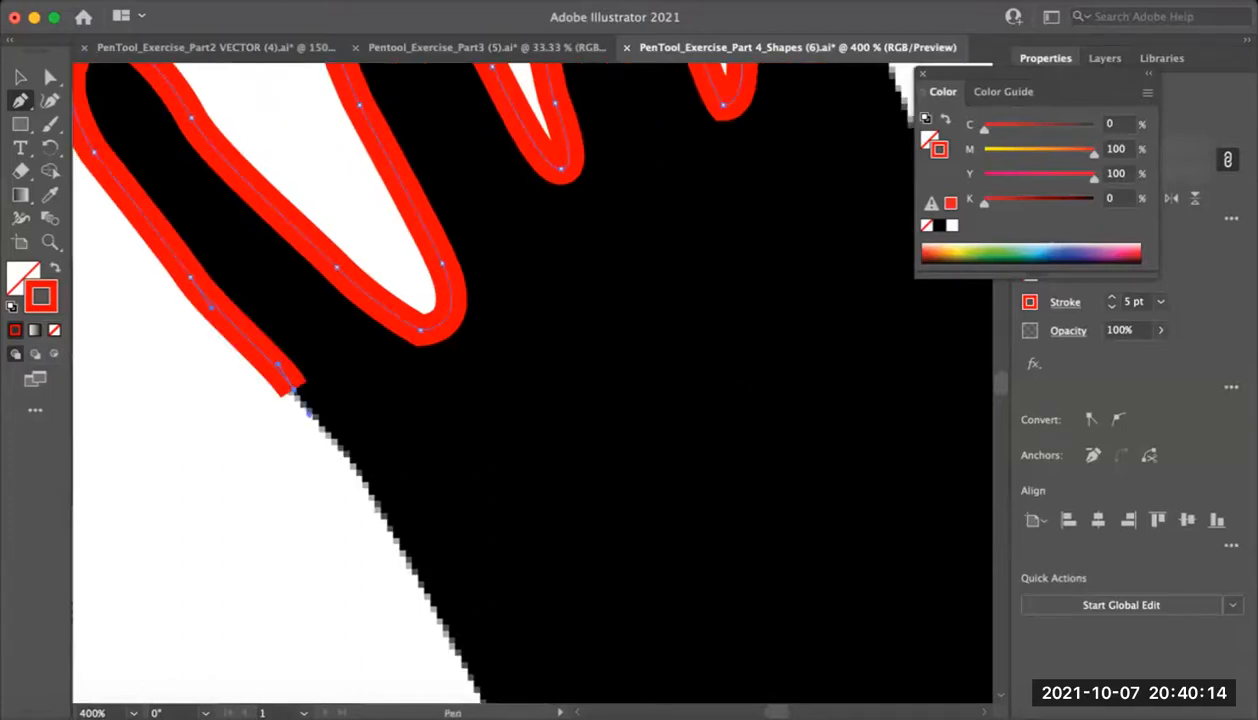
Trace down the palm's left edge and around the curve to the bottom of the hand
key(space)
mouse_move(352, 465)
mouse_down()
mouse_move(364, 490)
mouse_move(341, 333)
mouse_up()
mouse_move(396, 428)
mouse_down()
mouse_move(403, 457)
mouse_move(337, 318)
mouse_up()
key(space)
mouse_move(397, 418)
mouse_down()
mouse_move(409, 449)
mouse_move(361, 414)
mouse_up()
key(space)
mouse_move(415, 458)
mouse_down()
mouse_move(432, 476)
mouse_move(376, 401)
mouse_up()
mouse_move(531, 475)
mouse_down()
mouse_move(628, 465)
mouse_move(537, 503)
mouse_up()
key(space)
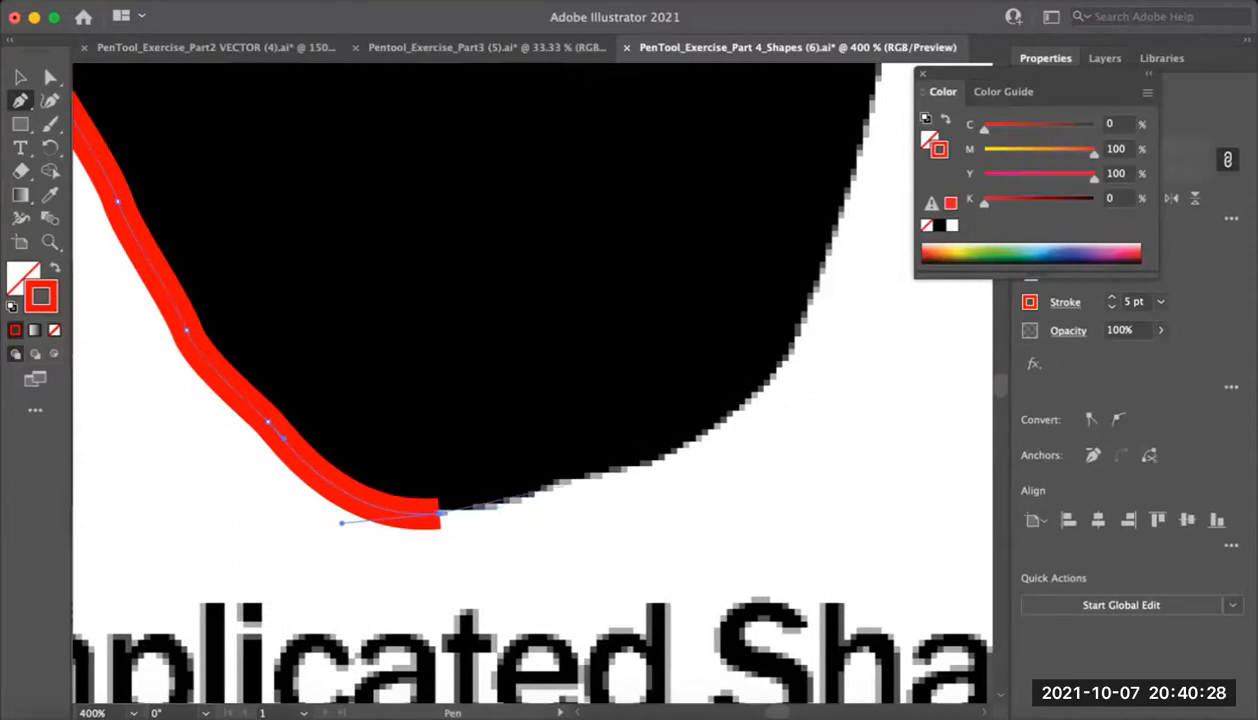
Trace along the palm's bottom edge and around its lower-right curve to a corner anchor
mouse_move(565, 482)
mouse_down()
mouse_move(598, 458)
mouse_move(688, 460)
mouse_move(490, 533)
mouse_up()
click(447, 538)
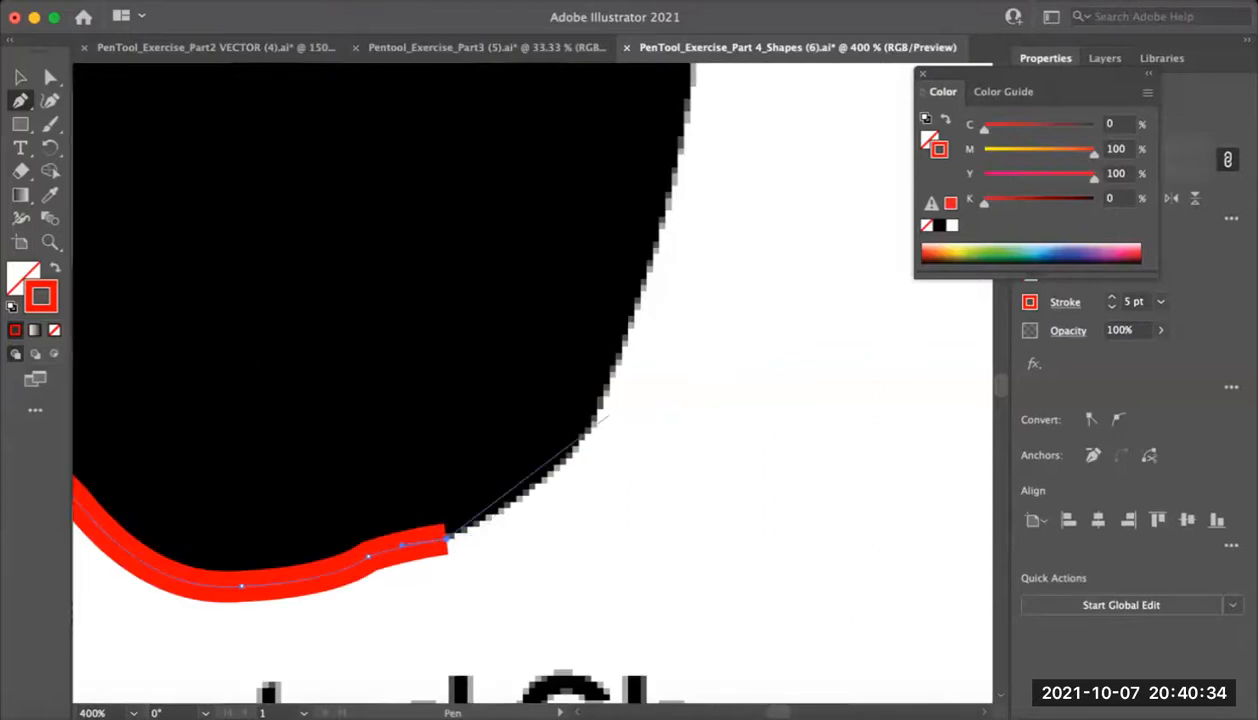
mouse_move(592, 421)
mouse_down()
mouse_move(626, 323)
mouse_move(631, 336)
mouse_up()
drag(631, 336, 608, 425)
click(568, 511)
Trace up the palm's right side and along the thumb's outer edge
mouse_move(618, 378)
mouse_down()
mouse_move(582, 576)
mouse_move(577, 538)
mouse_move(593, 498)
mouse_move(571, 317)
mouse_up()
click(561, 394)
drag(561, 394, 533, 588)
mouse_move(582, 375)
mouse_down()
mouse_move(583, 330)
mouse_move(532, 495)
mouse_move(516, 620)
mouse_up()
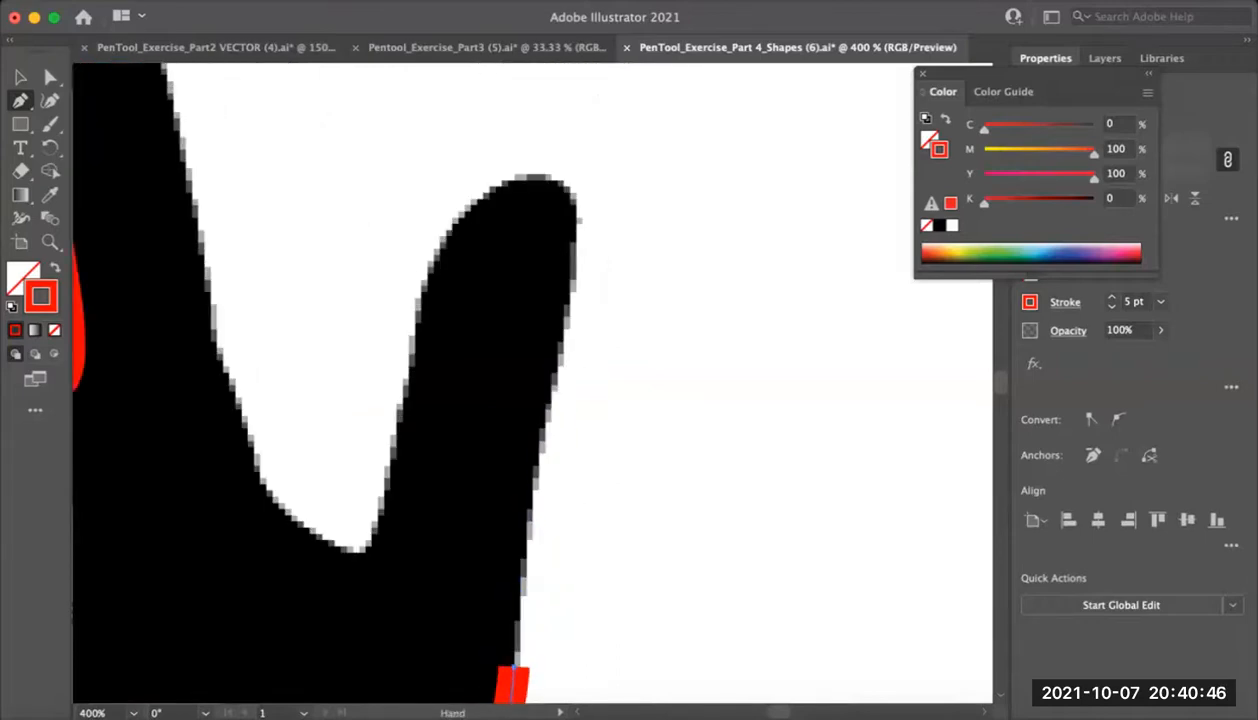
mouse_move(548, 401)
mouse_down()
mouse_move(560, 331)
mouse_move(558, 427)
mouse_up()
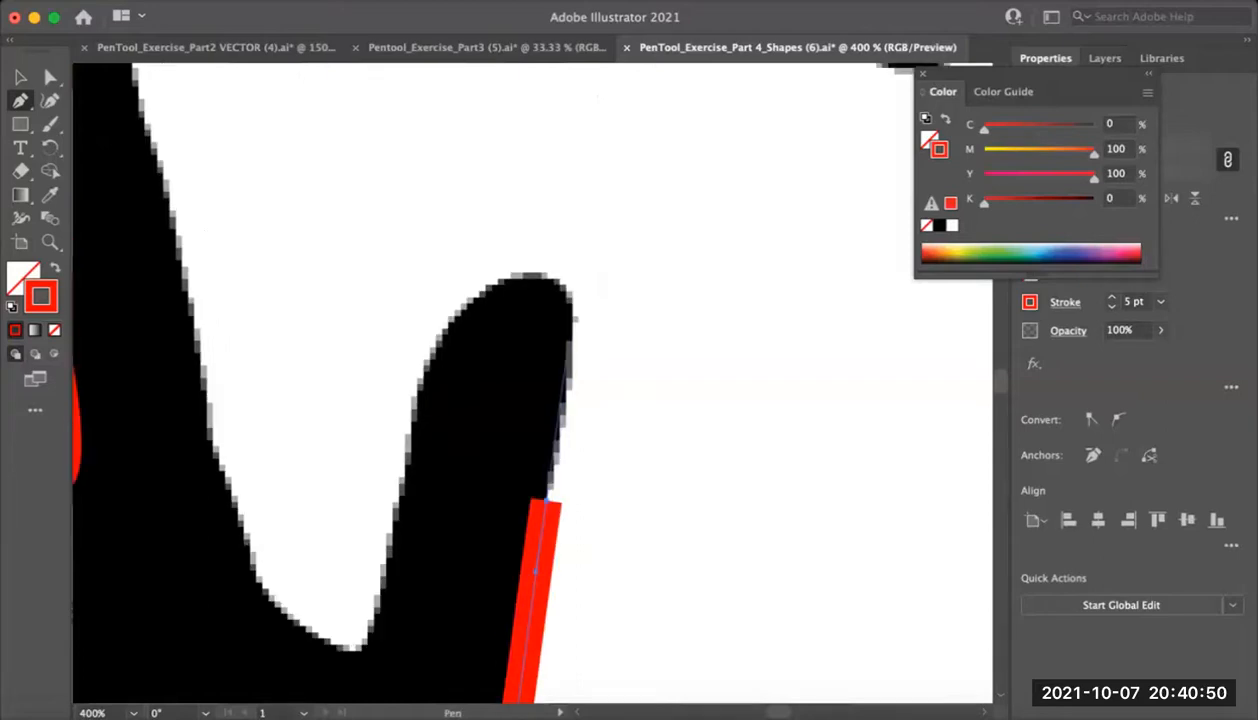
Trace over the thumb tip to an anchor on the upper part of its inner edge
mouse_move(546, 279)
mouse_down()
mouse_move(607, 295)
mouse_move(588, 185)
mouse_up()
click(546, 279)
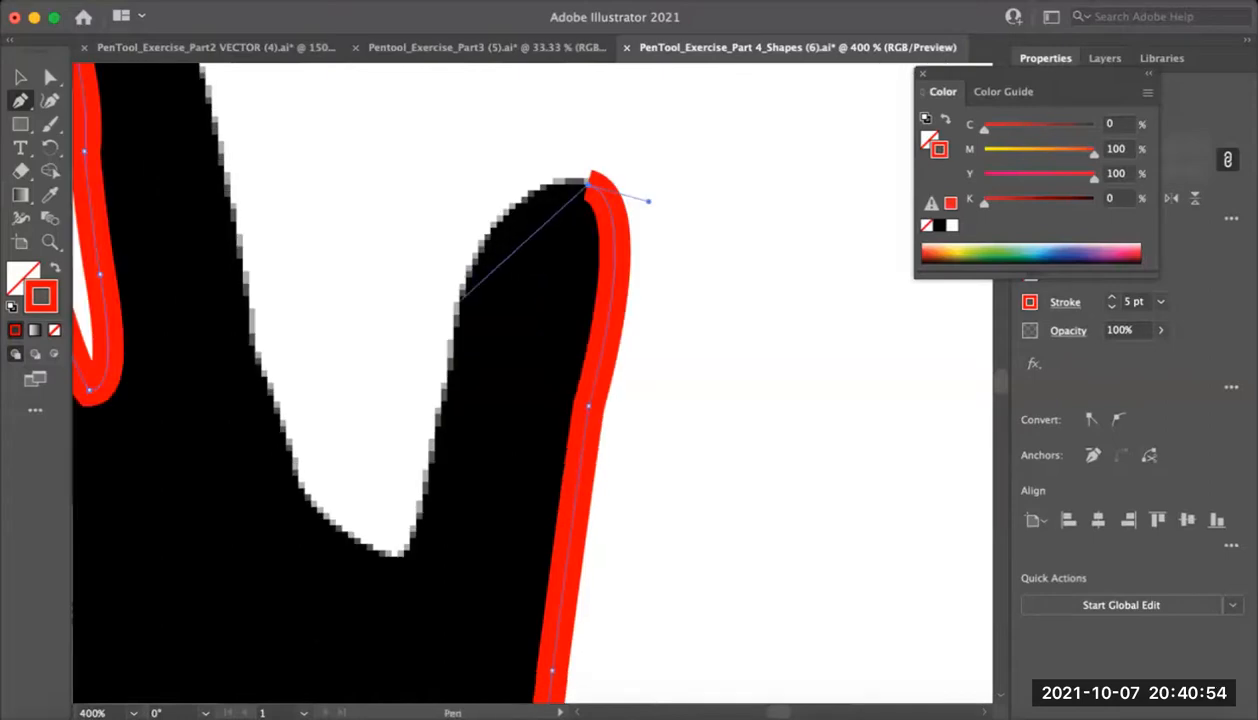
drag(458, 304, 426, 446)
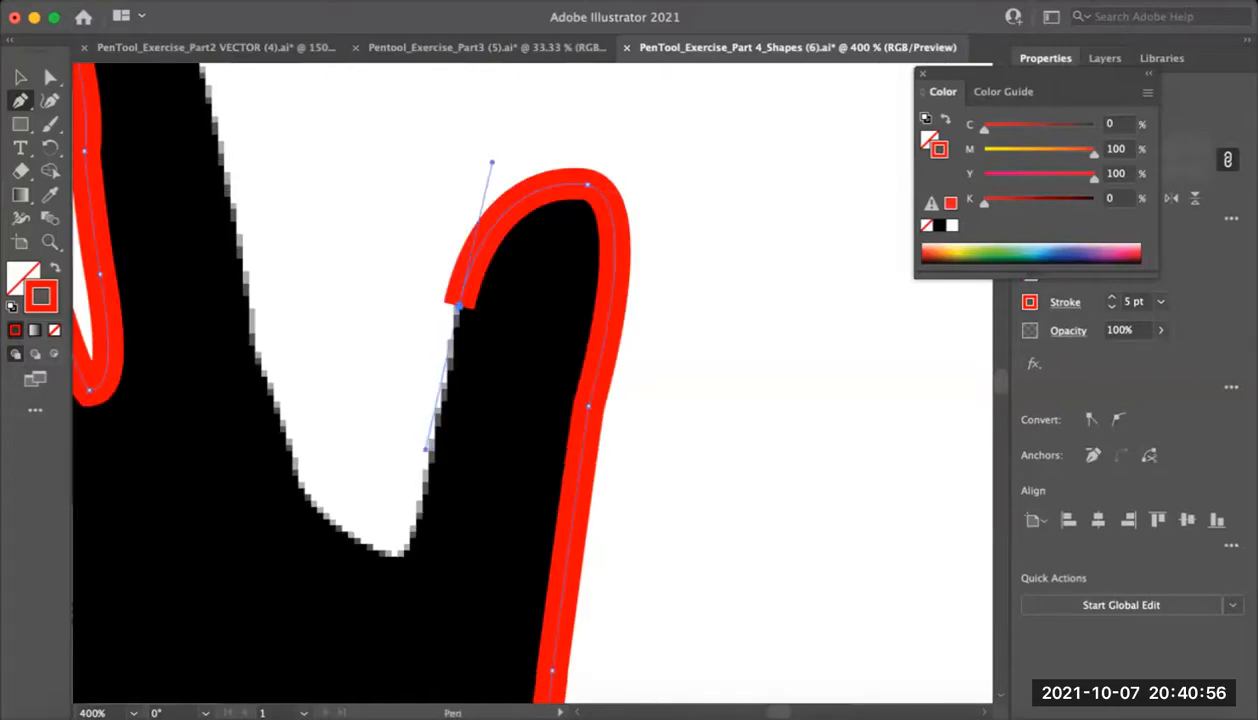
drag(459, 306, 498, 182)
Trace down the thumb's inner edge and around the gap to the base of the index finger
mouse_move(461, 373)
mouse_down()
mouse_move(453, 411)
mouse_move(487, 482)
mouse_move(481, 590)
mouse_up()
click(437, 461)
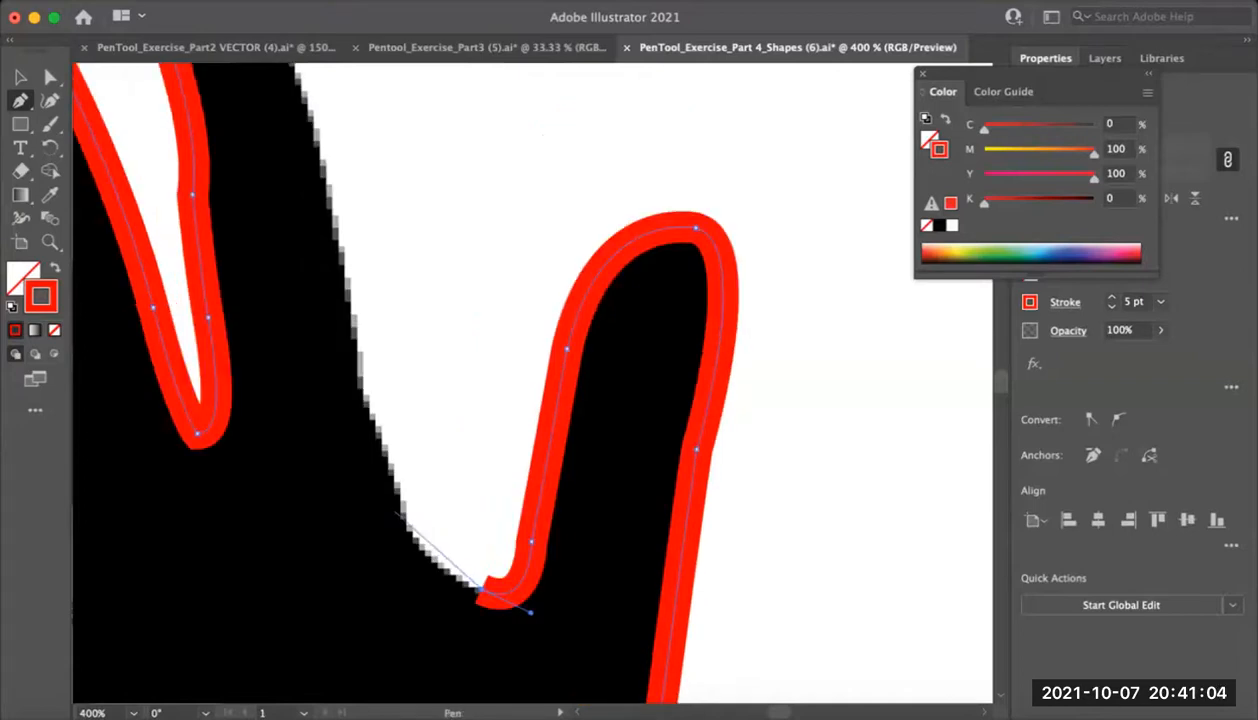
drag(401, 510, 383, 445)
click(402, 508)
drag(402, 508, 409, 592)
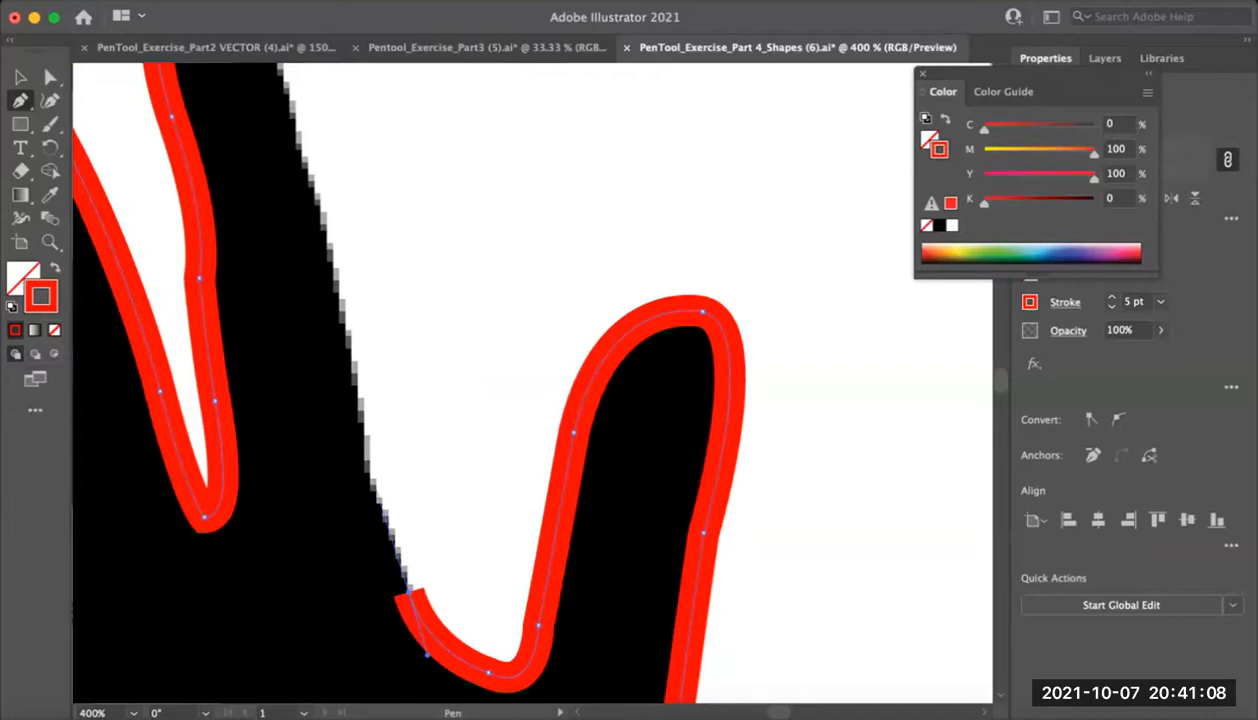
Trace from the index finger's base up the middle of its right edge
click(369, 474)
scroll(370, 474, up, 3)
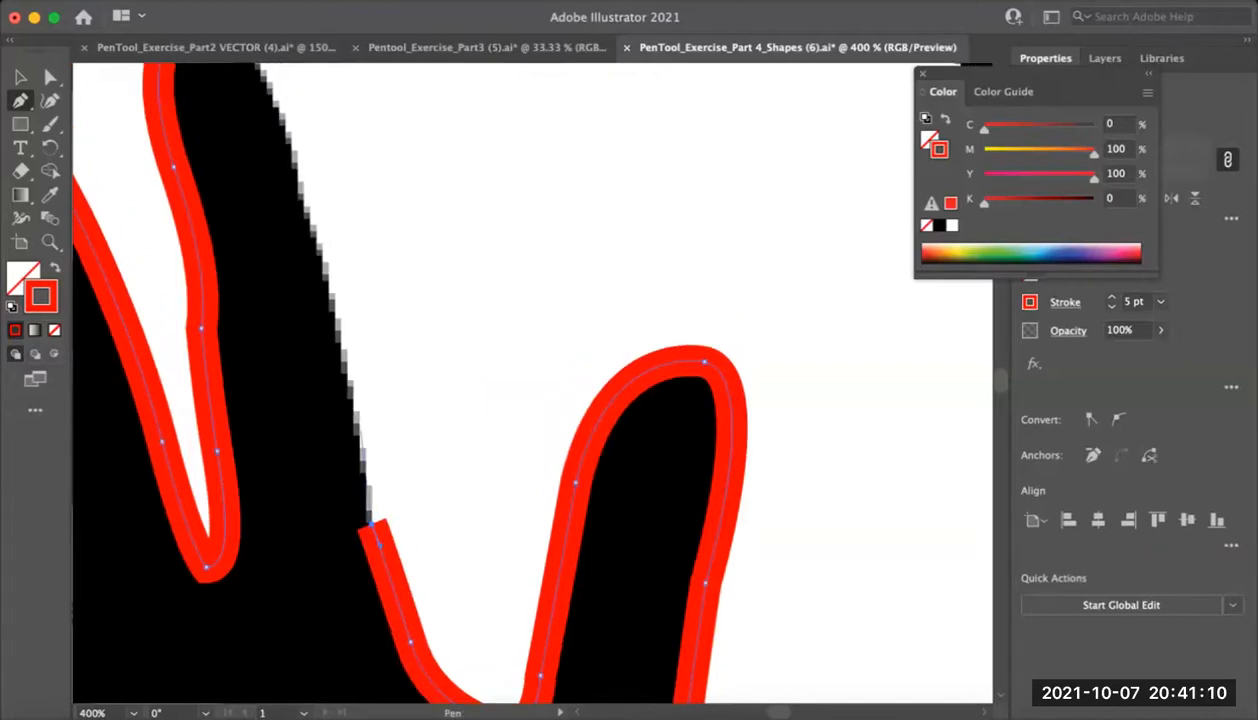
drag(352, 378, 348, 357)
mouse_move(348, 357)
mouse_down()
mouse_move(363, 469)
mouse_move(382, 504)
mouse_up()
Undo the overlong segment and retrace the index finger's upper right edge with closer anchors, ending in a corner below the tip
drag(321, 307, 316, 266)
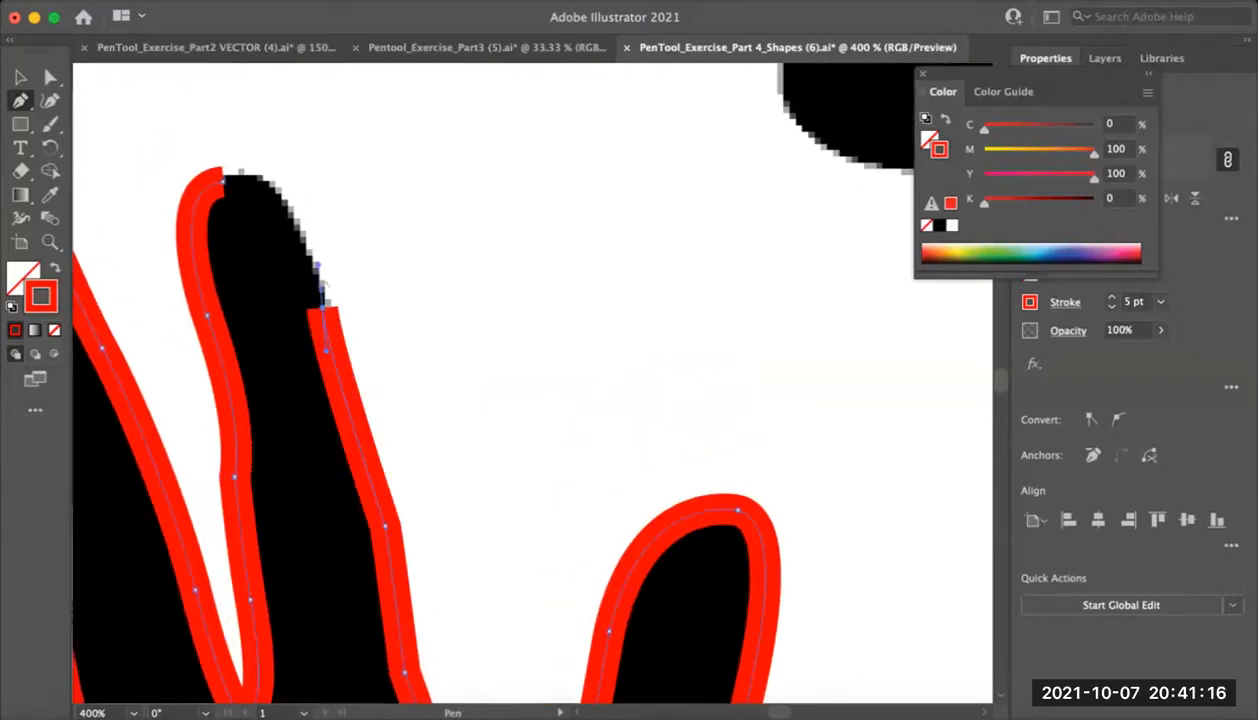
key(ctrl+z)
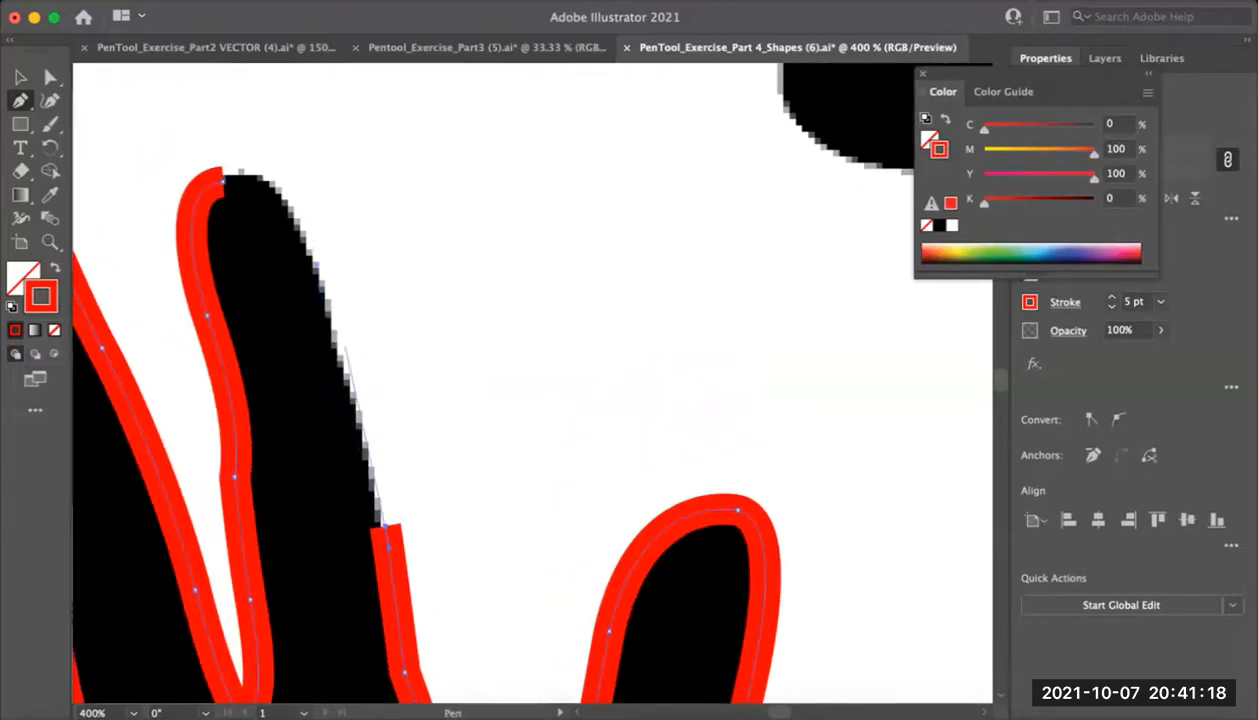
click(331, 342)
drag(331, 342, 346, 420)
drag(335, 340, 353, 400)
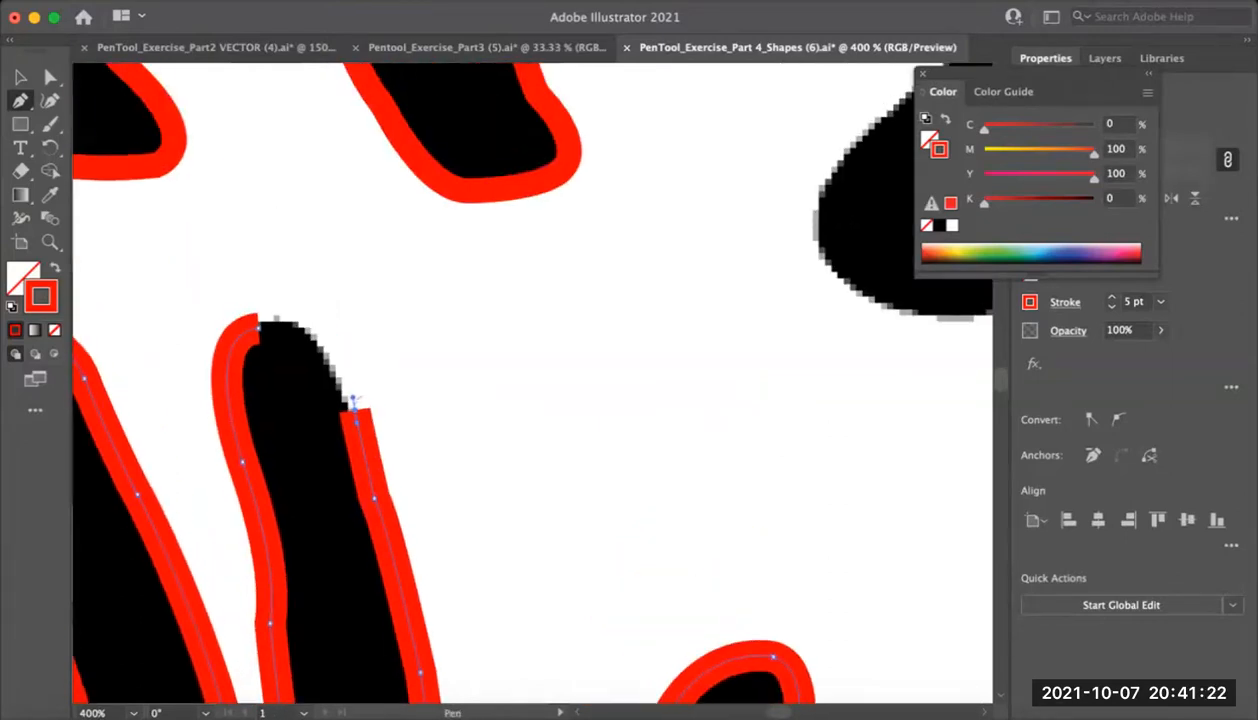
click(355, 410)
Close the hand outline over the index fingertip at its starting anchor and deselect the path
drag(258, 328, 153, 339)
drag(363, 317, 307, 296)
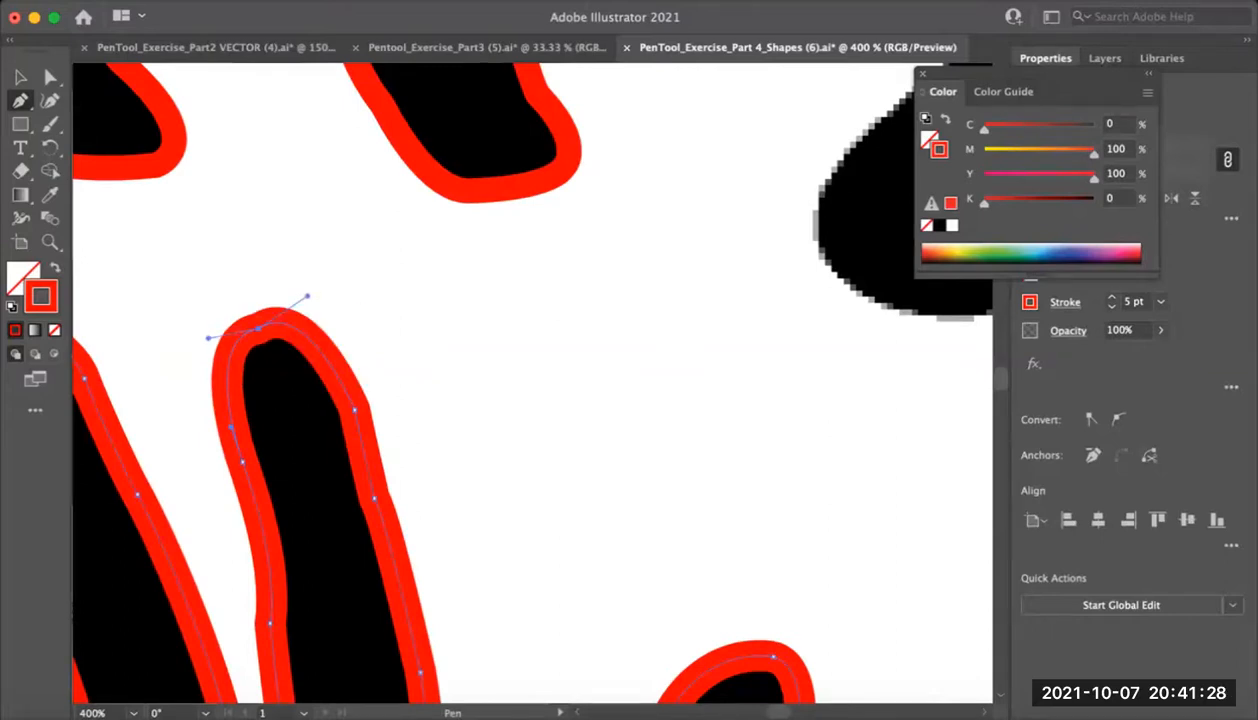
key(v)
click(345, 277)
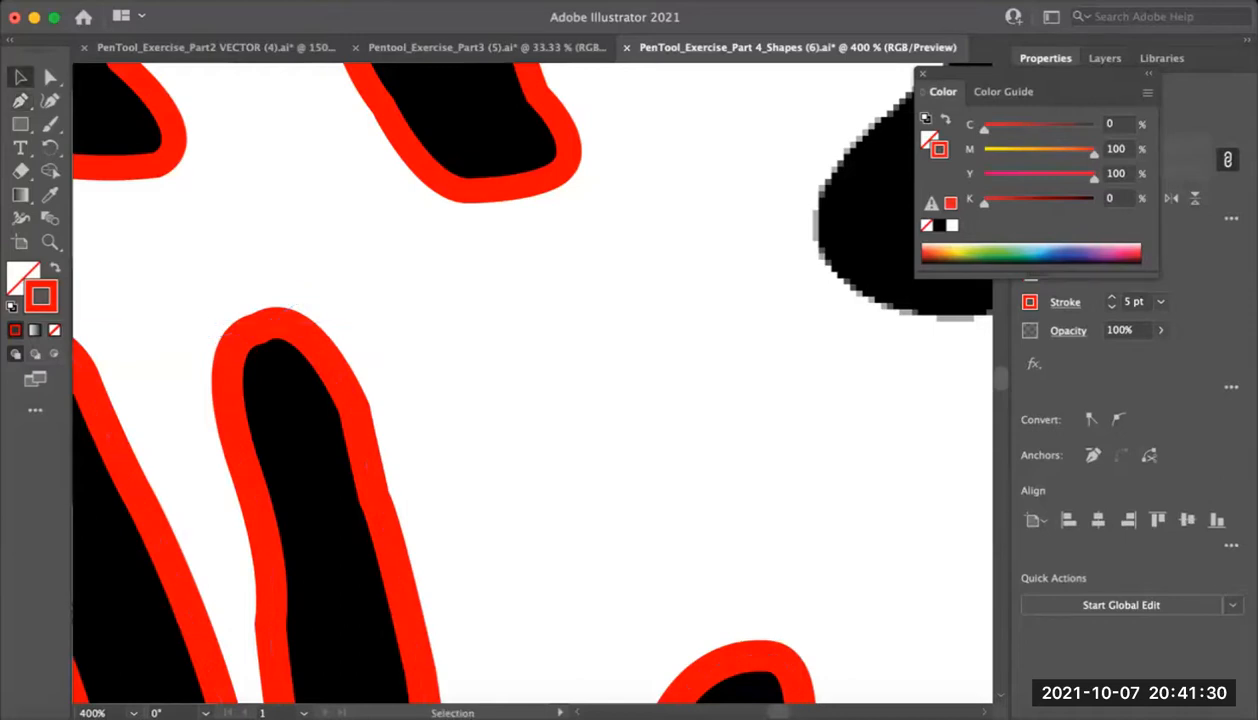
Review the whole traced hand outline, and bring the untraced bone silhouette into view
alt+super+click(435, 541)
alt+super+click(468, 518)
alt+super+click(470, 445)
drag(470, 445, 419, 385)
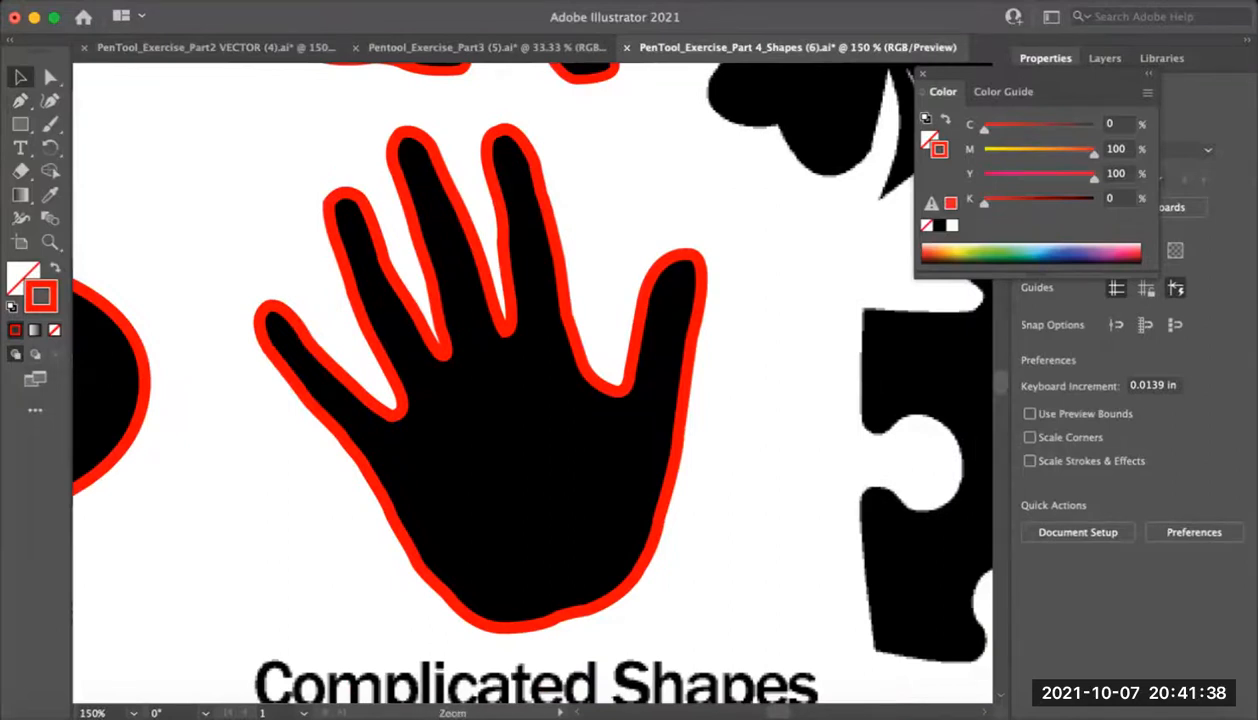
alt+super+click(612, 323)
drag(612, 323, 985, 569)
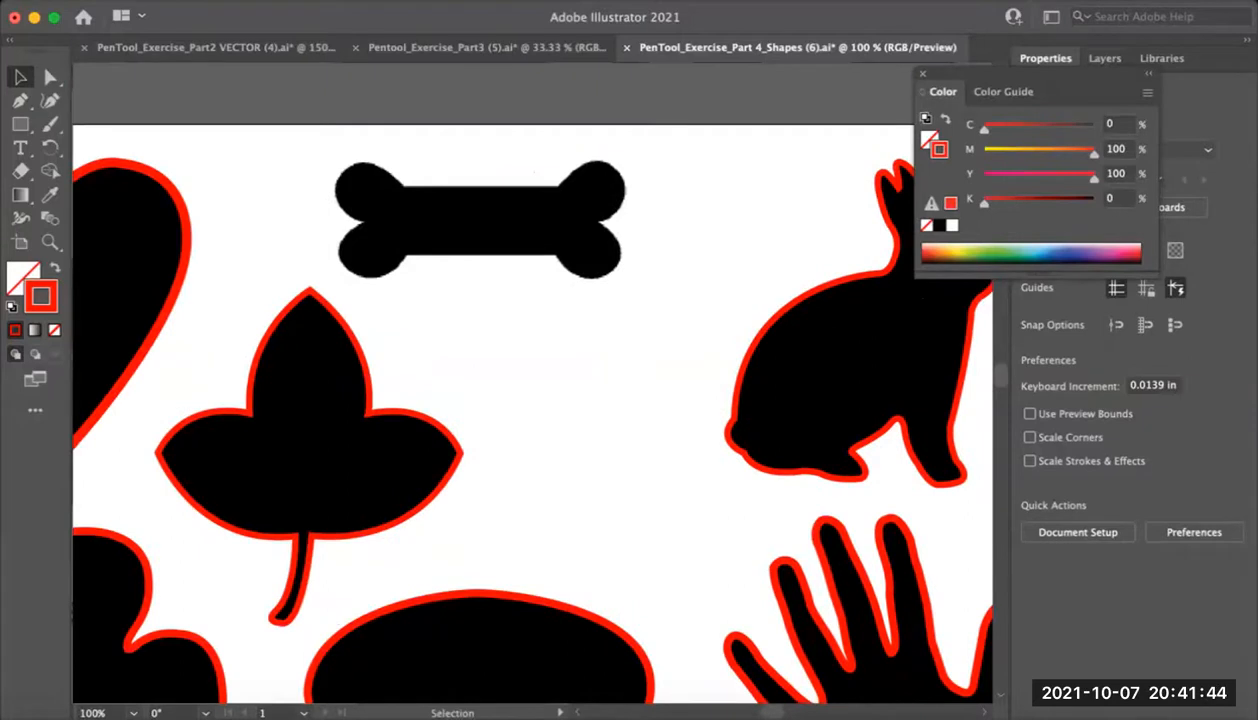
Activate the Pen tool and frame the bone silhouette at 150% zoom
key(p)
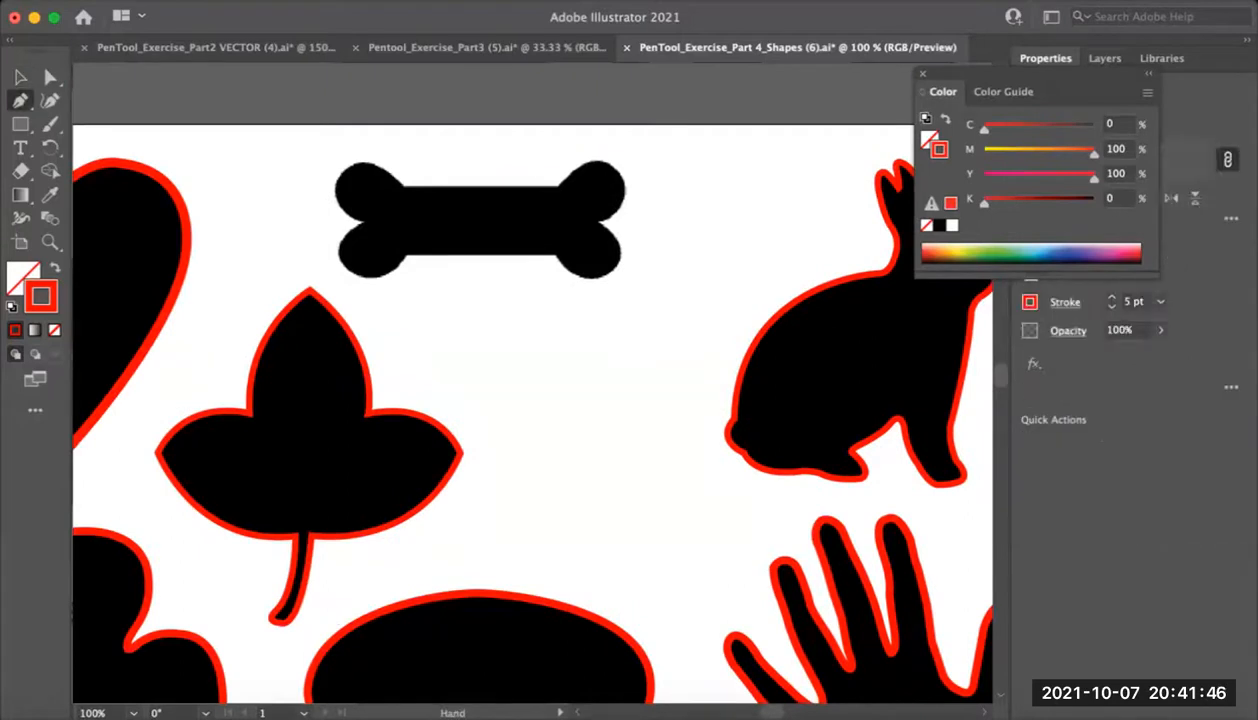
key(super+equal)
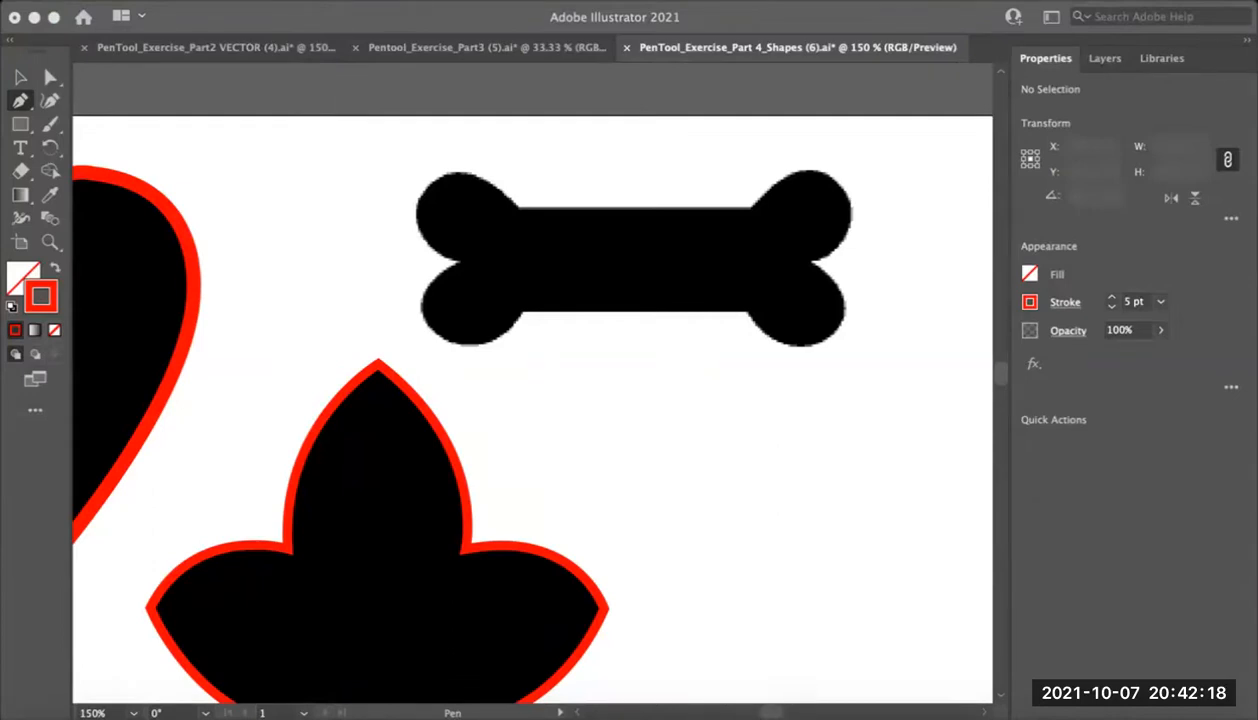
key(F6)
scroll(530, 400, up, 2)
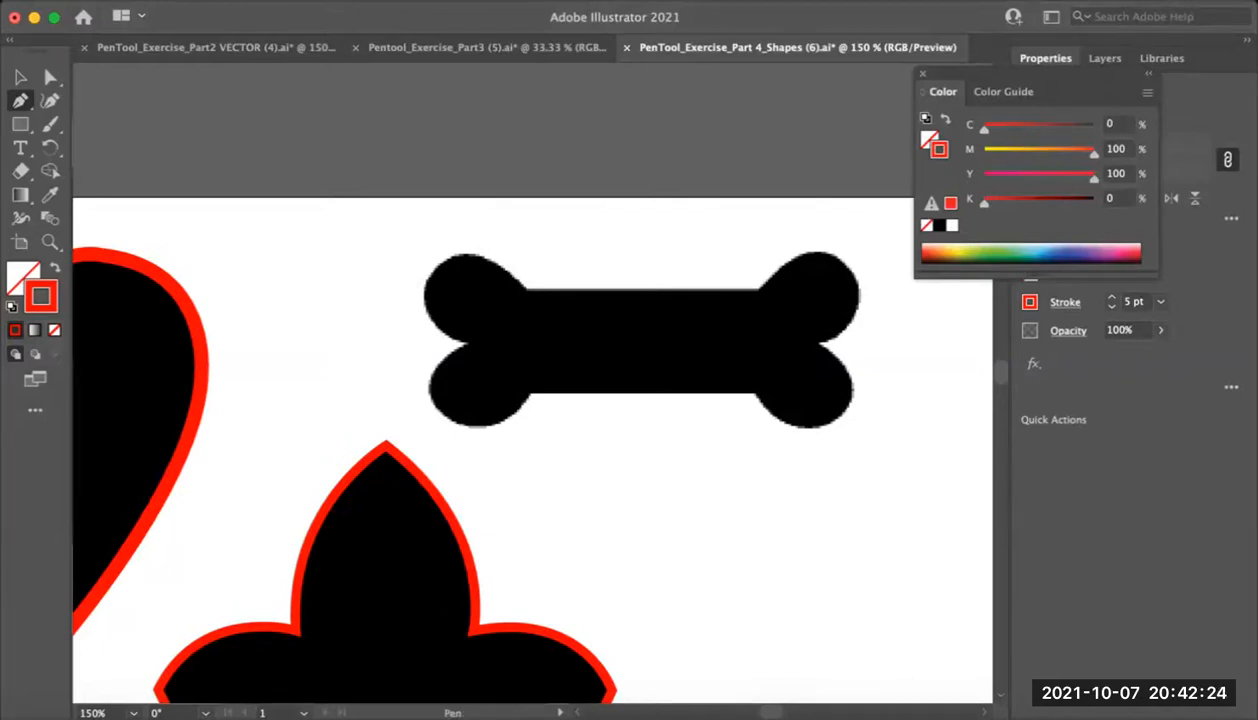
Switch to the Keynote presentation at the slide with the Pen tool objective and silhouettes
key(super+Tab)
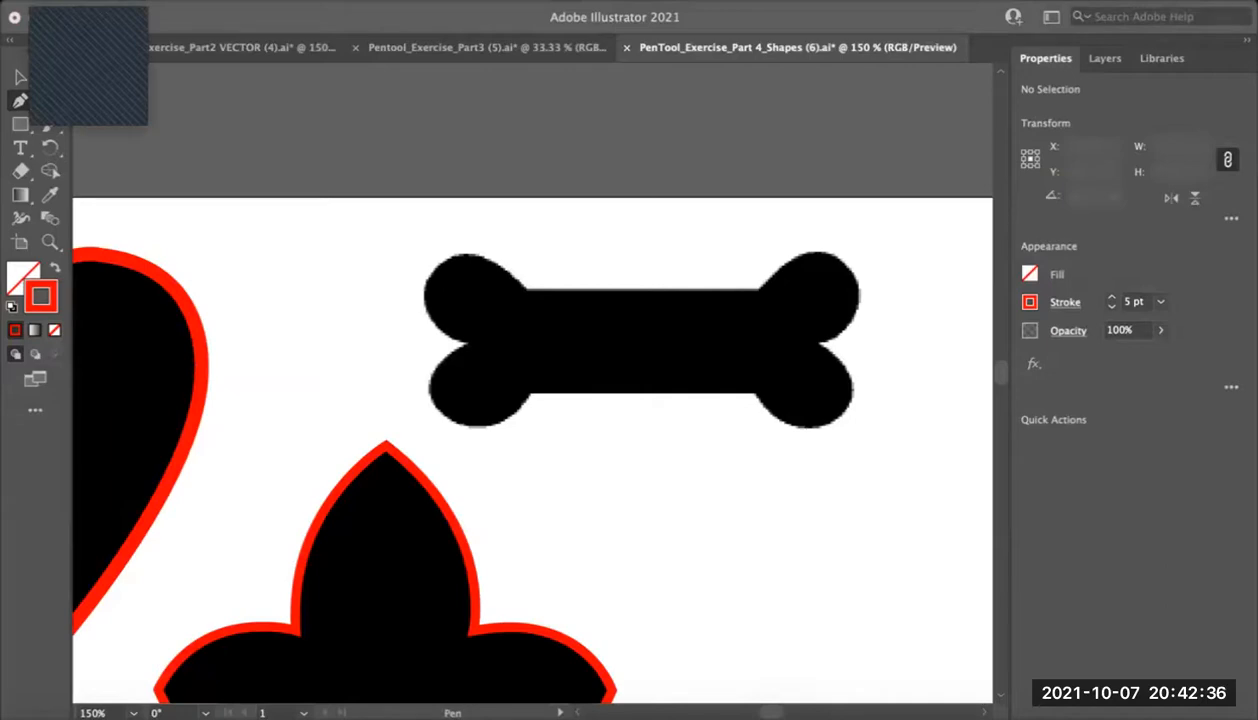
key(super+Tab)
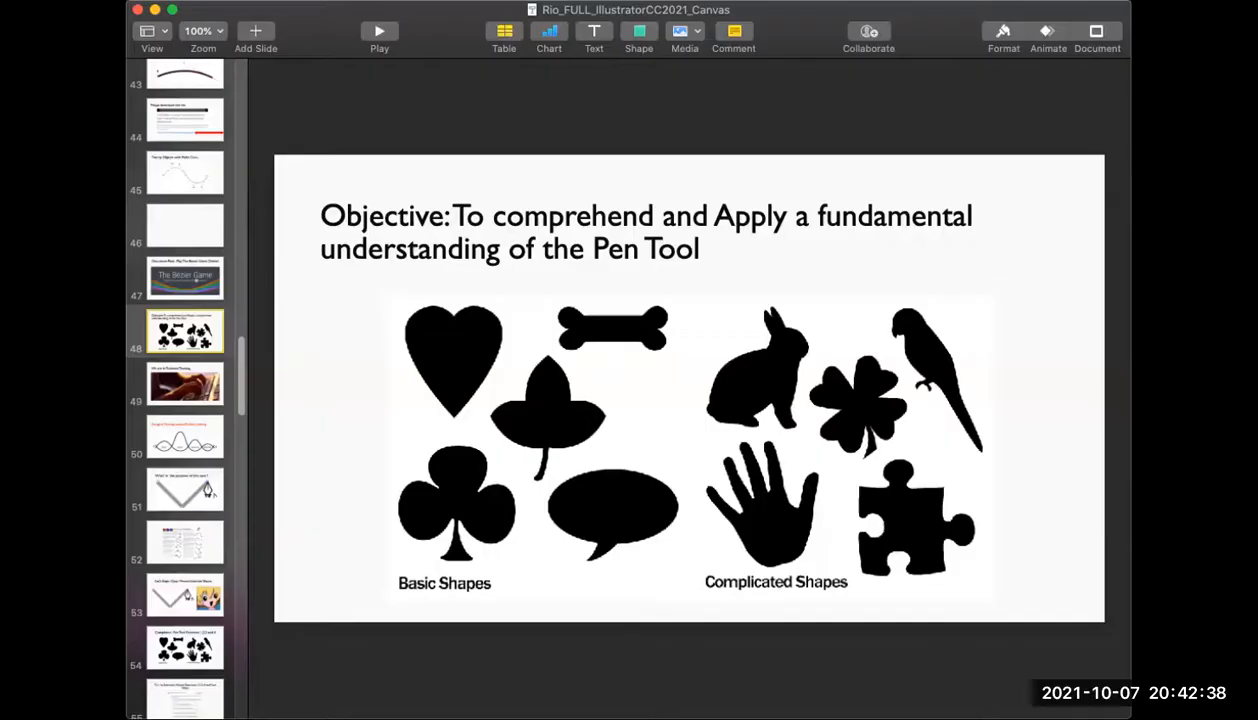
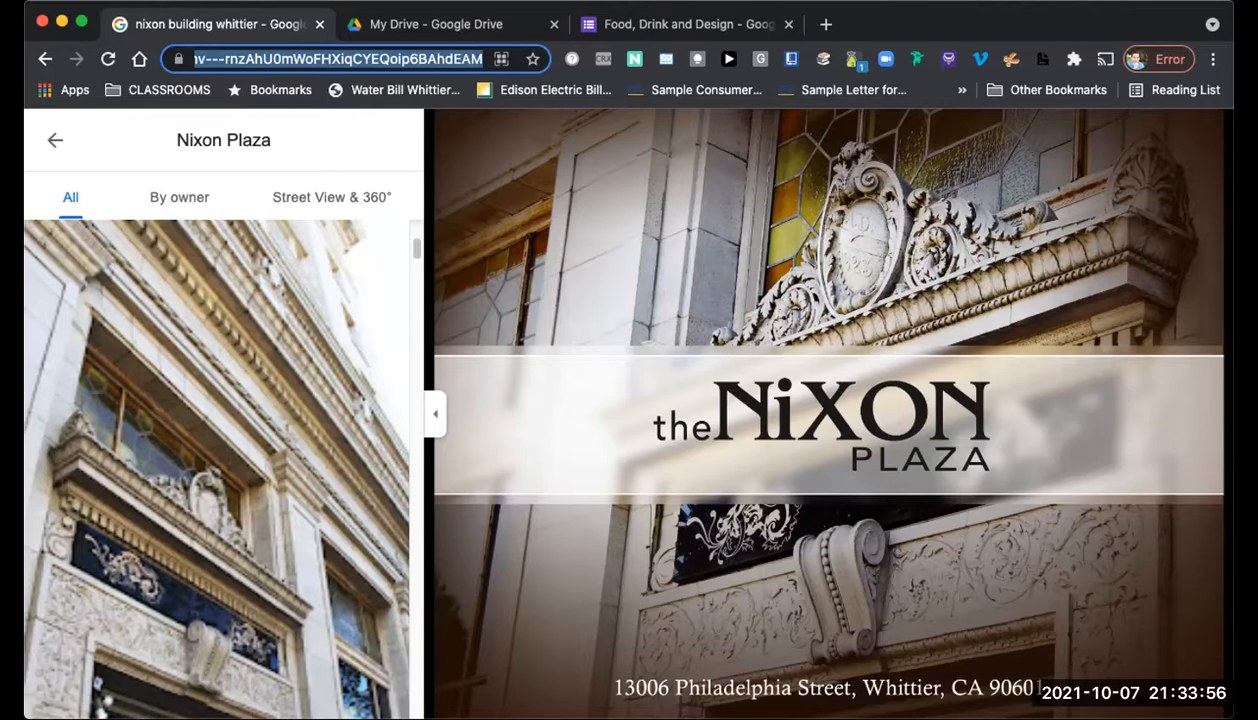
Browse the Nixon Plaza photos in Google Maps and open the photo of the ornate building entrance
scroll(214, 460, down, 3)
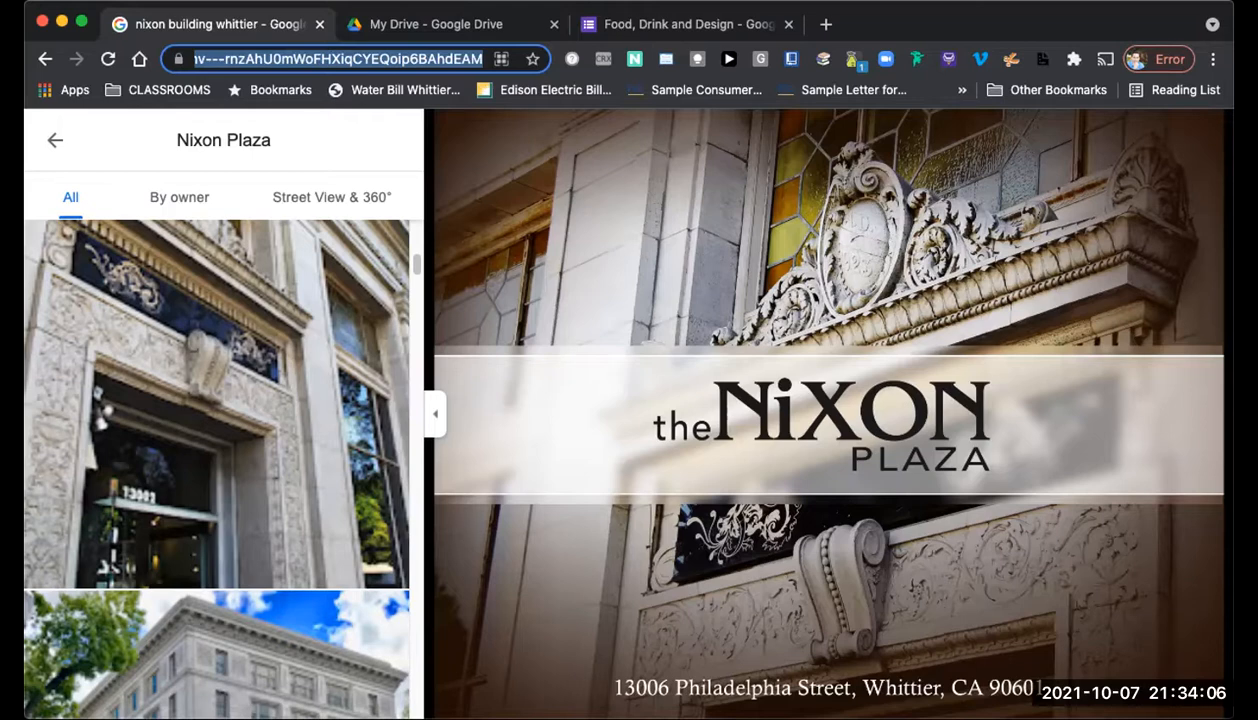
click(217, 404)
scroll(217, 450, down, 3)
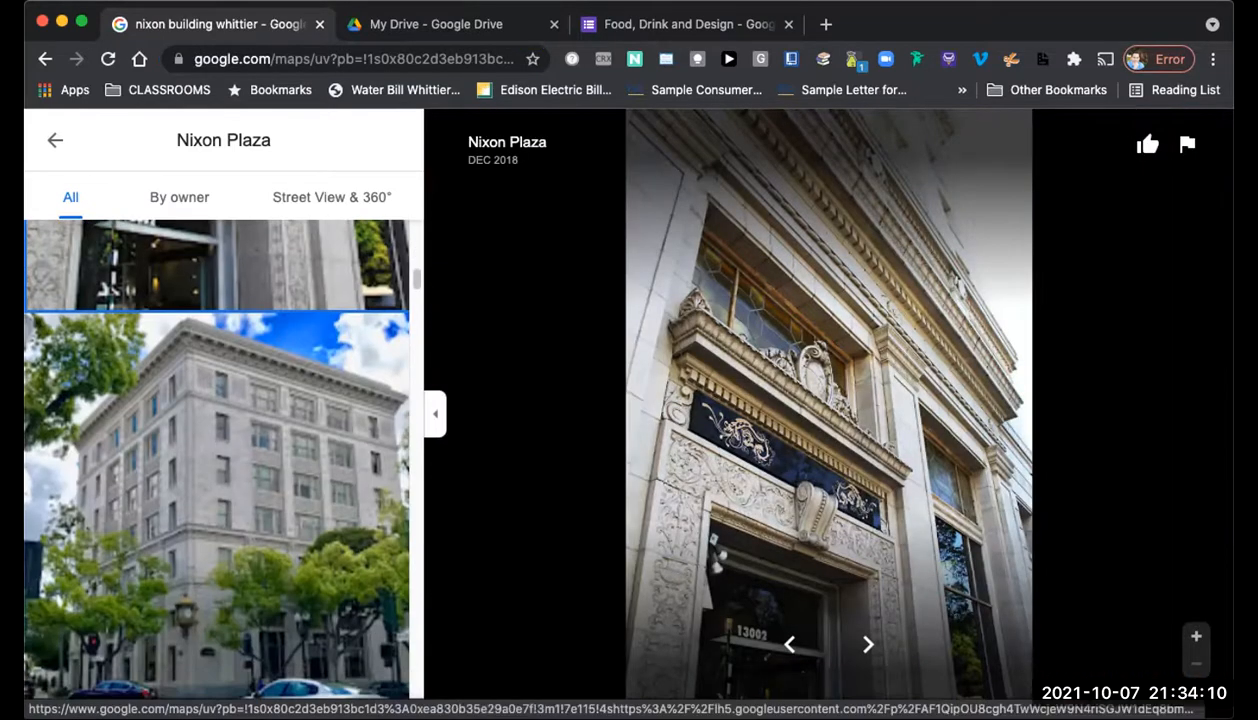
View the Nixon Plaza photos of the full building exterior and the interior with potted plants
click(217, 480)
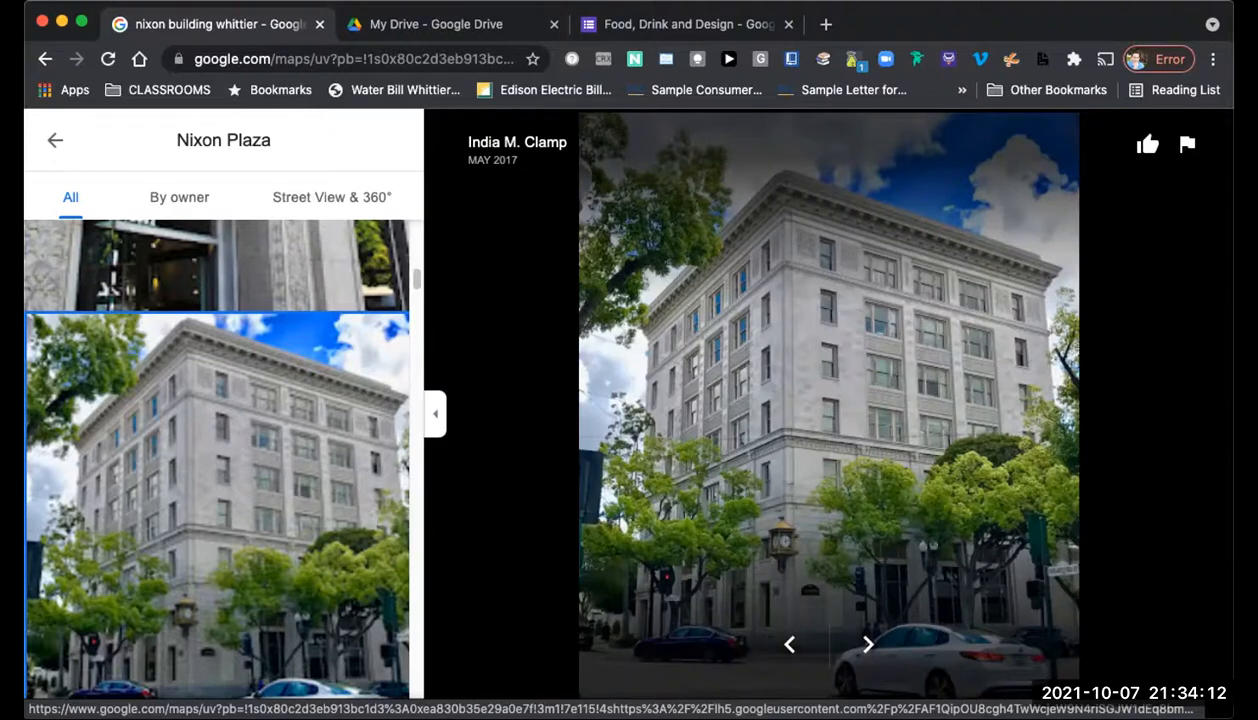
scroll(217, 450, down, 2)
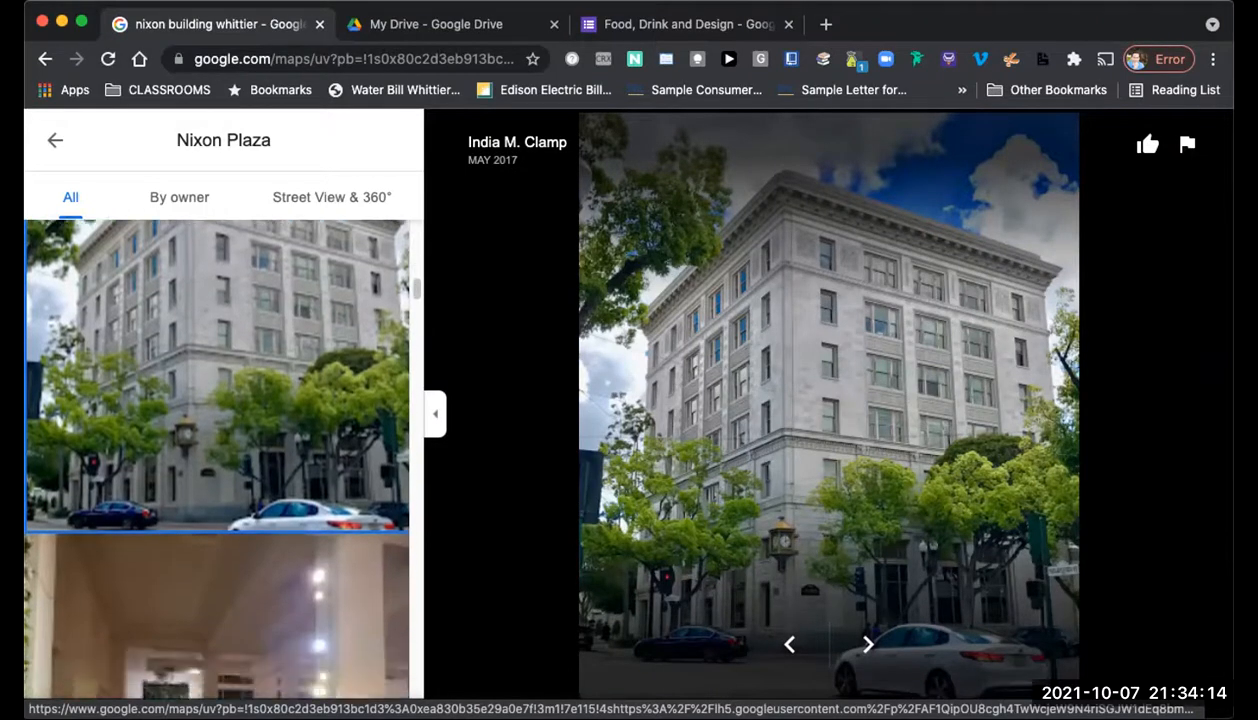
scroll(217, 450, down, 3)
click(217, 450)
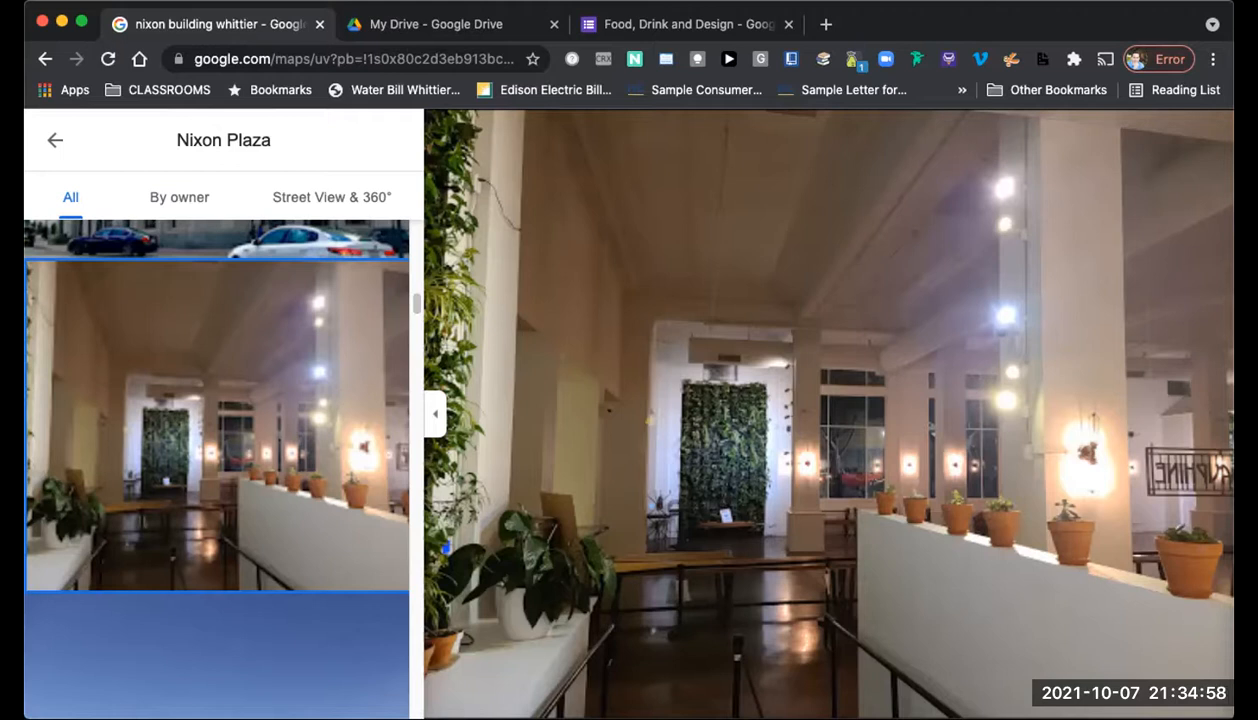
scroll(216, 450, down, 5)
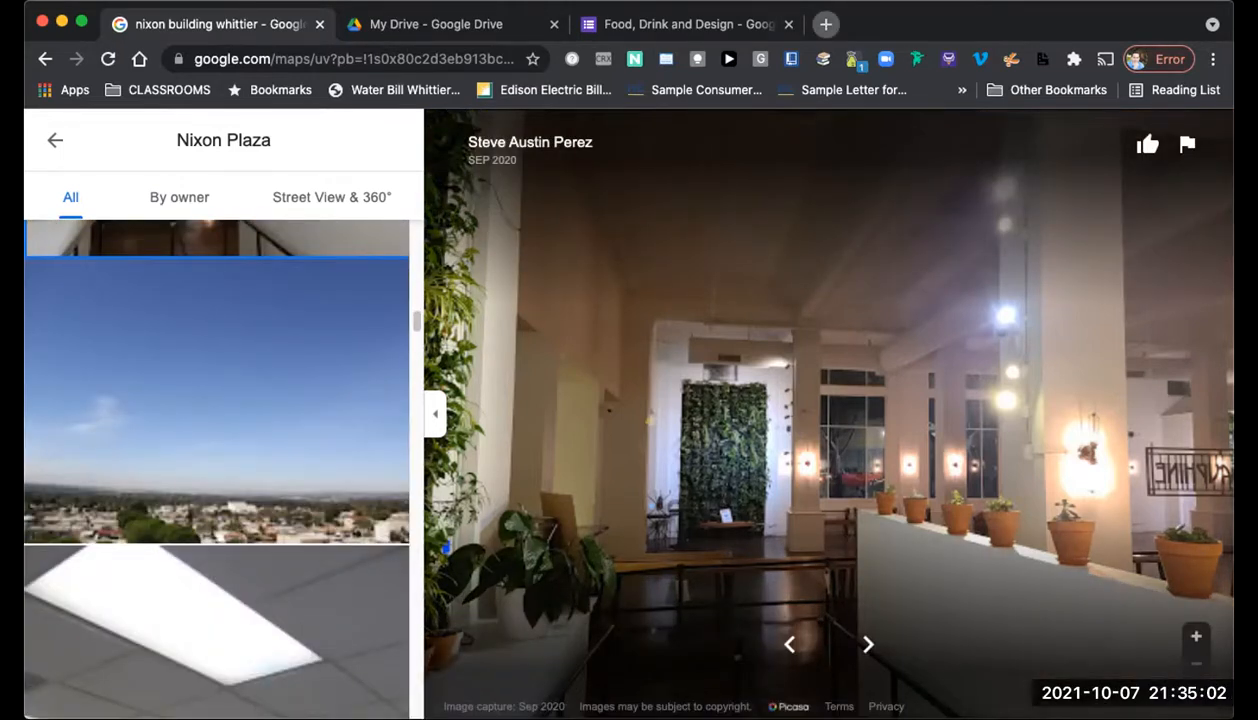
Search the web for "little monster ice cream whittier" in a new browser tab
click(825, 24)
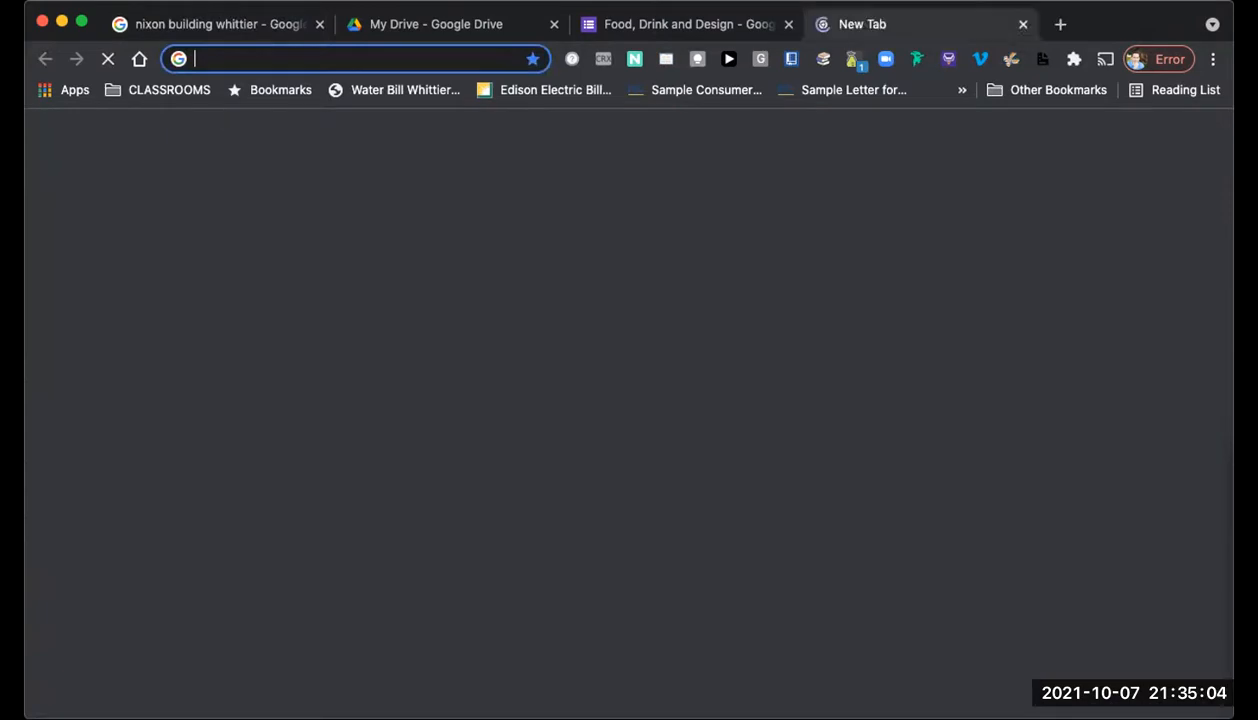
text(little mo)
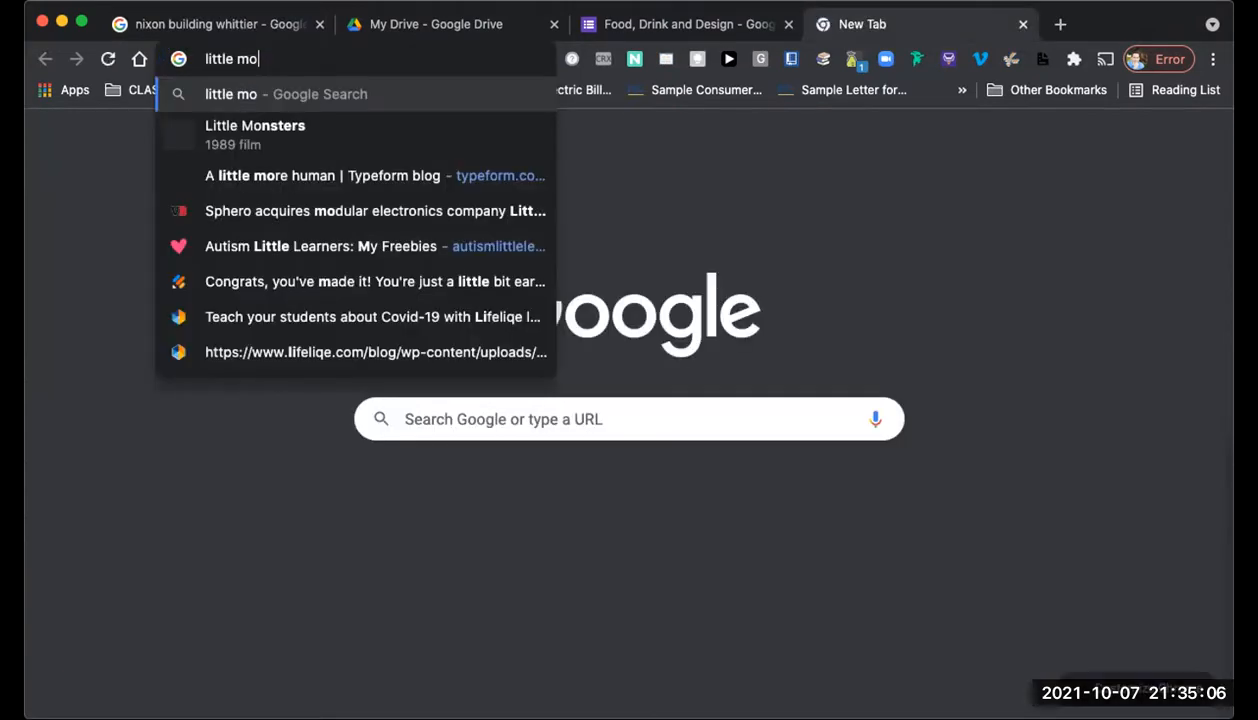
text(nster)
key(Down)
key(Down)
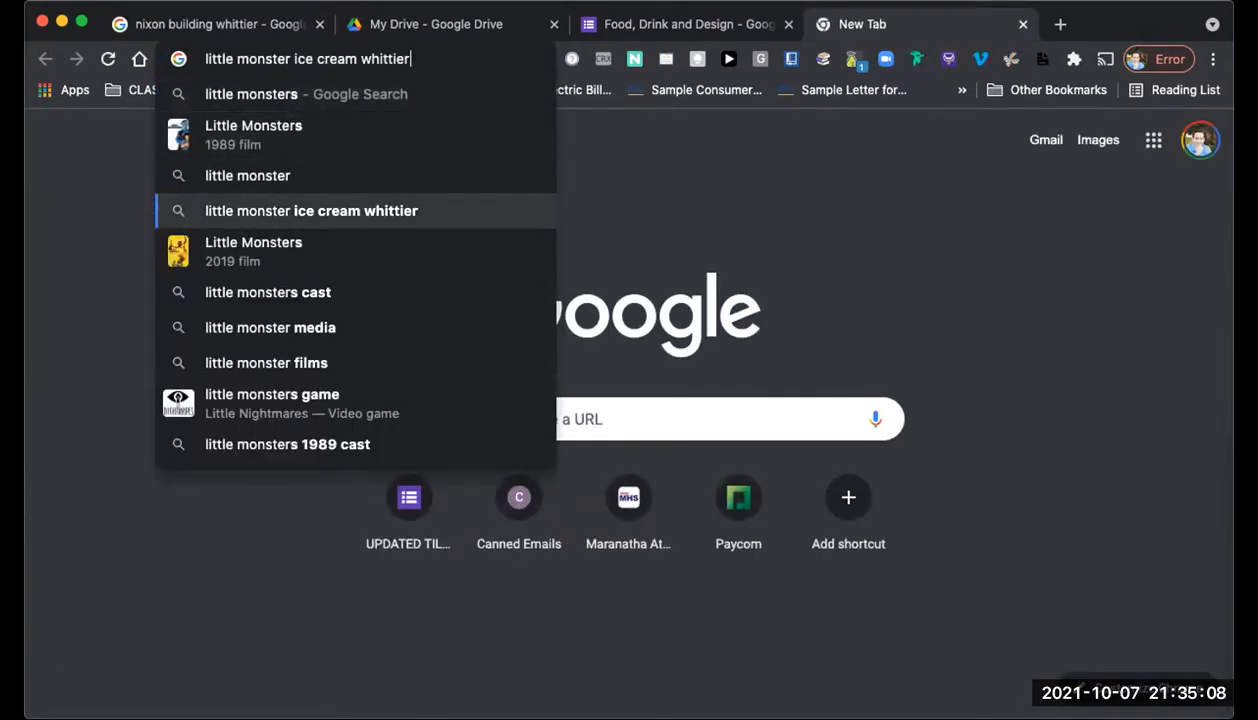
key(Return)
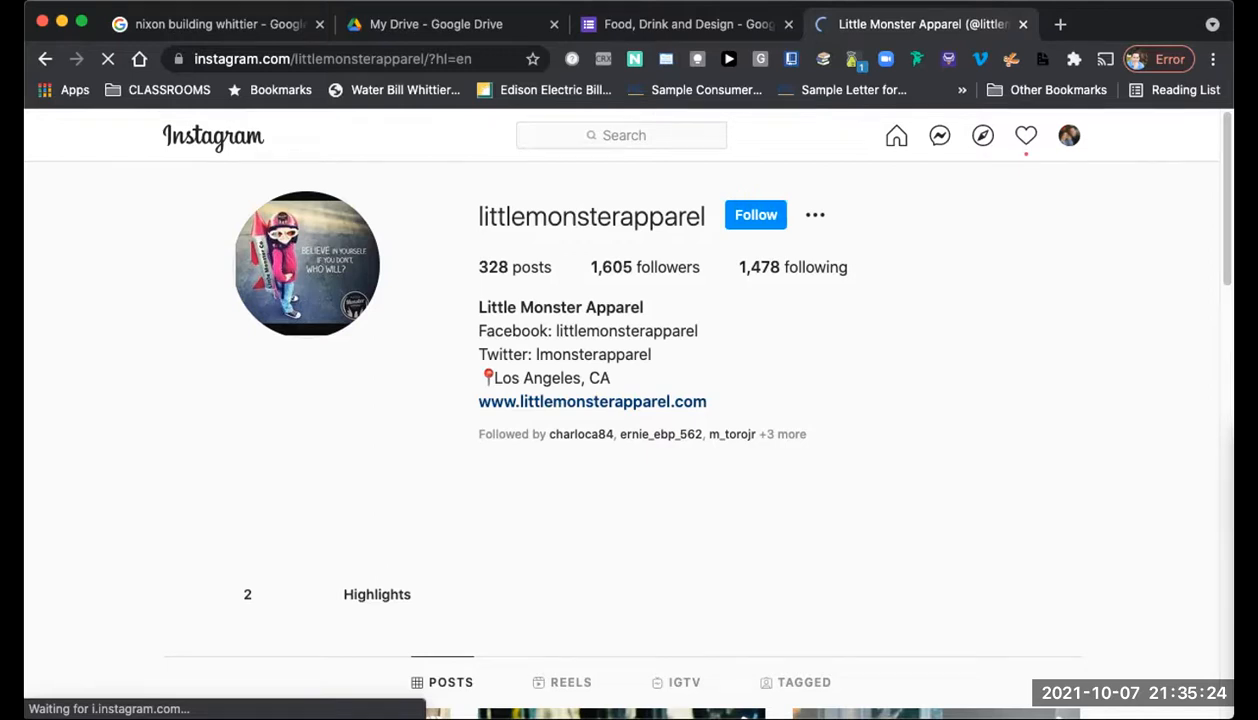
Look through the posts on the Little Monster Apparel Instagram profile
scroll(620, 400, down, 2)
scroll(620, 400, down, 3)
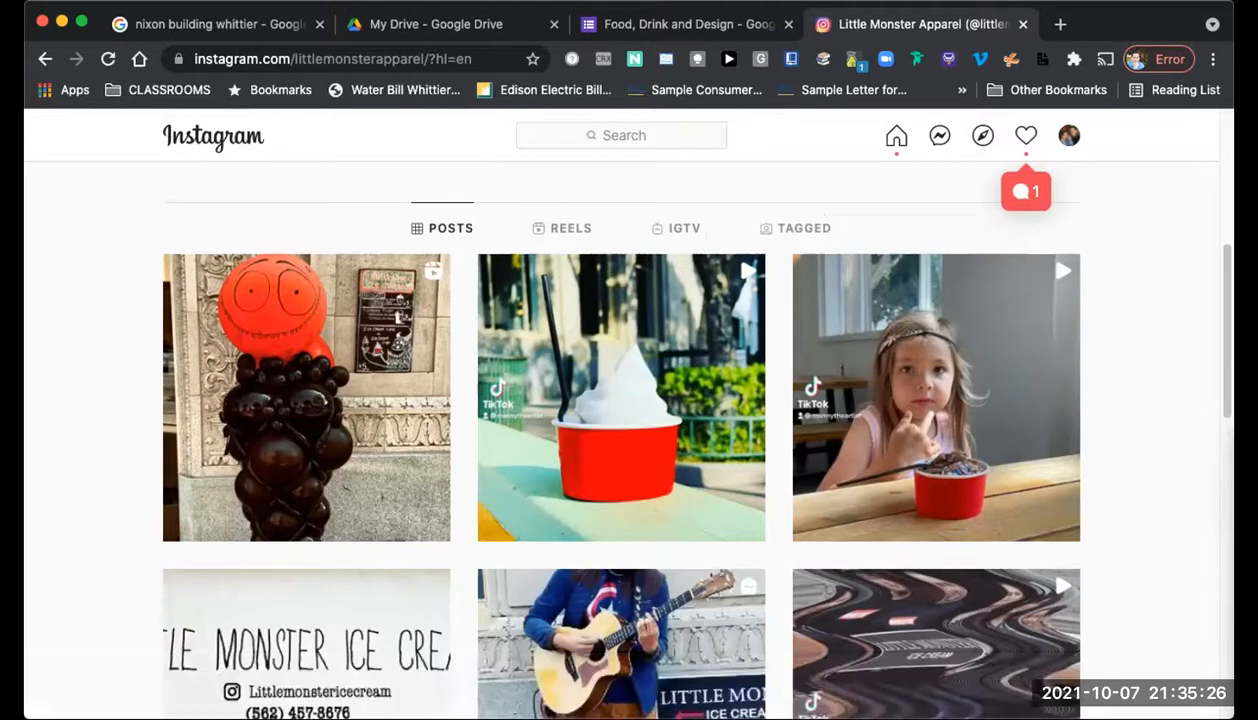
scroll(620, 430, down, 3)
scroll(620, 430, up, 5)
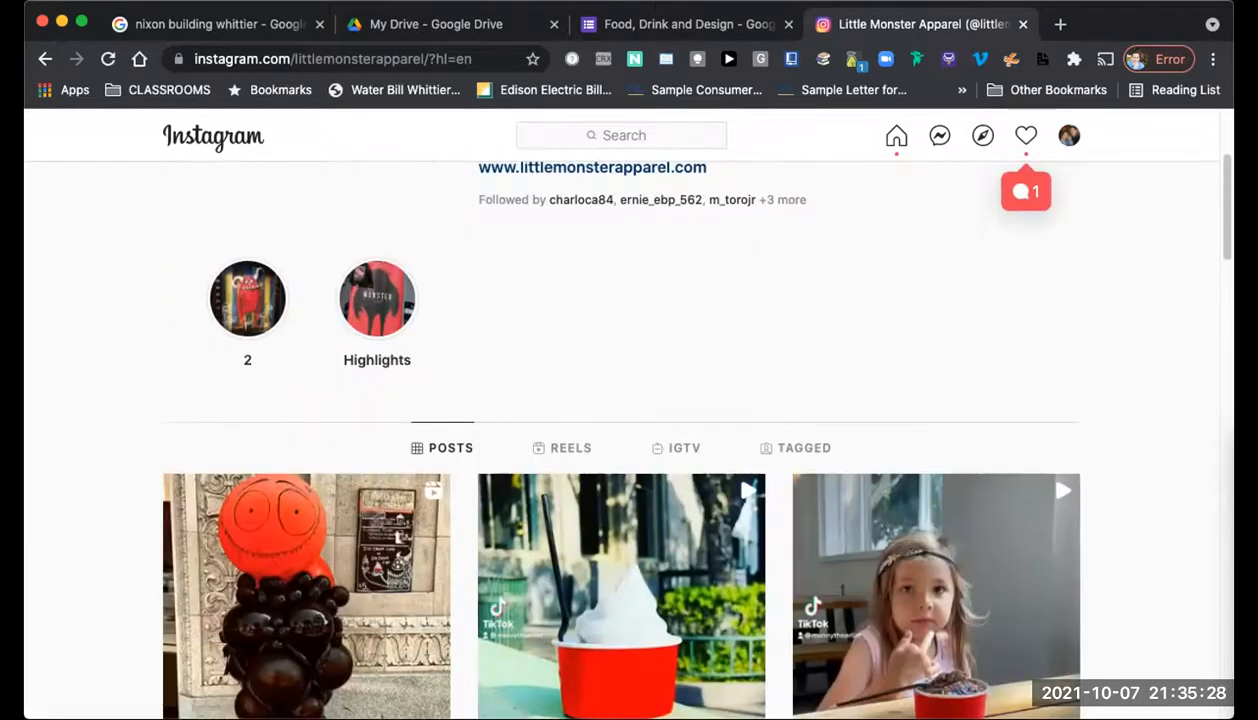
scroll(620, 430, down, 6)
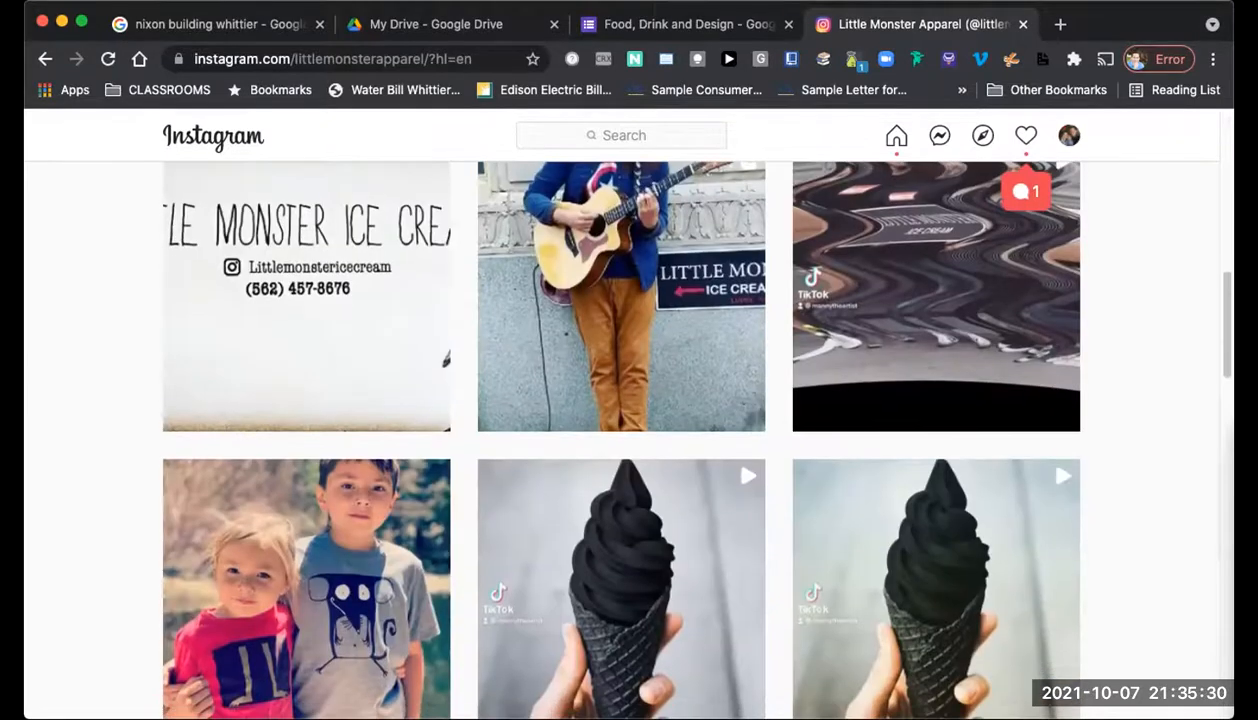
scroll(620, 430, up, 6)
View the profile's story highlights "2" and "Highlights", and return to the profile
click(248, 384)
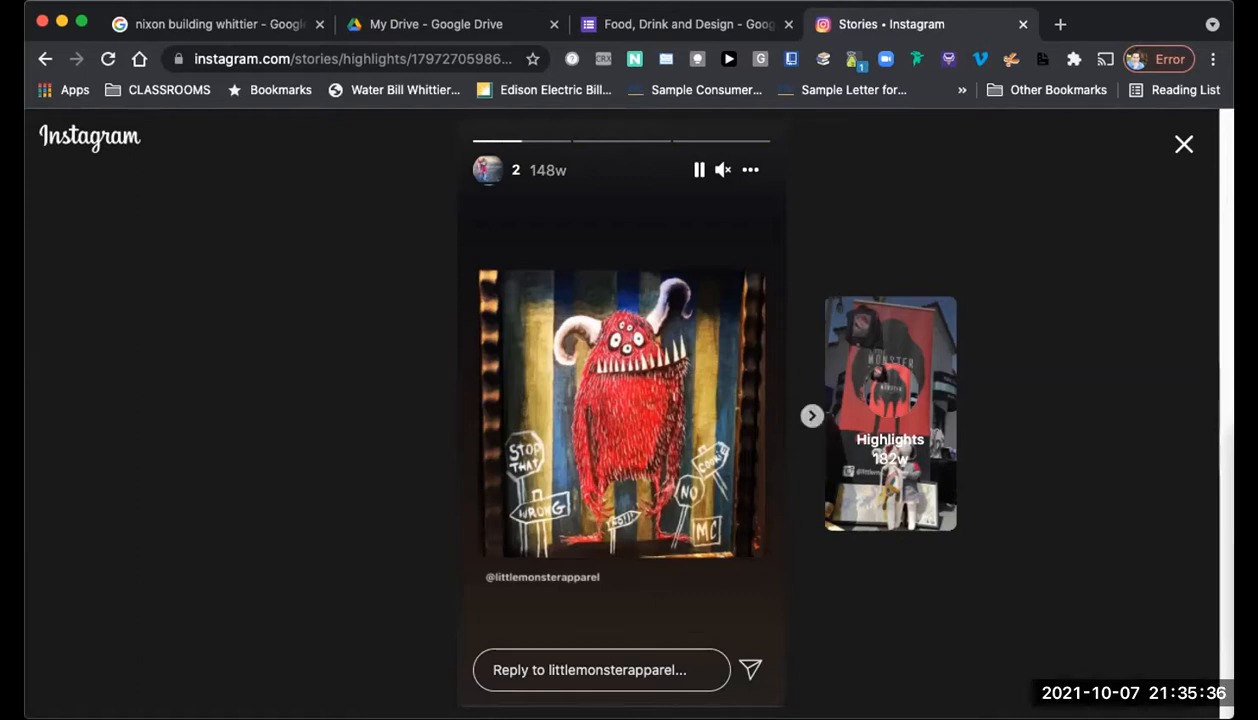
click(890, 414)
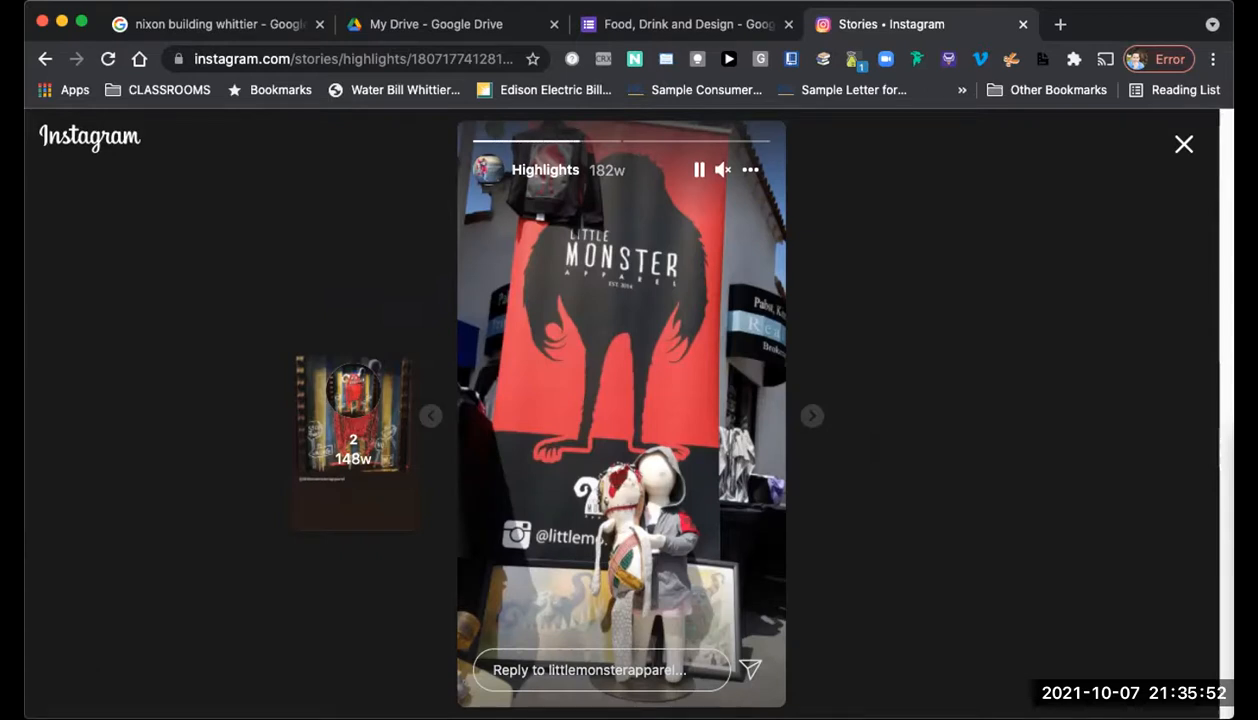
key(Escape)
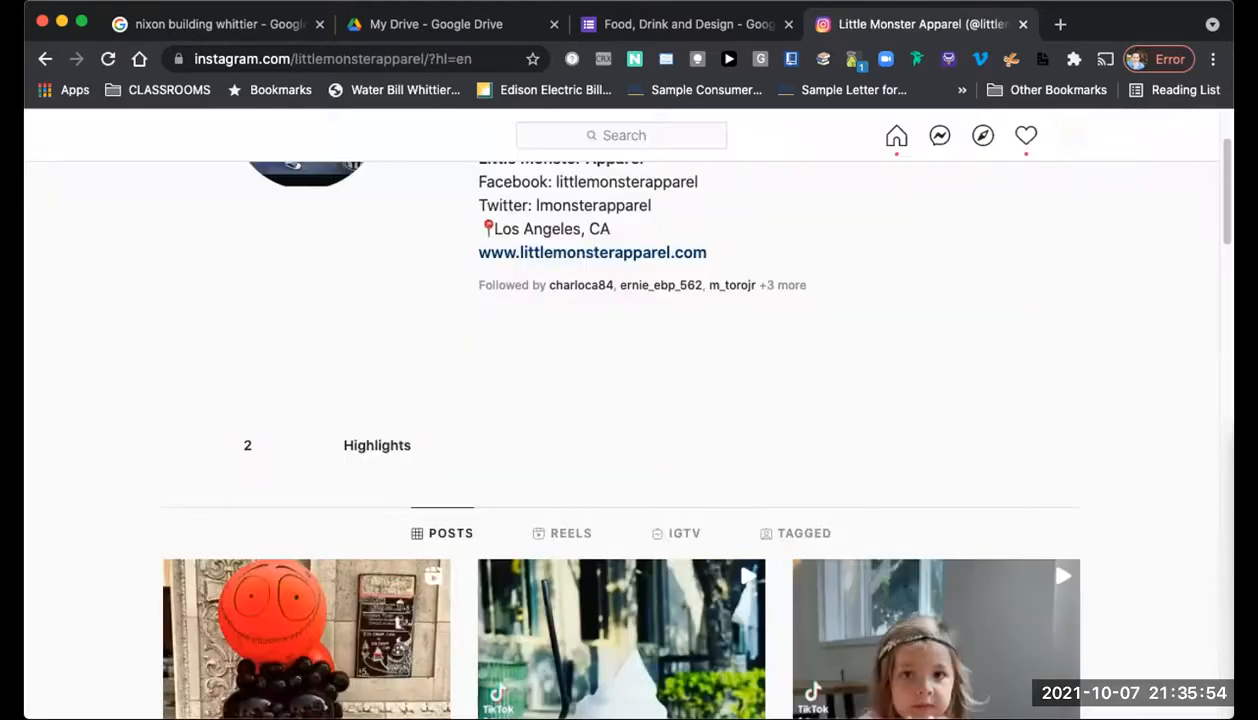
Open littlemonsterapparel.com from the Instagram profile and select the site's address
scroll(621, 415, down, 1)
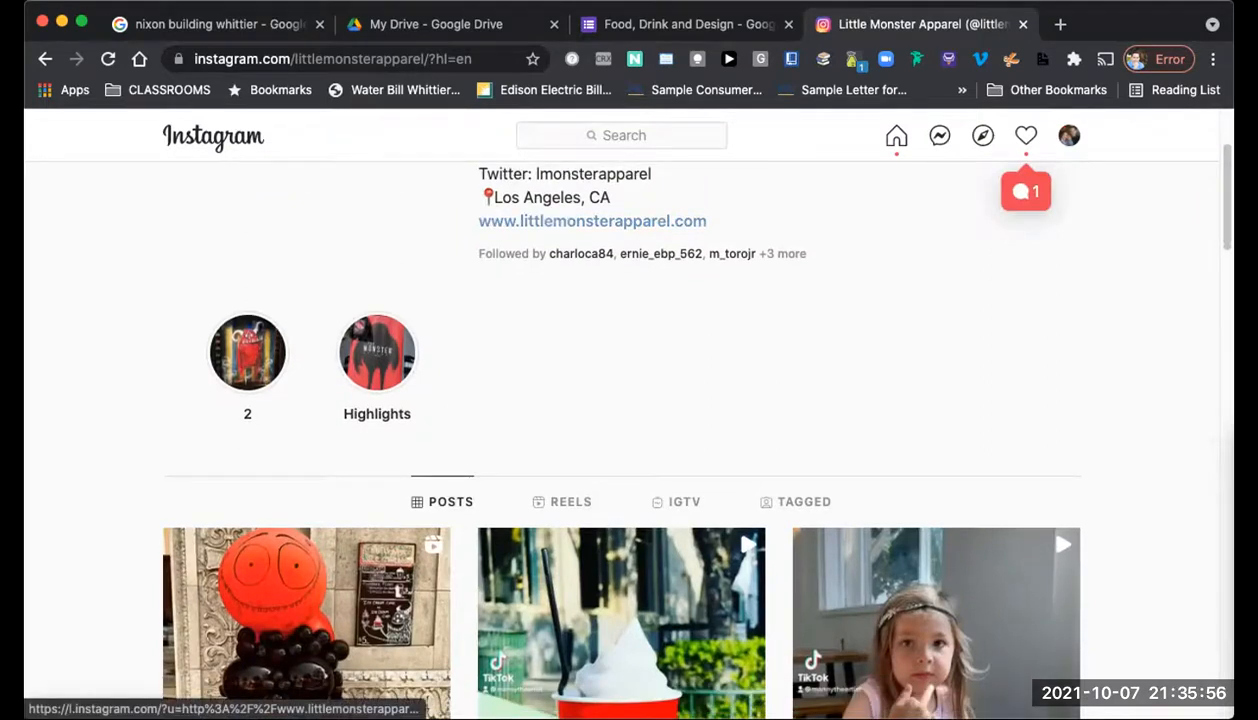
click(592, 227)
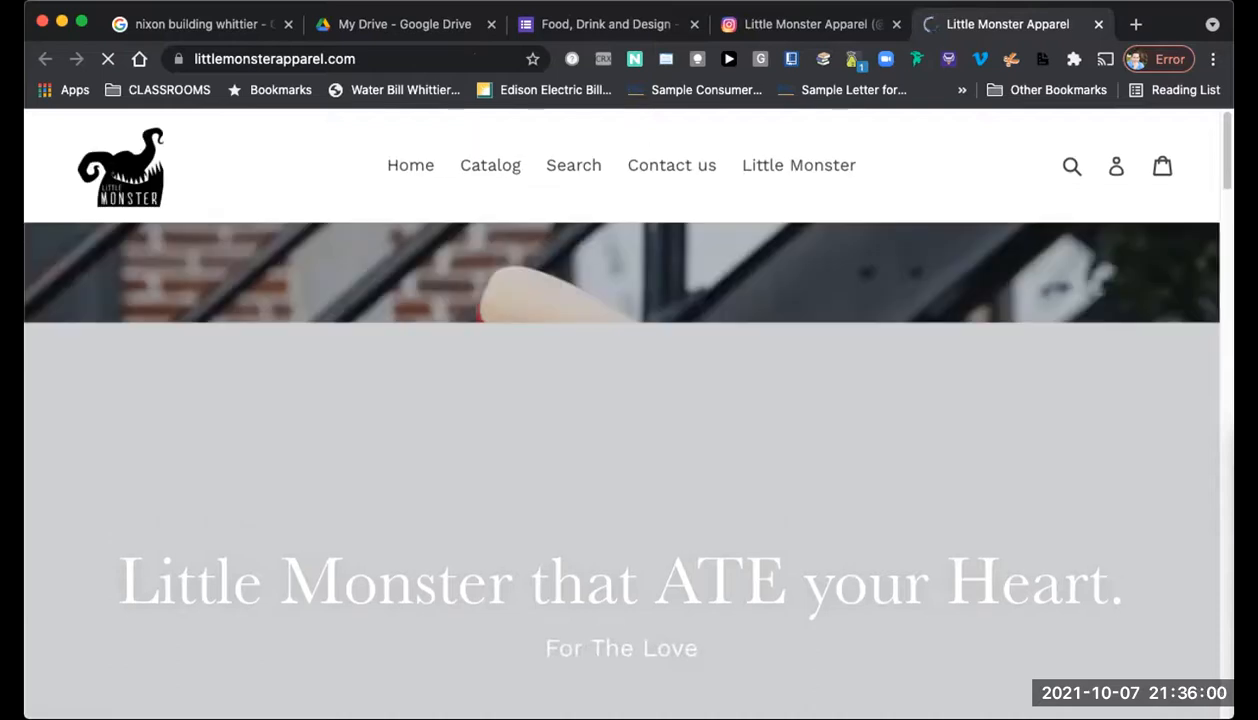
scroll(621, 413, down, 1)
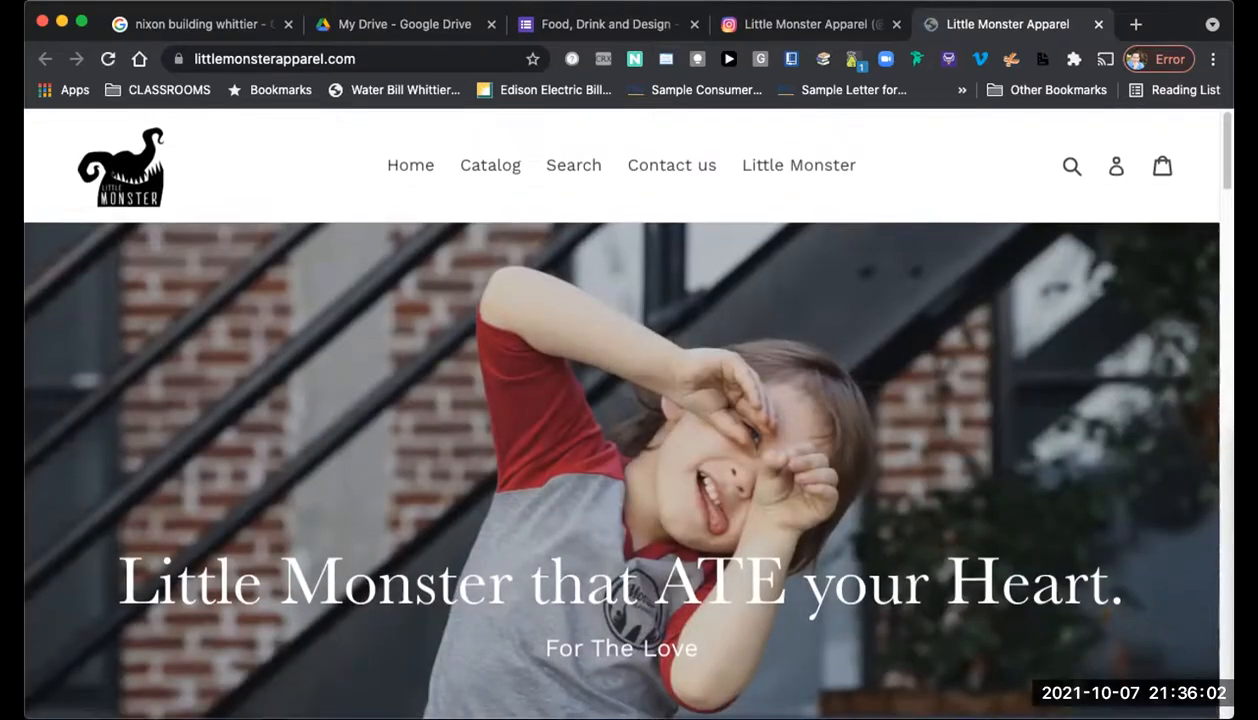
key(super+l)
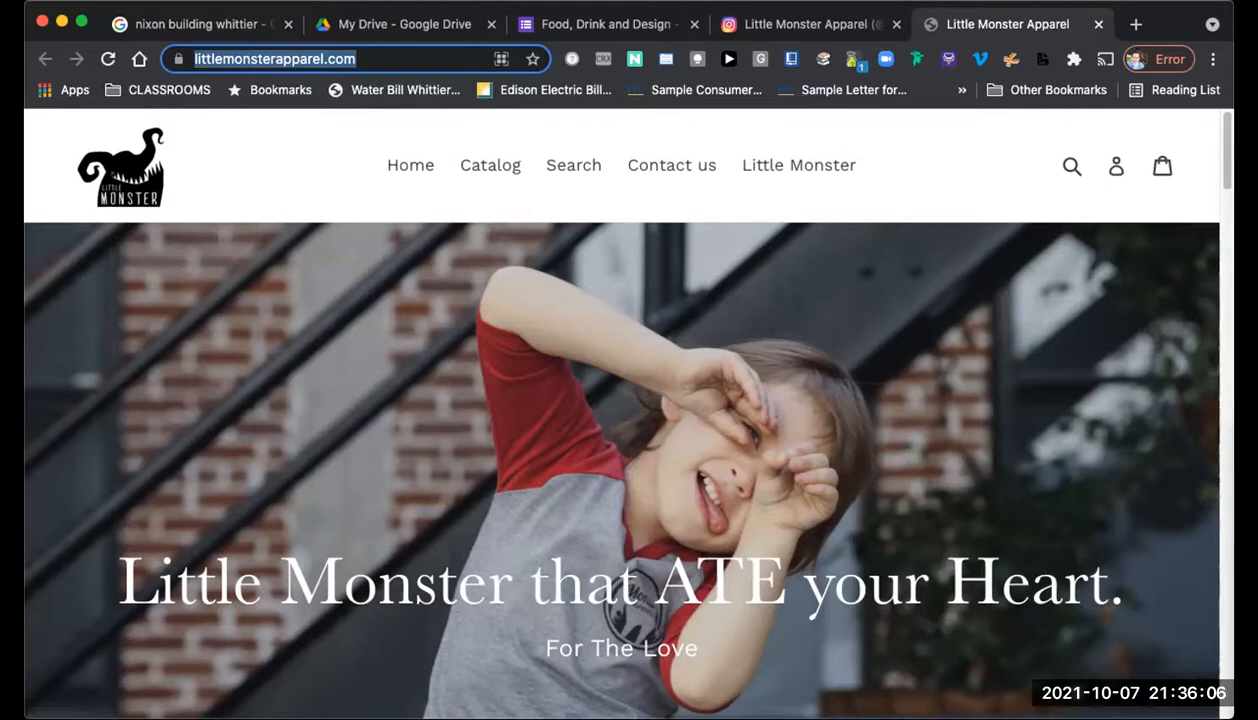
Examine the hoodies, T-shirts, caps and patches in the site's Featured Collection
scroll(621, 413, down, 7)
scroll(621, 413, up, 2)
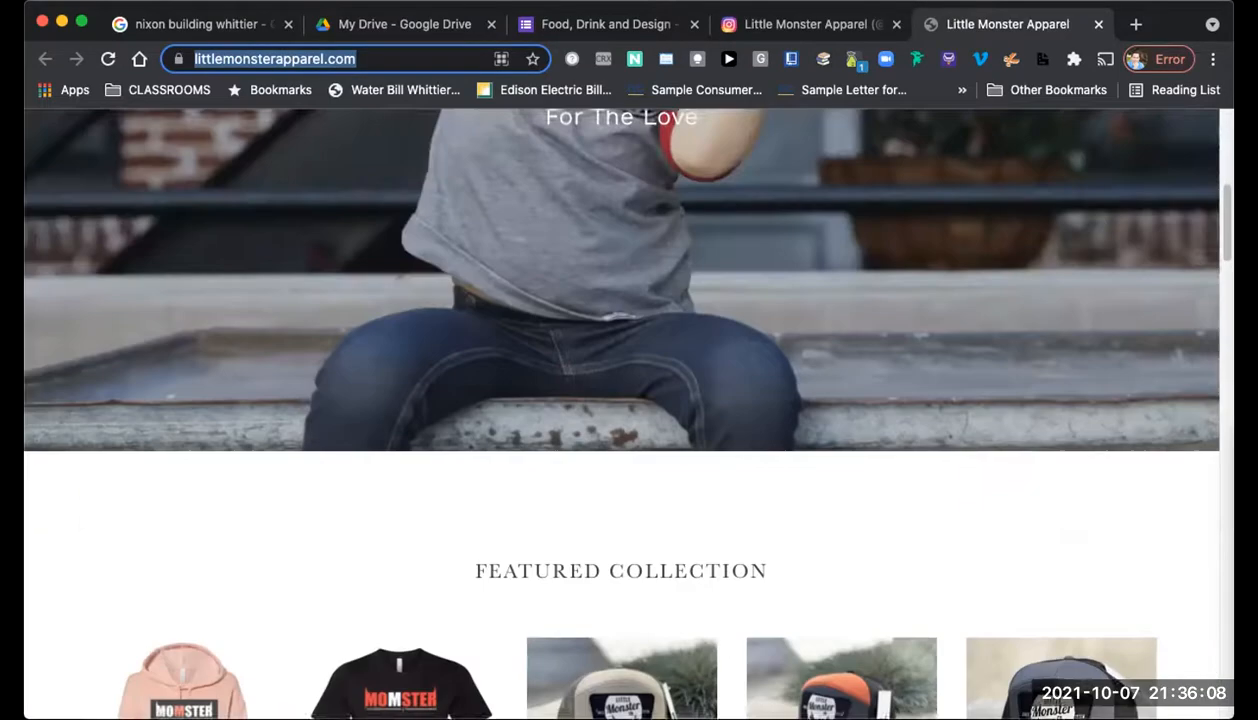
scroll(621, 413, down, 4)
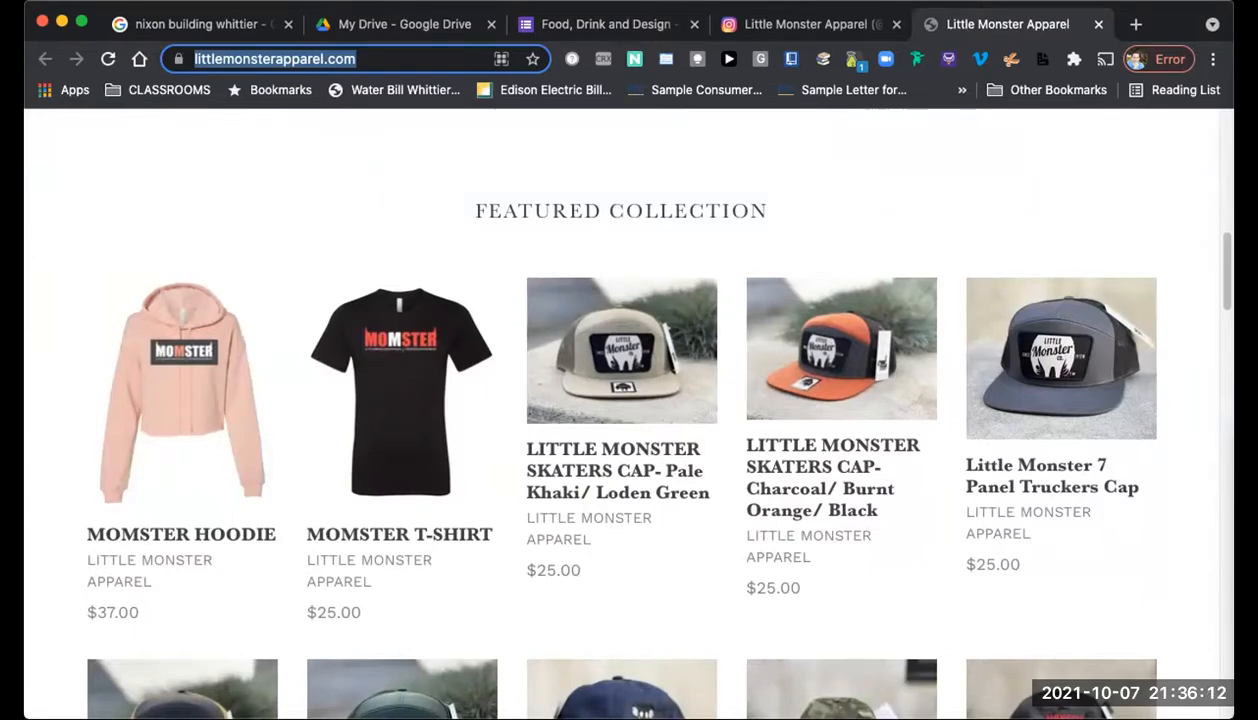
scroll(621, 413, down, 5)
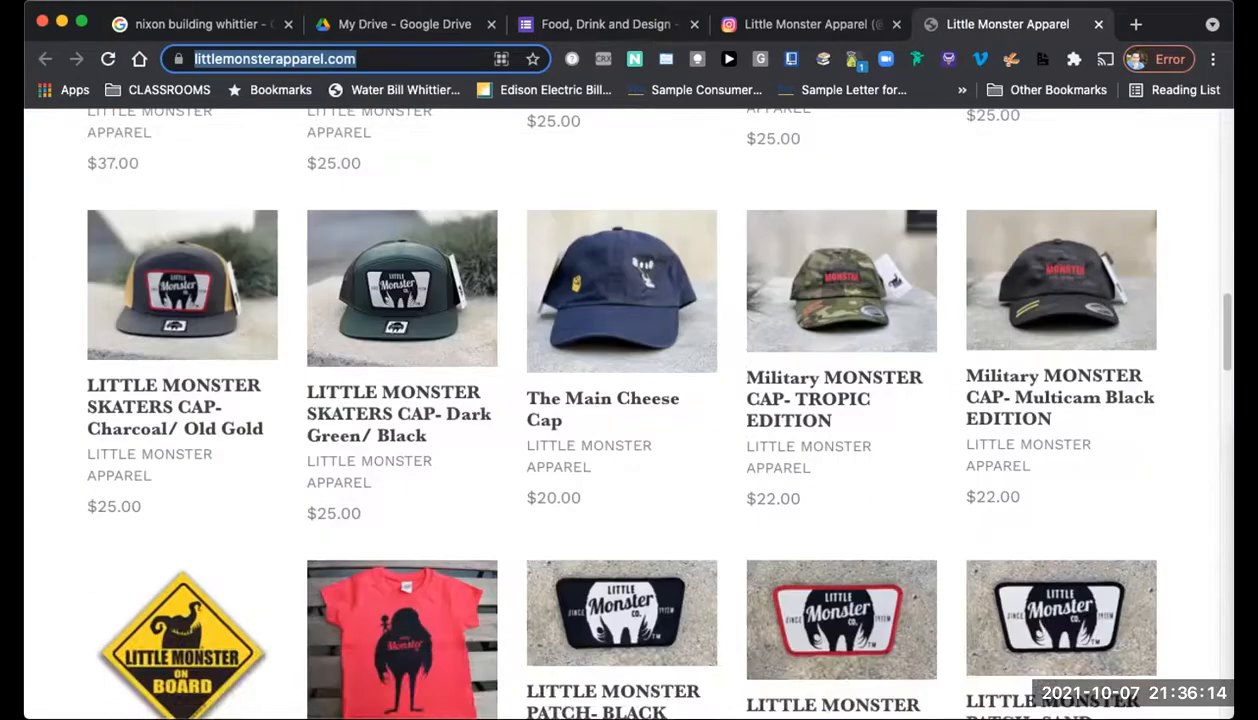
scroll(621, 413, down, 3)
scroll(621, 413, up, 5)
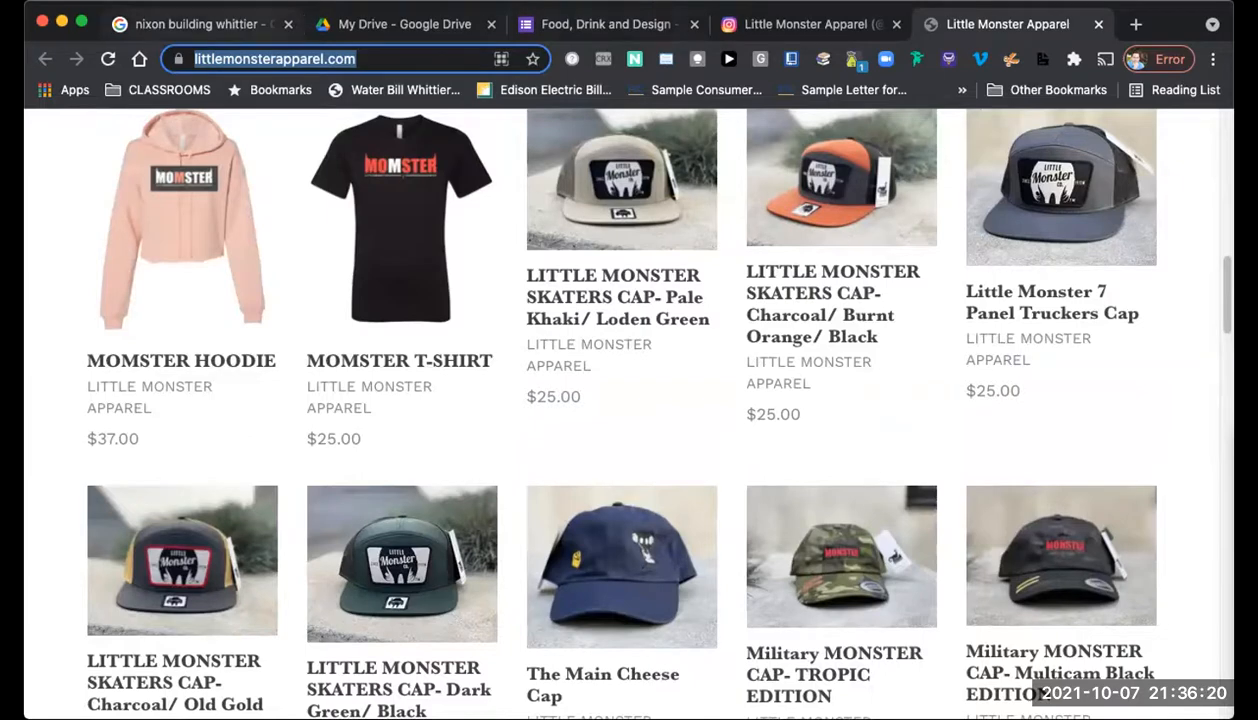
Return to the Nixon Plaza photos, browse them, and view the walled patio beside the building in Street View
click(196, 24)
scroll(217, 450, down, 10)
scroll(217, 450, down, 15)
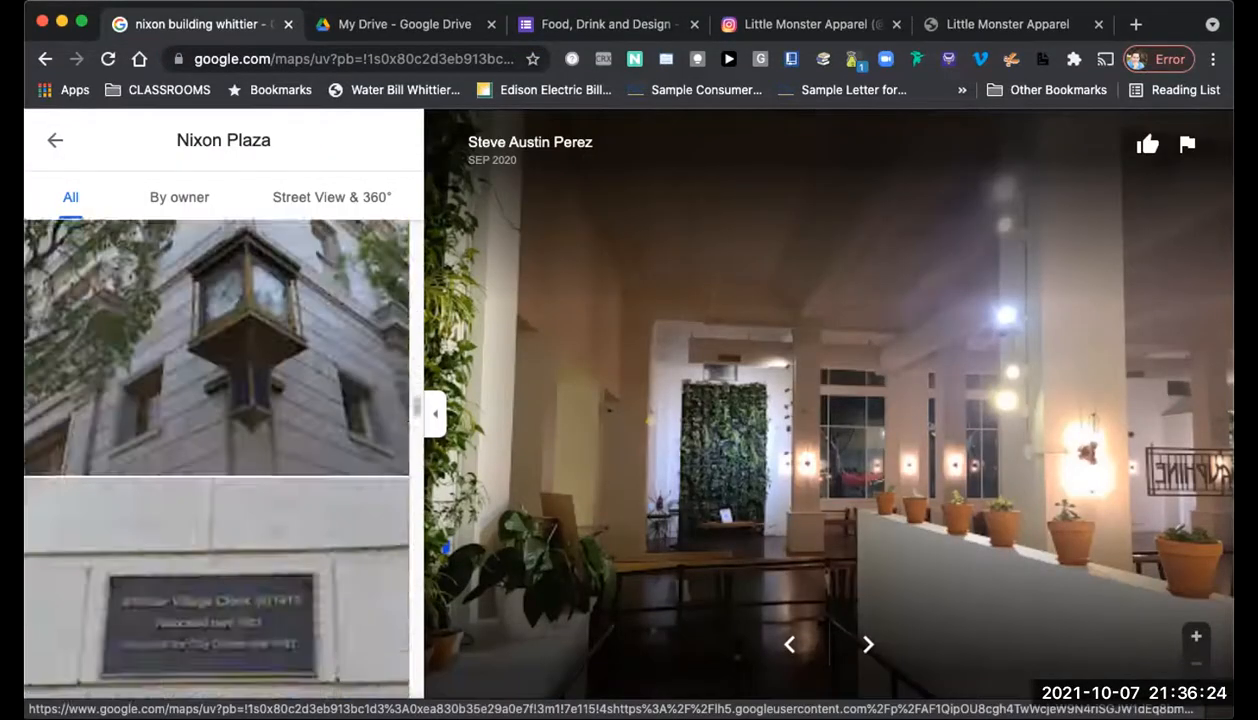
scroll(217, 450, down, 5)
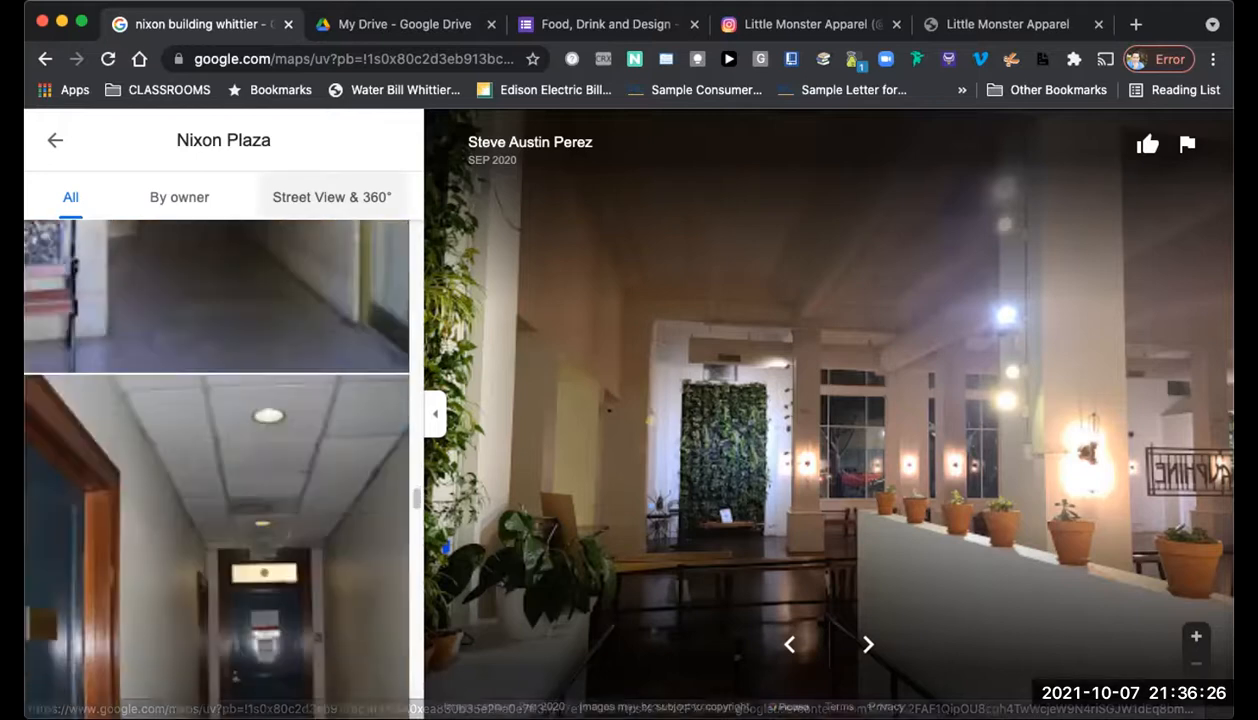
click(331, 197)
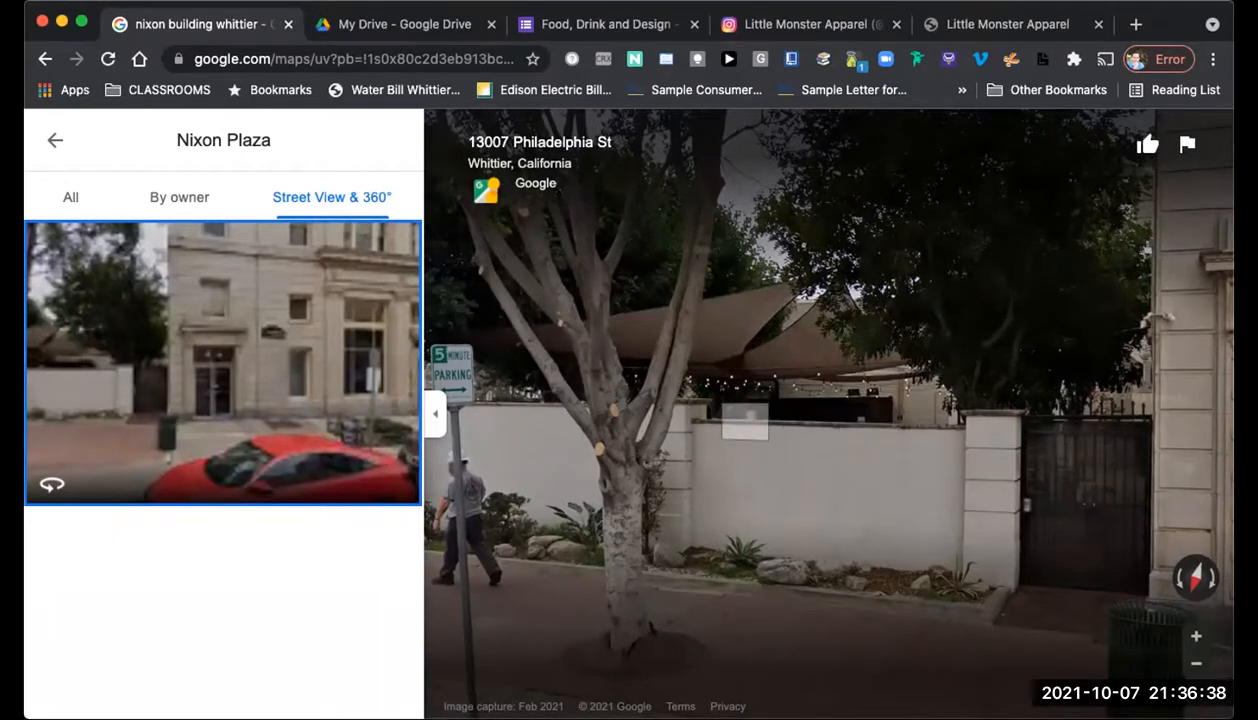
click(745, 422)
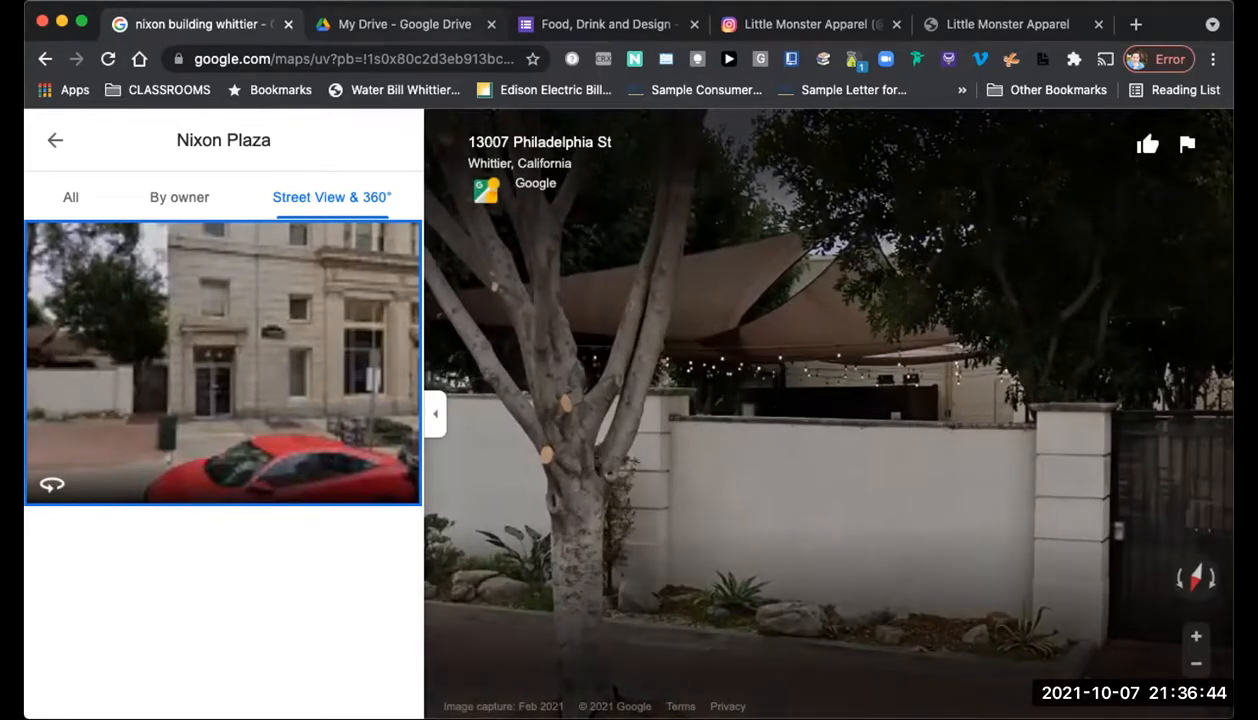
Switch to the Food, Drink and Design form, copy its shortened sharing link, and return to the questions
key(ctrl+Tab)
key(ctrl+Tab)
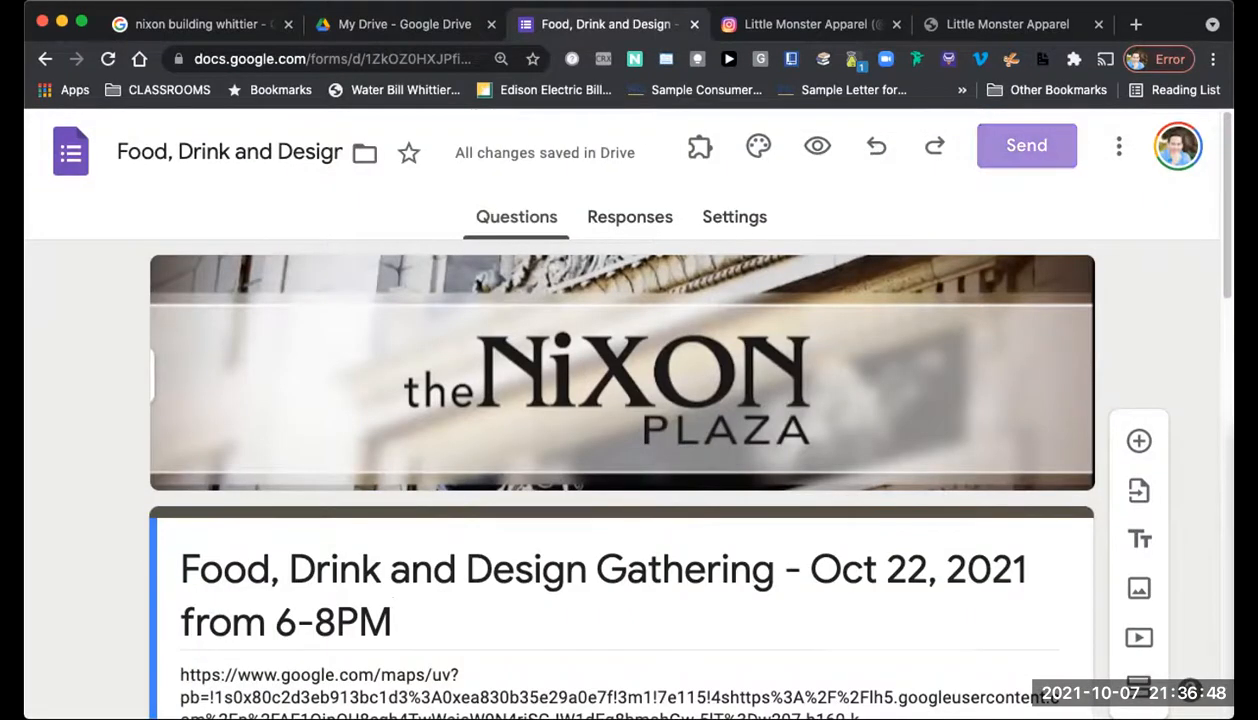
click(1027, 145)
click(436, 265)
click(65, 422)
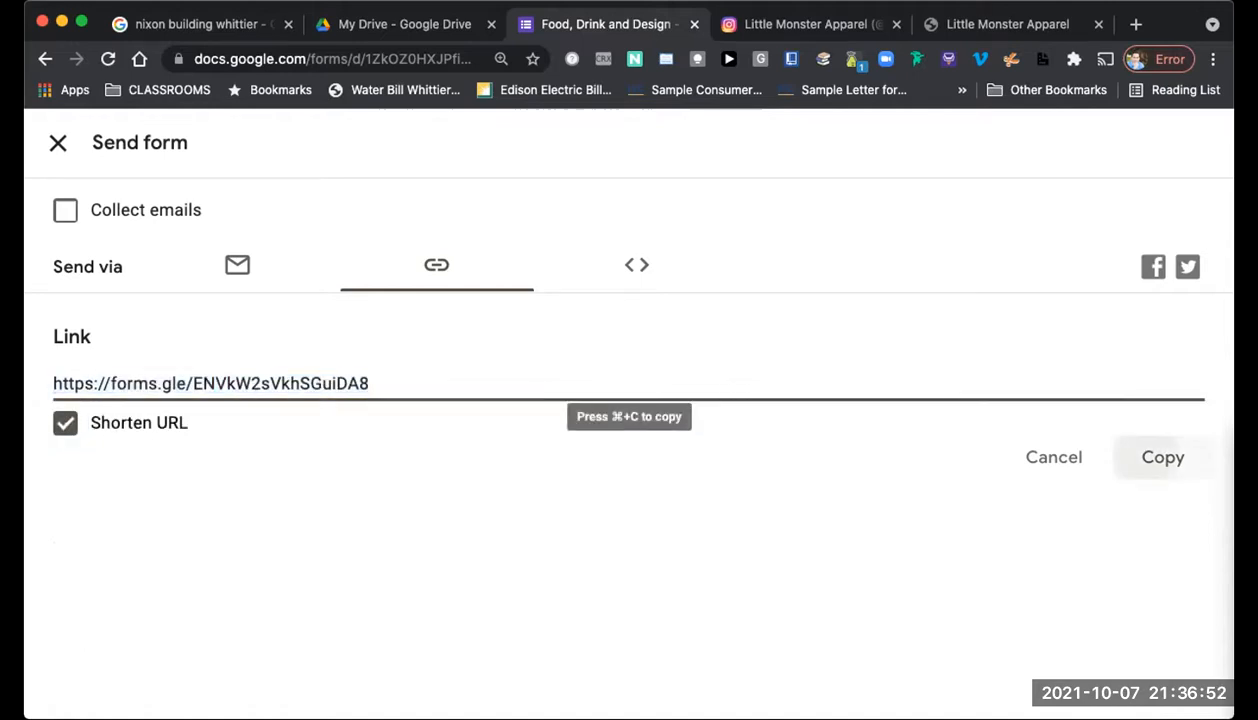
click(1163, 457)
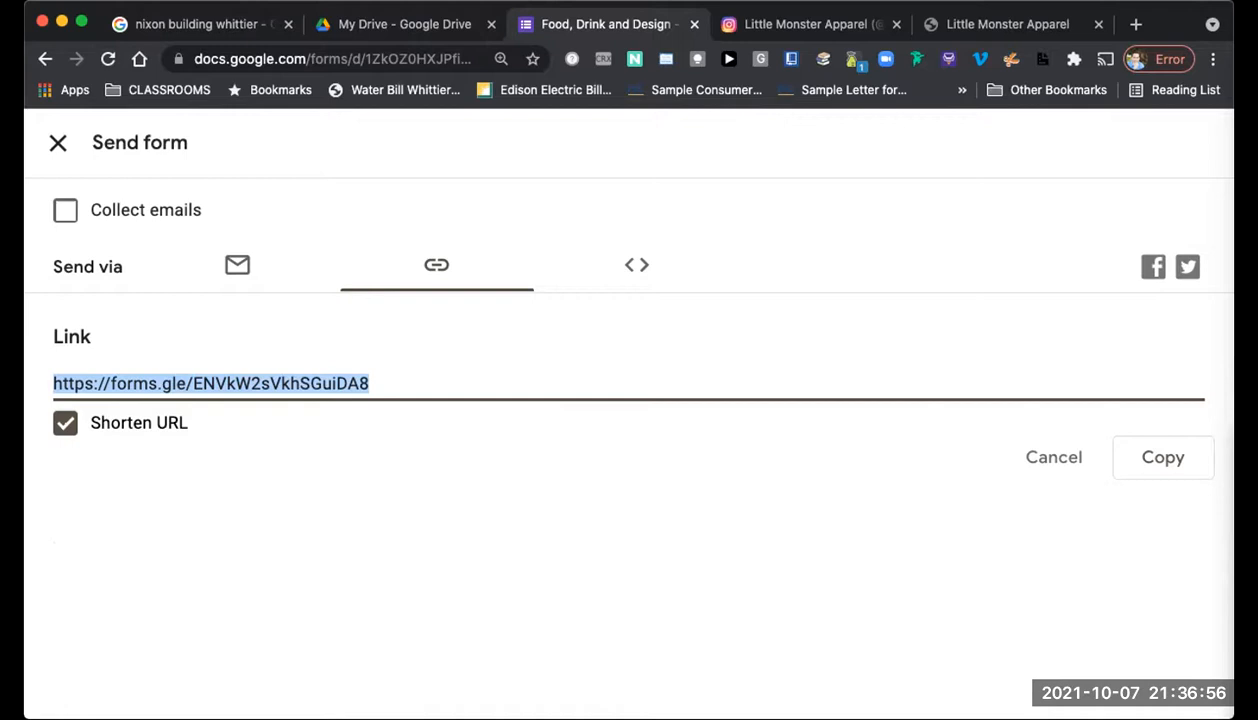
click(58, 142)
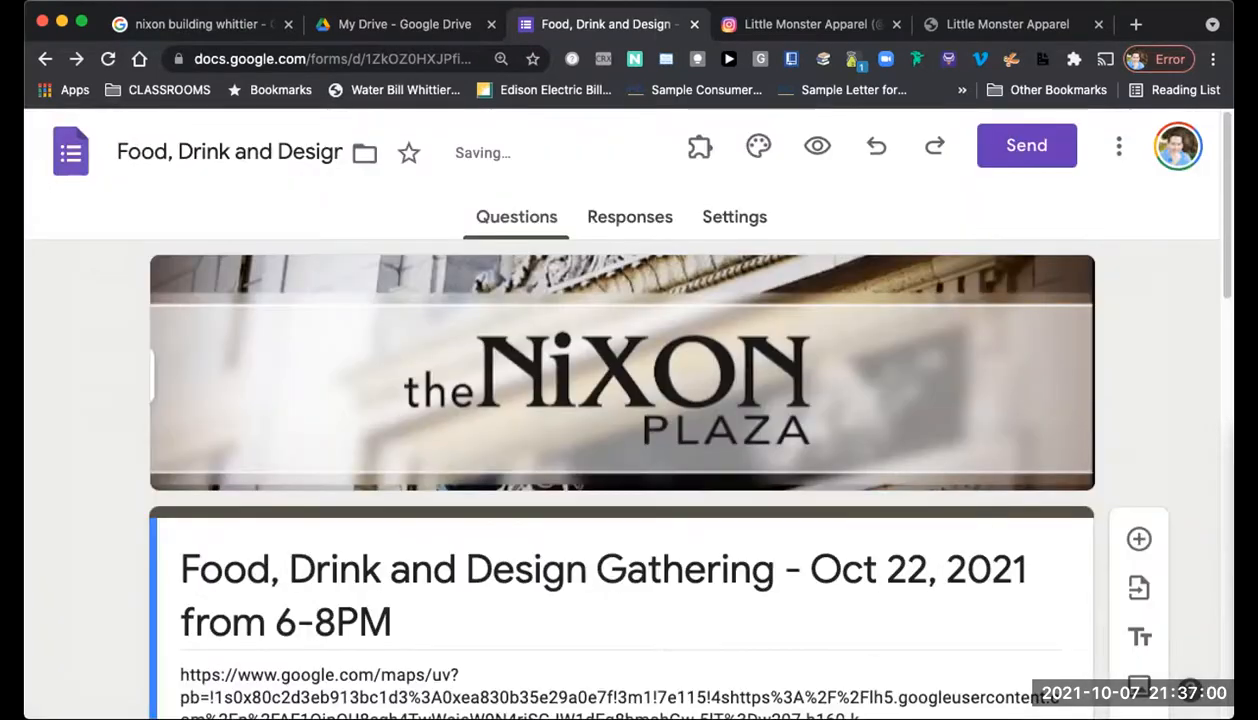
Review the gathering form from its description through the attendance, dietary restriction and email address questions
scroll(758, 155, down, 3)
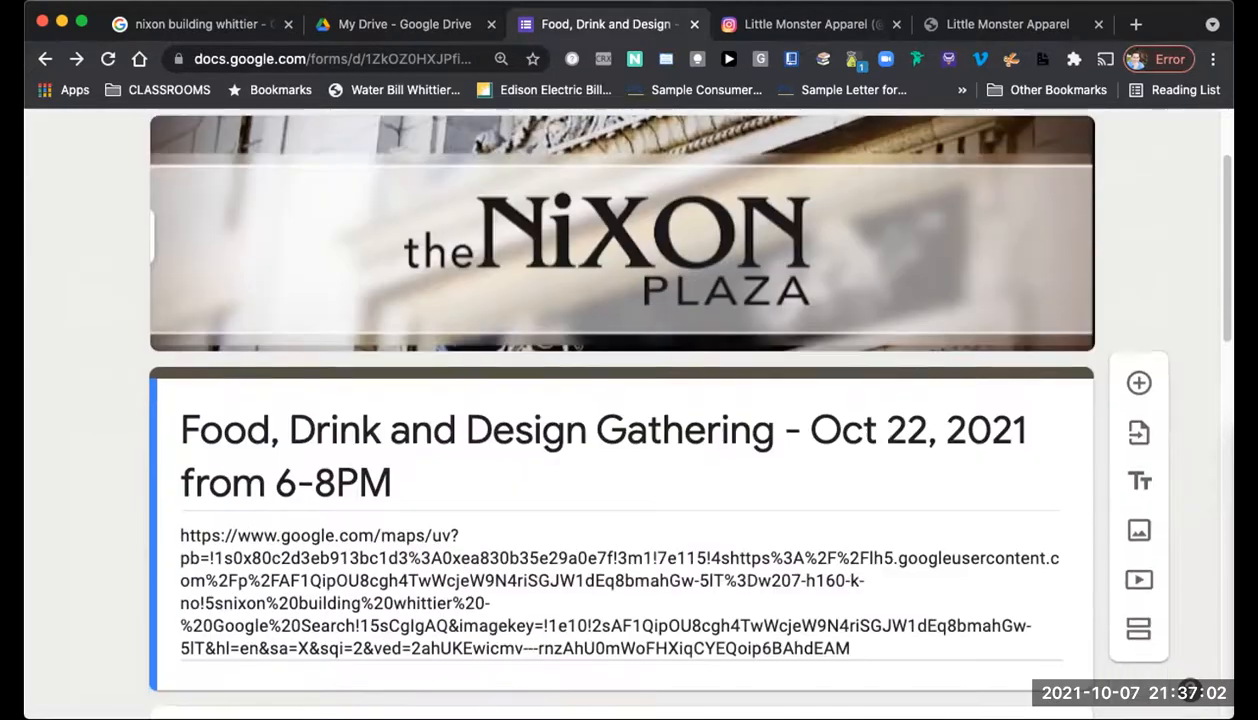
scroll(620, 400, down, 8)
scroll(620, 415, down, 10)
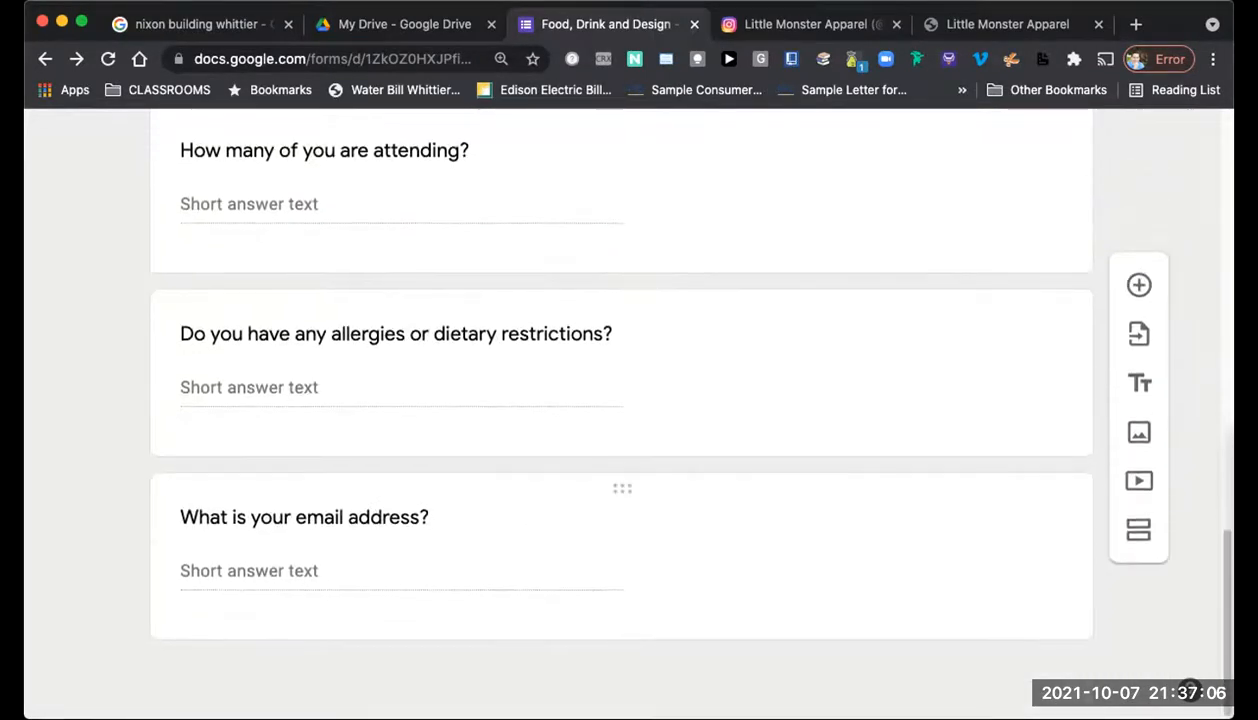
scroll(620, 400, up, 20)
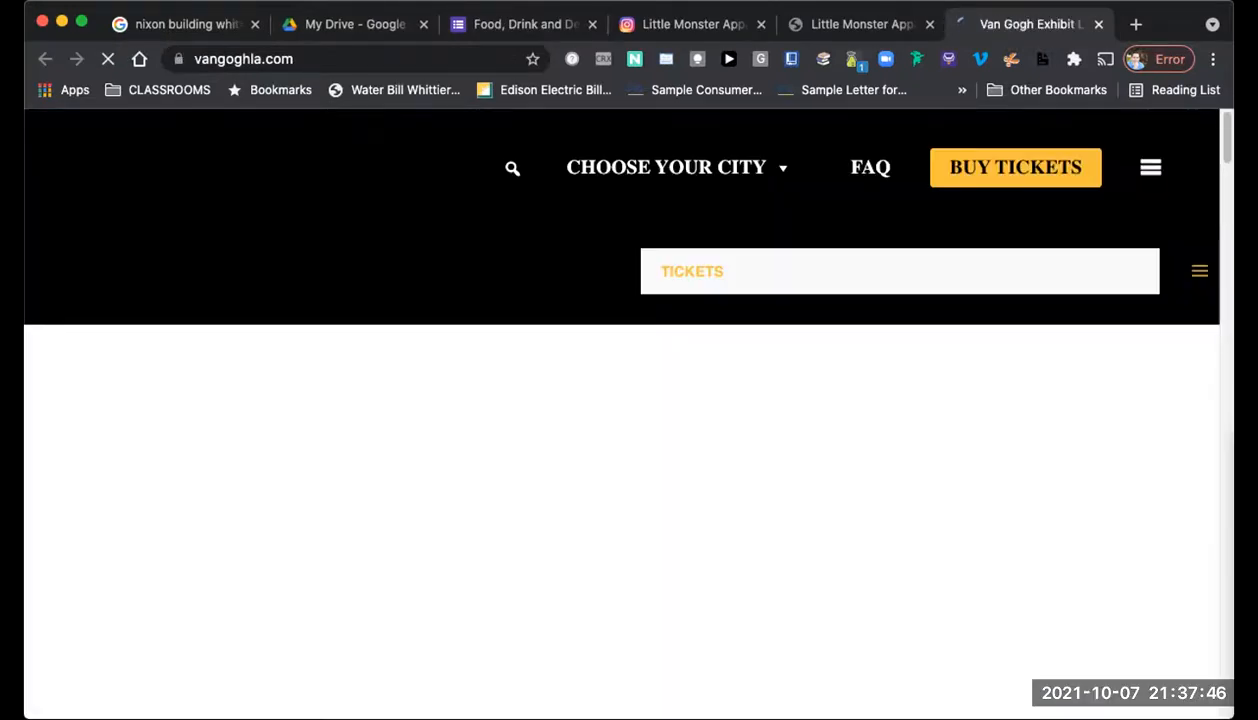
Browse the Van Gogh exhibit page on vangoghla.com down to the venue and safety sections
scroll(621, 413, down, 4)
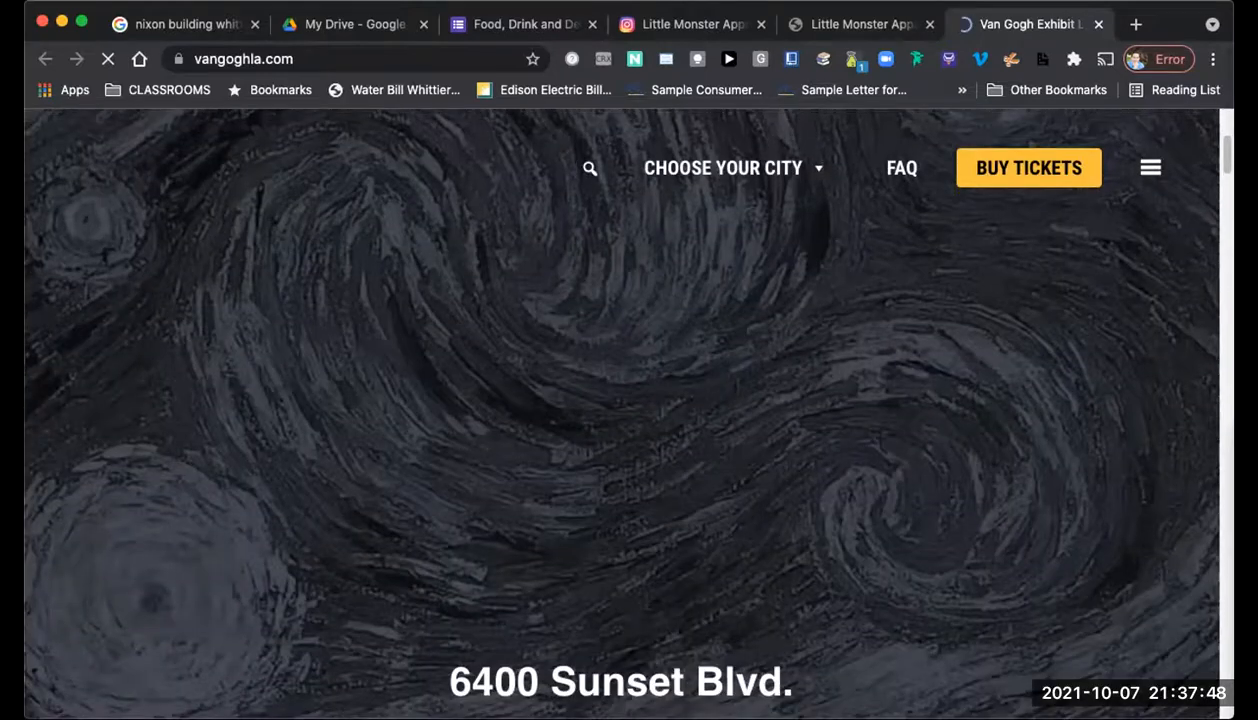
scroll(621, 413, down, 5)
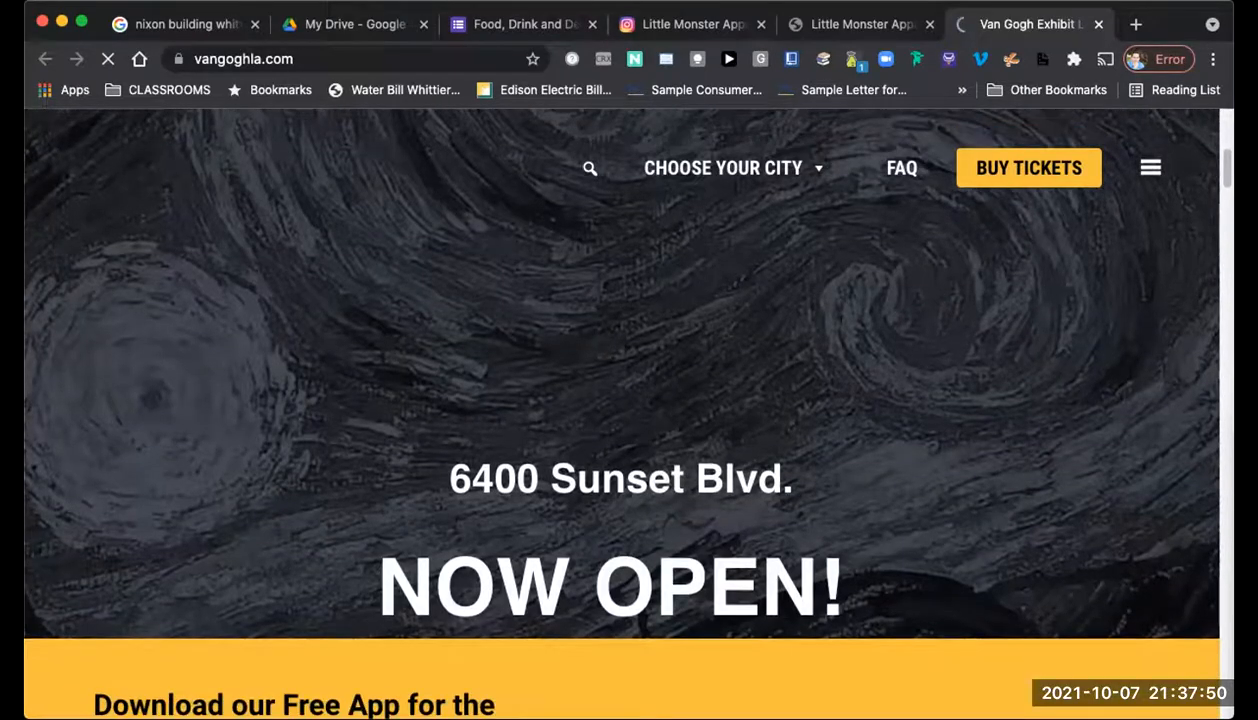
scroll(621, 413, down, 6)
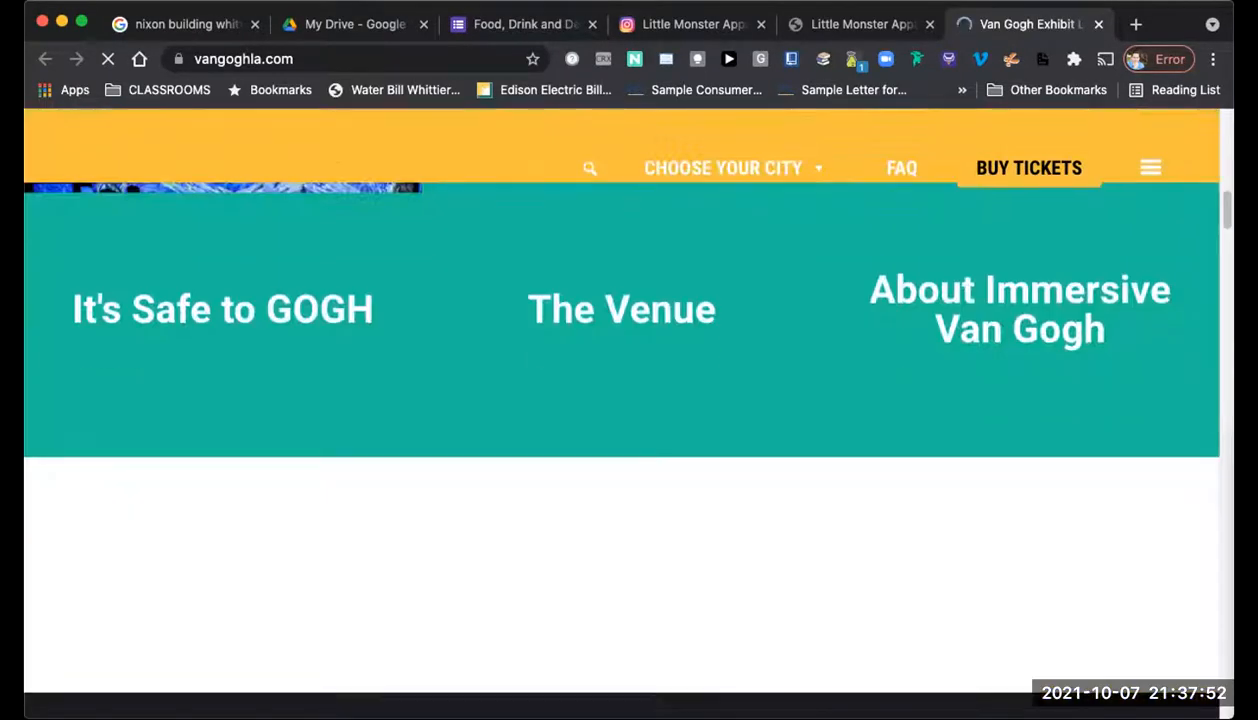